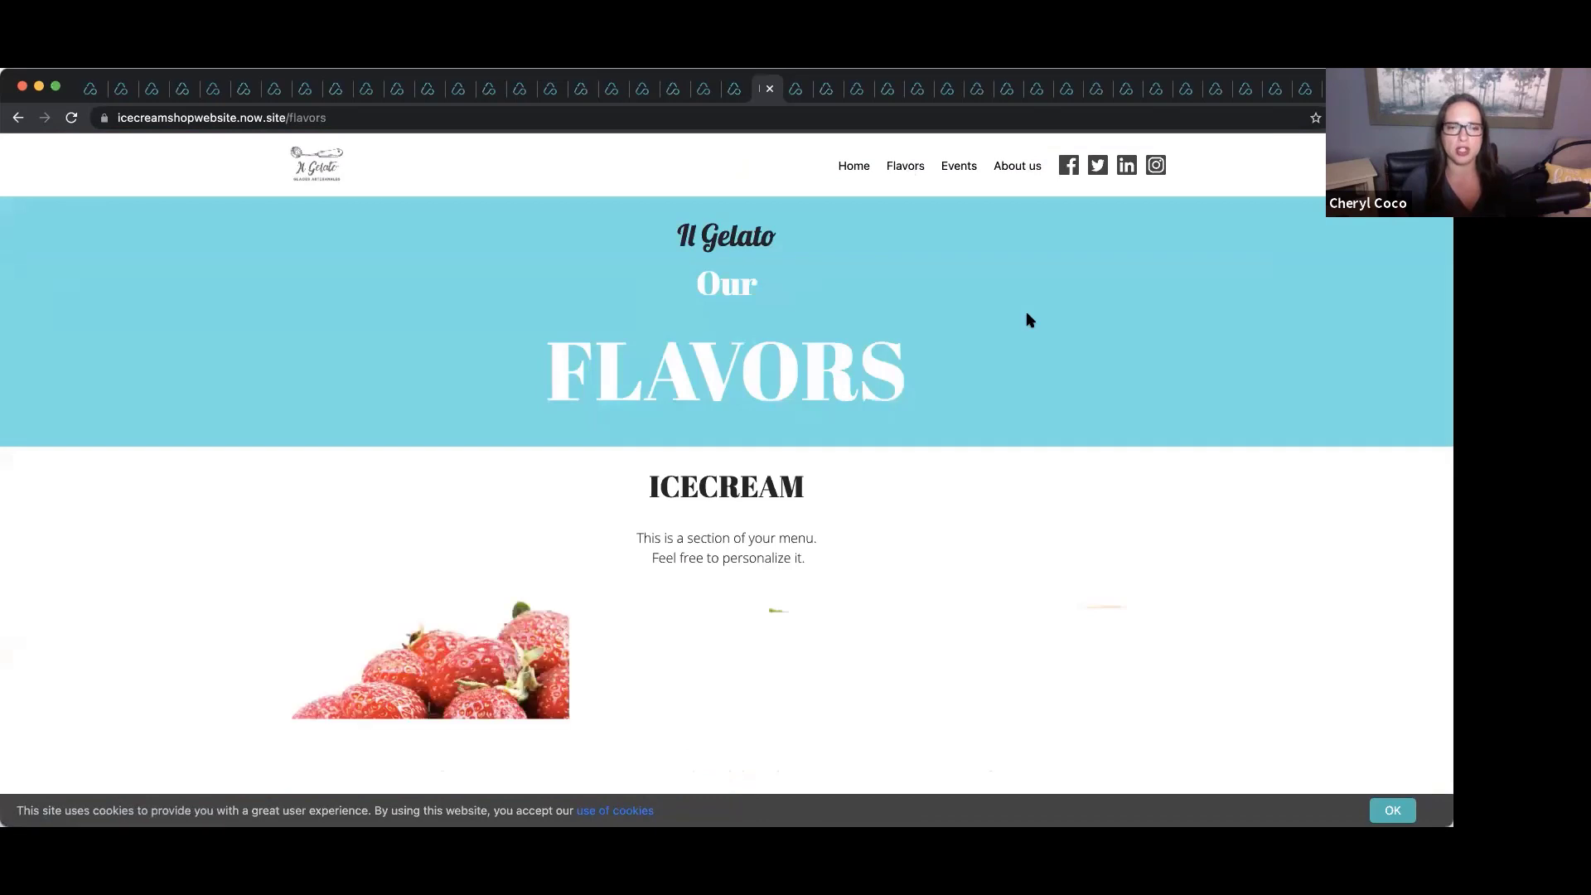
Scroll through the Il Gelato ice cream template's flavors page.
scroll(1028, 319, "down", 5)
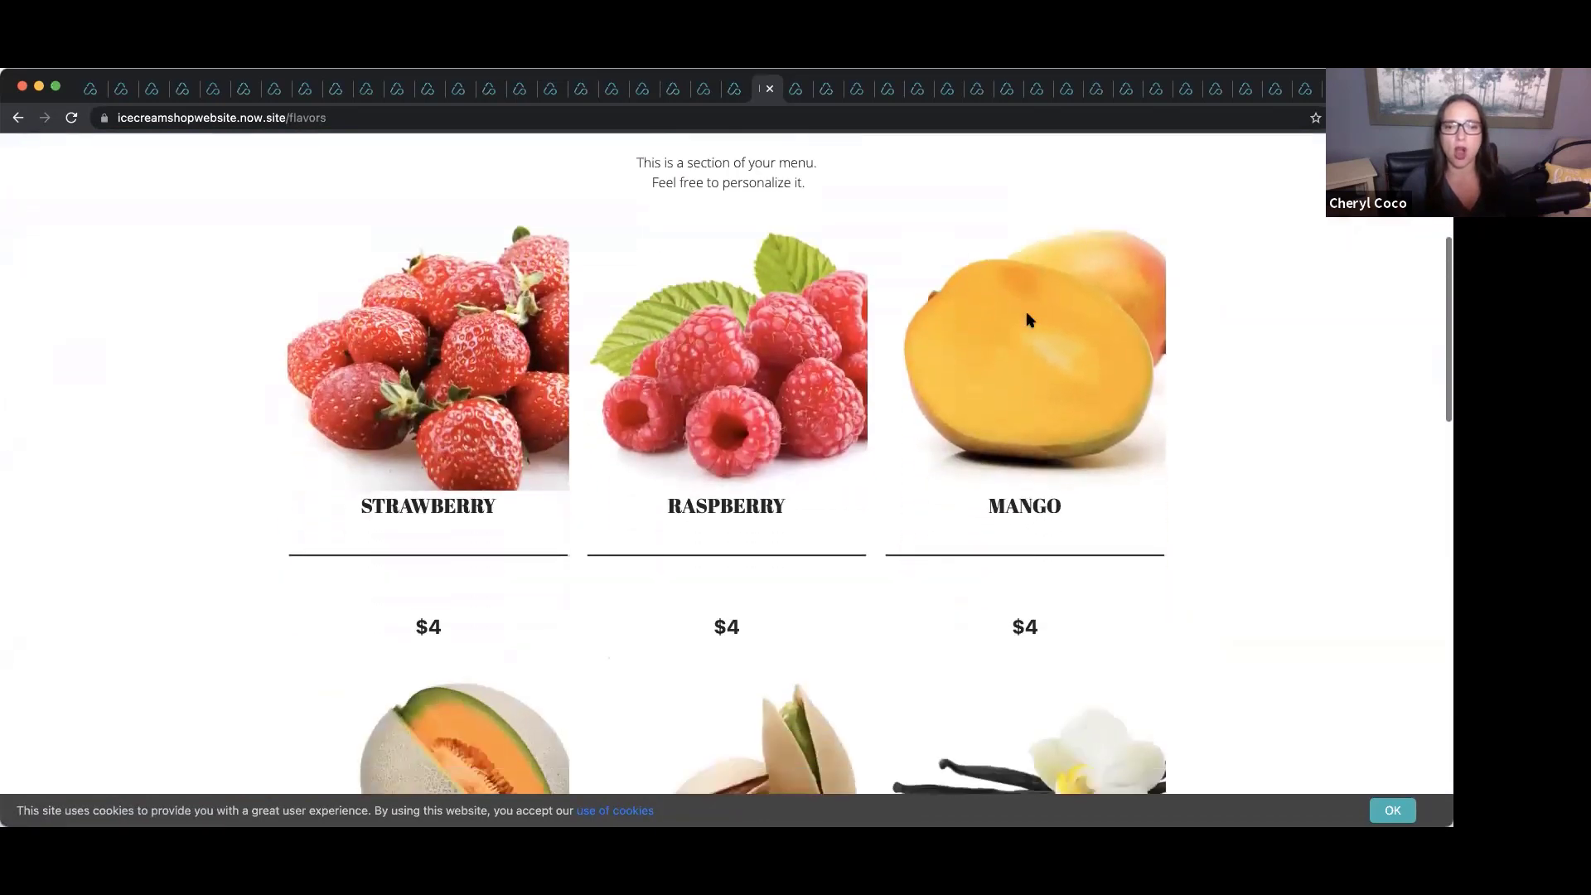
scroll(1028, 319, "down", 4)
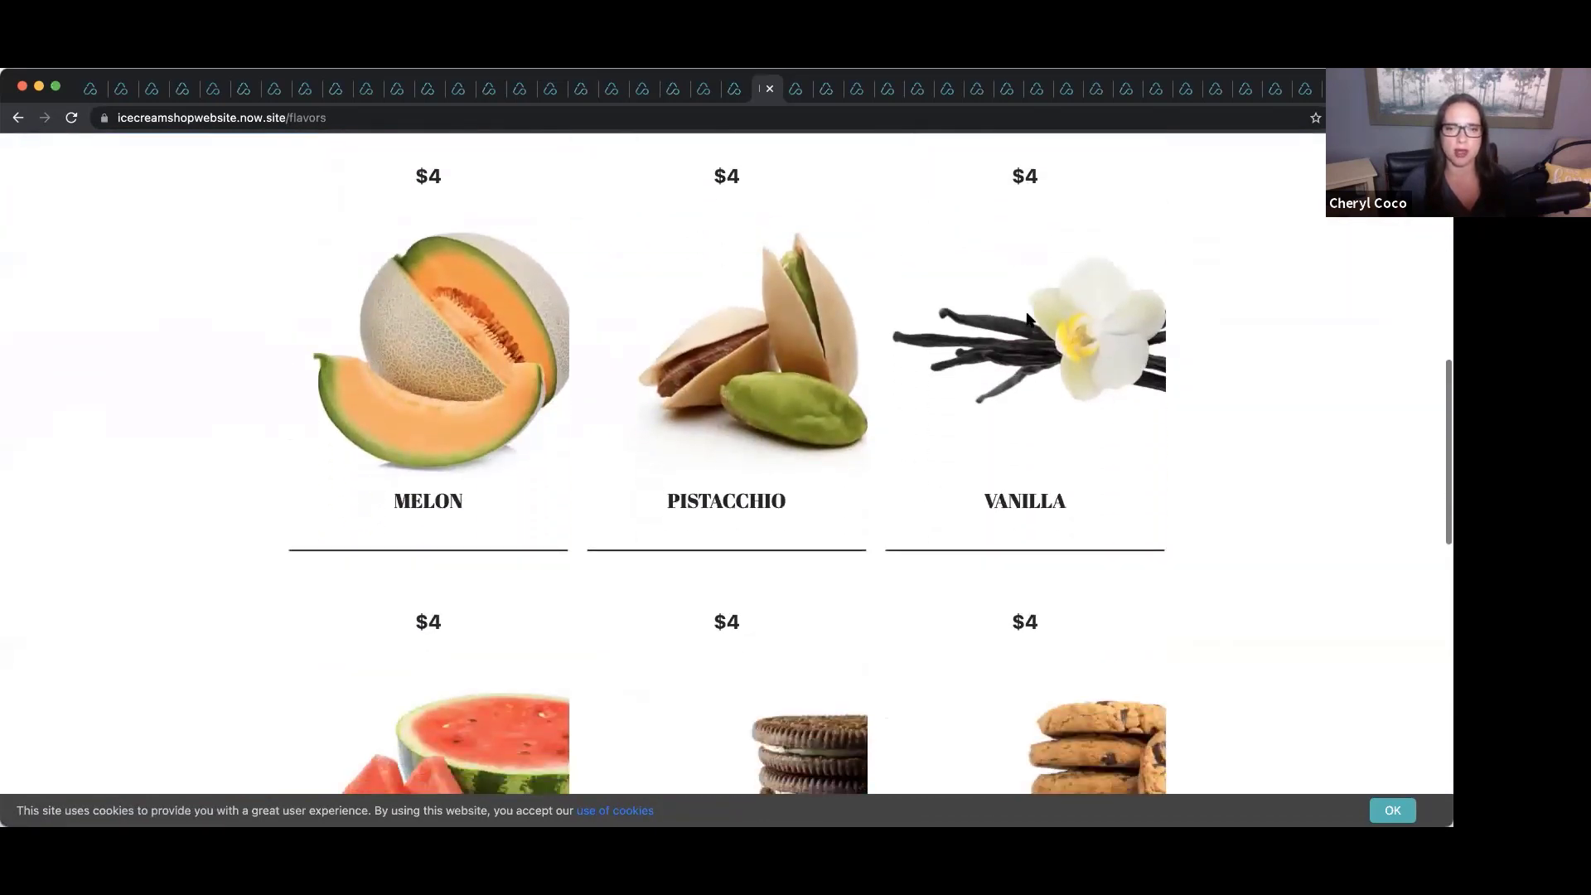
scroll(1028, 319, "down", 4)
scroll(1028, 320, "up", 10)
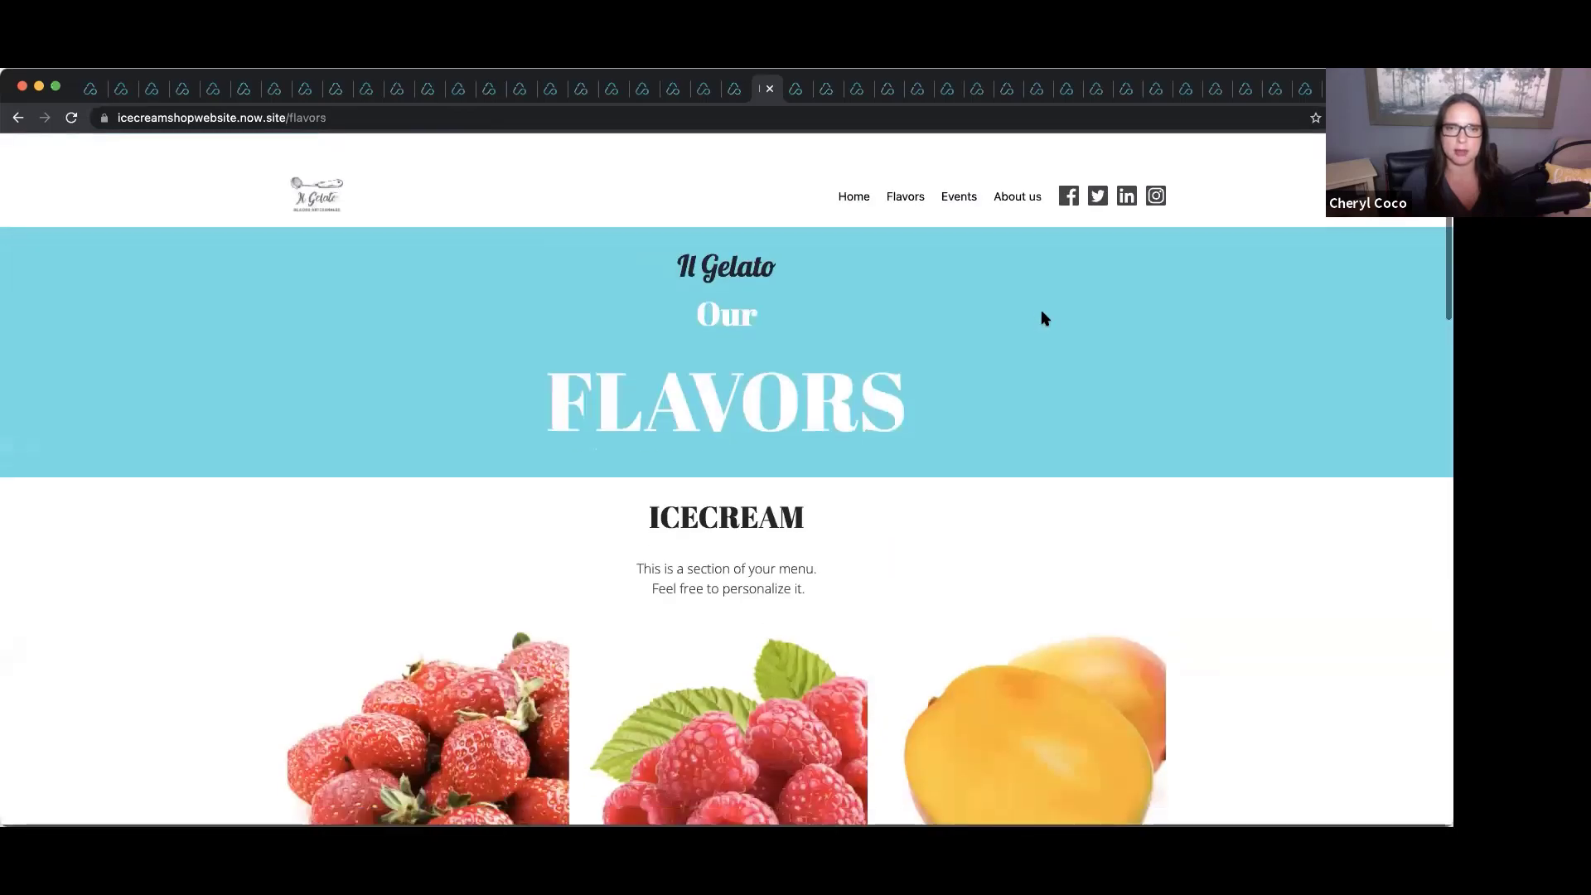
Preview the YoYo Beach restaurant template, scrolling down its home page.
left_click(734, 89)
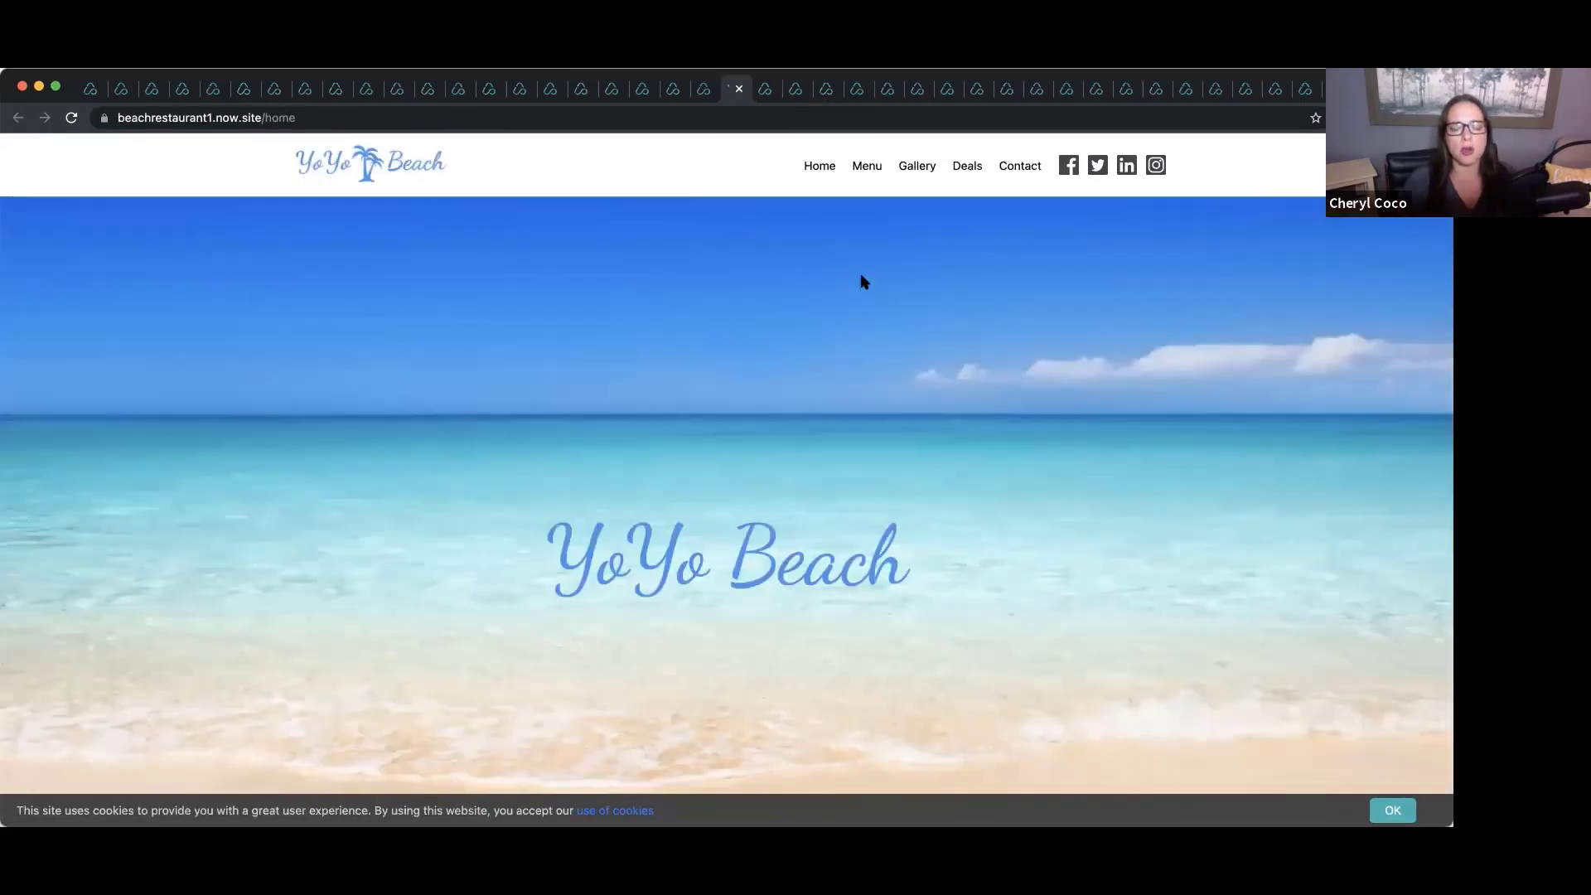
scroll(862, 282, "down", 12)
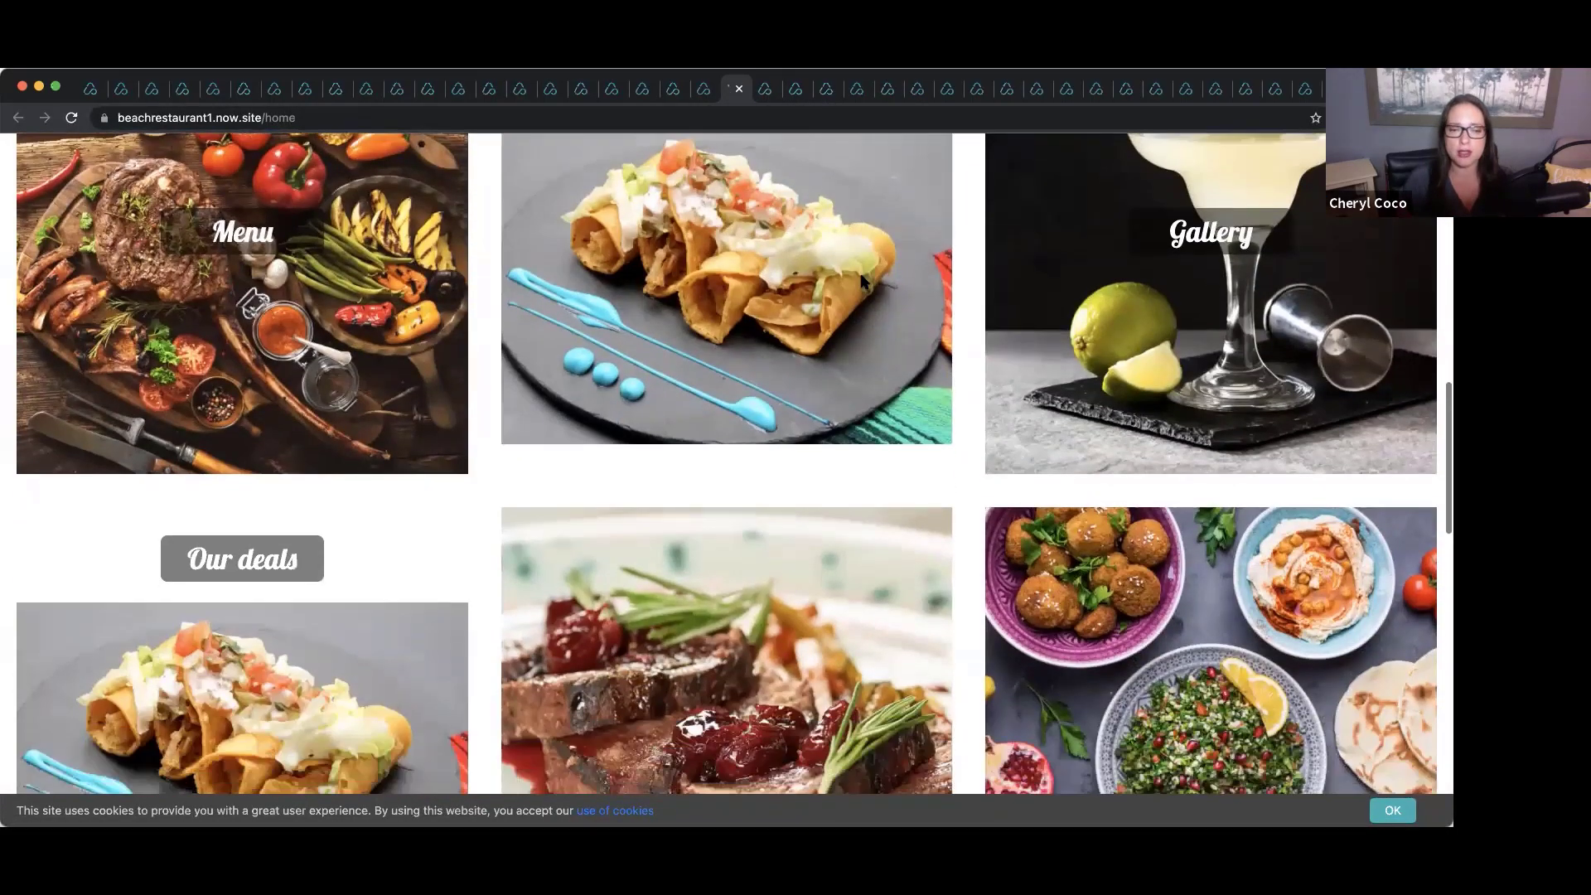
scroll(862, 282, "down", 10)
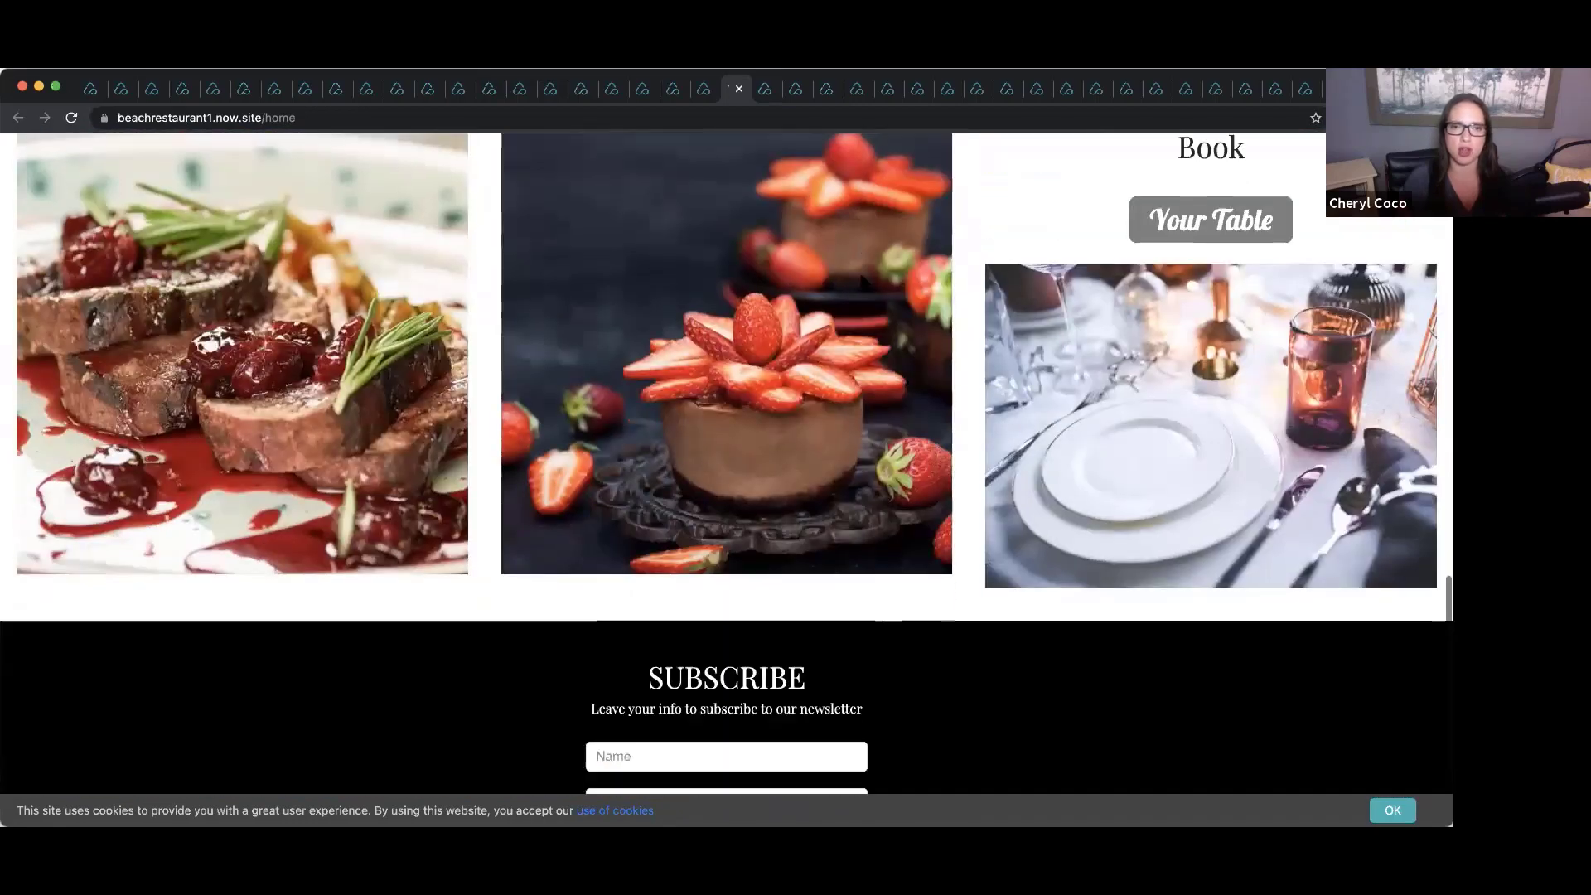
scroll(865, 282, "down", 4)
Scroll through the Prestige catering template's home page.
left_click(704, 92)
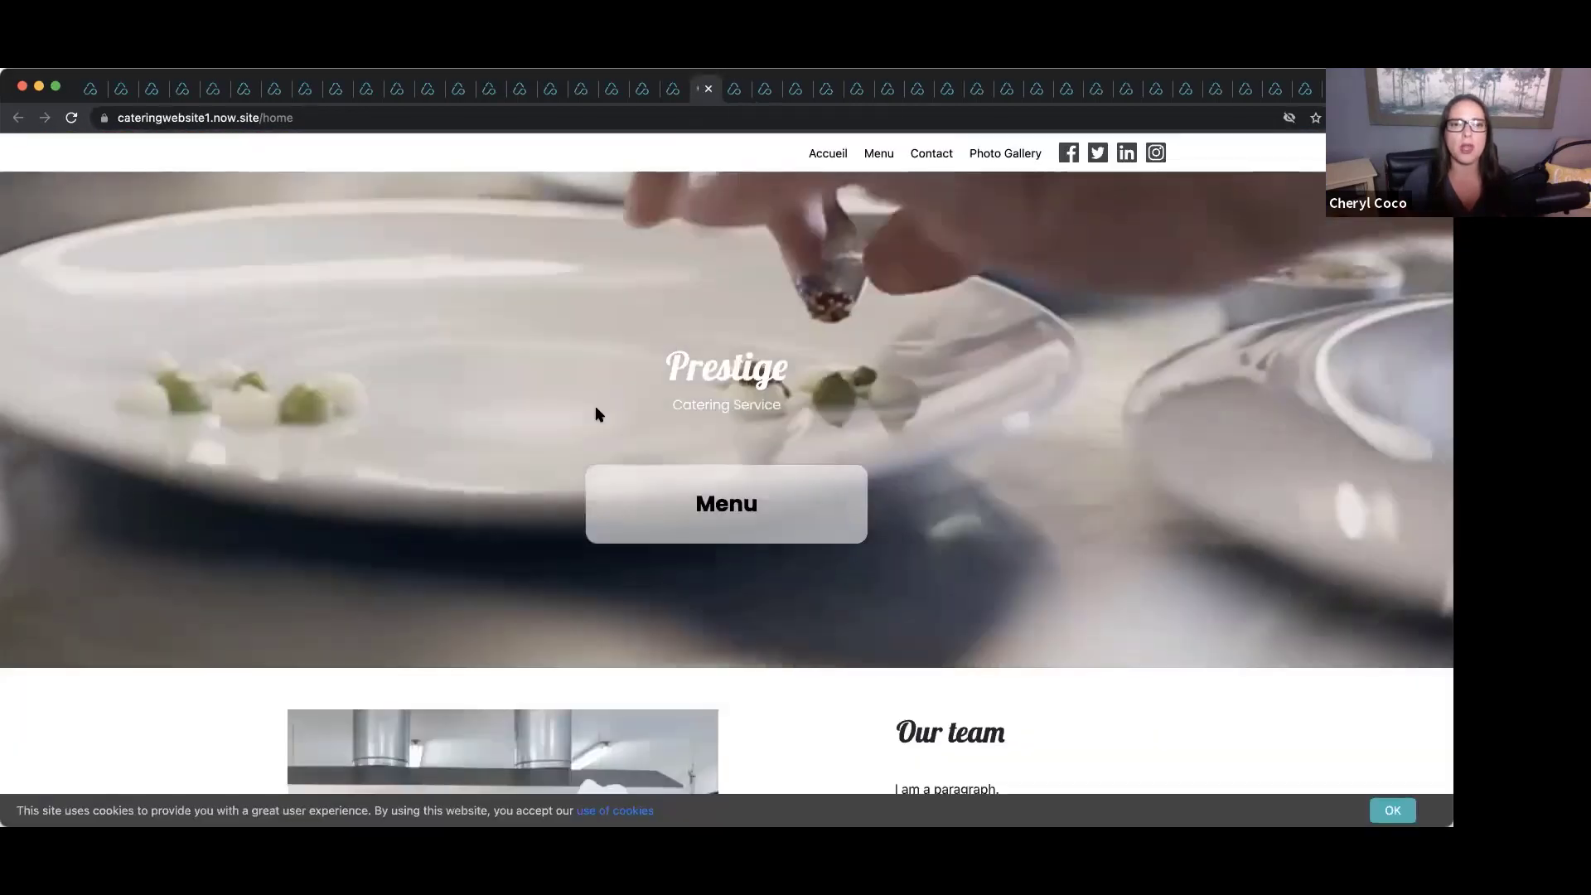
scroll(719, 329, "down", 9)
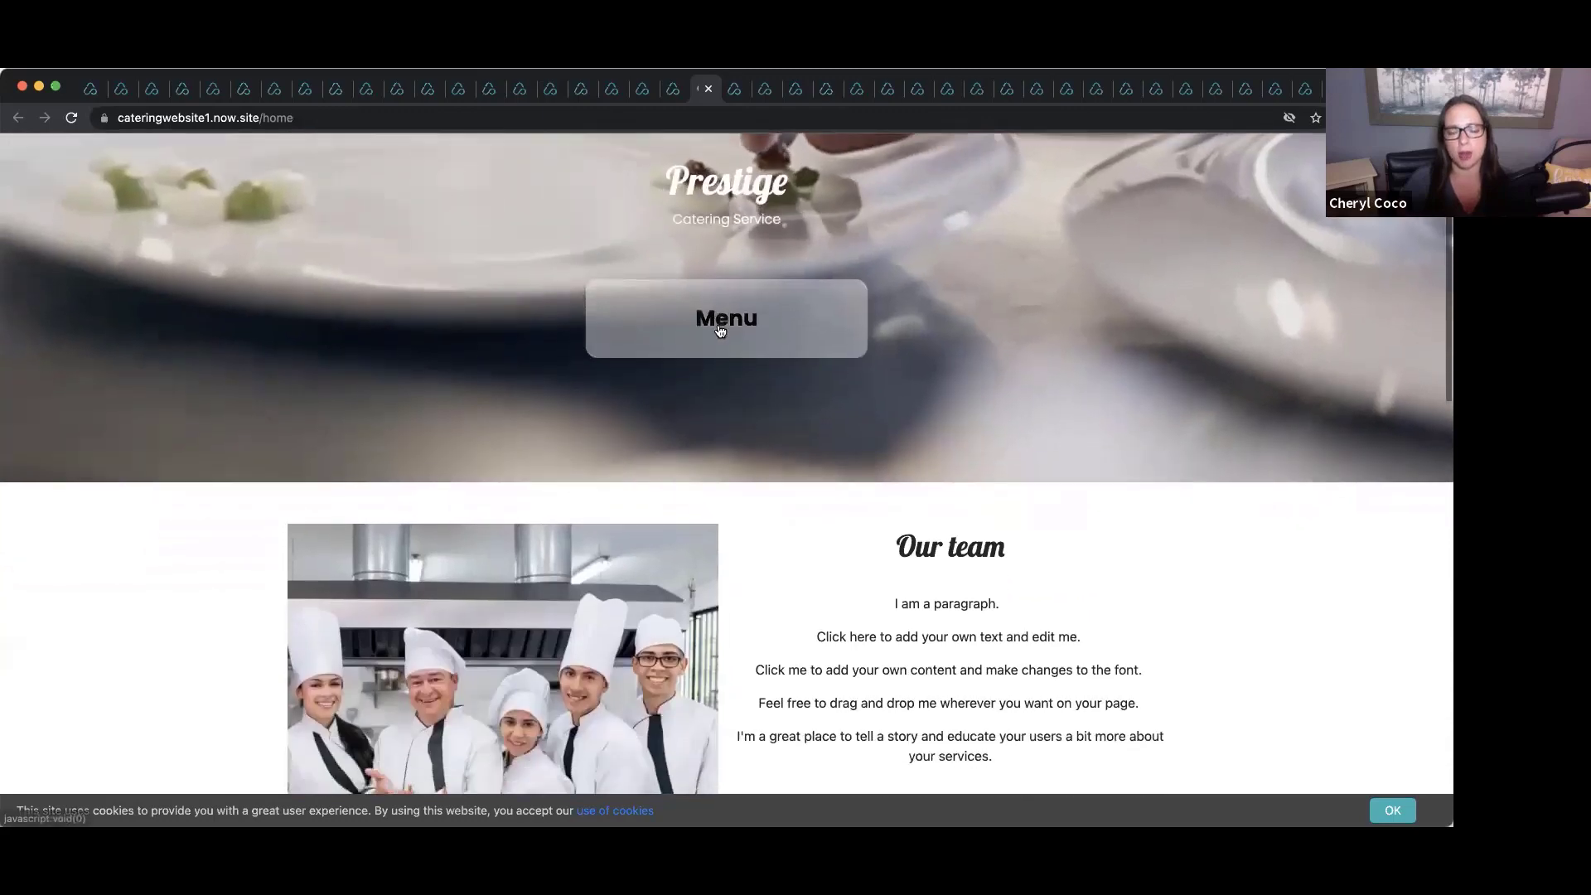
scroll(718, 329, "down", 5)
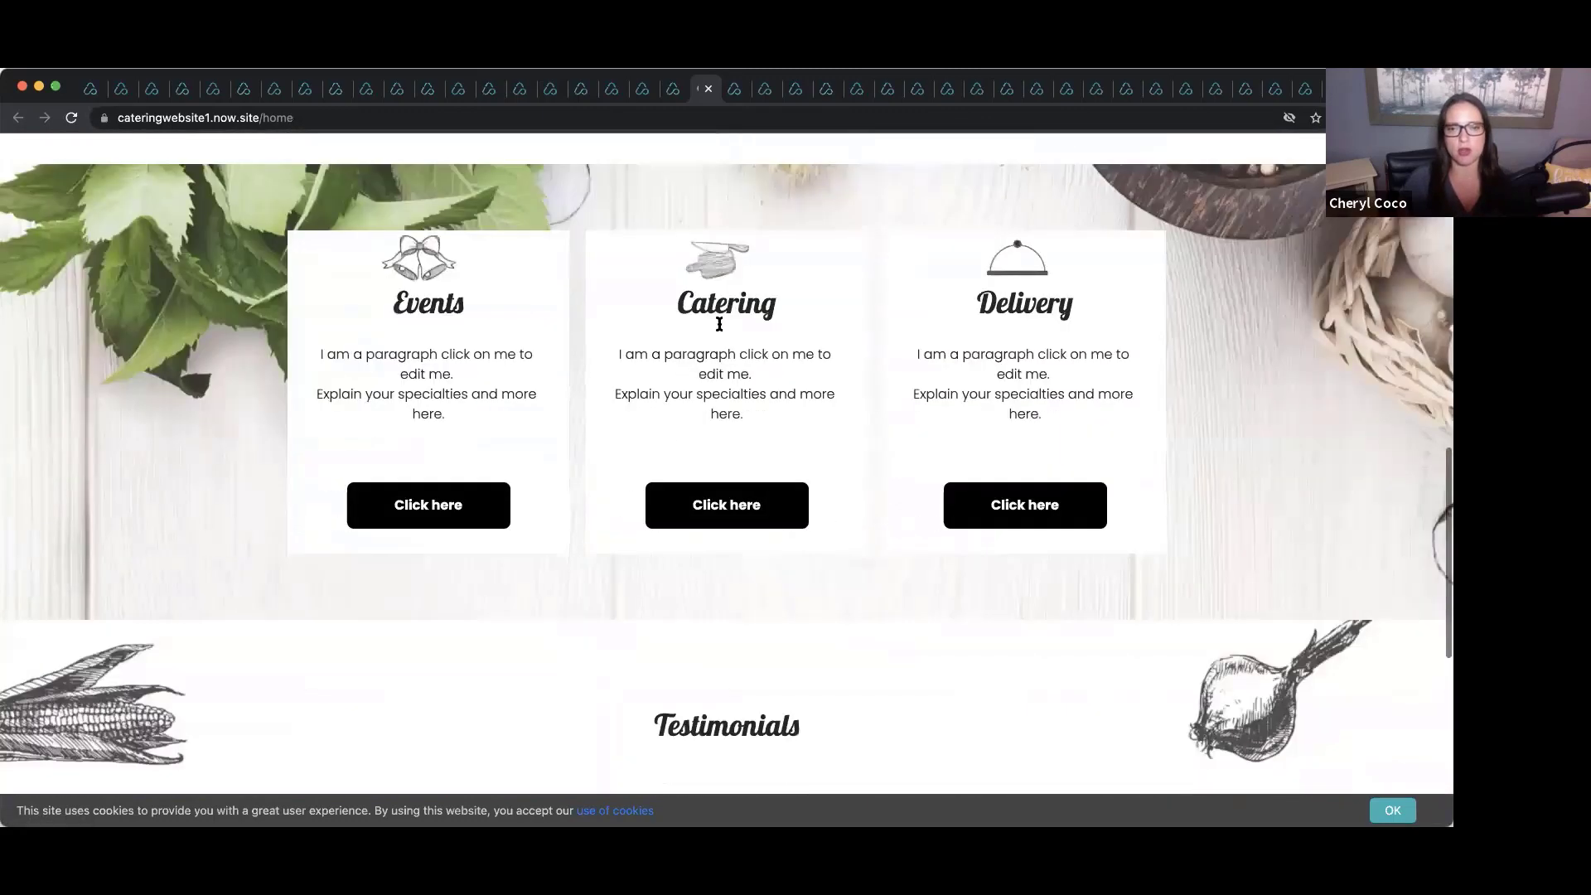
scroll(718, 329, "up", 5)
scroll(719, 329, "up", 9)
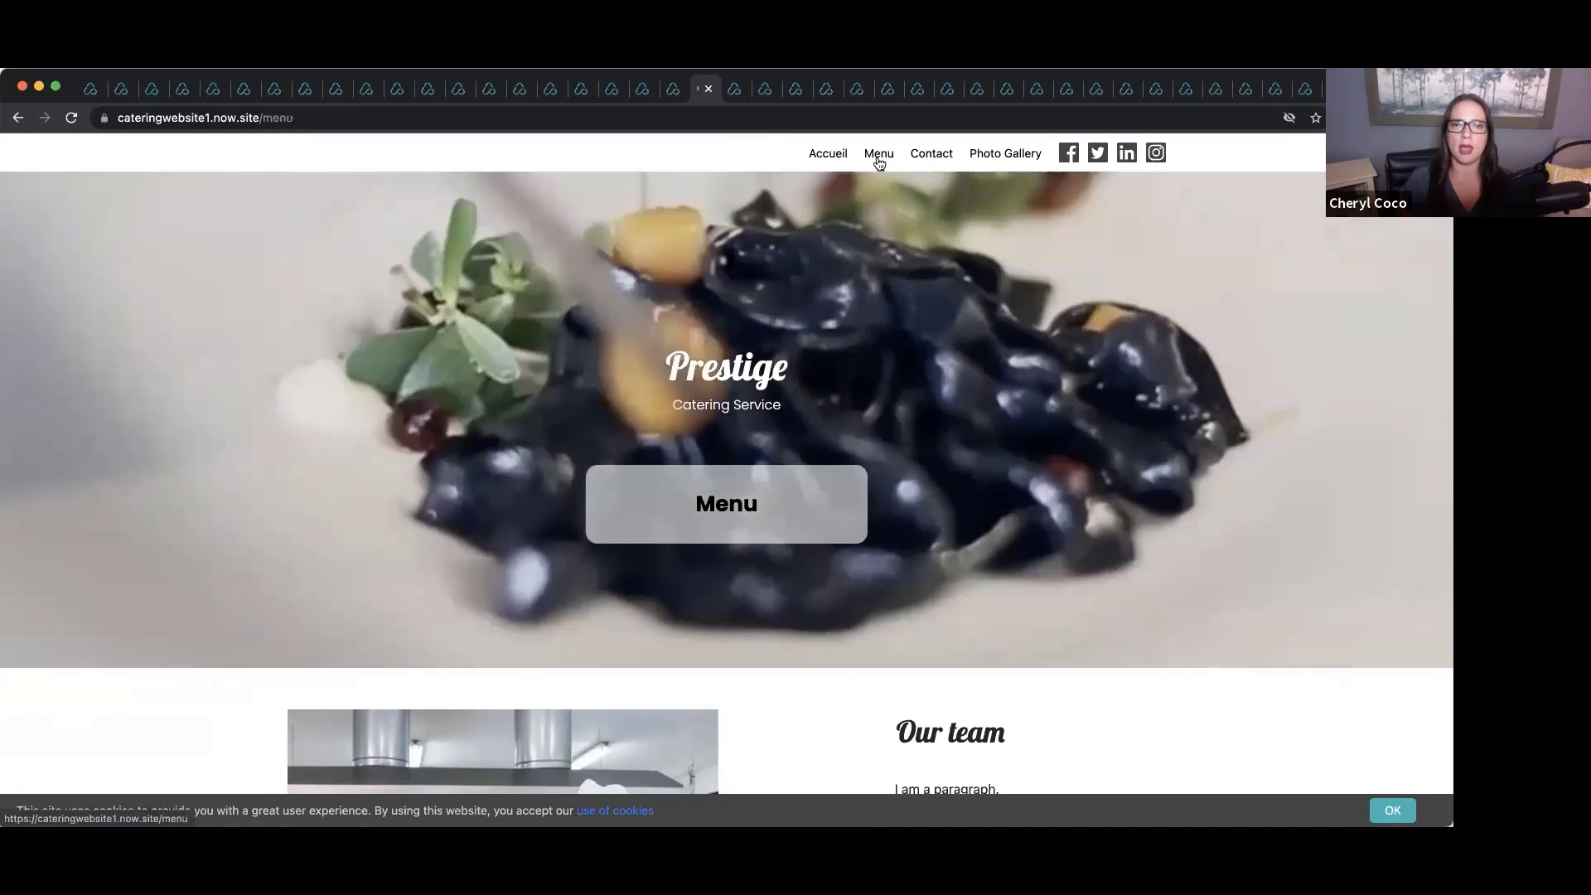
Look over the catering site's Menu page, then bring up the dog walker template.
left_click(879, 159)
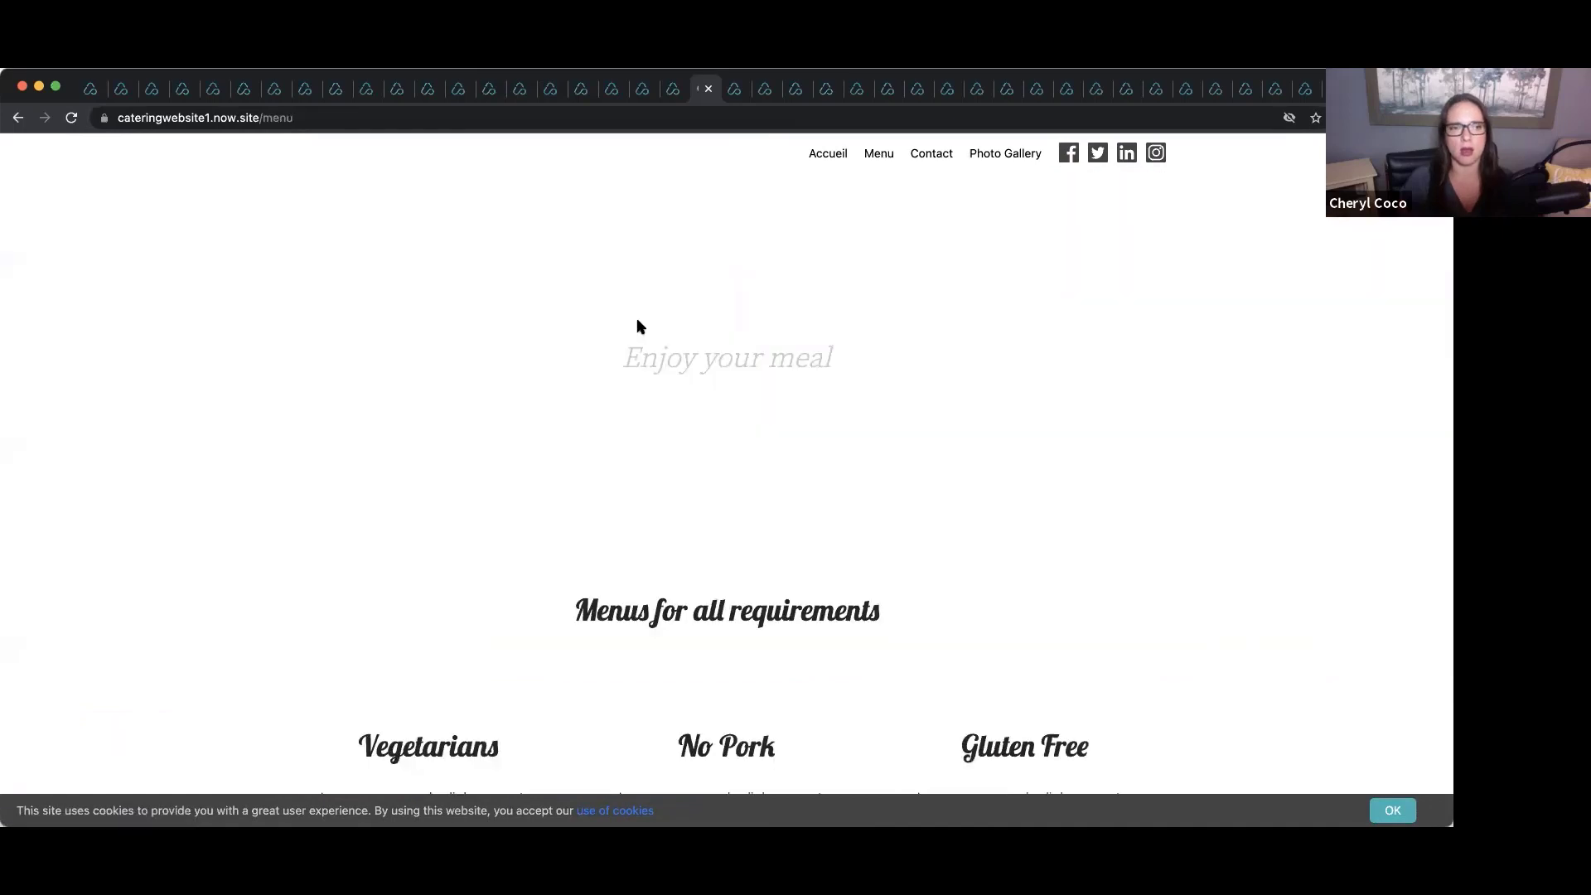
scroll(839, 358, "down", 1)
scroll(839, 351, "up", 1)
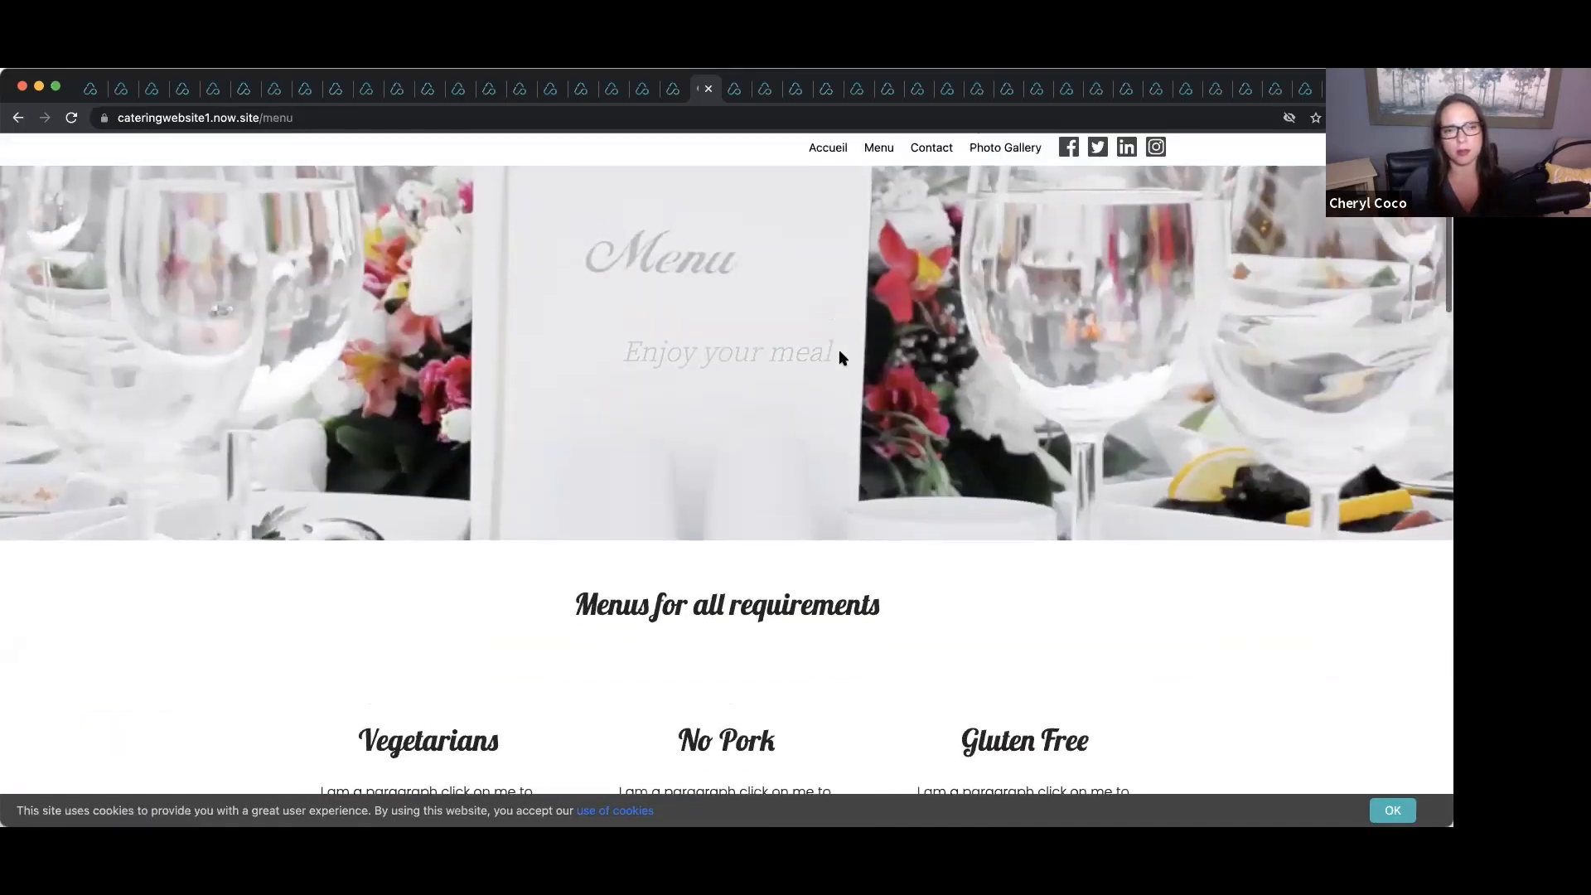
scroll(866, 351, "down", 5)
scroll(866, 358, "down", 2)
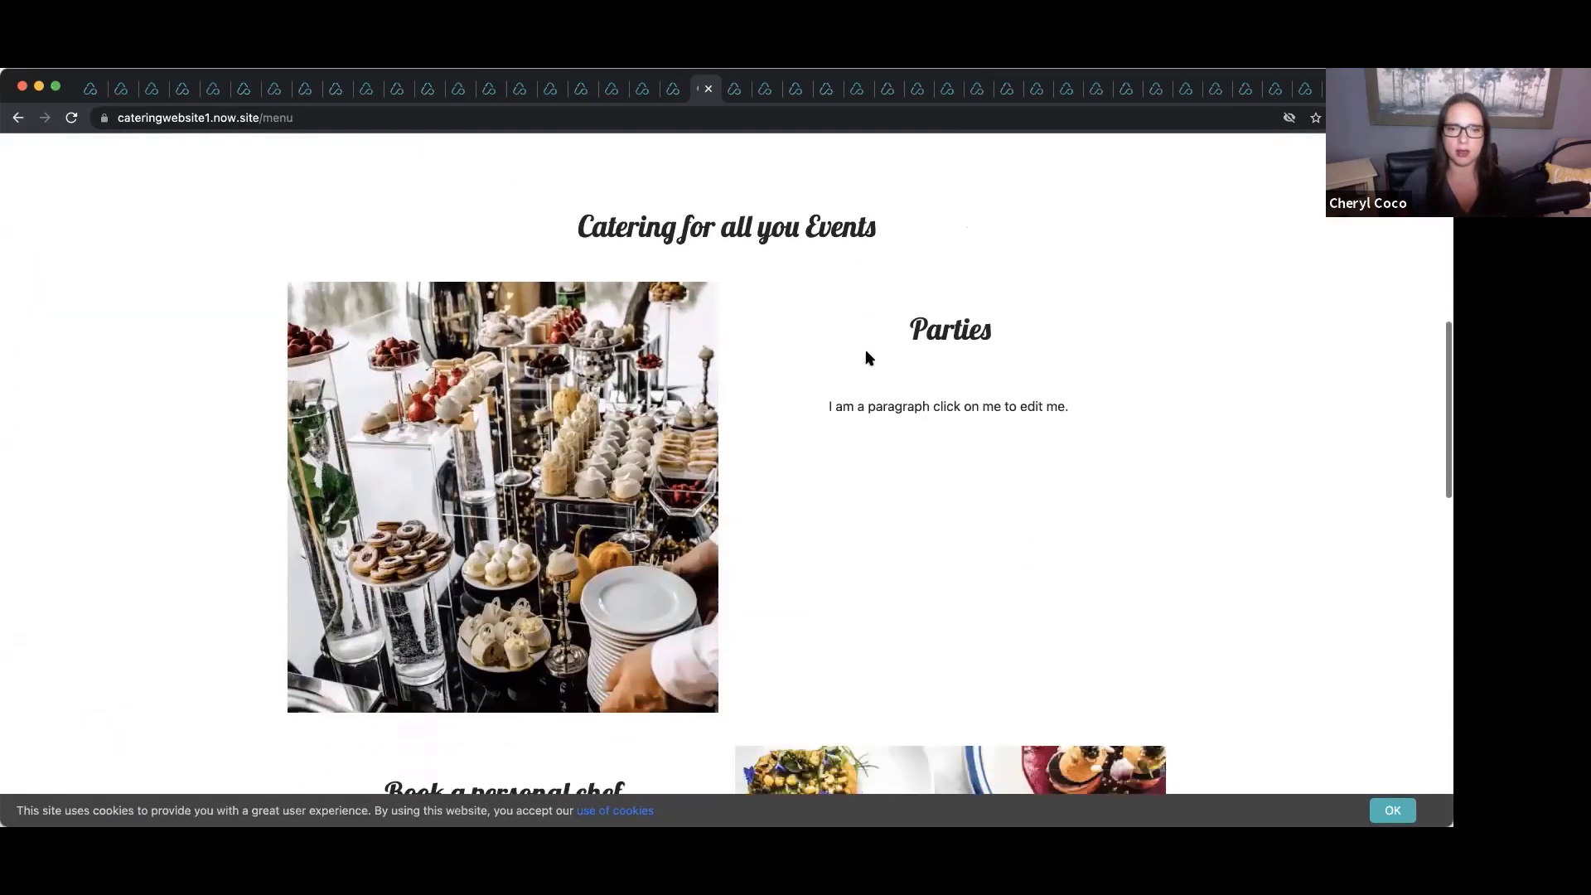
scroll(867, 355, "up", 7)
left_click(669, 91)
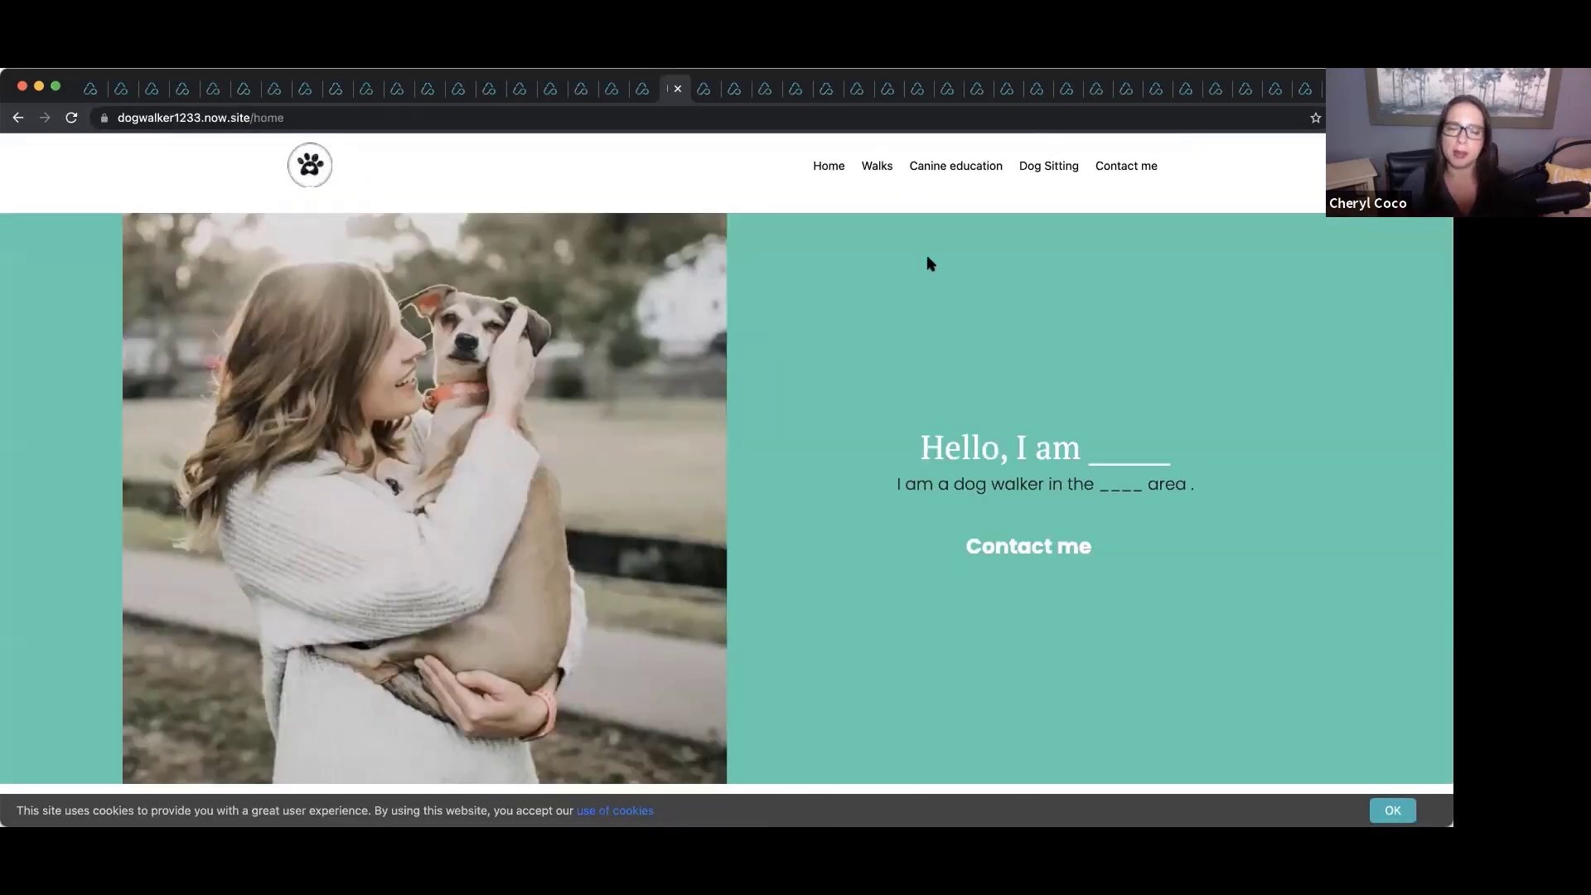
Browse the dog walker home page and its Walks, Canine Education and Dog Sitting pages.
scroll(929, 262, "down", 10)
scroll(929, 261, "down", 12)
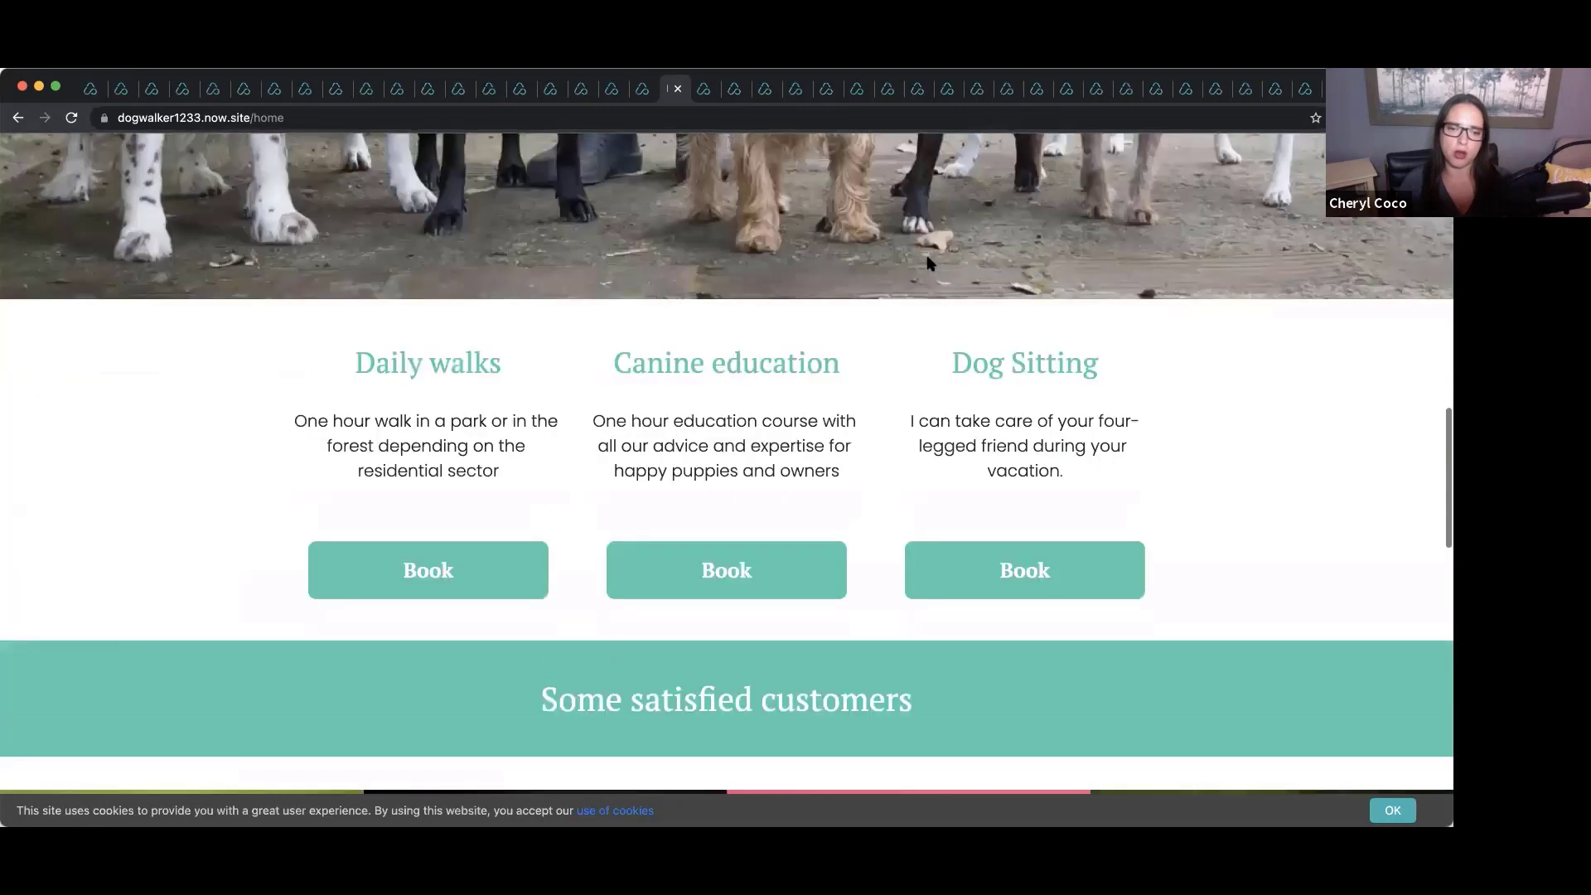
scroll(928, 262, "down", 3)
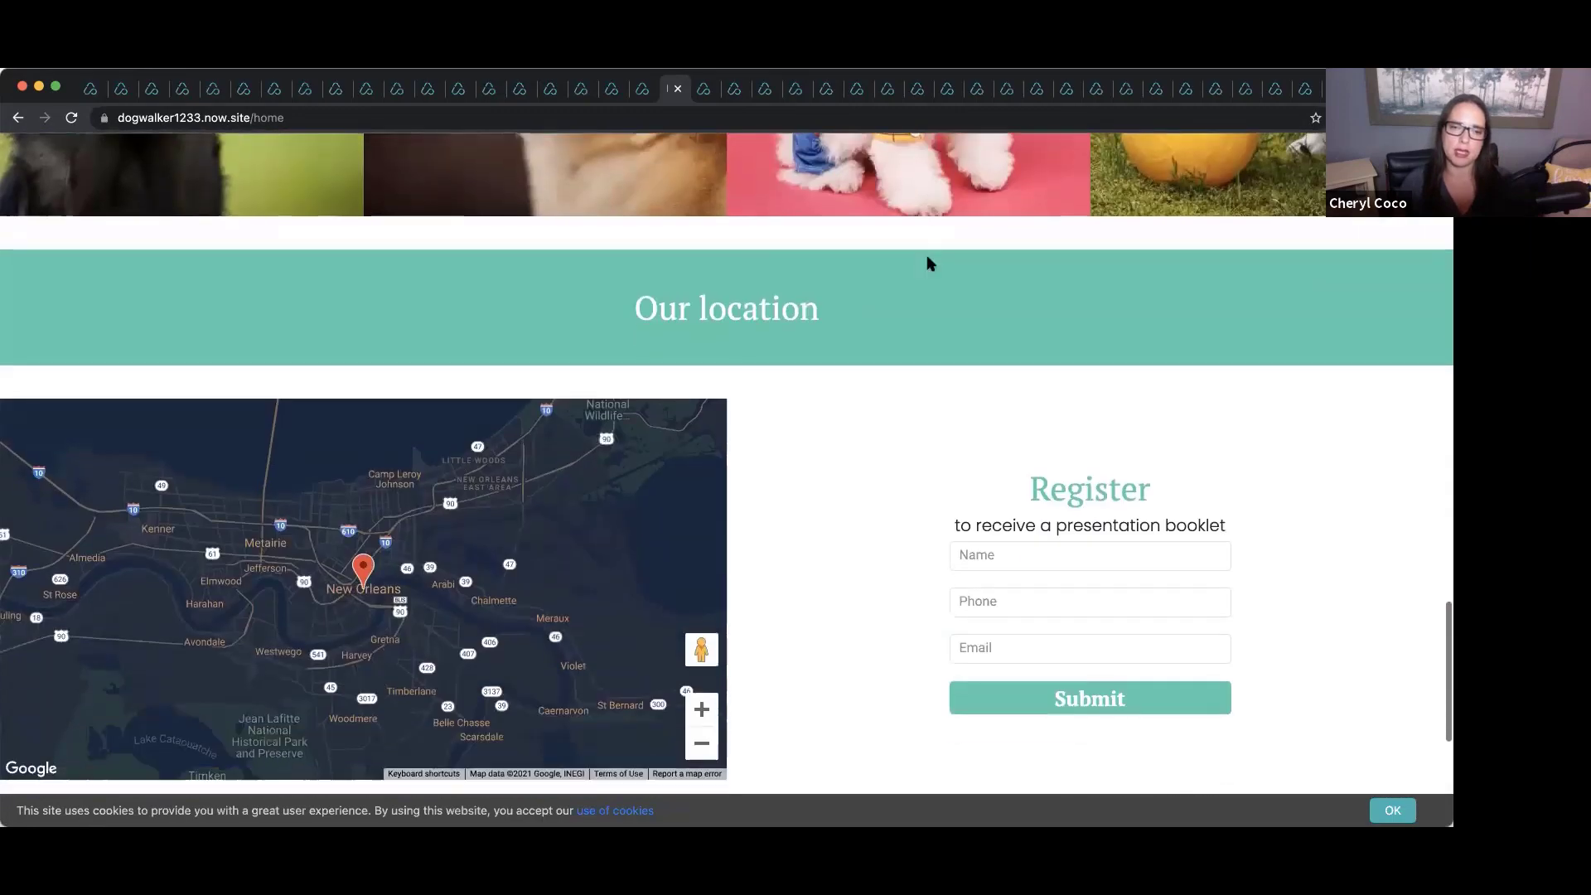
scroll(928, 262, "up", 20)
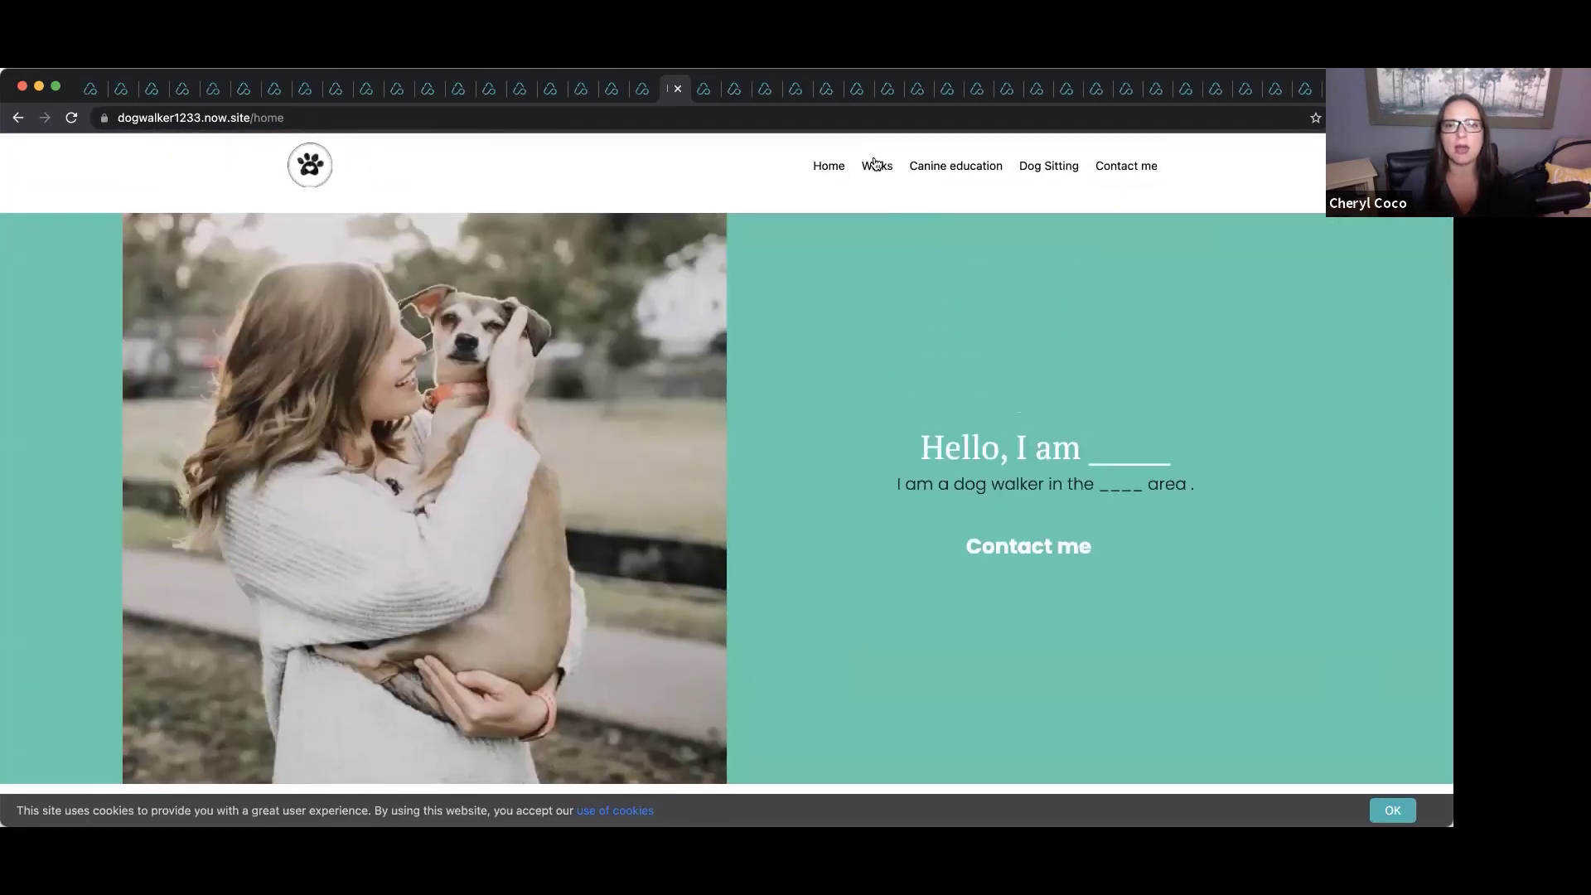
left_click(876, 166)
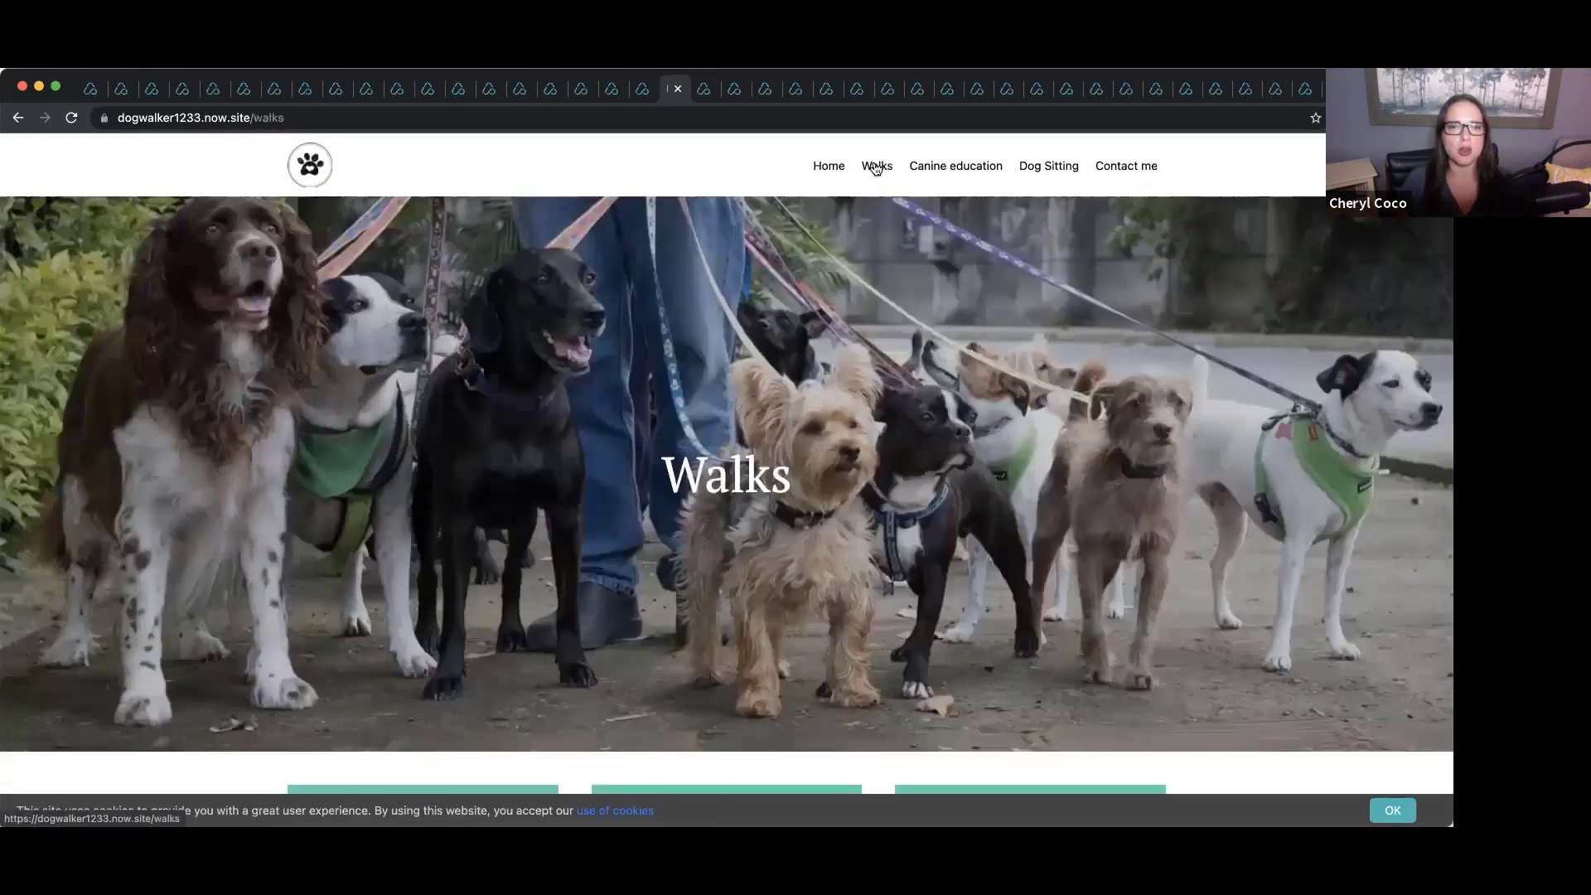
left_click(956, 168)
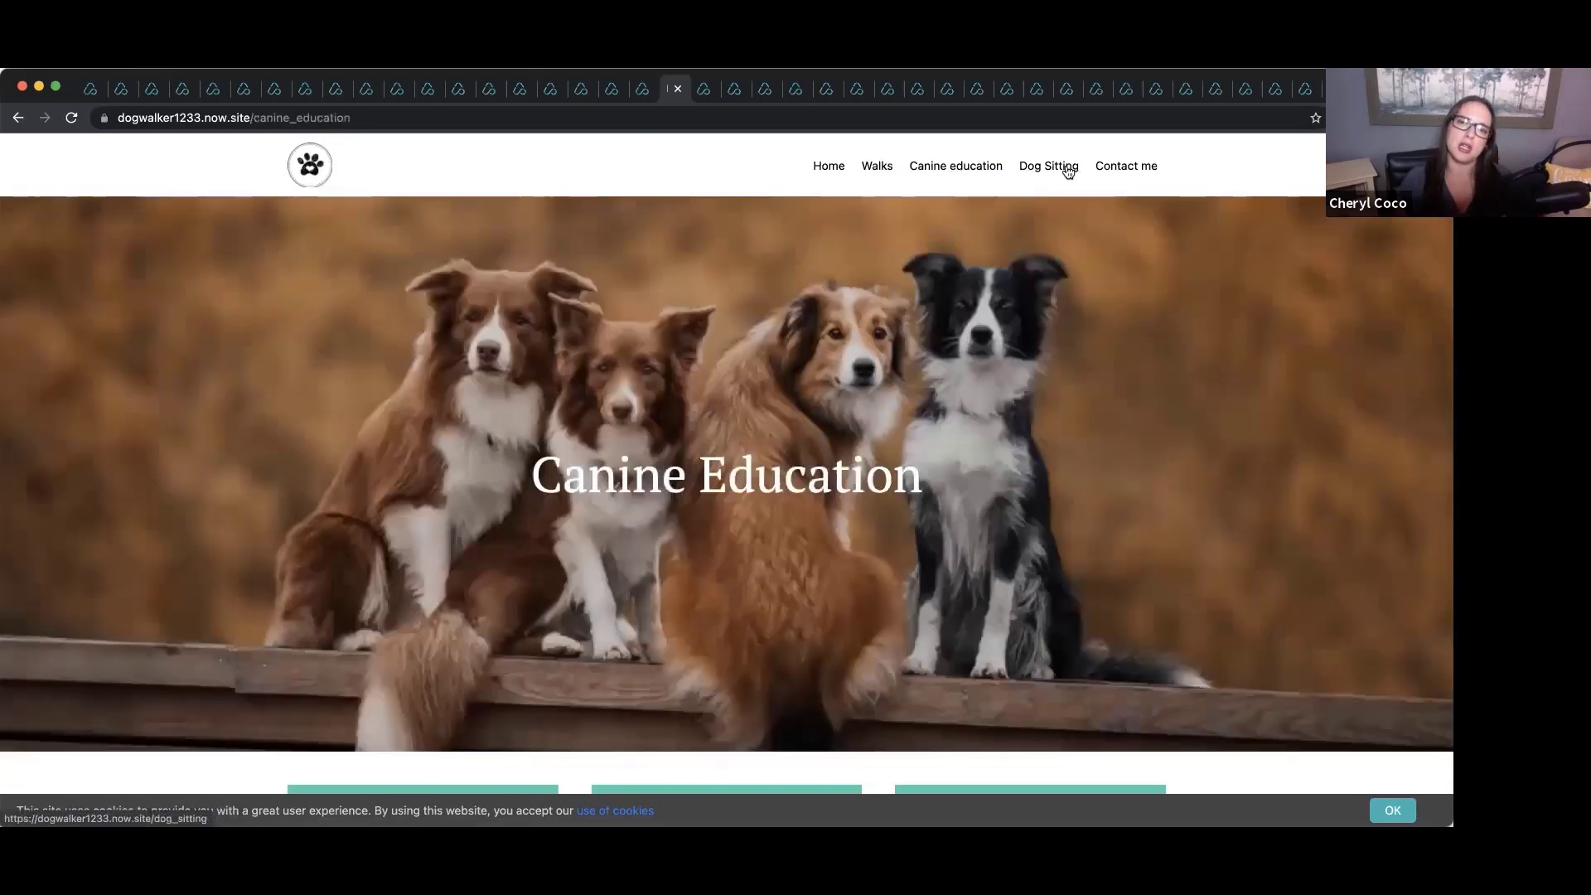
left_click(1069, 171)
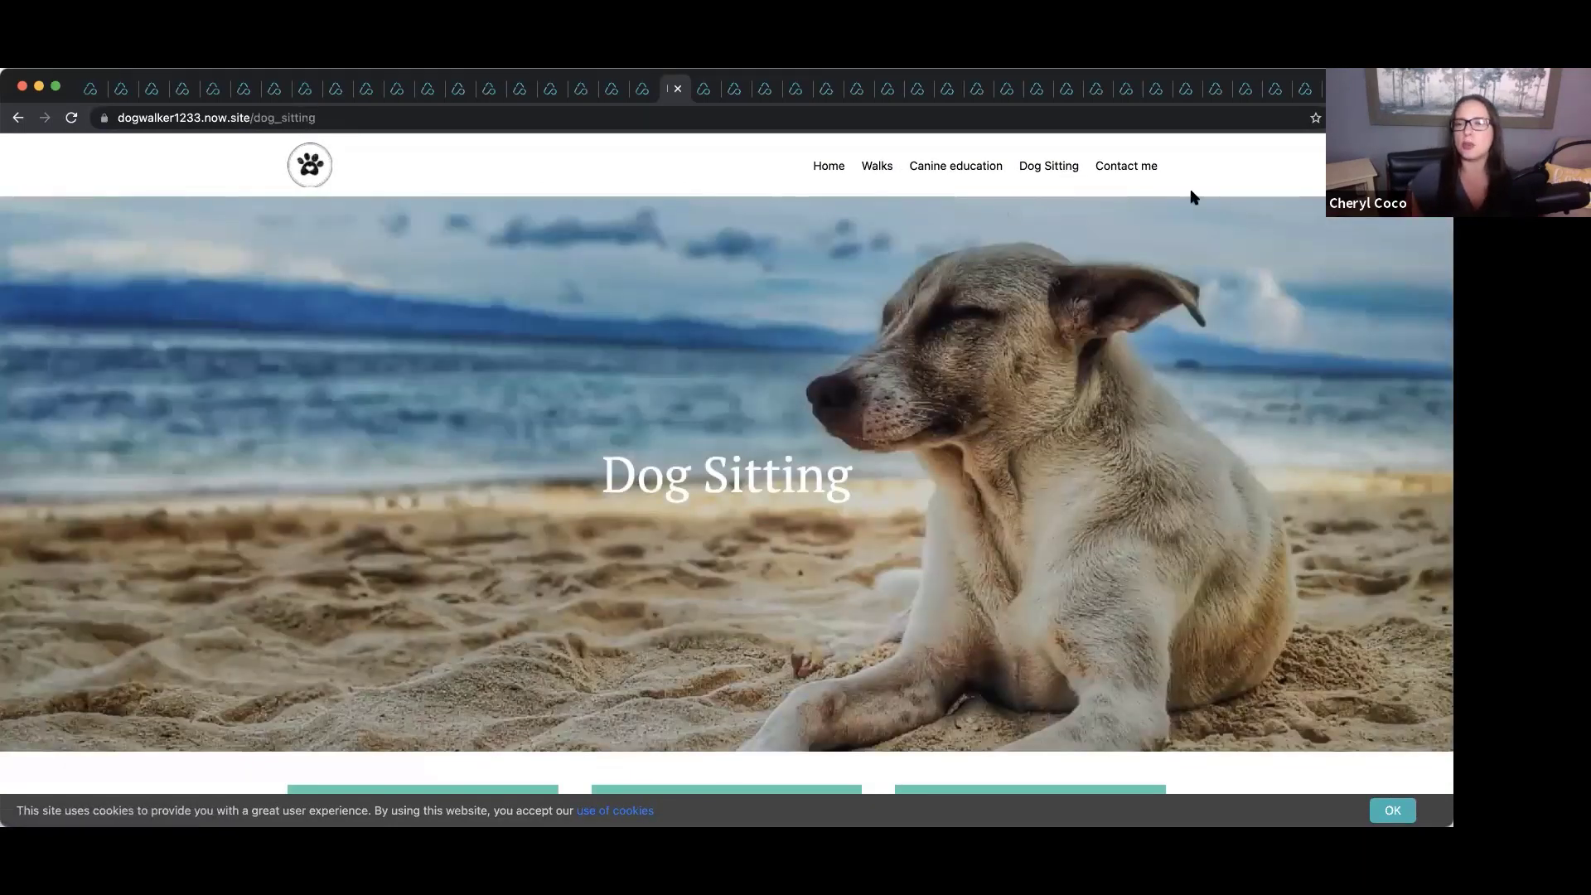
Switch to the chartered accountants template and scroll through its home page.
left_click(642, 89)
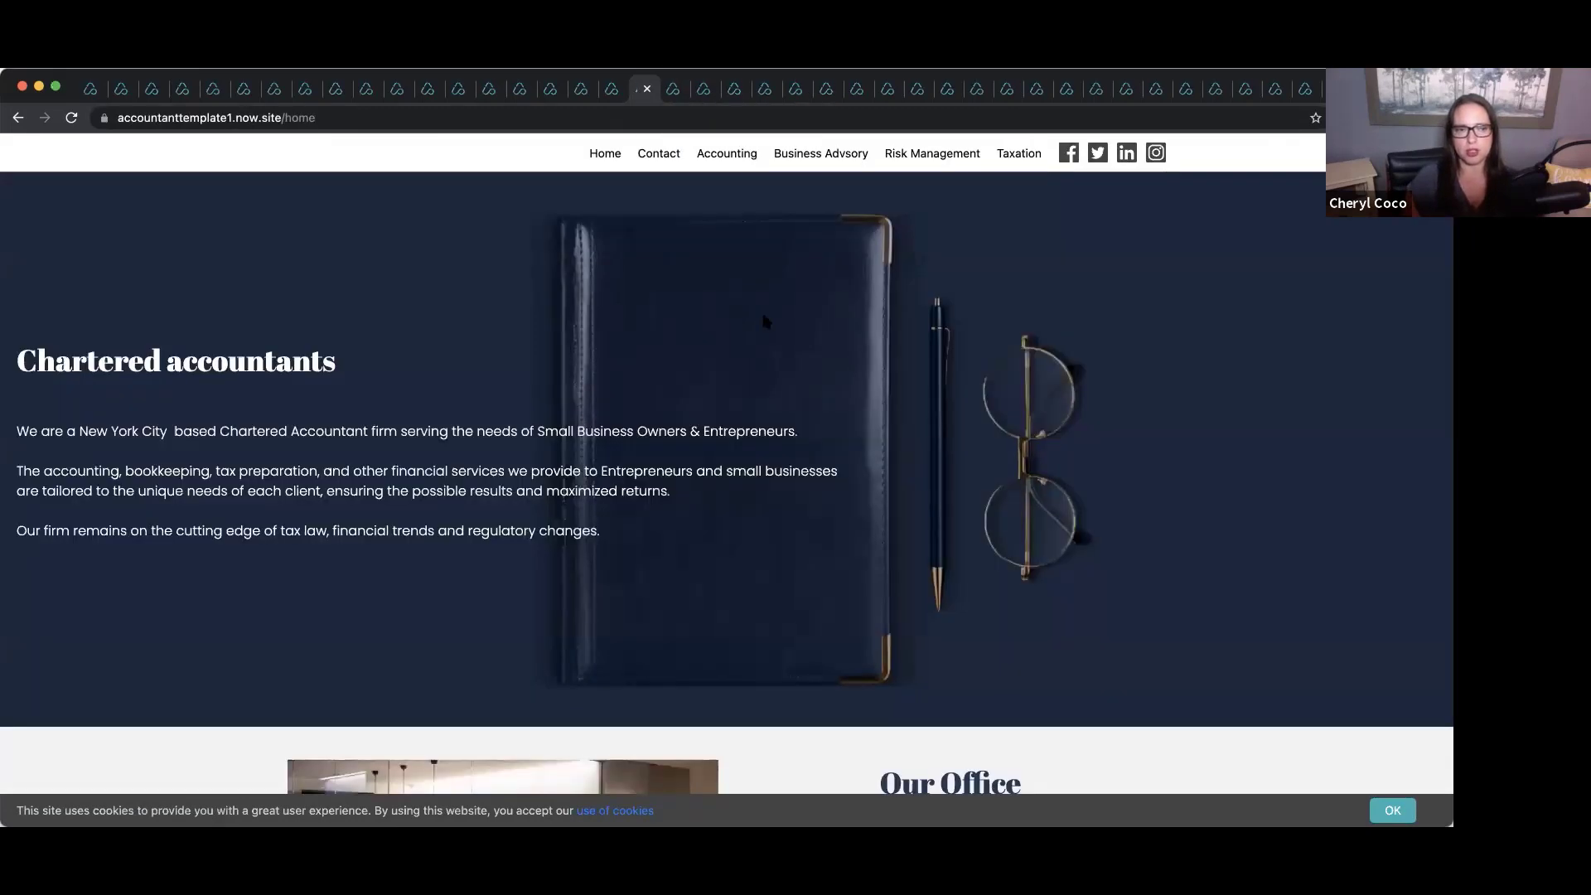
scroll(764, 321, "down", 5)
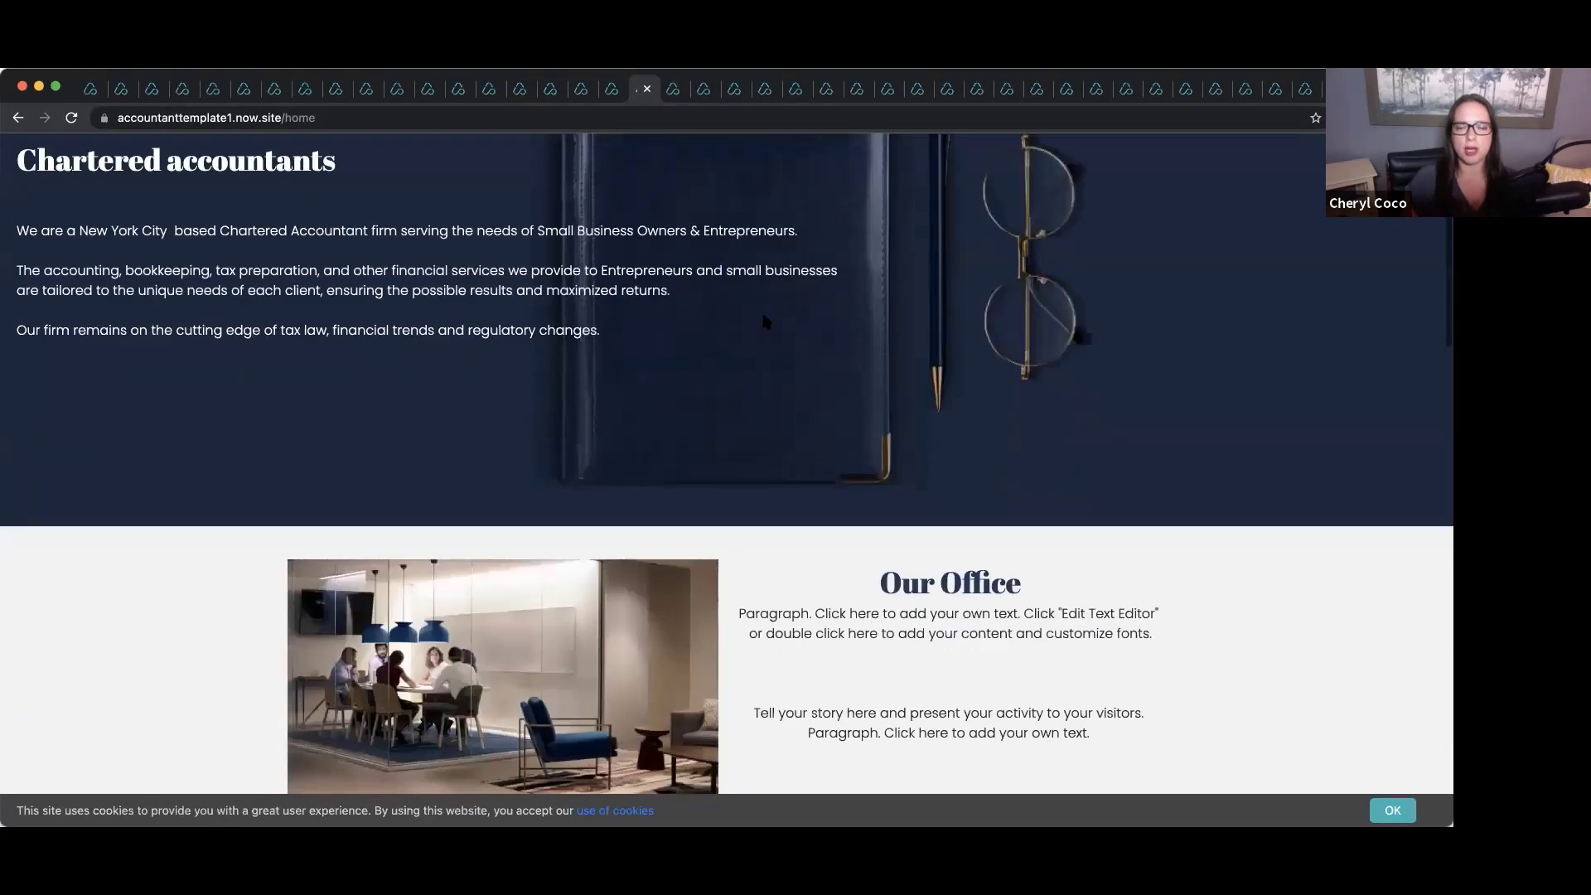
scroll(763, 321, "down", 15)
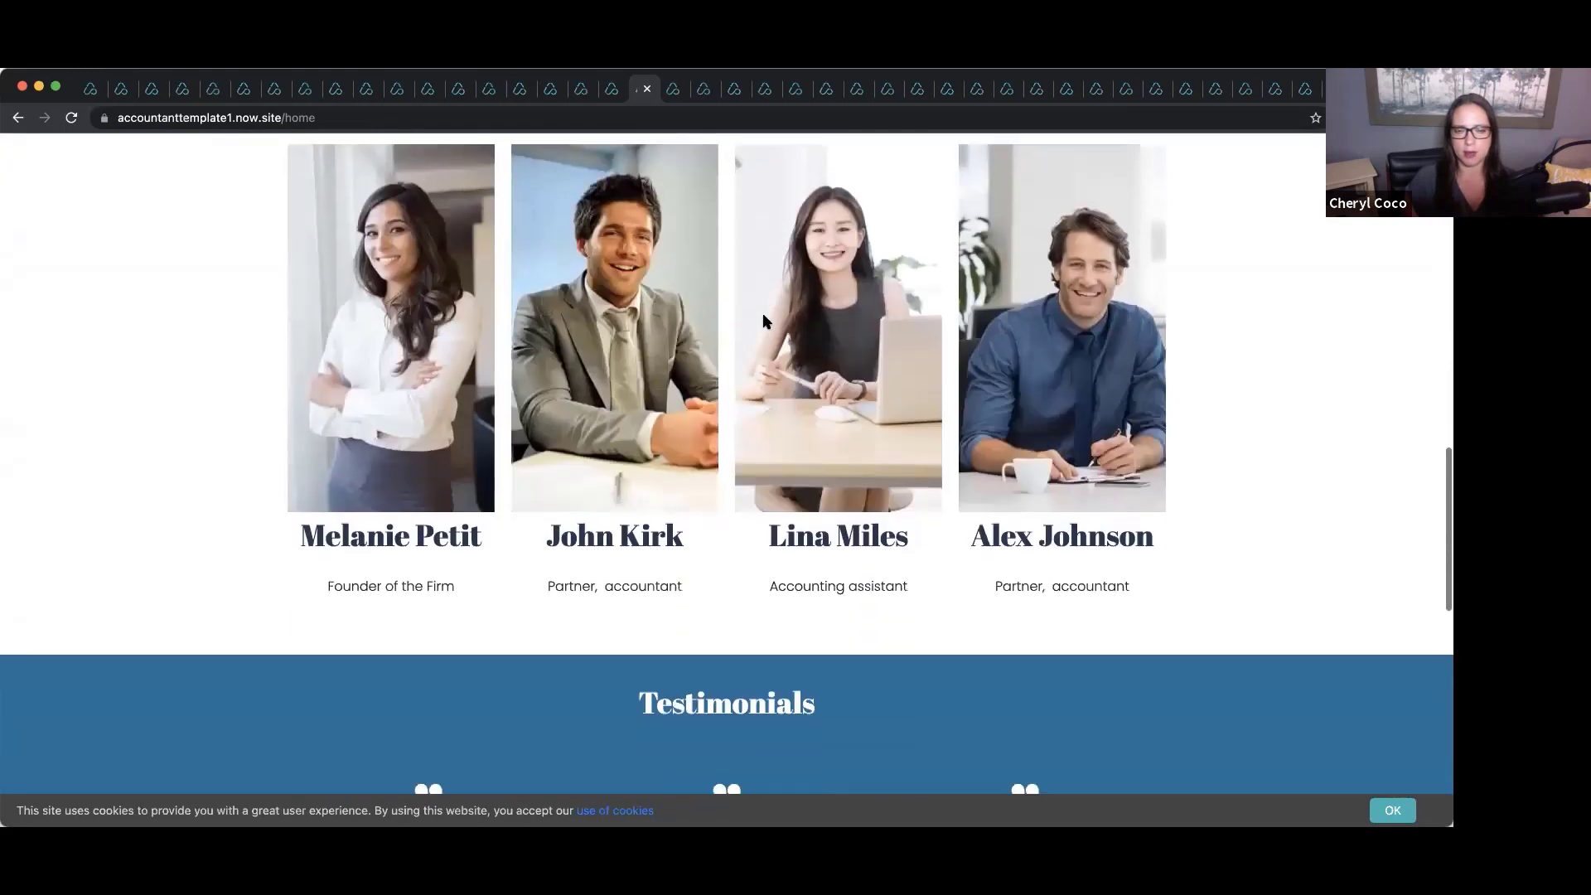
scroll(764, 321, "down", 3)
scroll(764, 321, "up", 20)
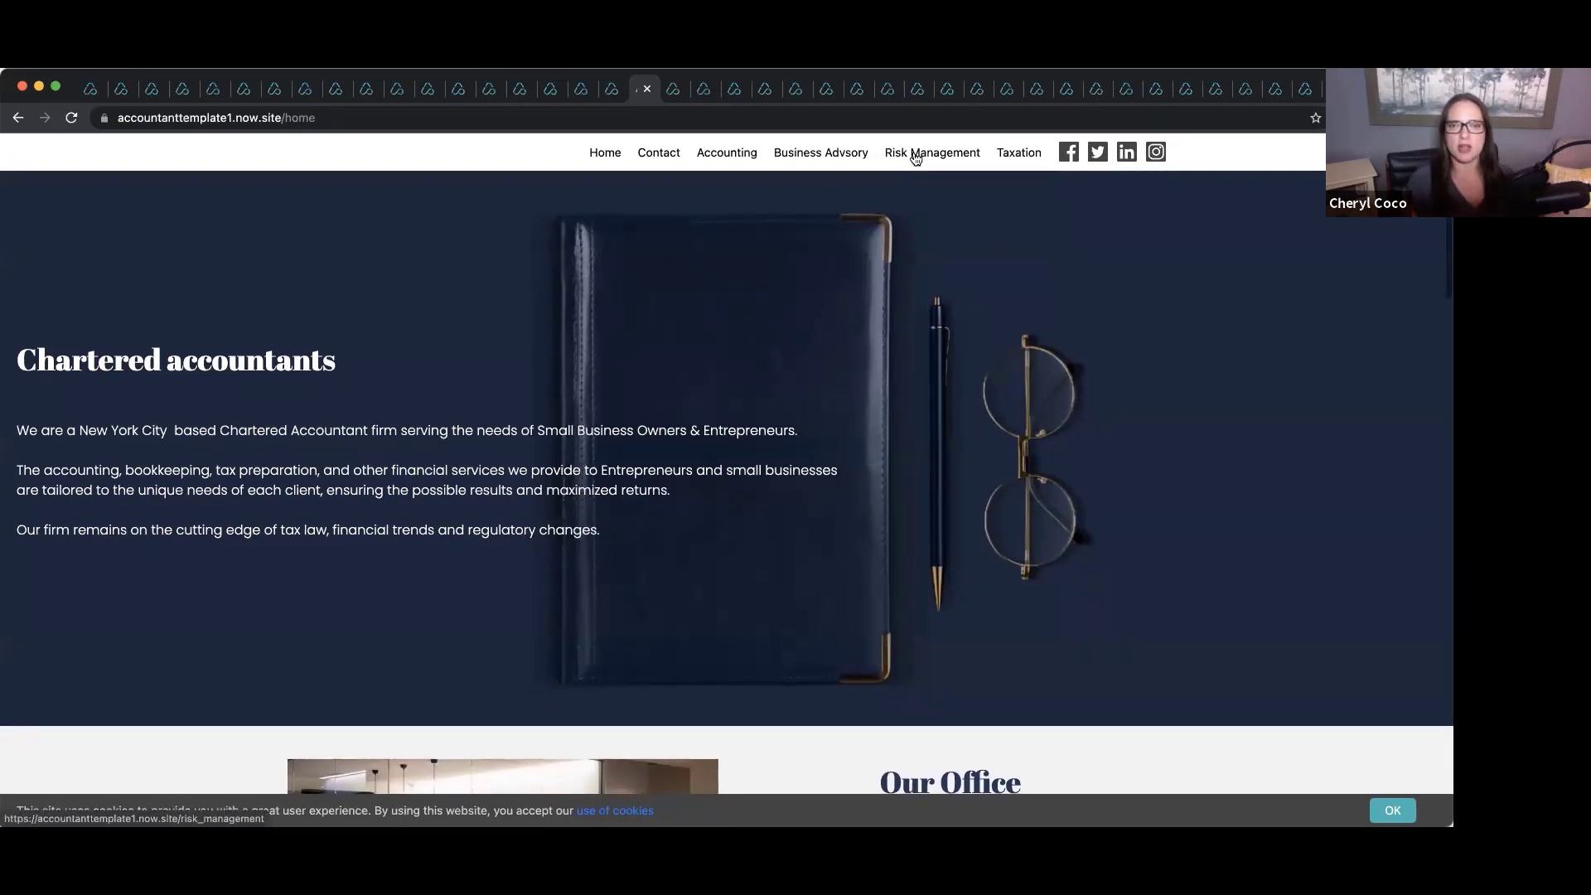
left_click(614, 89)
scroll(584, 300, "down", 5)
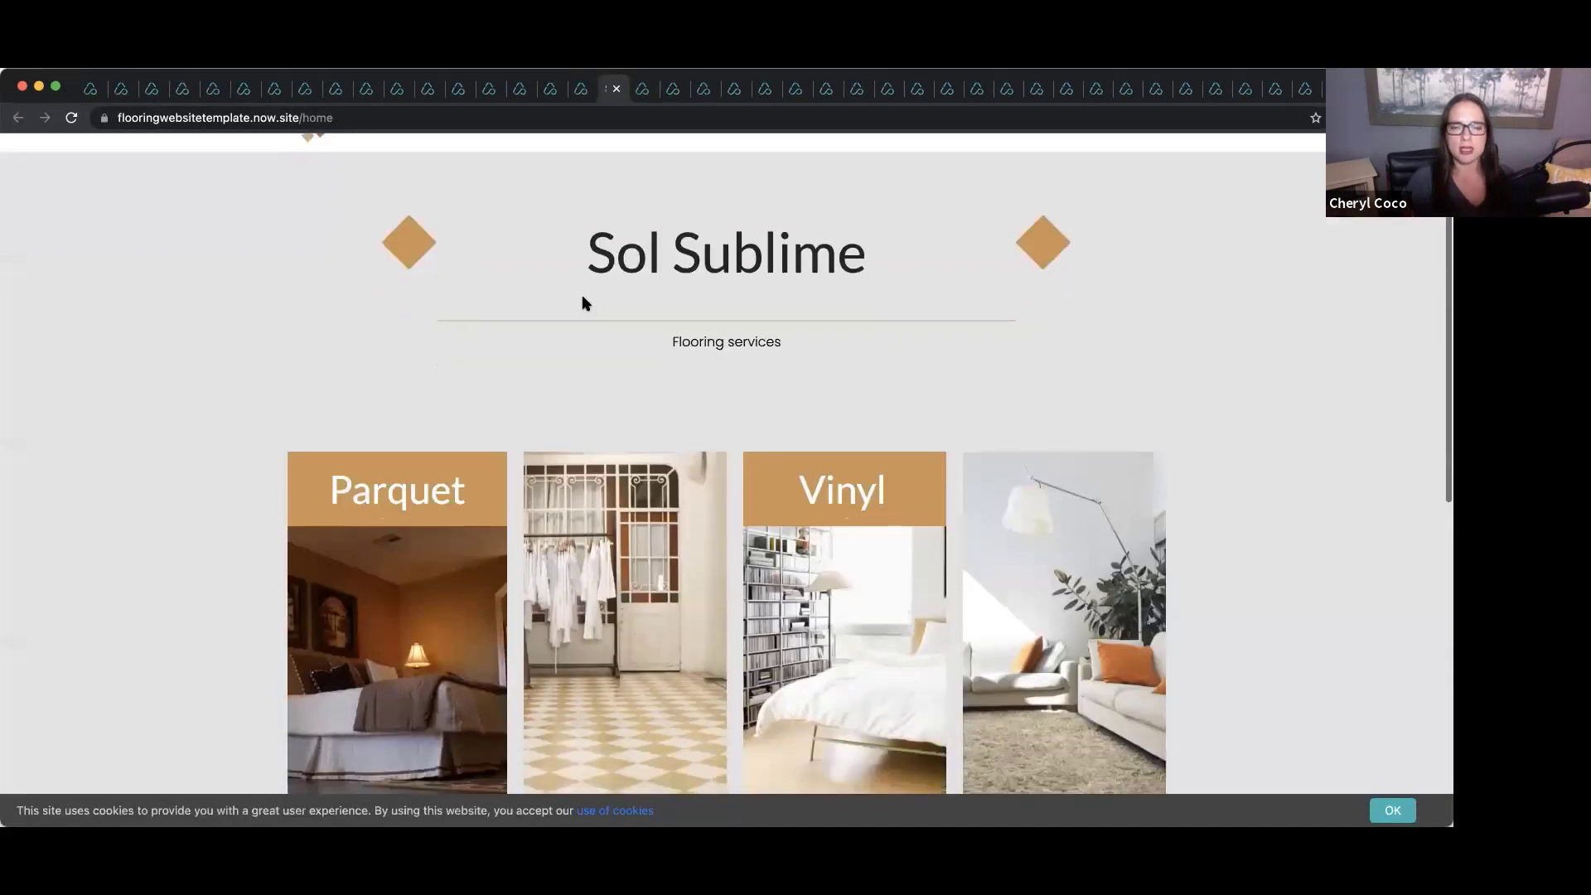
scroll(584, 303, "down", 3)
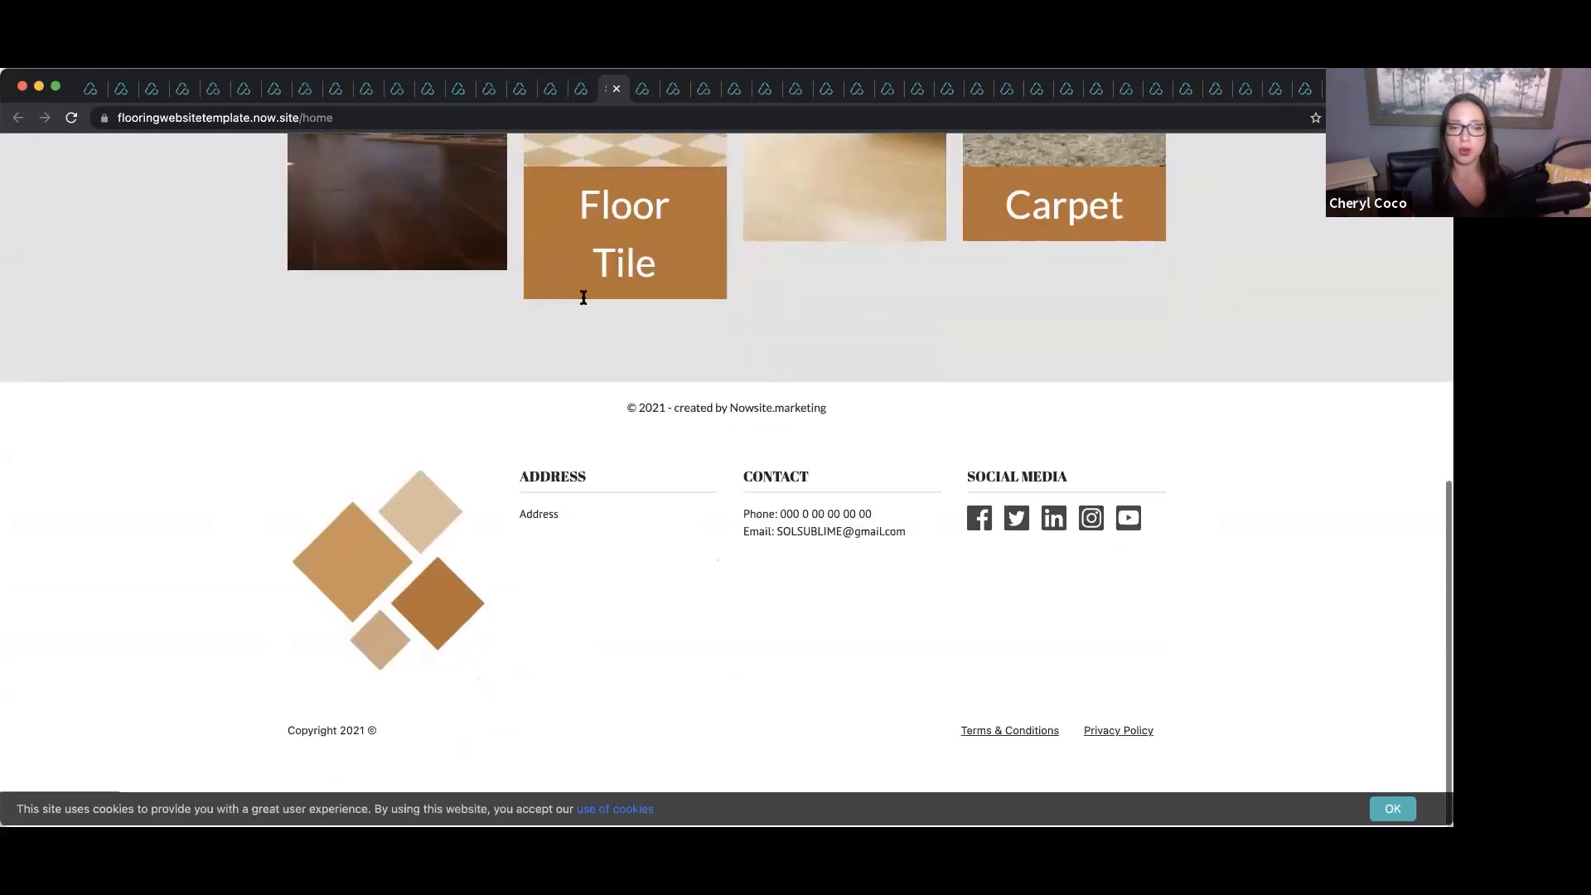
scroll(583, 302, "up", 15)
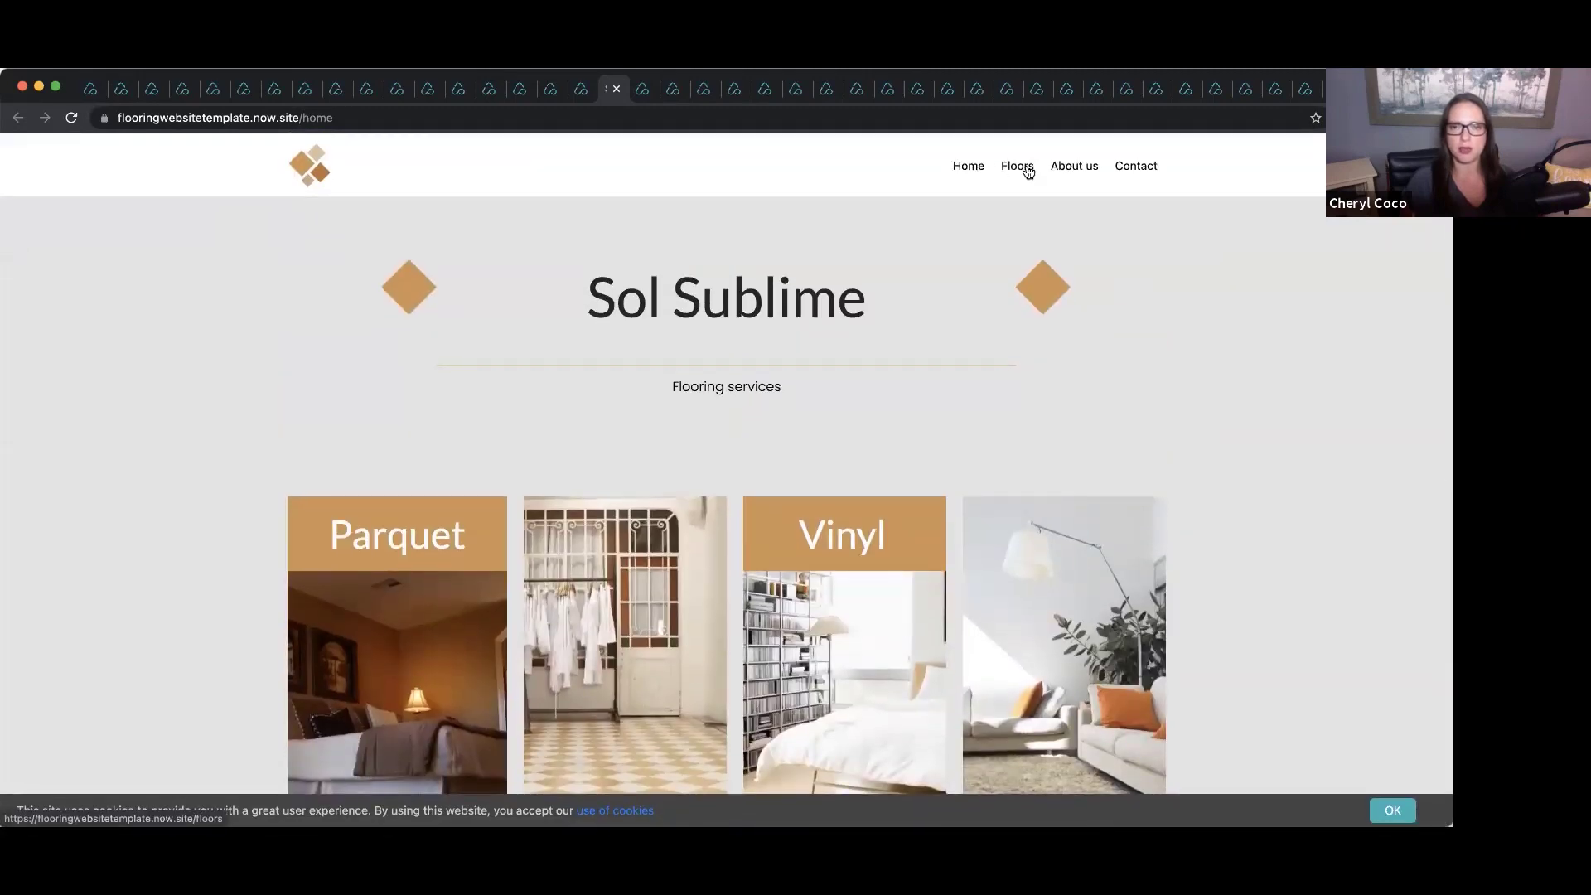
left_click(1028, 172)
scroll(884, 447, "down", 3)
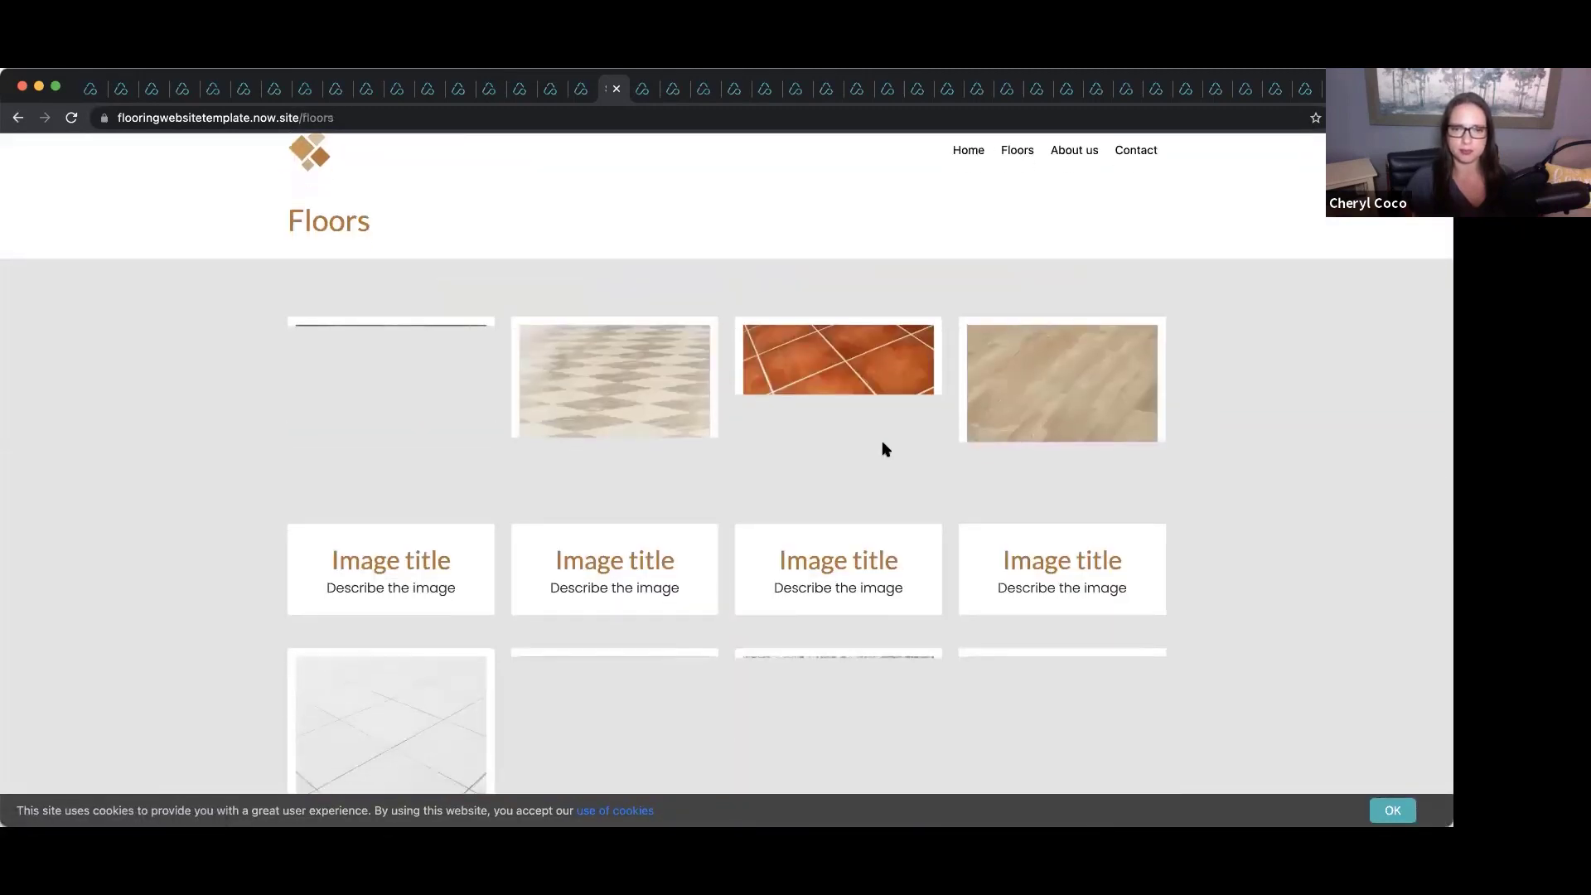
scroll(860, 235, "up", 4)
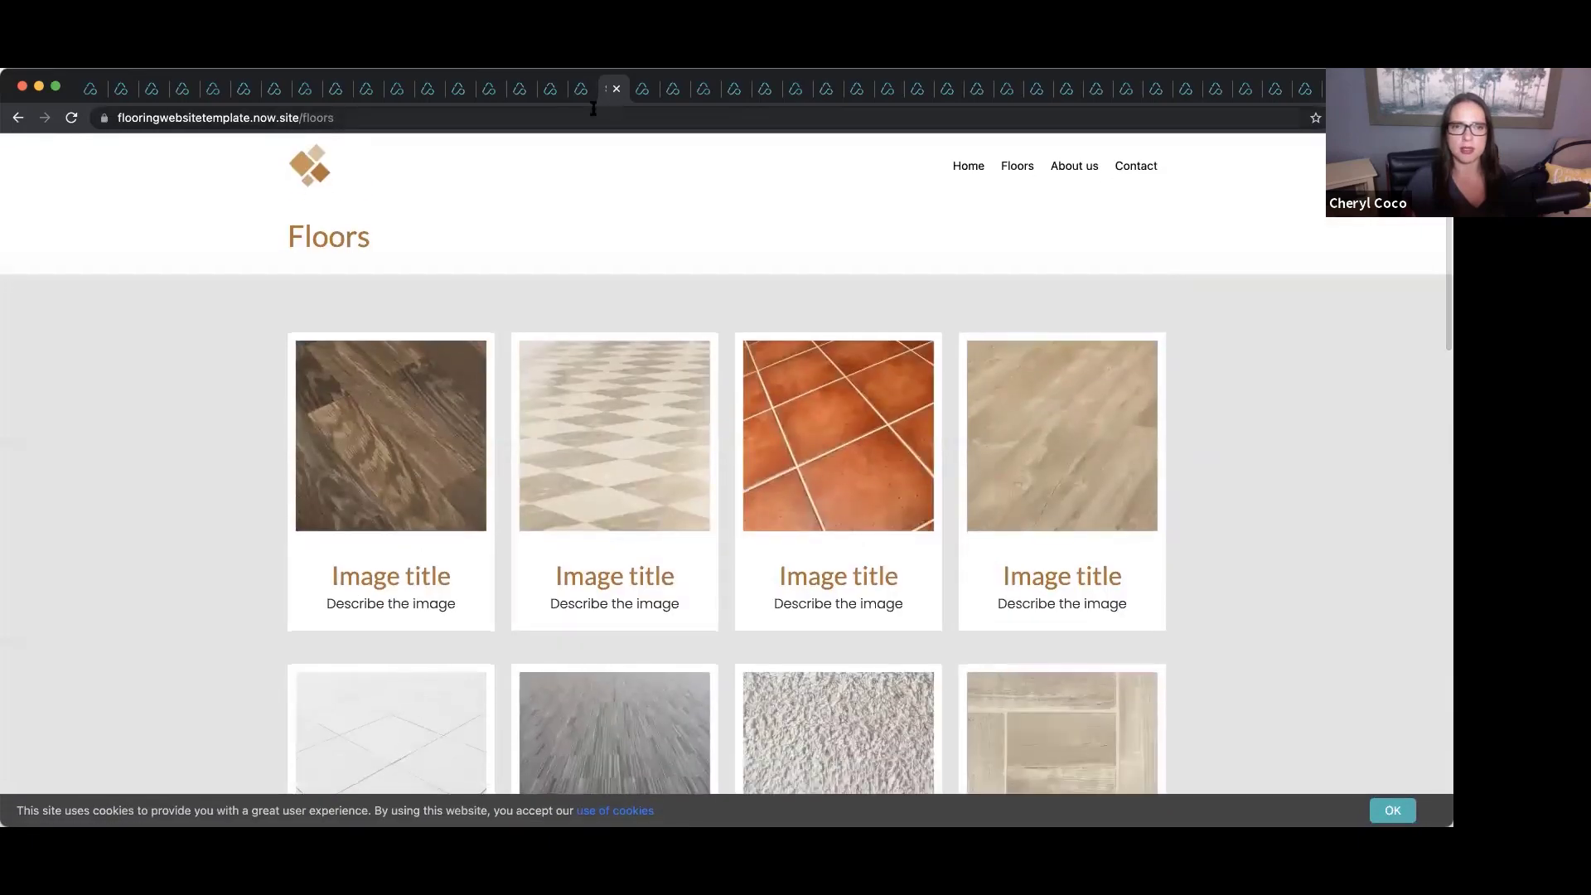
left_click(583, 88)
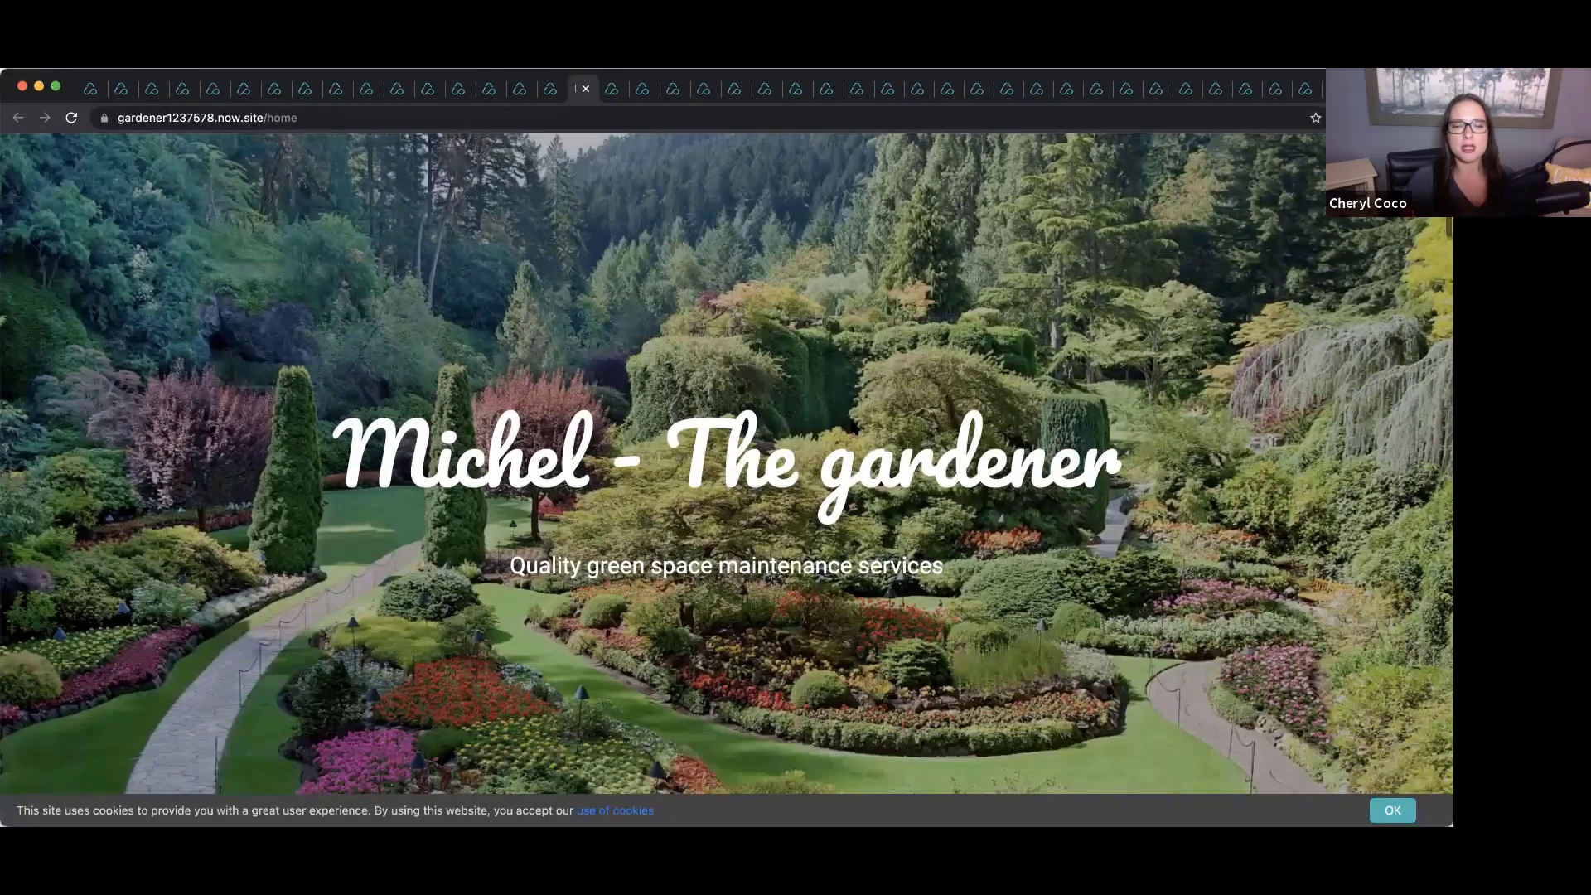
scroll(852, 427, "down", 15)
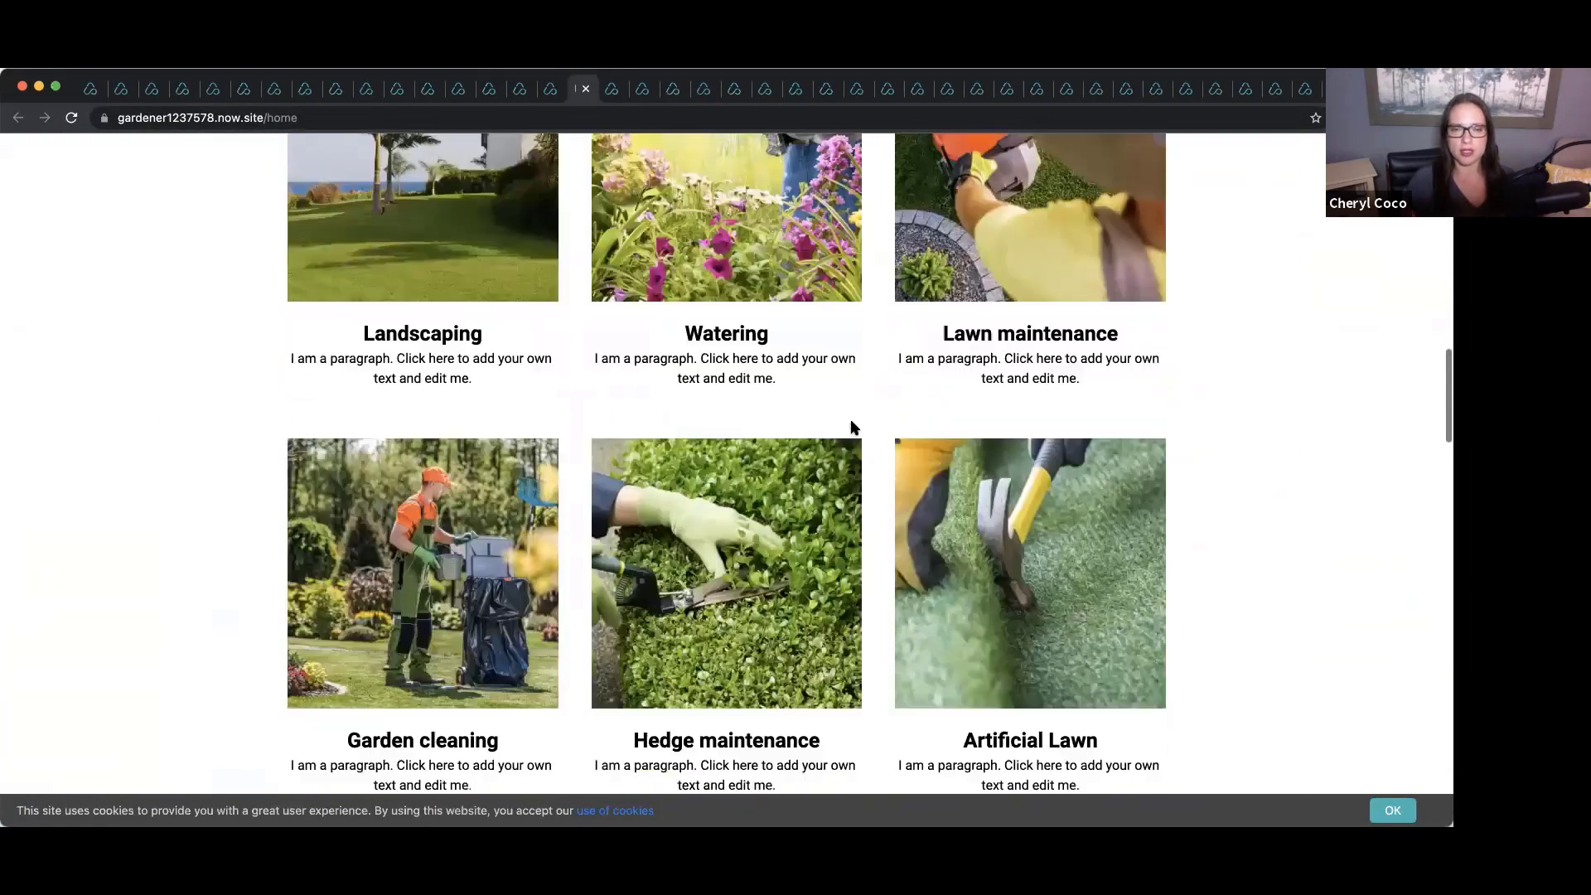
scroll(852, 427, "down", 10)
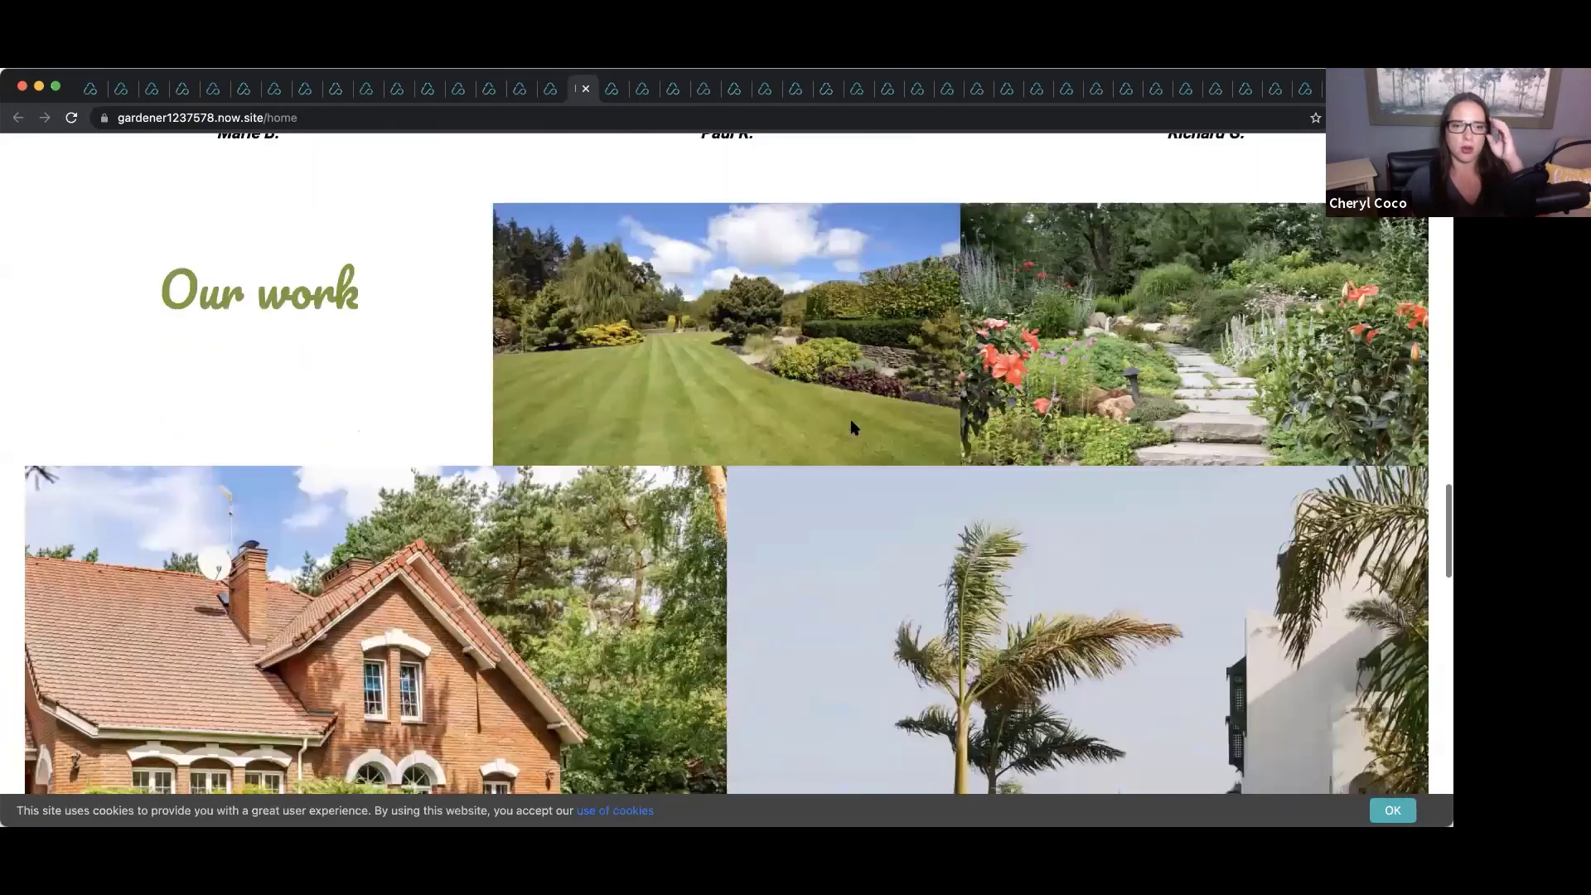
scroll(852, 427, "down", 2)
scroll(852, 427, "down", 15)
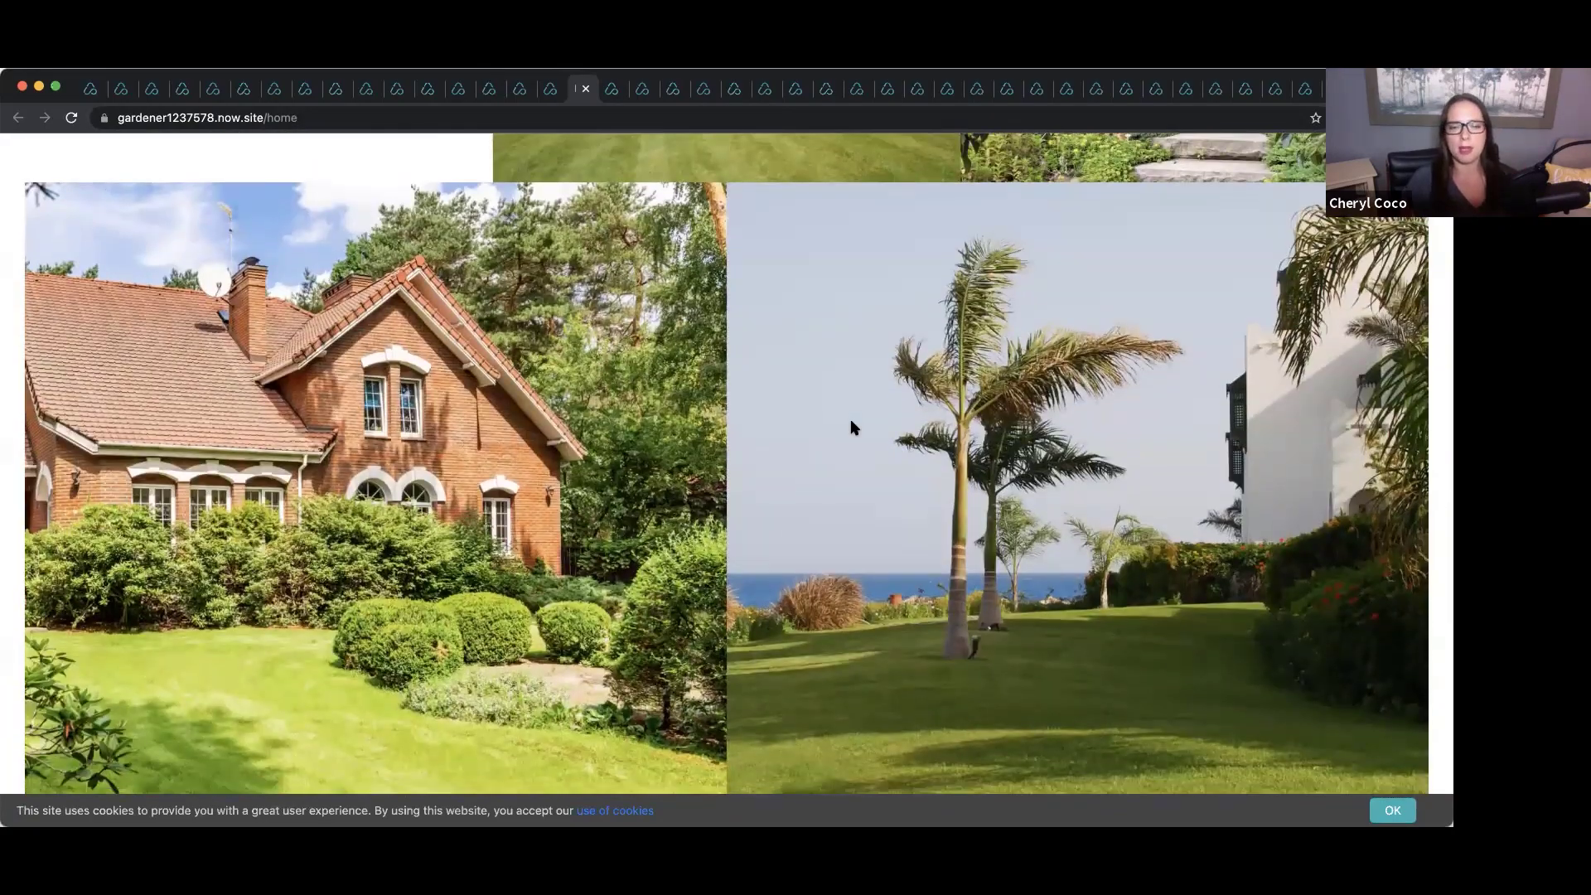
scroll(852, 427, "up", 11)
scroll(853, 426, "up", 20)
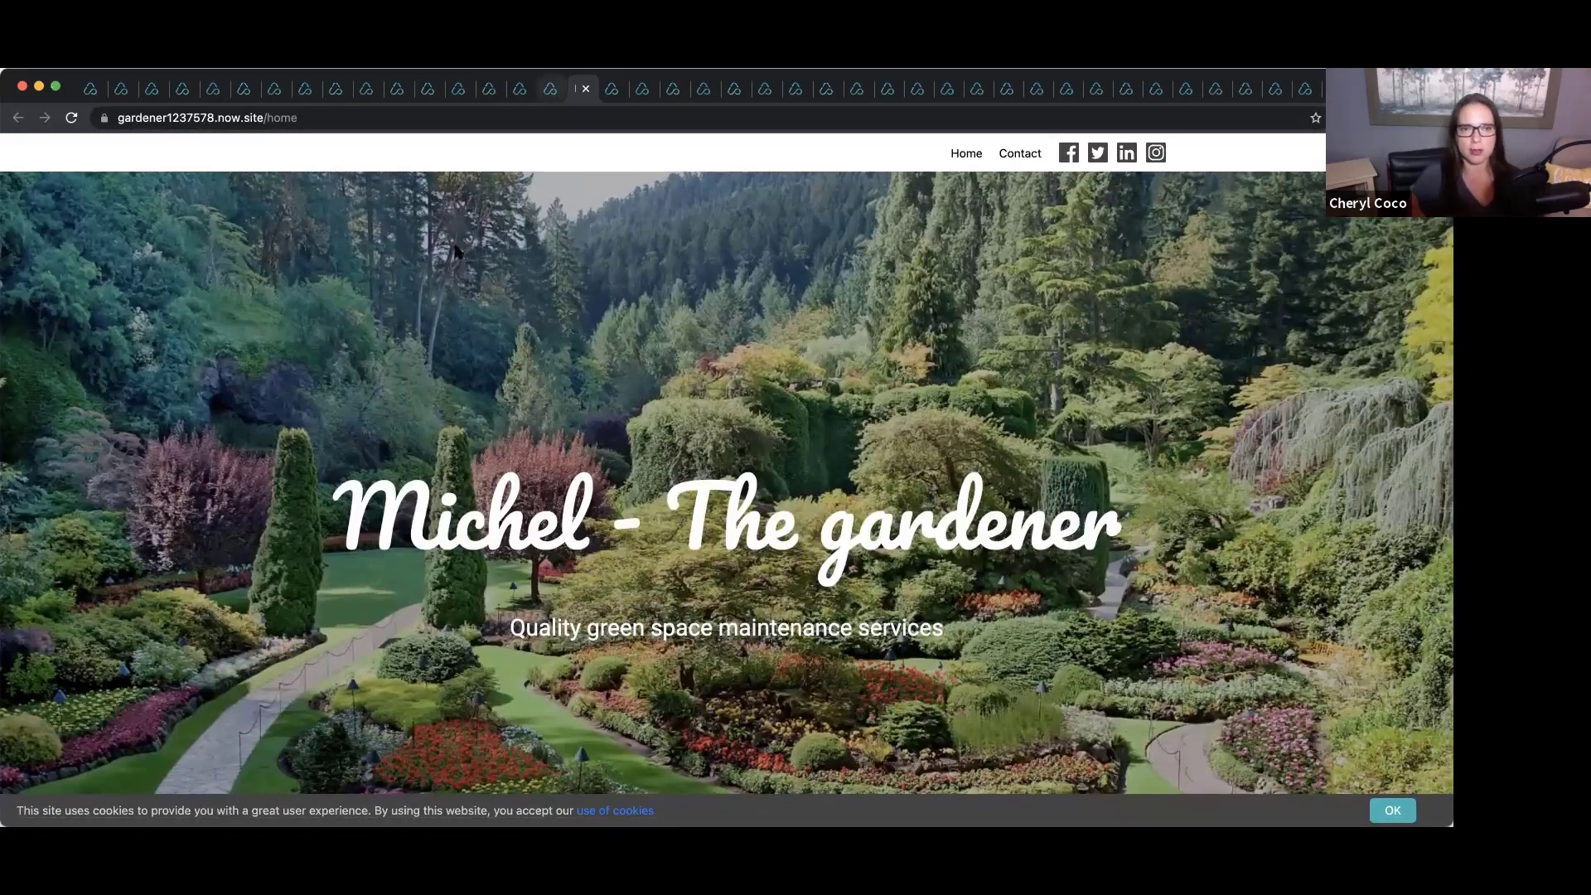
Preview the Aircool air conditioning template site.
left_click(550, 88)
scroll(551, 247, "down", 12)
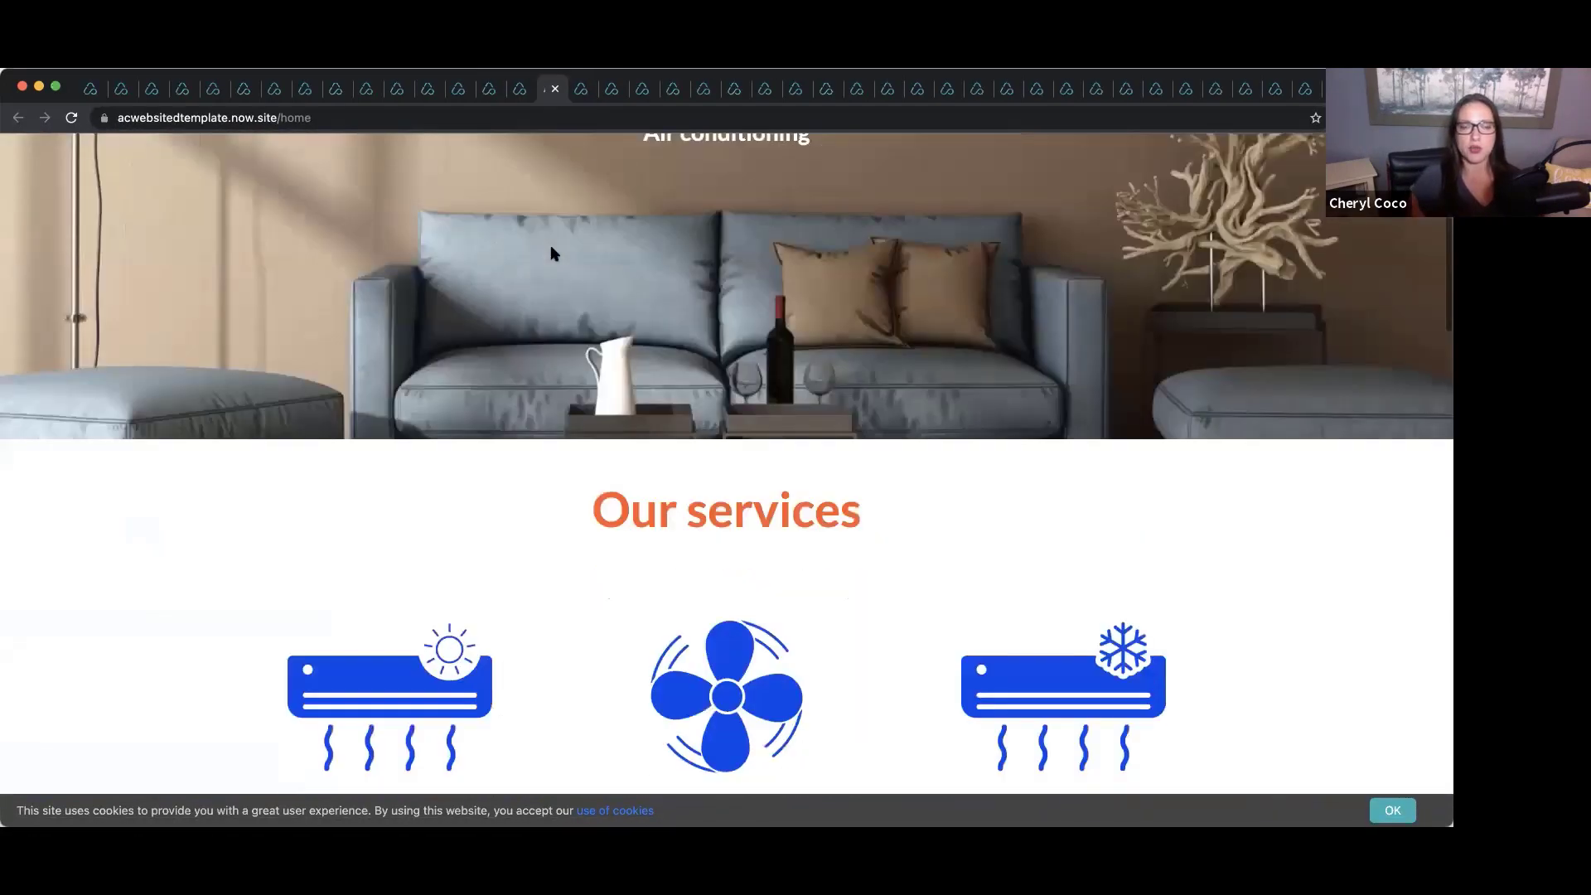
scroll(553, 253, "down", 3)
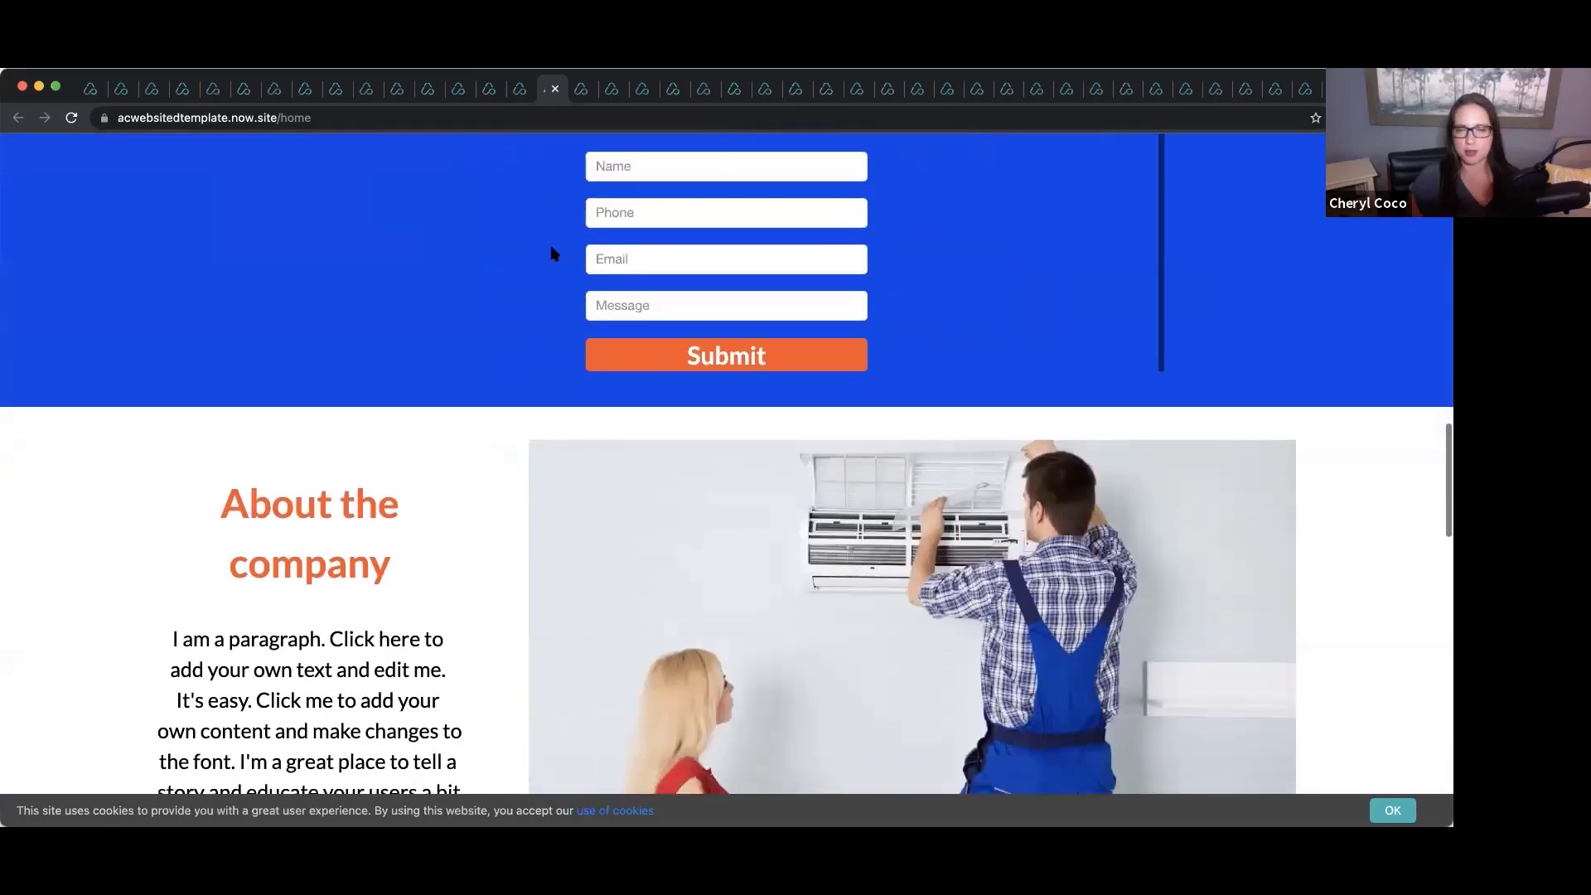
scroll(551, 253, "up", 15)
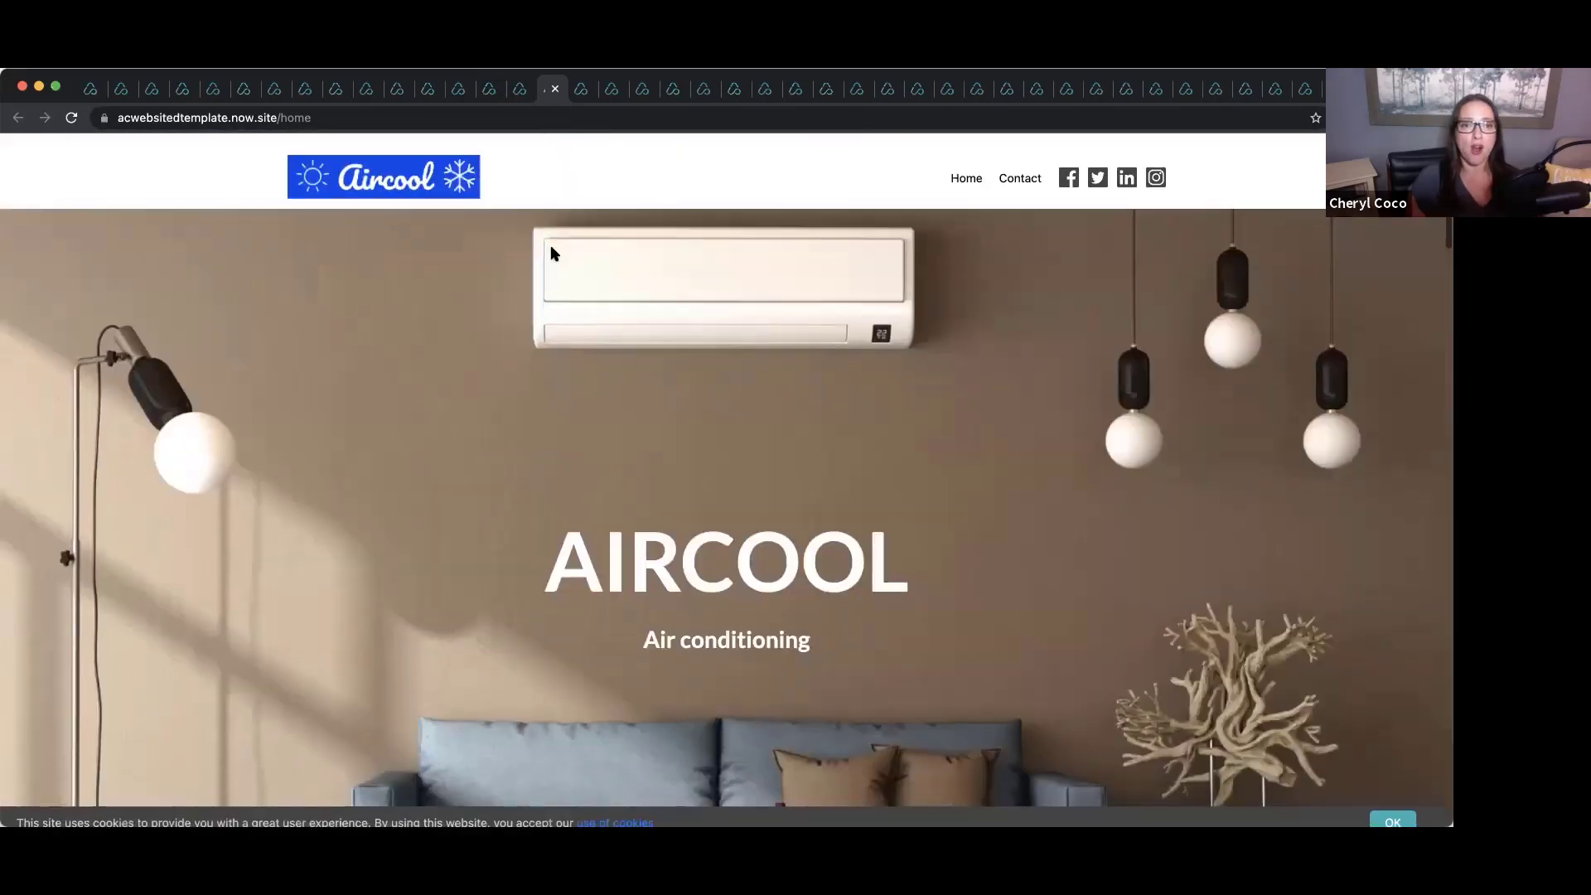
Preview the ECO ROOF roofing template site.
left_click(522, 89)
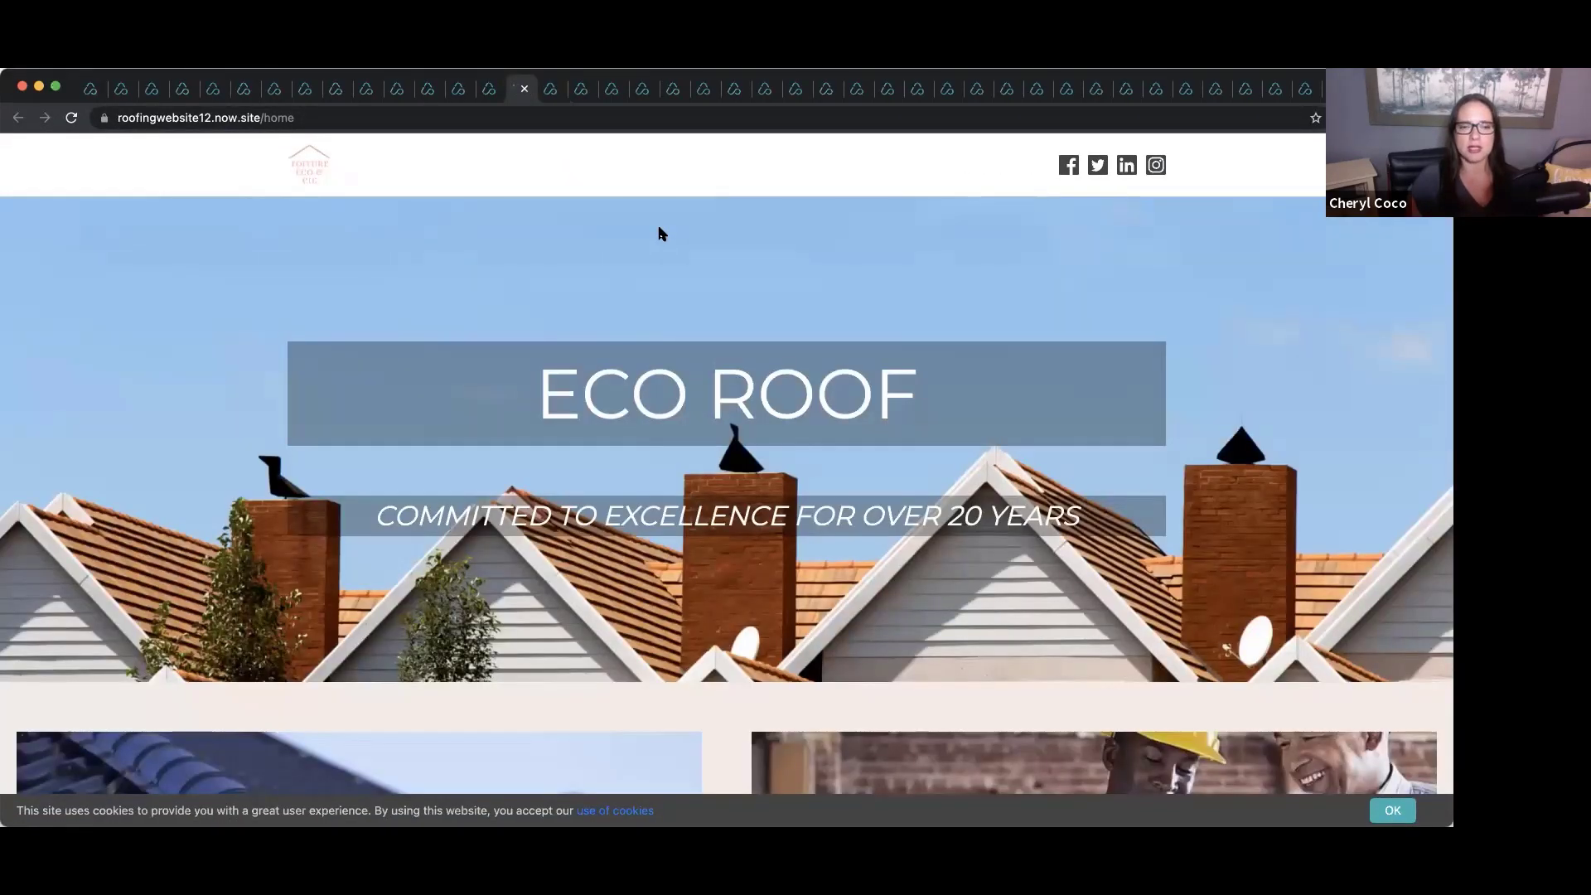
scroll(660, 233, "down", 4)
scroll(661, 233, "up", 2)
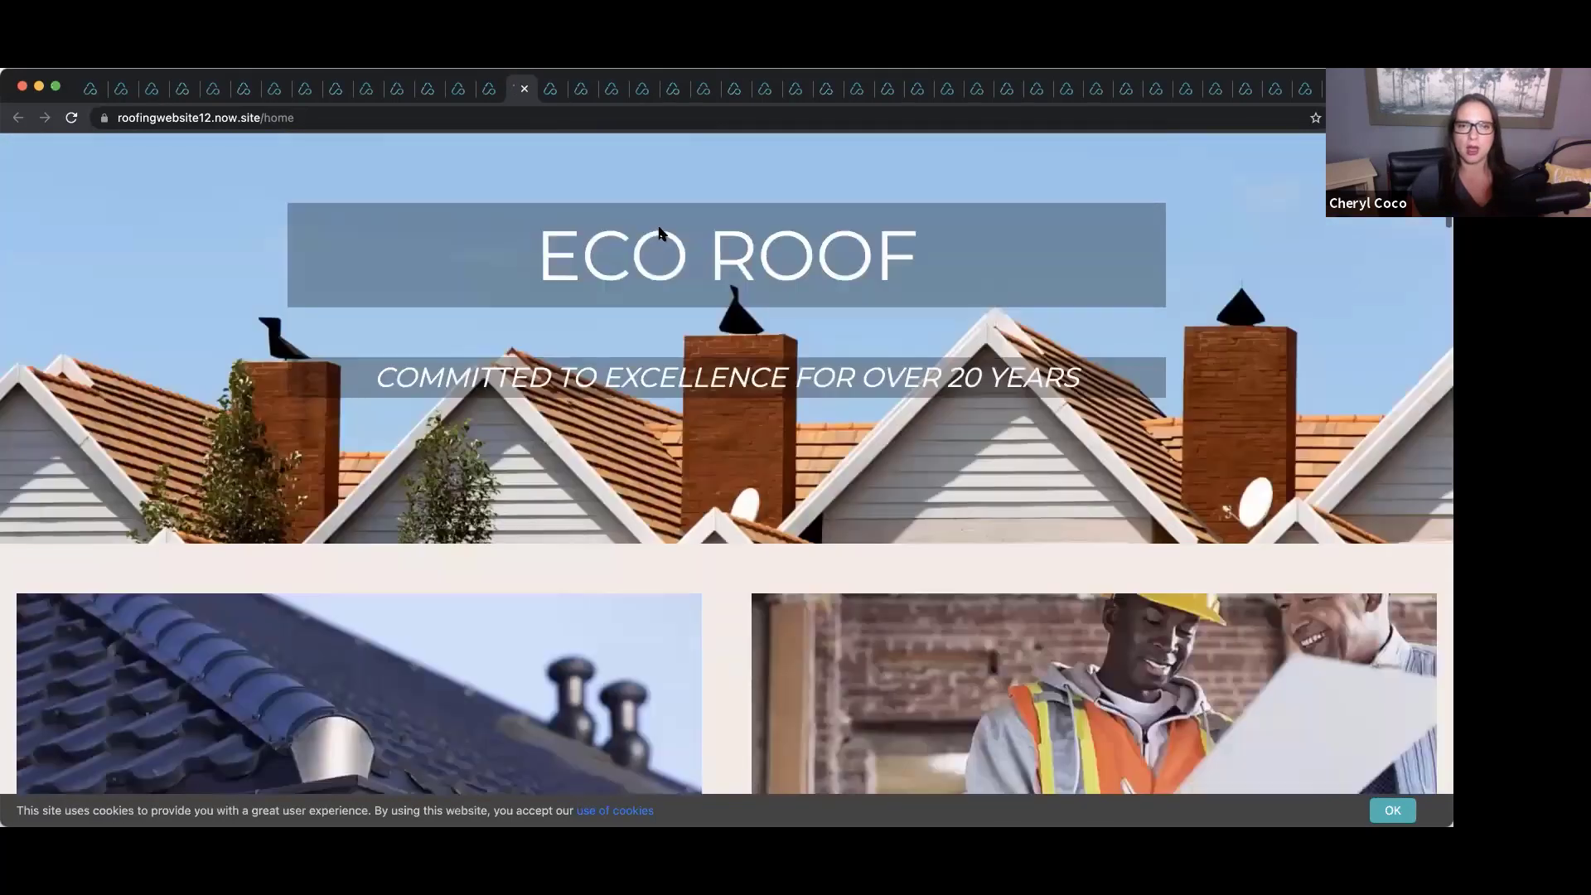
scroll(660, 233, "up", 2)
Scroll through the wedding dress designer template site.
left_click(490, 91)
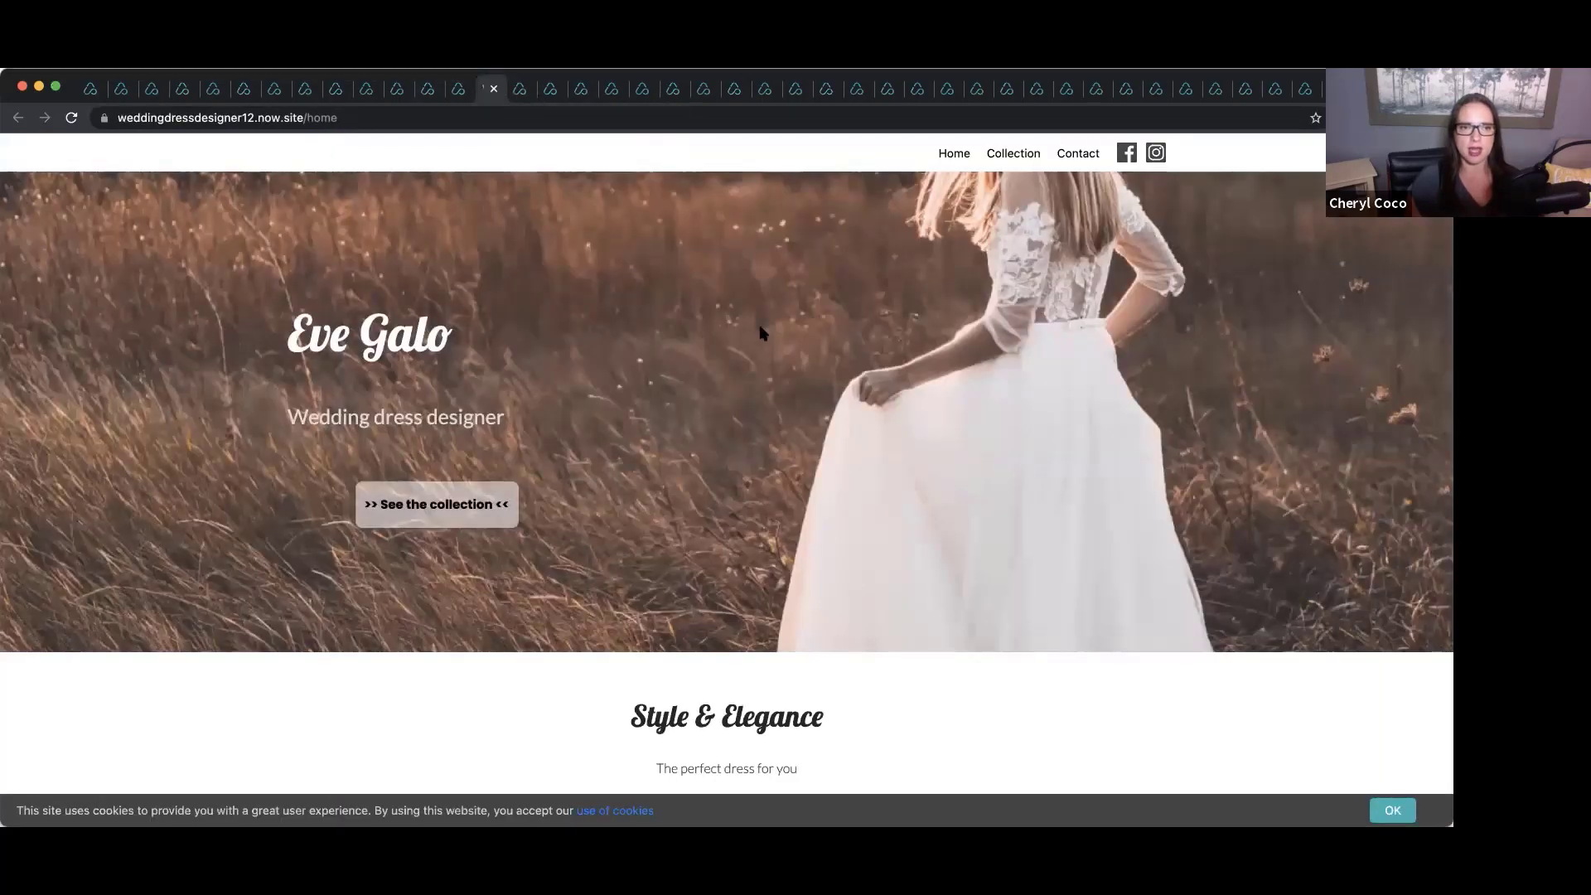
scroll(758, 332, "down", 2)
scroll(761, 331, "down", 10)
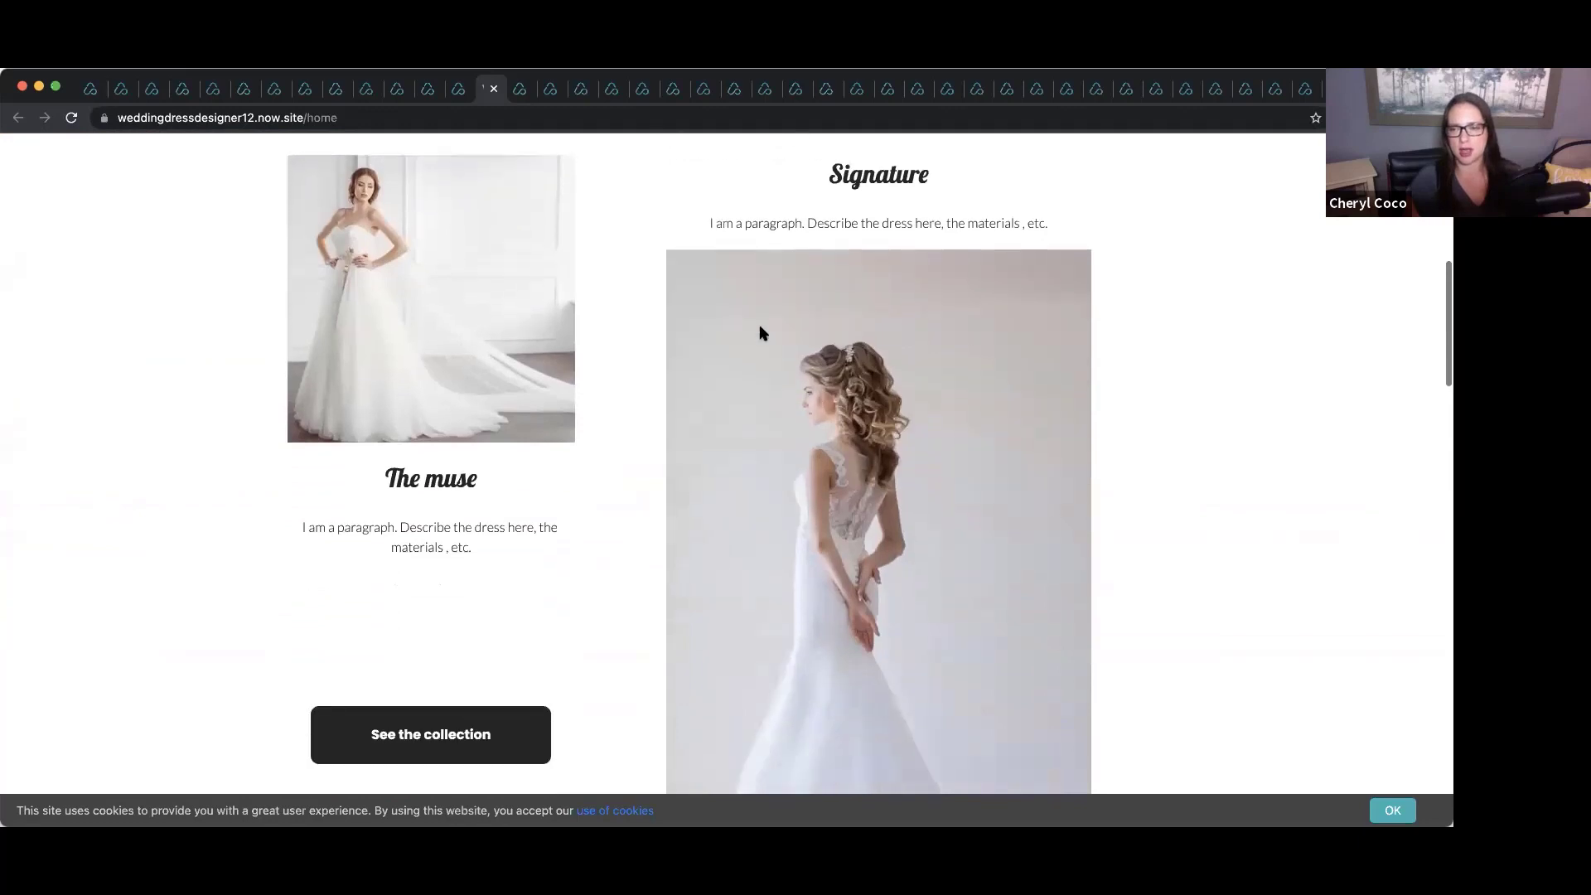
scroll(761, 333, "down", 3)
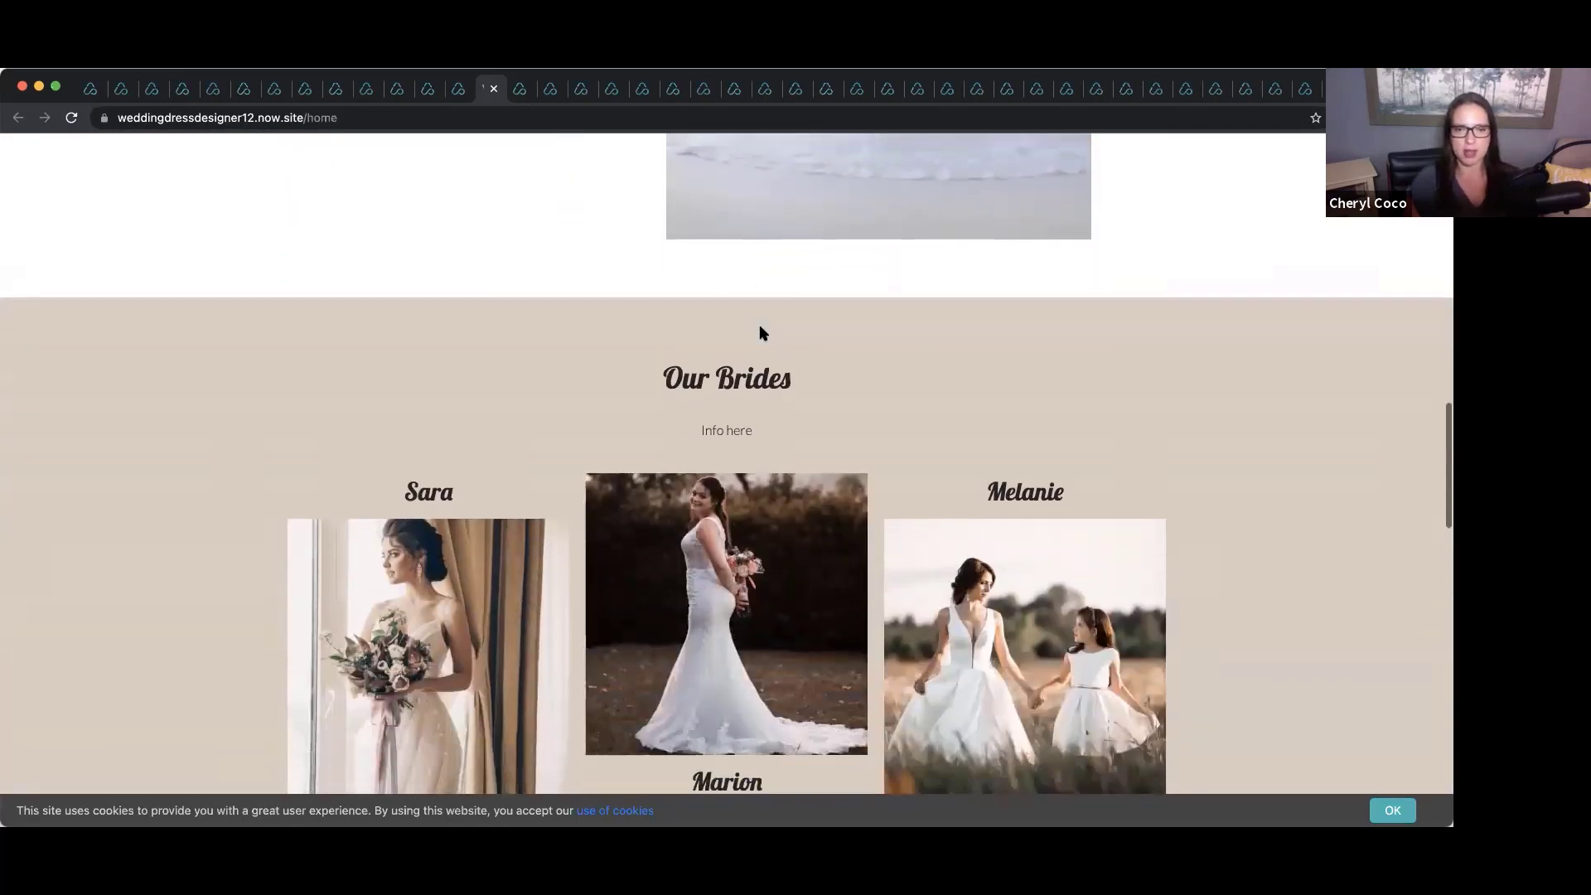
scroll(761, 332, "up", 11)
scroll(761, 331, "up", 5)
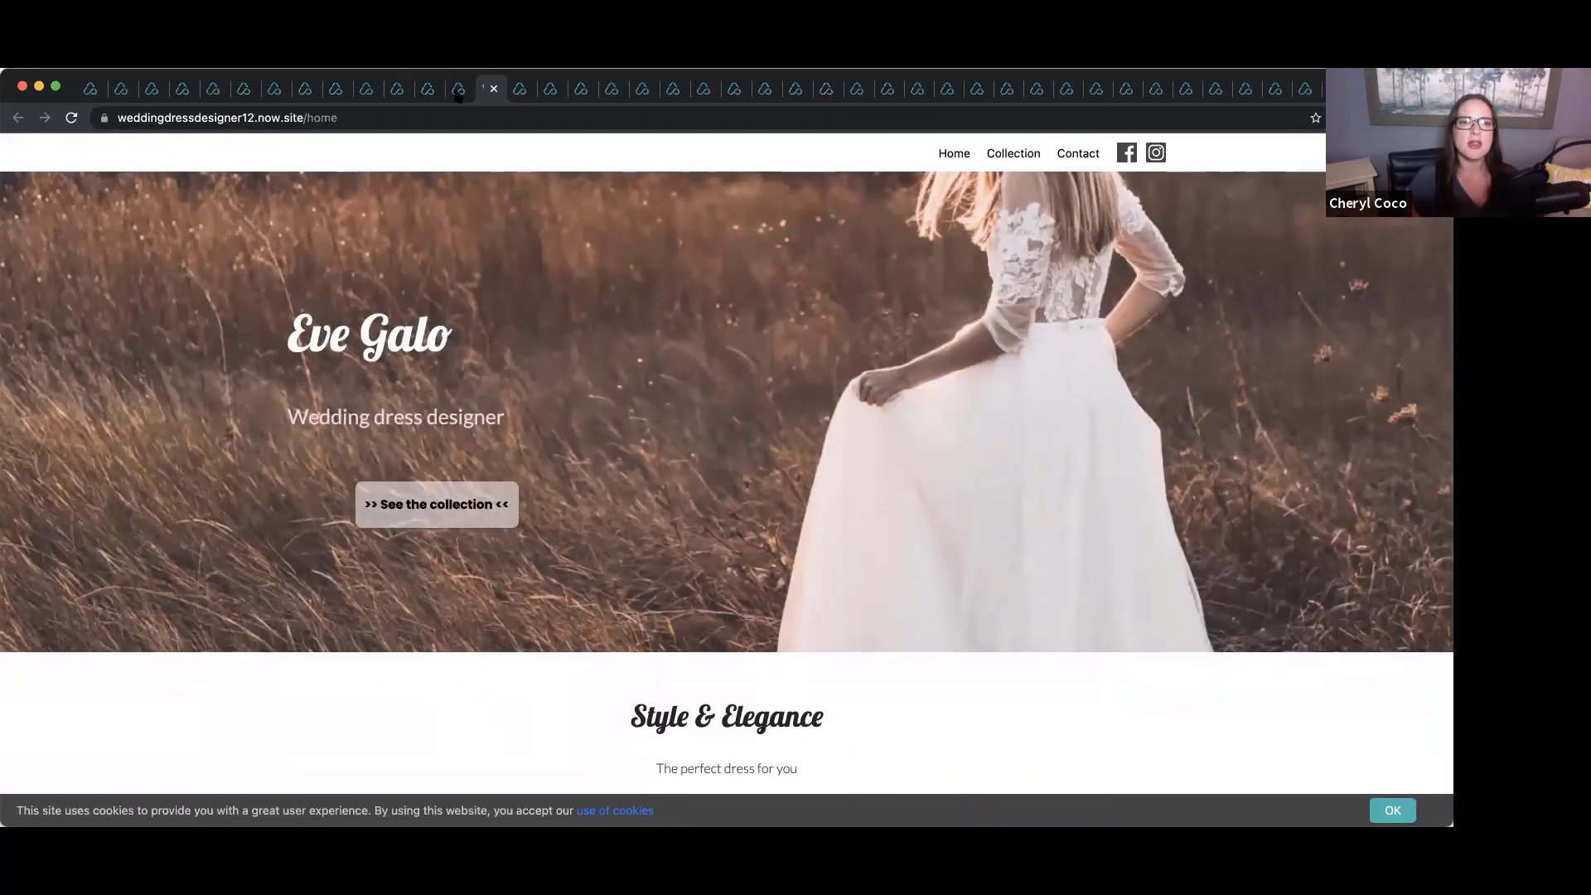
Scroll through the cabinet maker template site.
left_click(458, 89)
scroll(752, 265, "down", 4)
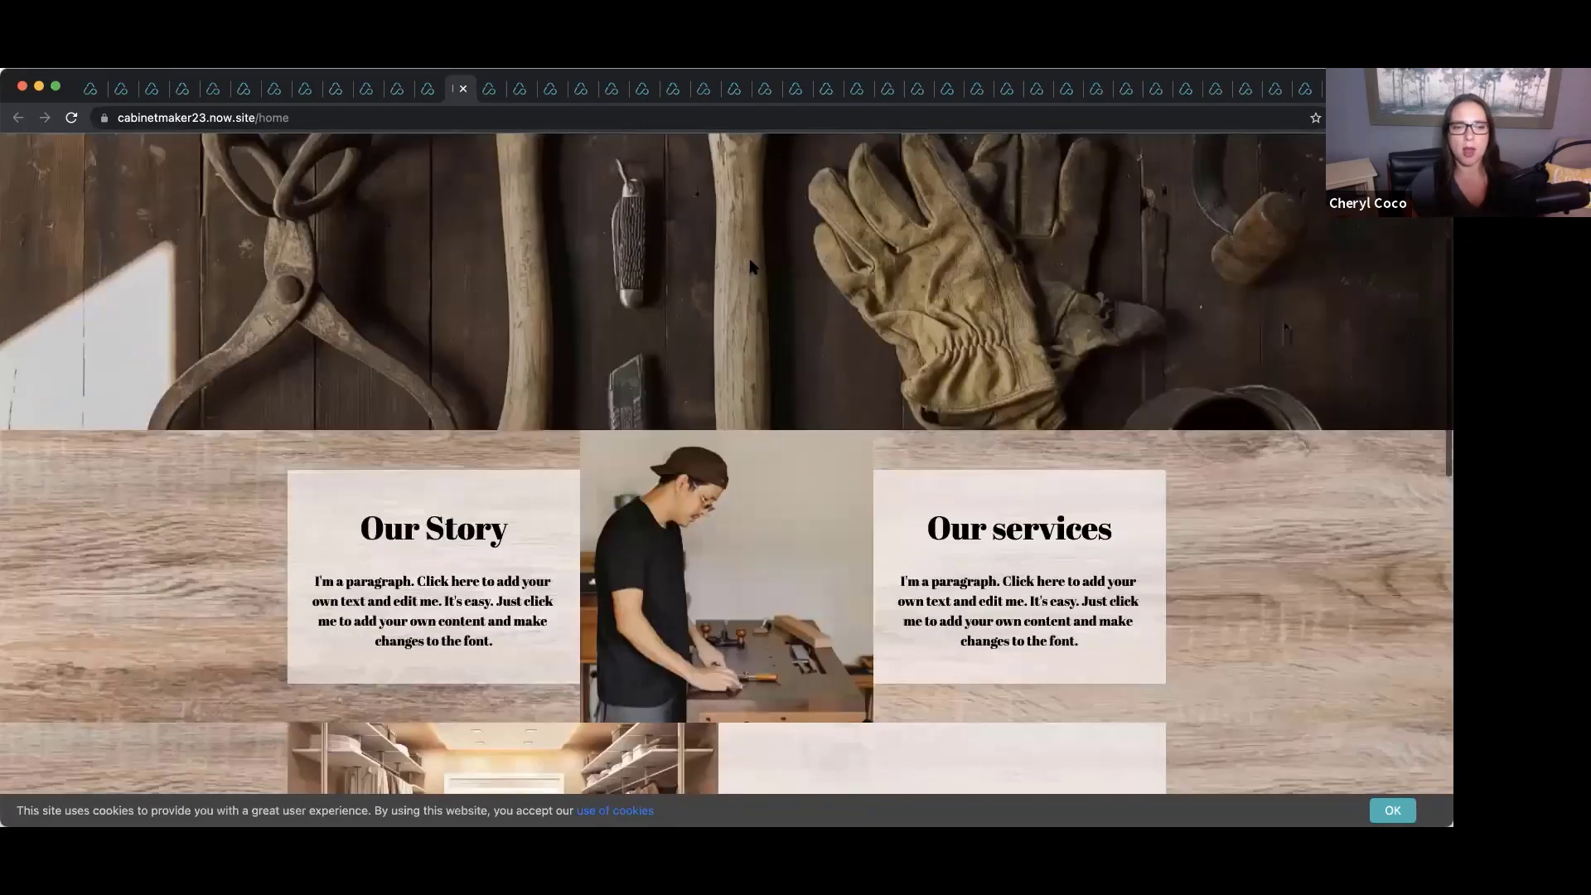
scroll(752, 265, "down", 5)
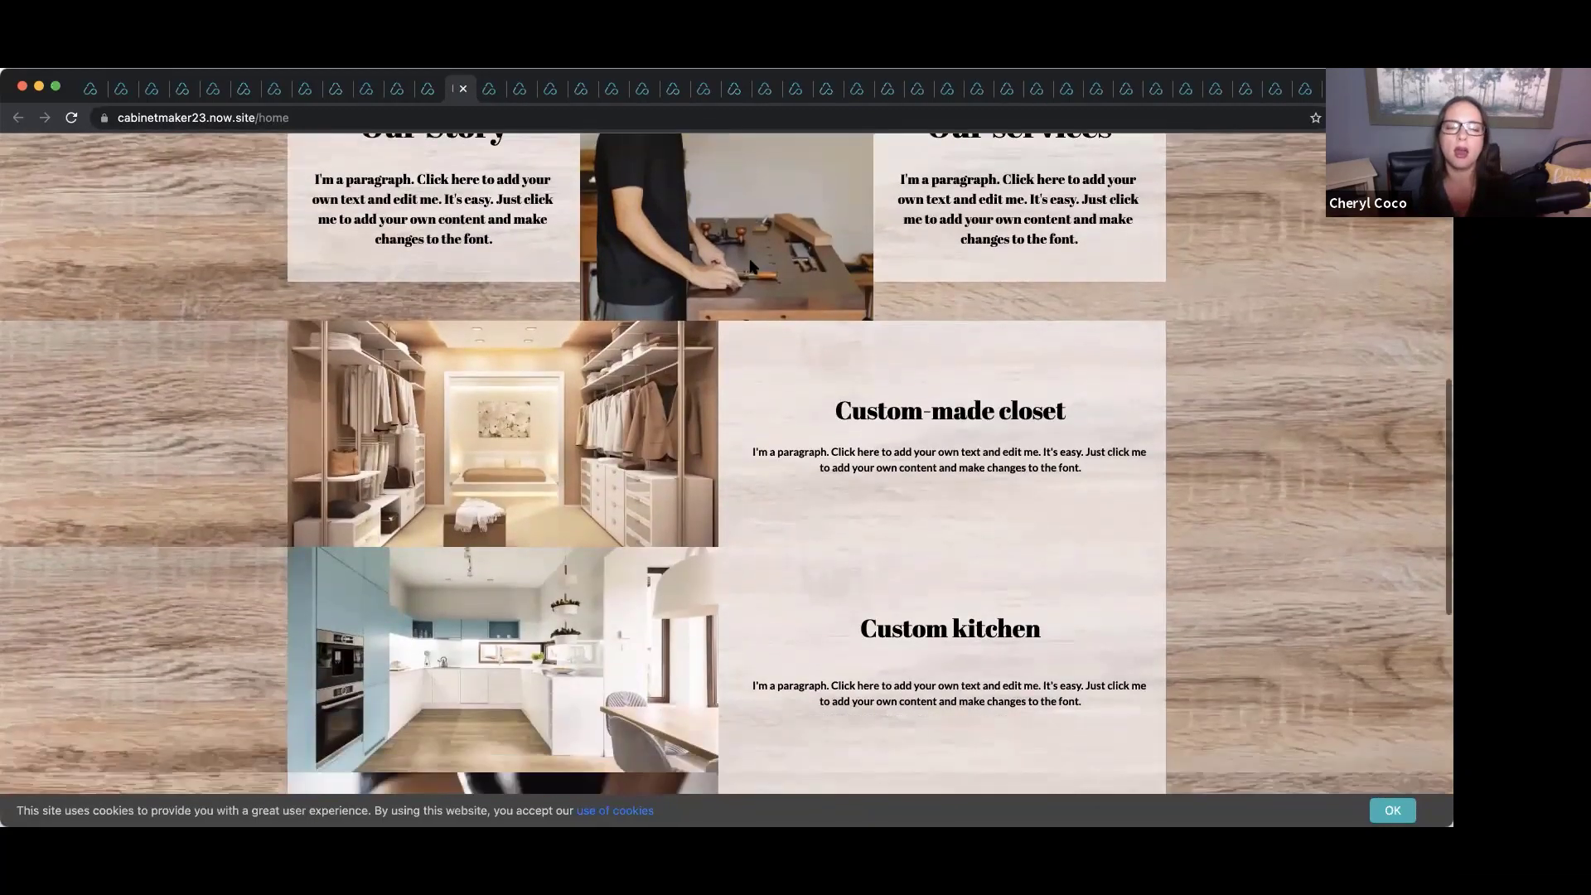
scroll(752, 265, "up", 7)
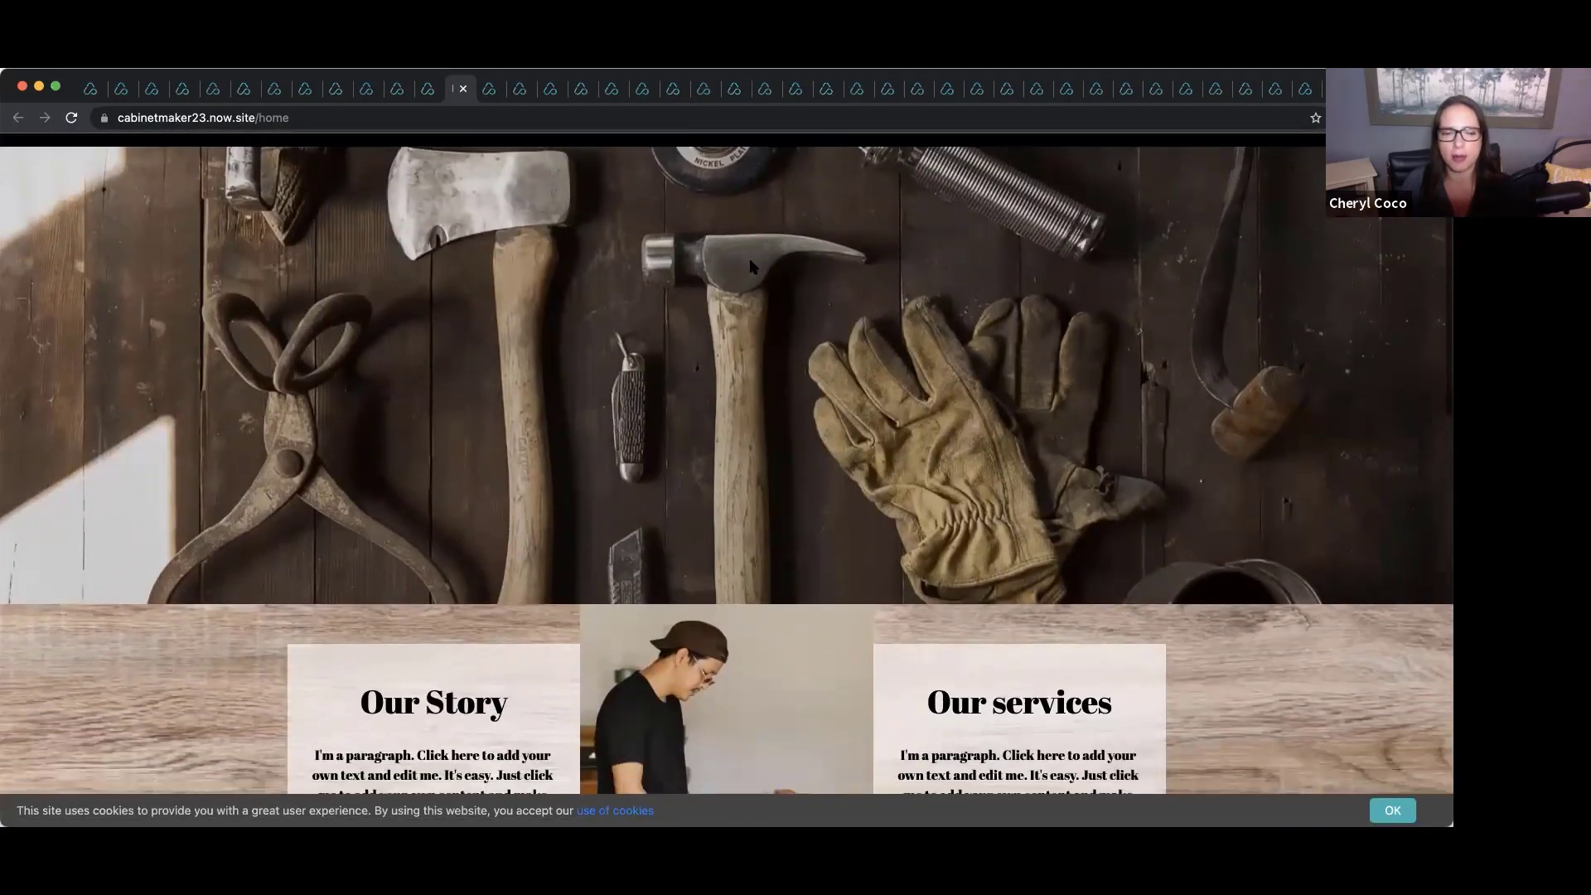
scroll(752, 265, "down", 10)
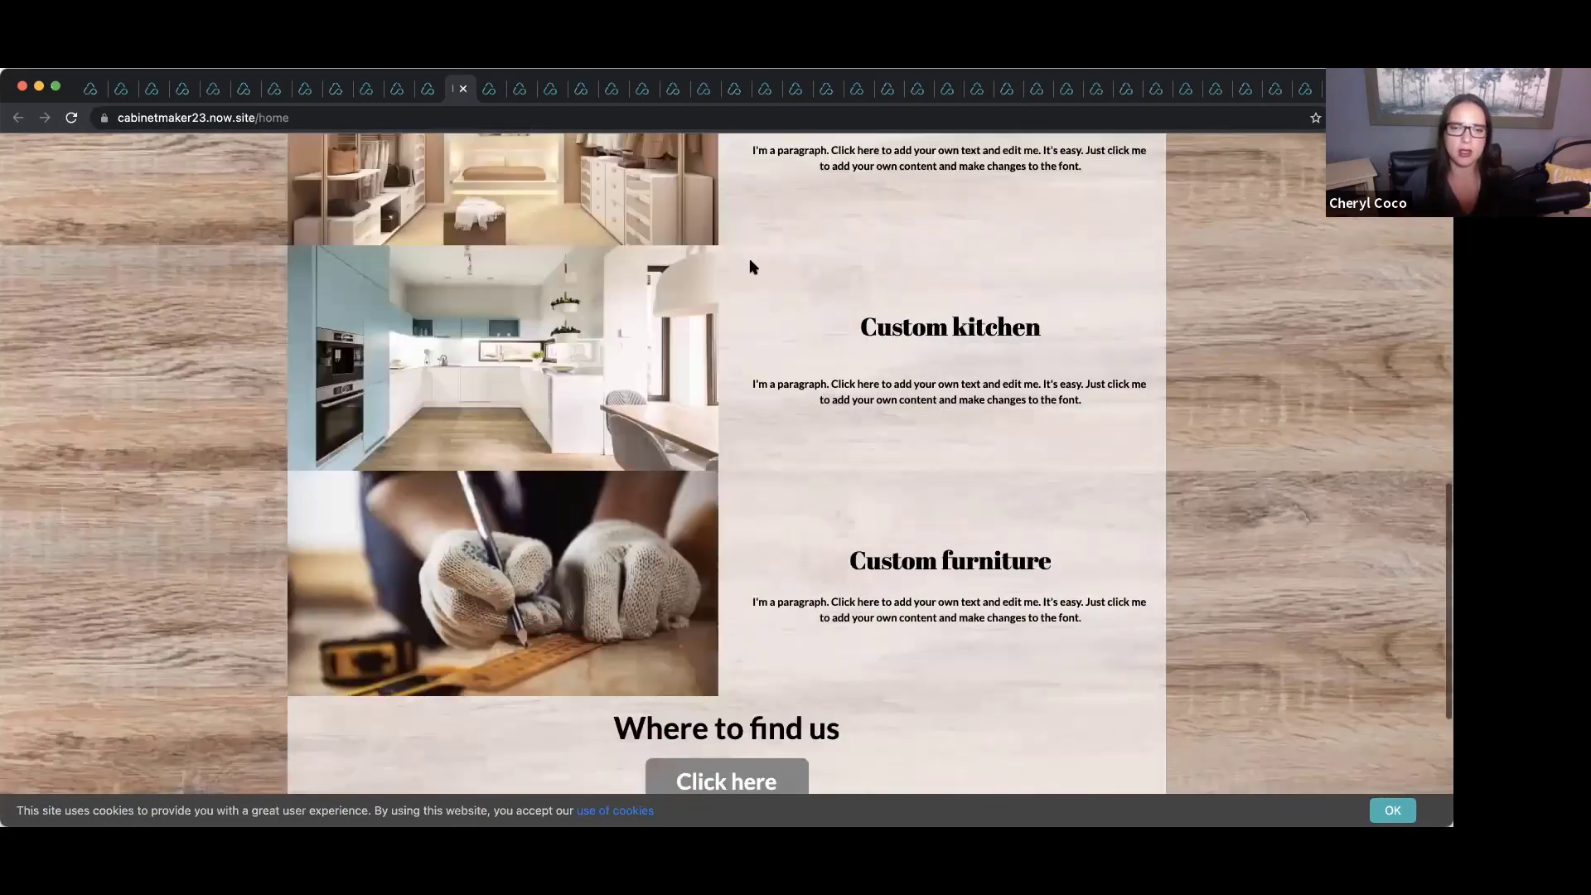
scroll(752, 265, "down", 3)
scroll(751, 265, "up", 15)
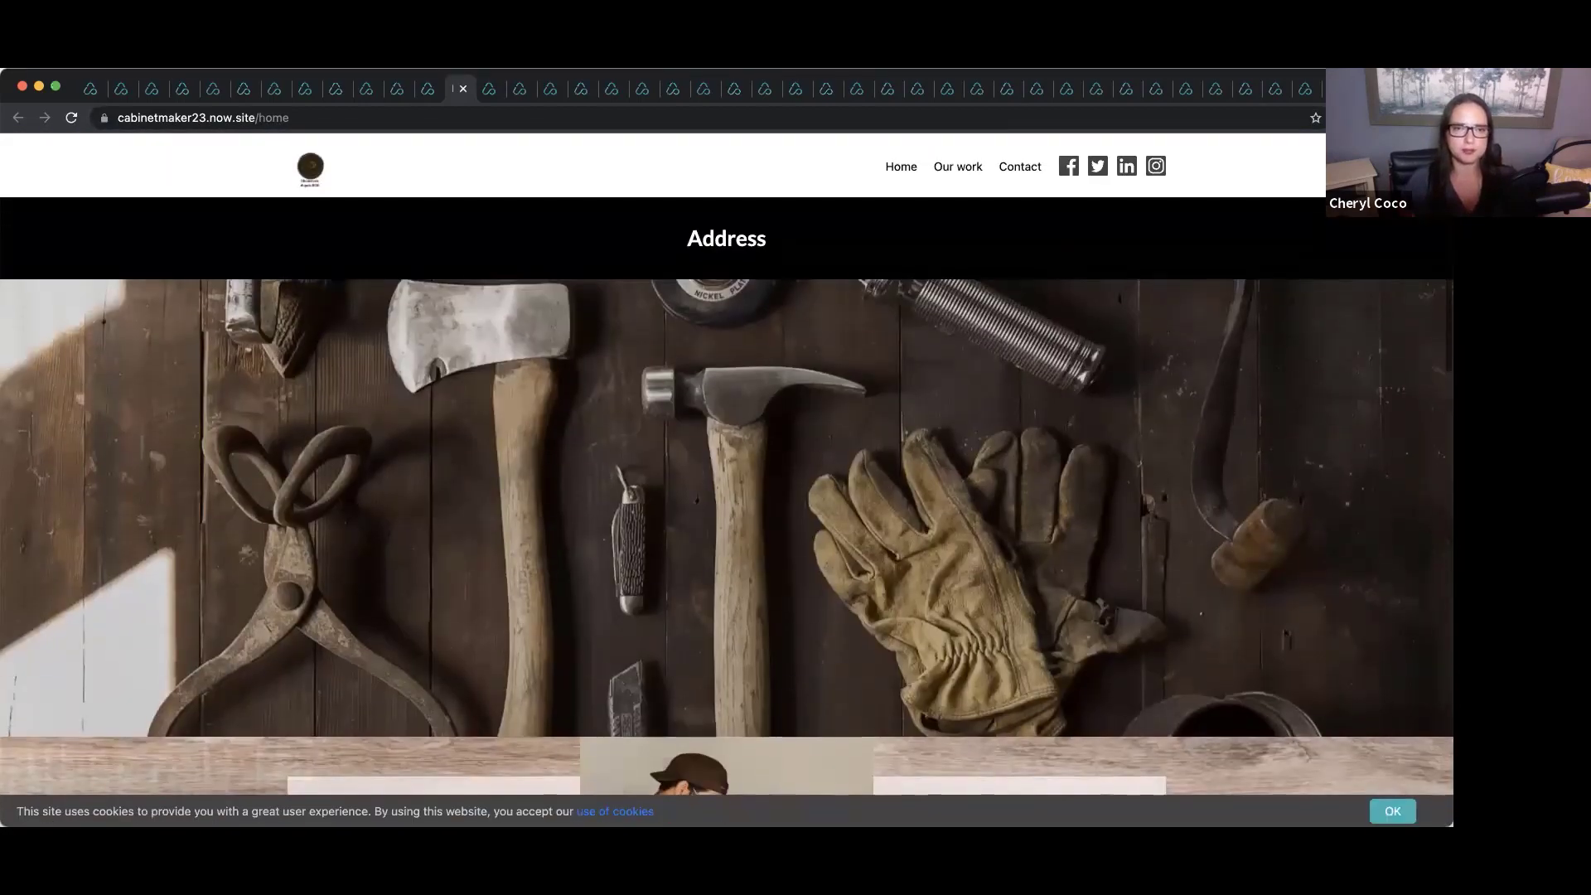
Scroll through the MECHANIC template site.
left_click(431, 89)
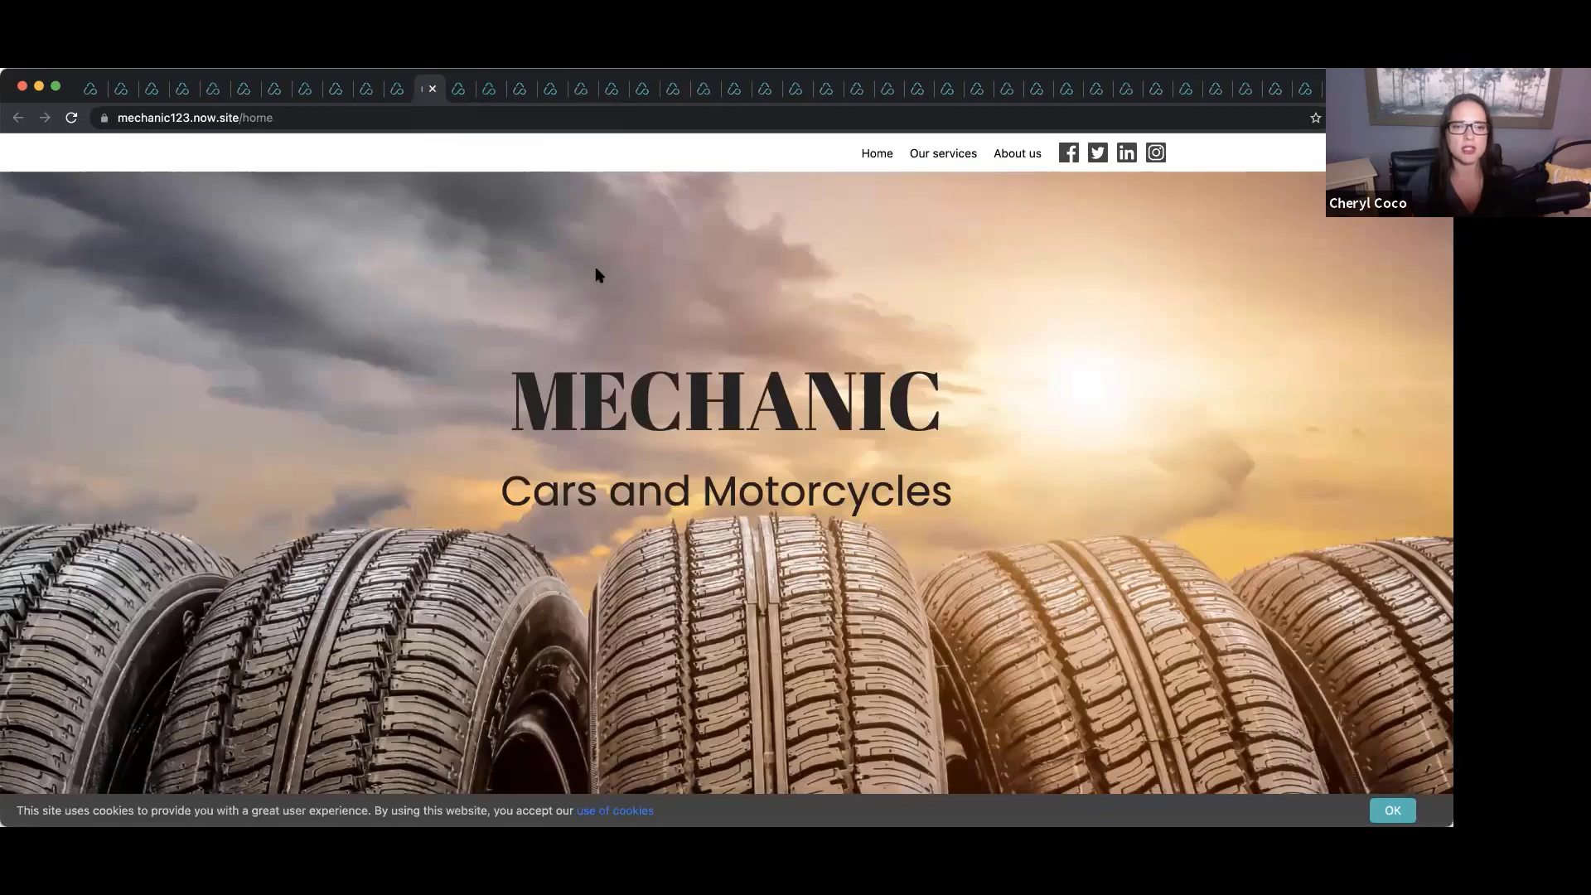
scroll(597, 273, "down", 10)
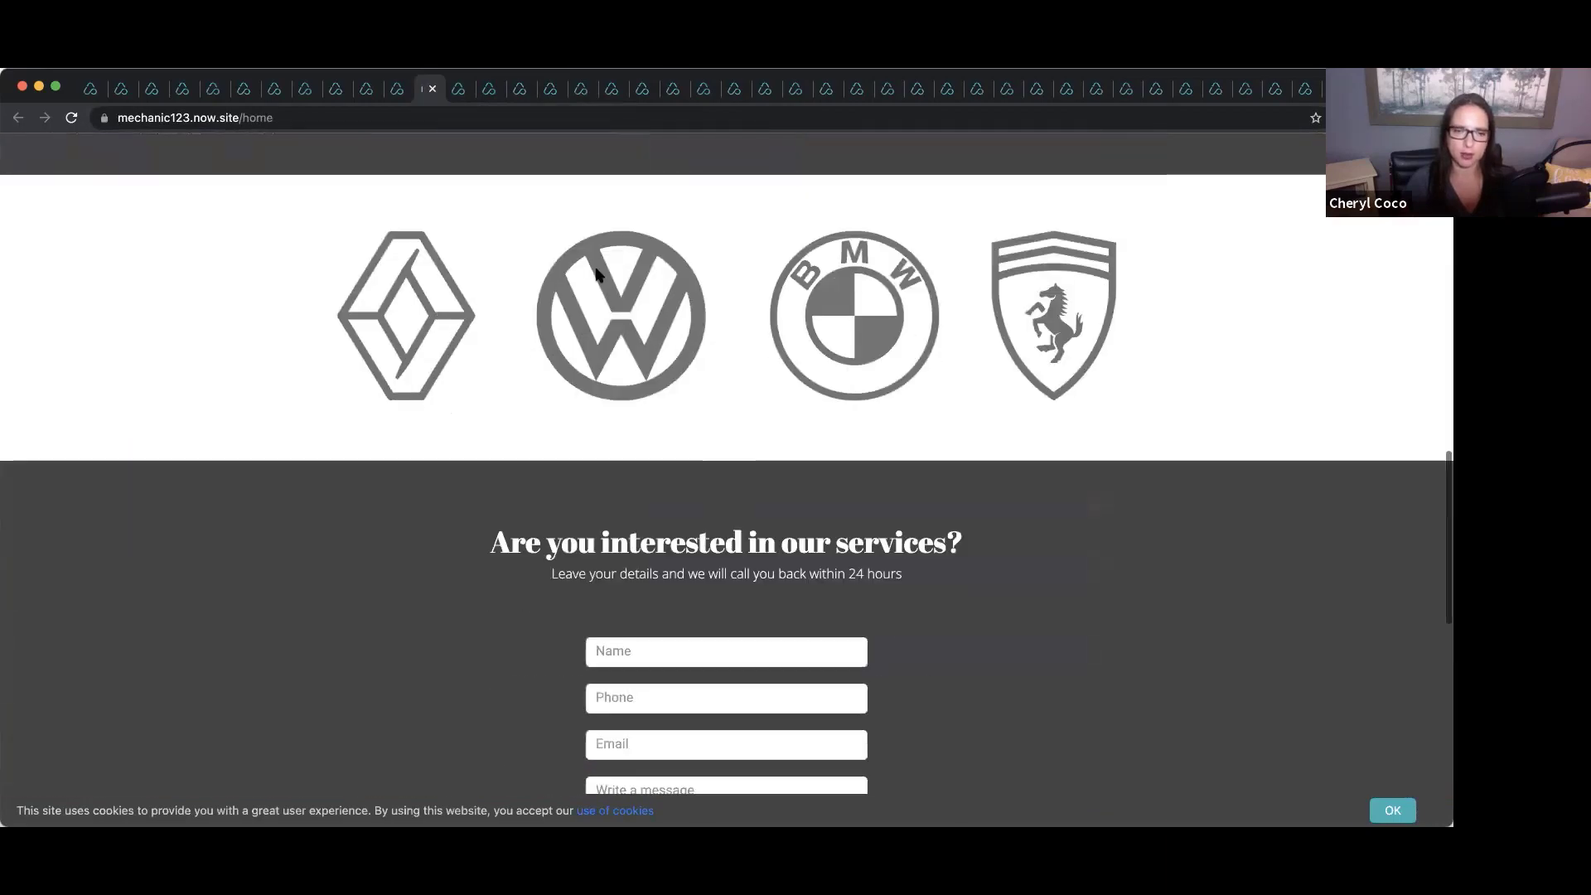
scroll(597, 273, "up", 10)
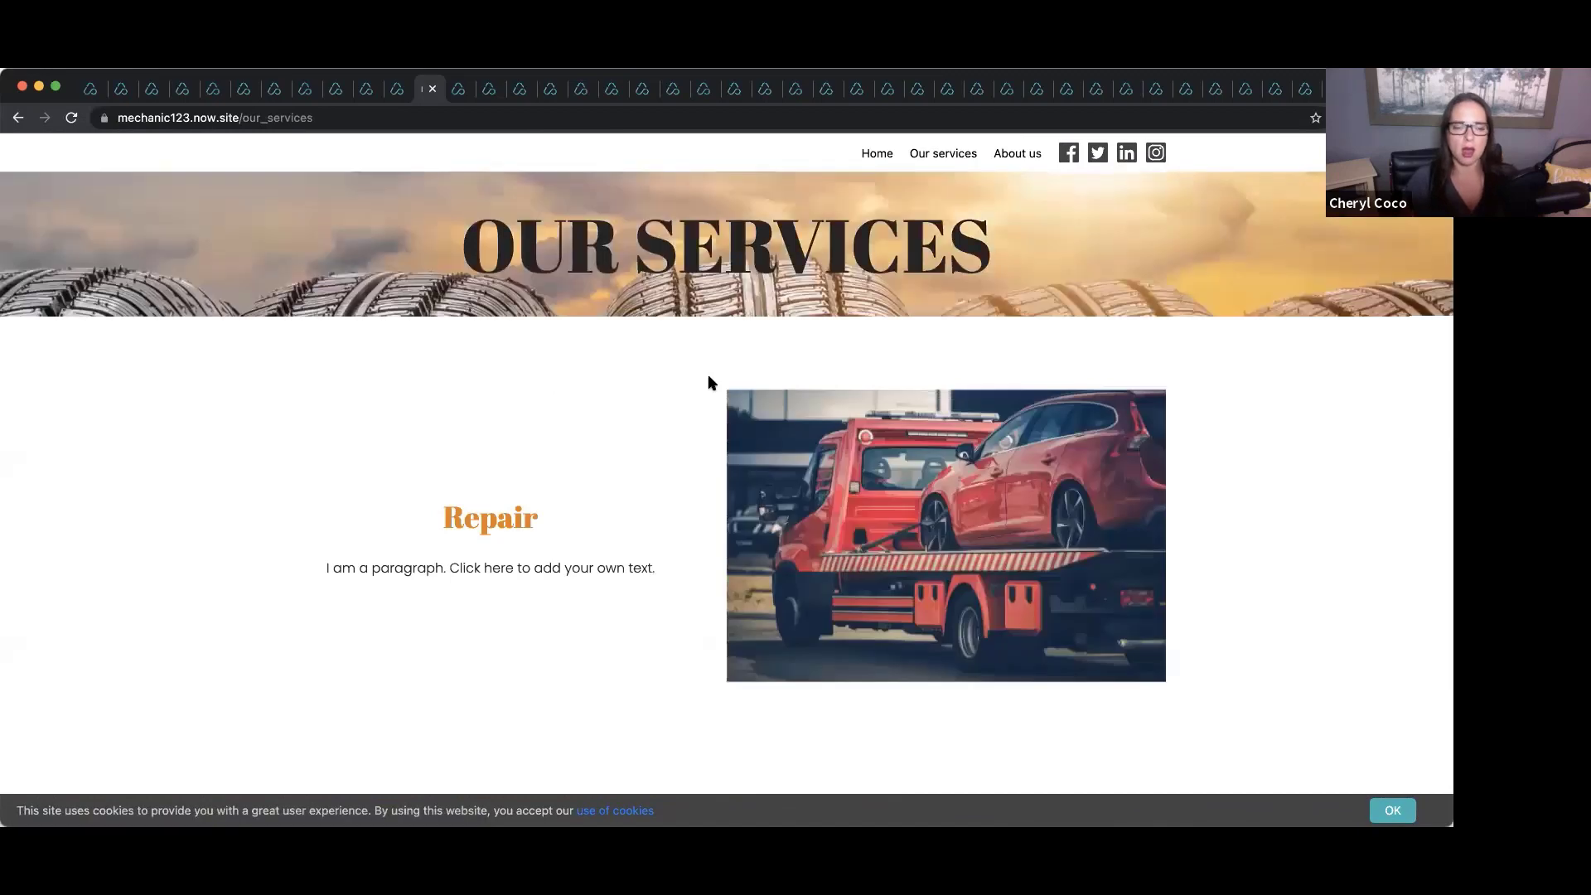
scroll(708, 381, "down", 4)
scroll(710, 383, "down", 8)
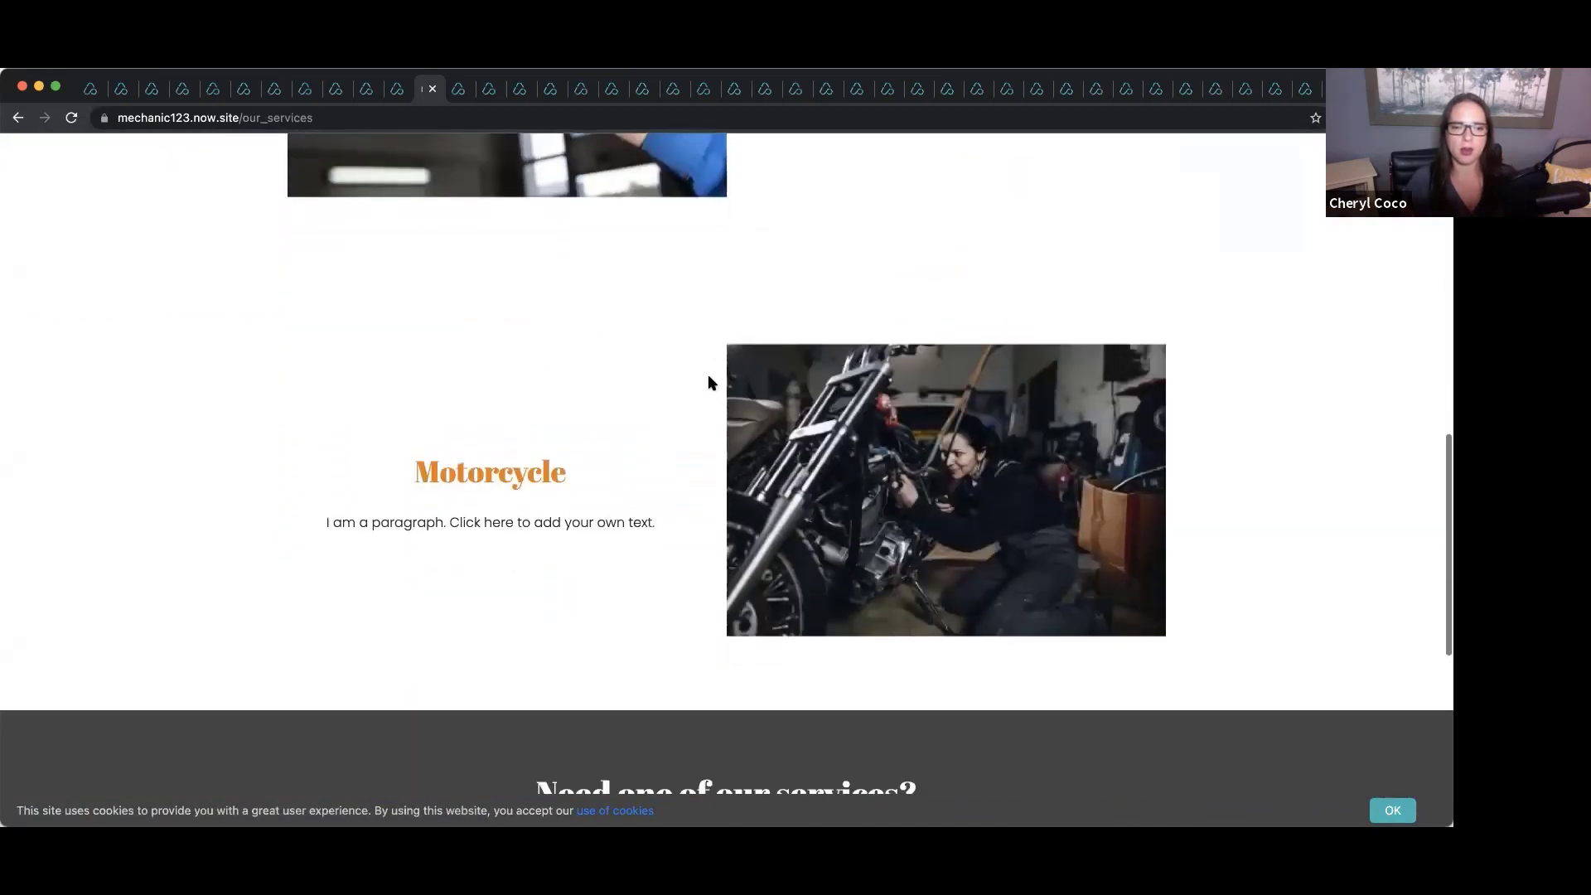
scroll(709, 382, "down", 2)
Scroll through the construction company template site.
left_click(401, 89)
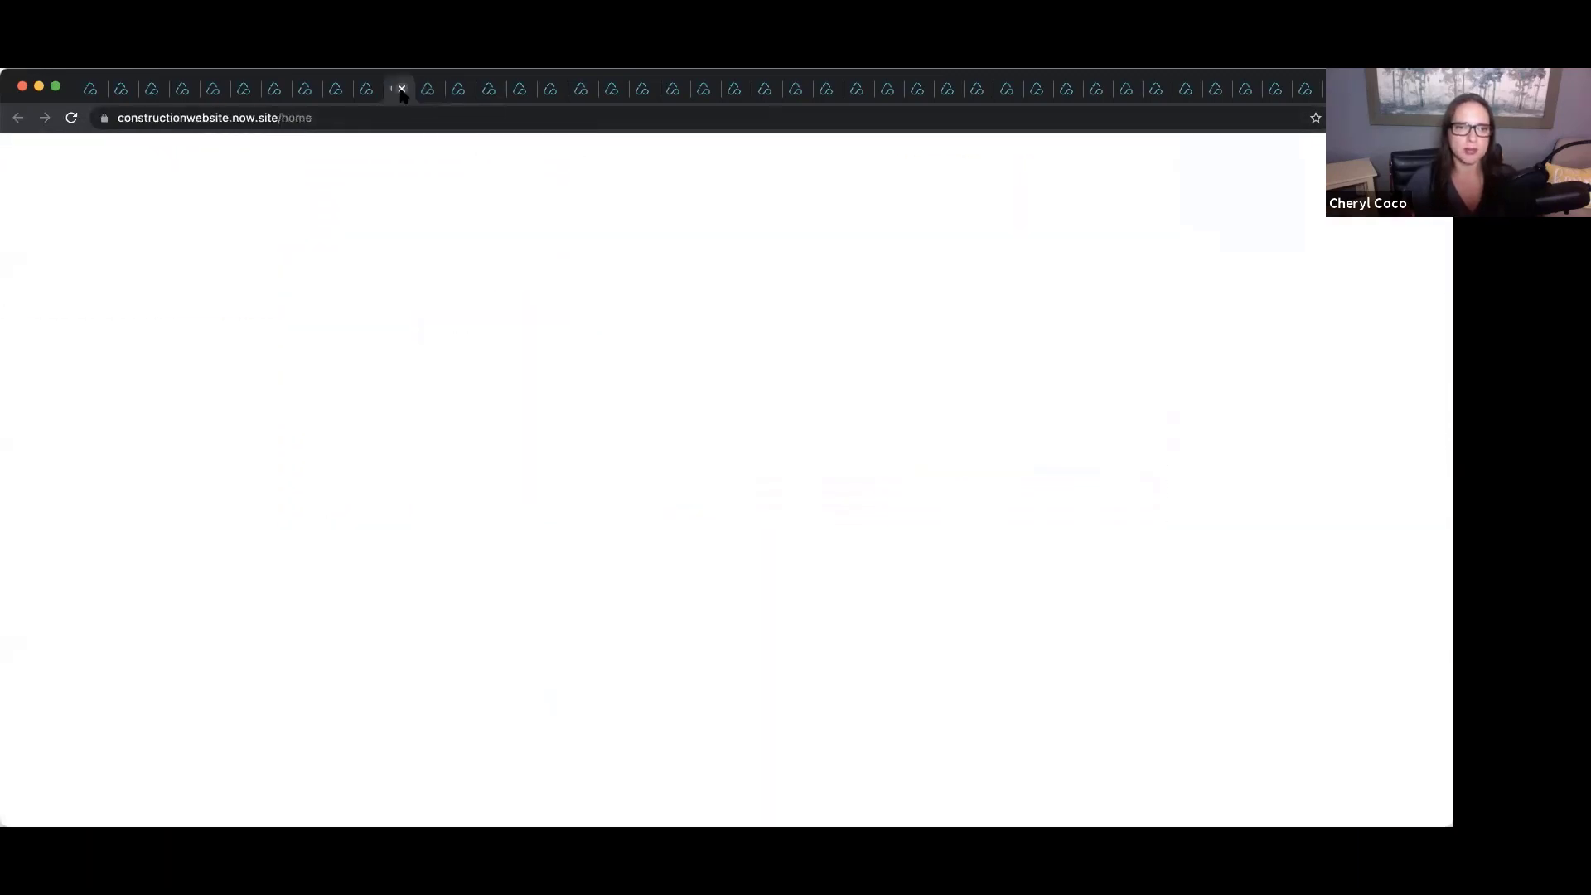
scroll(643, 399, "down", 9)
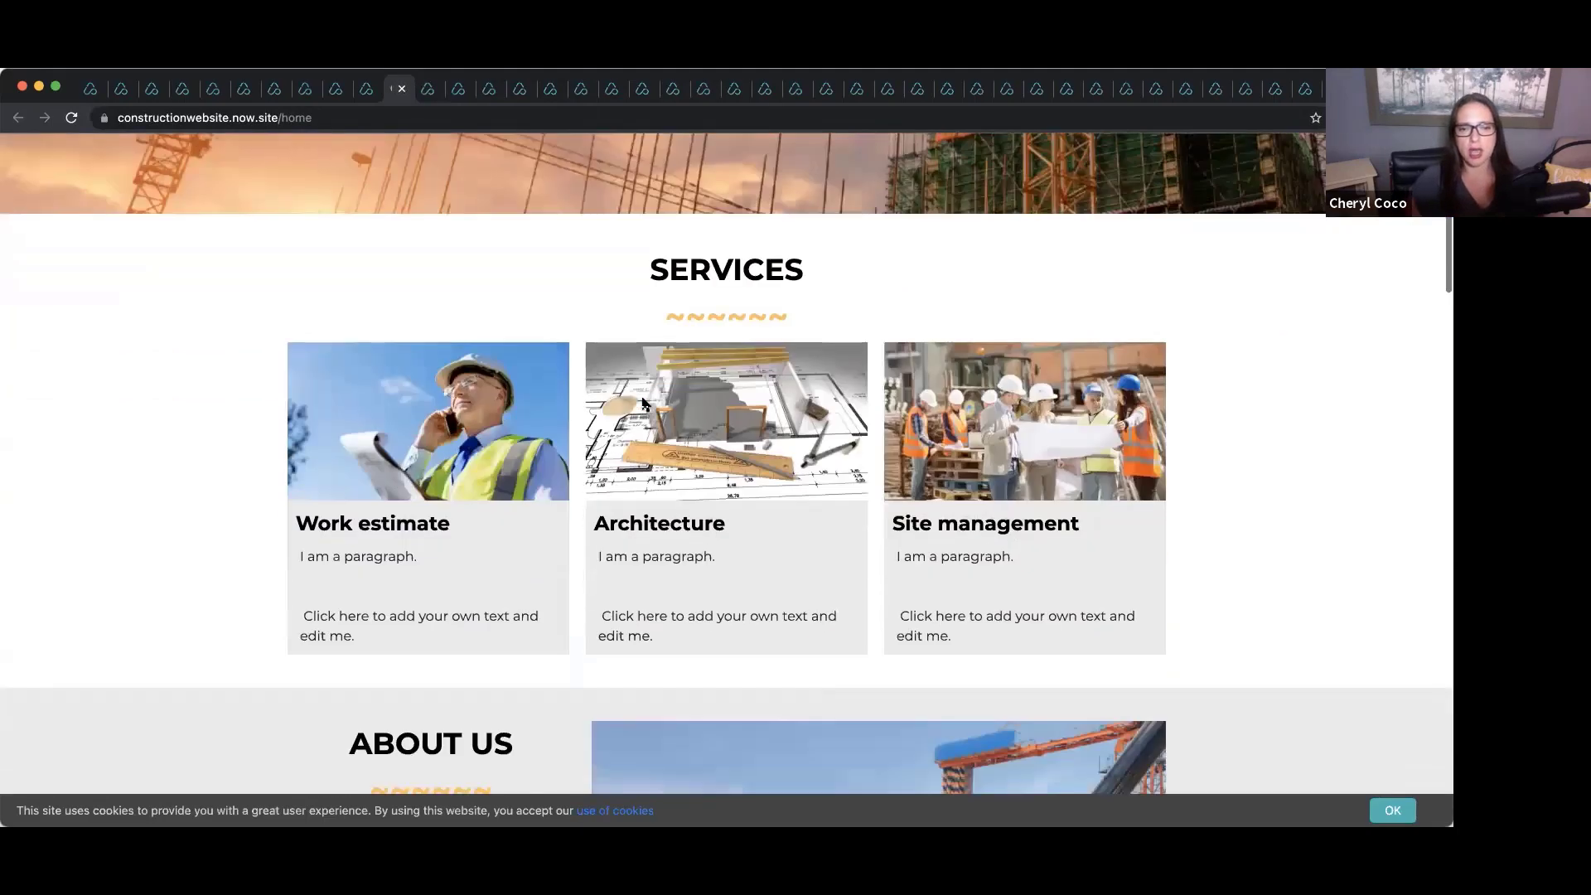
scroll(644, 404, "down", 10)
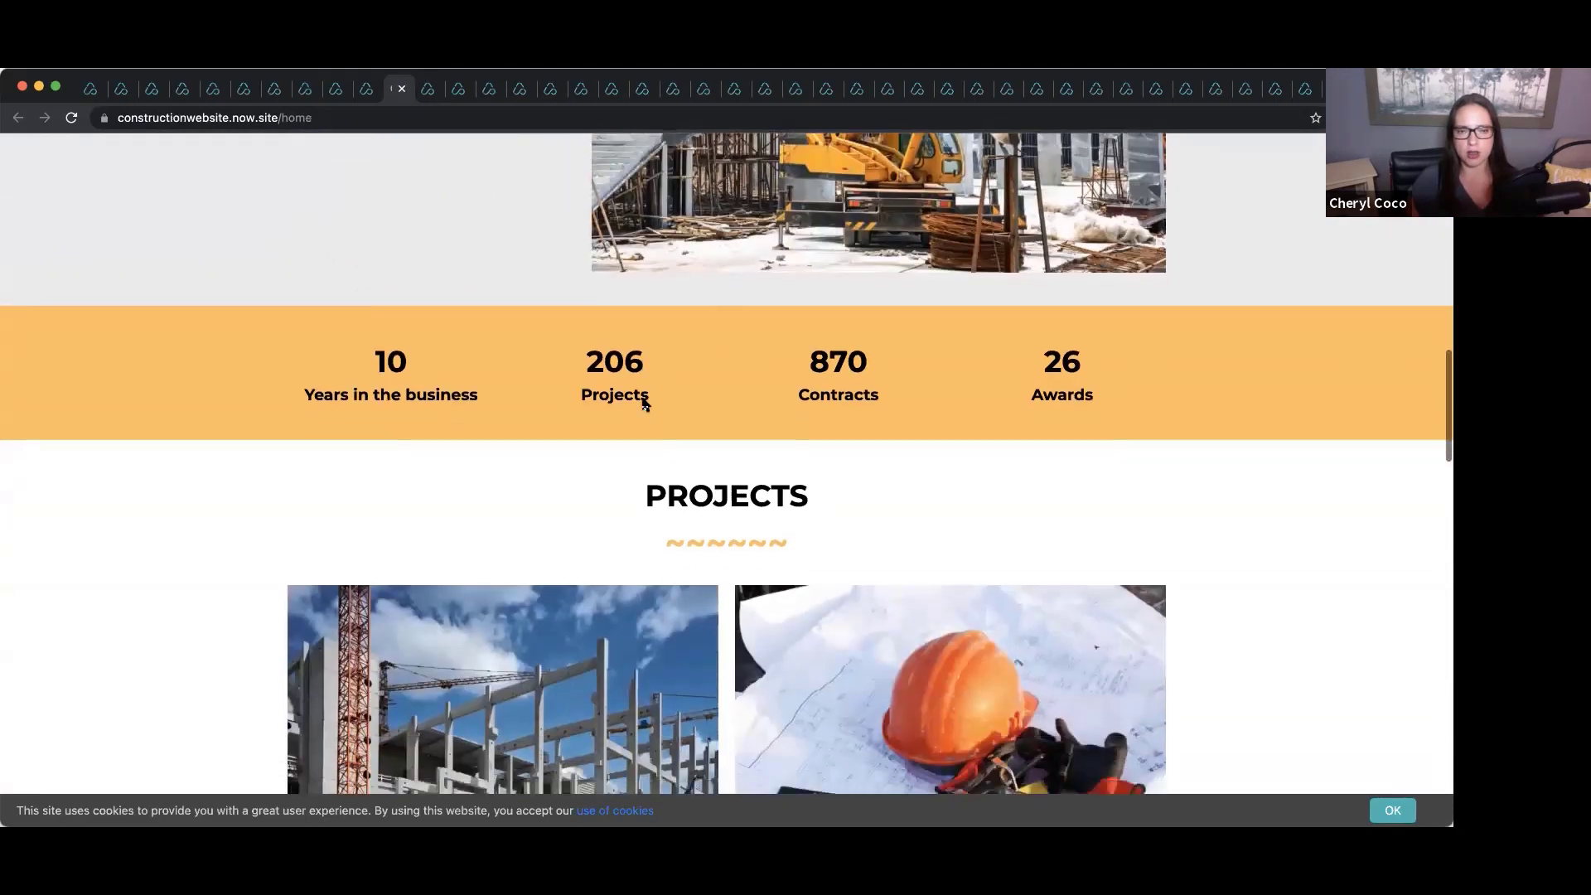
scroll(644, 403, "down", 10)
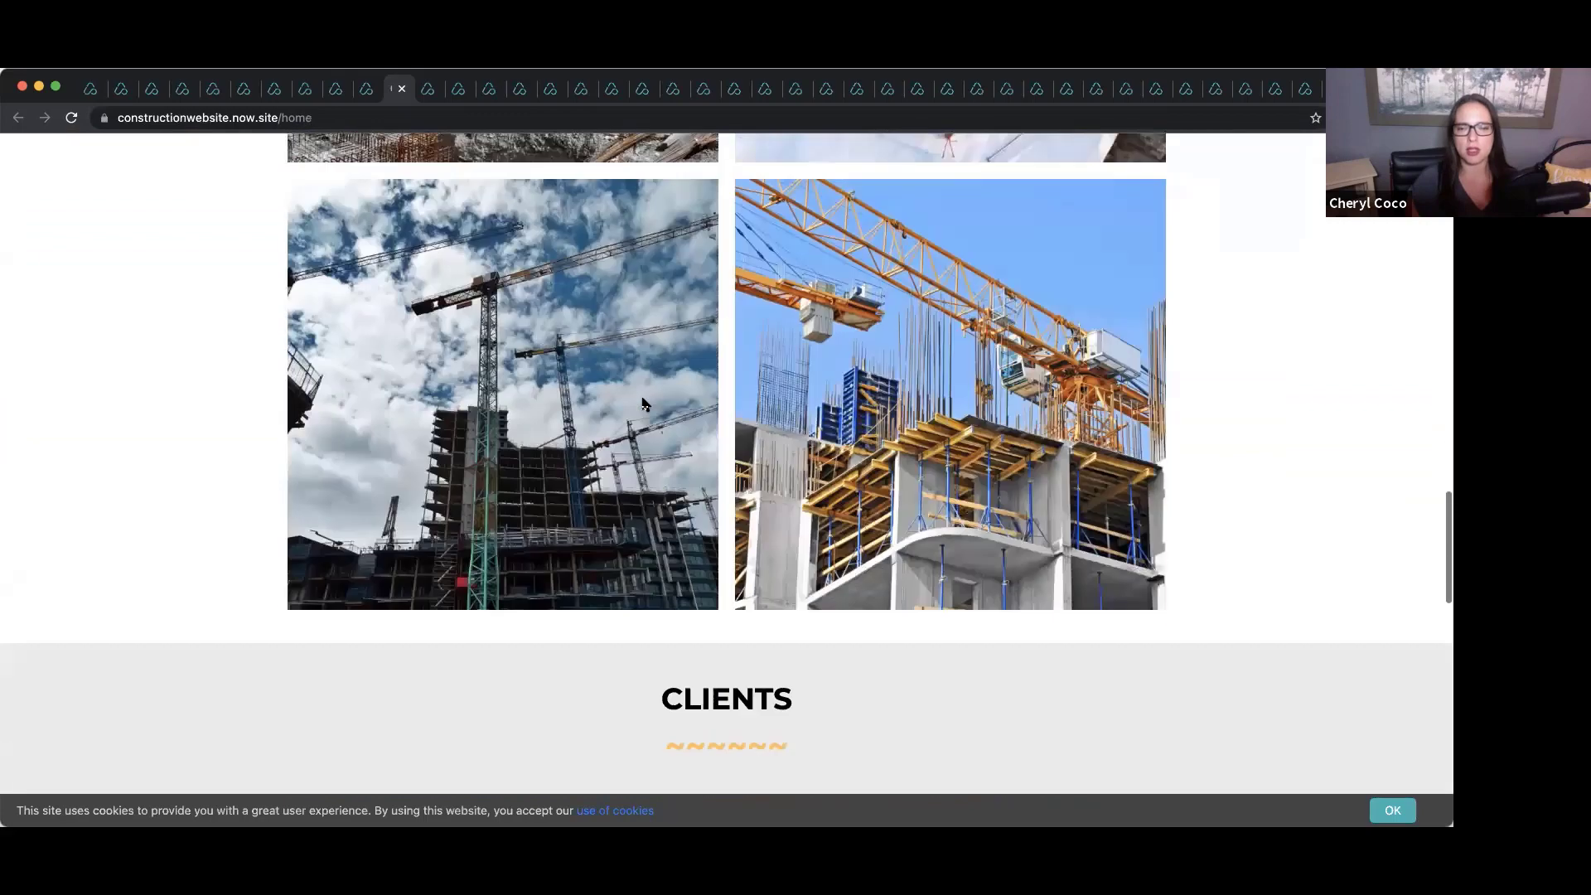
scroll(644, 403, "up", 5)
scroll(643, 404, "up", 20)
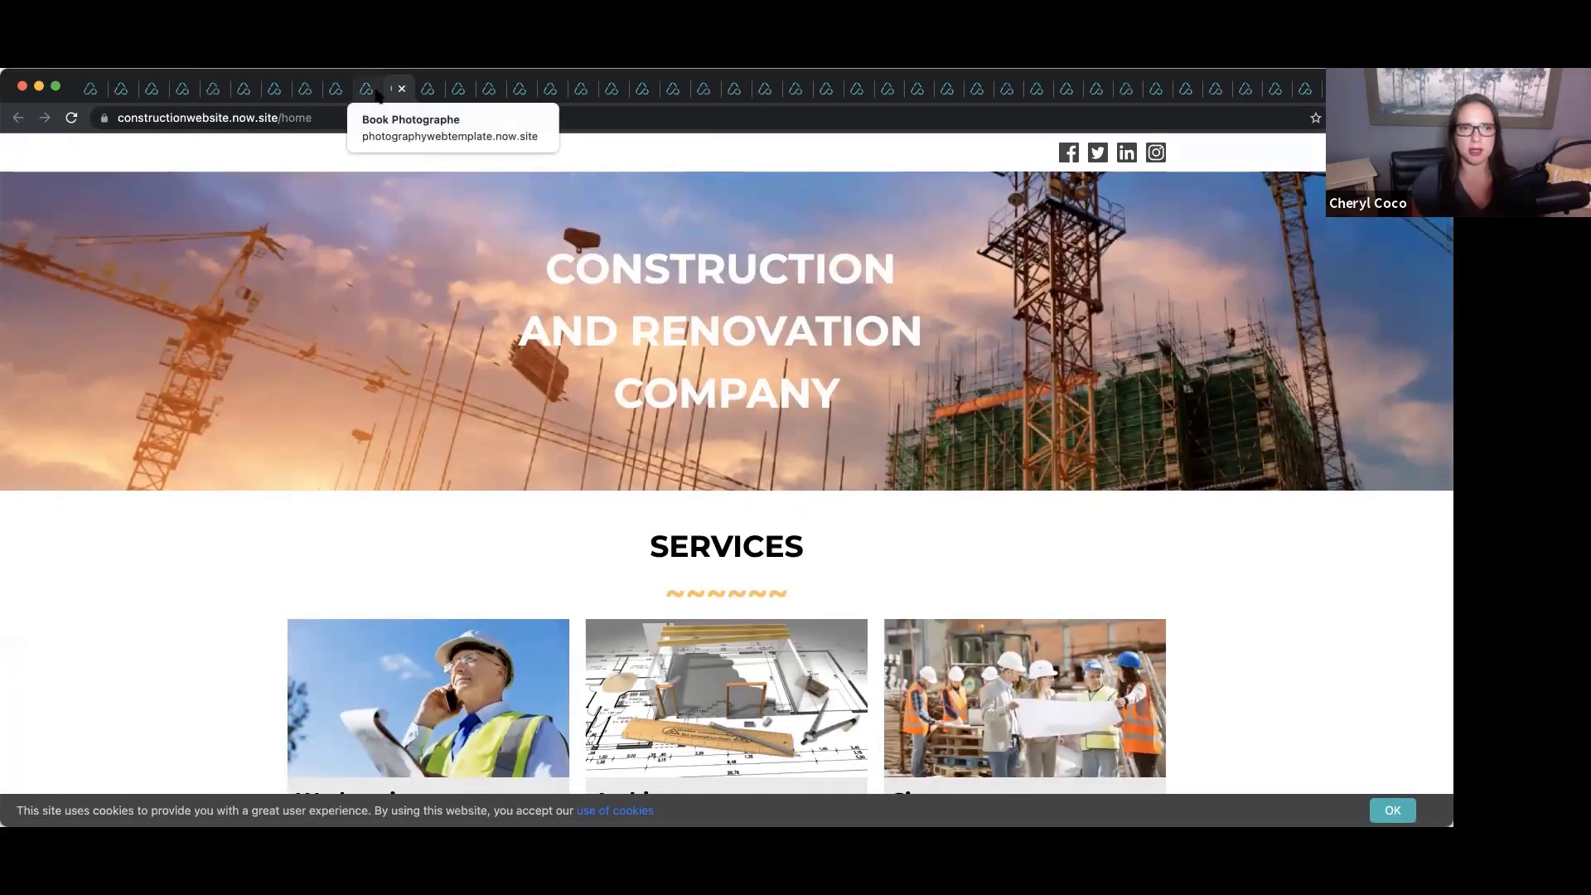
Preview the Light Studios Photography site, then bring up the Zoom website template landing page.
left_click(374, 93)
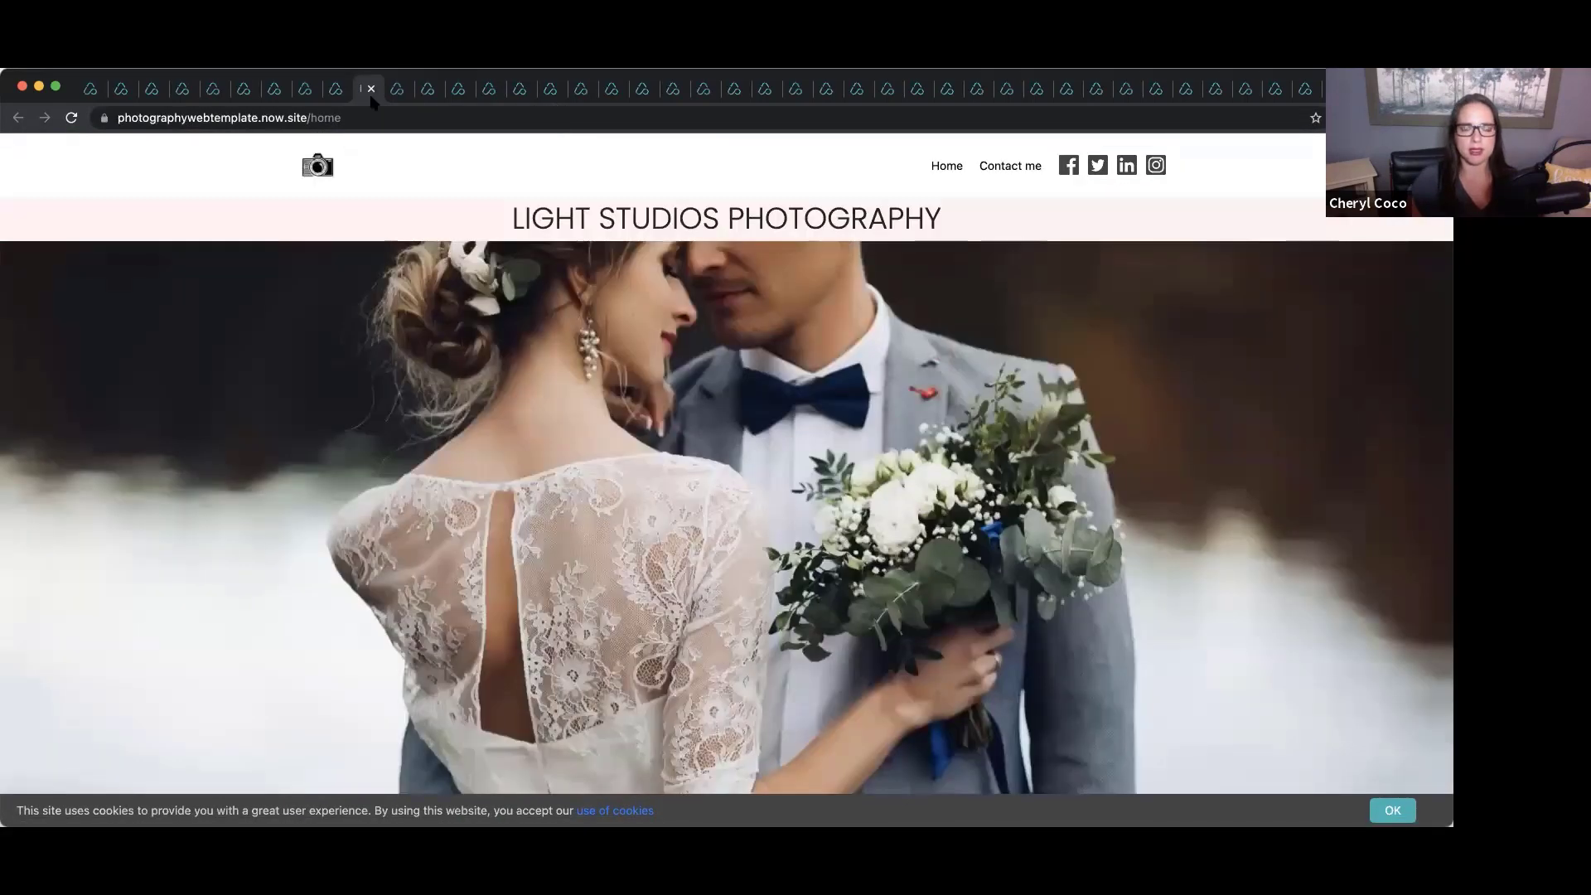
scroll(771, 305, "down", 15)
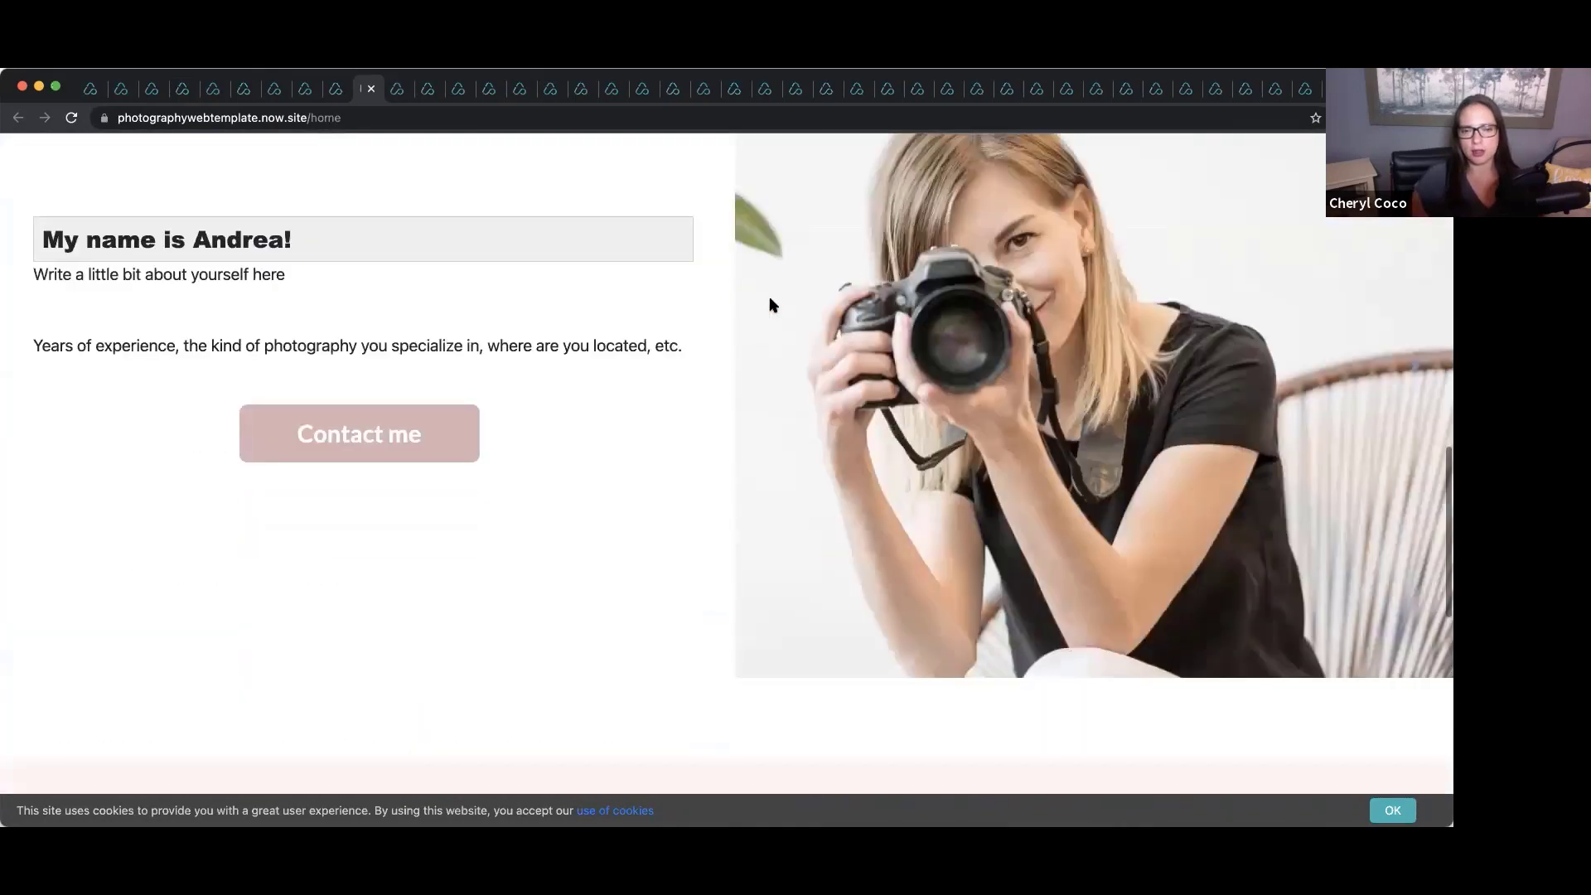
scroll(771, 305, "down", 5)
scroll(770, 305, "up", 12)
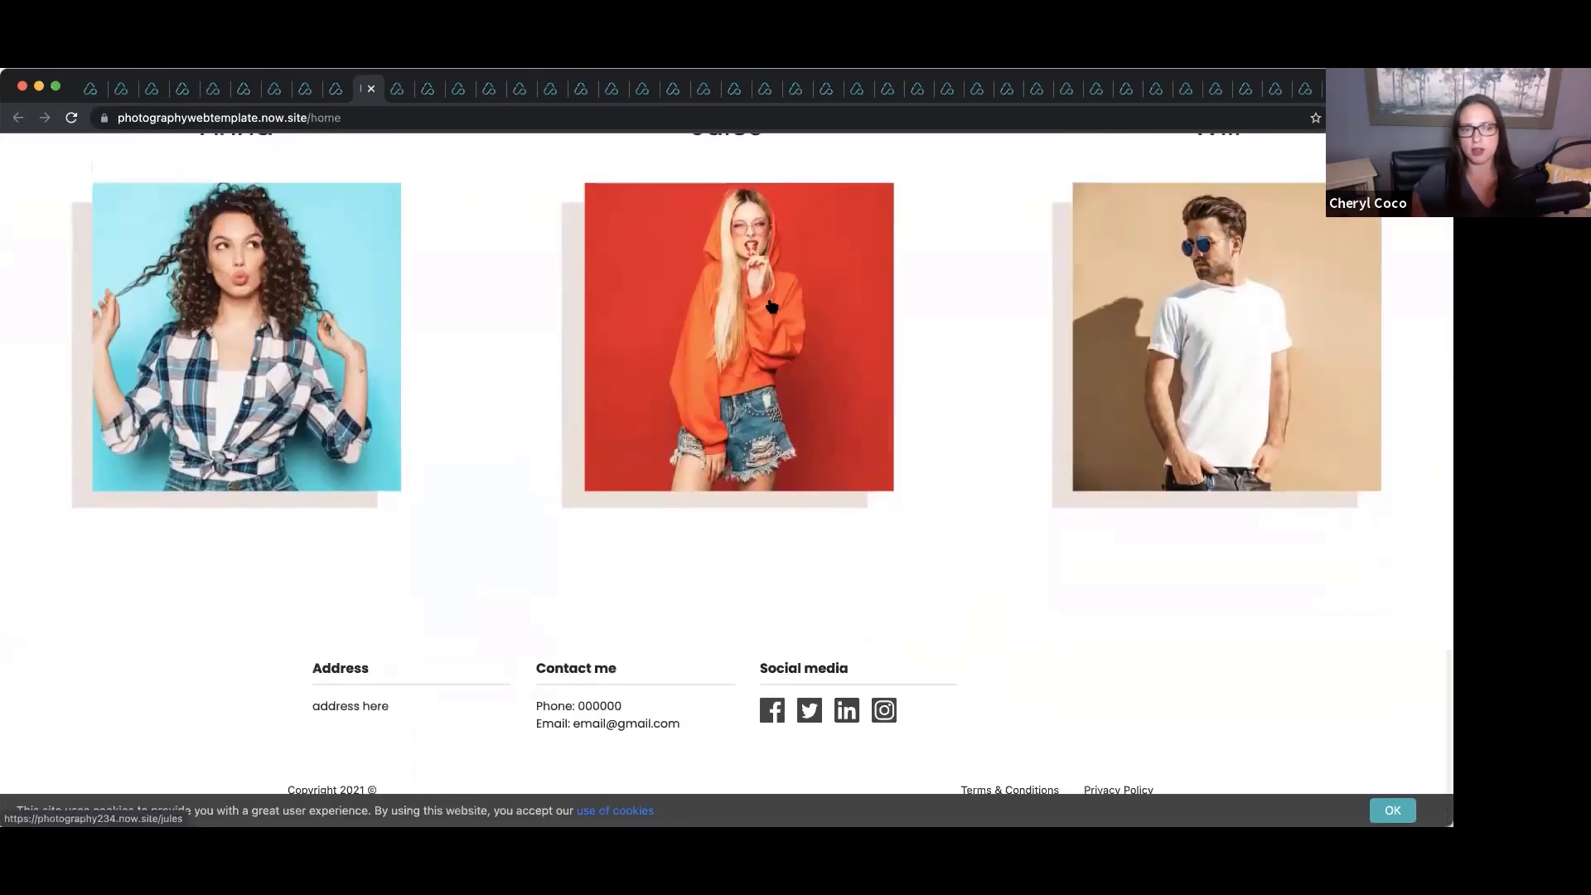
scroll(770, 305, "up", 8)
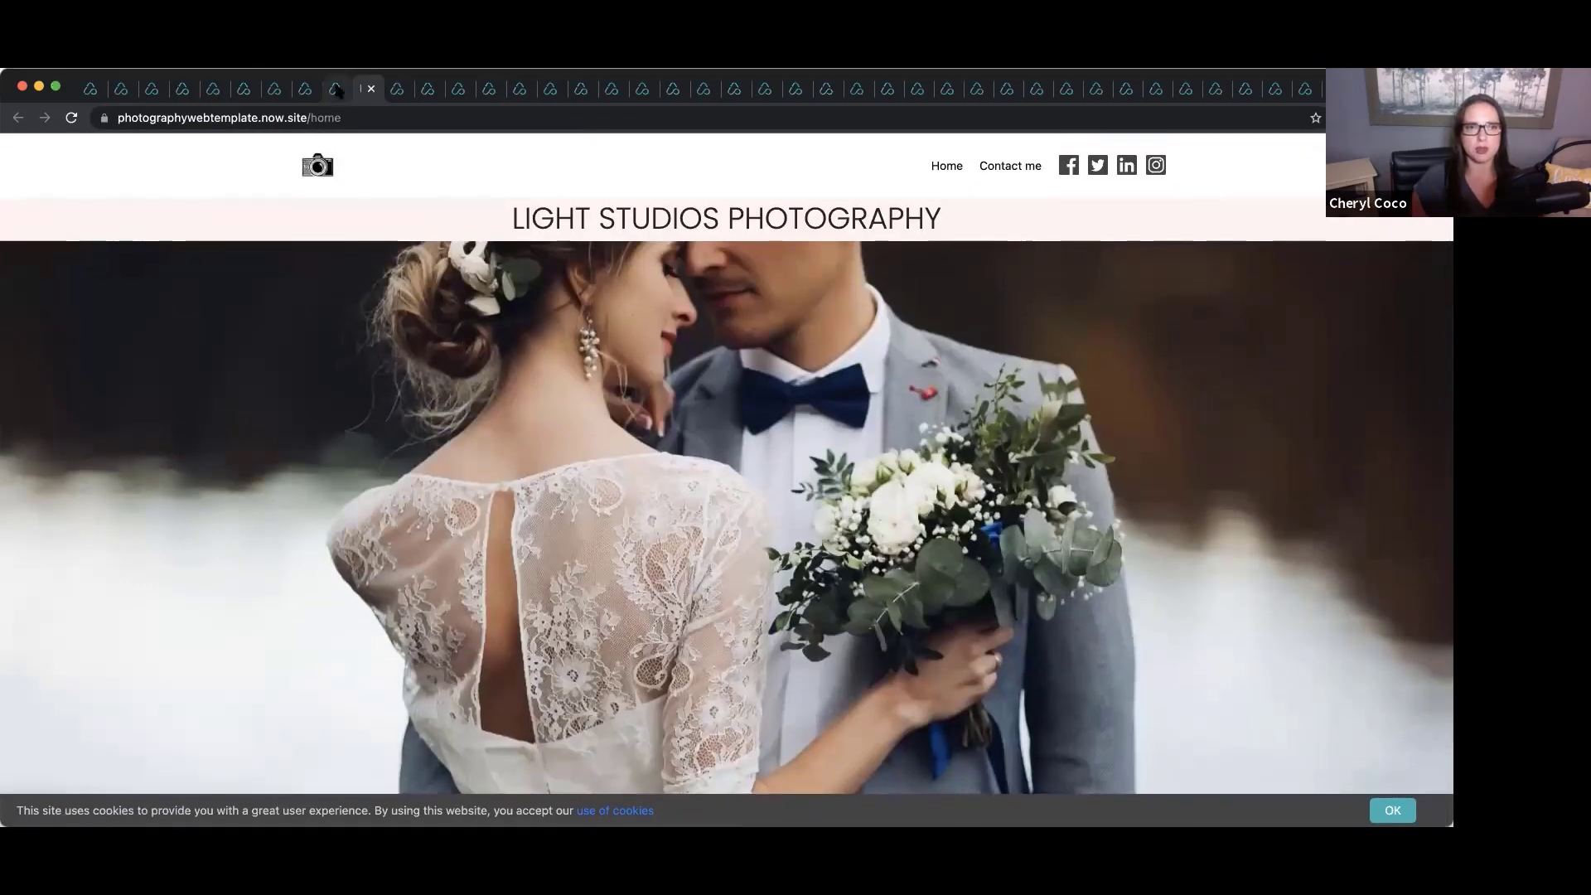
left_click(337, 89)
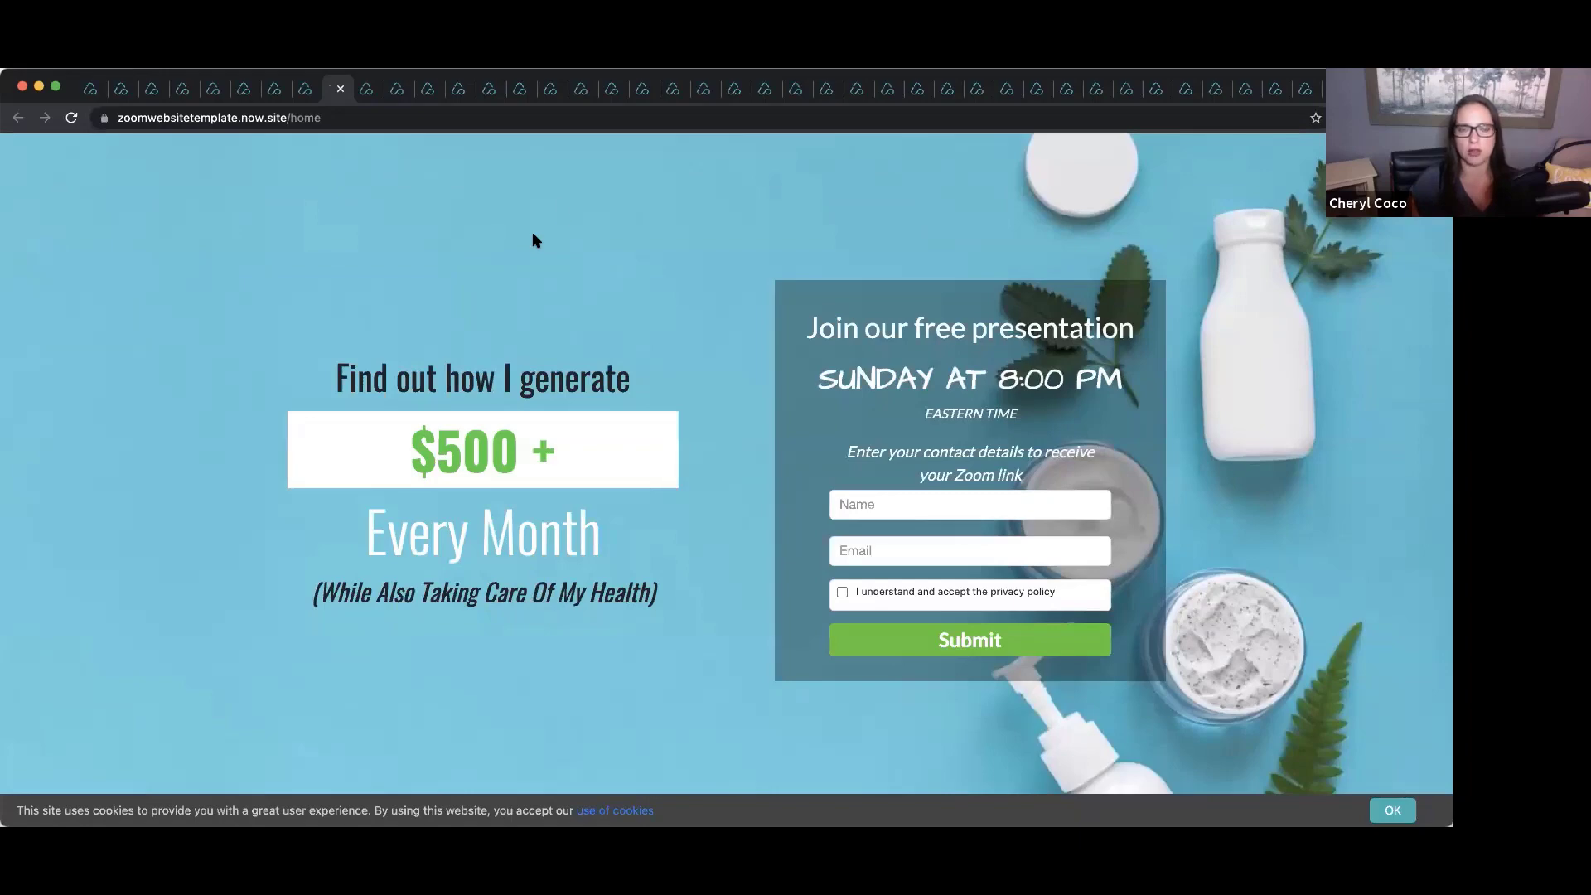
Scroll through the published cleaning business site.
left_click(303, 88)
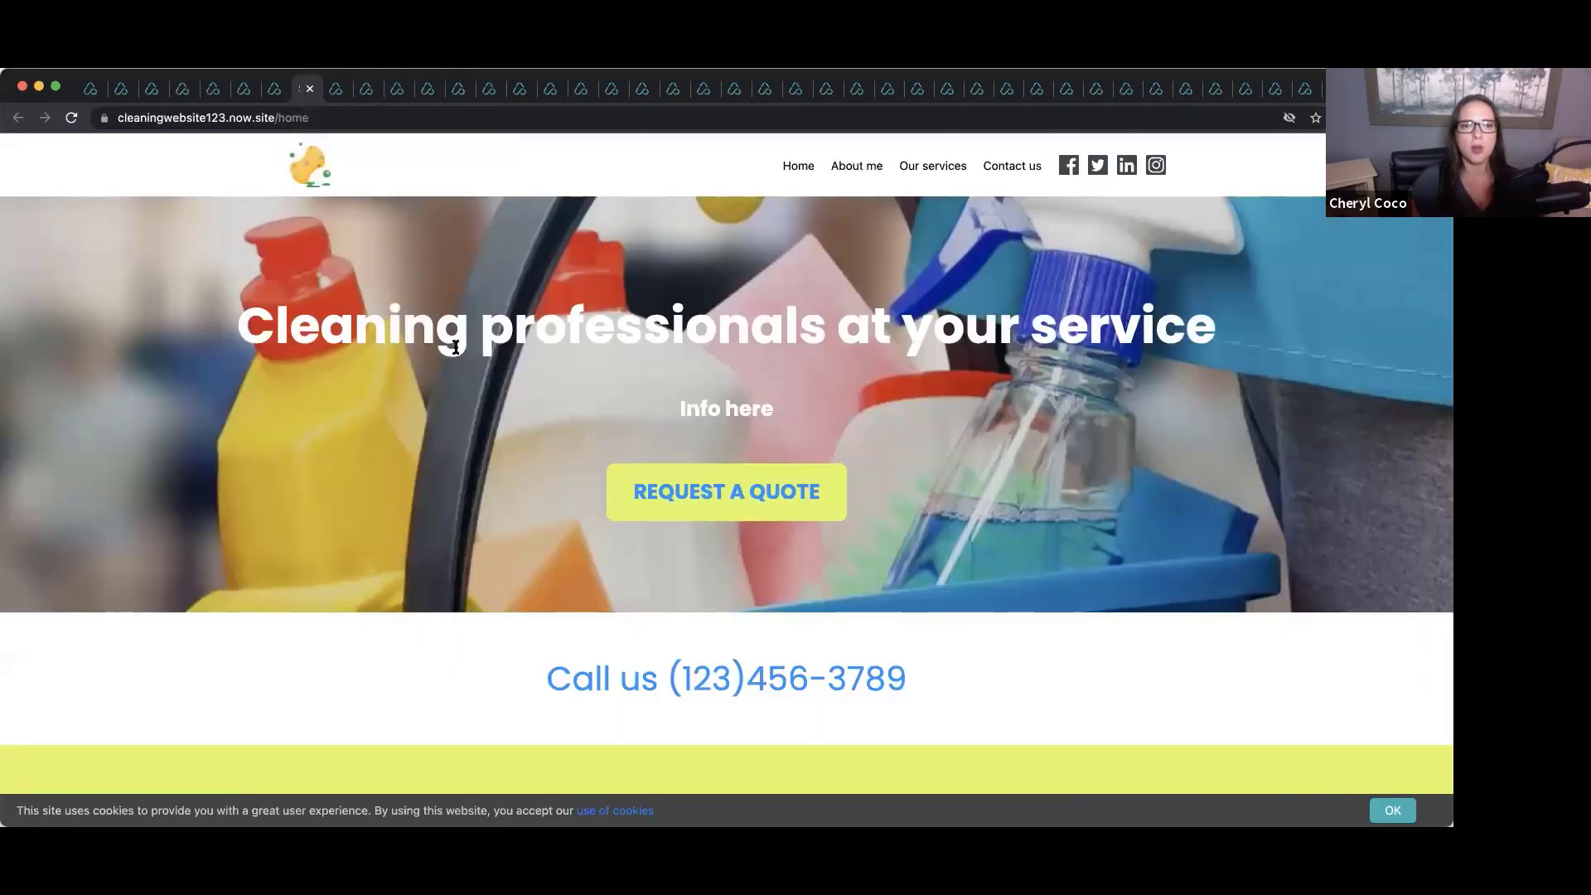
scroll(489, 342, "down", 2)
scroll(489, 343, "up", 2)
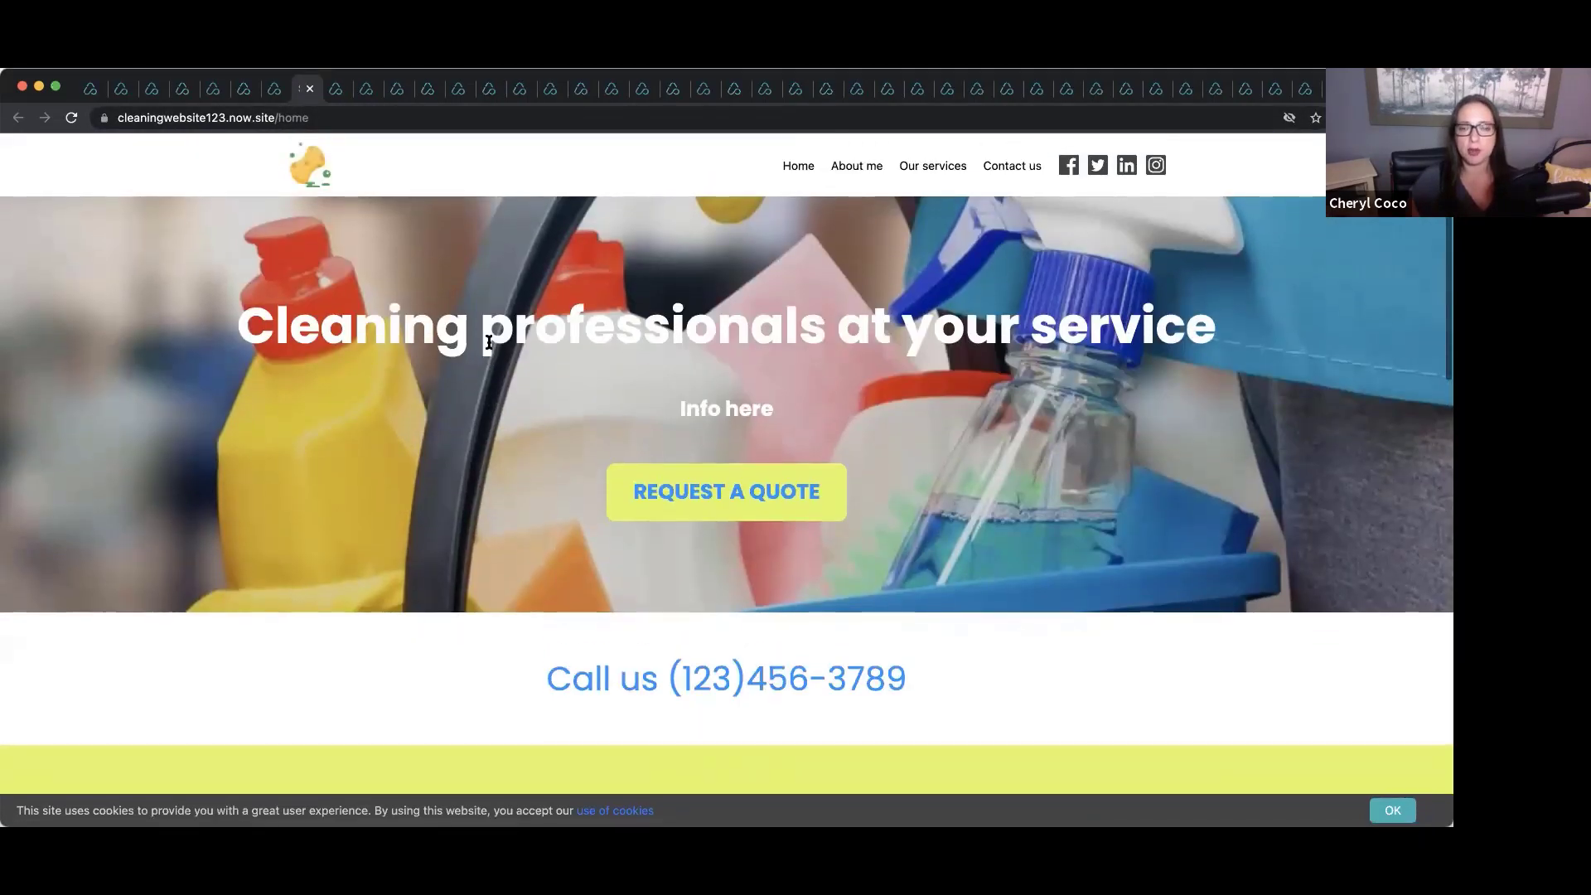
scroll(489, 347, "down", 3)
scroll(489, 347, "down", 6)
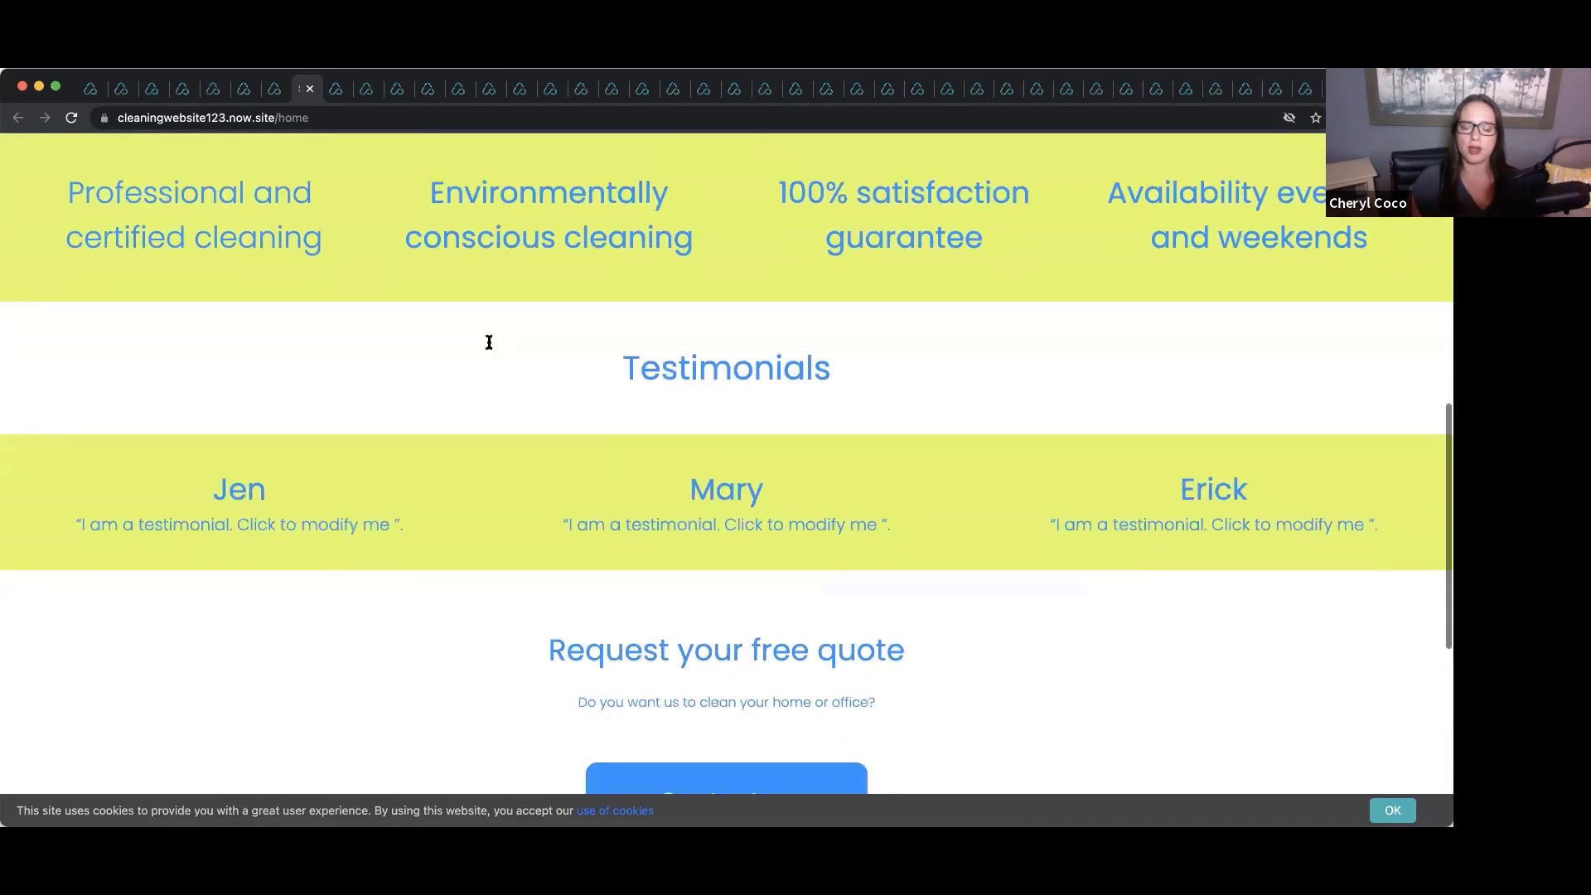
scroll(489, 342, "up", 8)
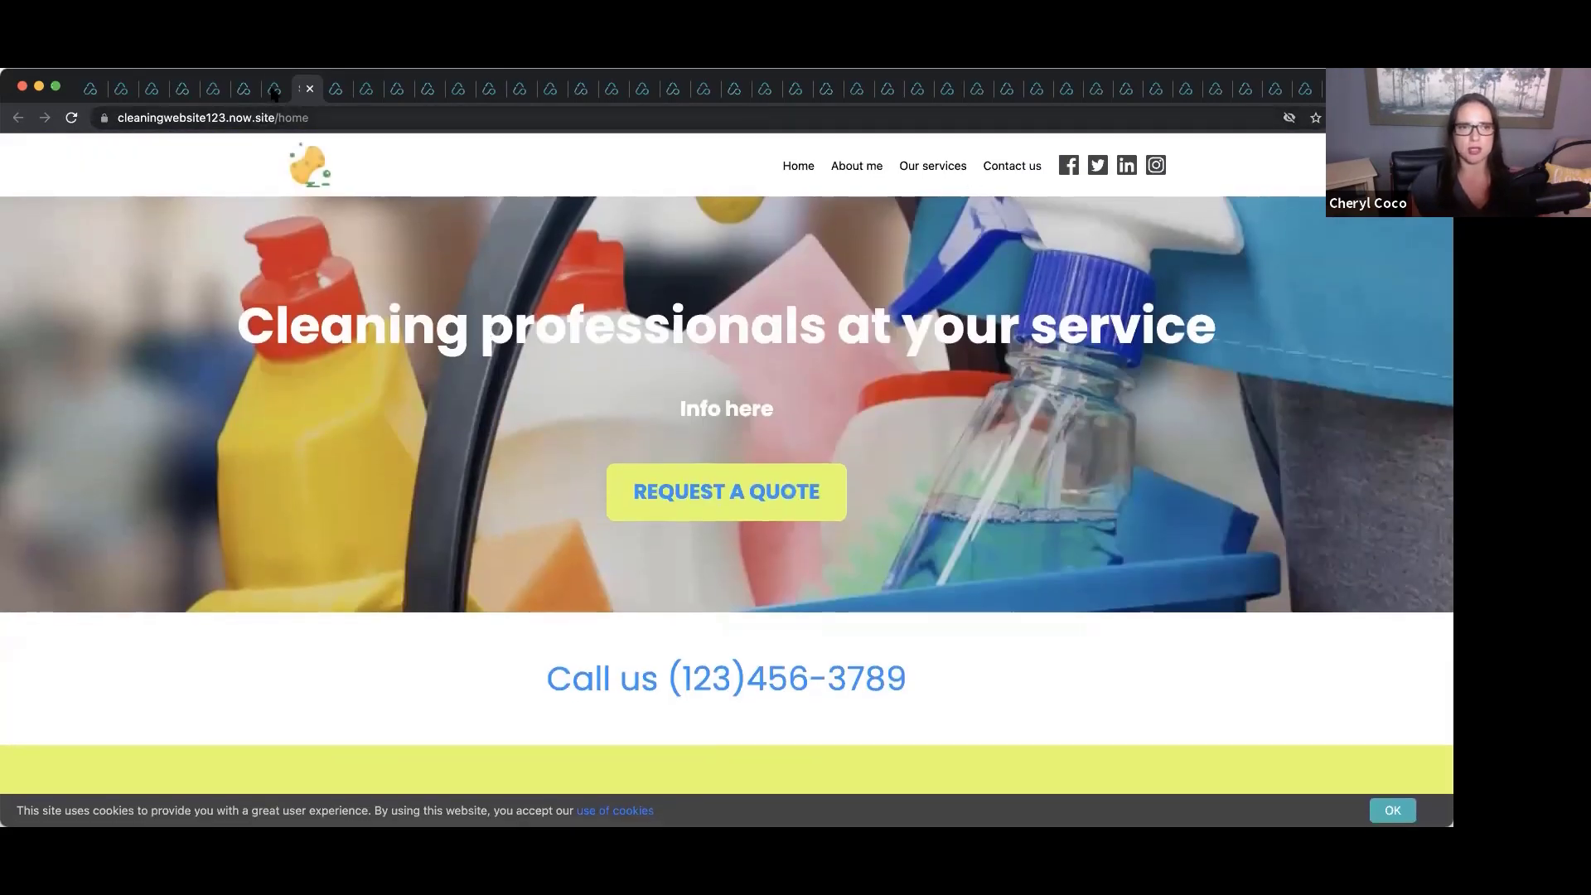
Preview the published plant shop and tailor sites.
left_click(273, 91)
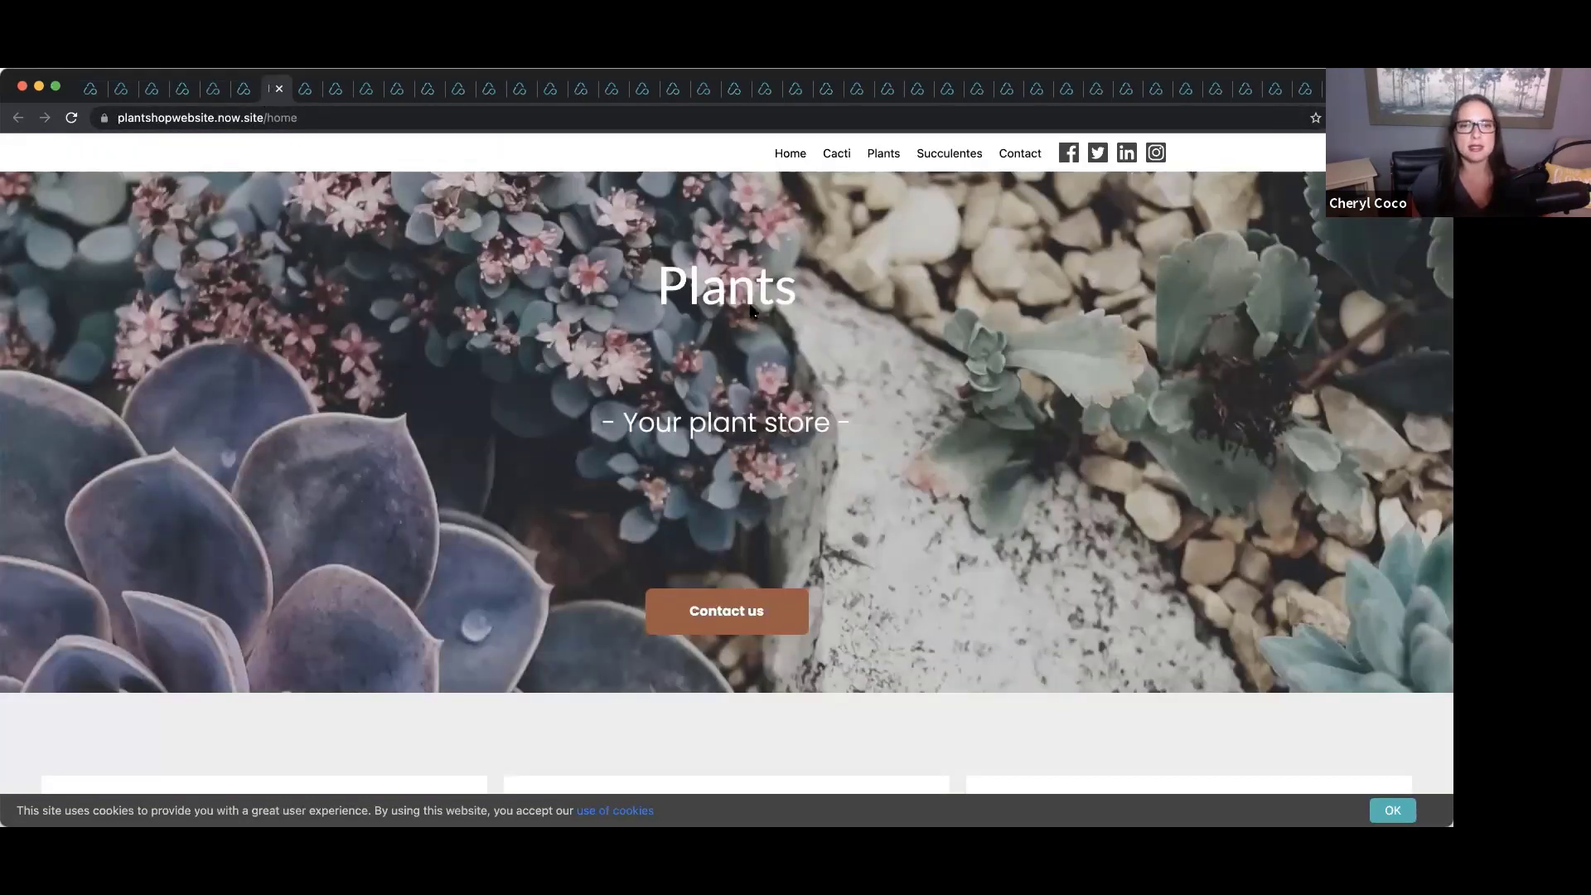
scroll(280, 324, "down", 5)
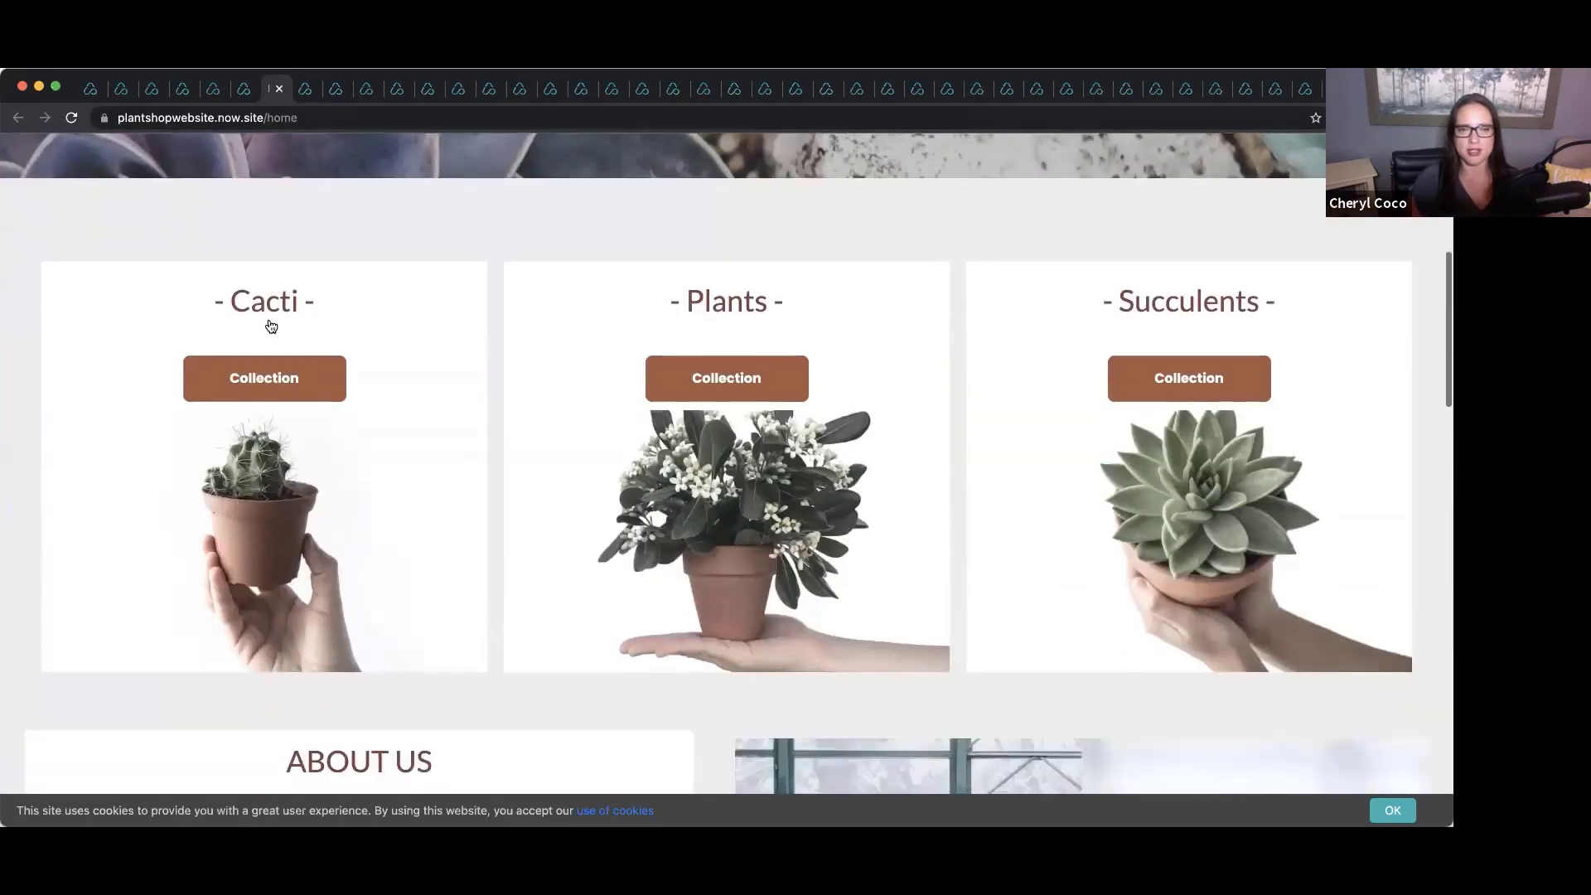
scroll(267, 319, "up", 6)
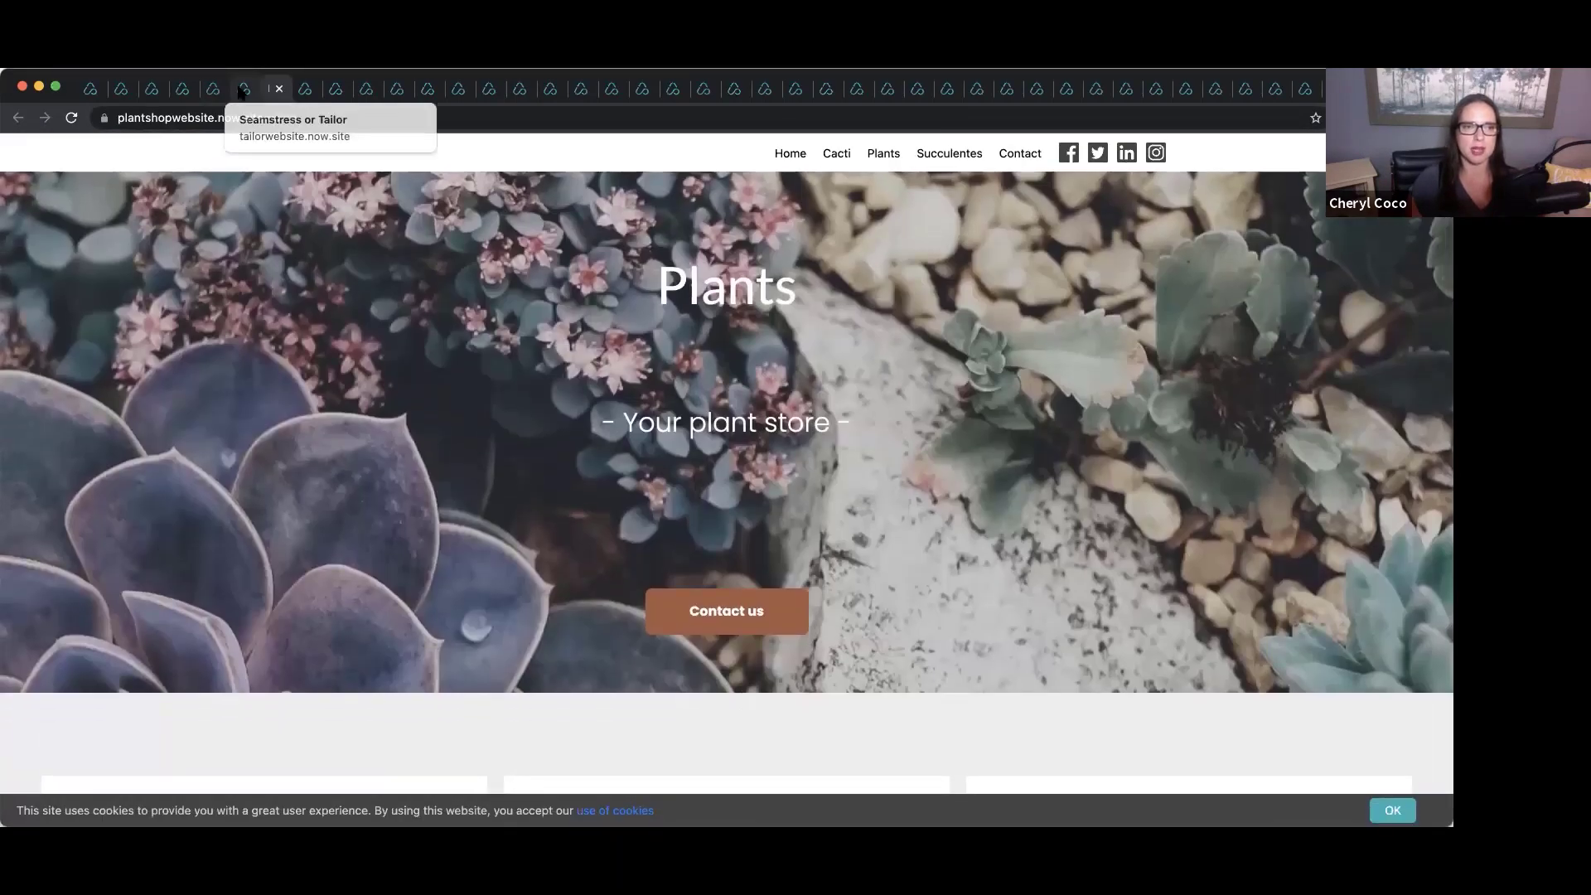
left_click(243, 89)
scroll(535, 367, "down", 3)
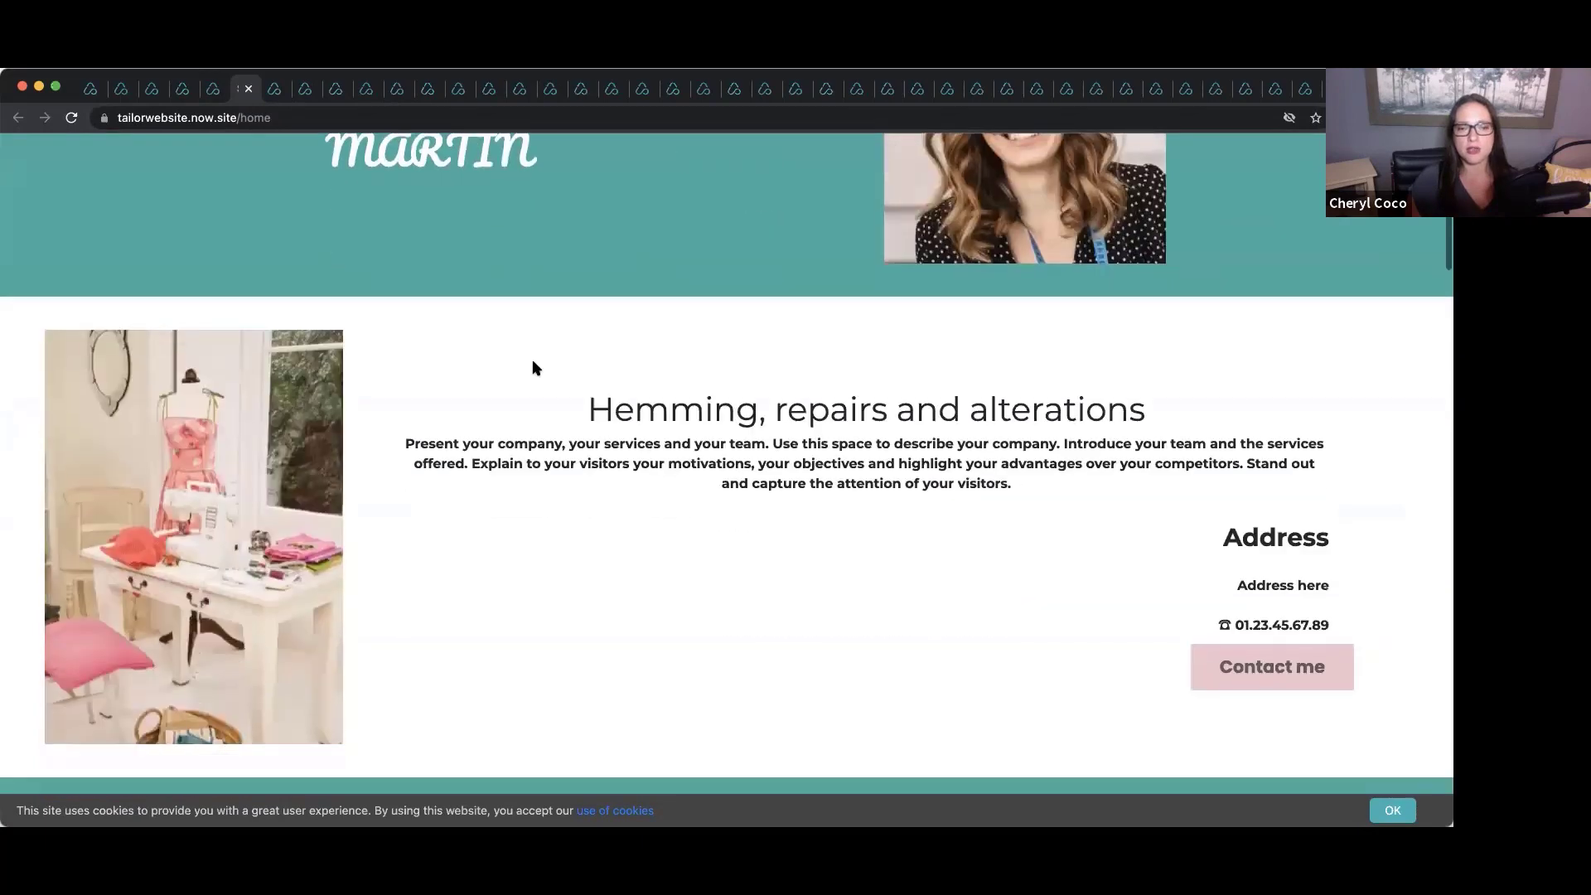
scroll(534, 367, "down", 2)
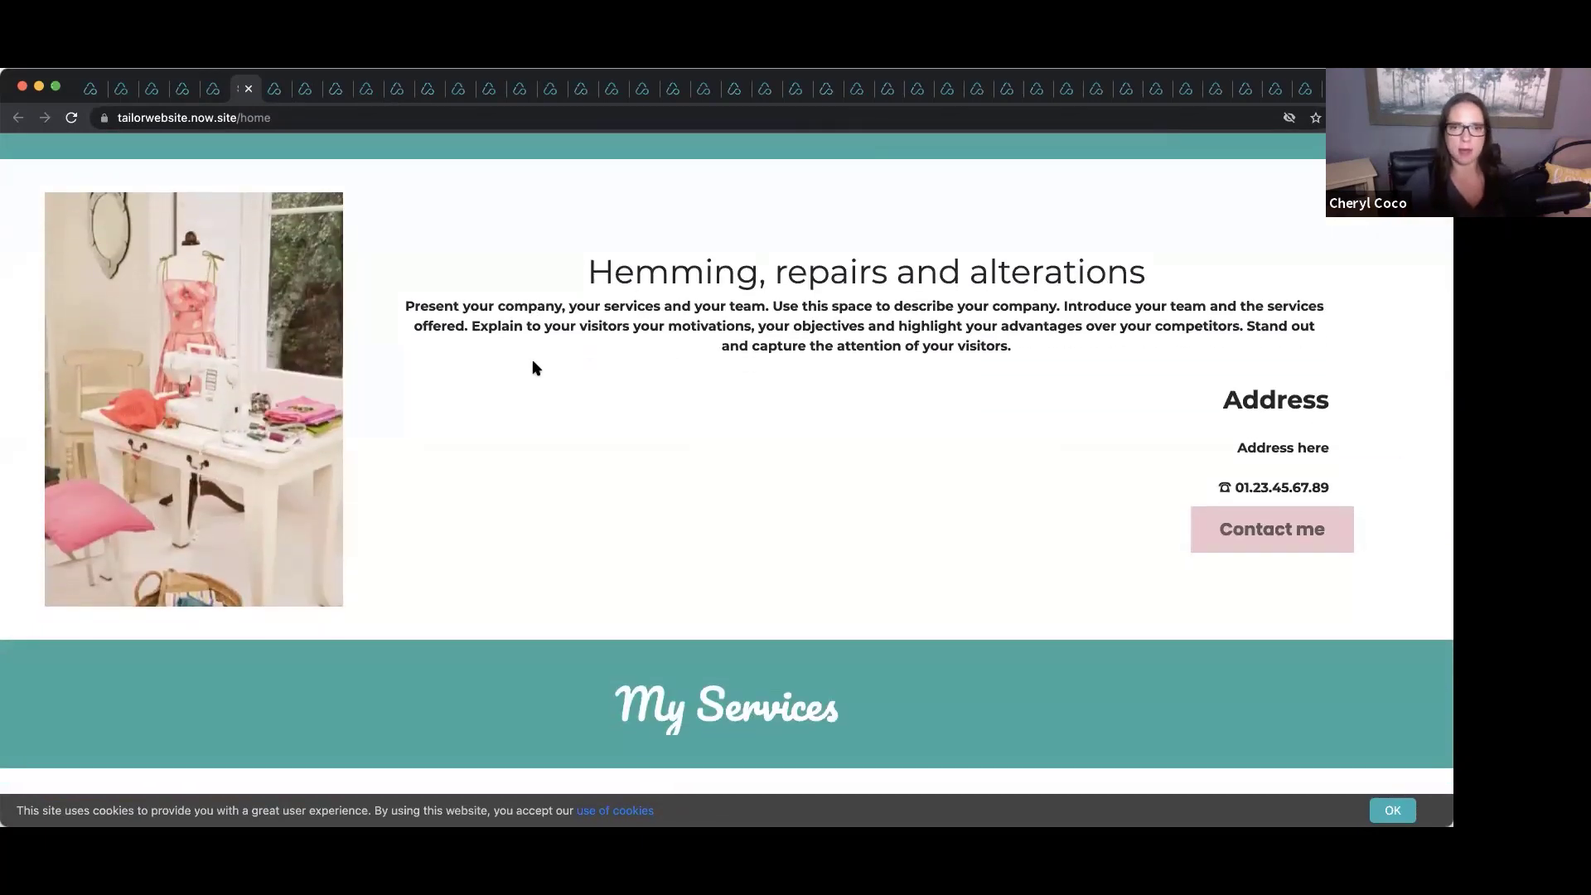
scroll(535, 367, "up", 5)
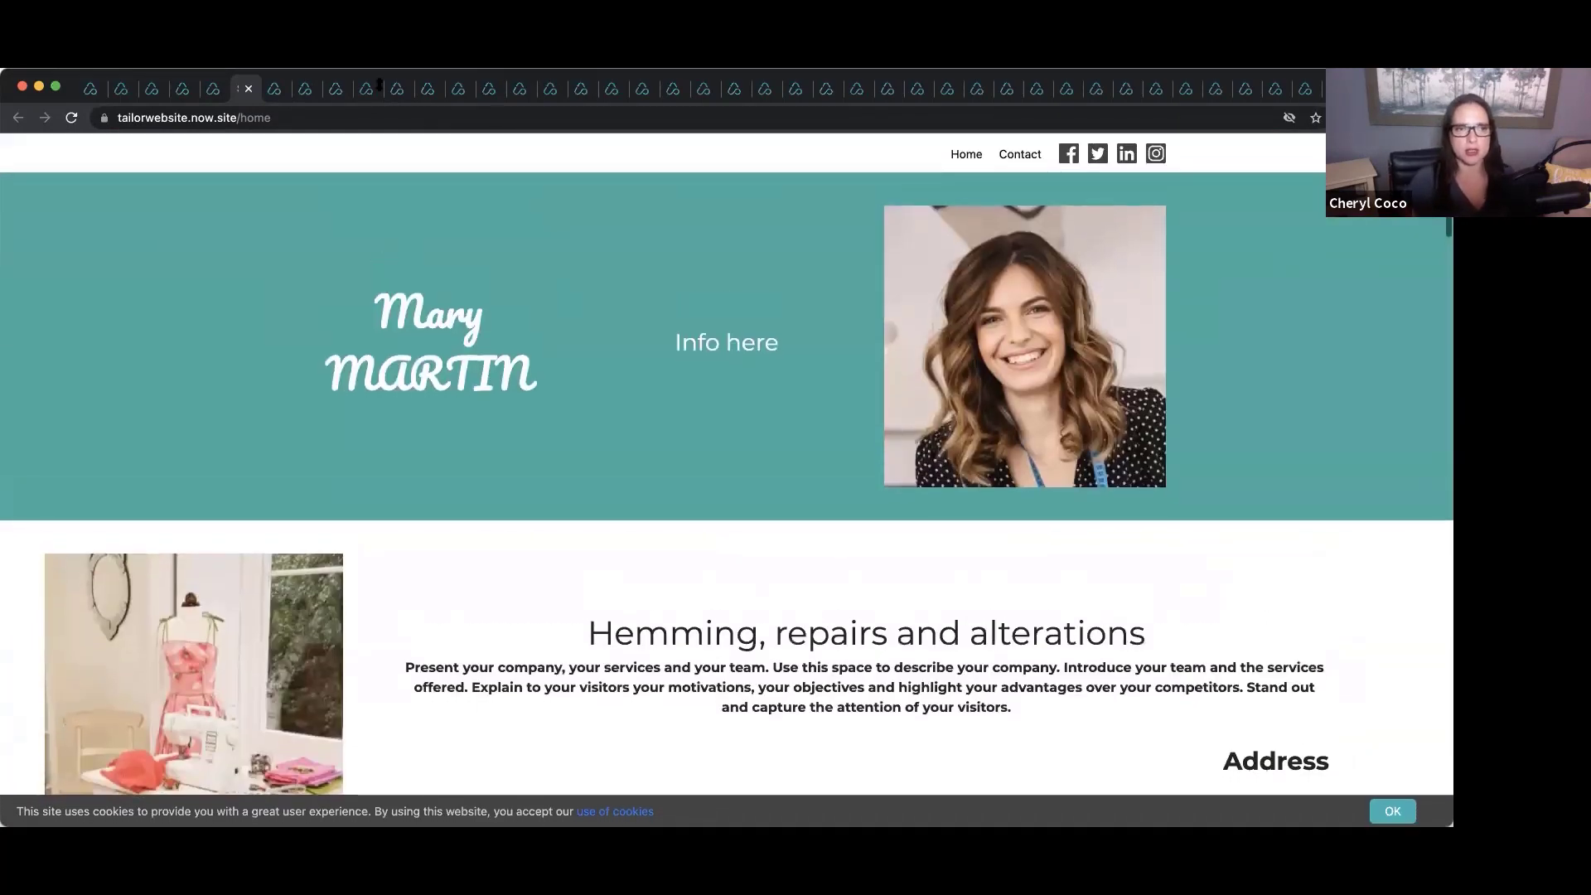
Preview the daycare site and the Gentleman Carpentry site.
left_click(212, 92)
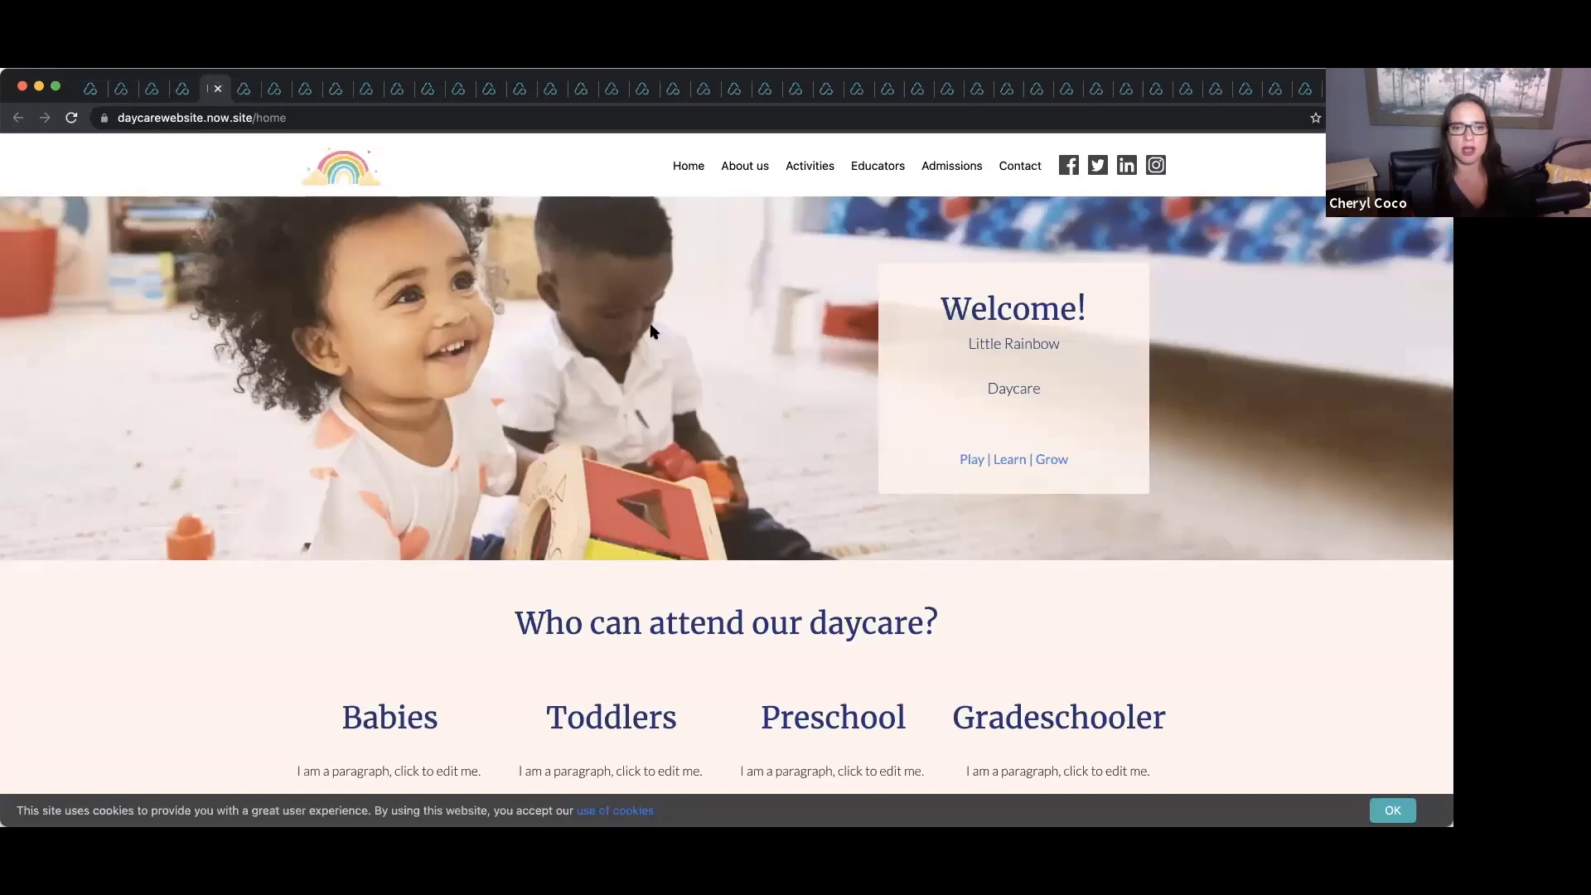
scroll(651, 332, "down", 8)
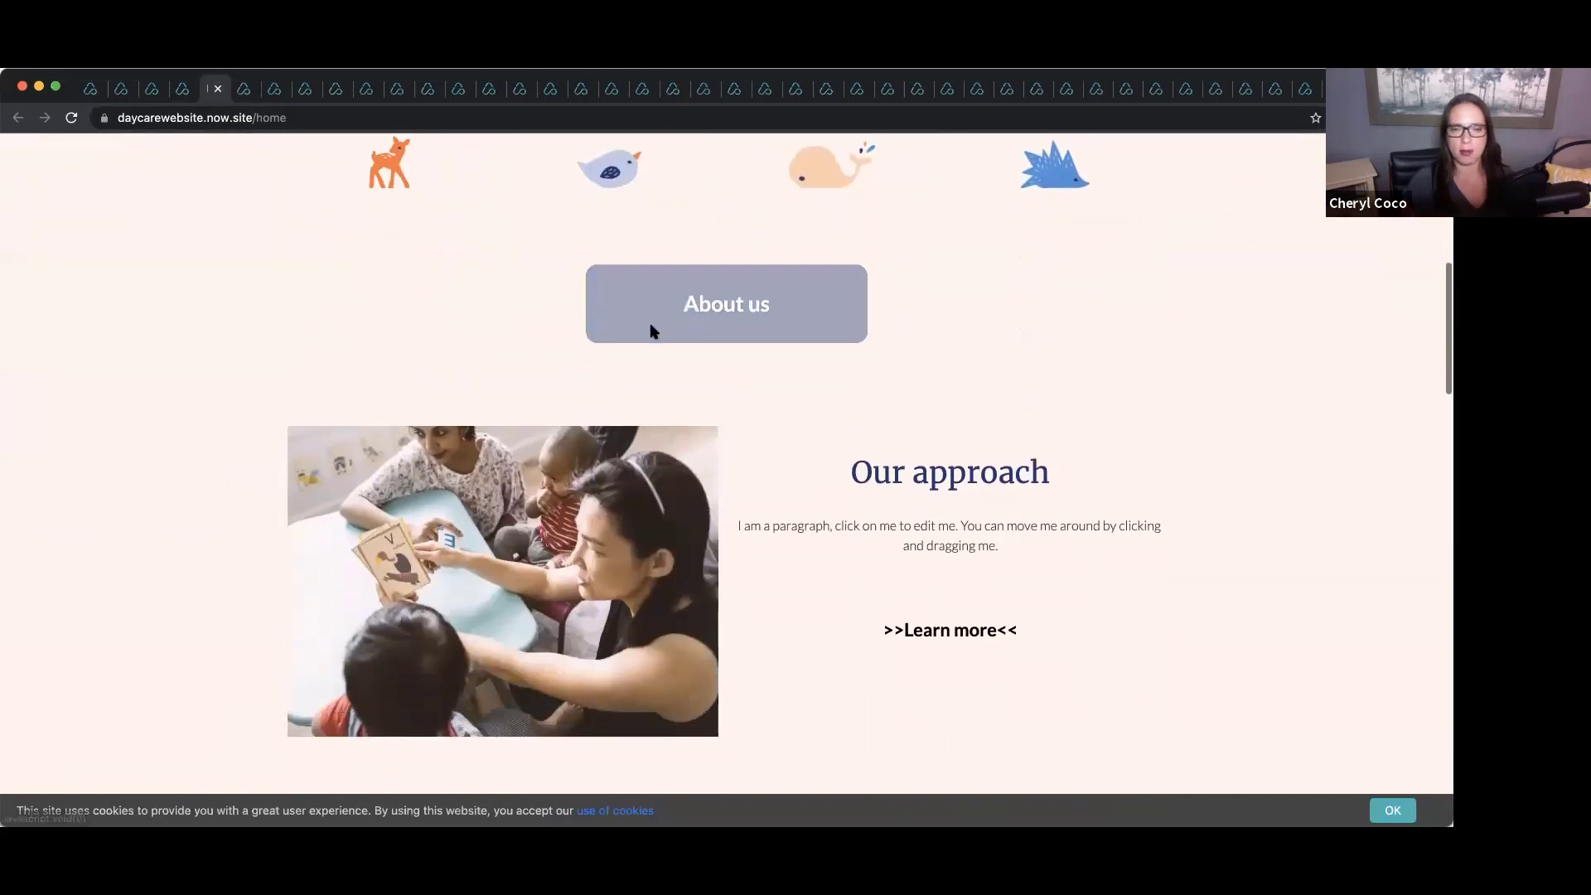
scroll(650, 332, "up", 8)
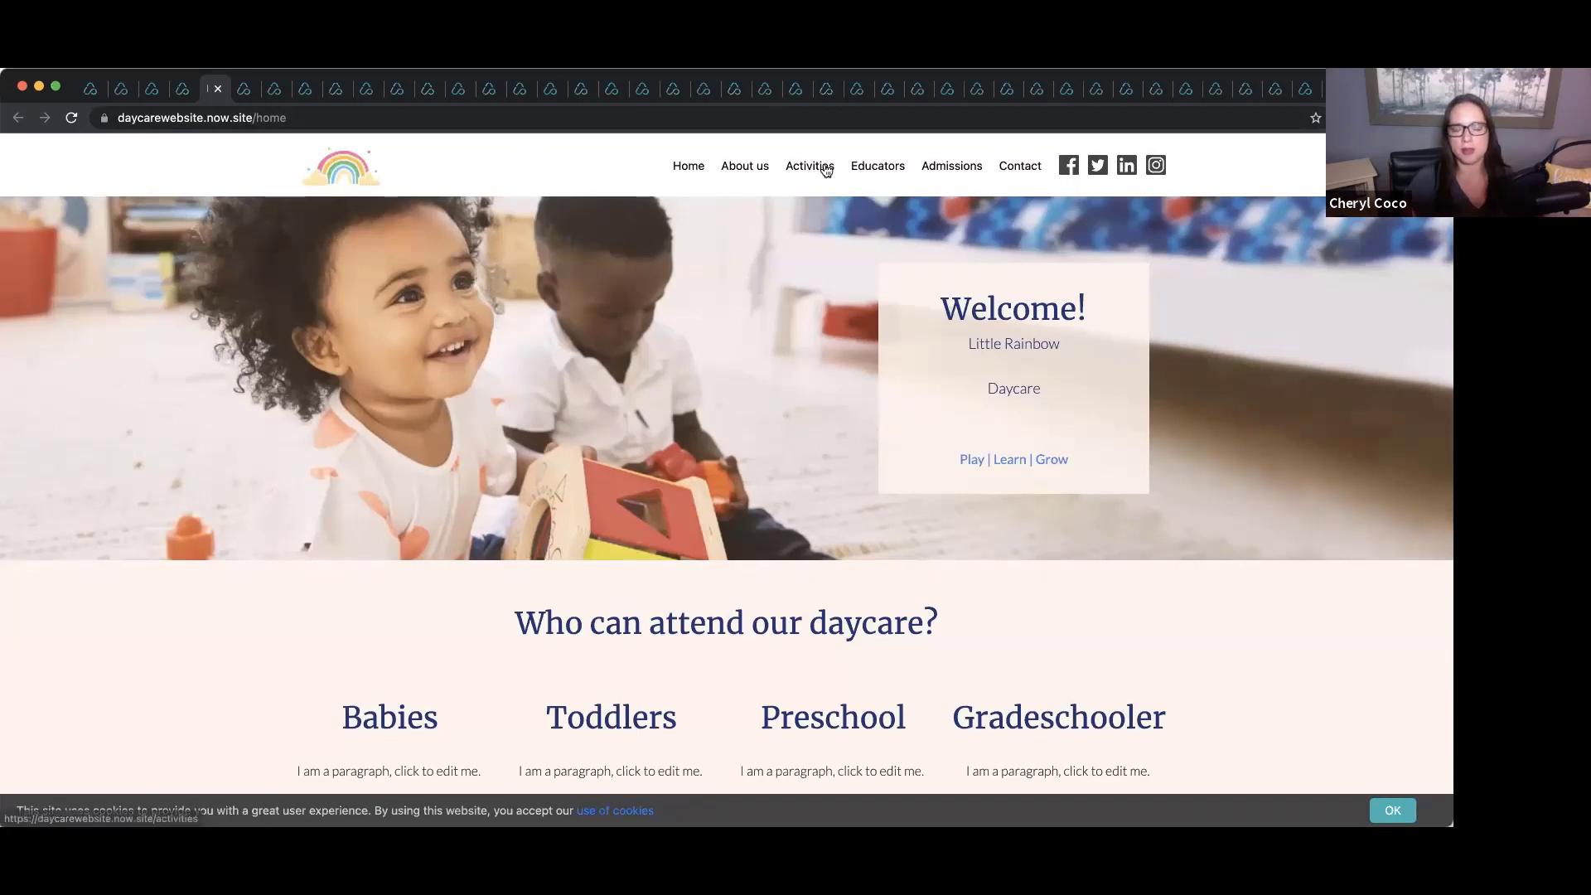
left_click(184, 89)
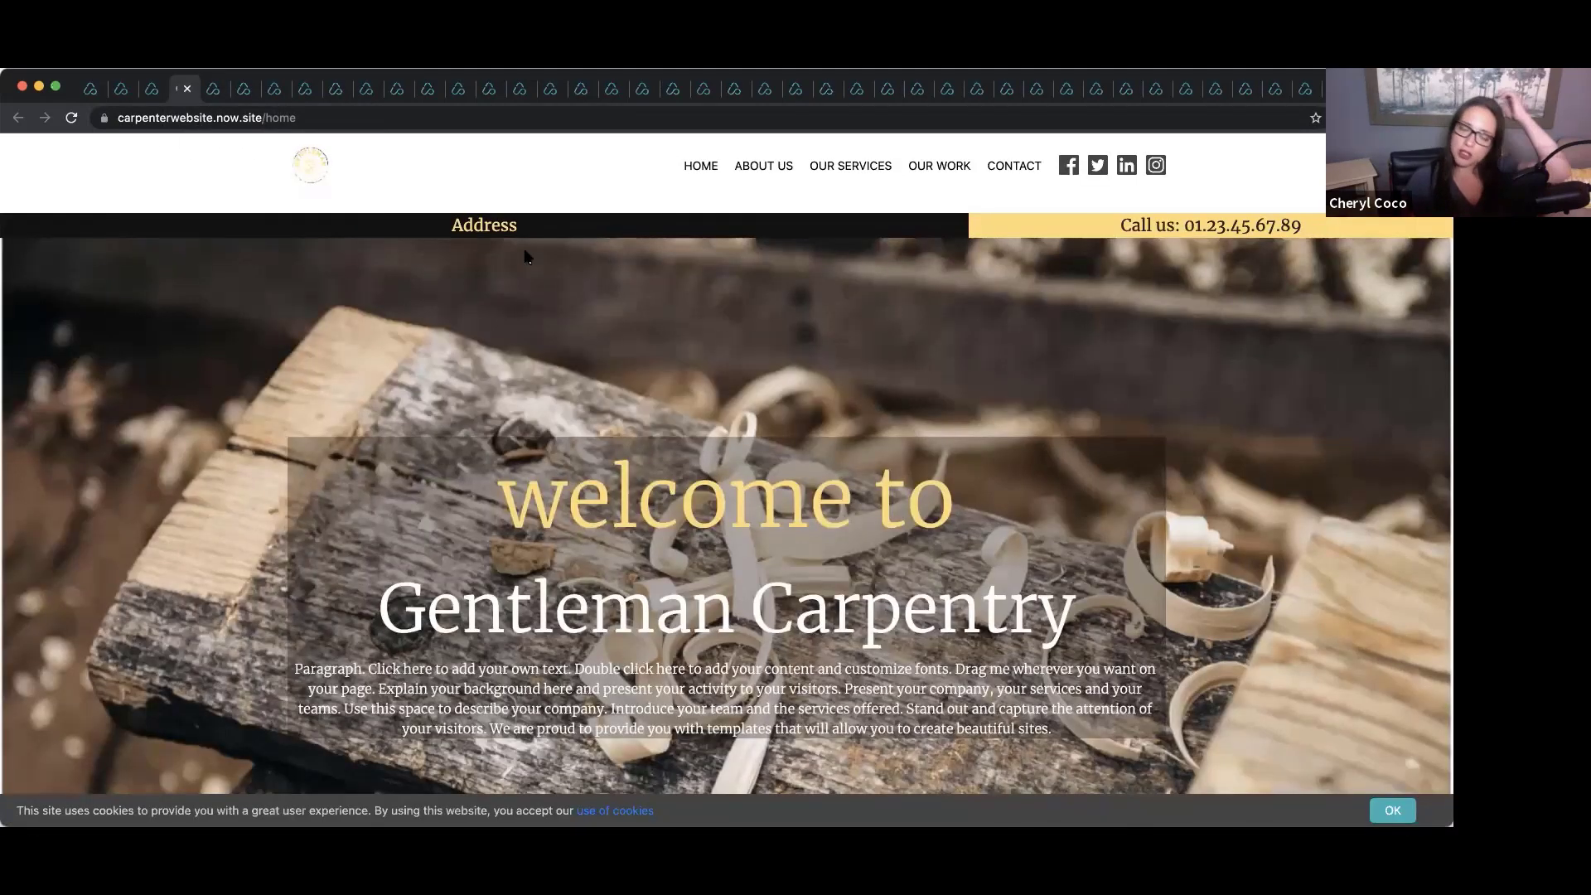
scroll(525, 256, "down", 10)
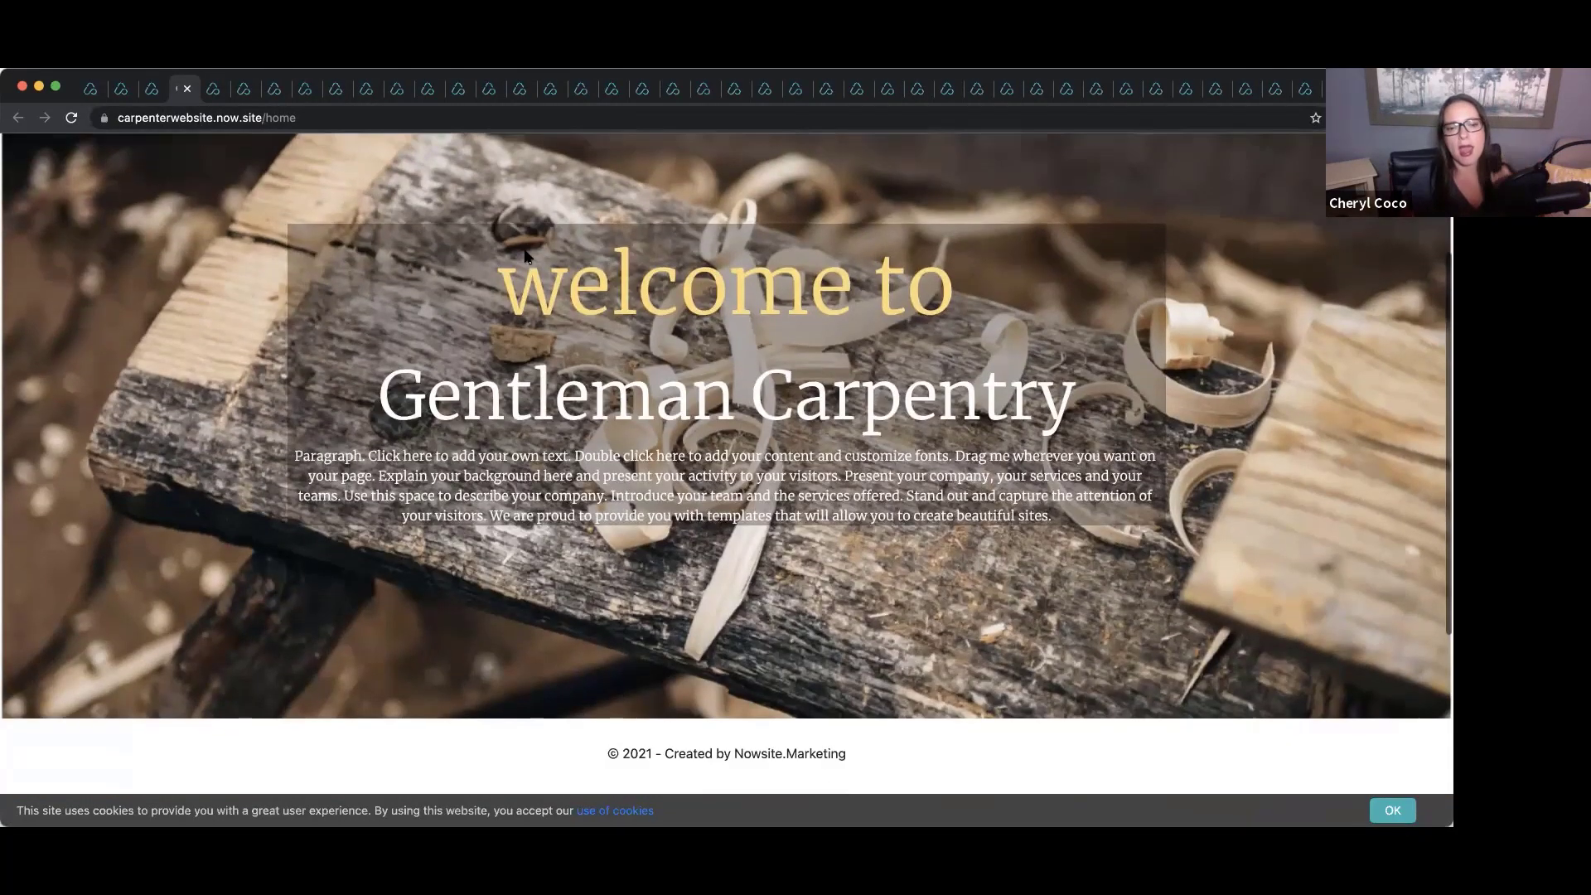
scroll(525, 256, "up", 8)
scroll(525, 255, "up", 2)
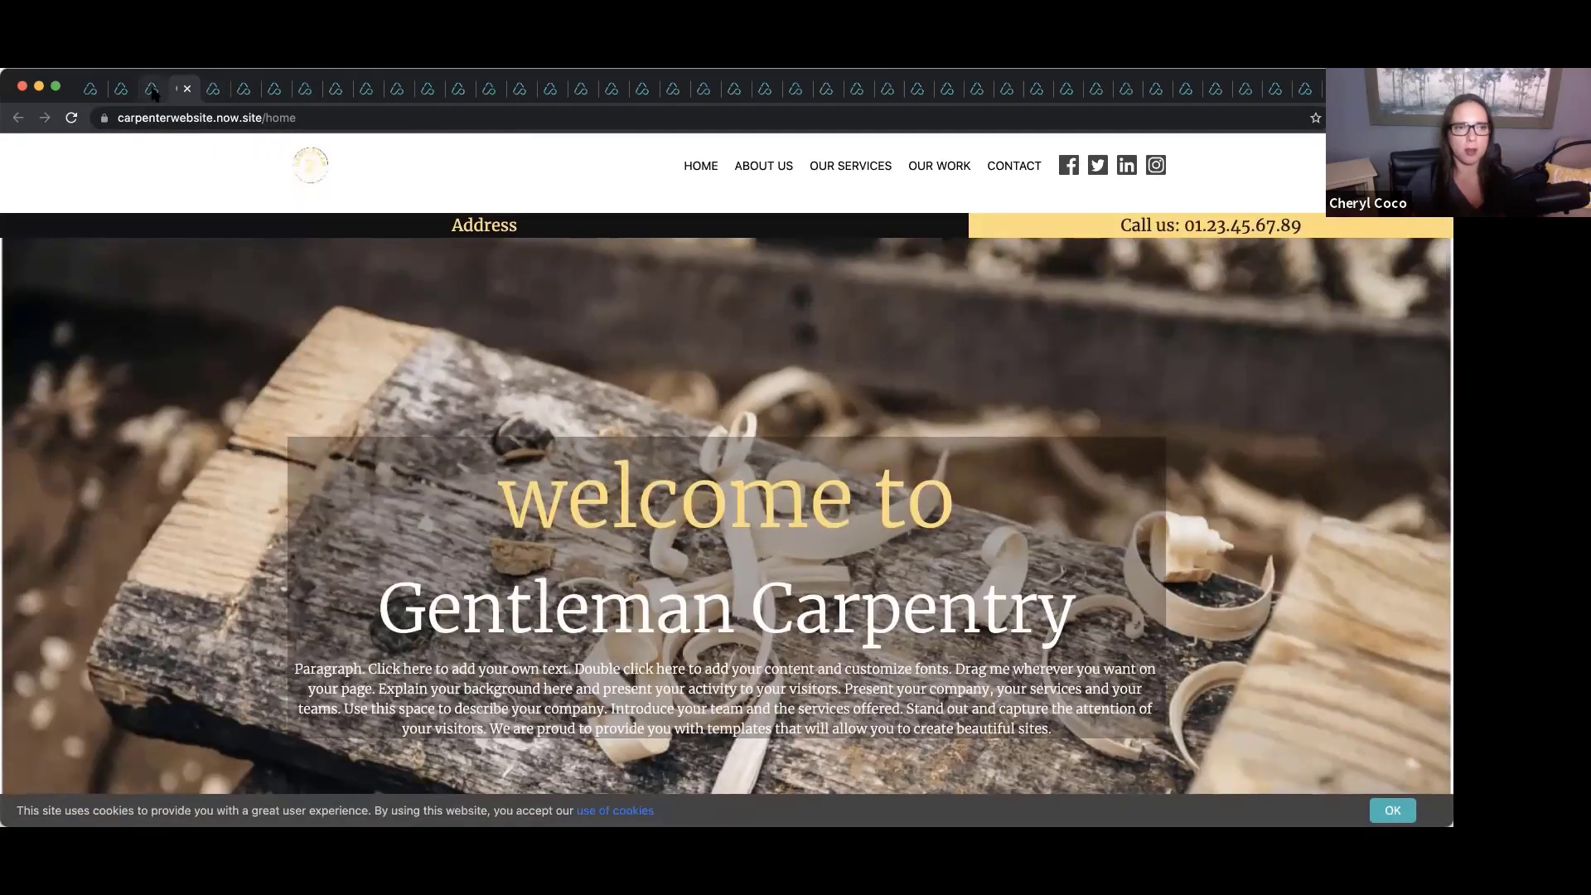
Revisit the Little Rainbow Daycare site, then scroll the cabinet maker template.
left_click(153, 90)
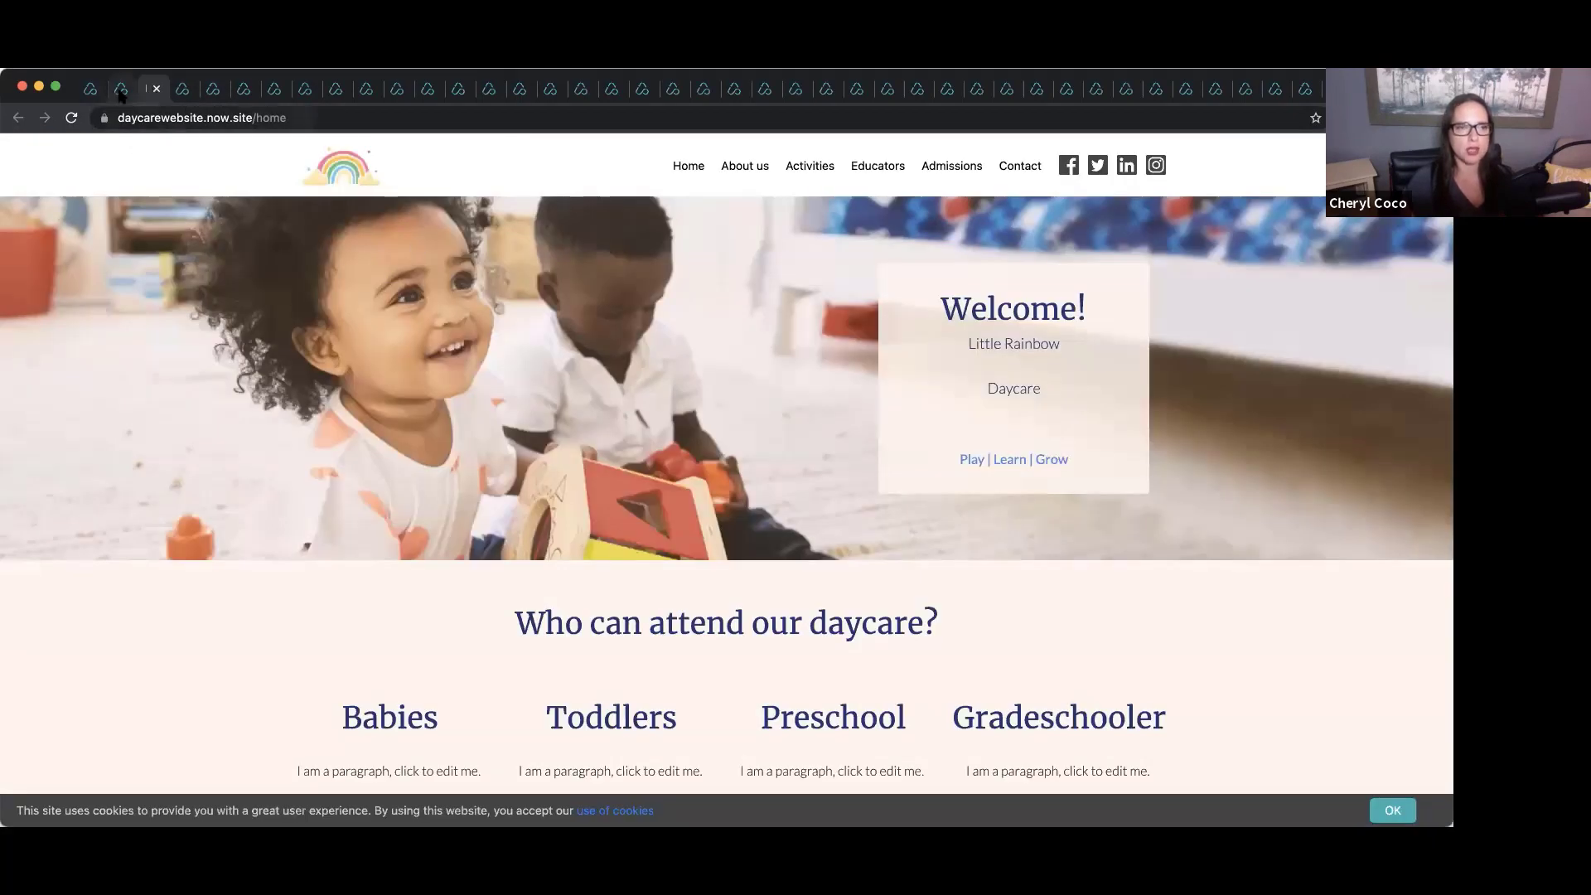
left_click(121, 92)
scroll(507, 203, "down", 8)
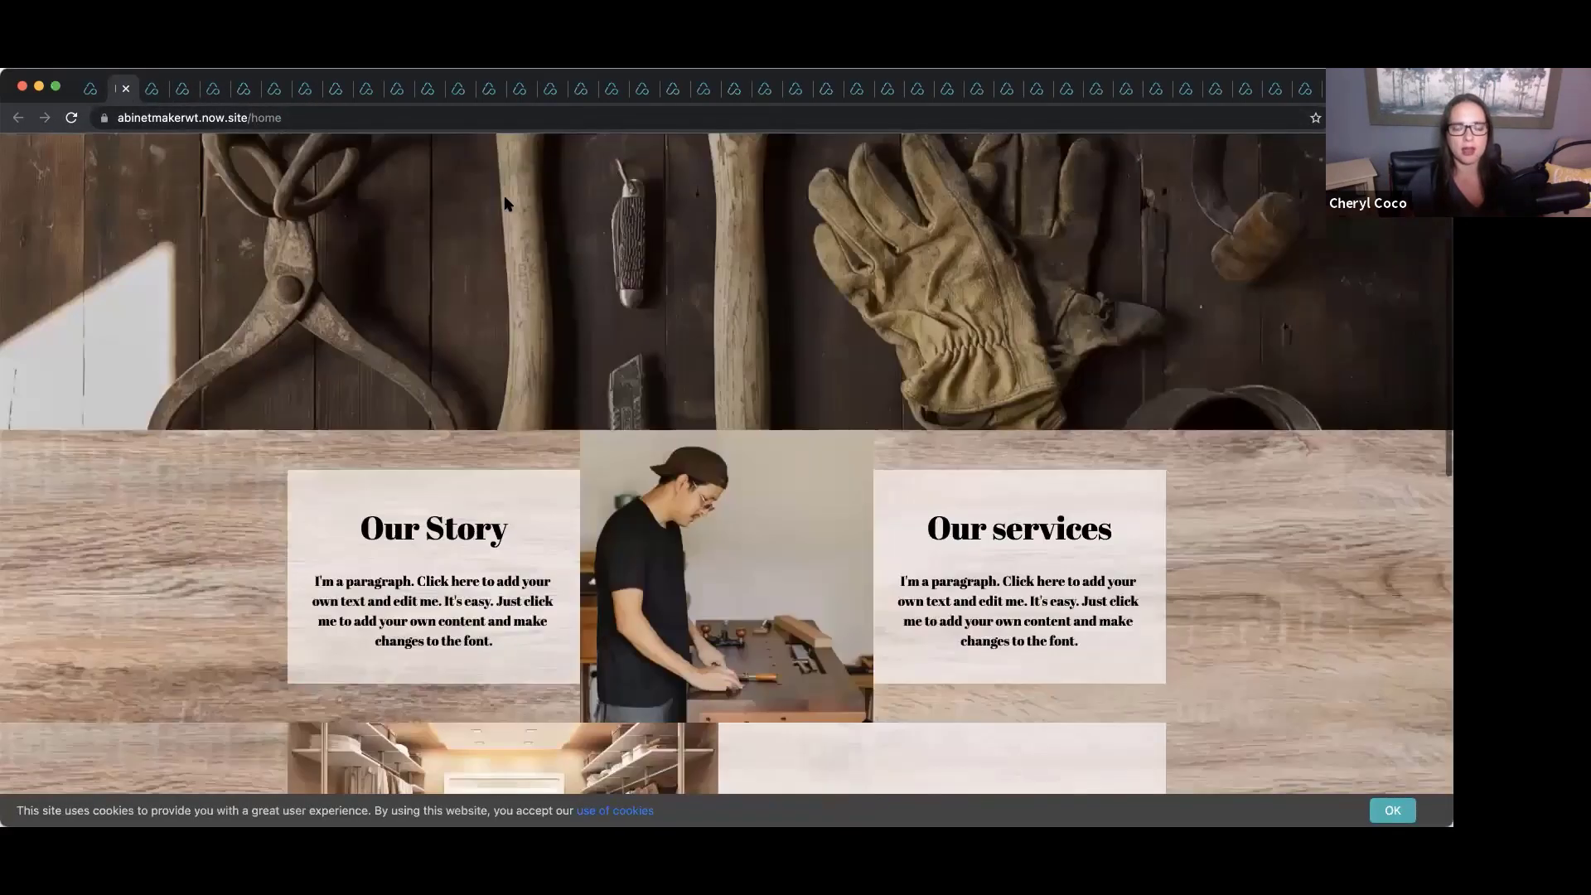
scroll(507, 203, "down", 3)
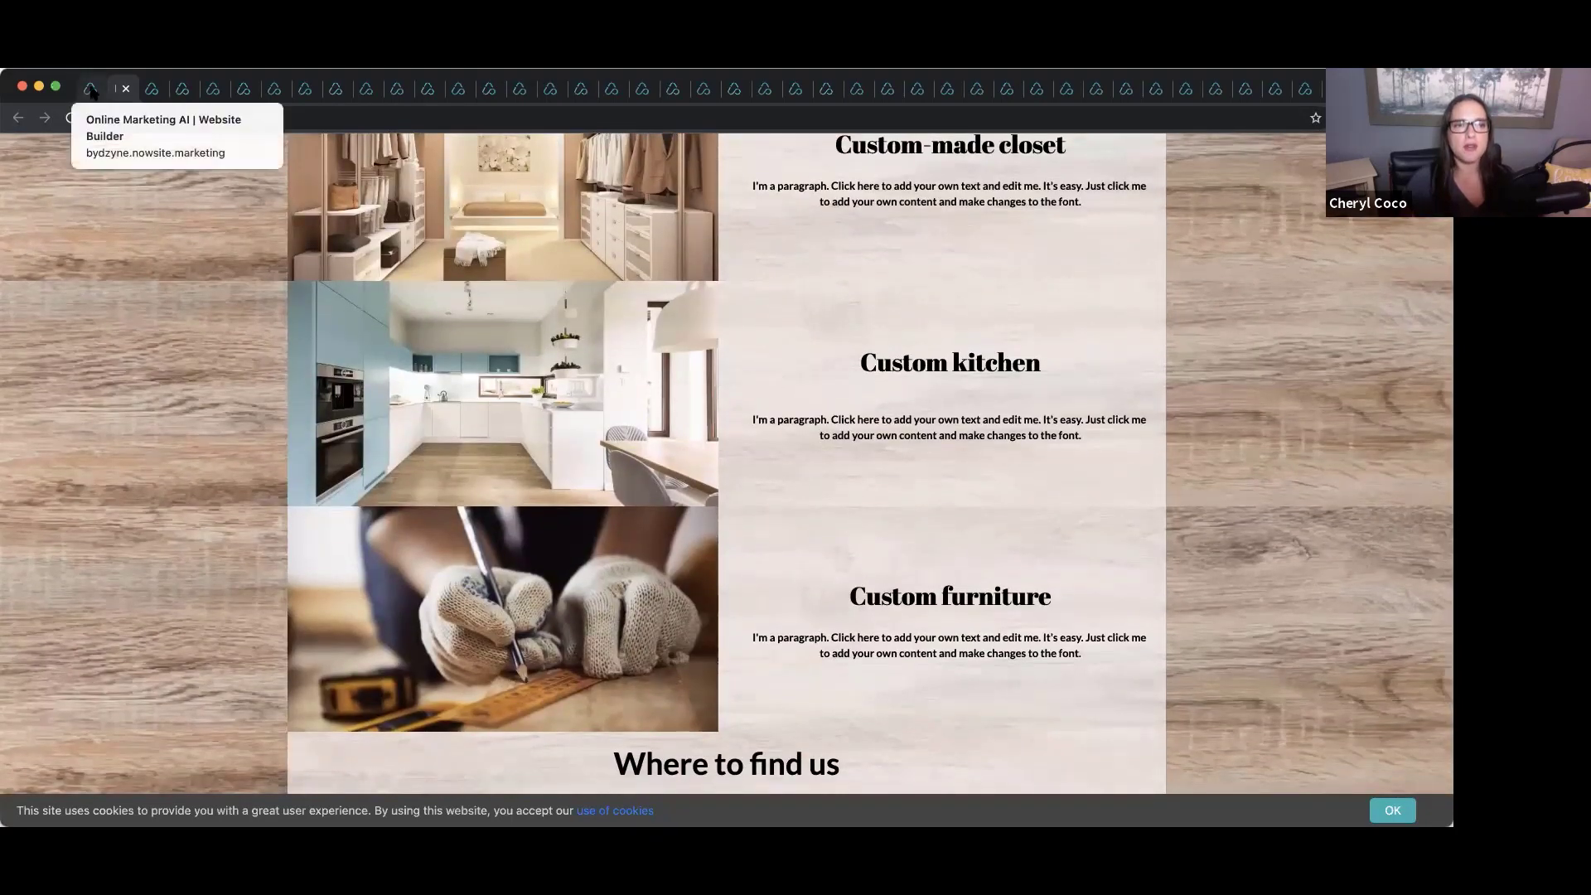
From the Insite dashboard, open Team Content listing the OMA Websites & Funnels templates.
left_click(91, 89)
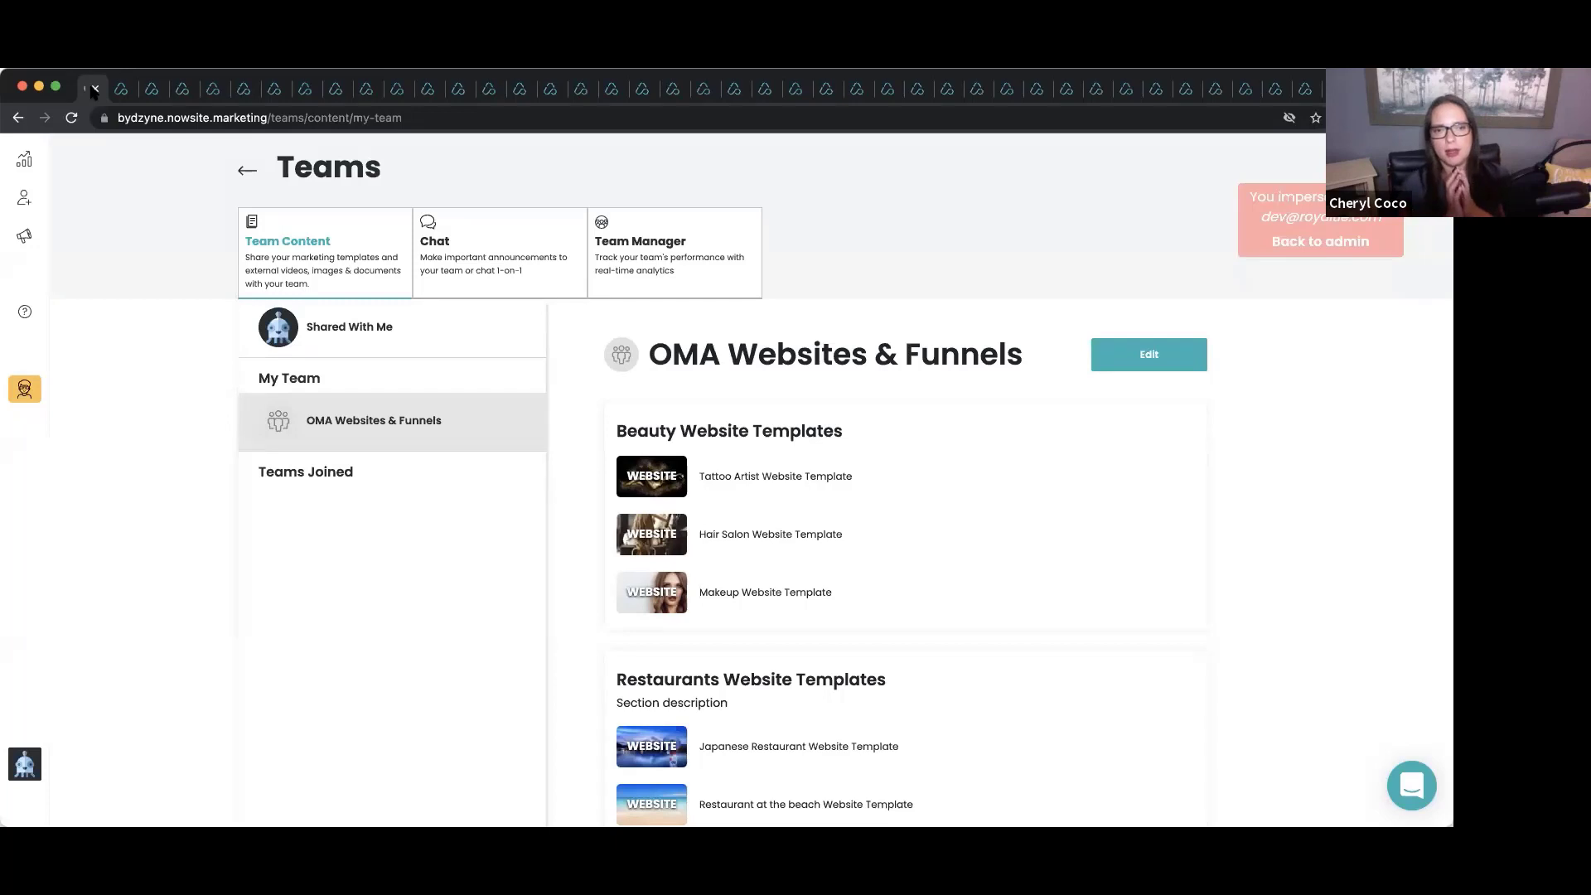
left_click(25, 161)
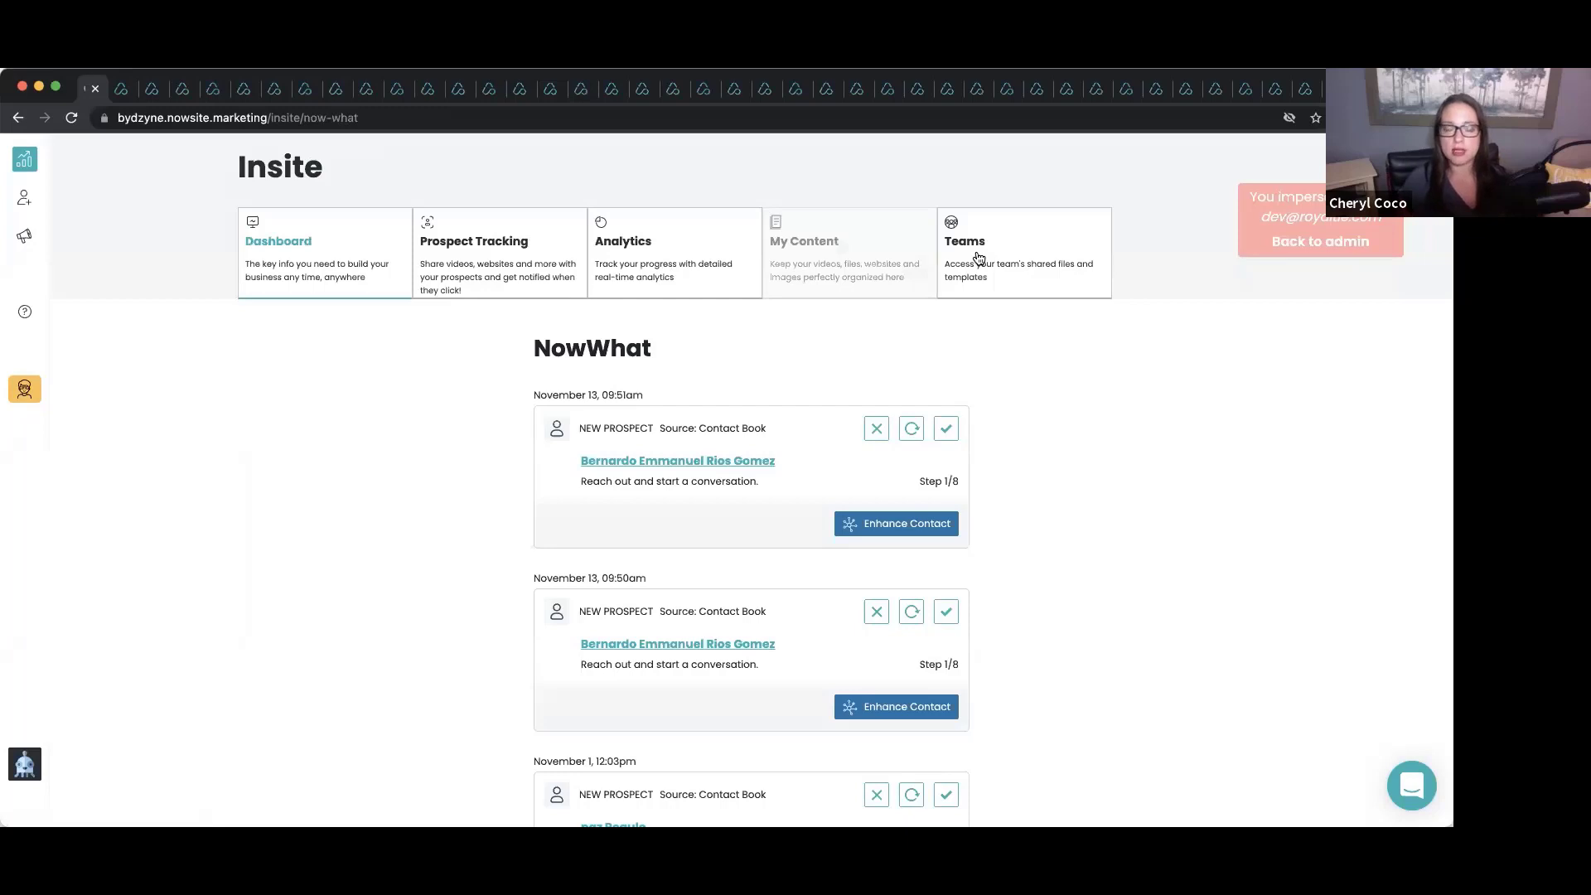
left_click(979, 258)
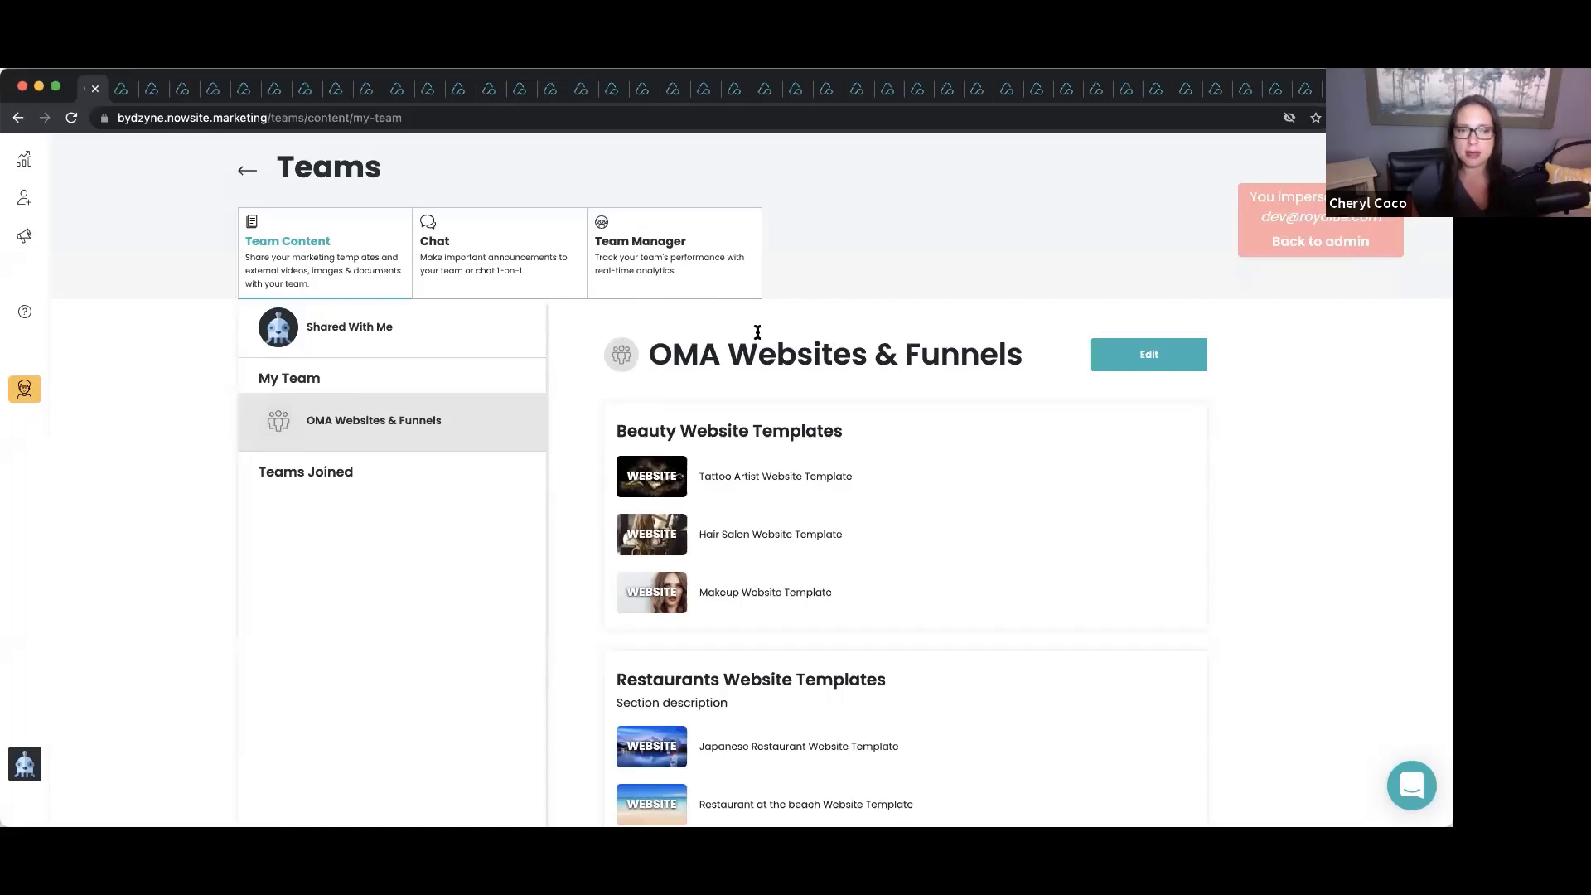
left_click(640, 240)
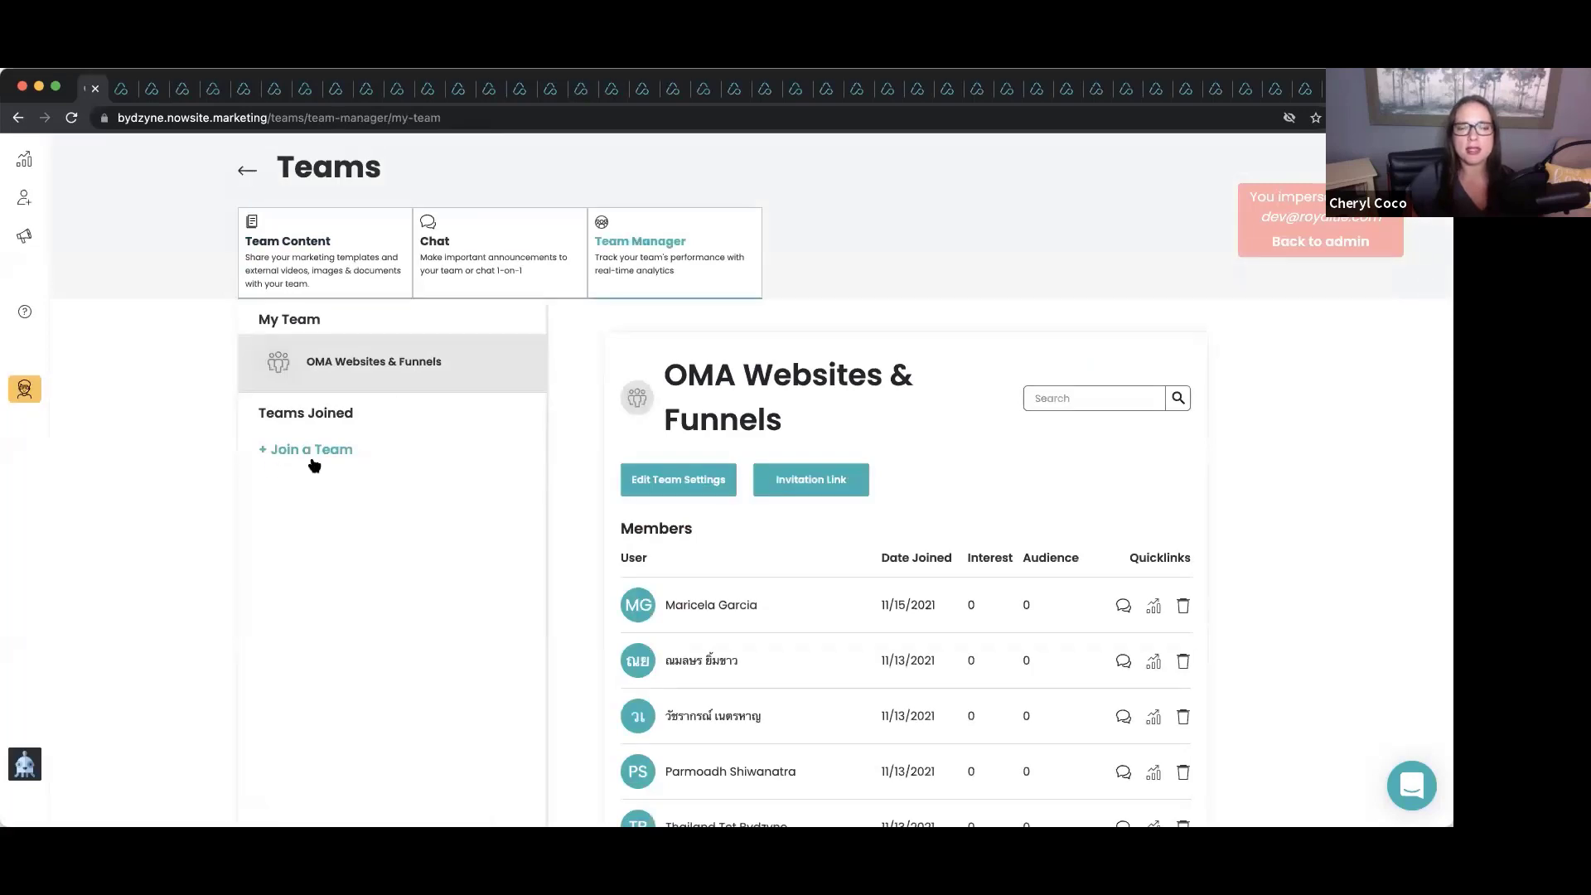
scroll(631, 470, "down", 10)
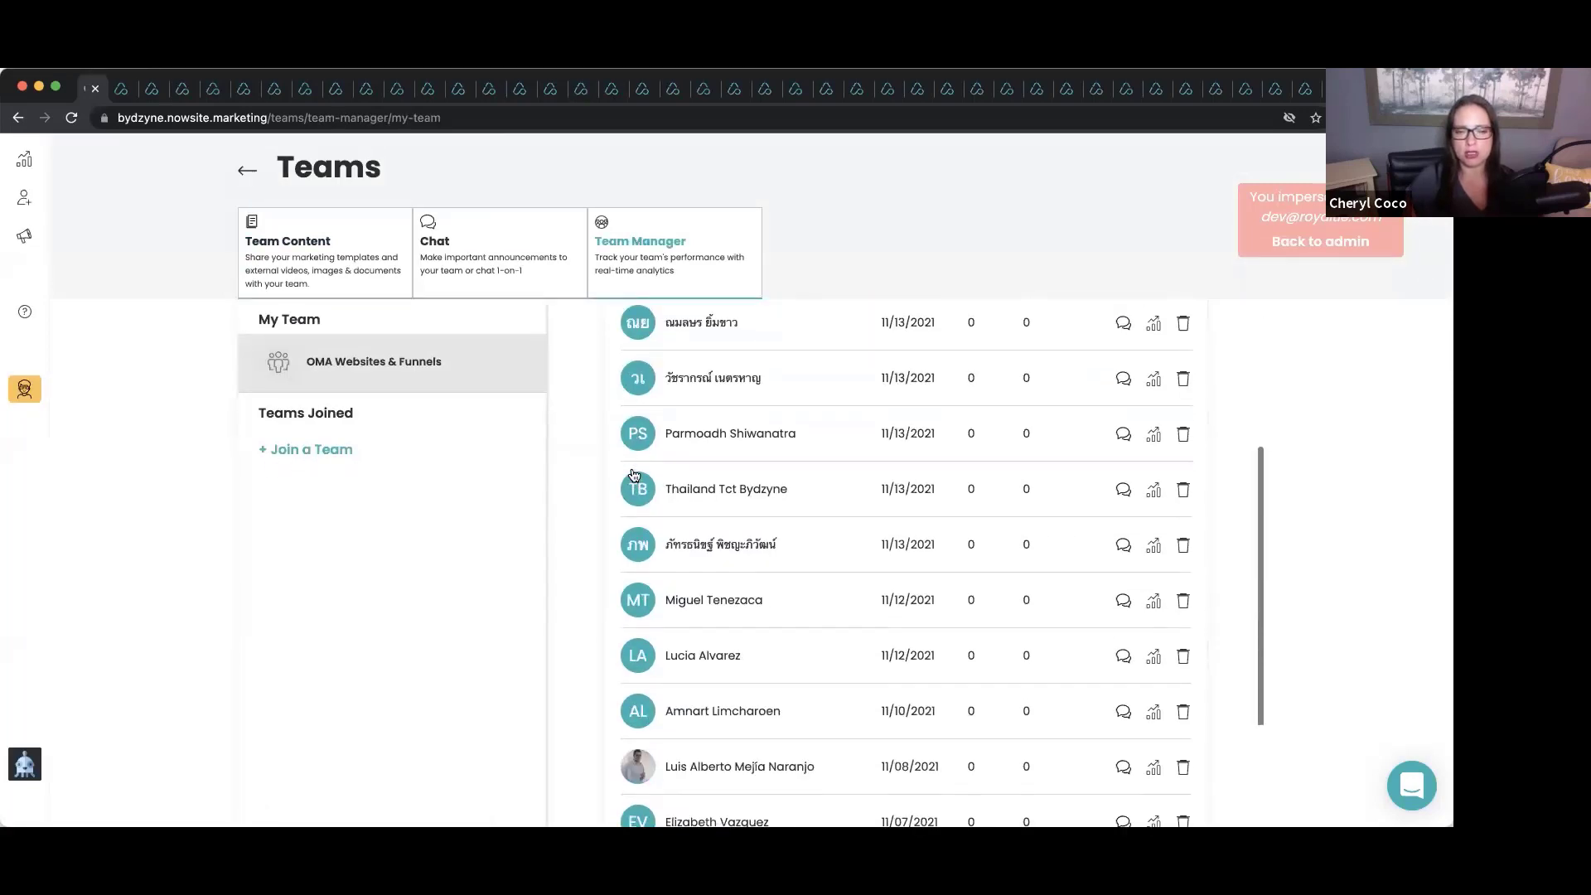
scroll(632, 470, "down", 2)
scroll(631, 470, "up", 12)
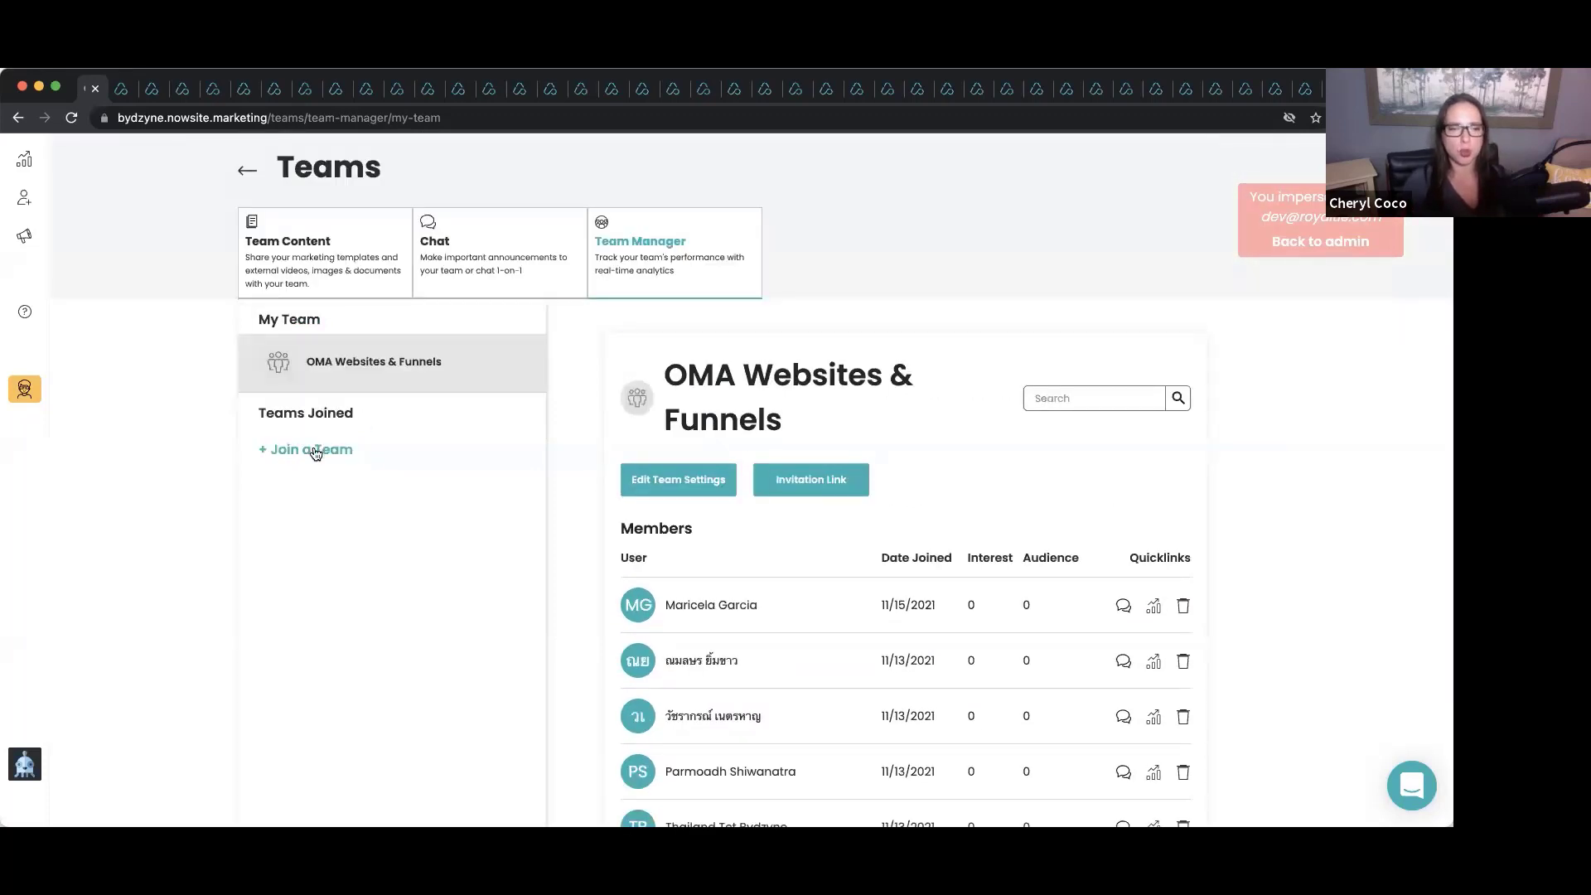
left_click(315, 451)
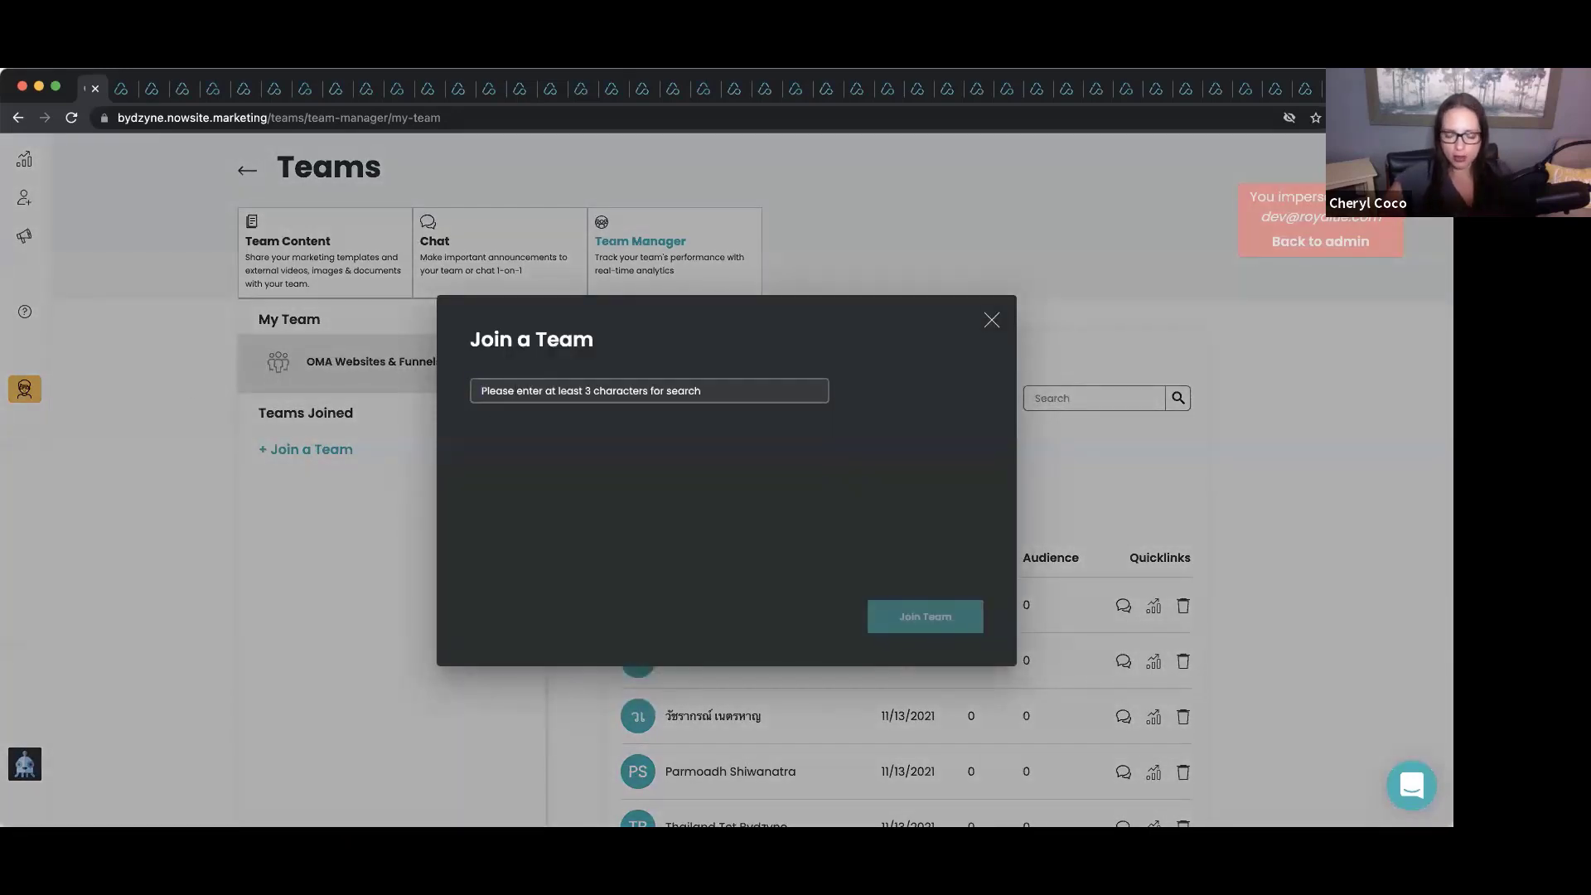
type("Oma websites")
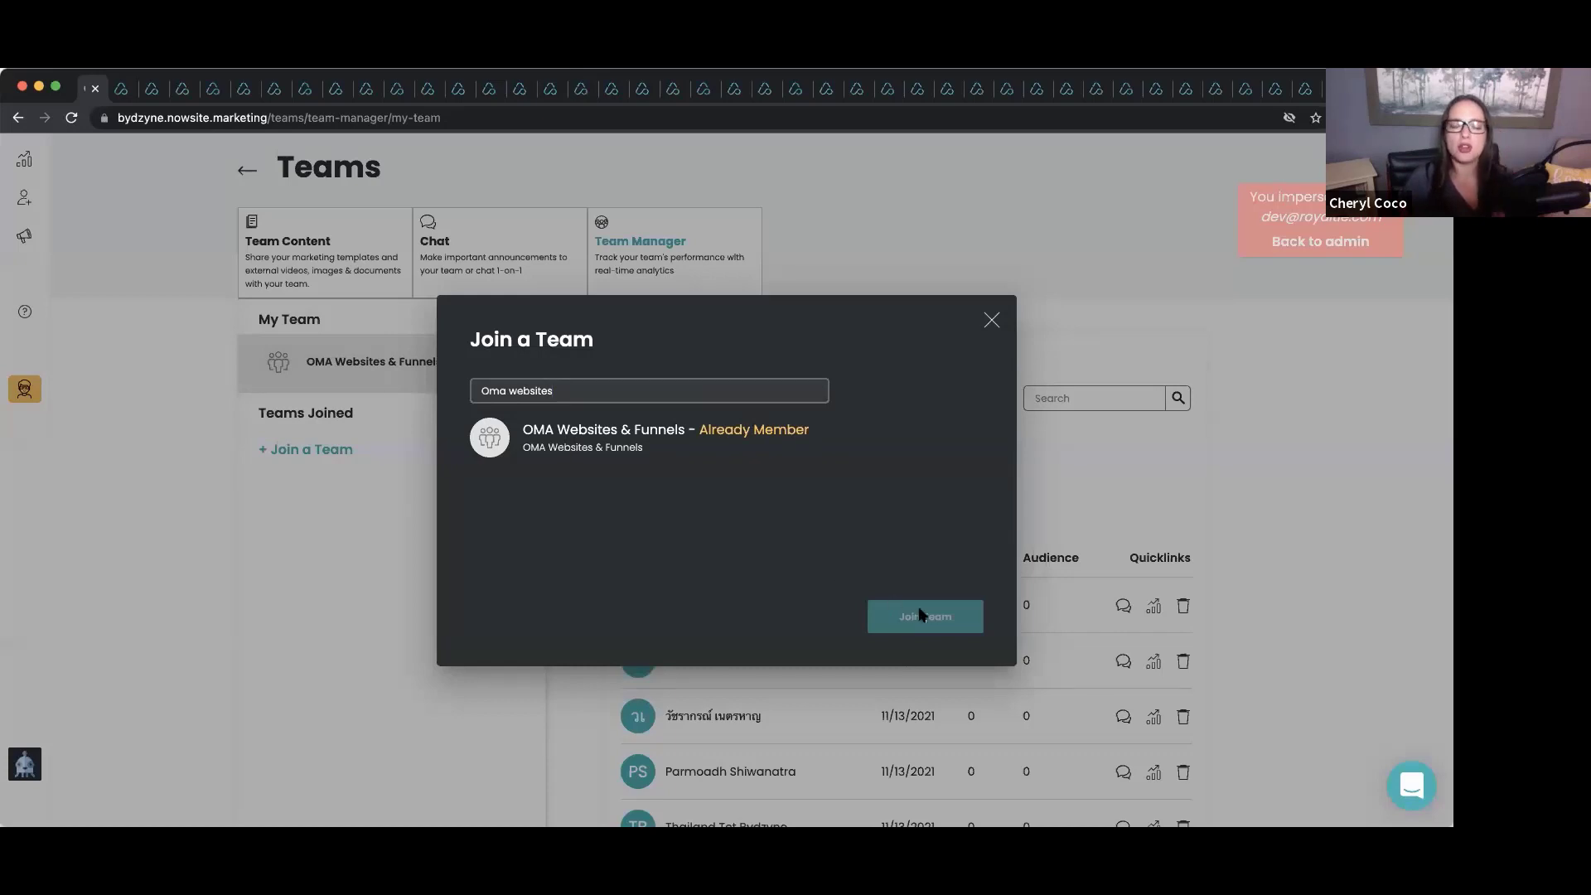
left_click(992, 319)
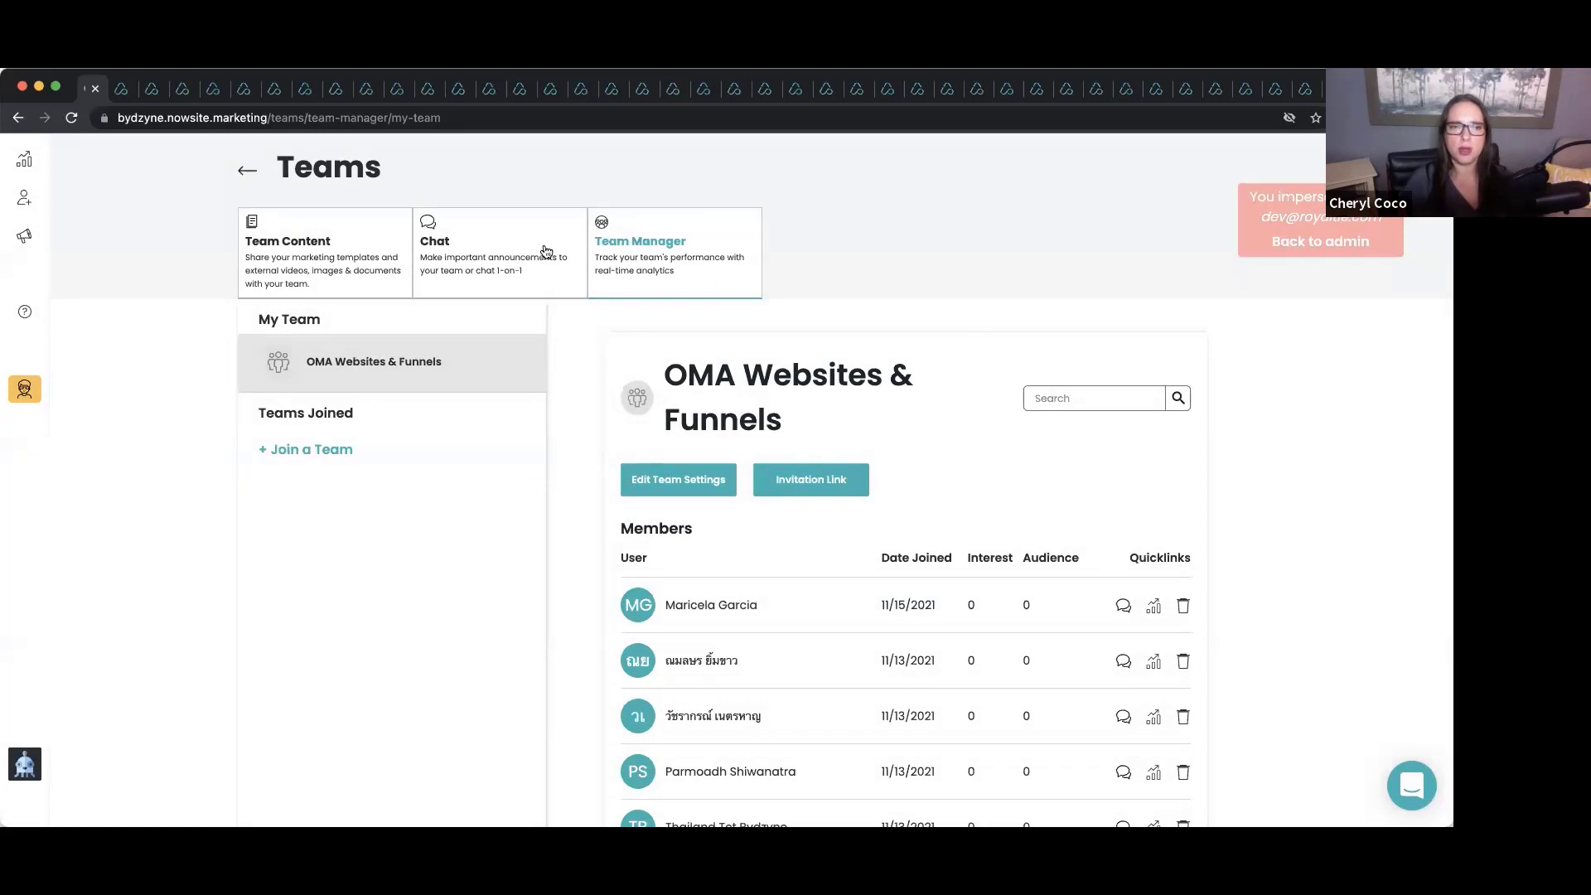
left_click(329, 265)
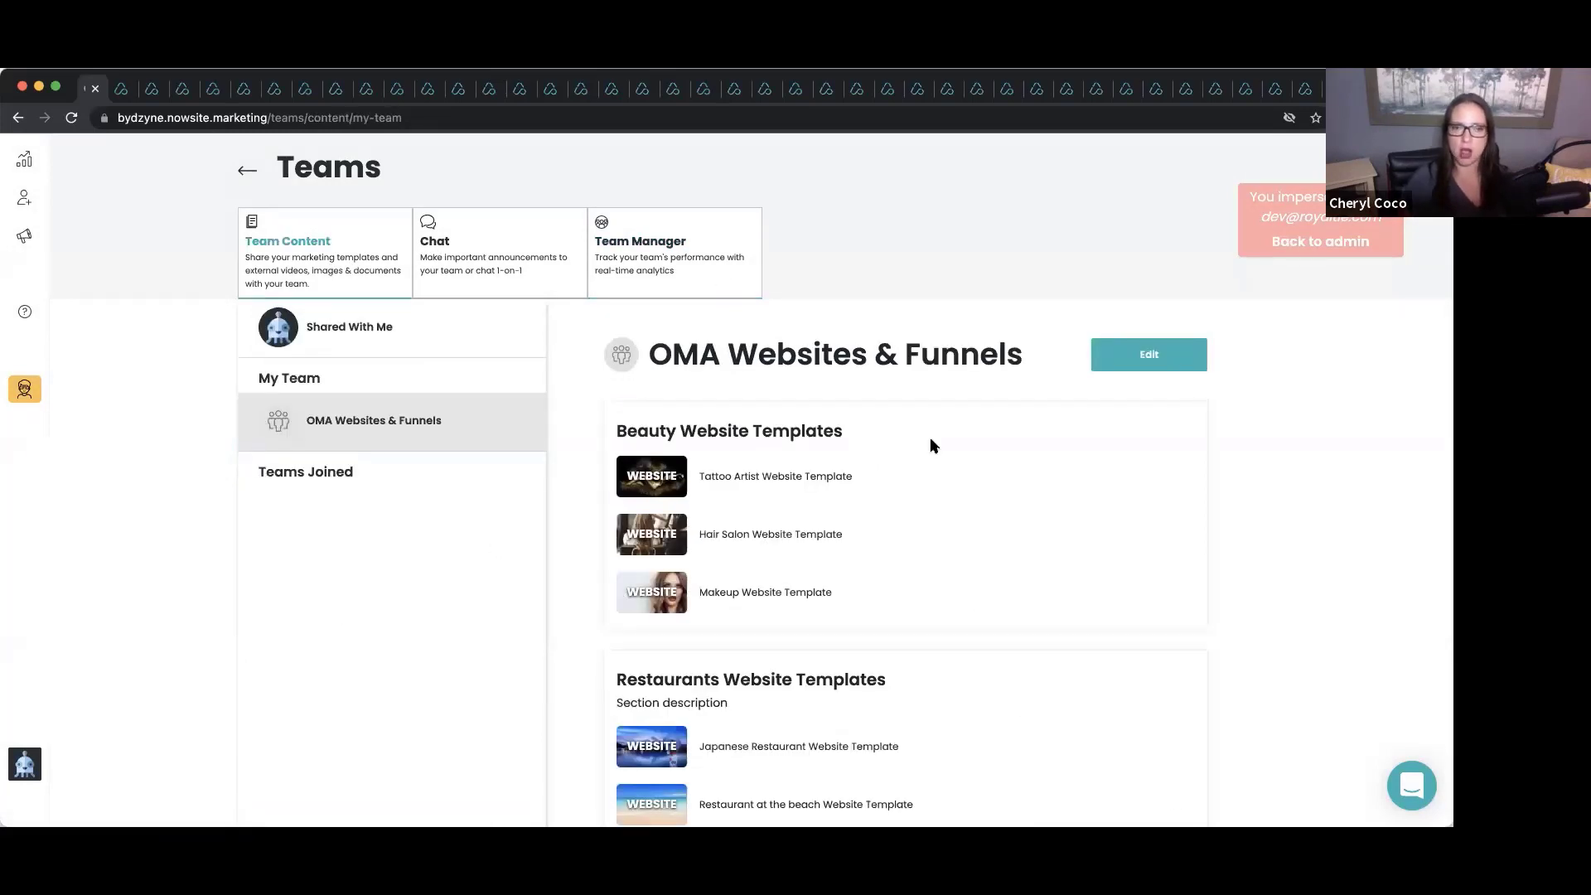
scroll(932, 447, "down", 1)
scroll(933, 447, "up", 1)
scroll(934, 448, "down", 2)
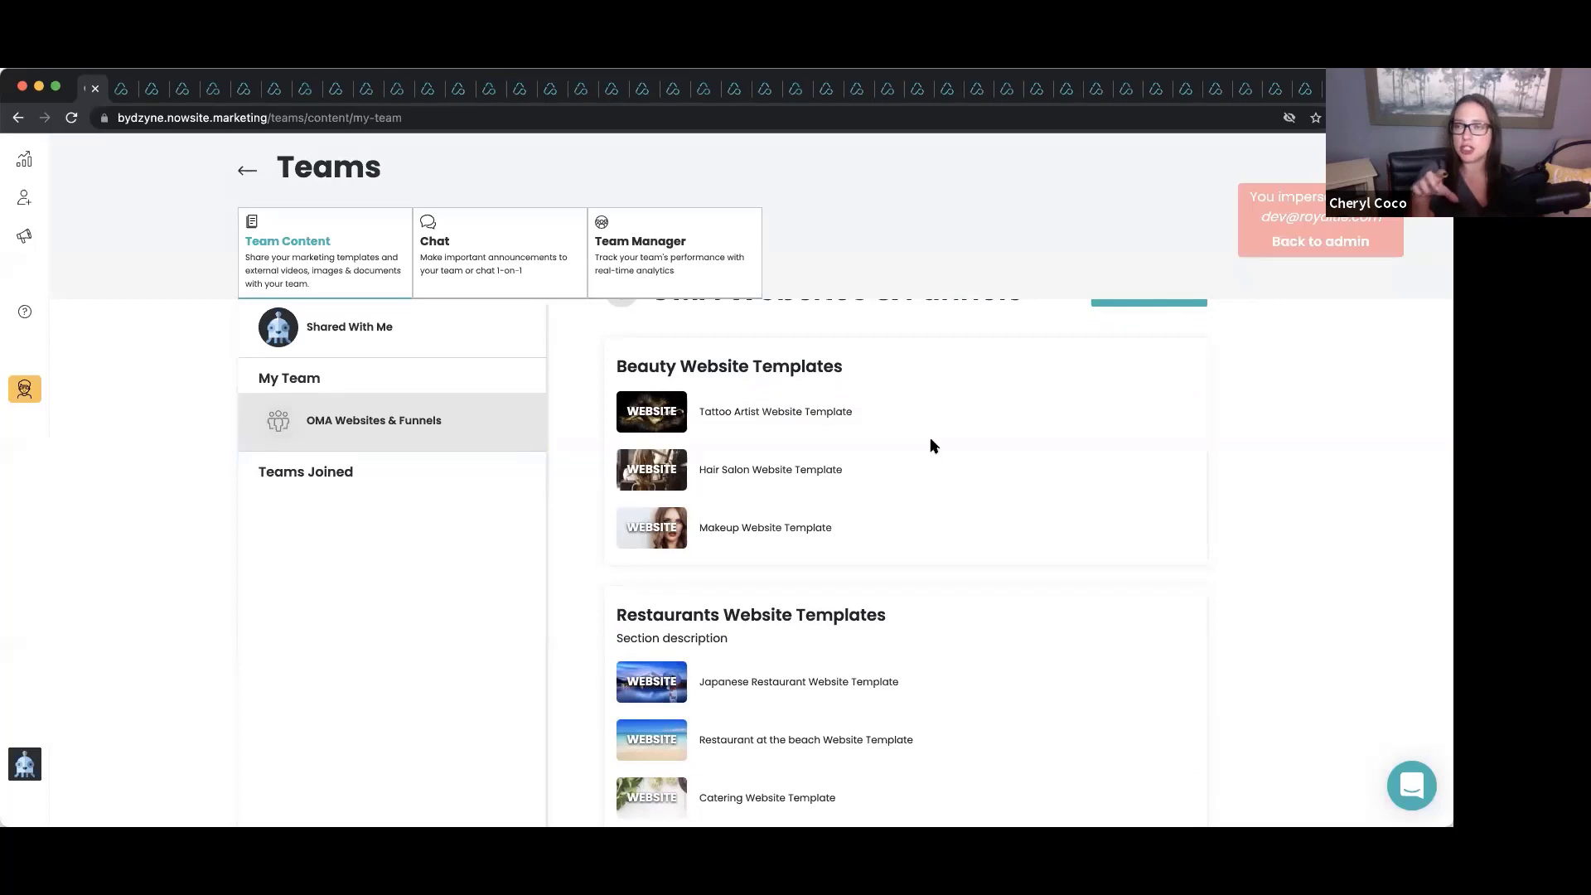
scroll(932, 447, "down", 10)
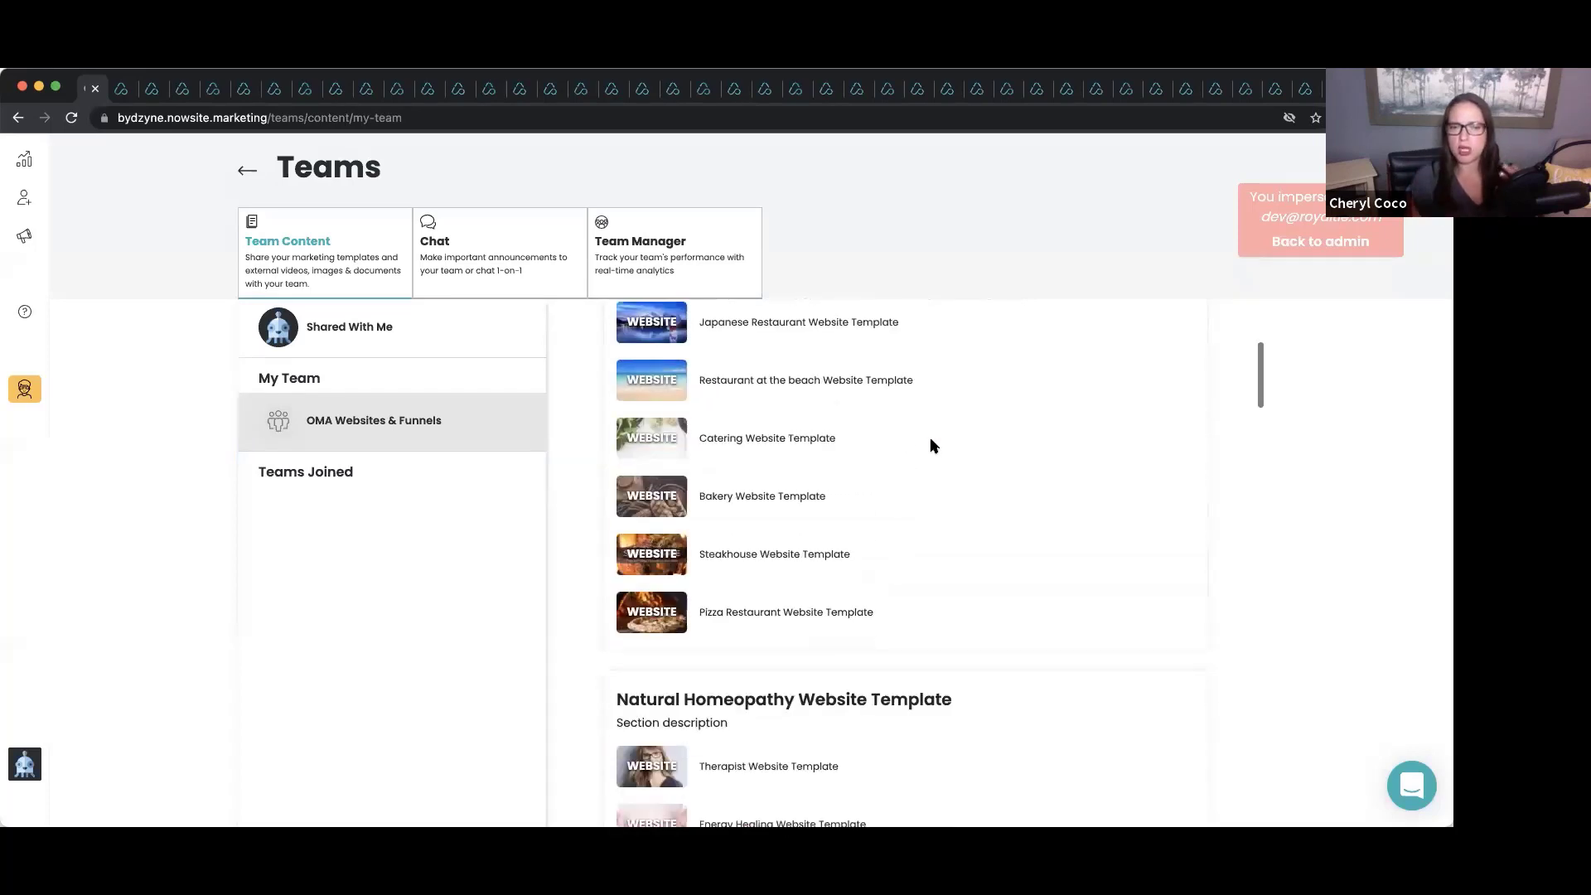
scroll(934, 447, "down", 2)
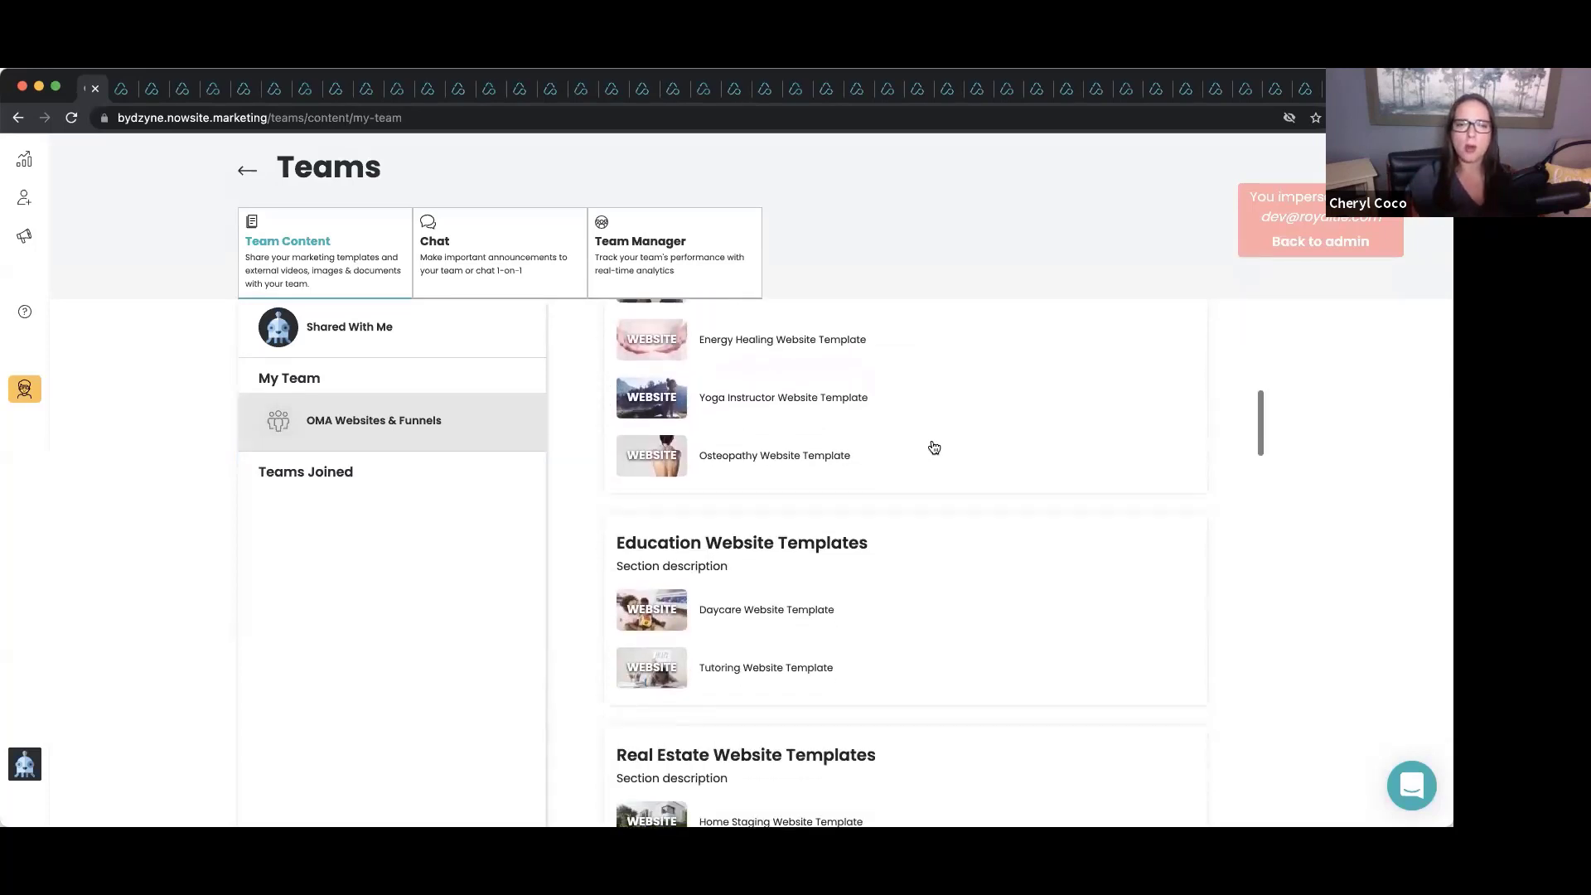
scroll(934, 447, "up", 3)
scroll(934, 448, "down", 4)
scroll(935, 447, "down", 8)
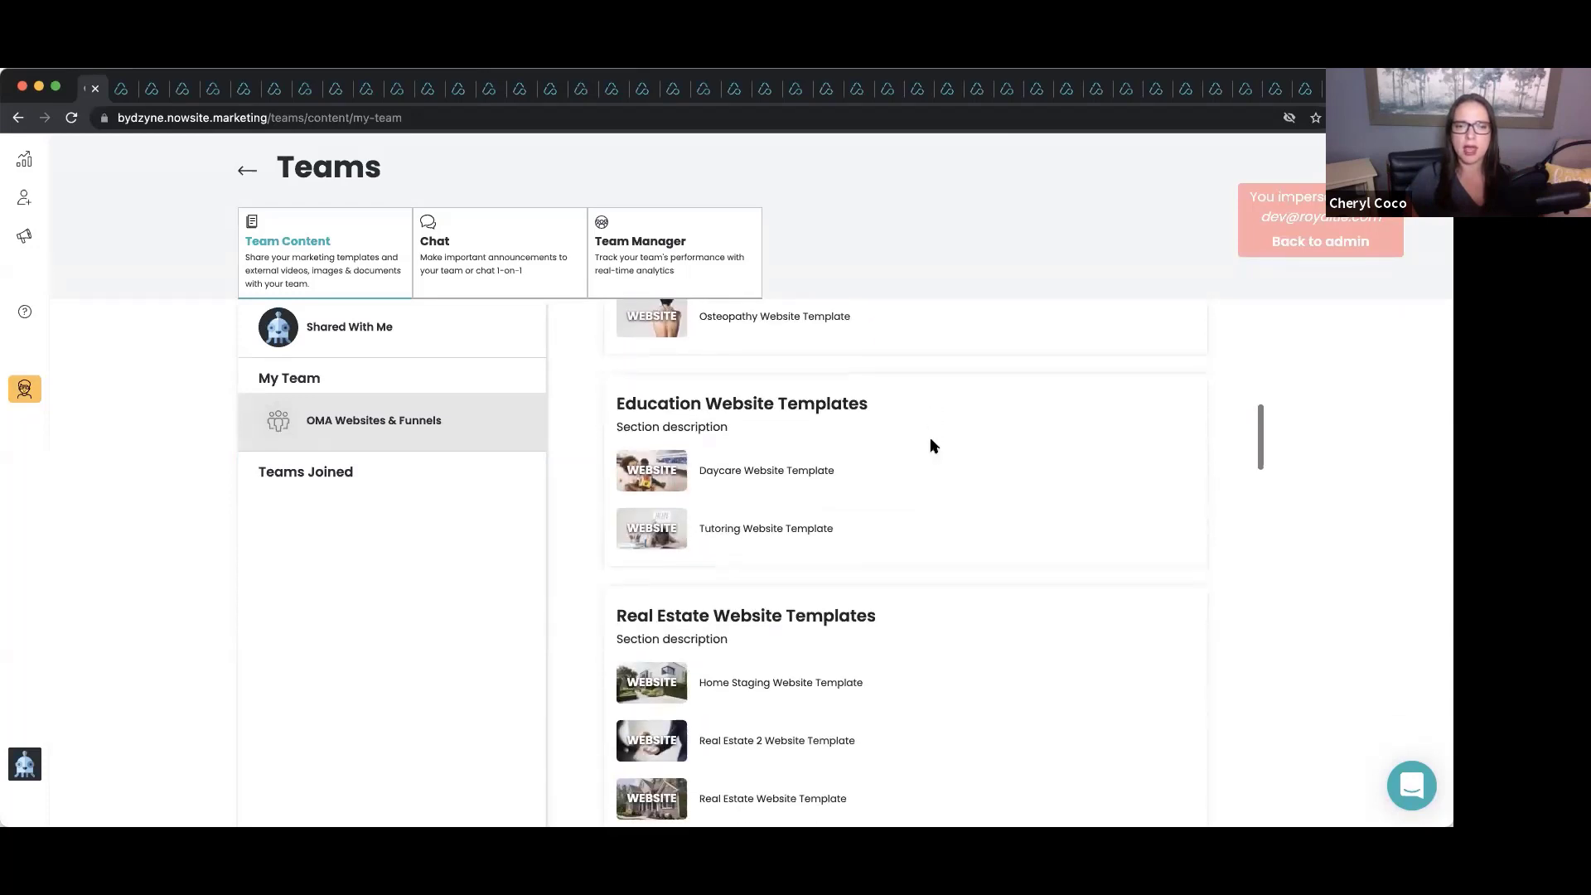
scroll(934, 447, "down", 4)
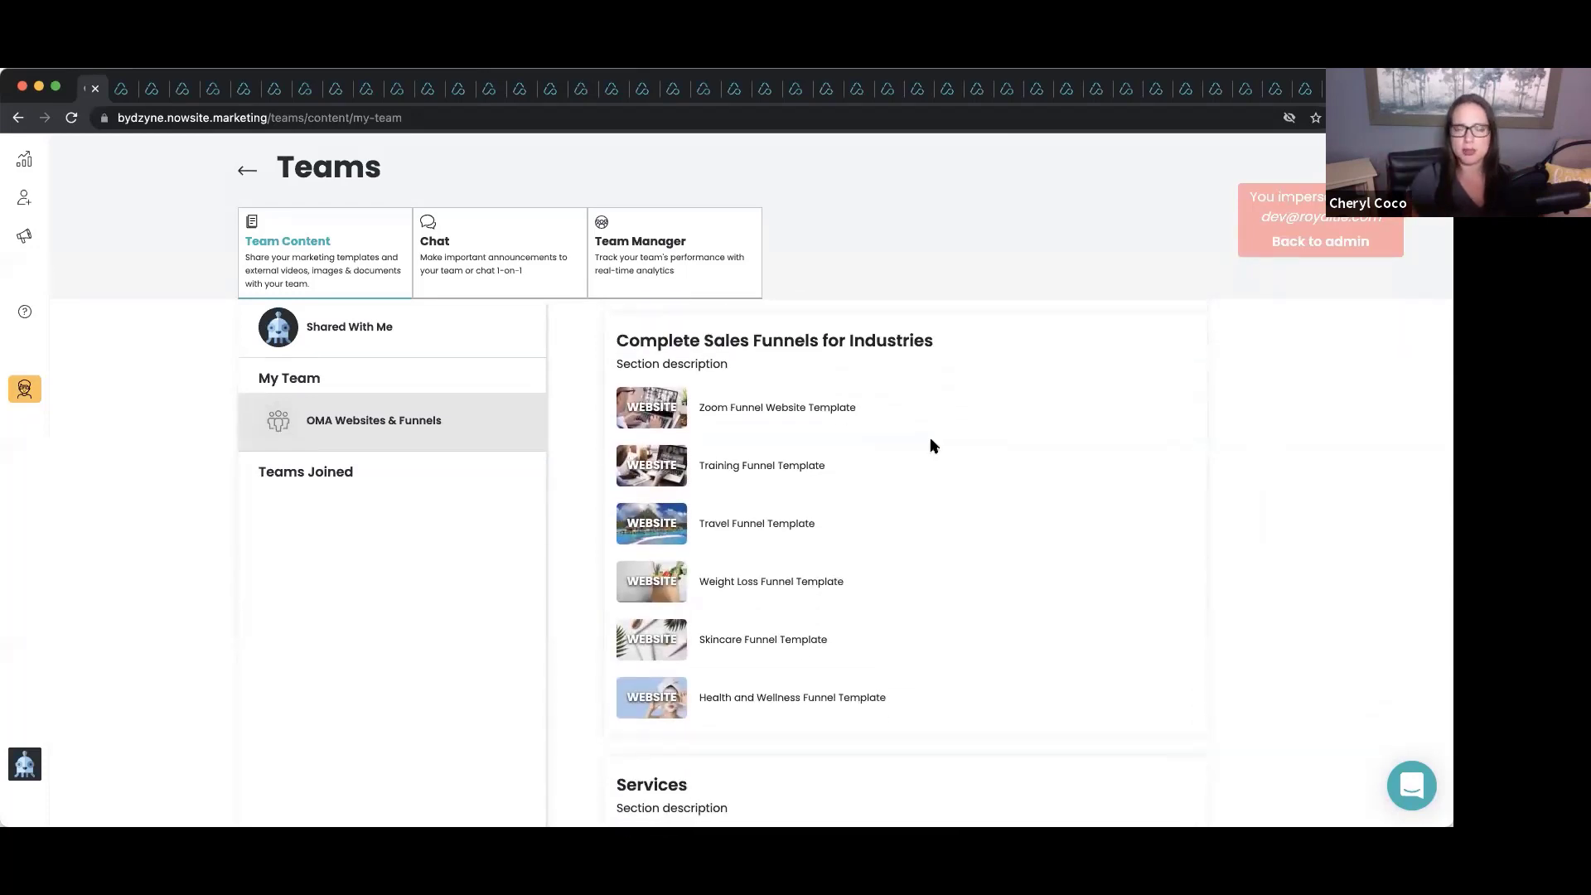
scroll(934, 447, "down", 5)
scroll(934, 447, "down", 5)
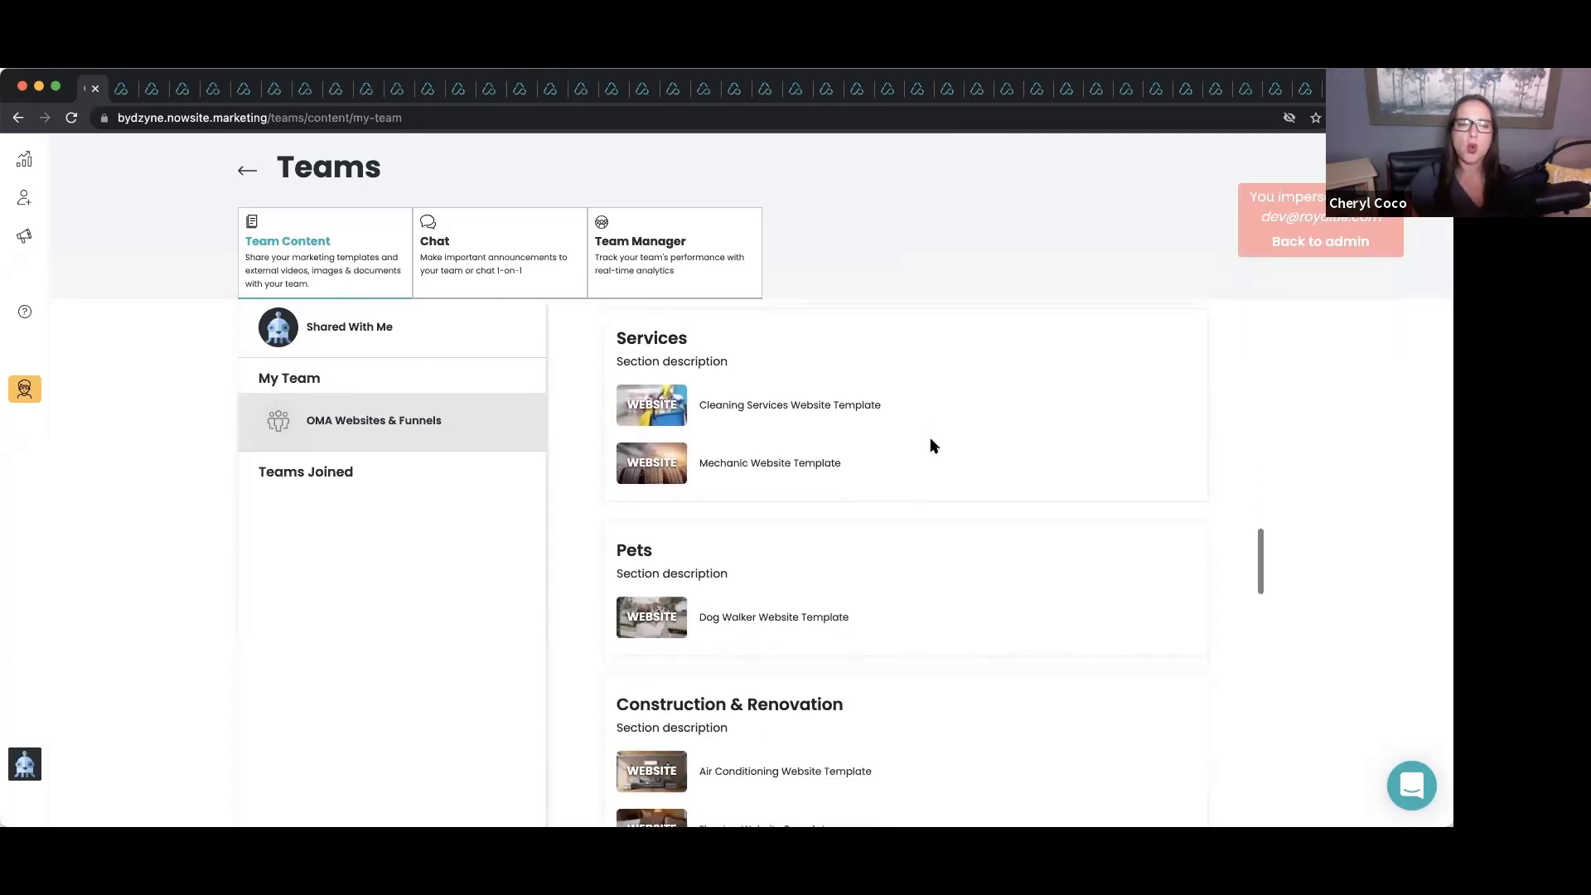
scroll(934, 448, "down", 7)
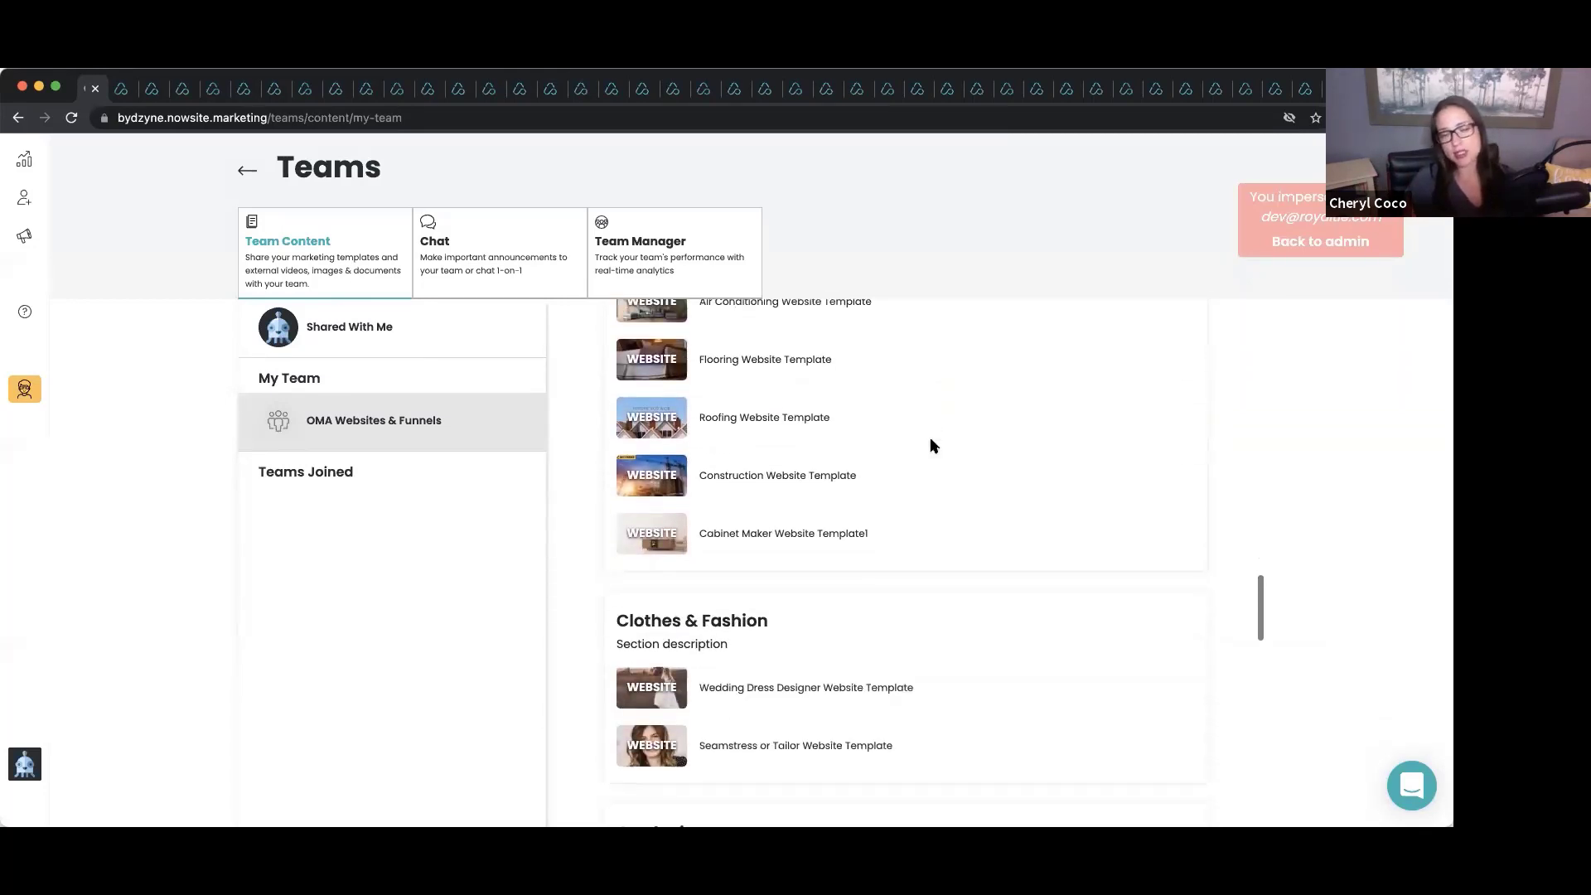
scroll(935, 446, "down", 1)
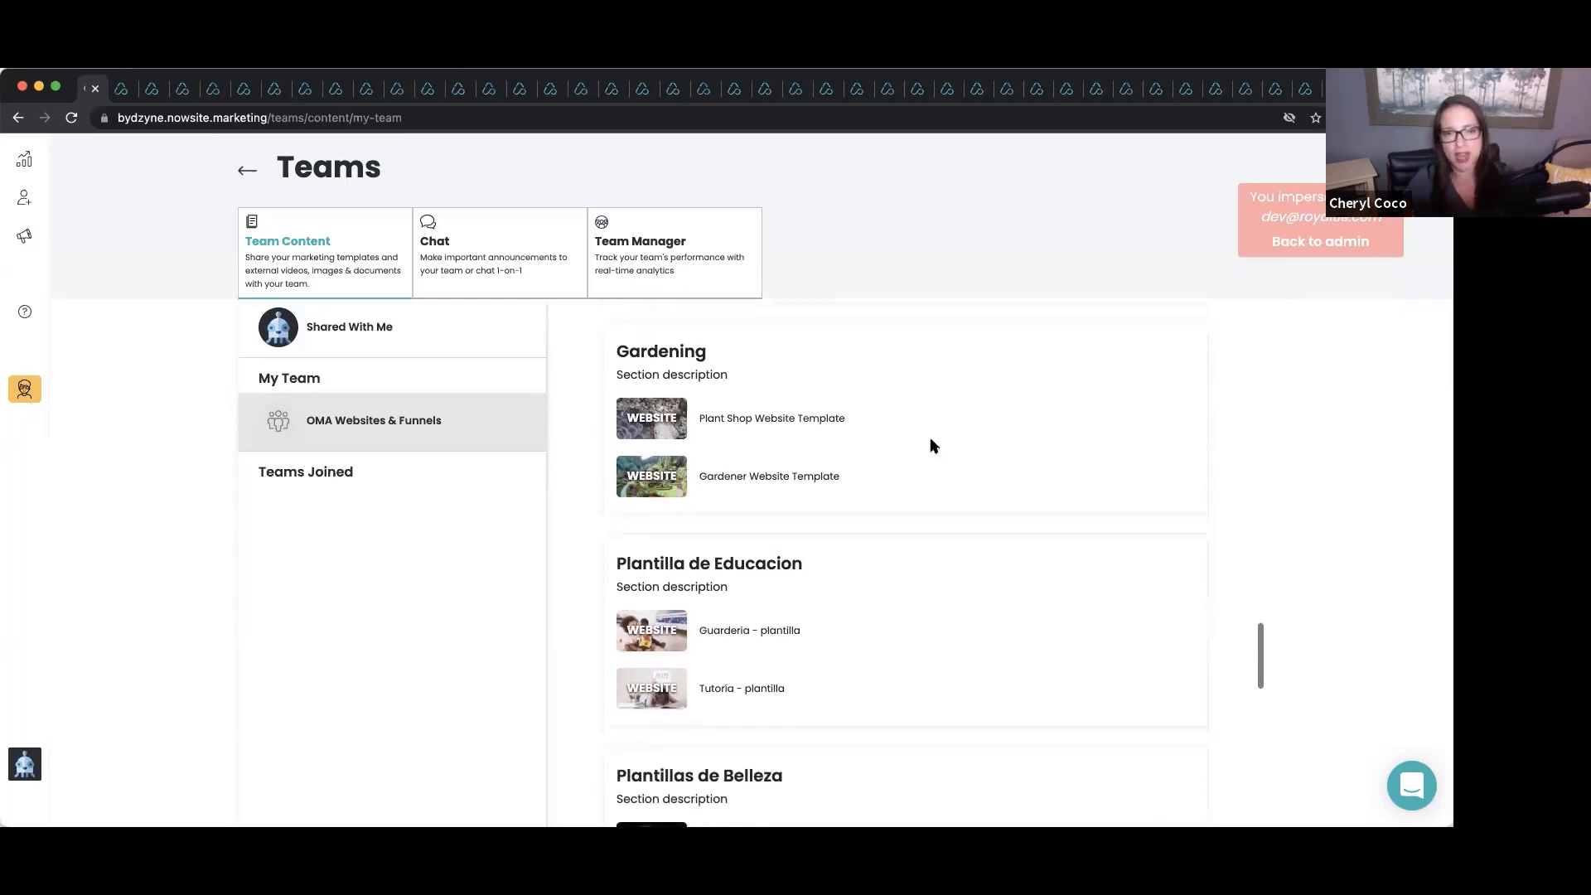
scroll(935, 447, "down", 3)
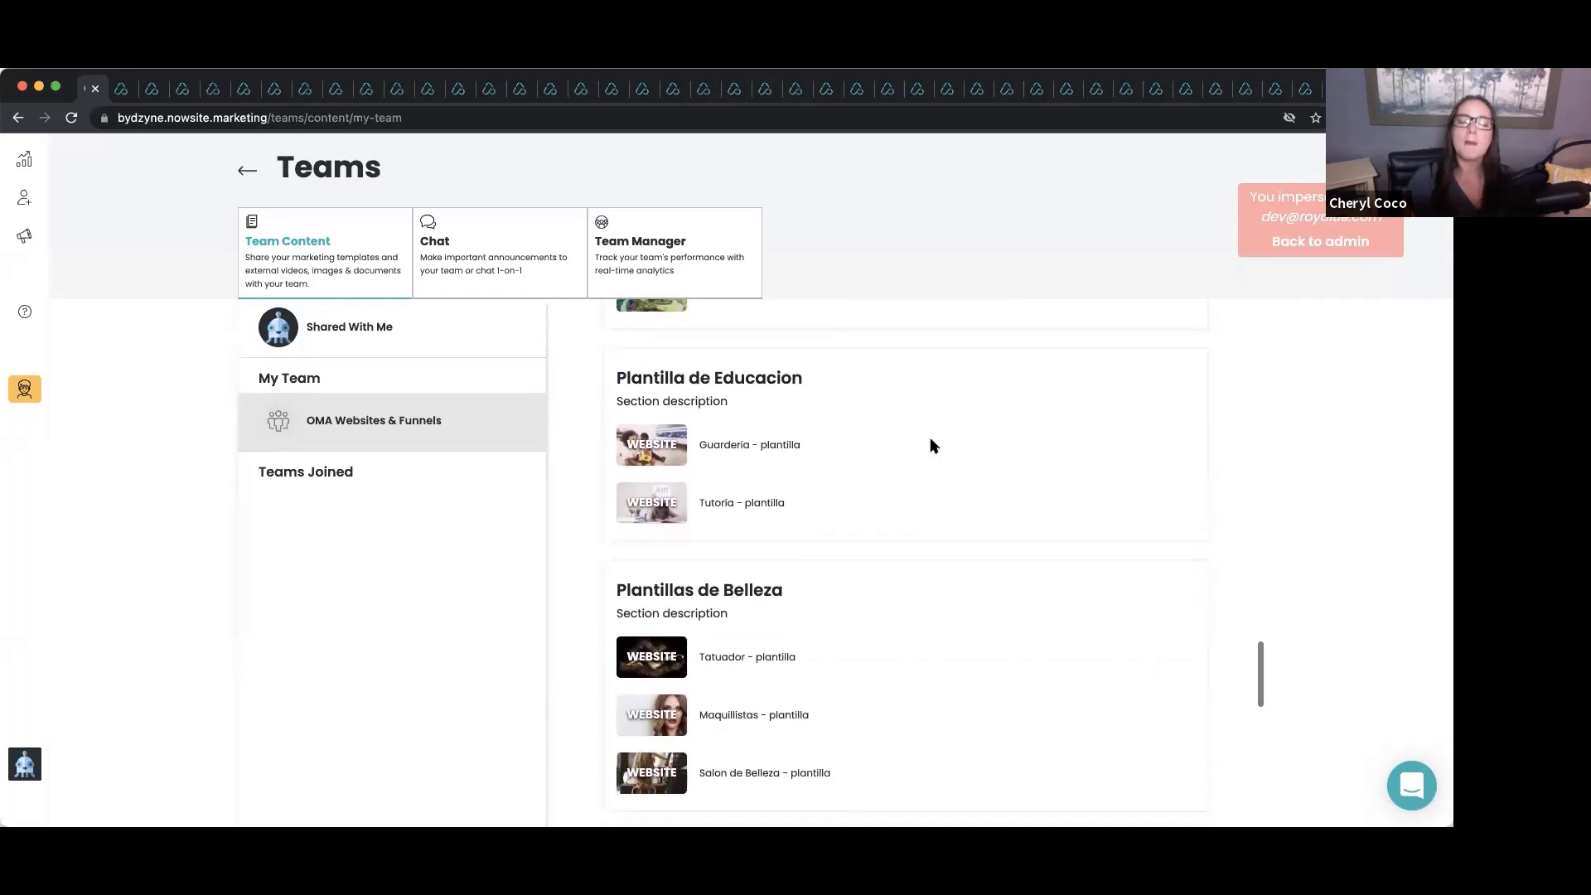
scroll(934, 447, "down", 7)
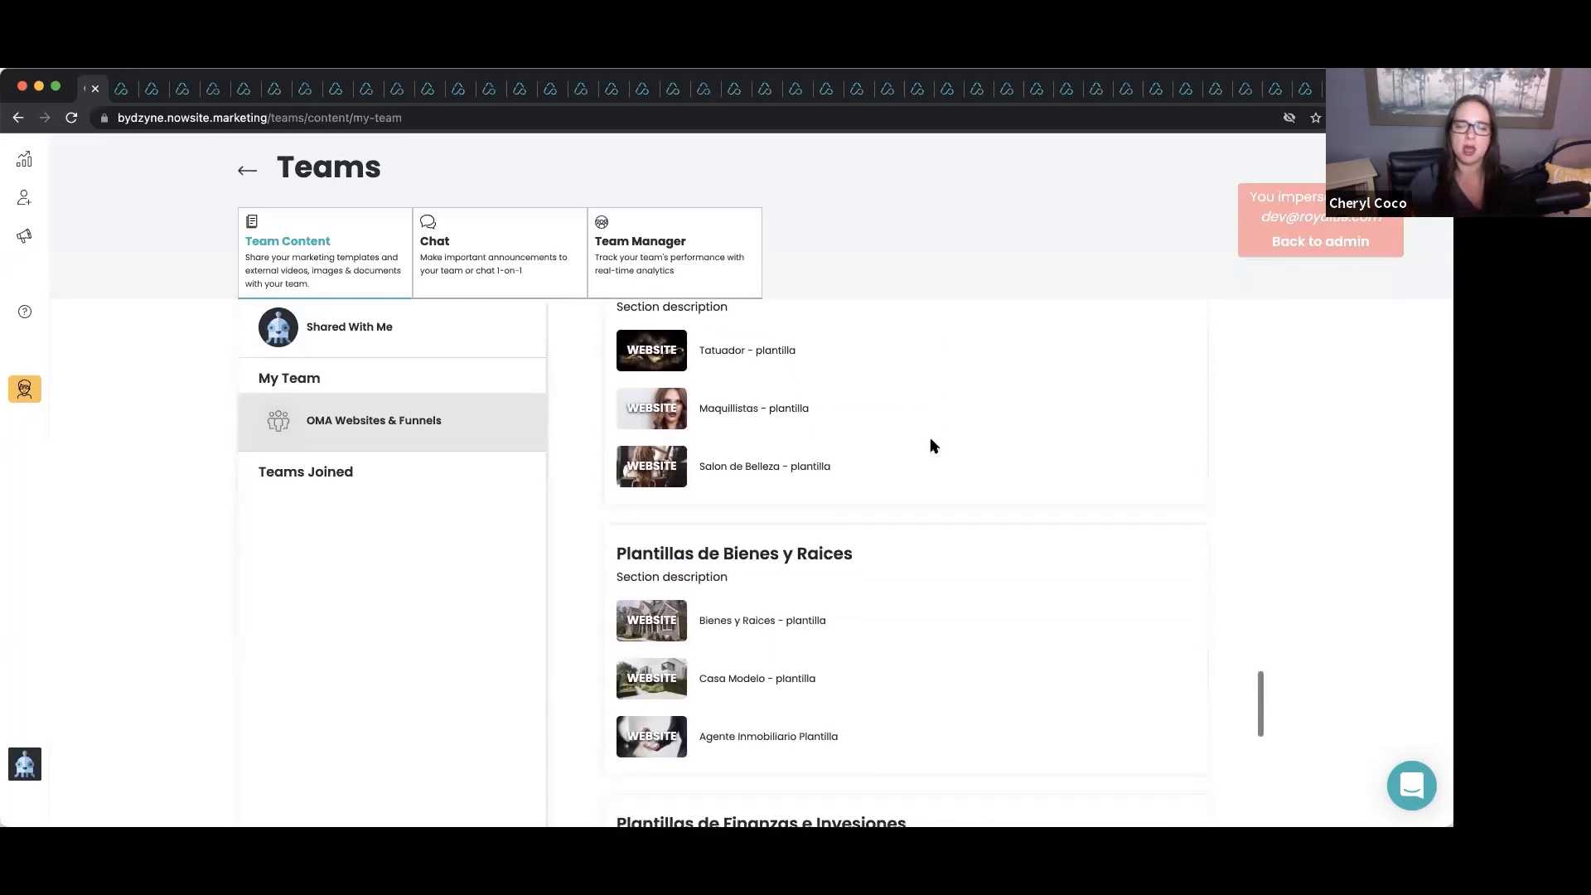
scroll(934, 447, "down", 8)
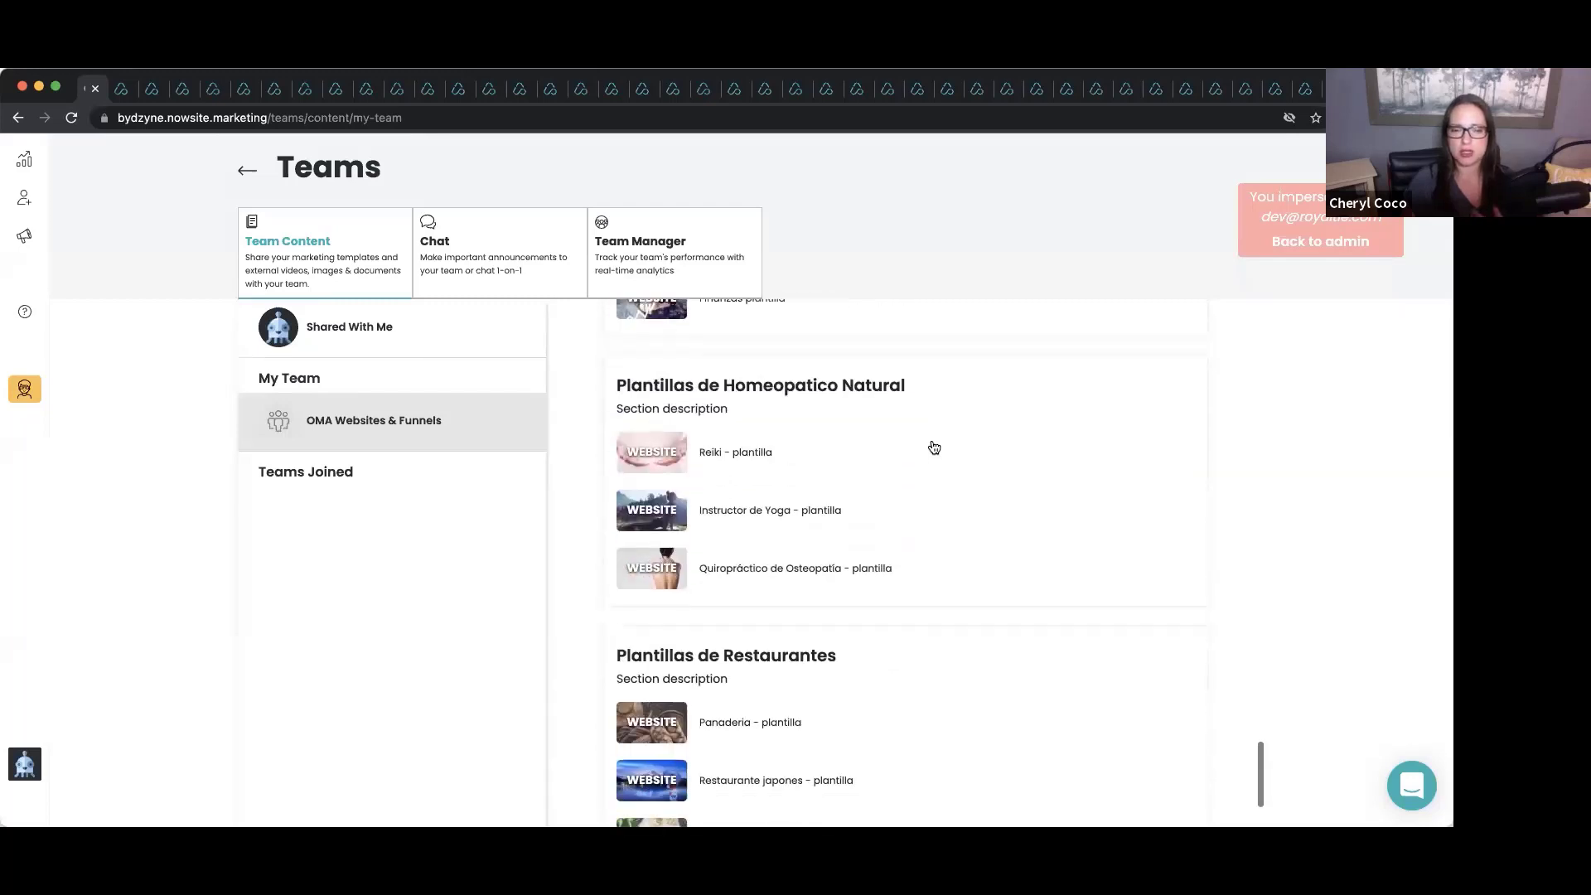
scroll(934, 448, "down", 5)
scroll(934, 448, "down", 14)
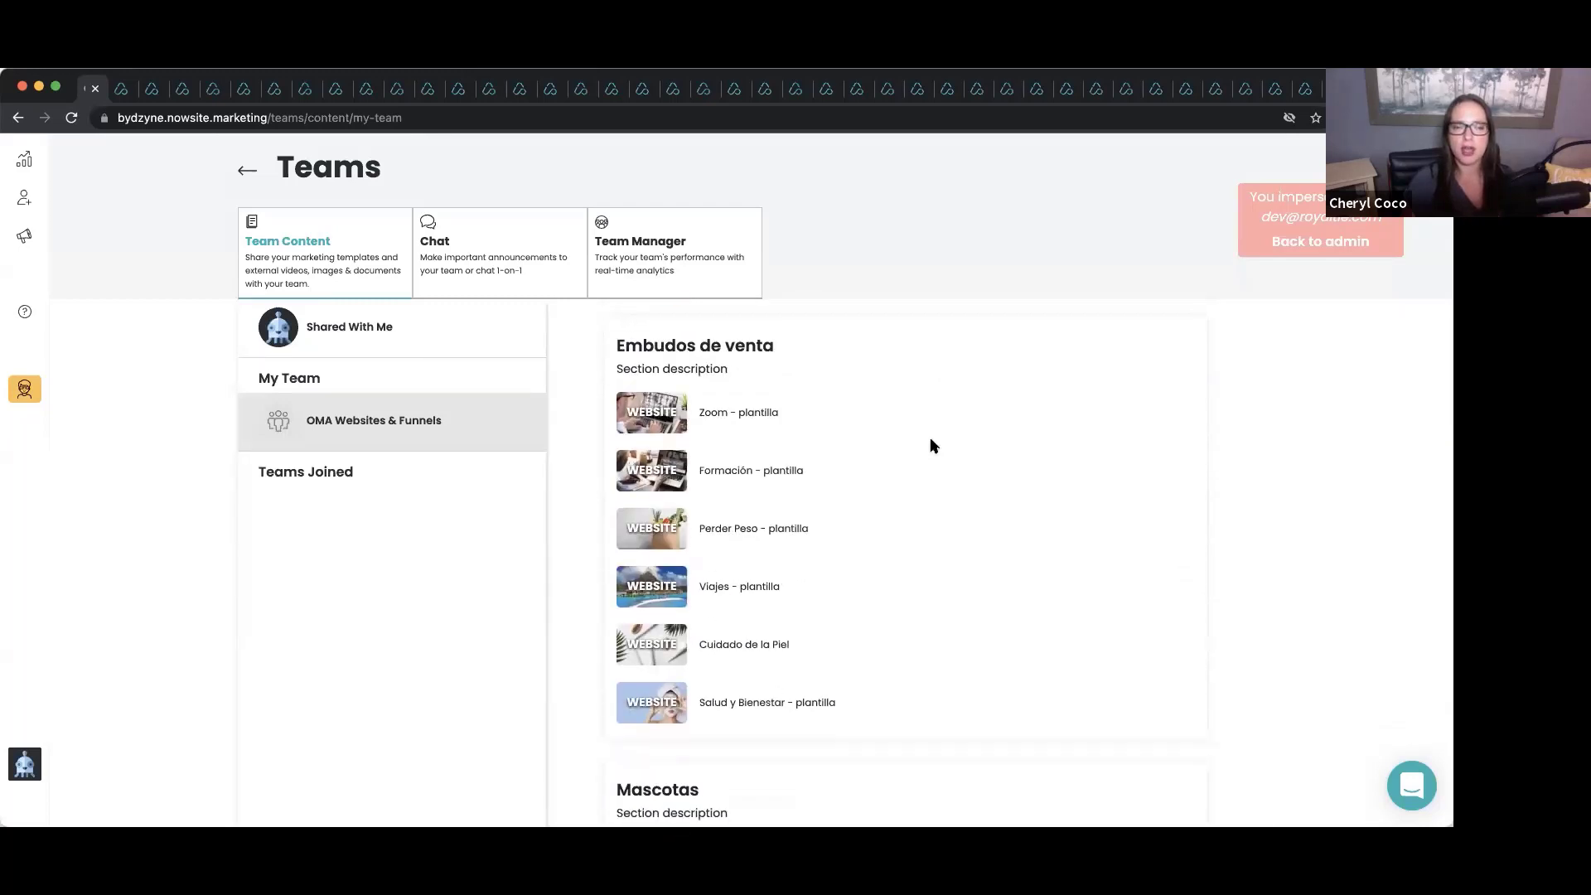
scroll(934, 447, "down", 4)
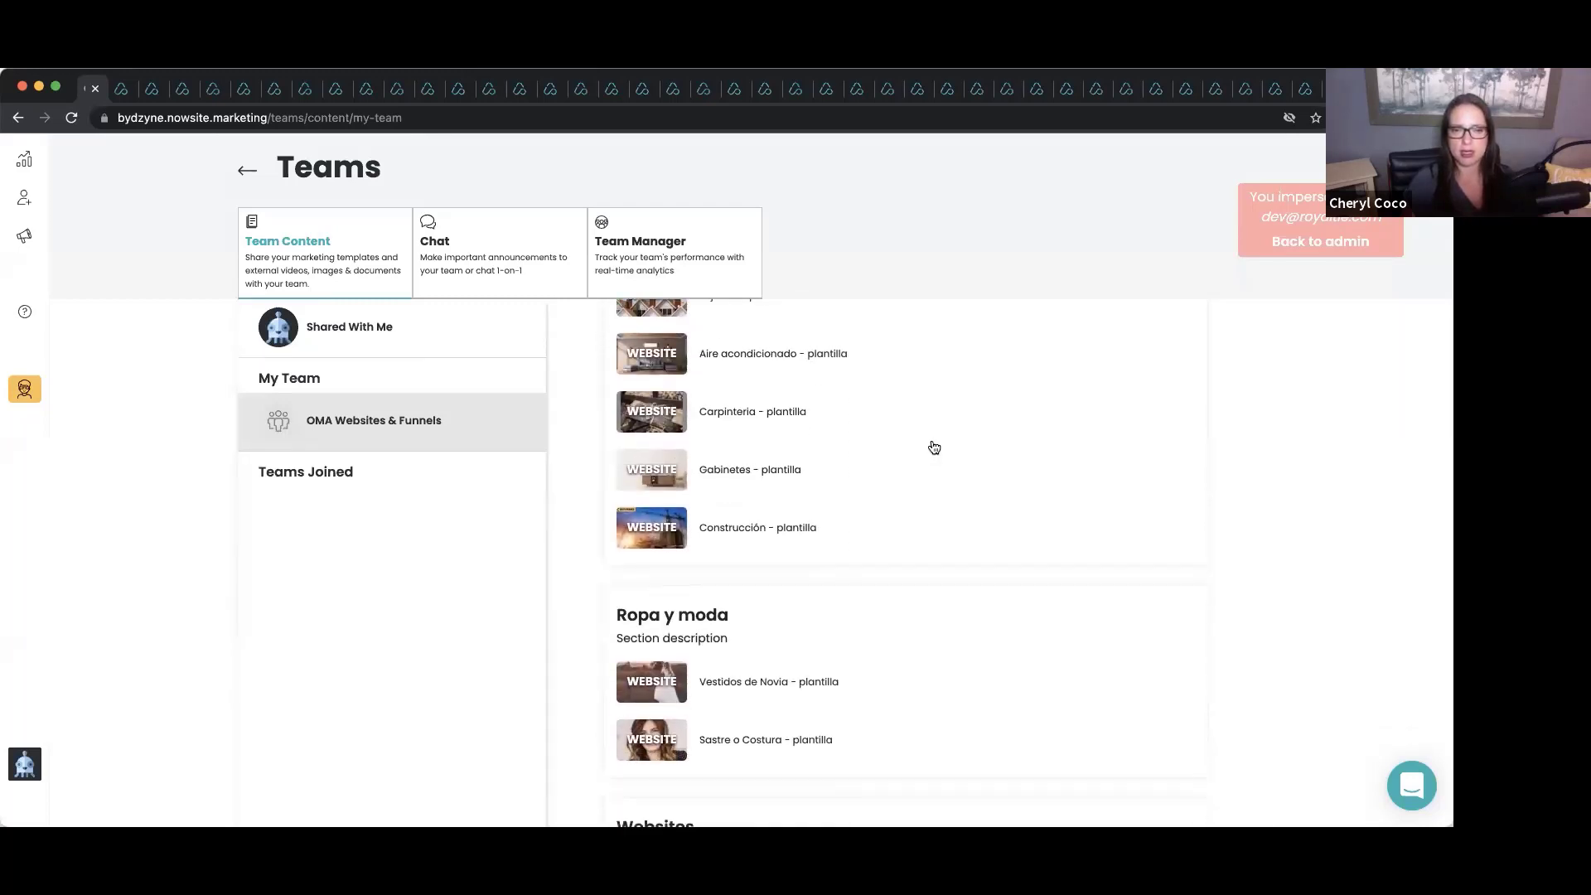
scroll(934, 447, "down", 20)
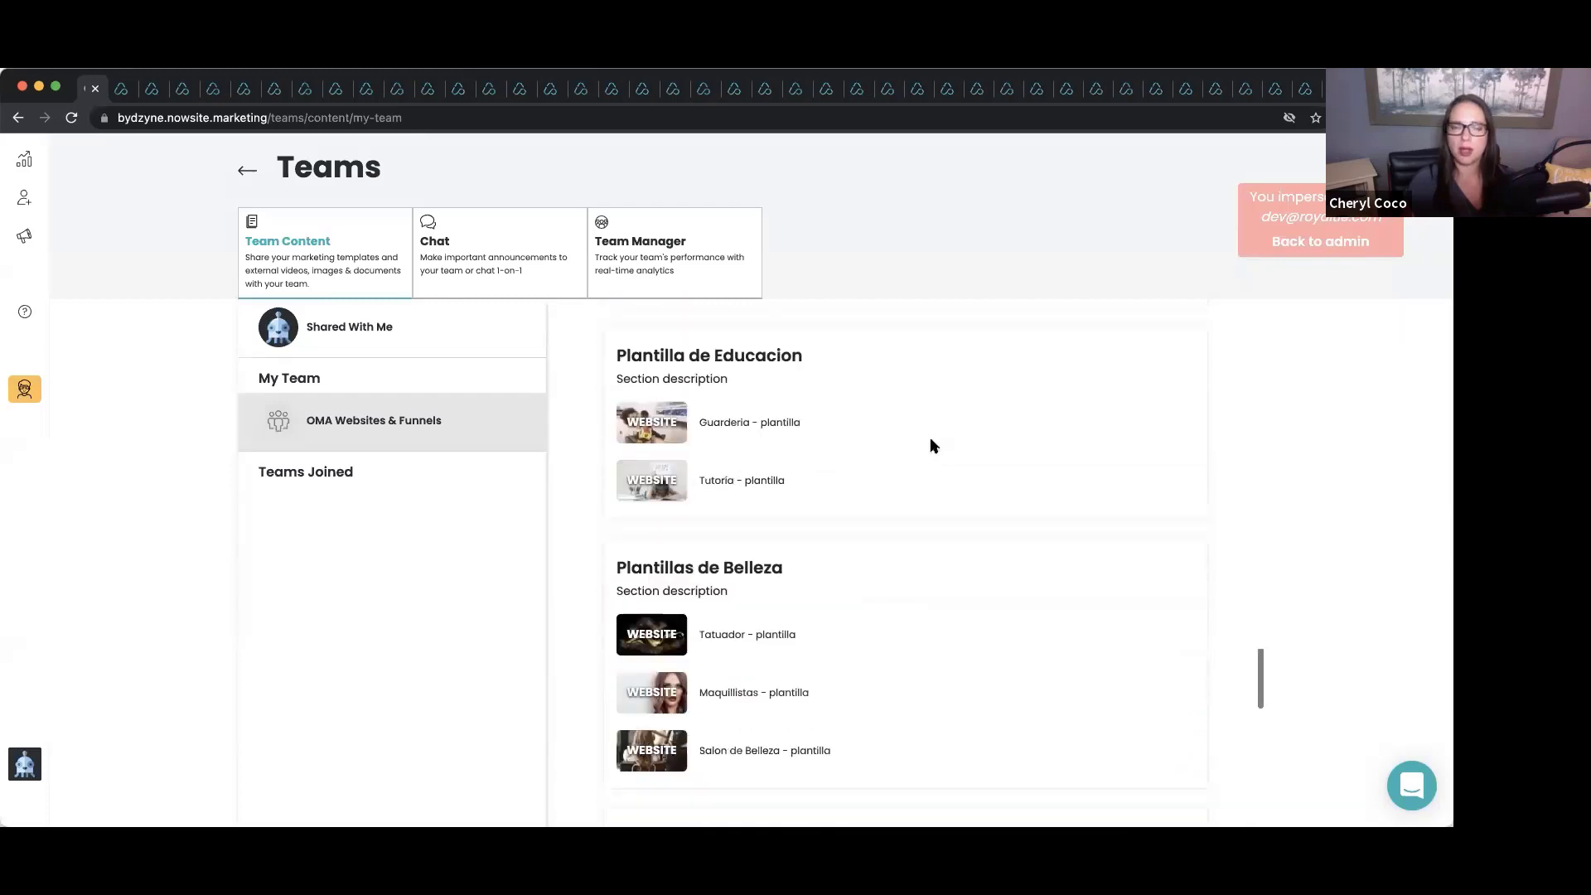
scroll(934, 448, "up", 6)
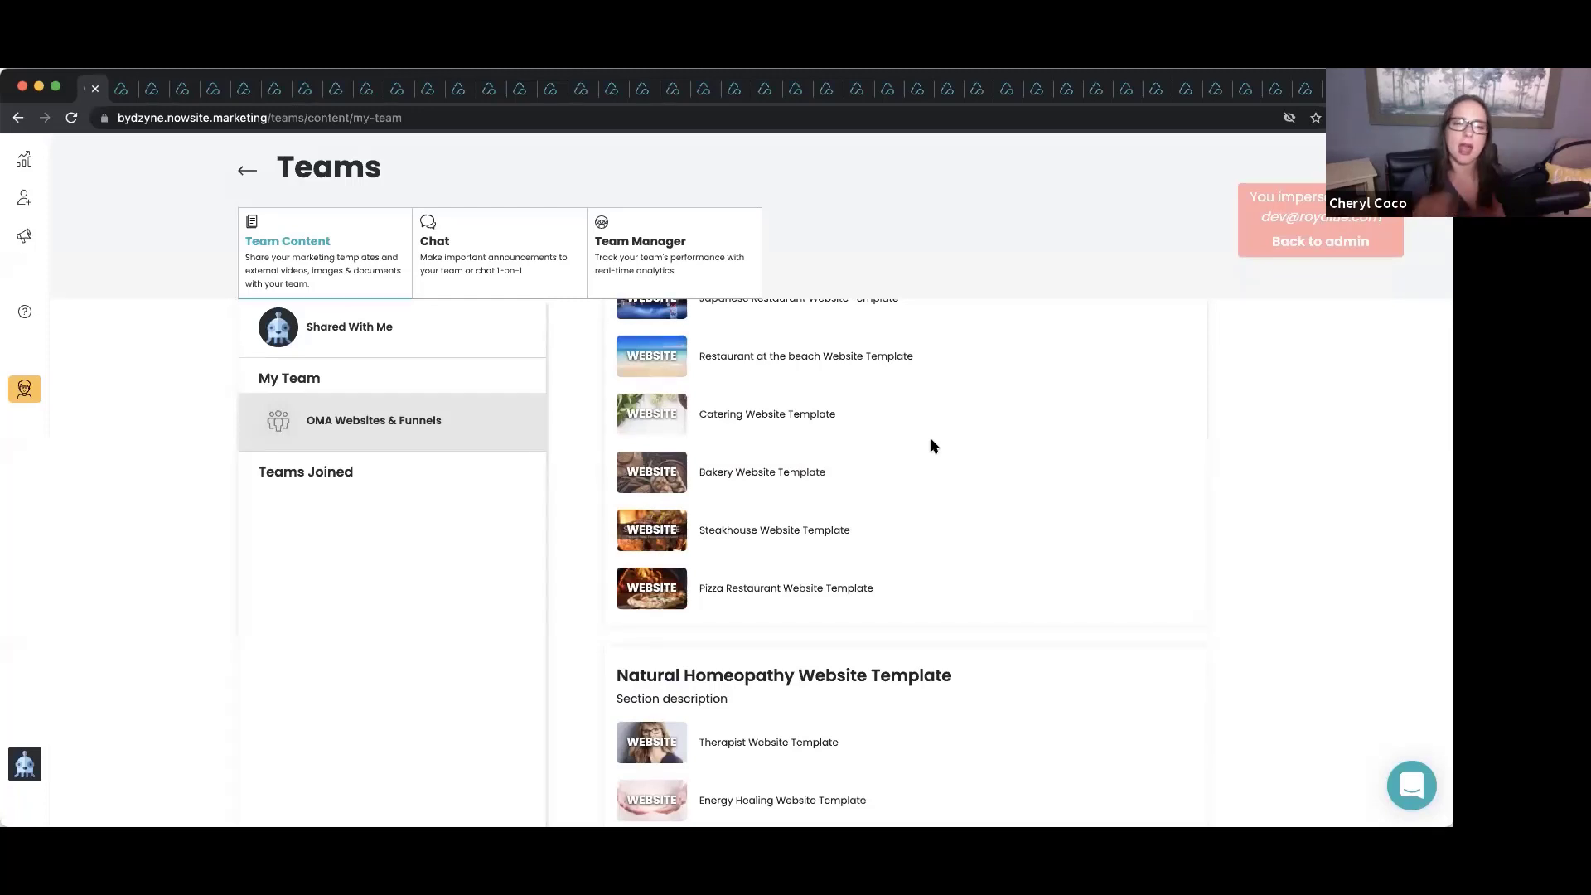
scroll(935, 447, "down", 2)
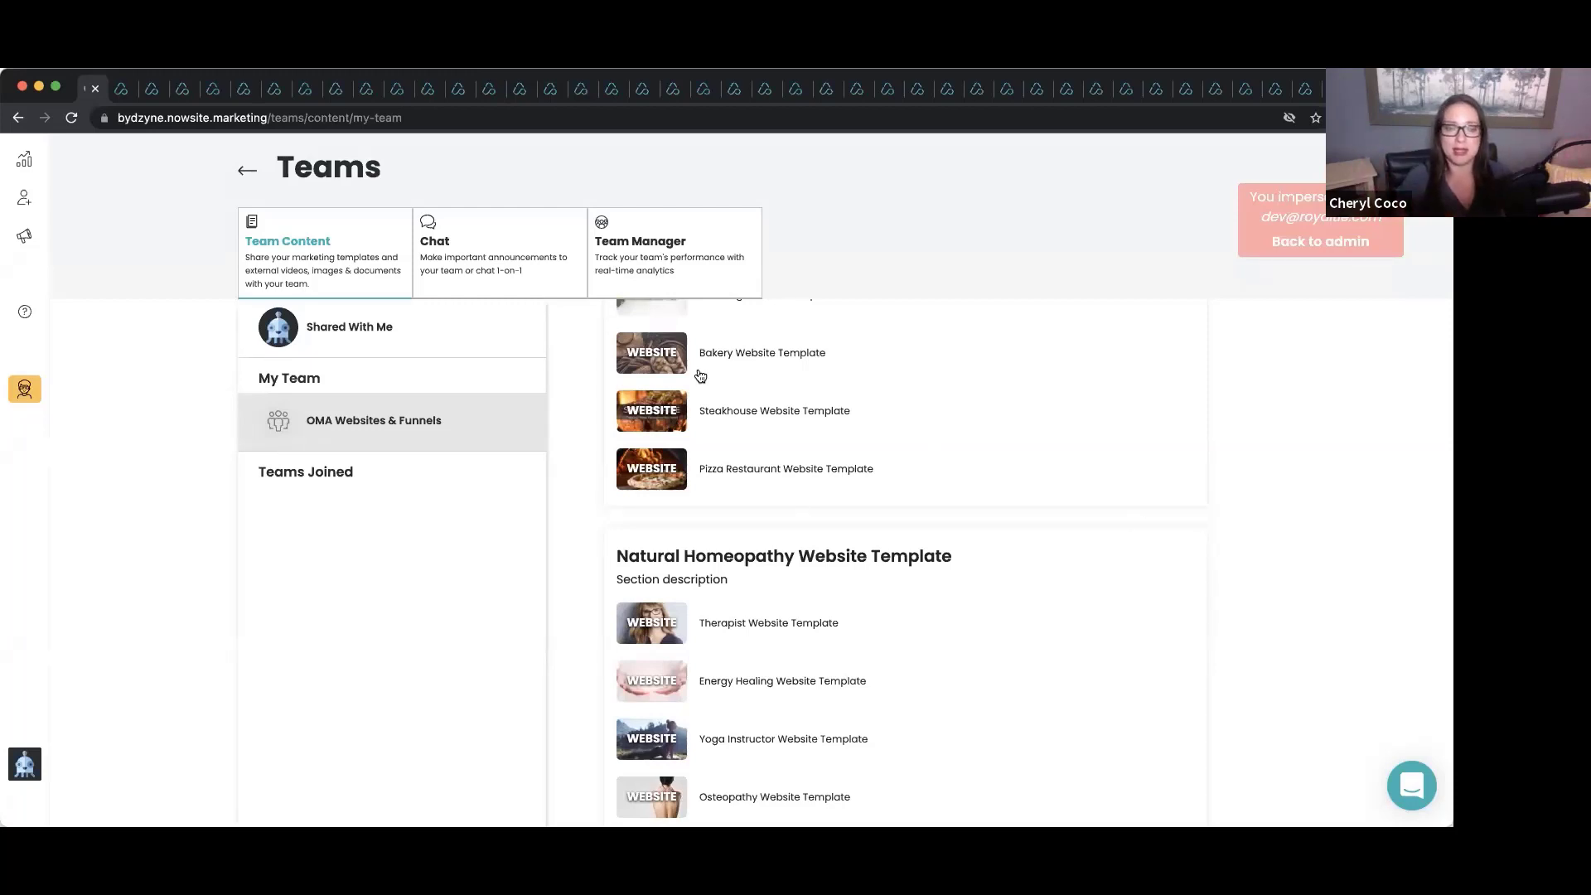
scroll(833, 511, "down", 2)
scroll(833, 512, "up", 3)
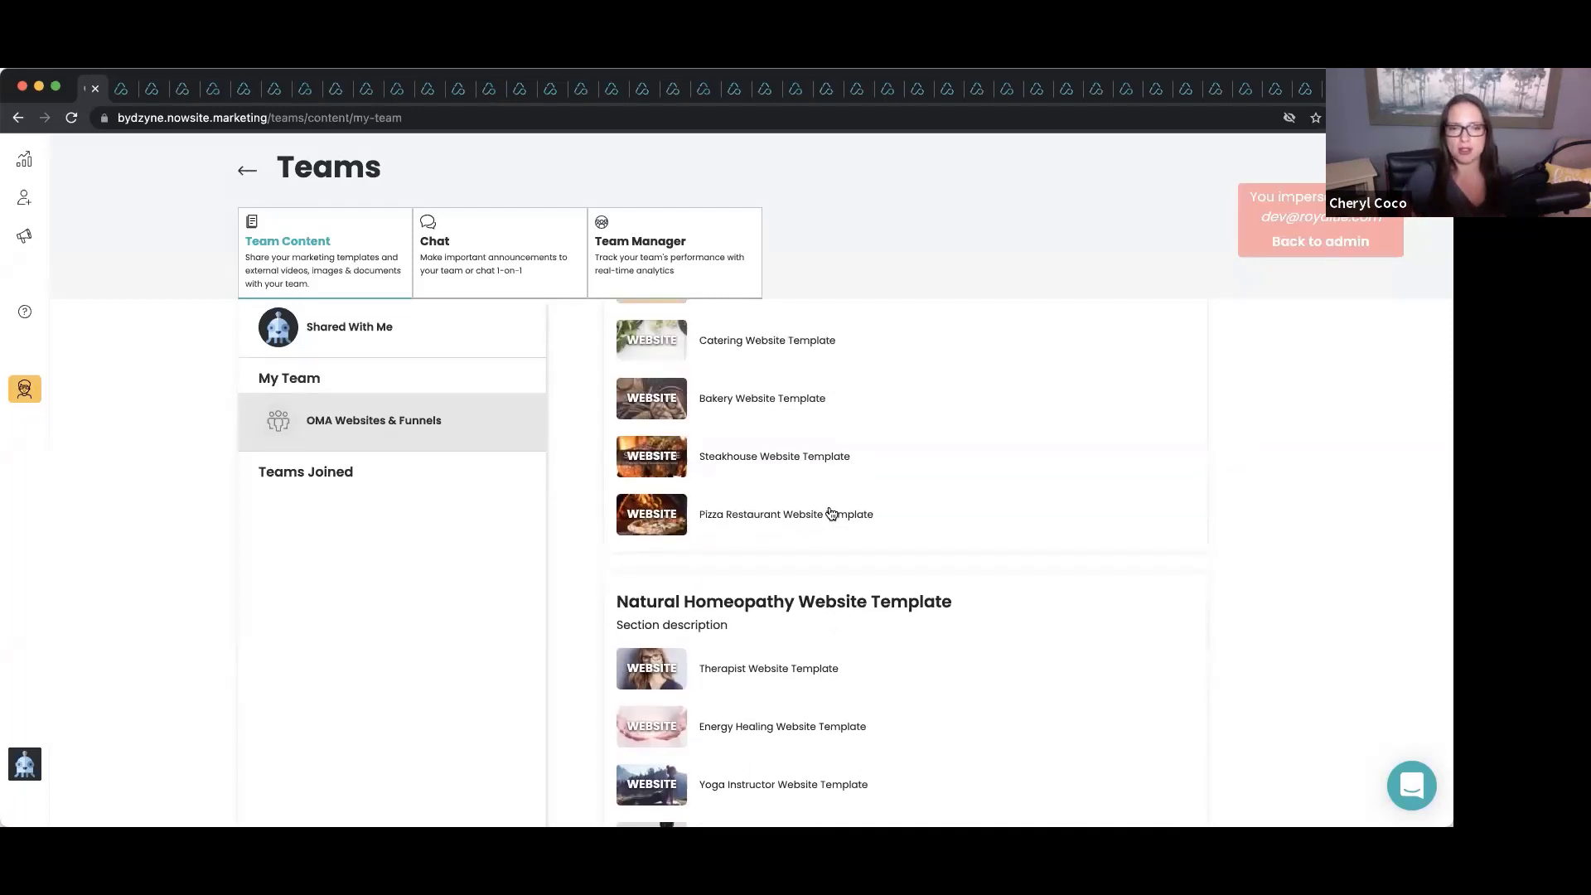
scroll(833, 512, "up", 1)
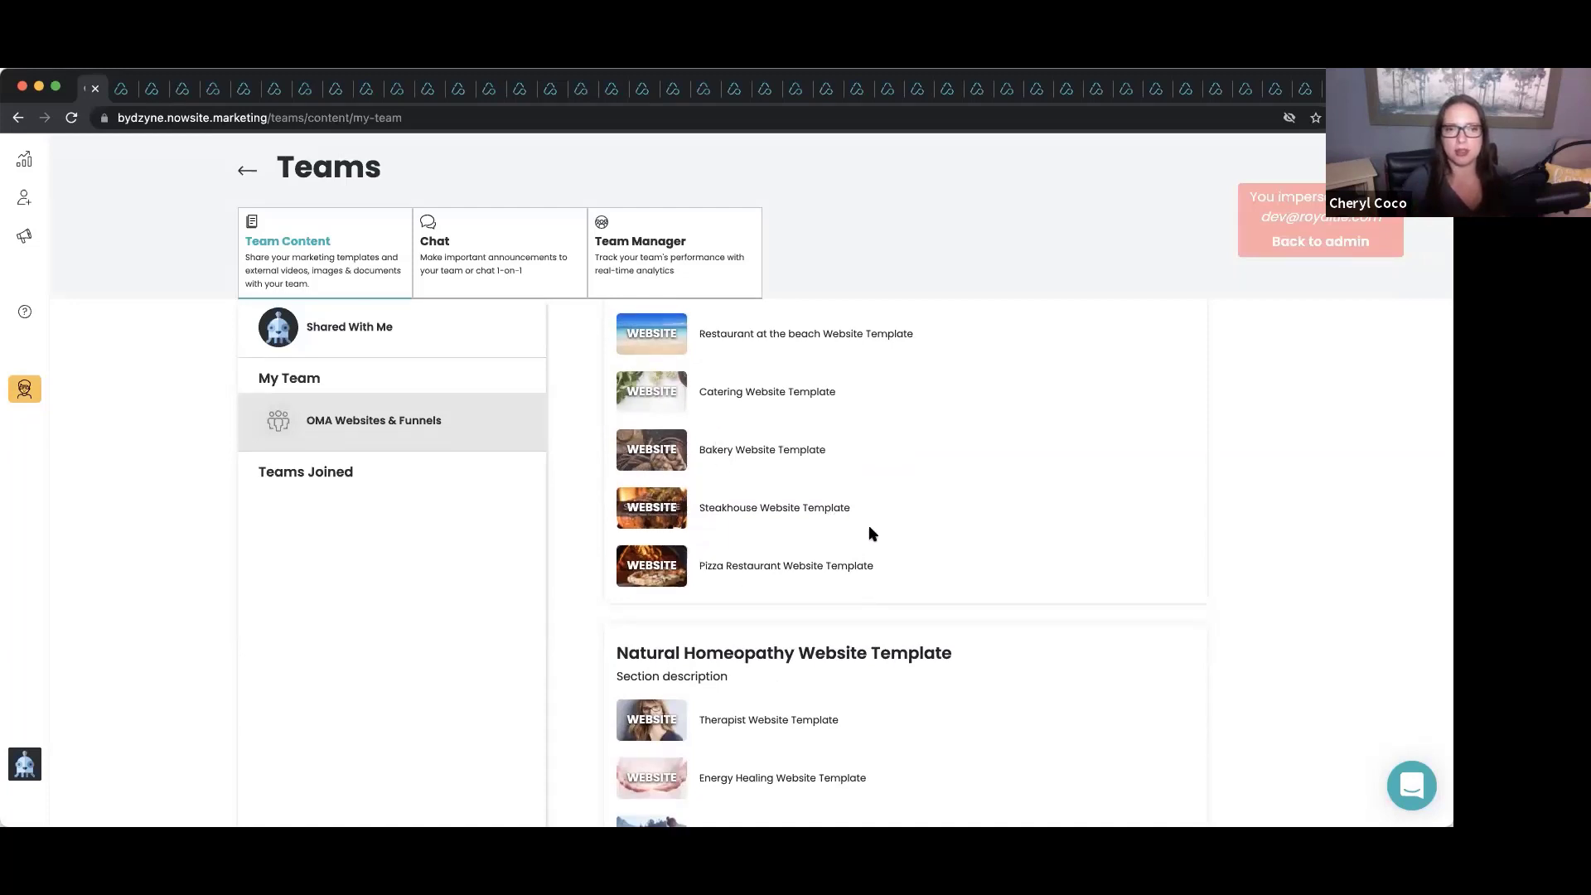
scroll(873, 535, "up", 1)
scroll(873, 534, "up", 1)
scroll(872, 535, "down", 1)
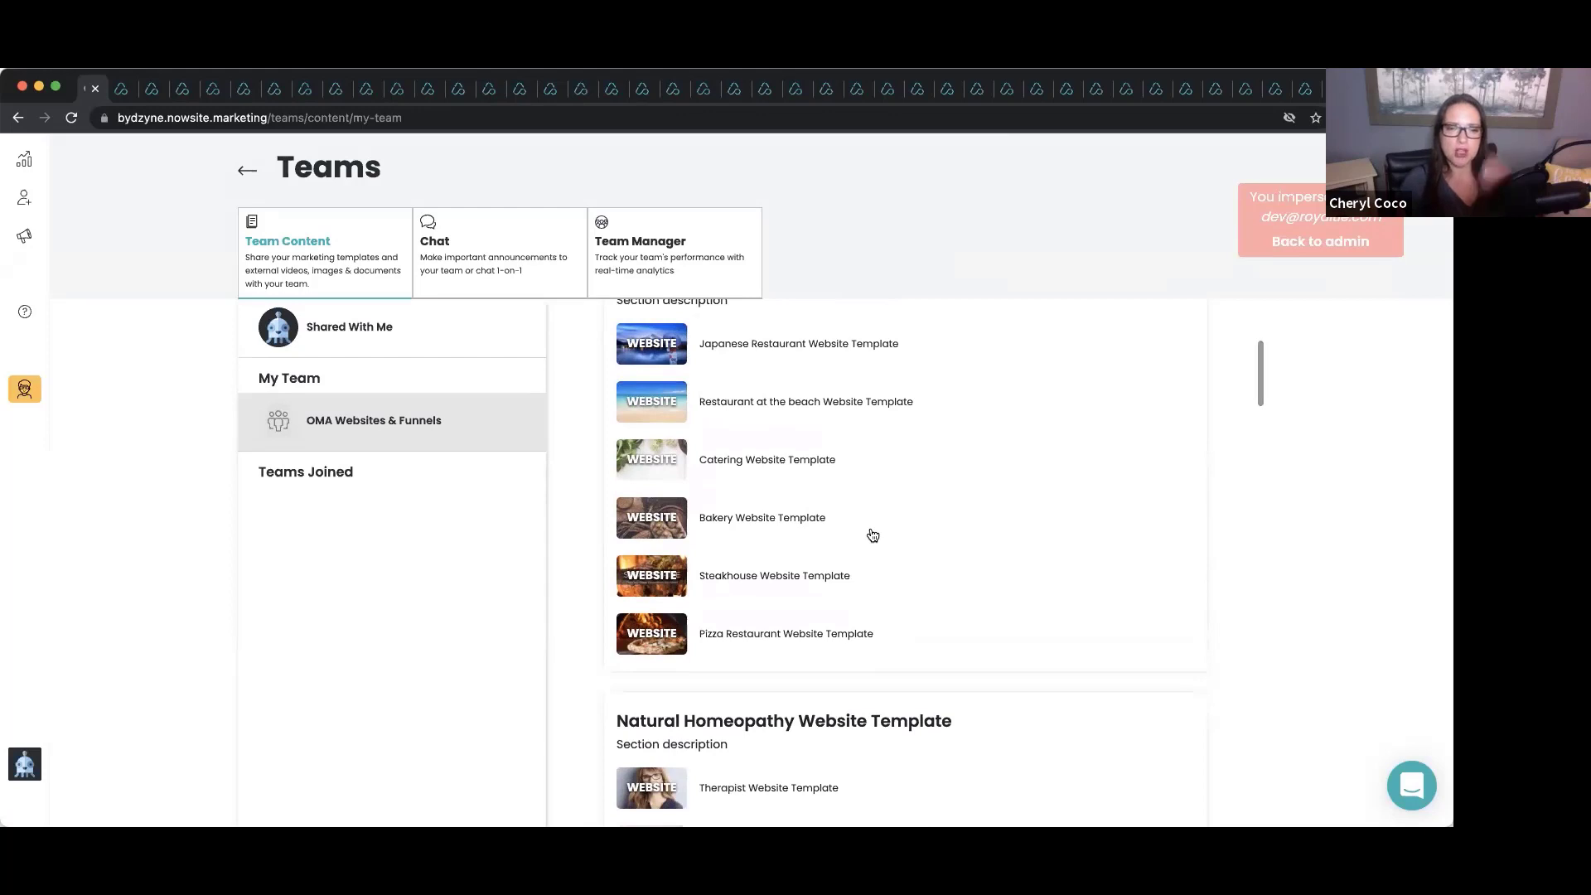
scroll(870, 533, "down", 1)
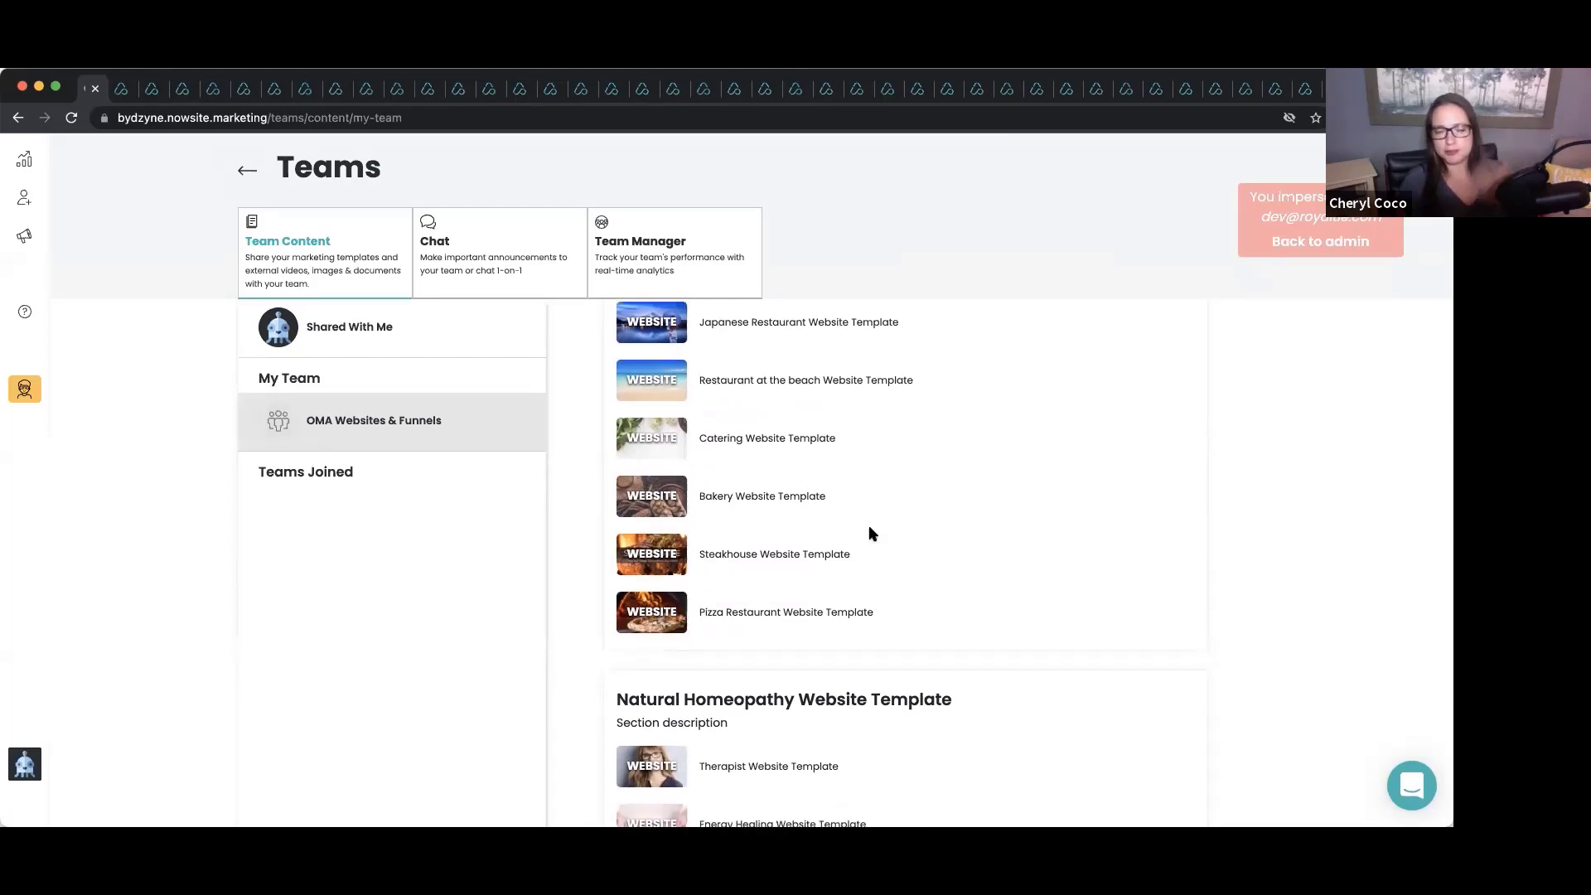
scroll(870, 529, "down", 3)
scroll(870, 531, "down", 10)
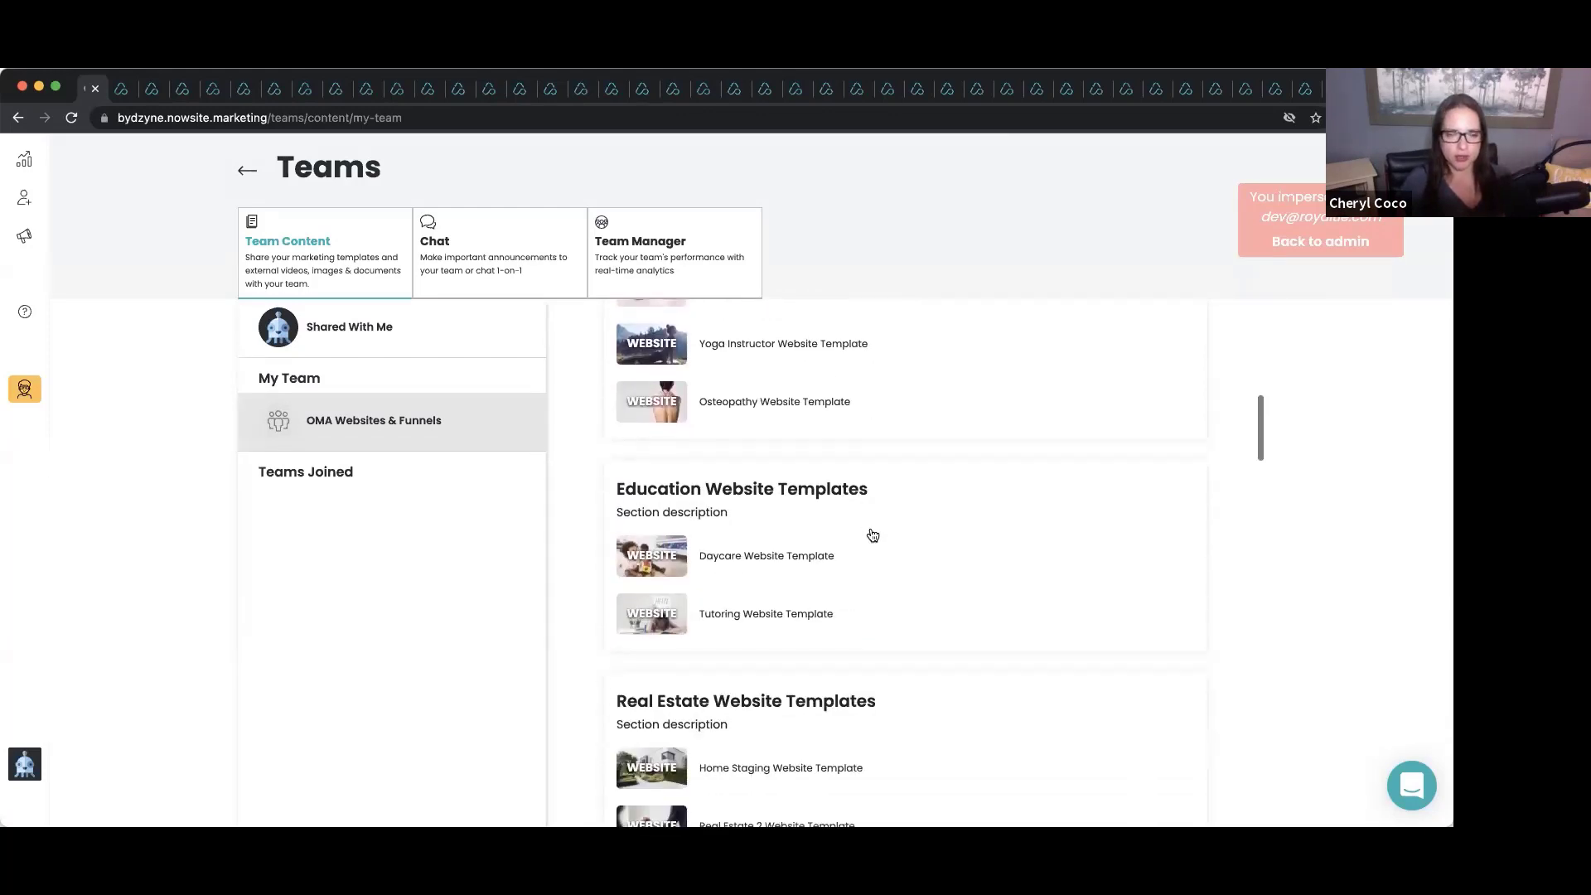
scroll(872, 535, "down", 1)
scroll(873, 535, "up", 1)
scroll(873, 535, "down", 1)
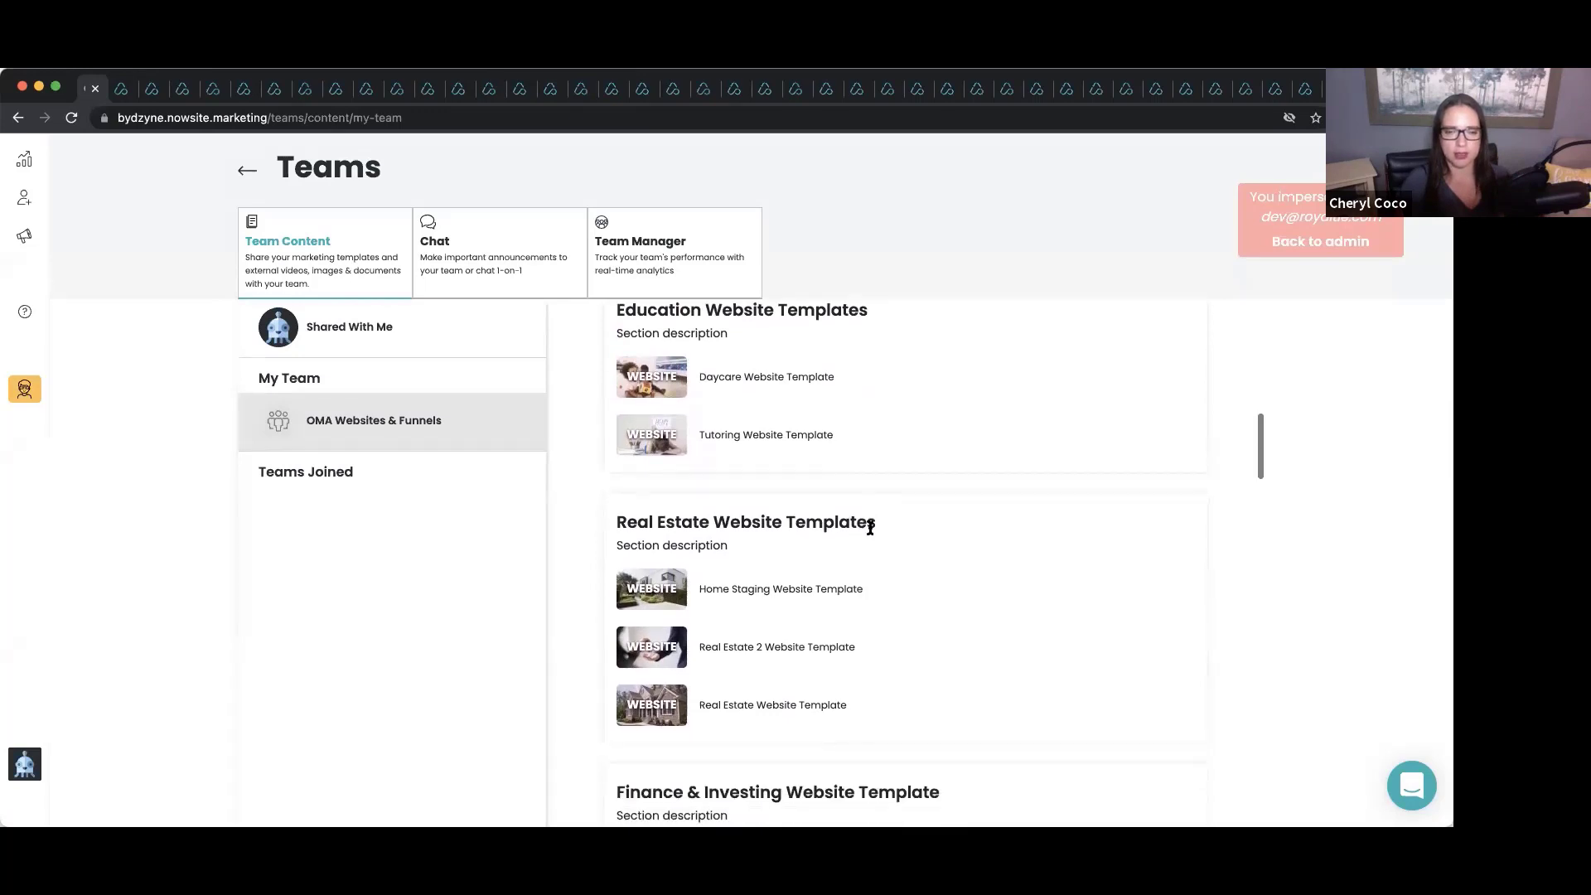
scroll(873, 535, "up", 10)
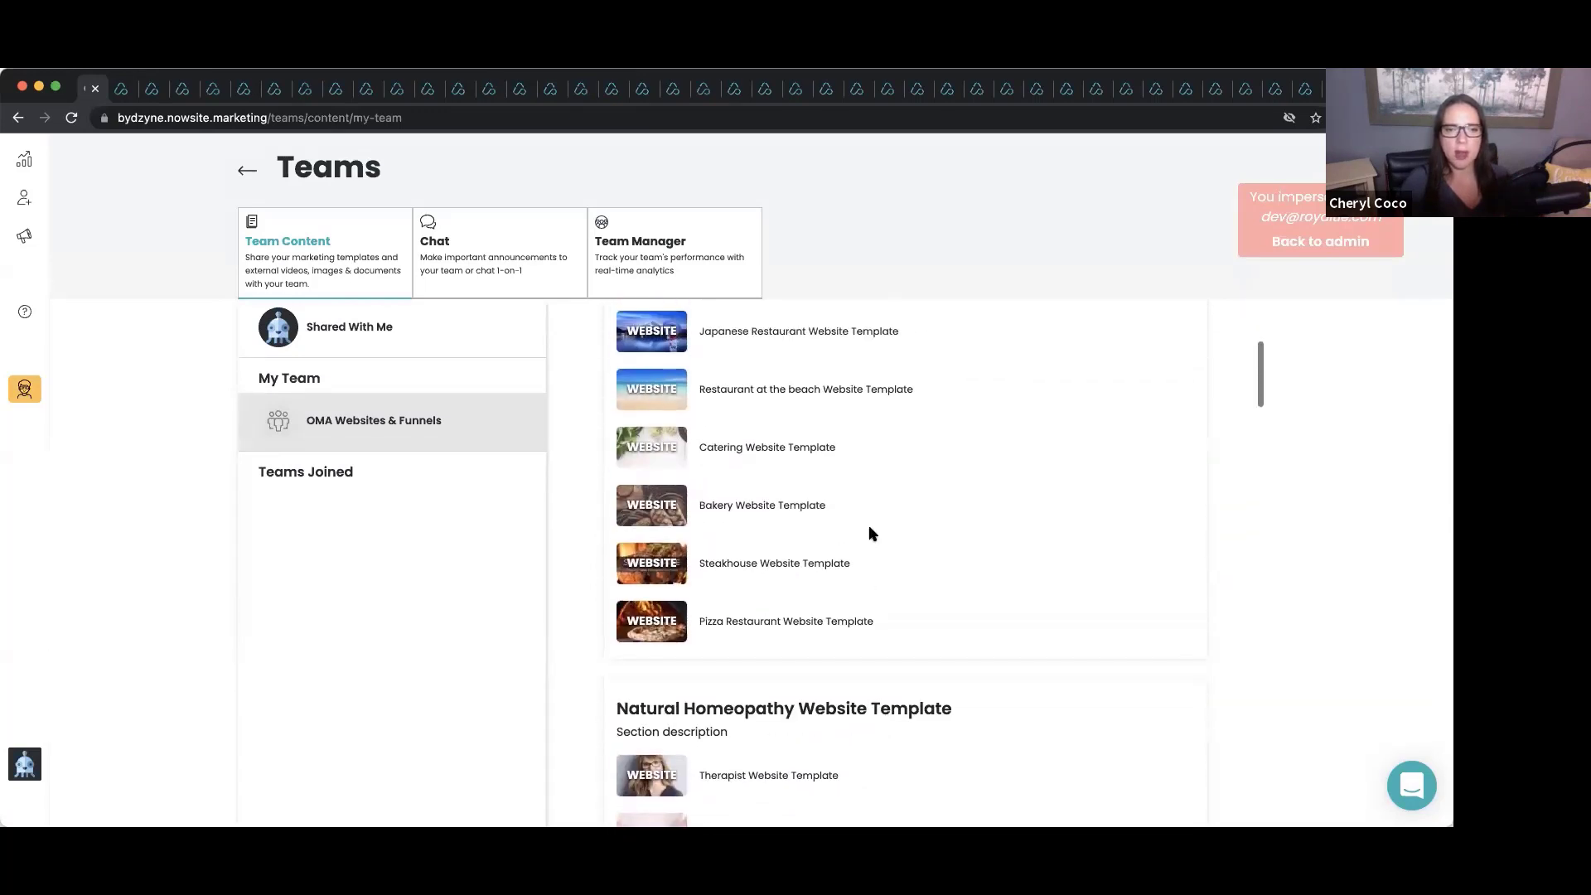
left_click(654, 511)
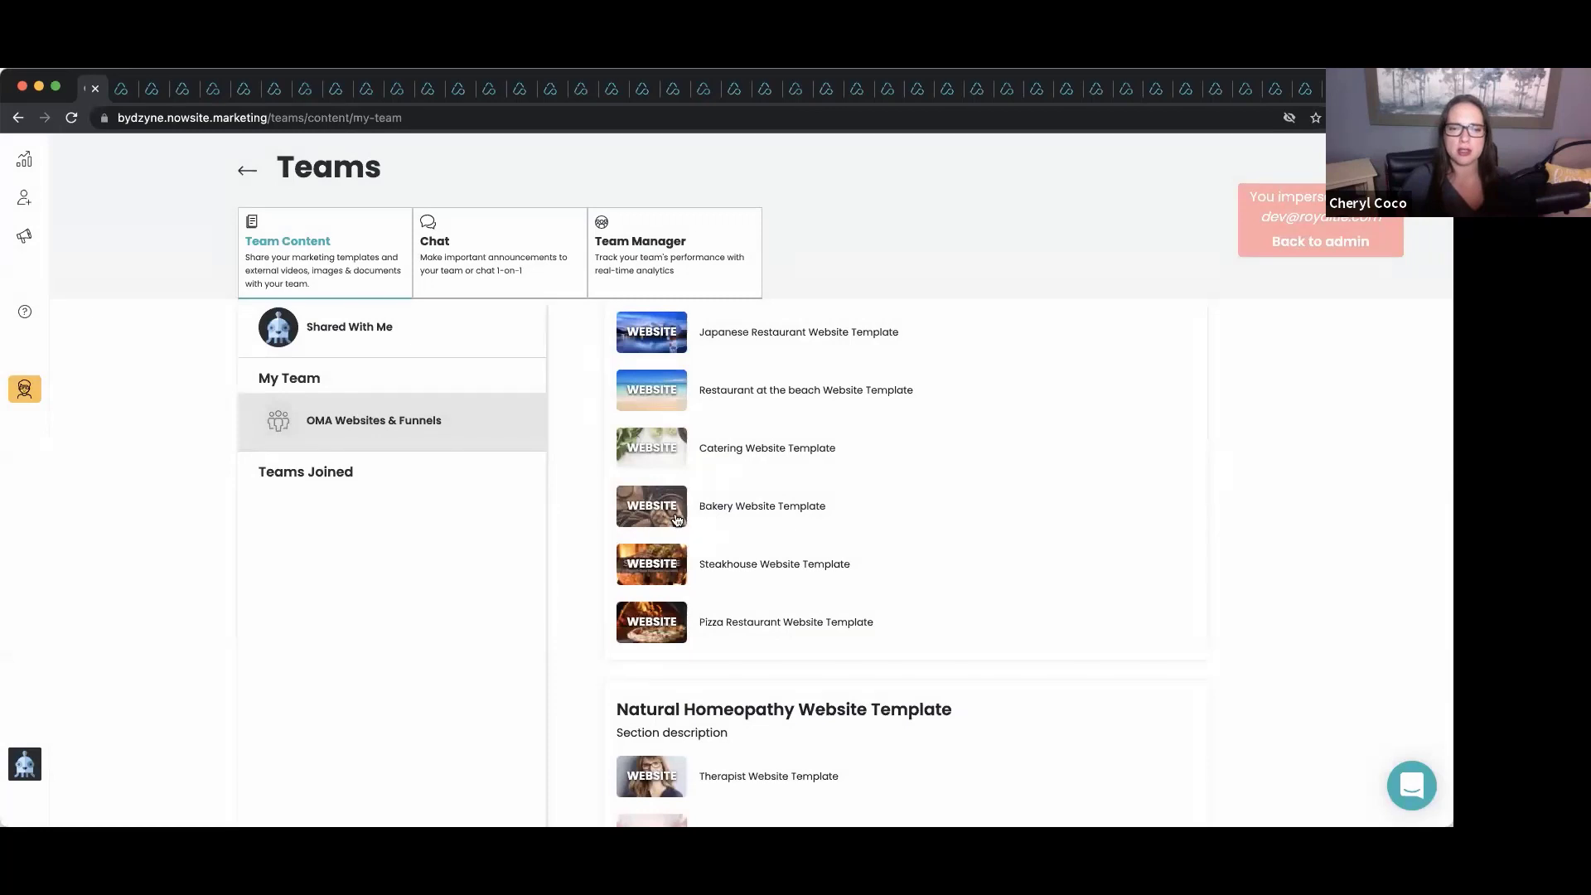
Open the Bakery Website Template details and choose Add to my Websites.
left_click(651, 514)
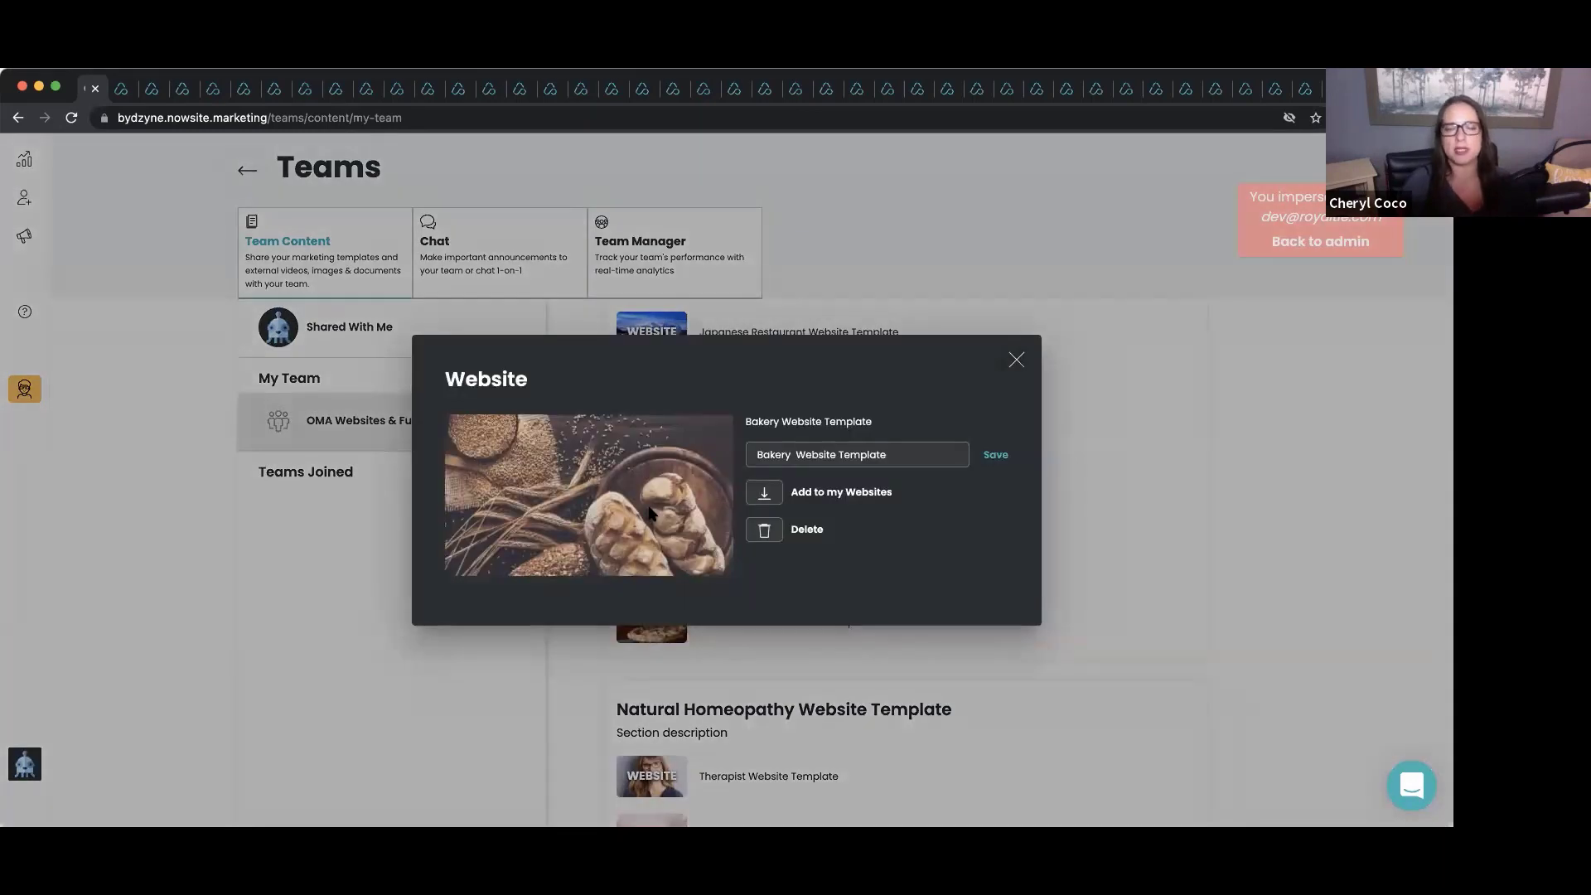
left_click(1017, 360)
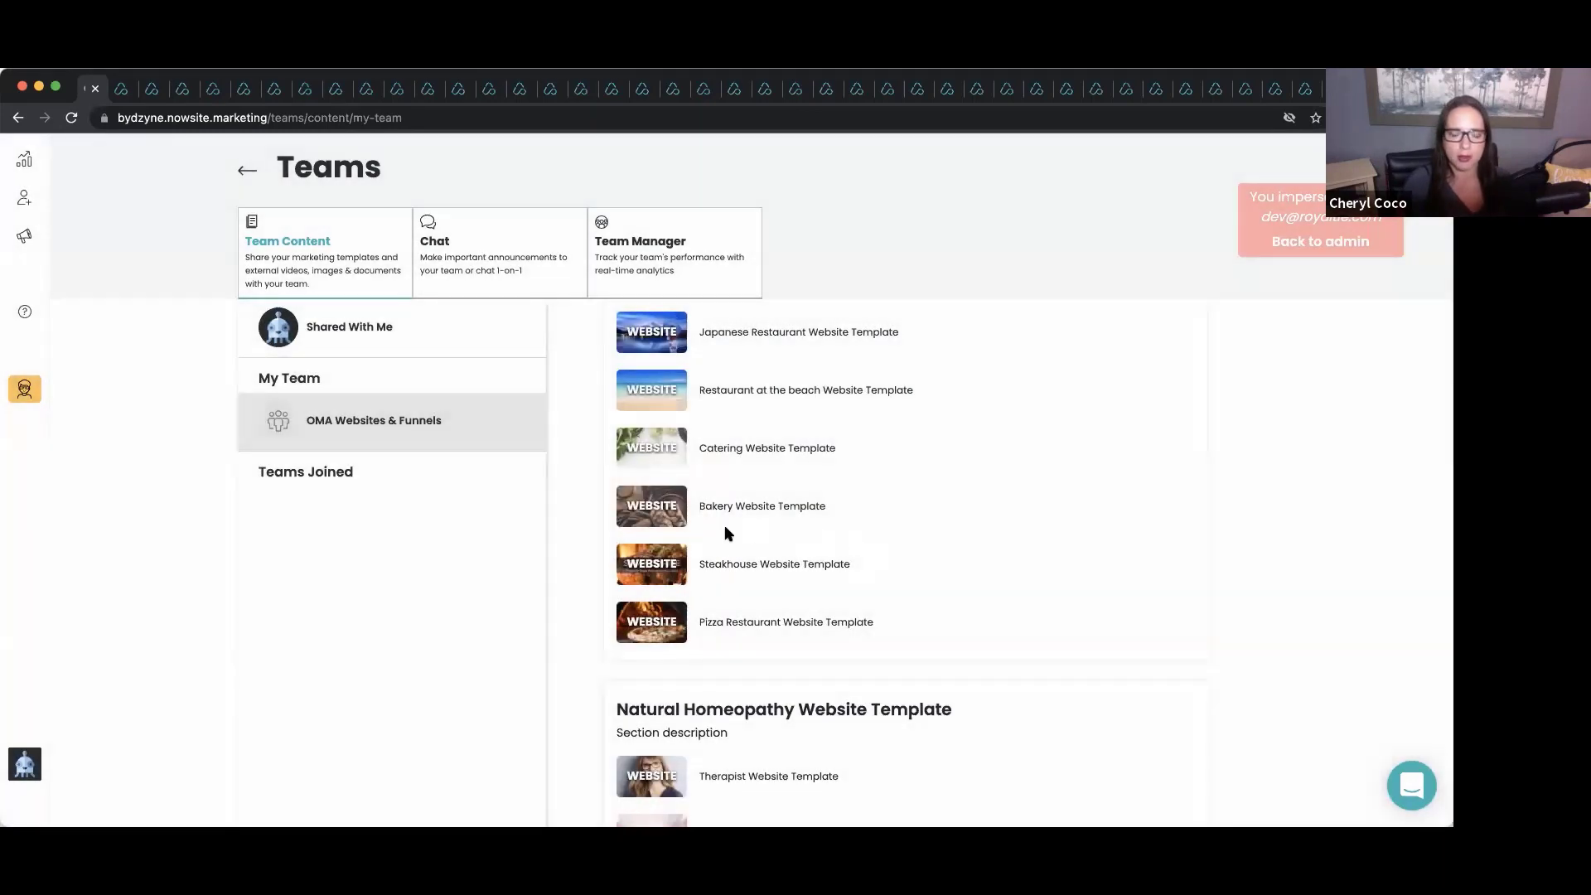
left_click(666, 522)
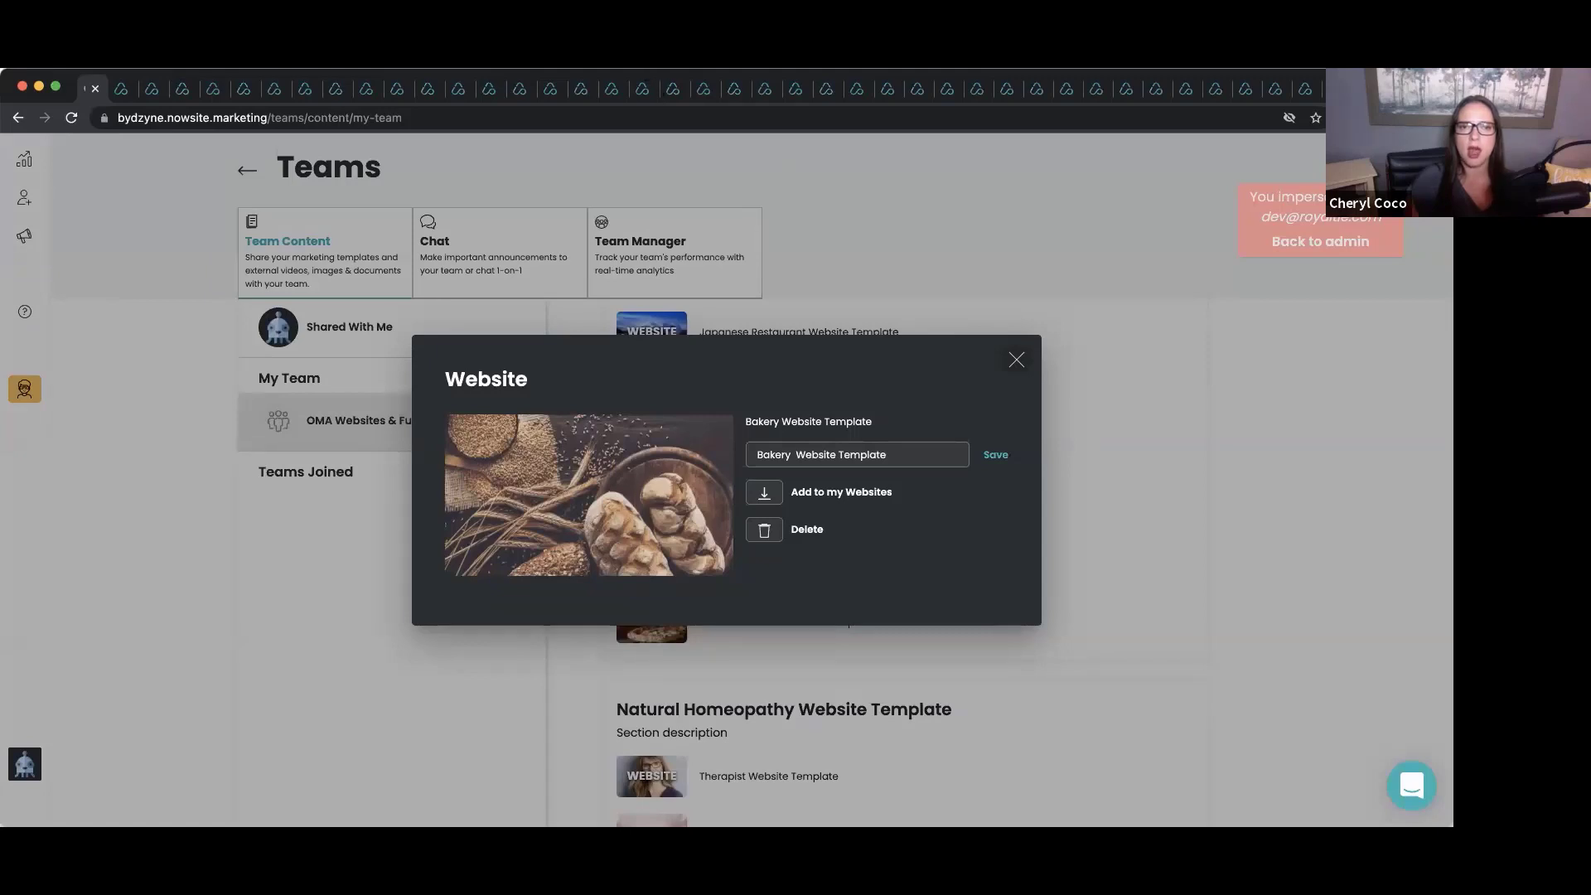
left_click(764, 494)
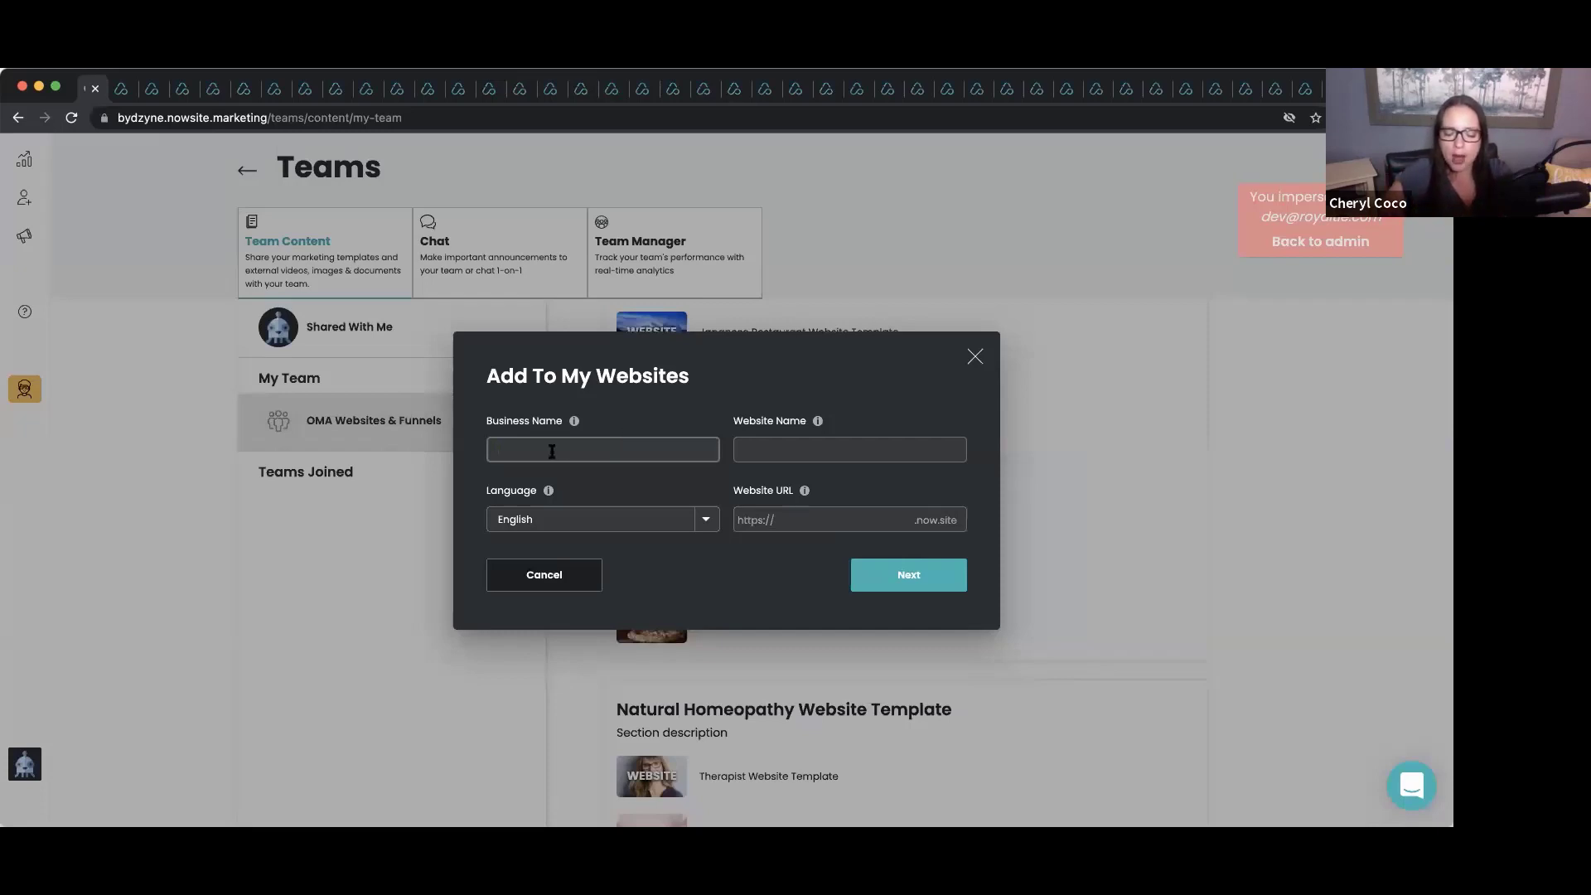
Name the business and website 'Bakery Template OMA' with URL bakerybycoco.now.site, and continue.
type("Bakery Templa")
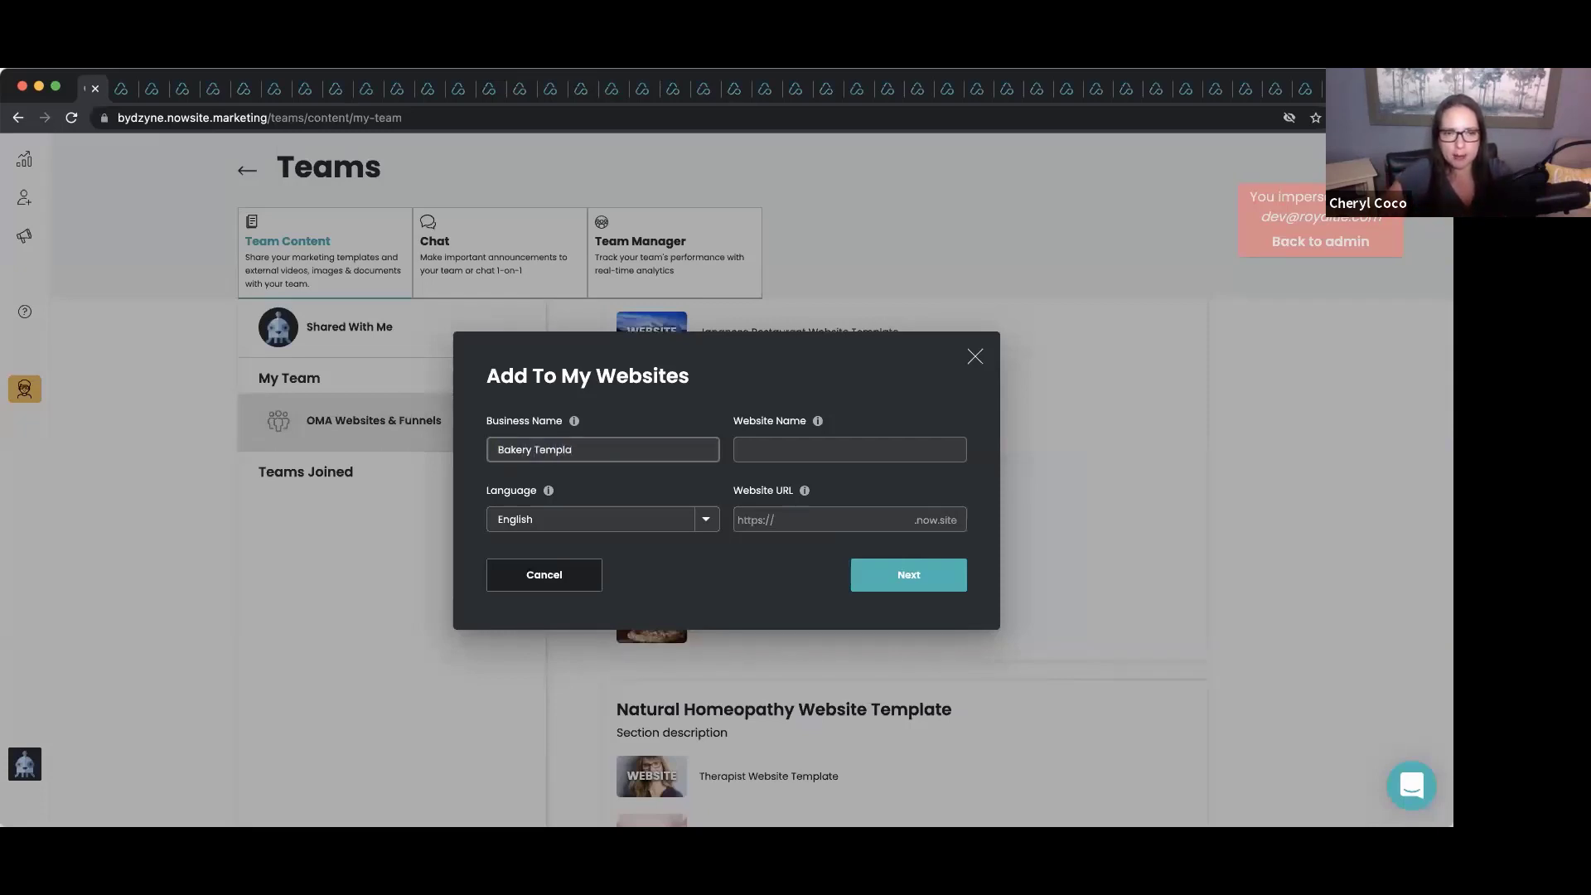
type("te OMA")
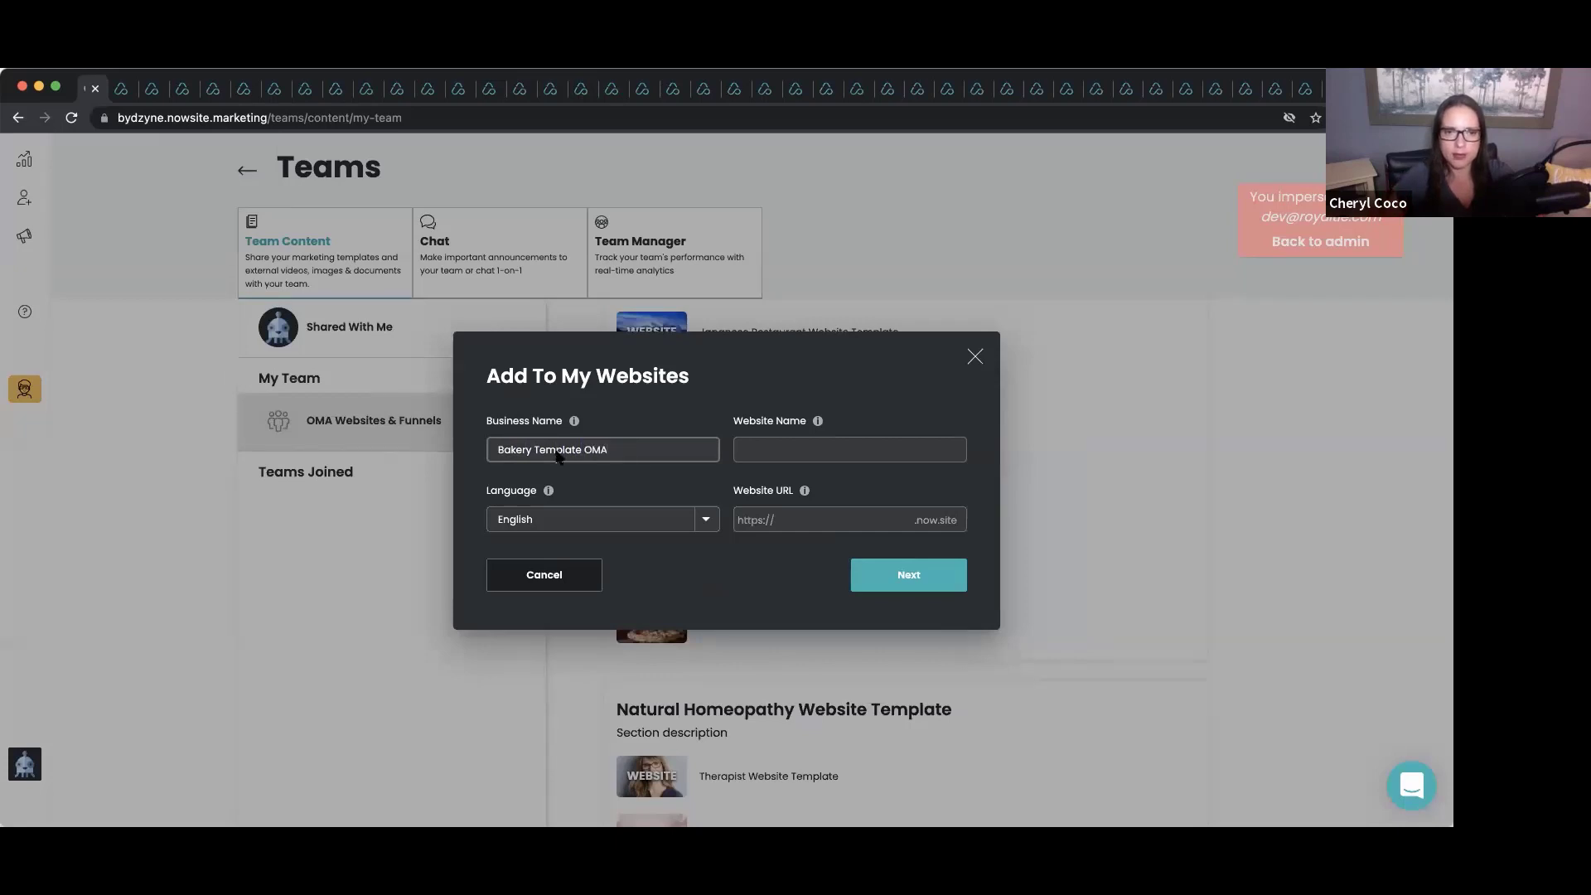
left_click(786, 452)
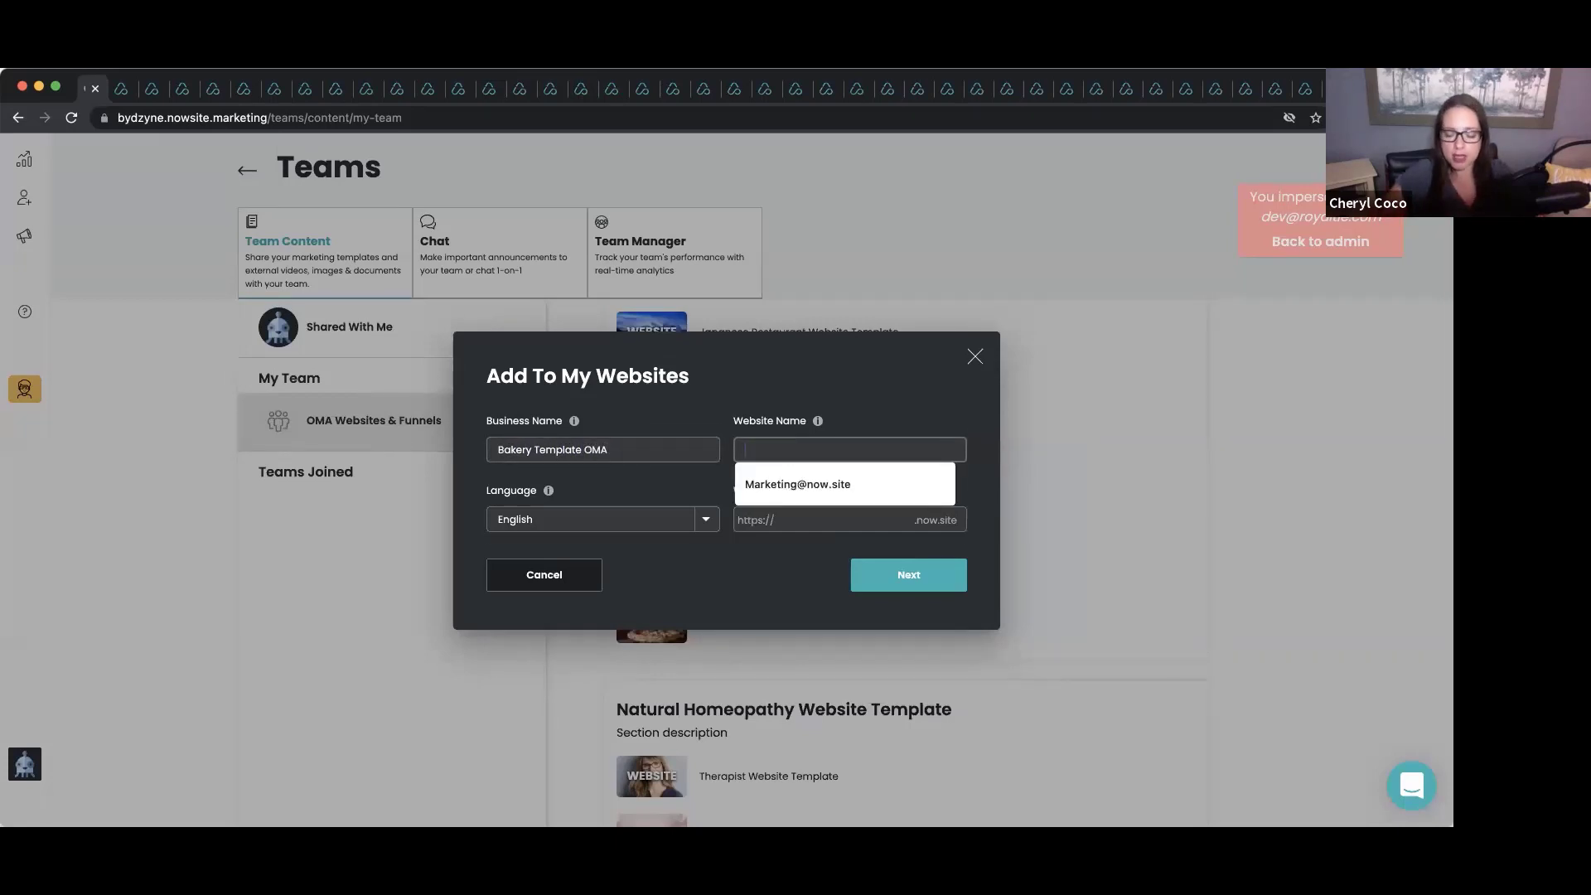
type("Bakery")
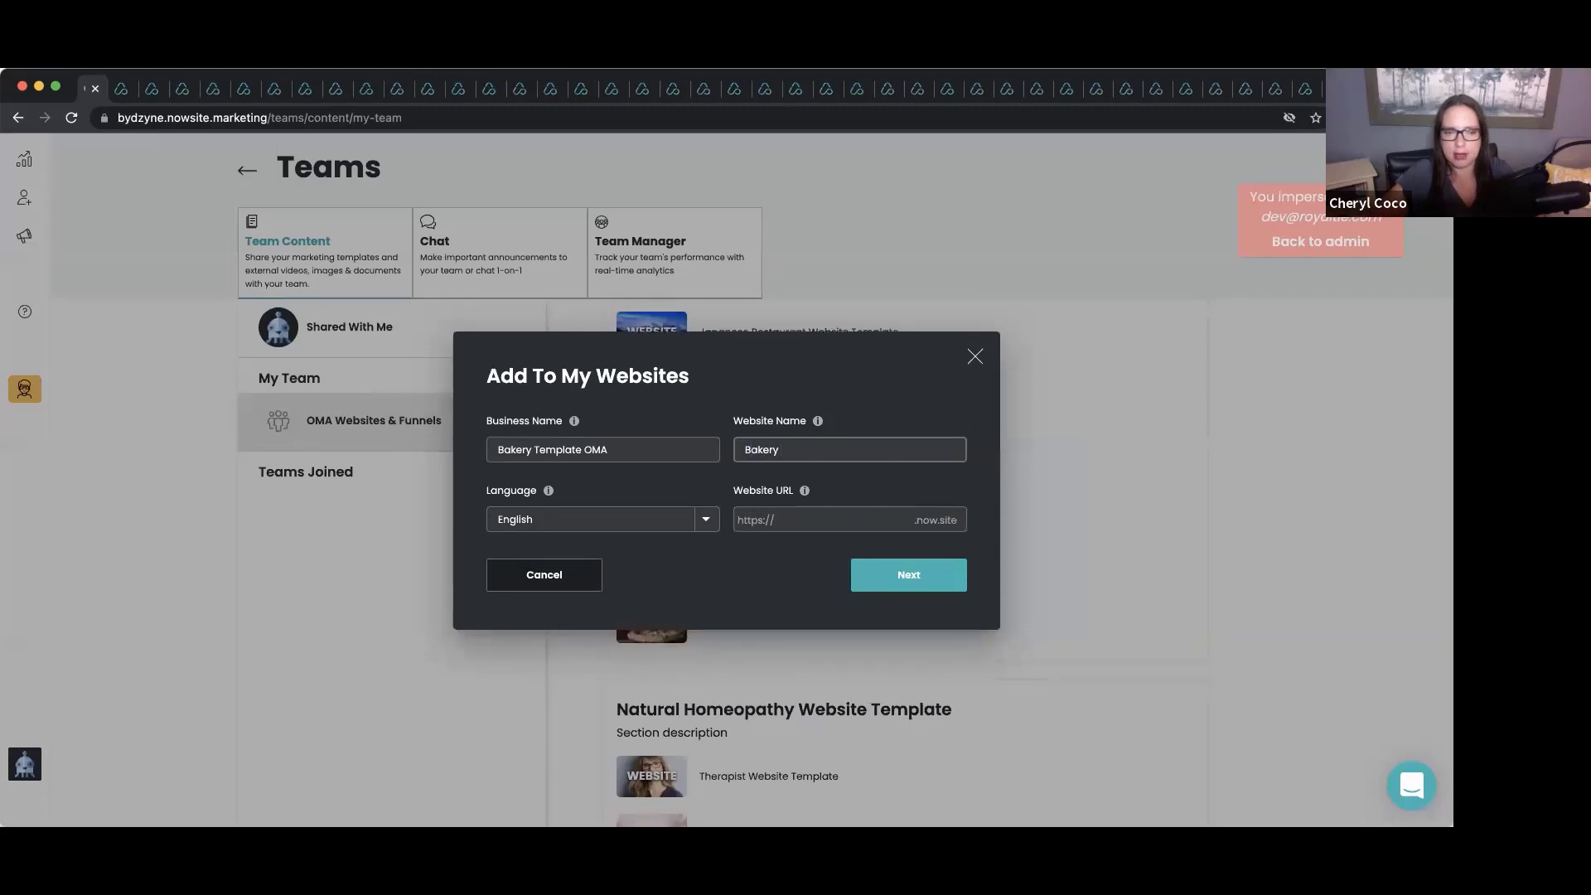
type(" Template")
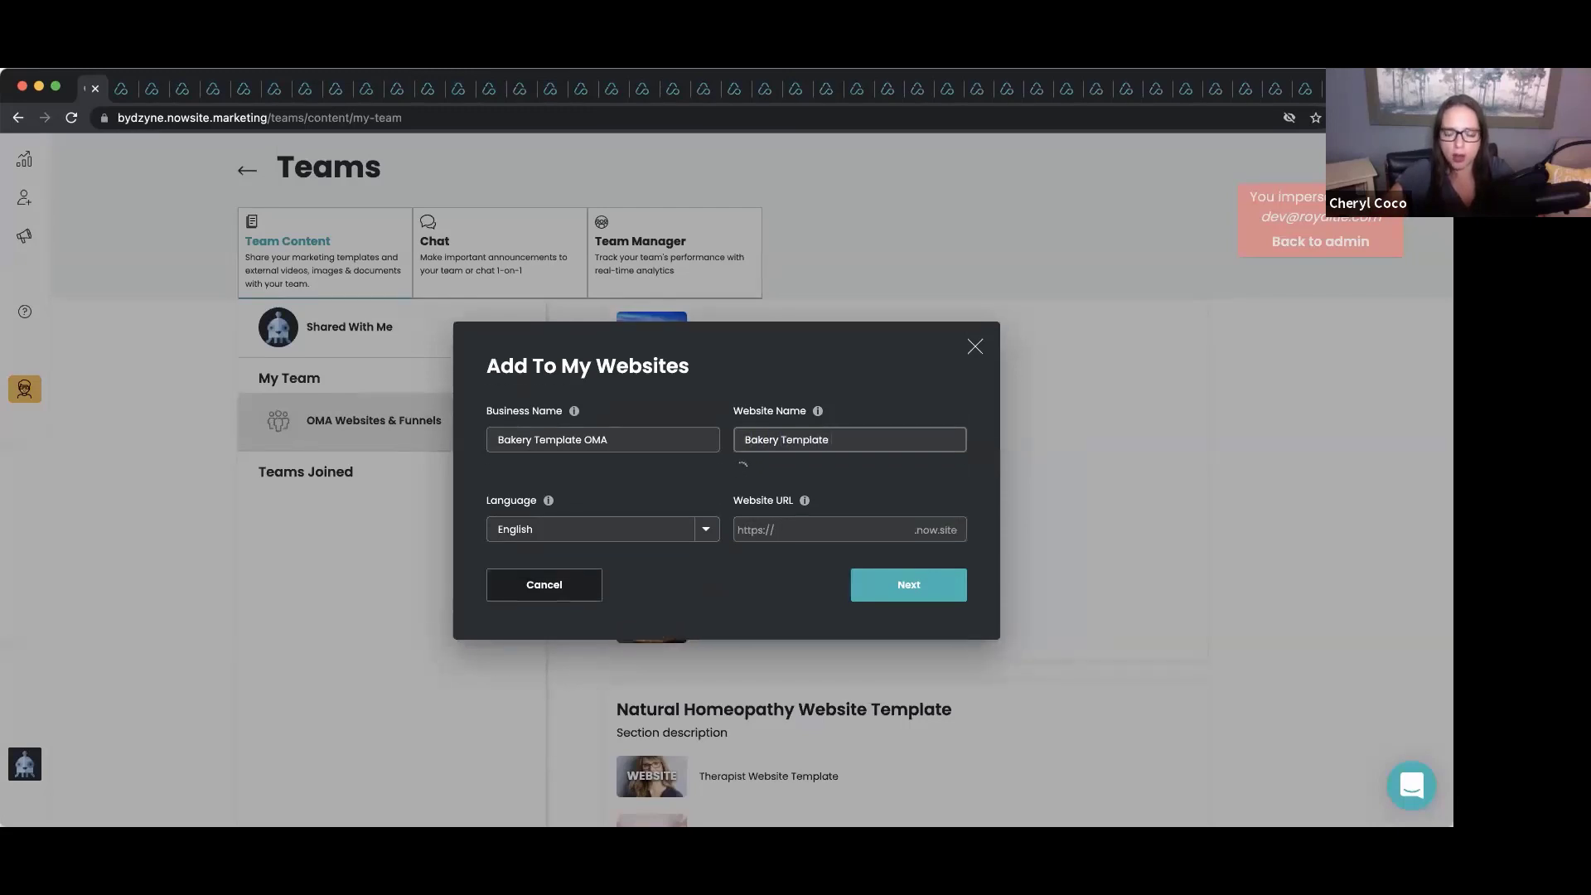
type(" OMA")
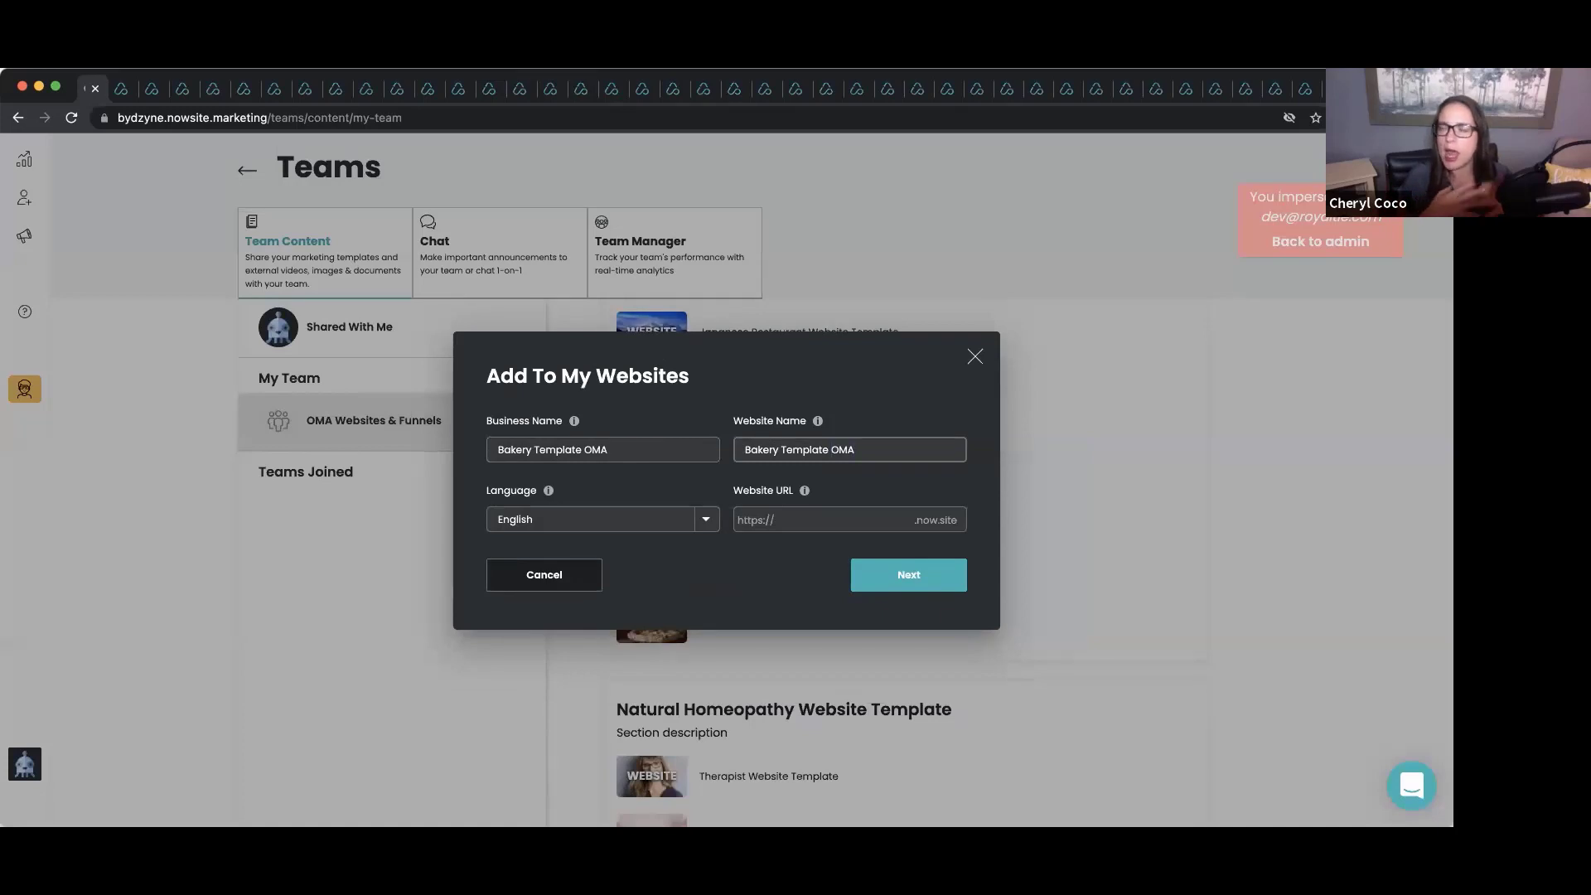
left_click(806, 521)
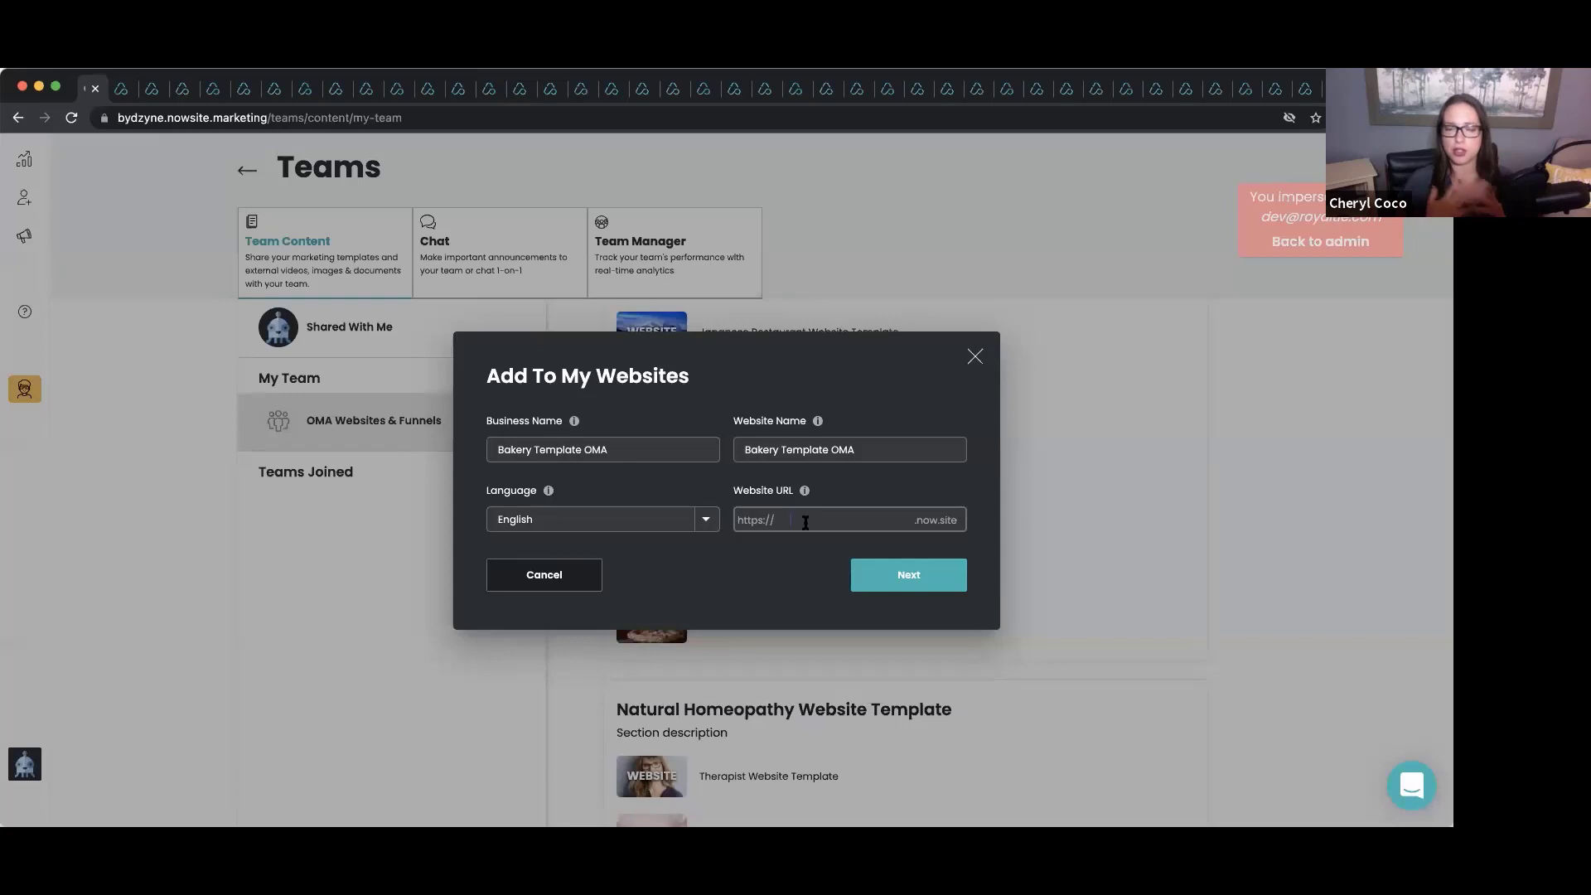
left_click(805, 522)
type("bak")
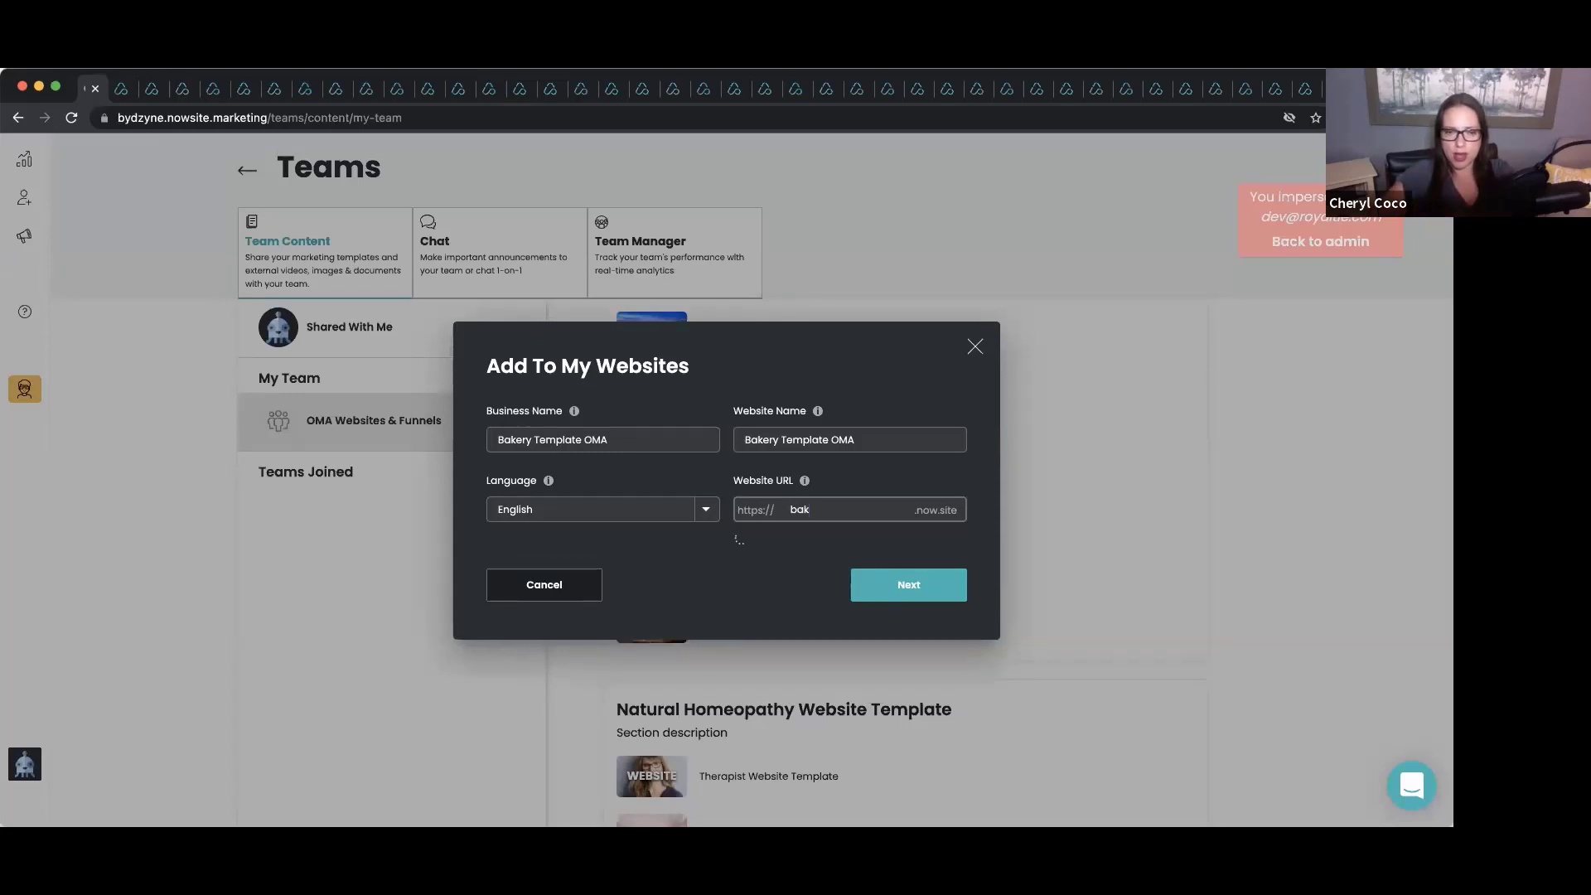
type("ery")
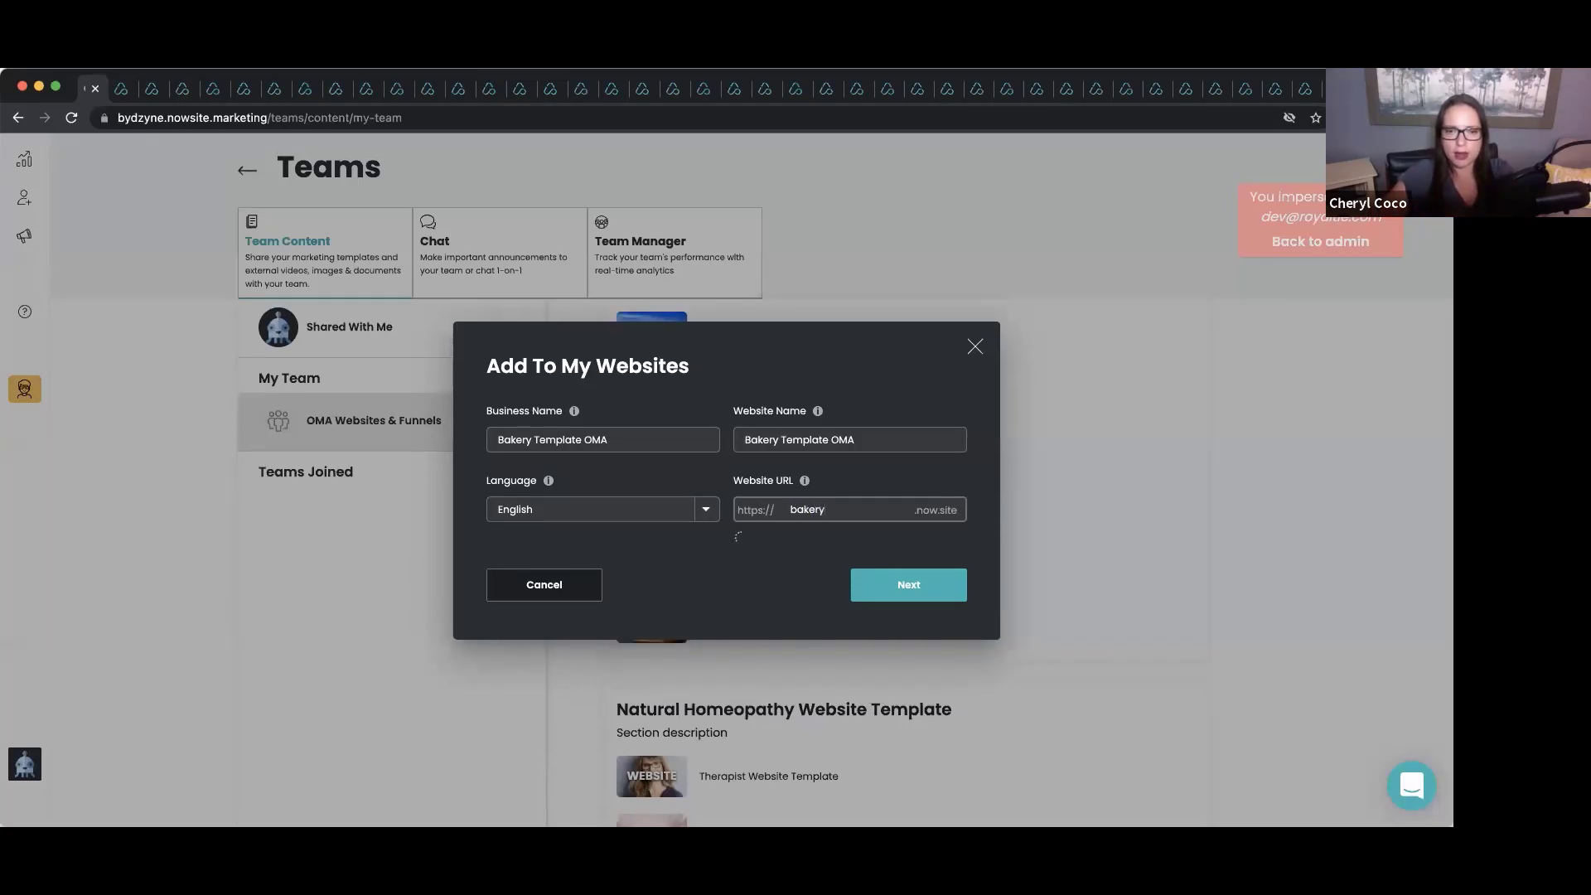
type("bycoco")
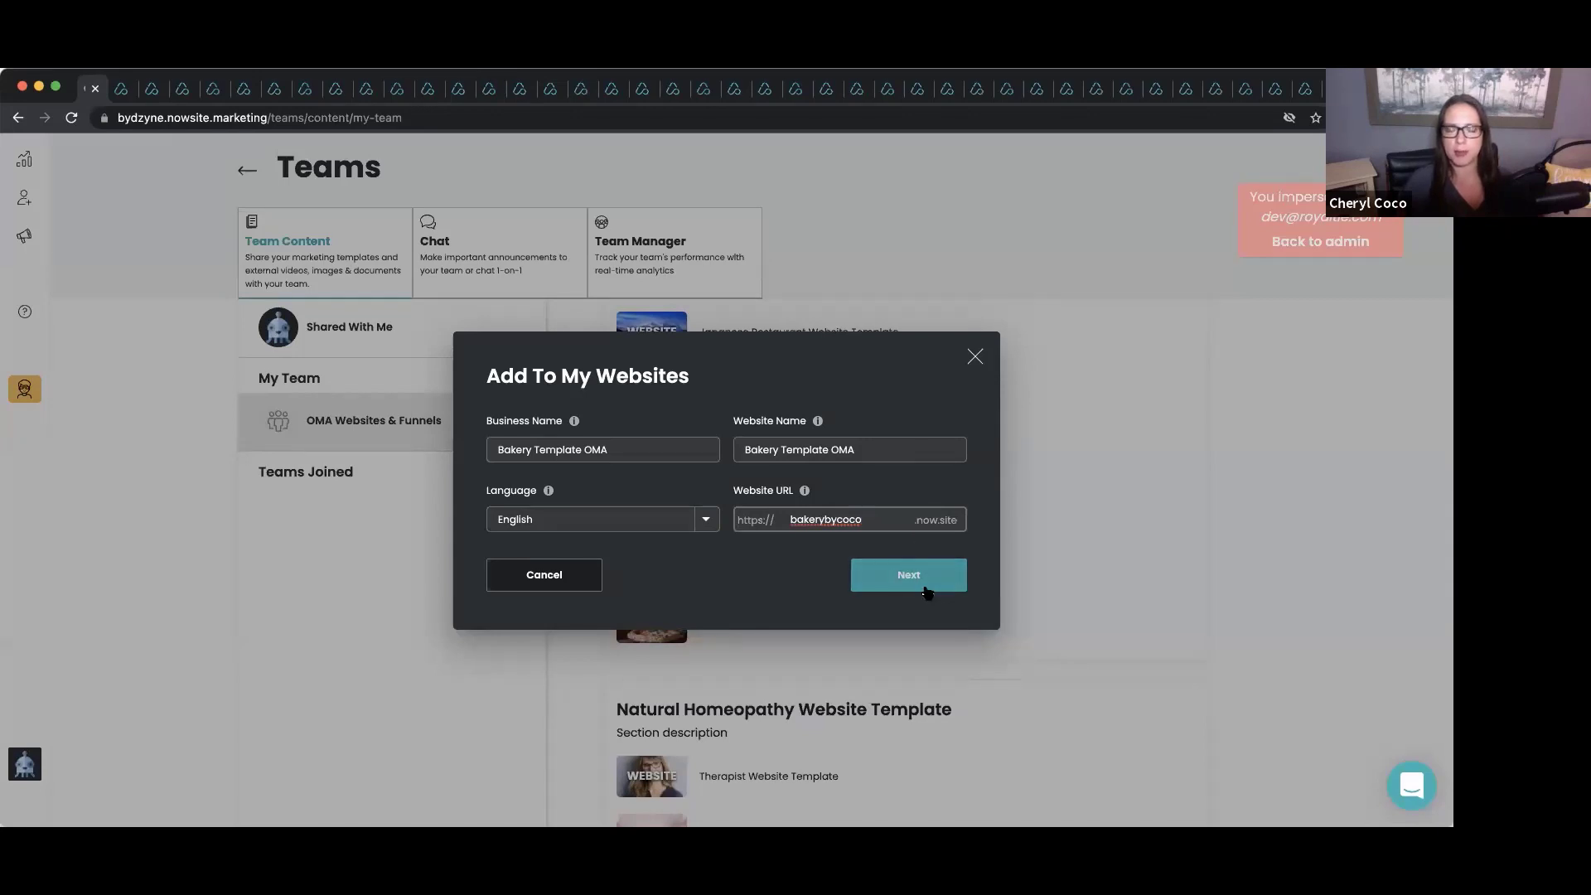
left_click(927, 591)
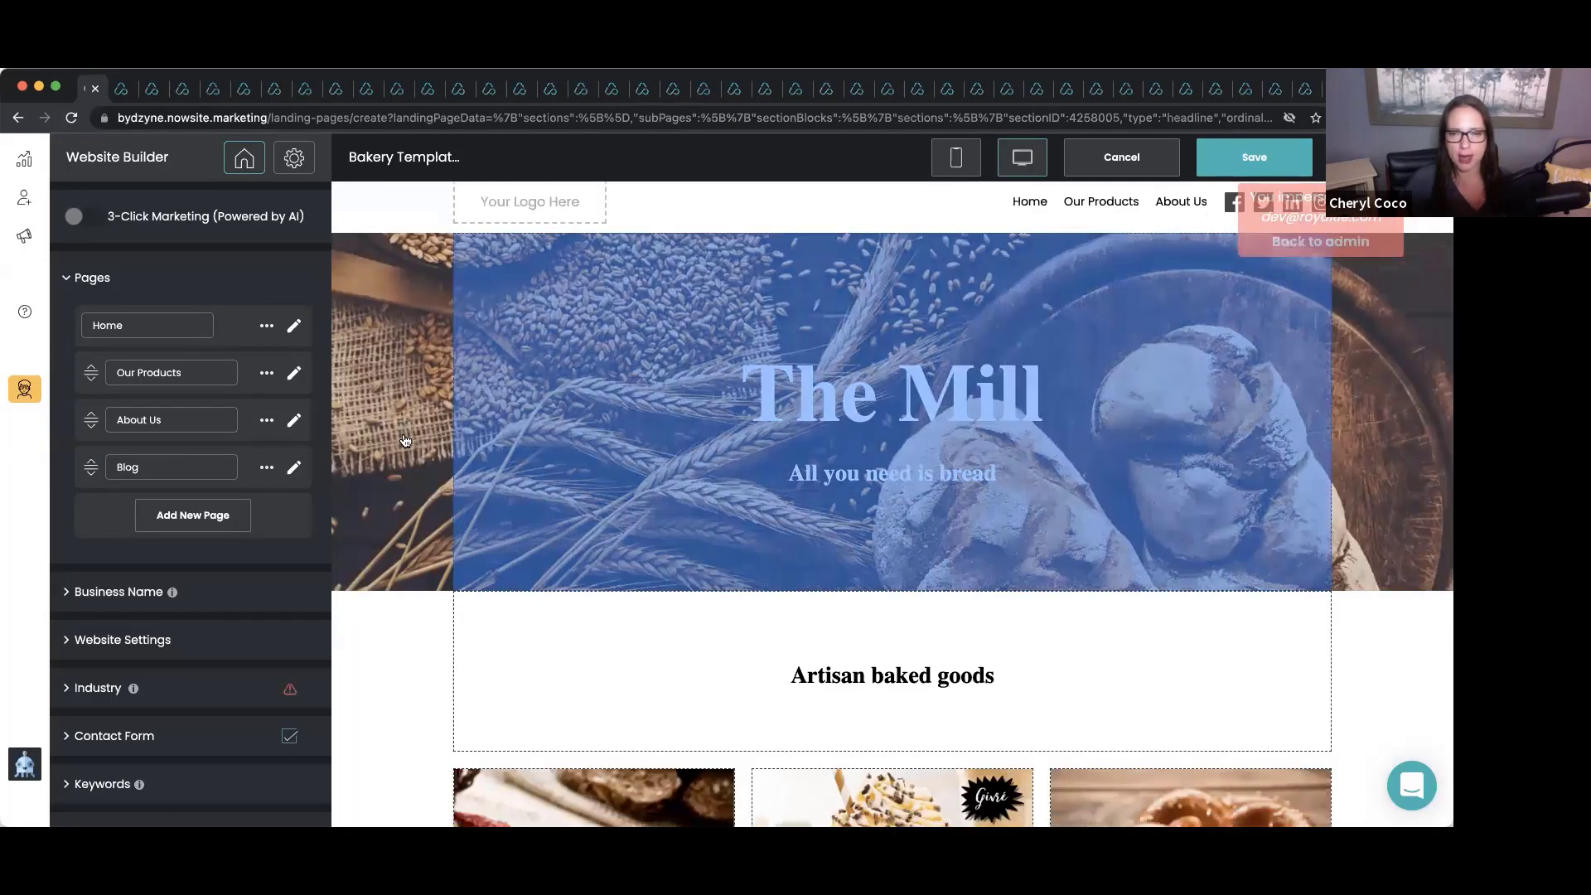
Review The Mill home page from hero to footer, then start editing the Home page.
scroll(405, 440, "down", 10)
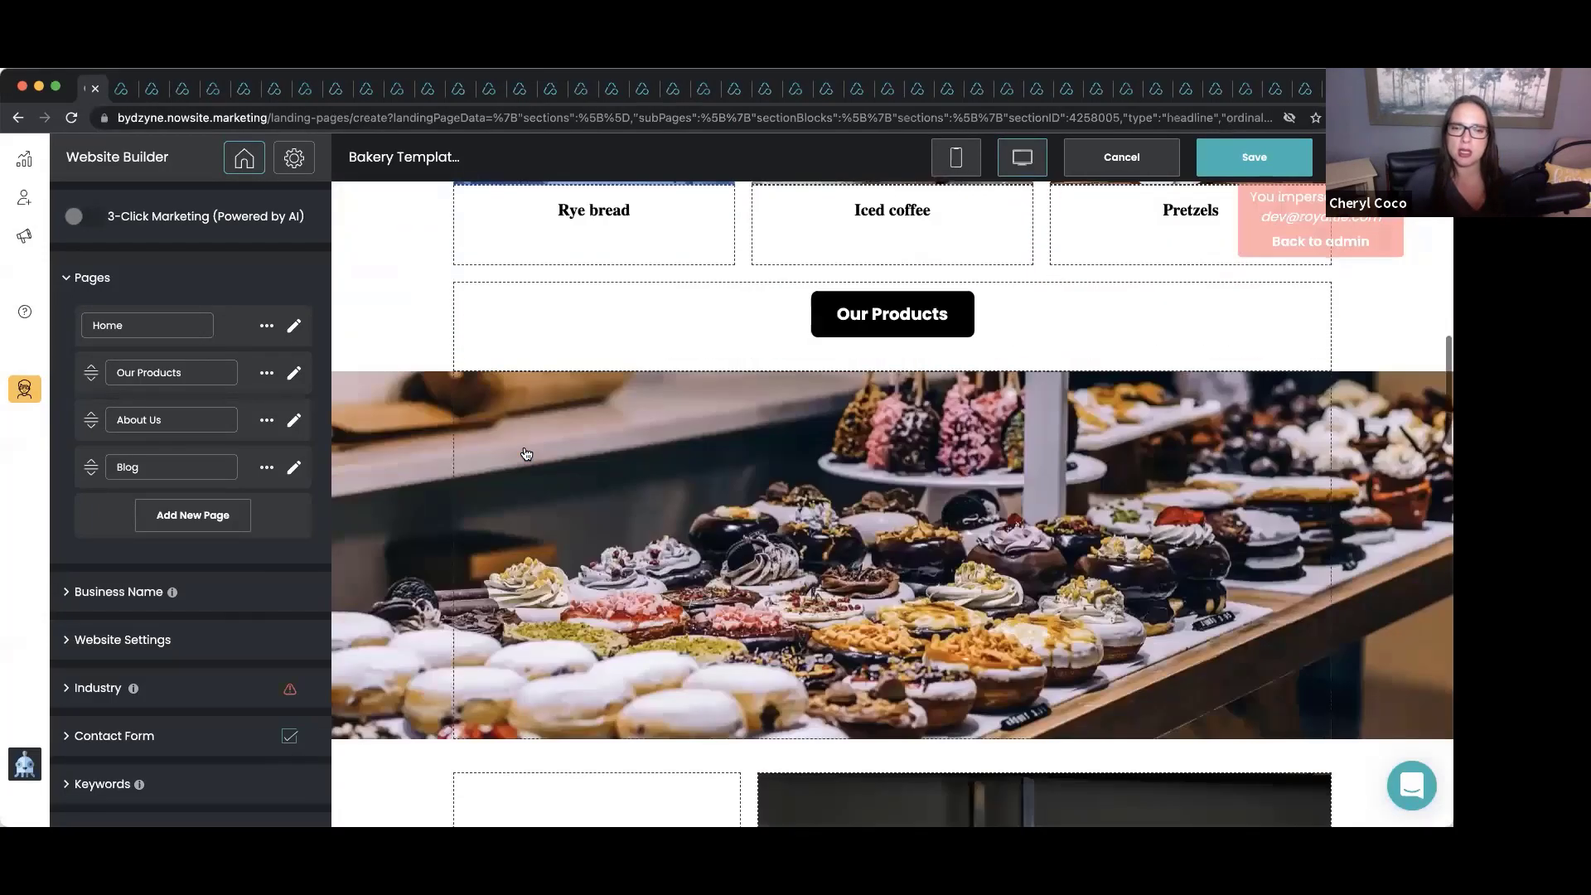
scroll(526, 453, "down", 10)
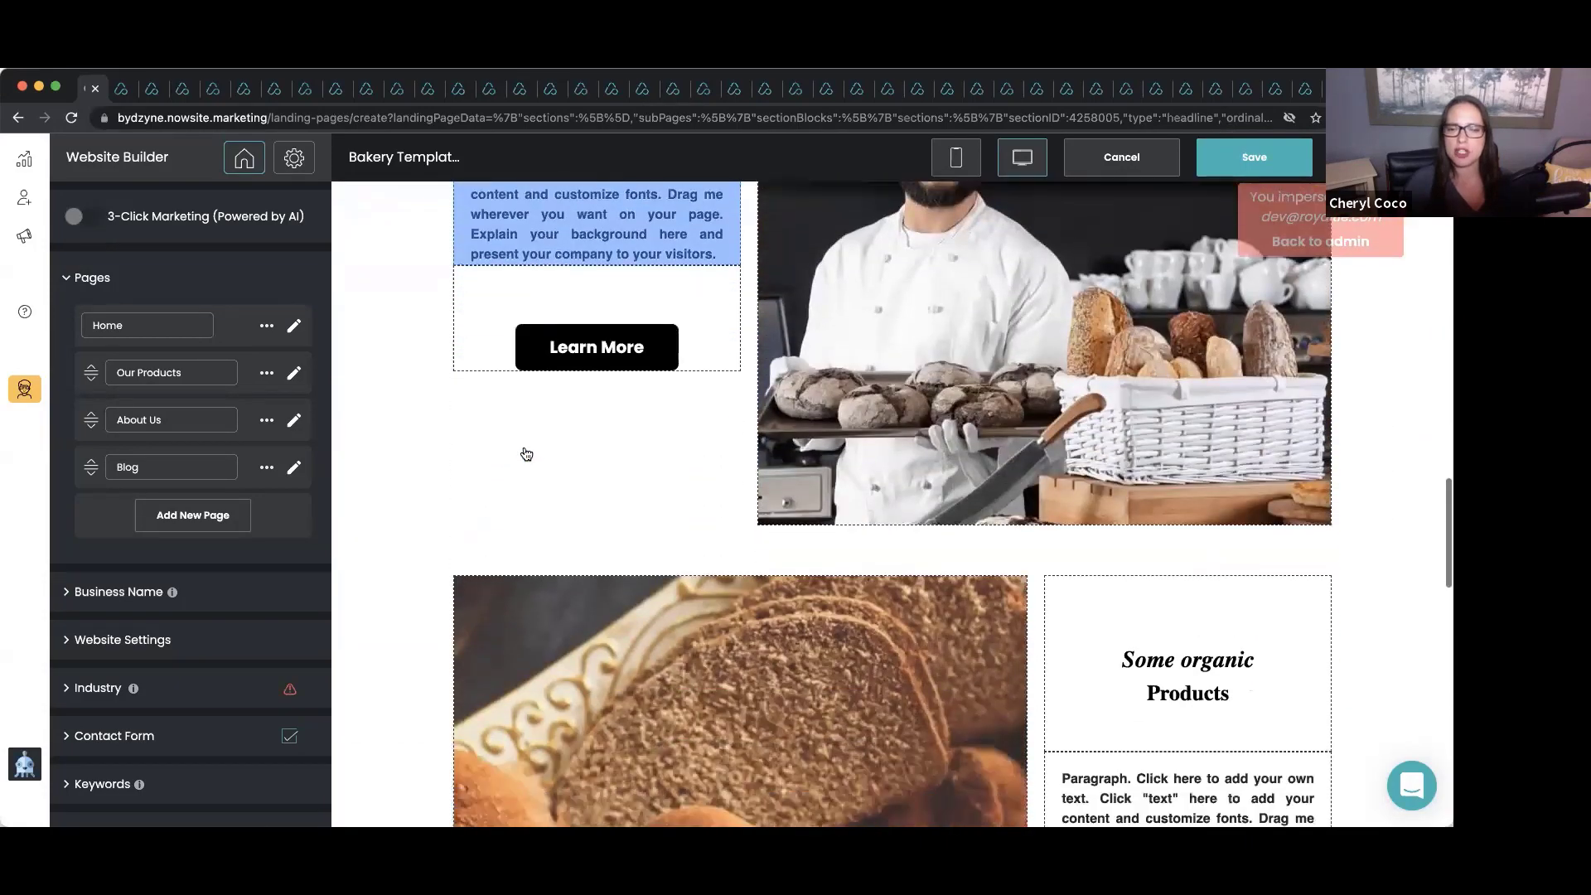
scroll(526, 453, "down", 10)
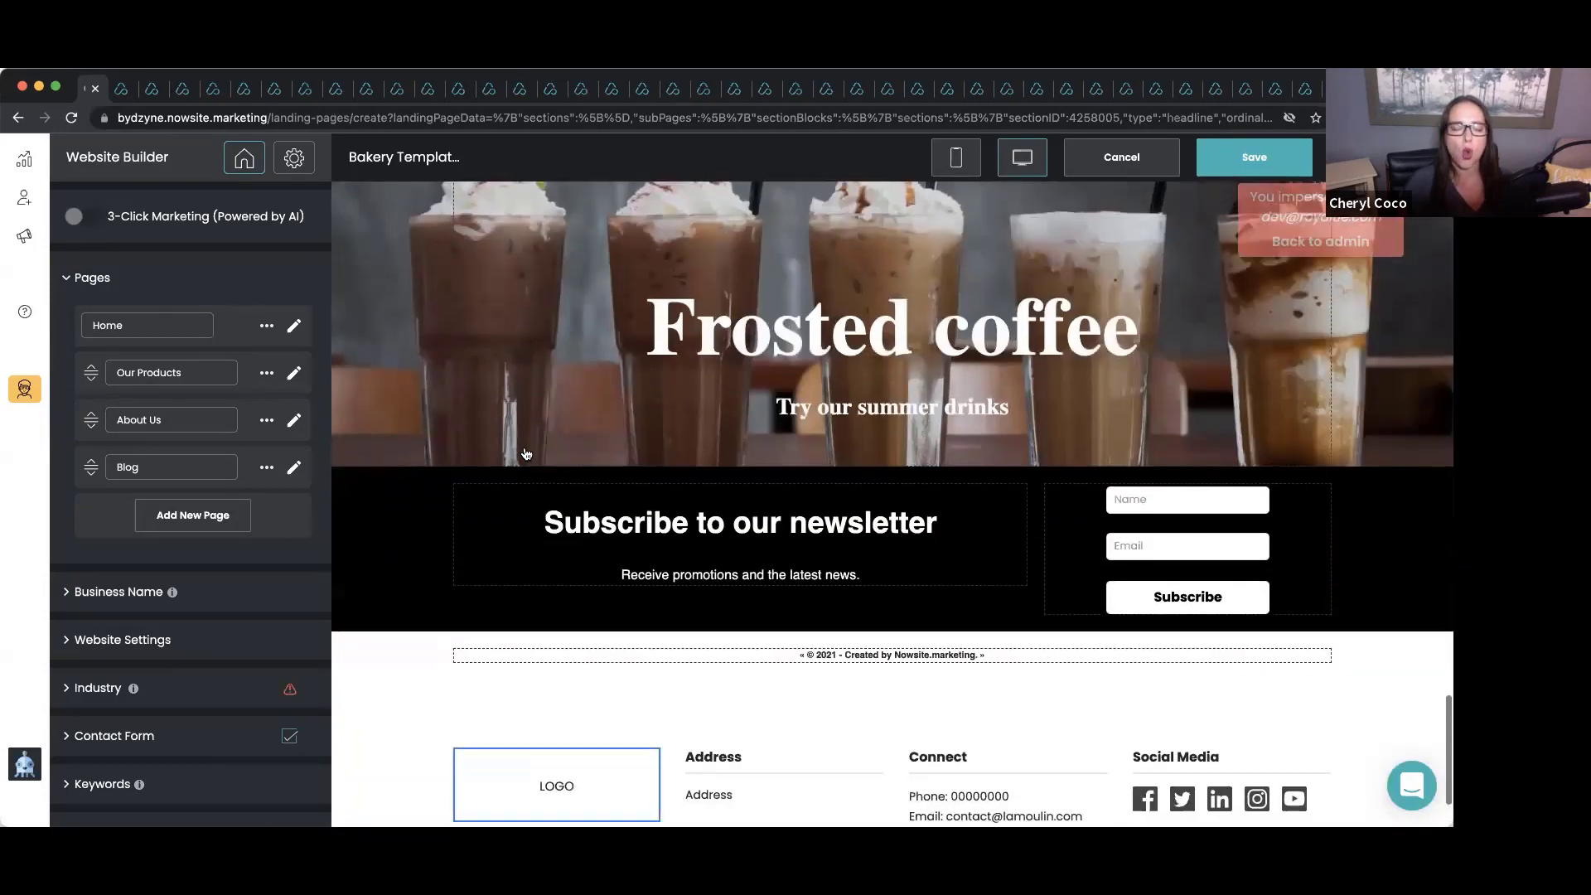
scroll(525, 454, "up", 15)
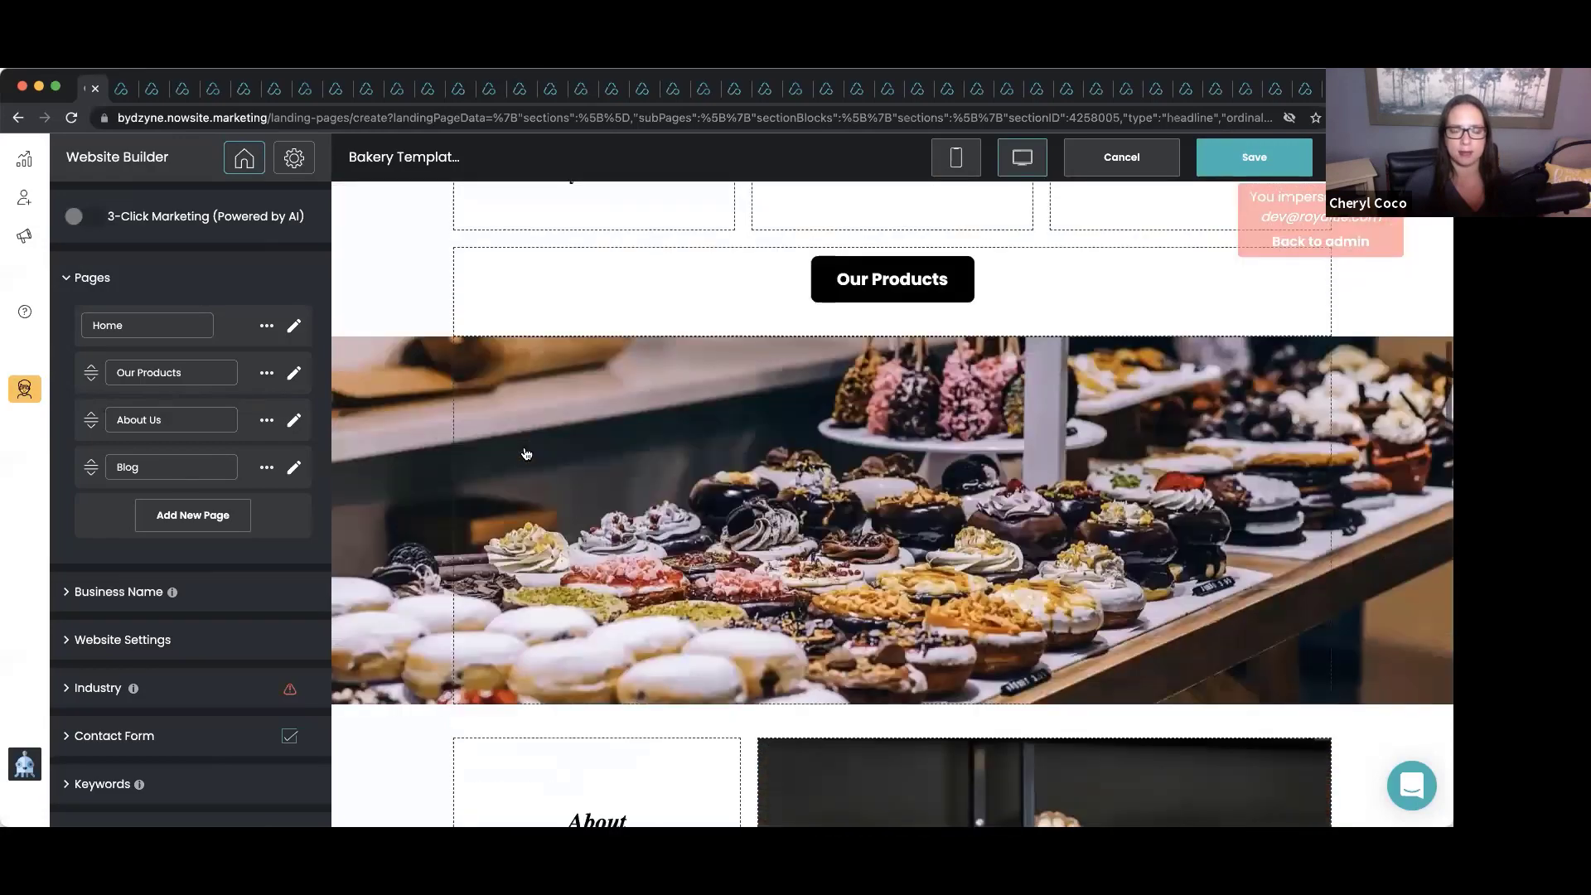
scroll(525, 454, "up", 8)
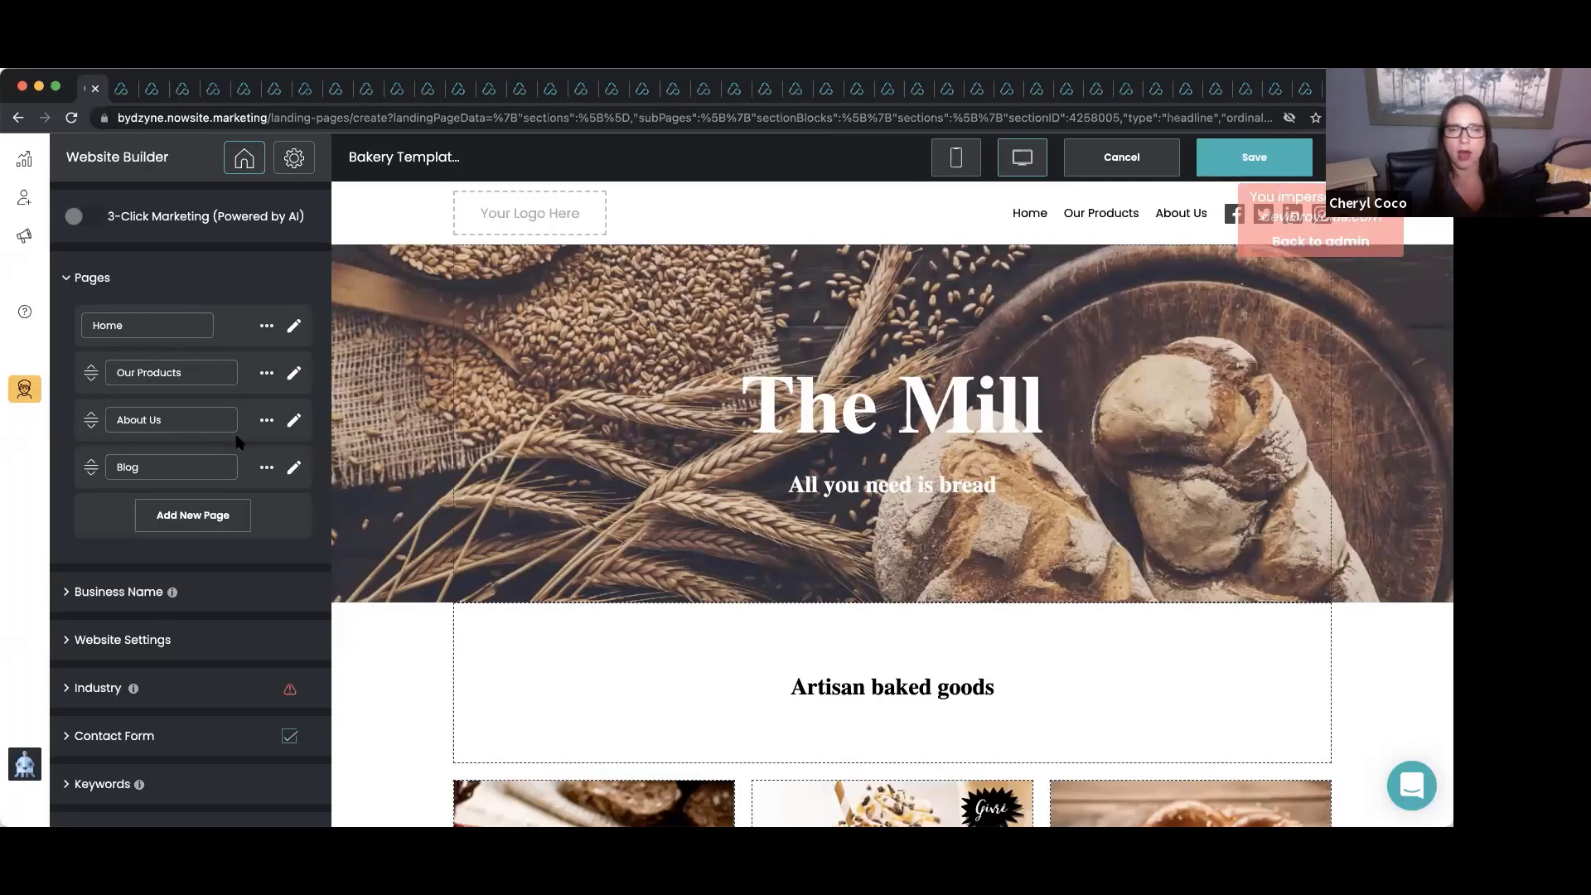
left_click(294, 327)
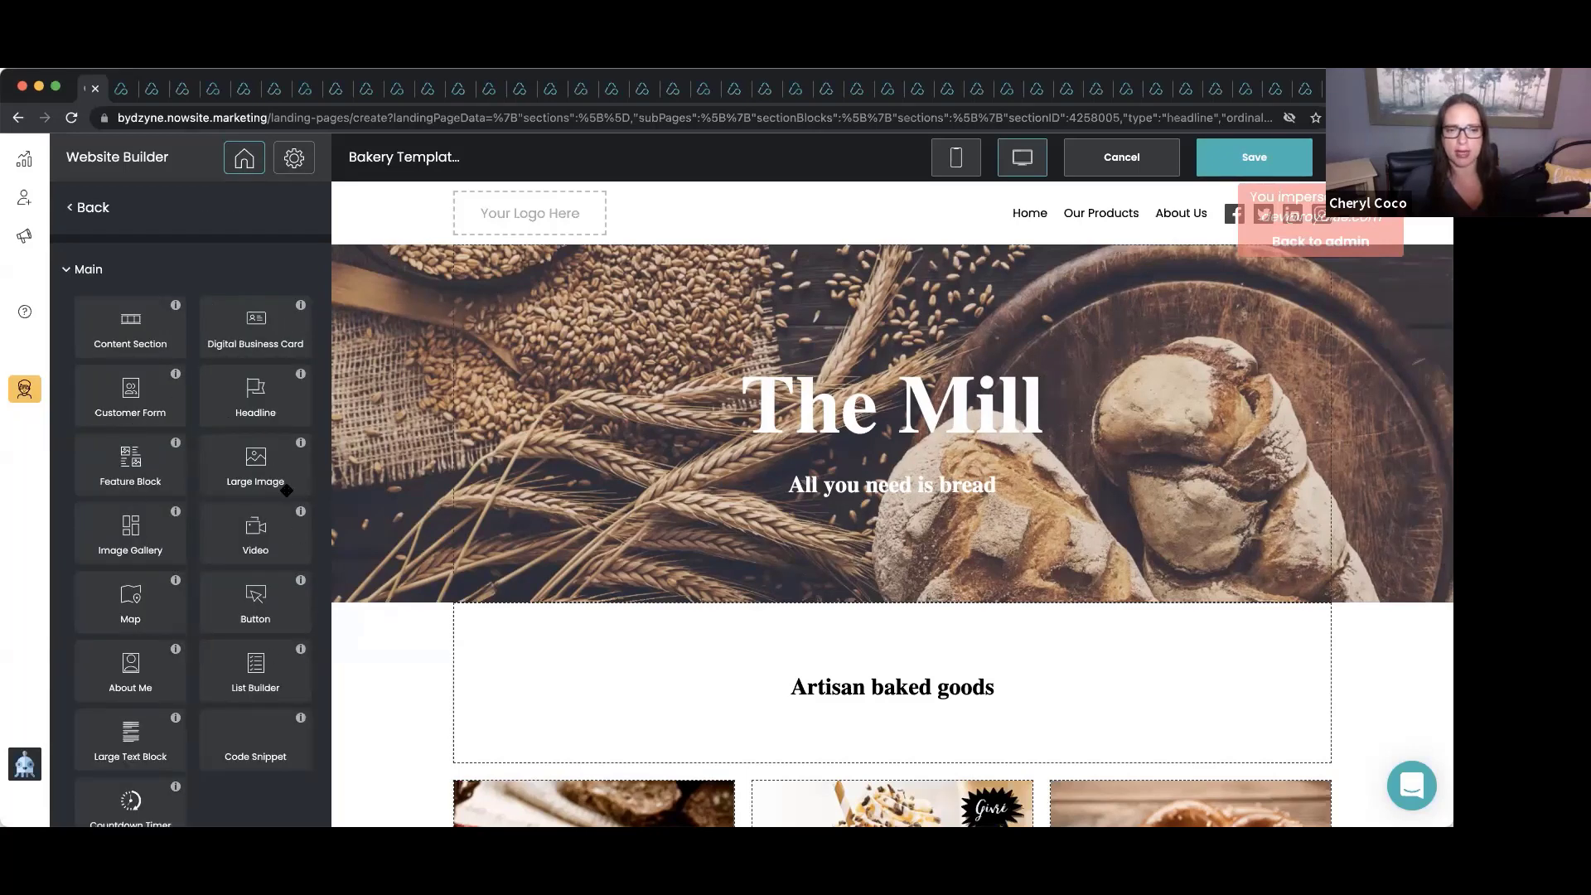
Browse the Main elements palette and drag a Customer Form block onto the Home page.
scroll(149, 414, "down", 1)
scroll(168, 411, "up", 1)
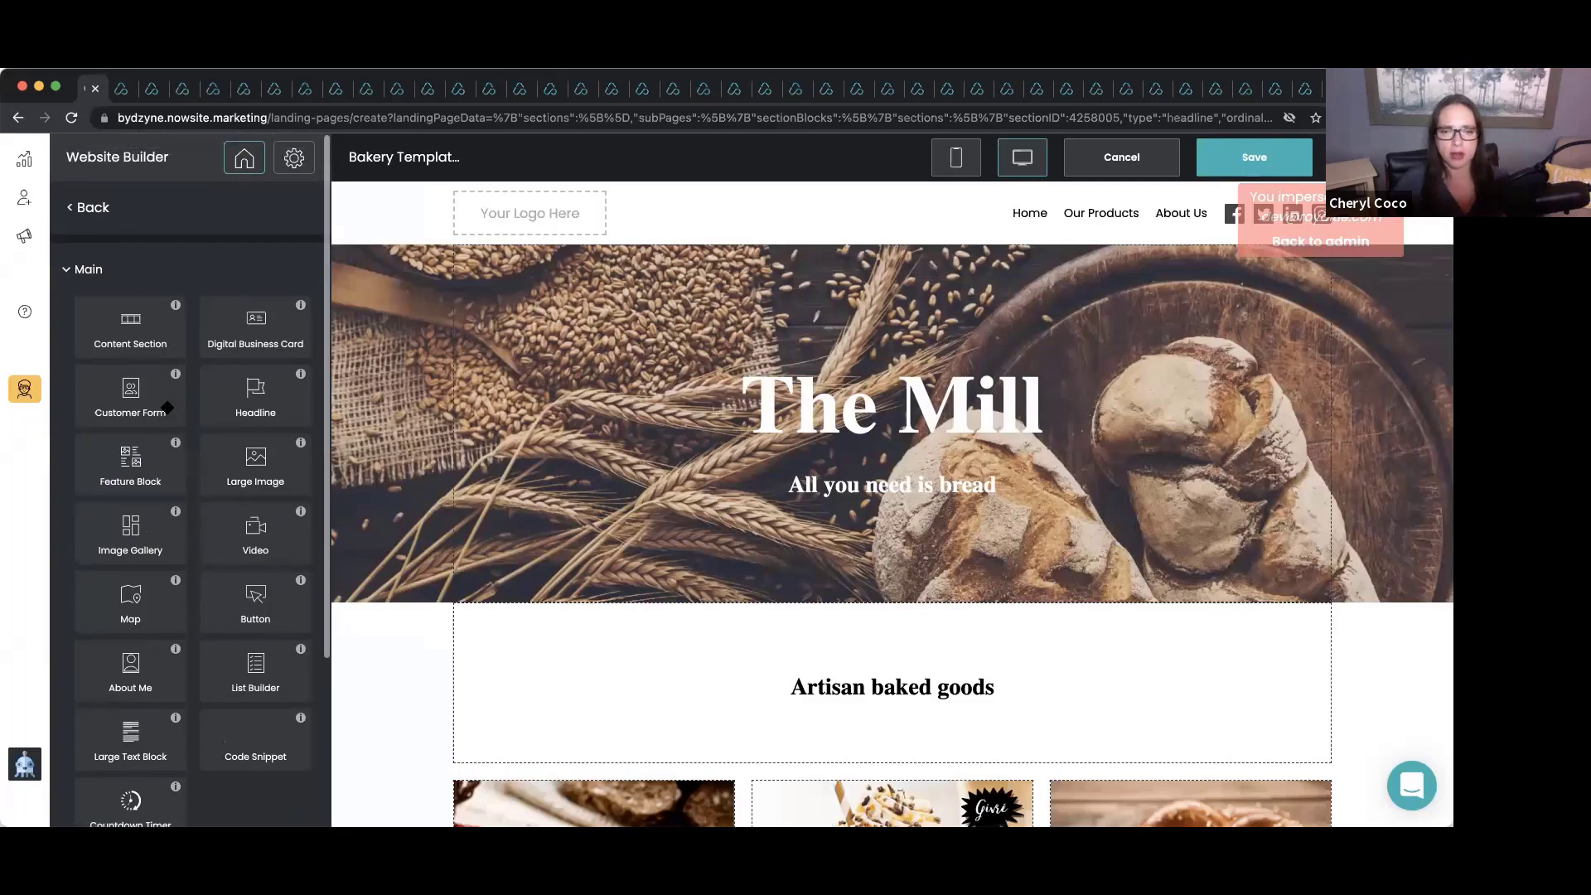
left_click_drag(167, 408, 862, 428)
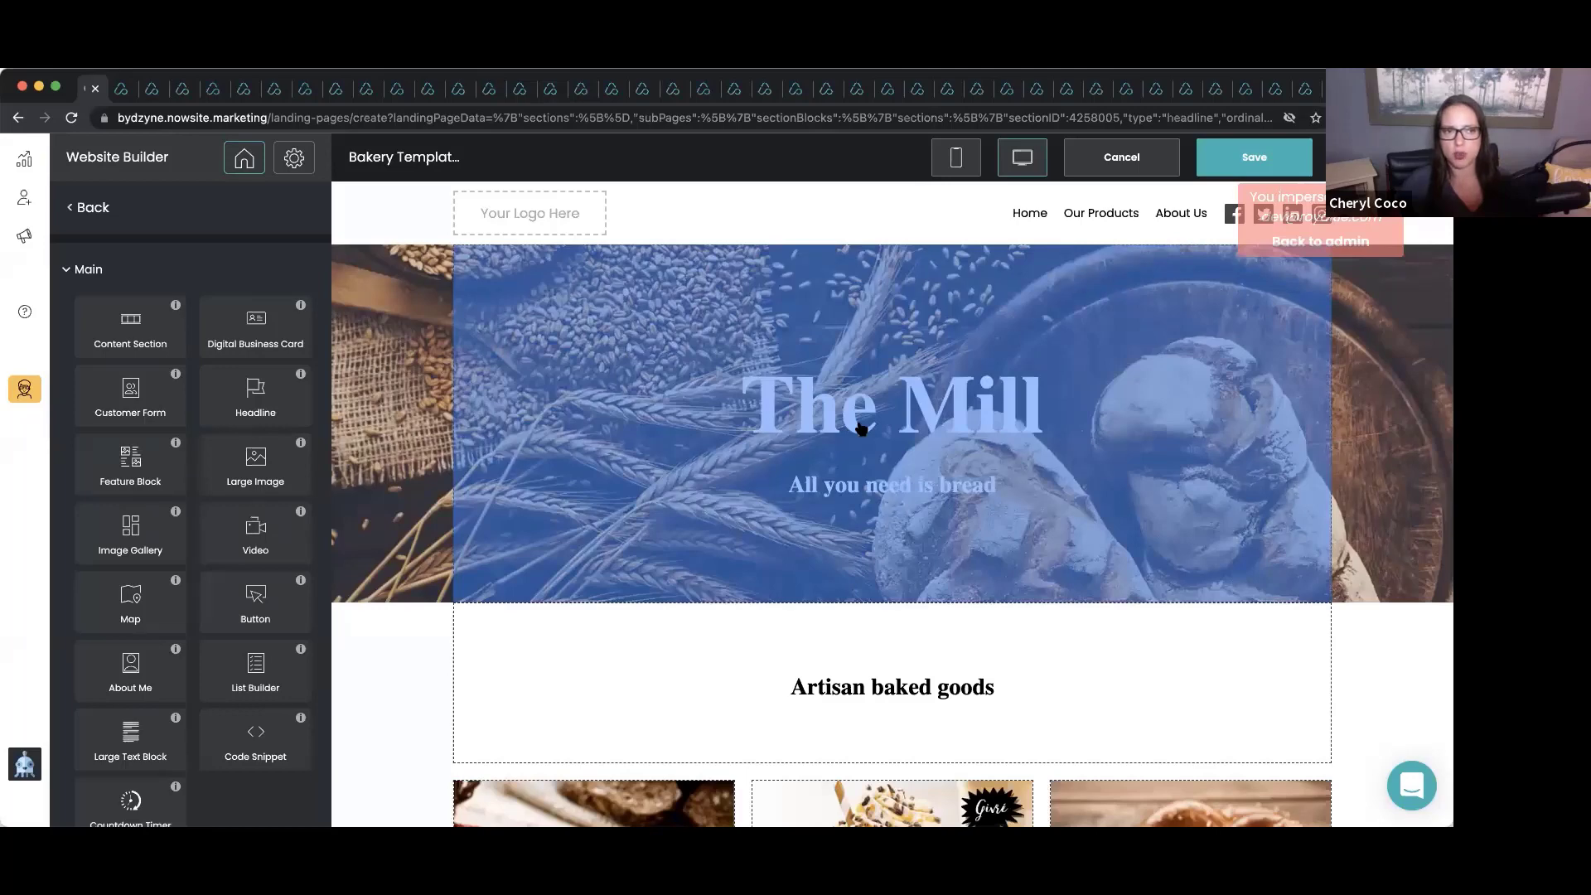
Drop the Customer Form idea and change the hero heading from The Mill to 'Bakery By Coco'.
left_click_drag(862, 428, 789, 414)
left_click(790, 413)
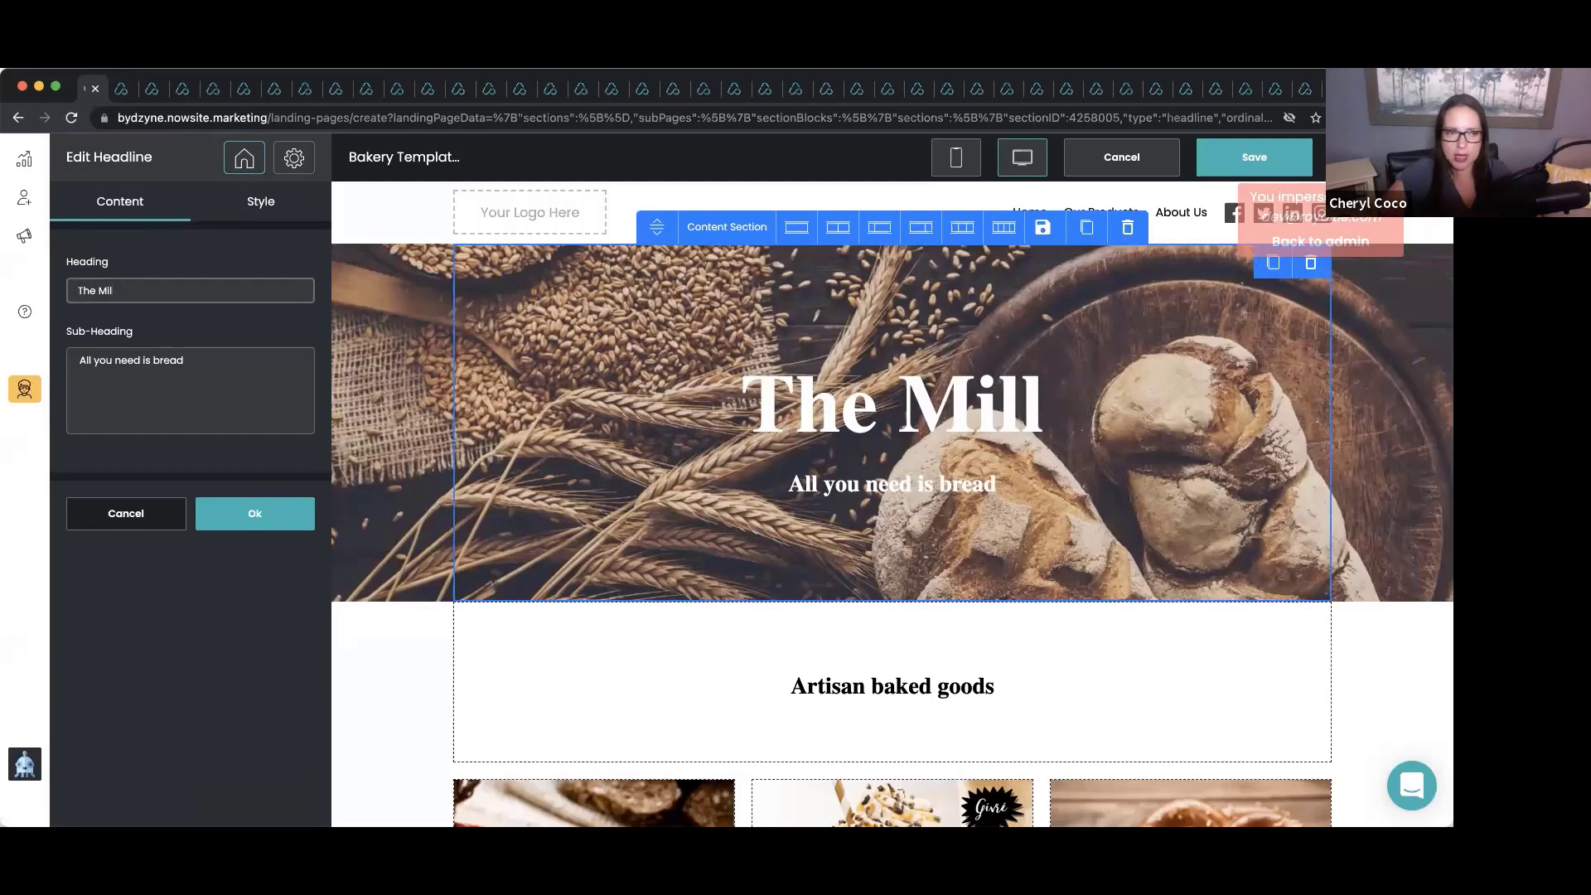
key("BackSpace")
key("BackSpace")
key("BackSpace")
key("BackSpace")
key("BackSpace")
key("BackSpace")
key("BackSpace")
key("BackSpace")
type("Ba")
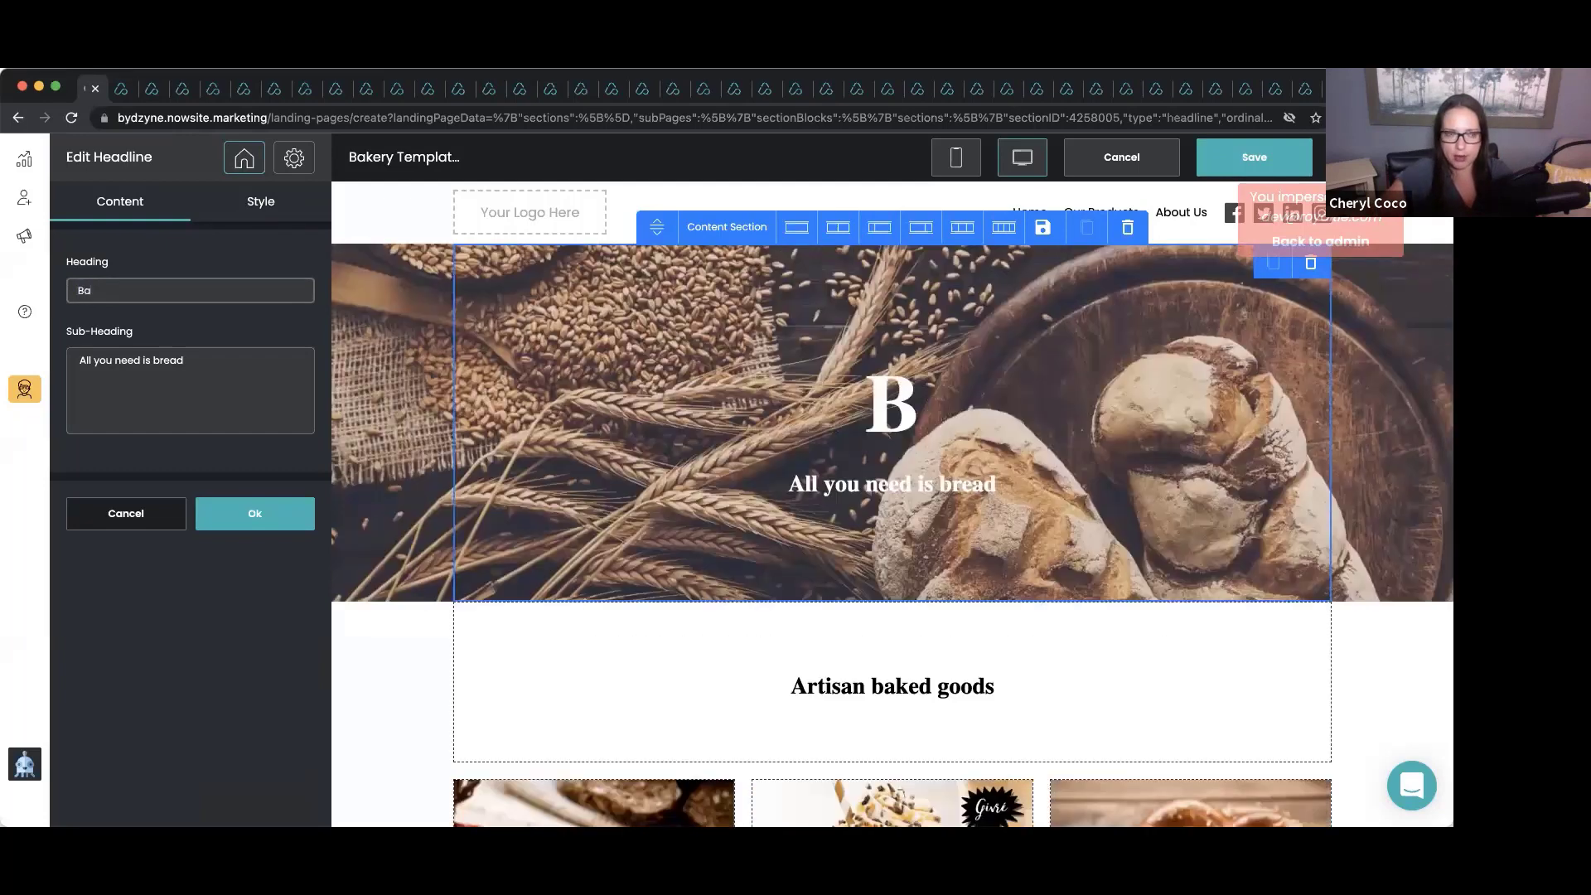
type("kery By Coco")
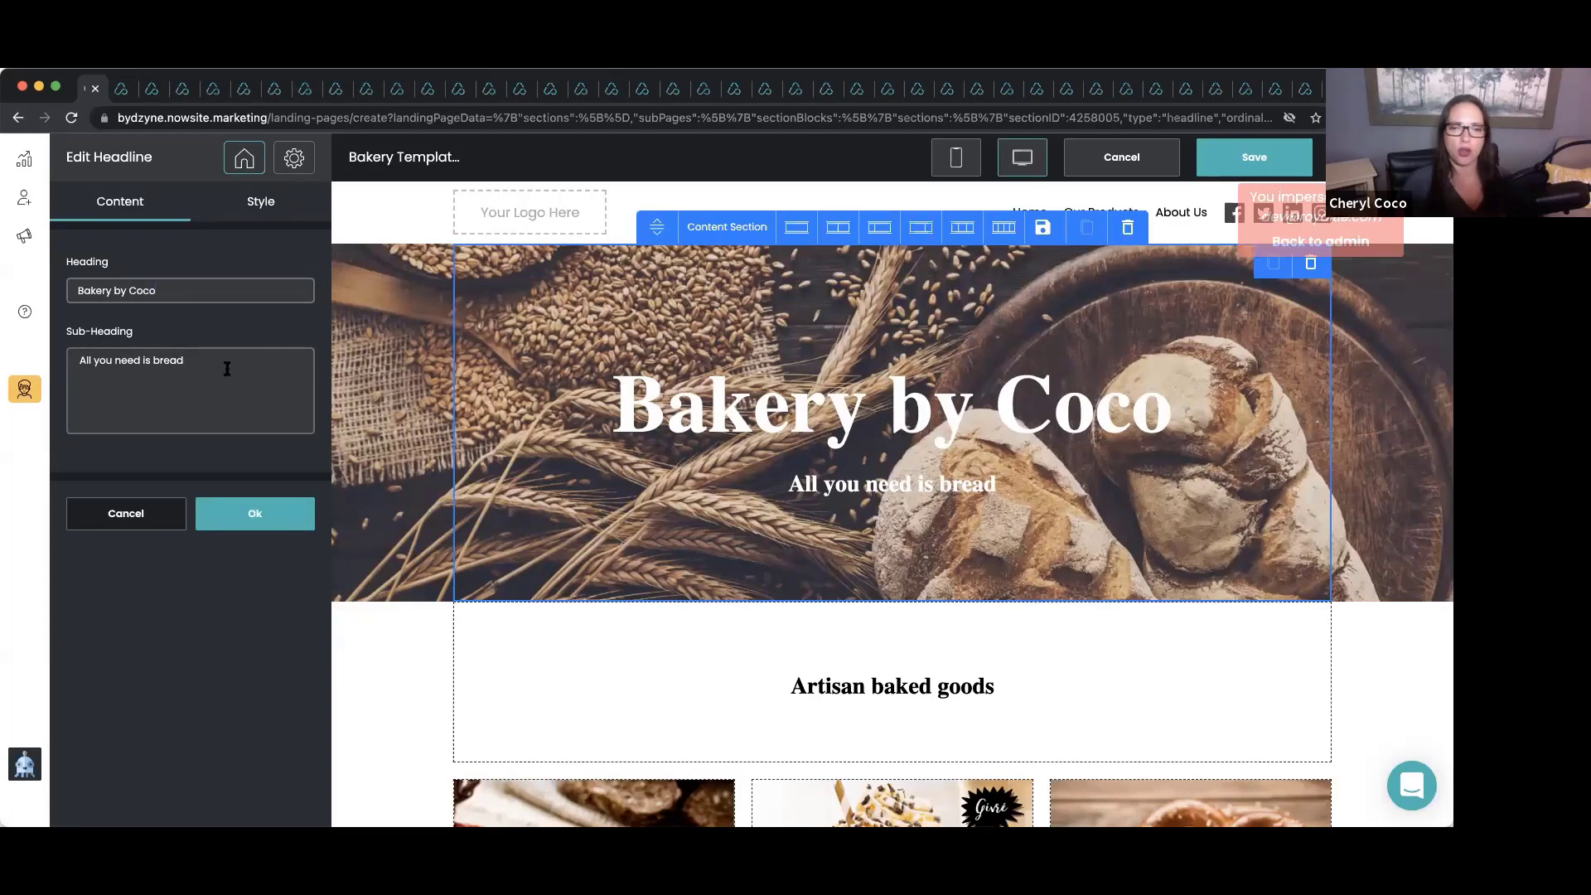
left_click(301, 518)
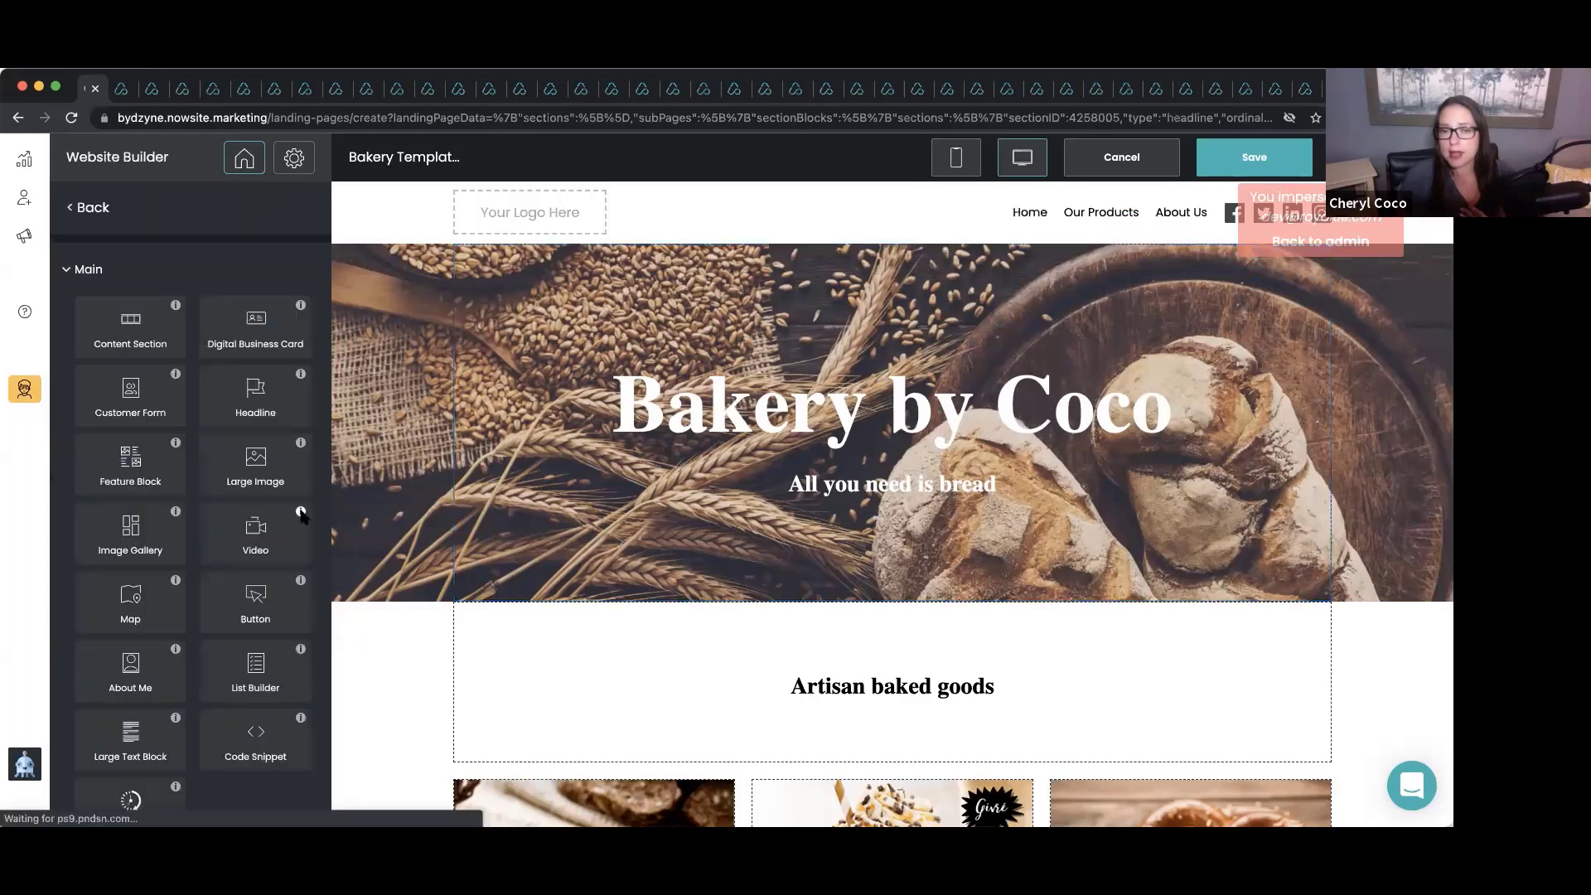
Switch the product row to a two-column layout so only Rye bread and Iced coffee remain.
scroll(542, 484, "down", 3)
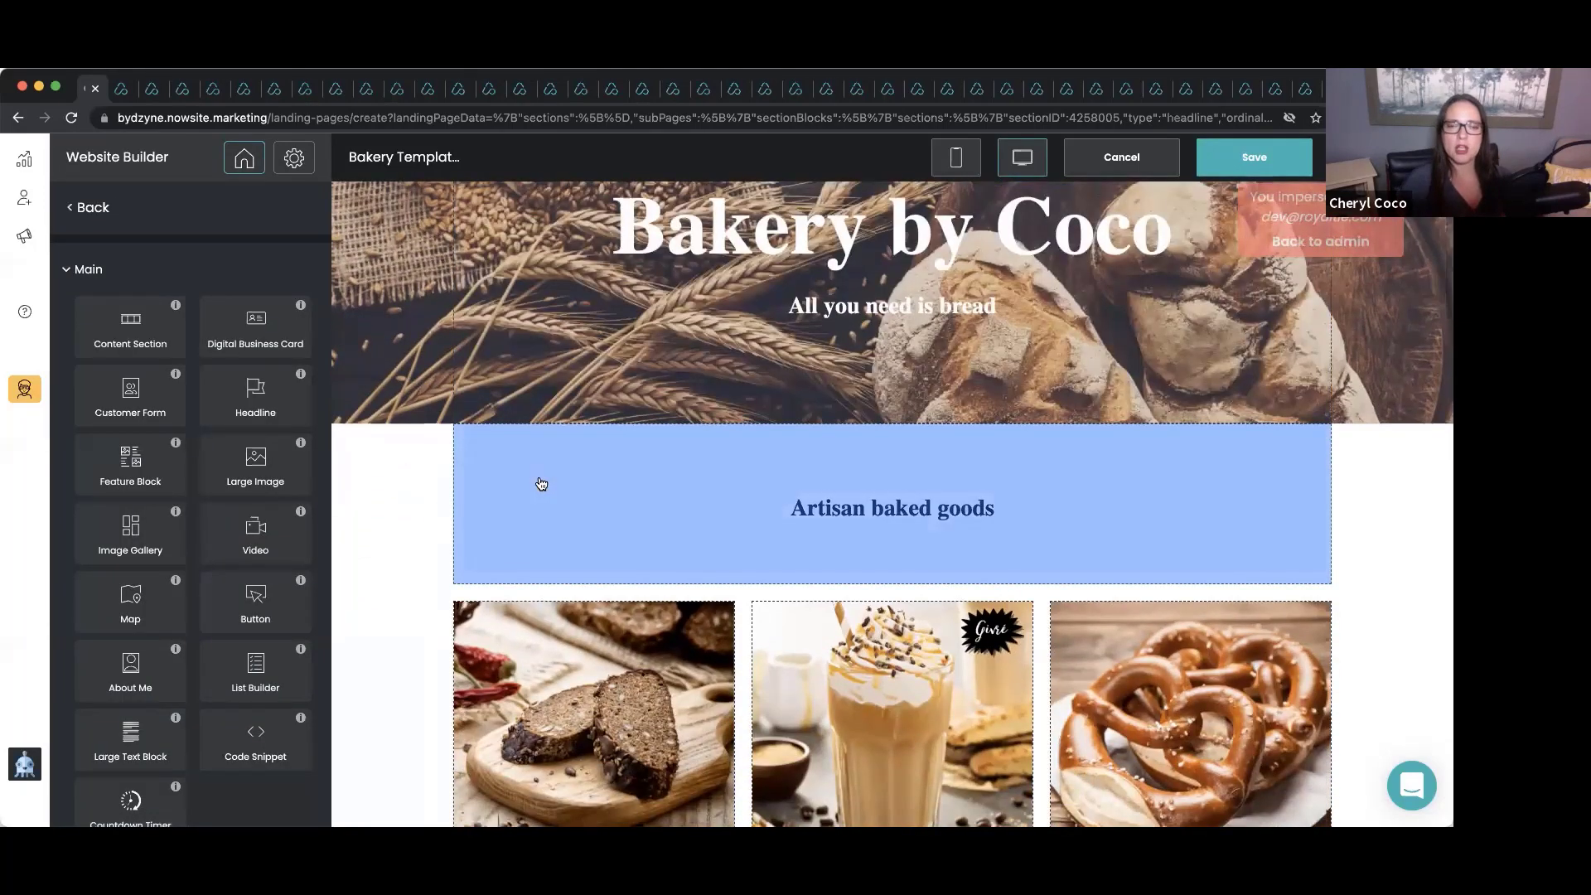
scroll(541, 484, "down", 5)
scroll(541, 484, "down", 1)
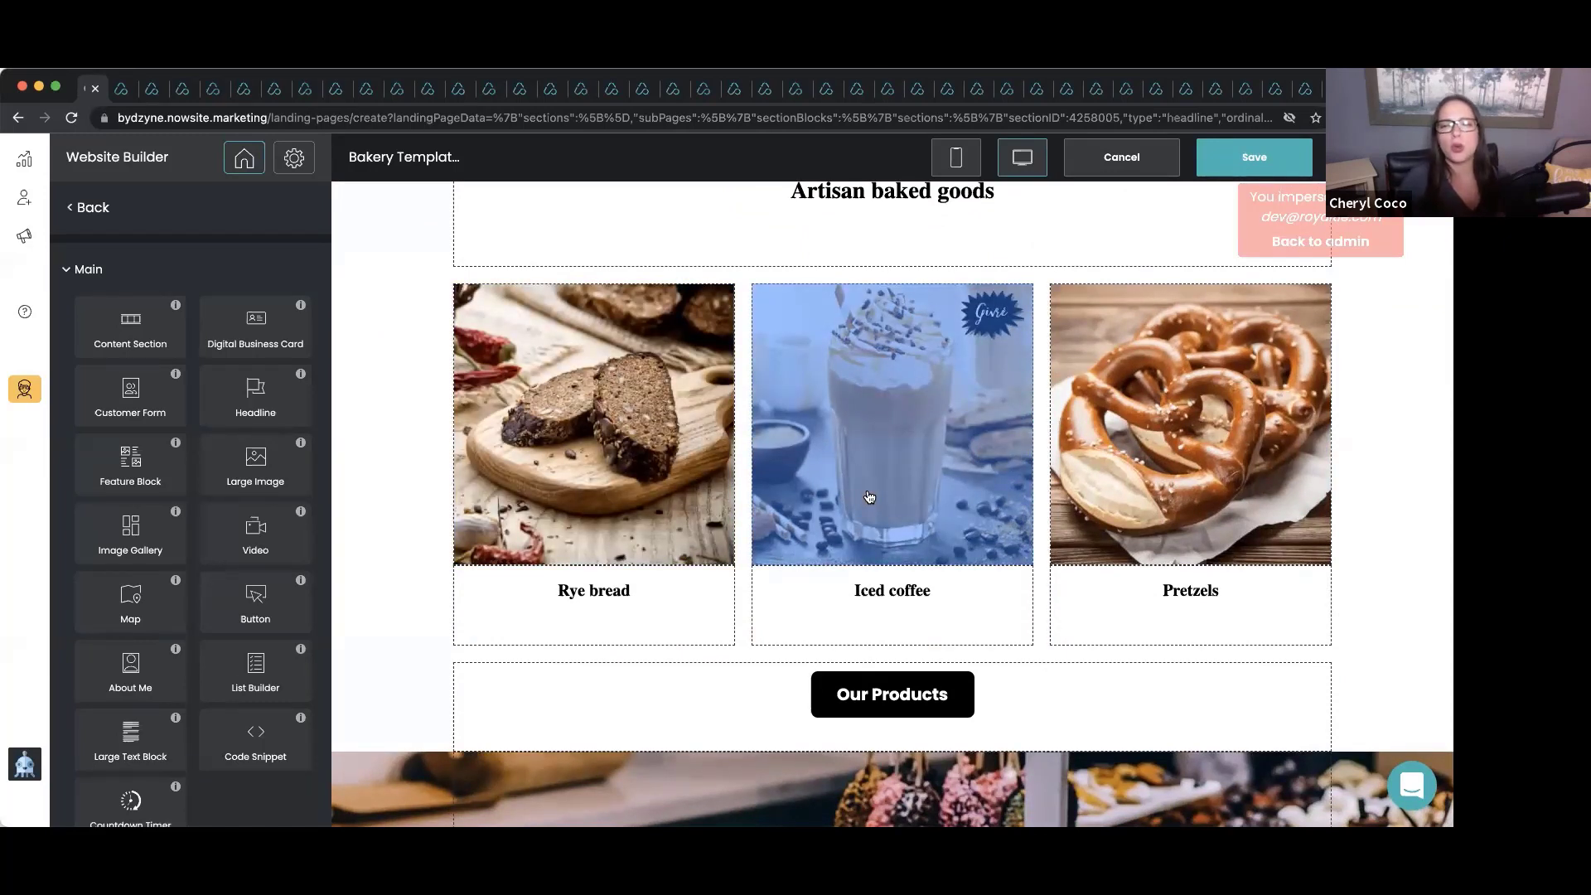
left_click(869, 497)
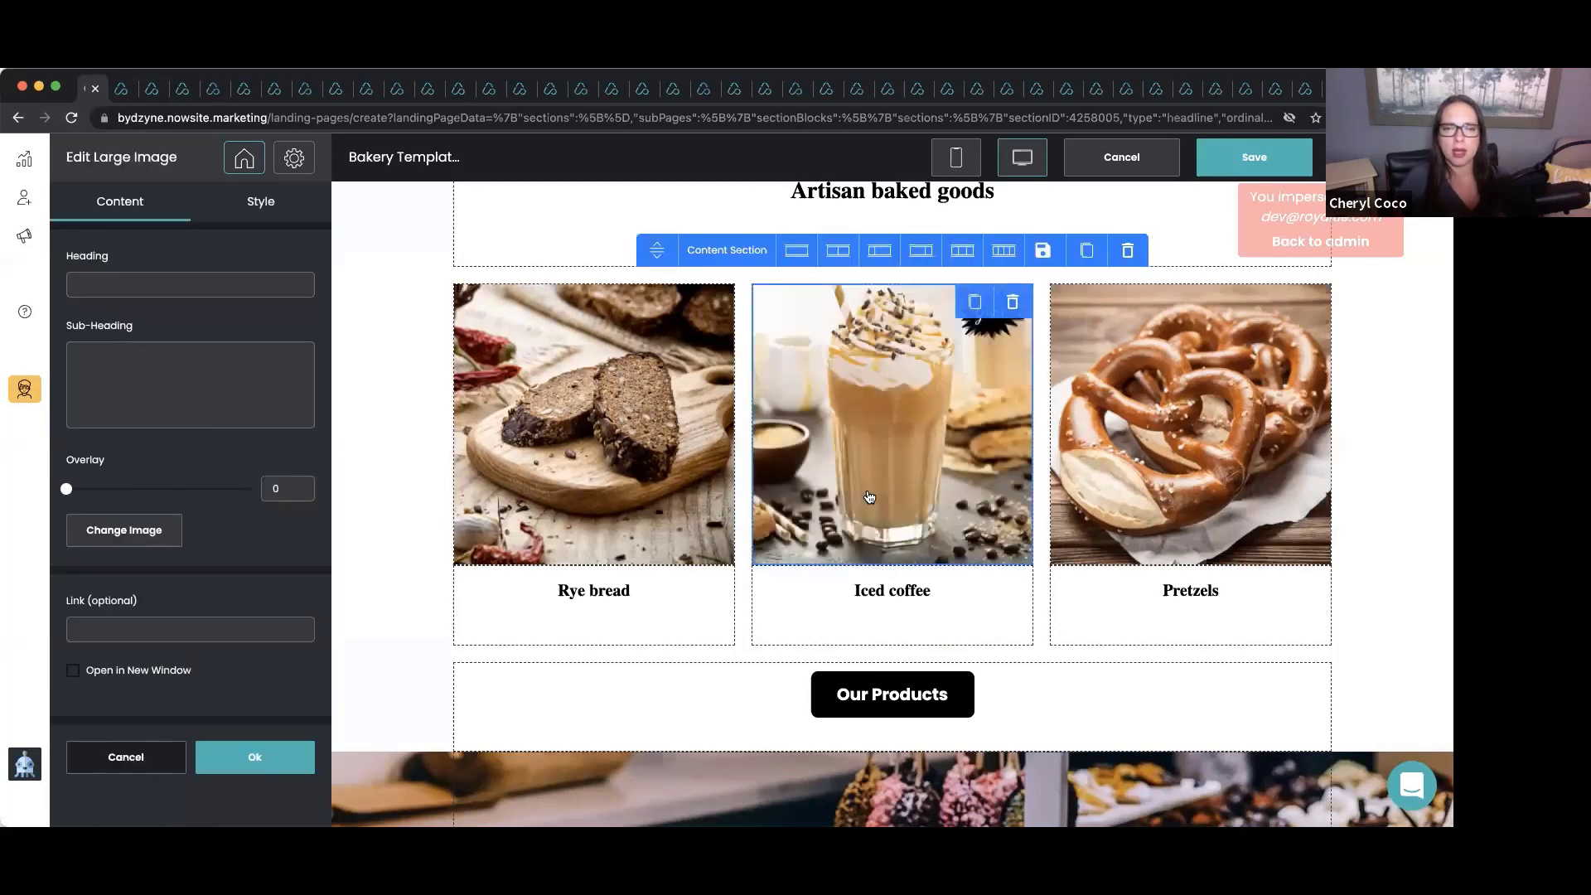
left_click(1189, 482)
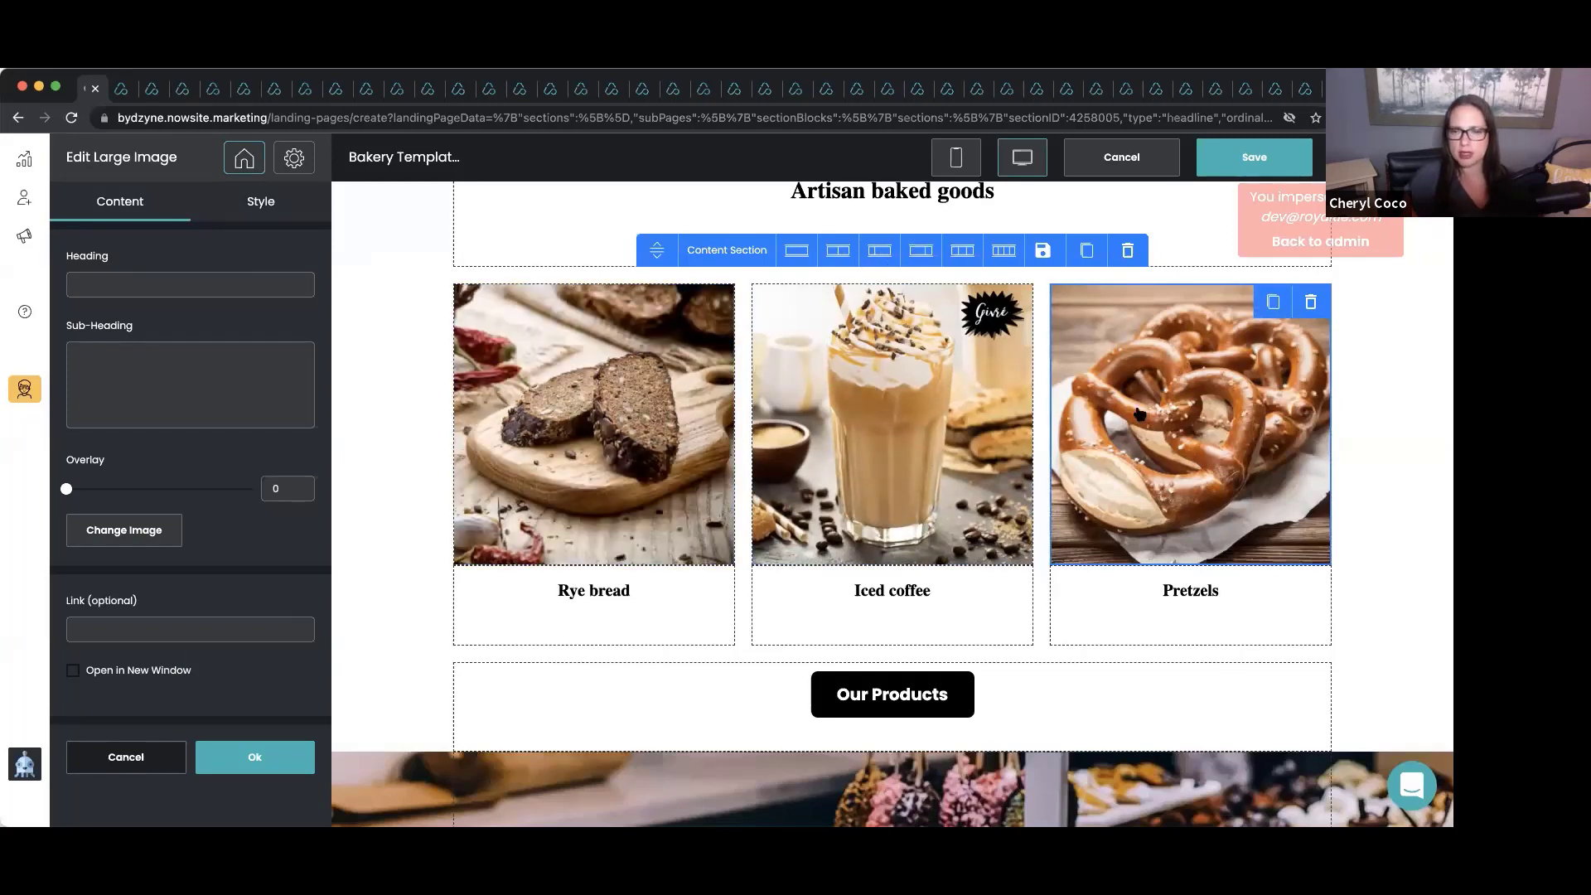
left_click(837, 250)
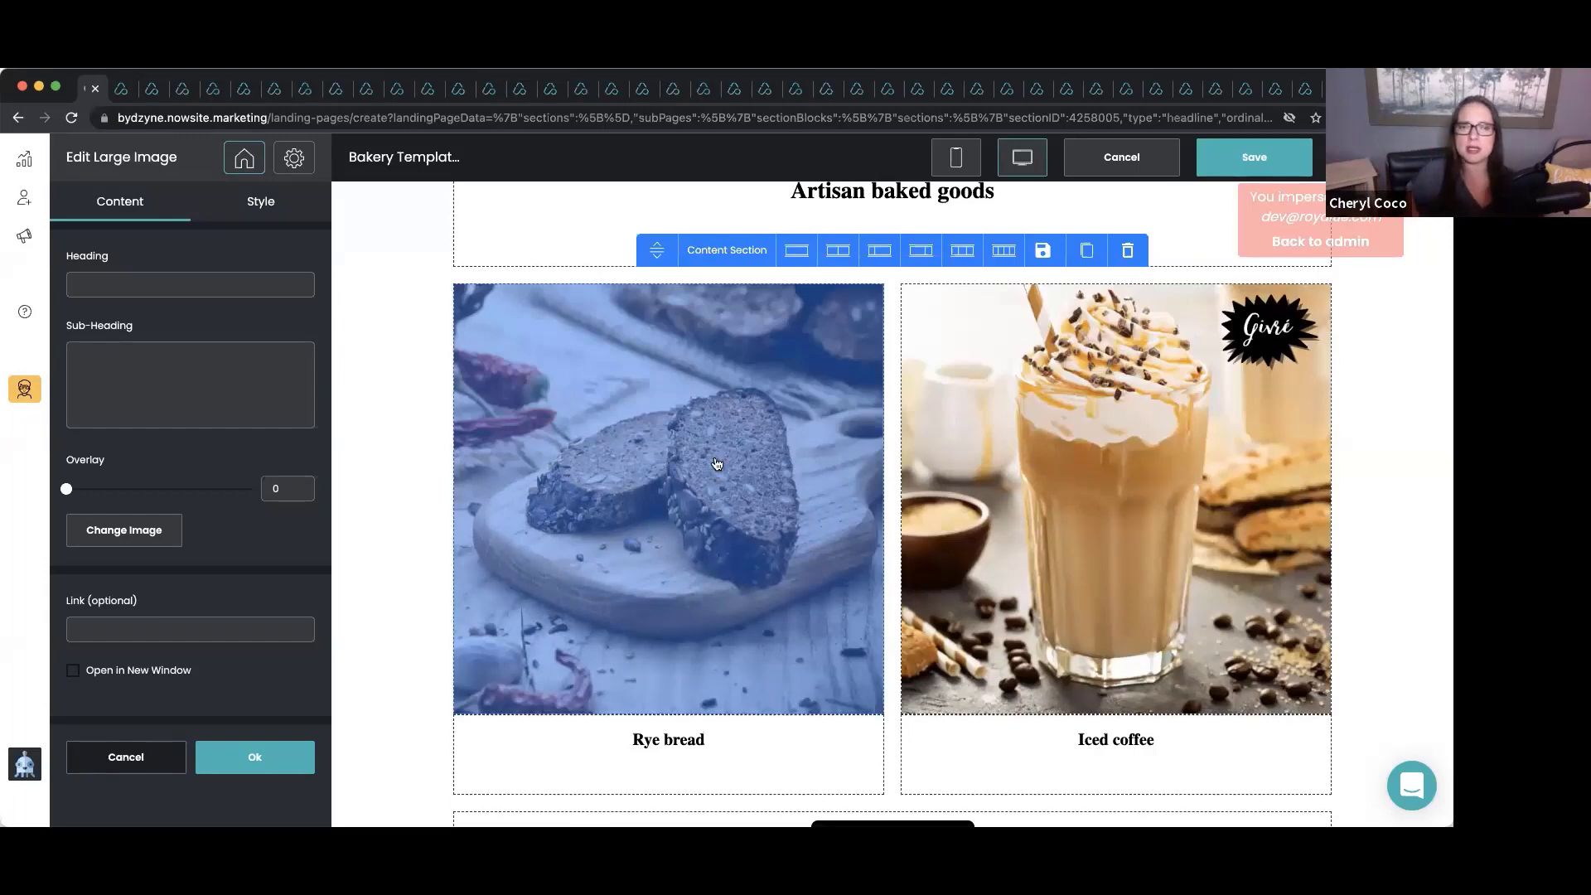
left_click(285, 767)
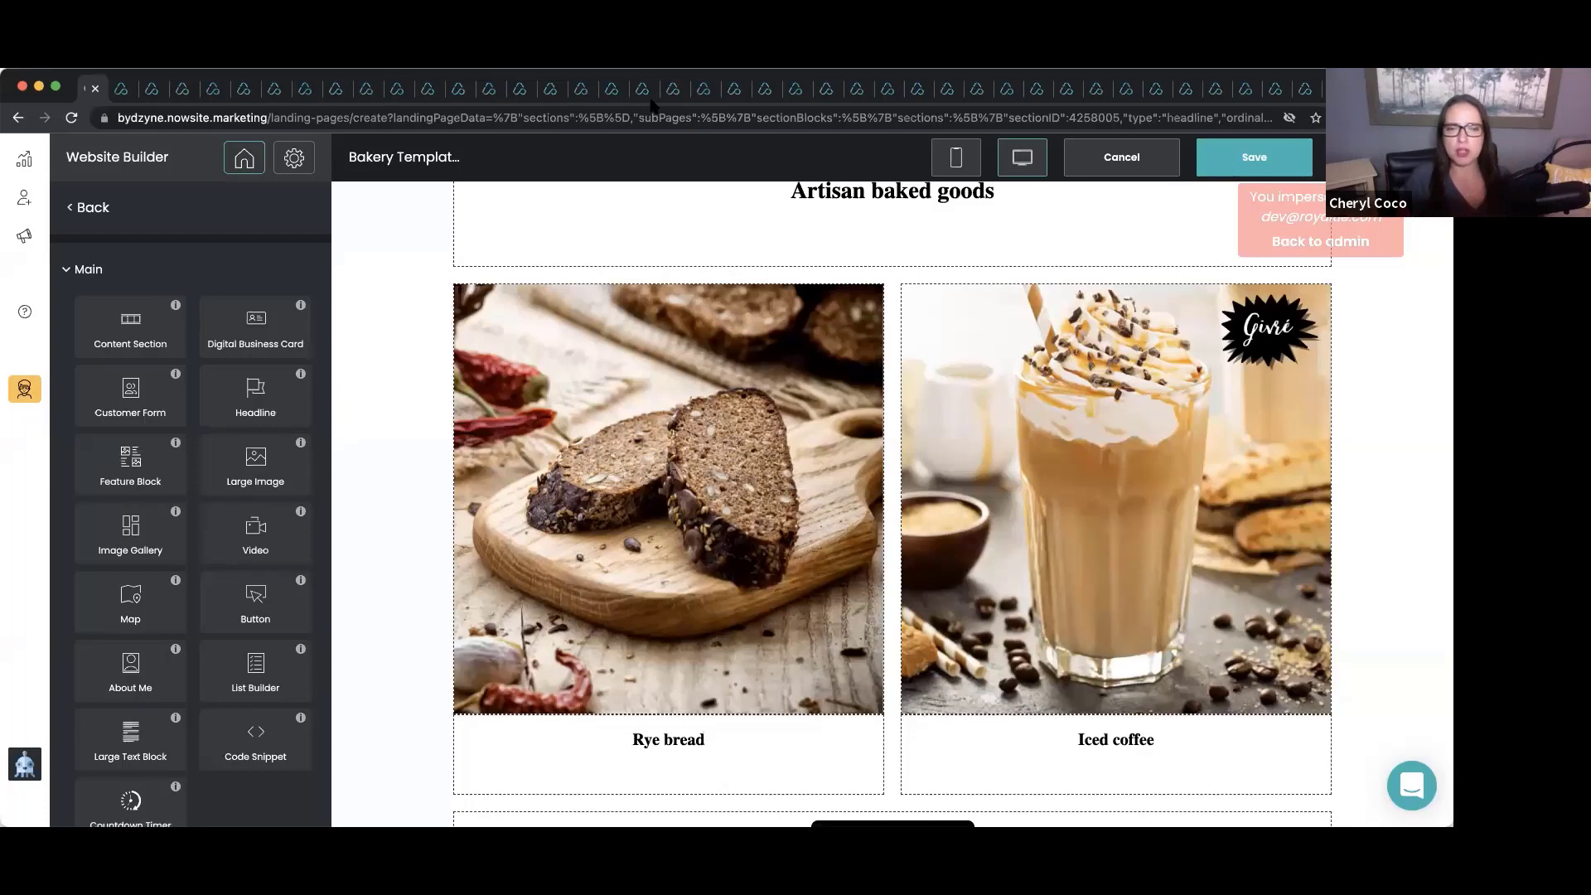
Replace the About placeholder paragraph with the family-owned South Philadelphia bakery story, in business since 1939.
scroll(720, 458, "down", 5)
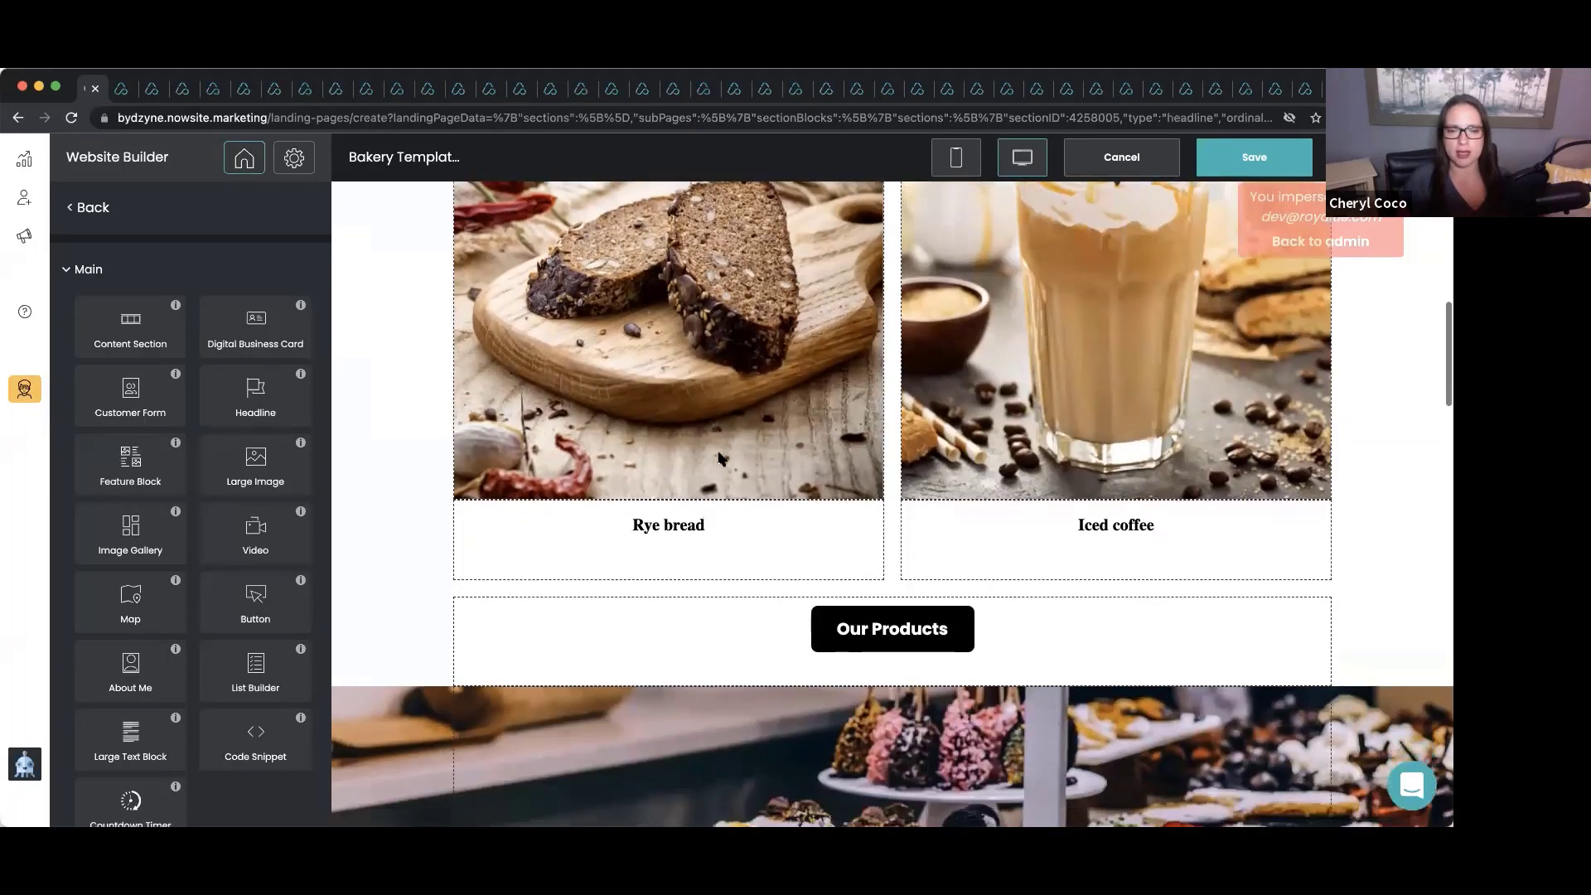
scroll(719, 458, "down", 7)
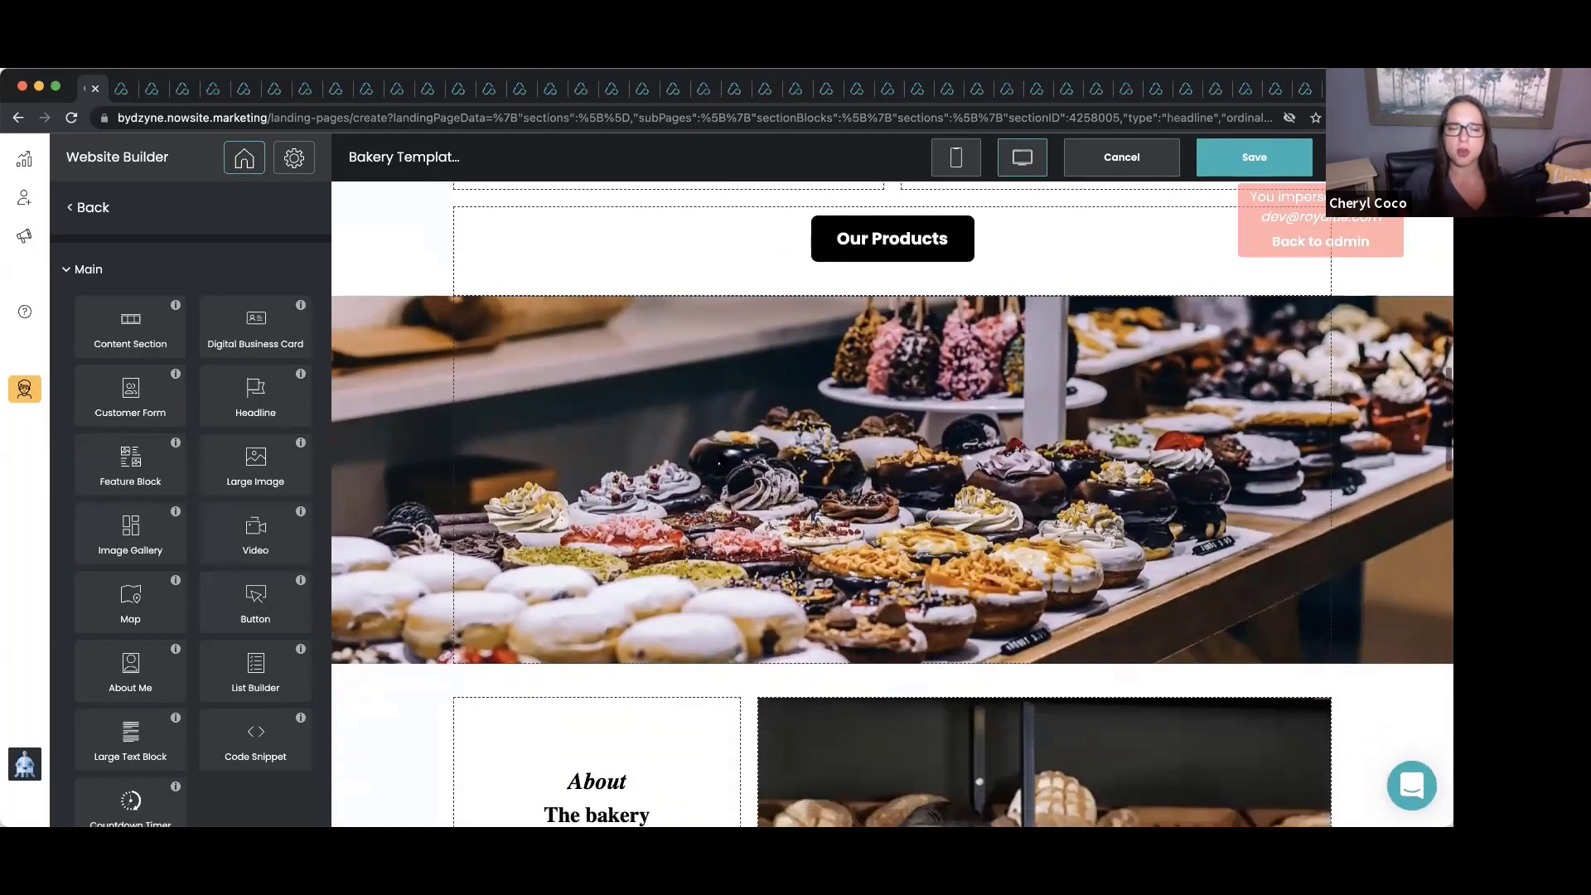
scroll(718, 457, "down", 1)
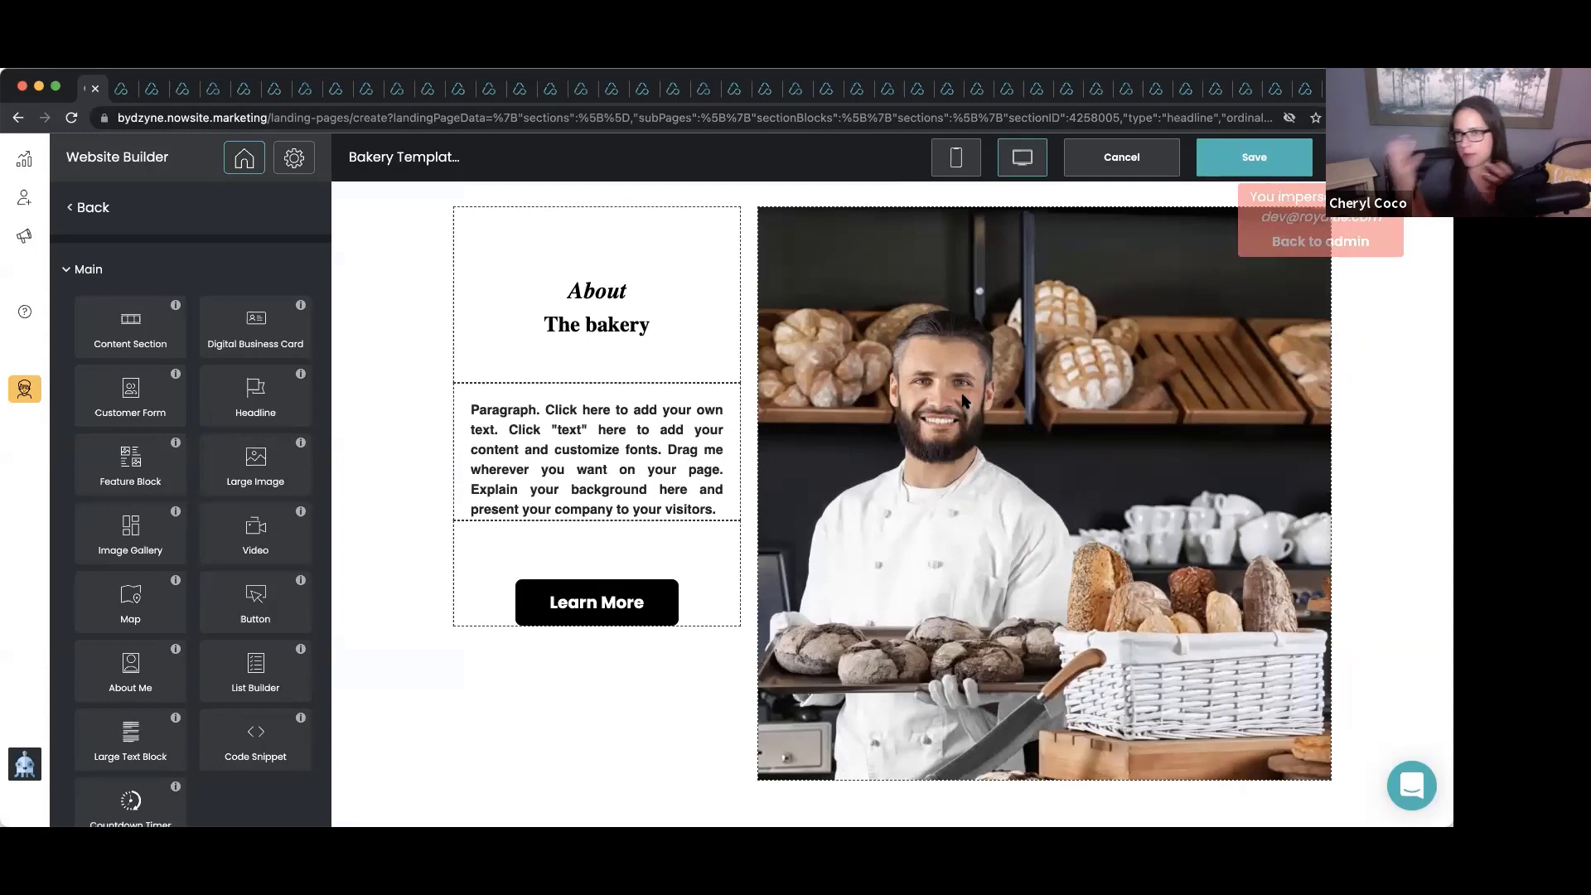
left_click(617, 445)
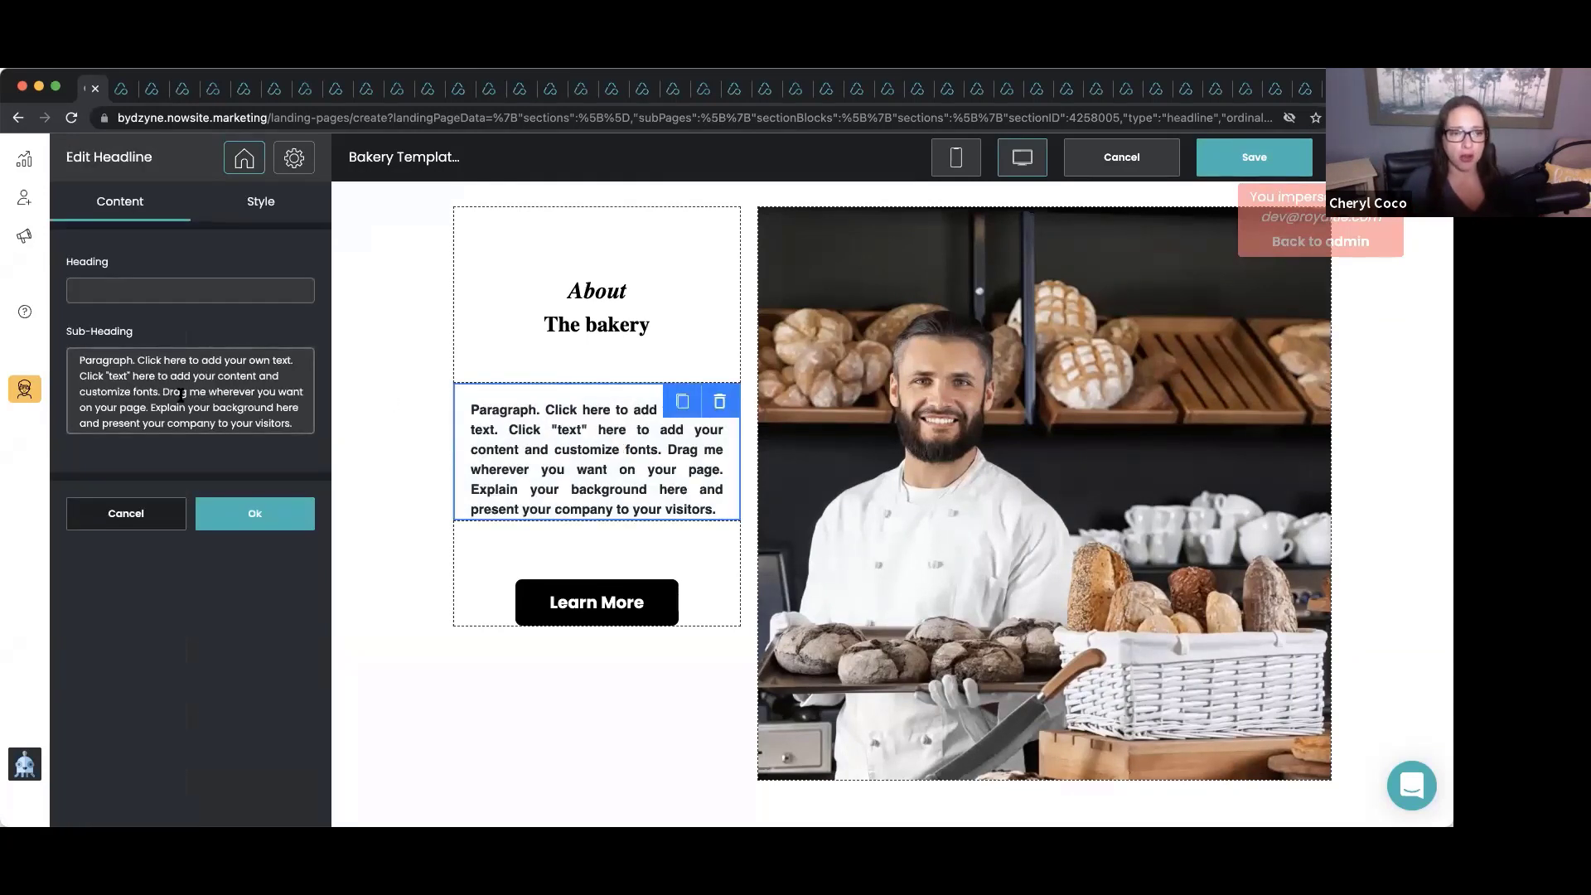
left_click(312, 427)
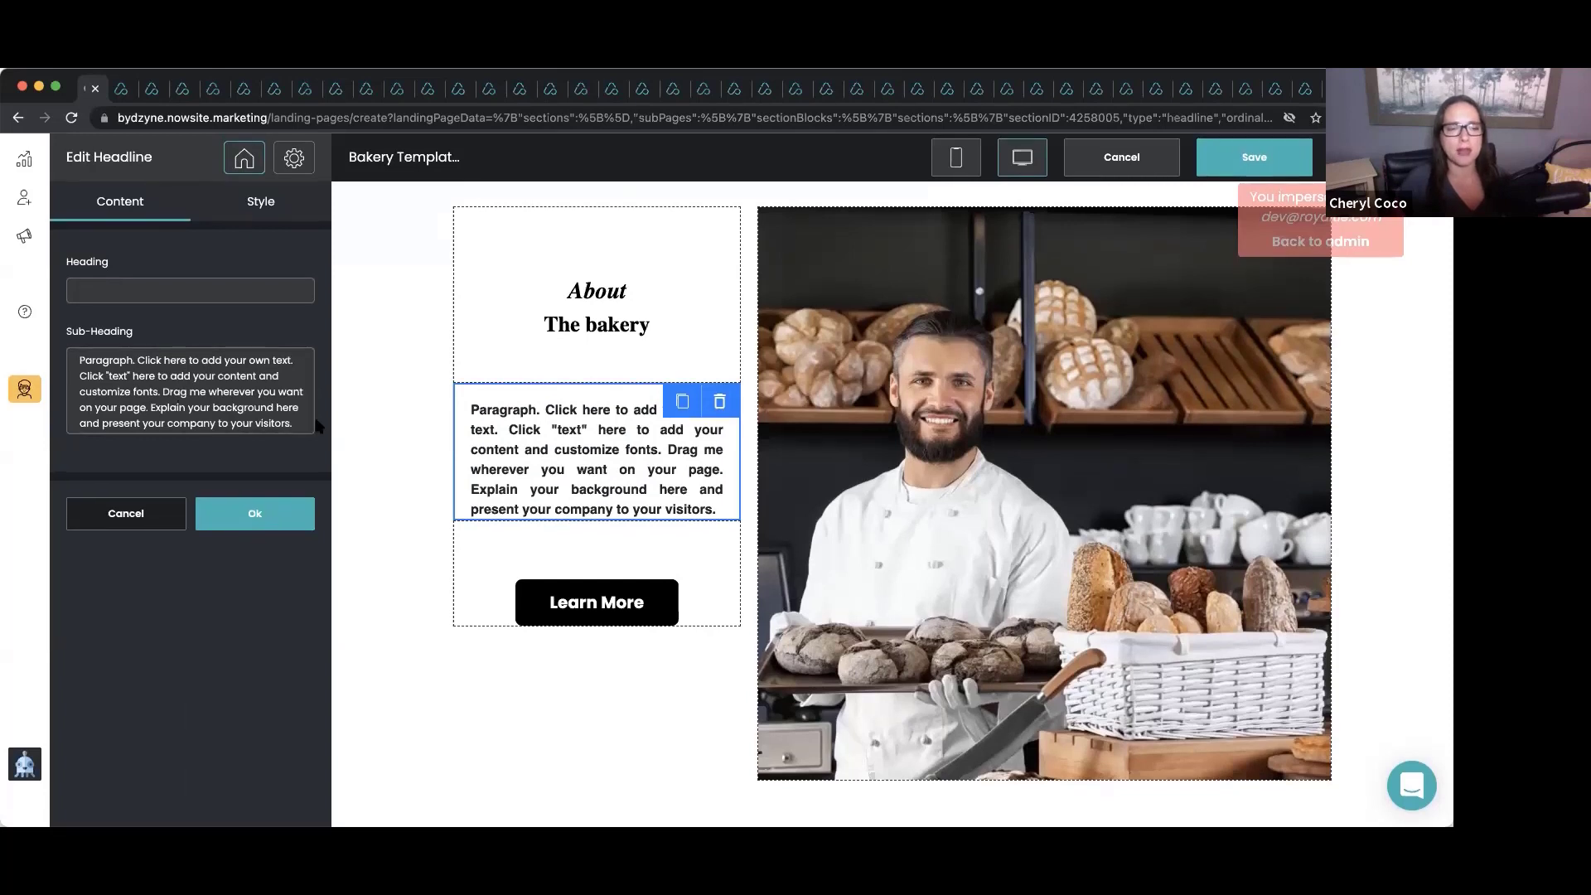
left_click_drag(290, 425, 72, 358)
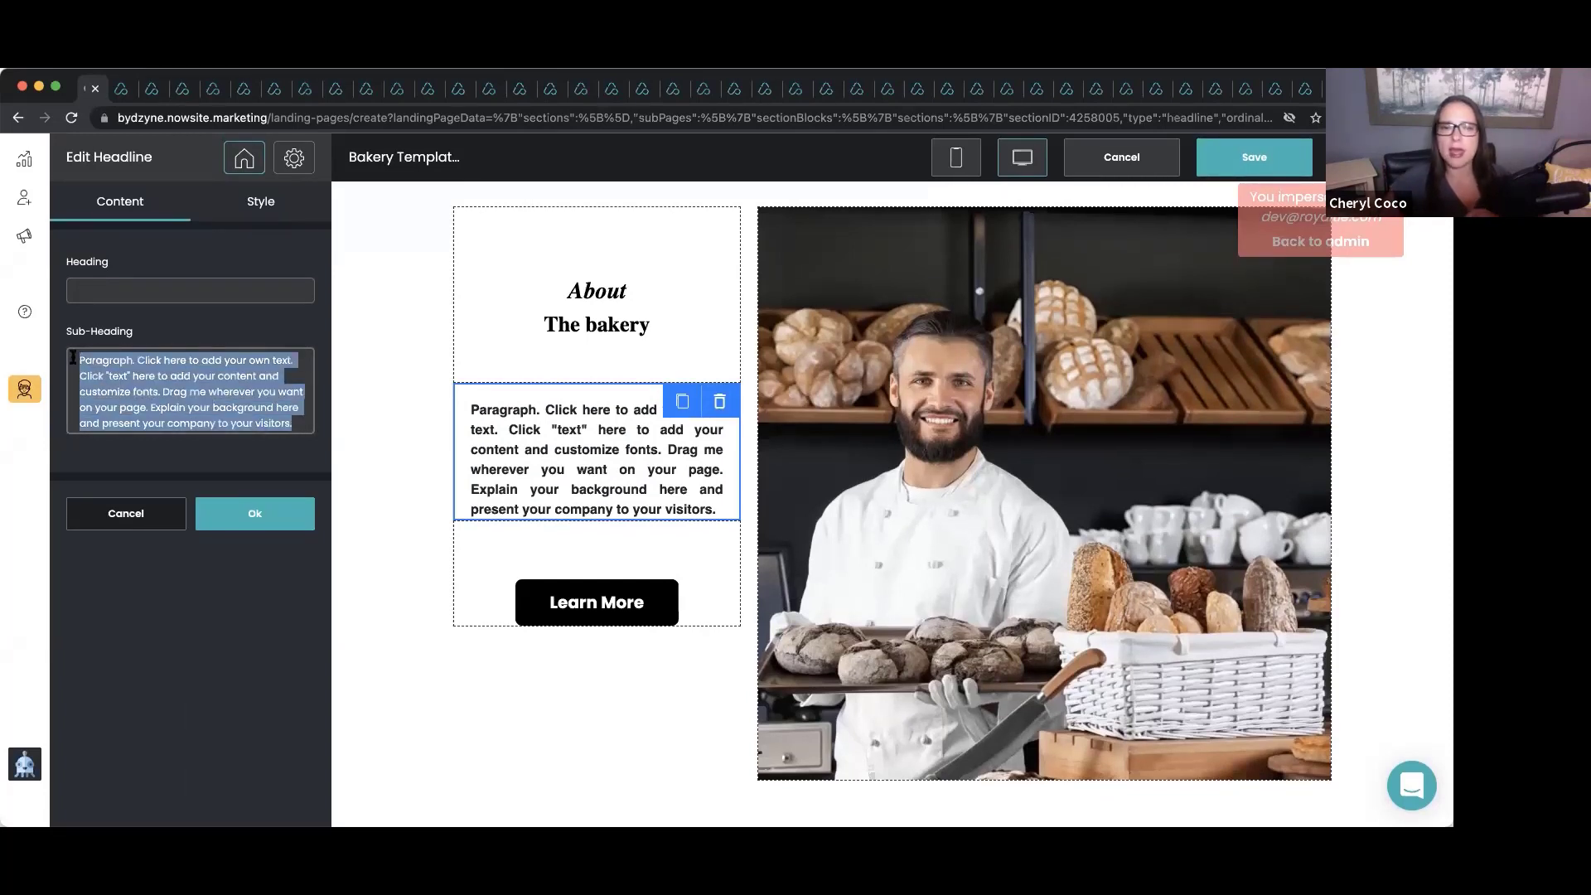
key("BackSpace")
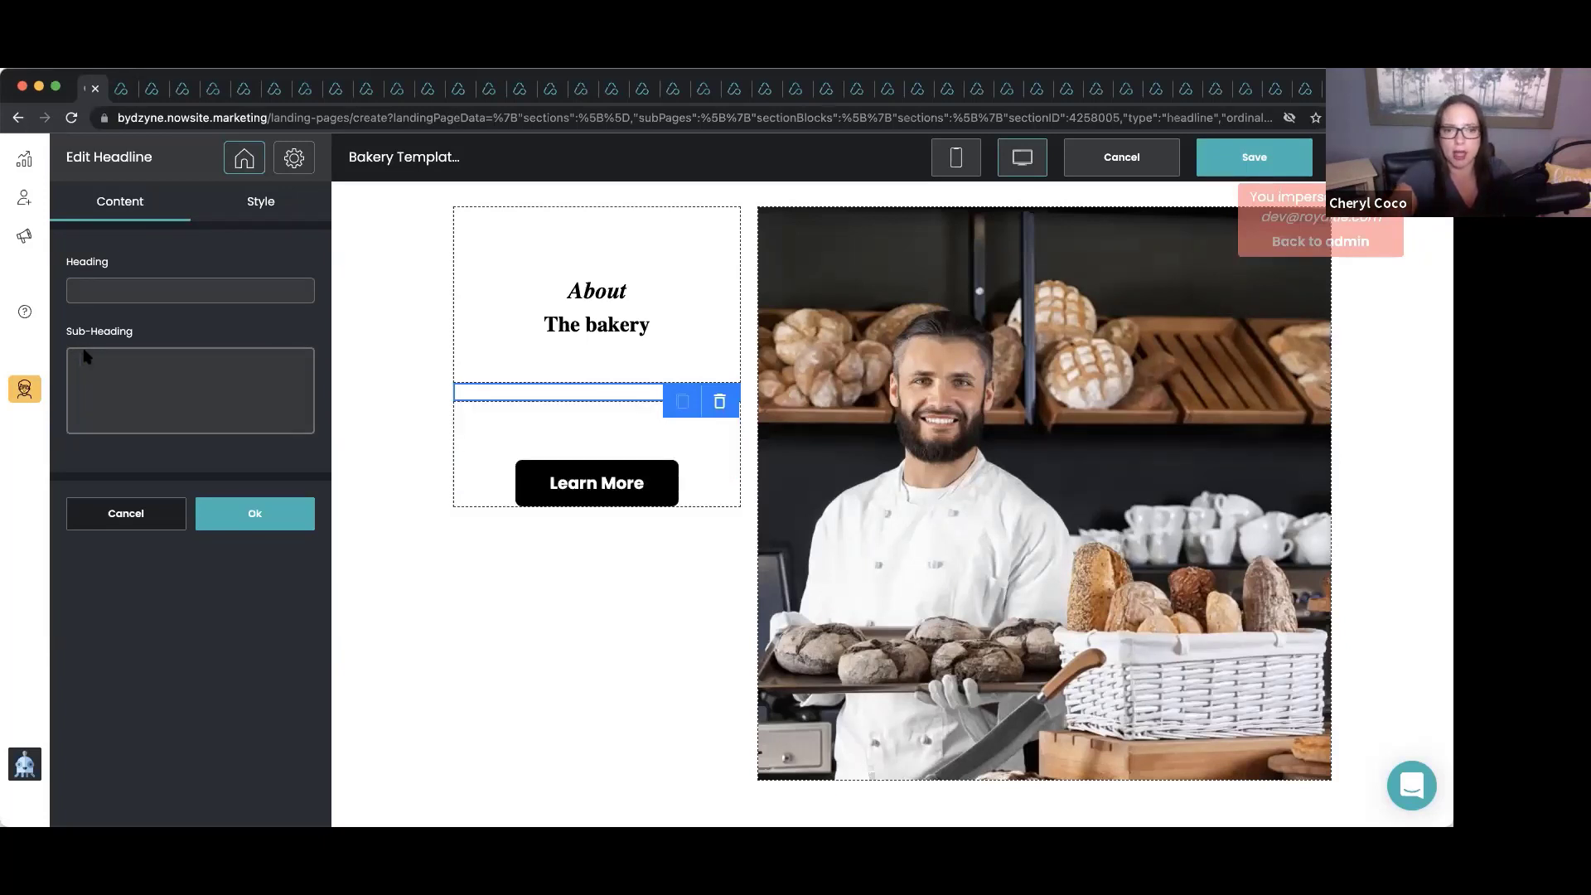
type("My fa")
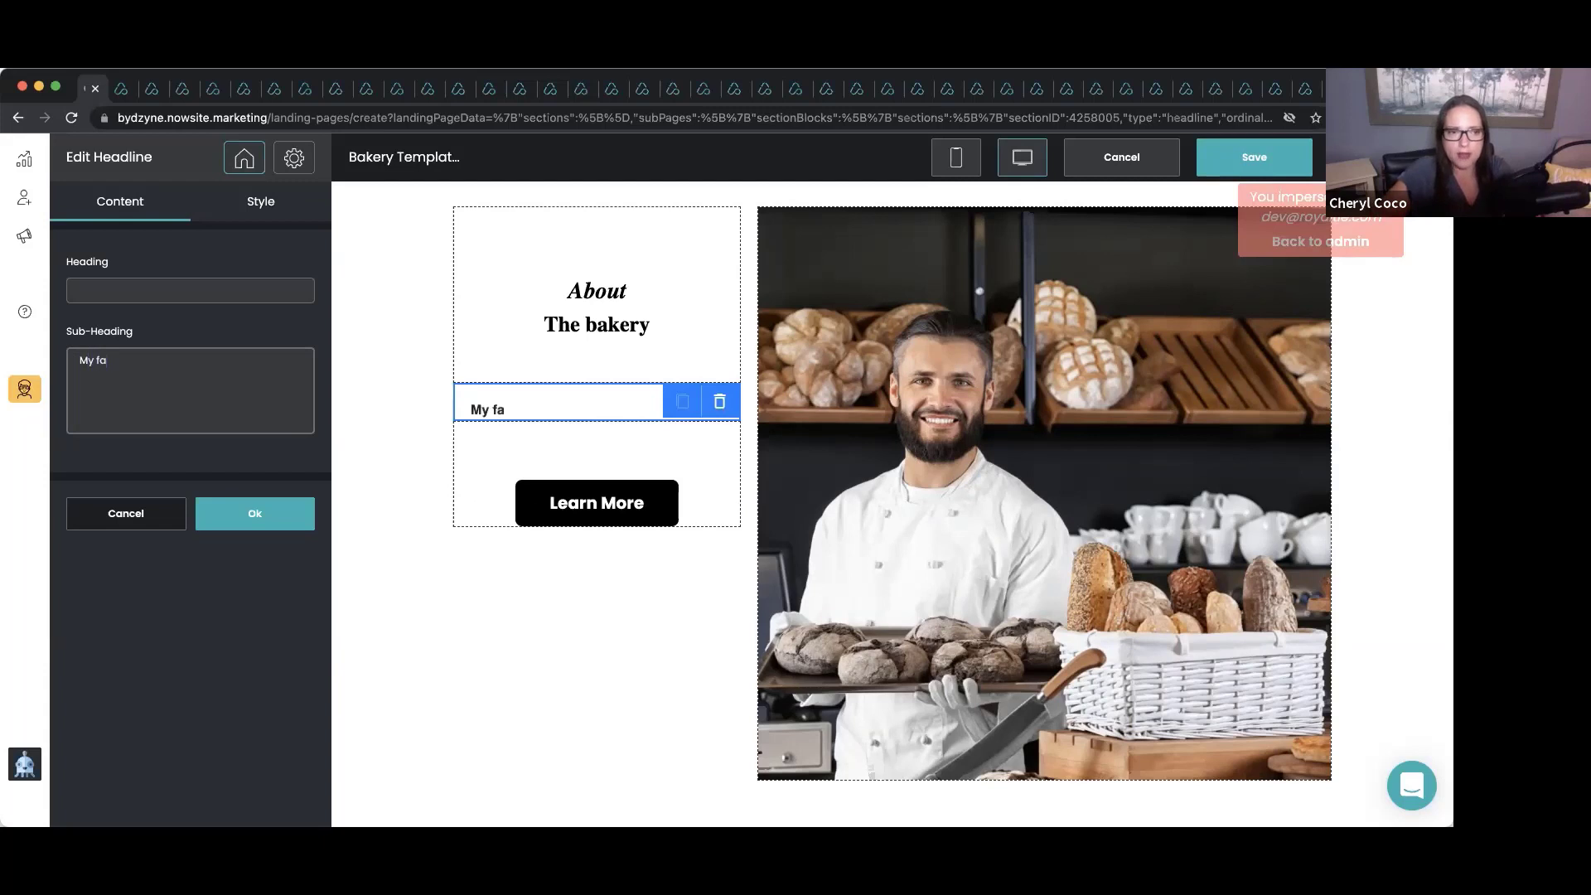
type("mily owned and")
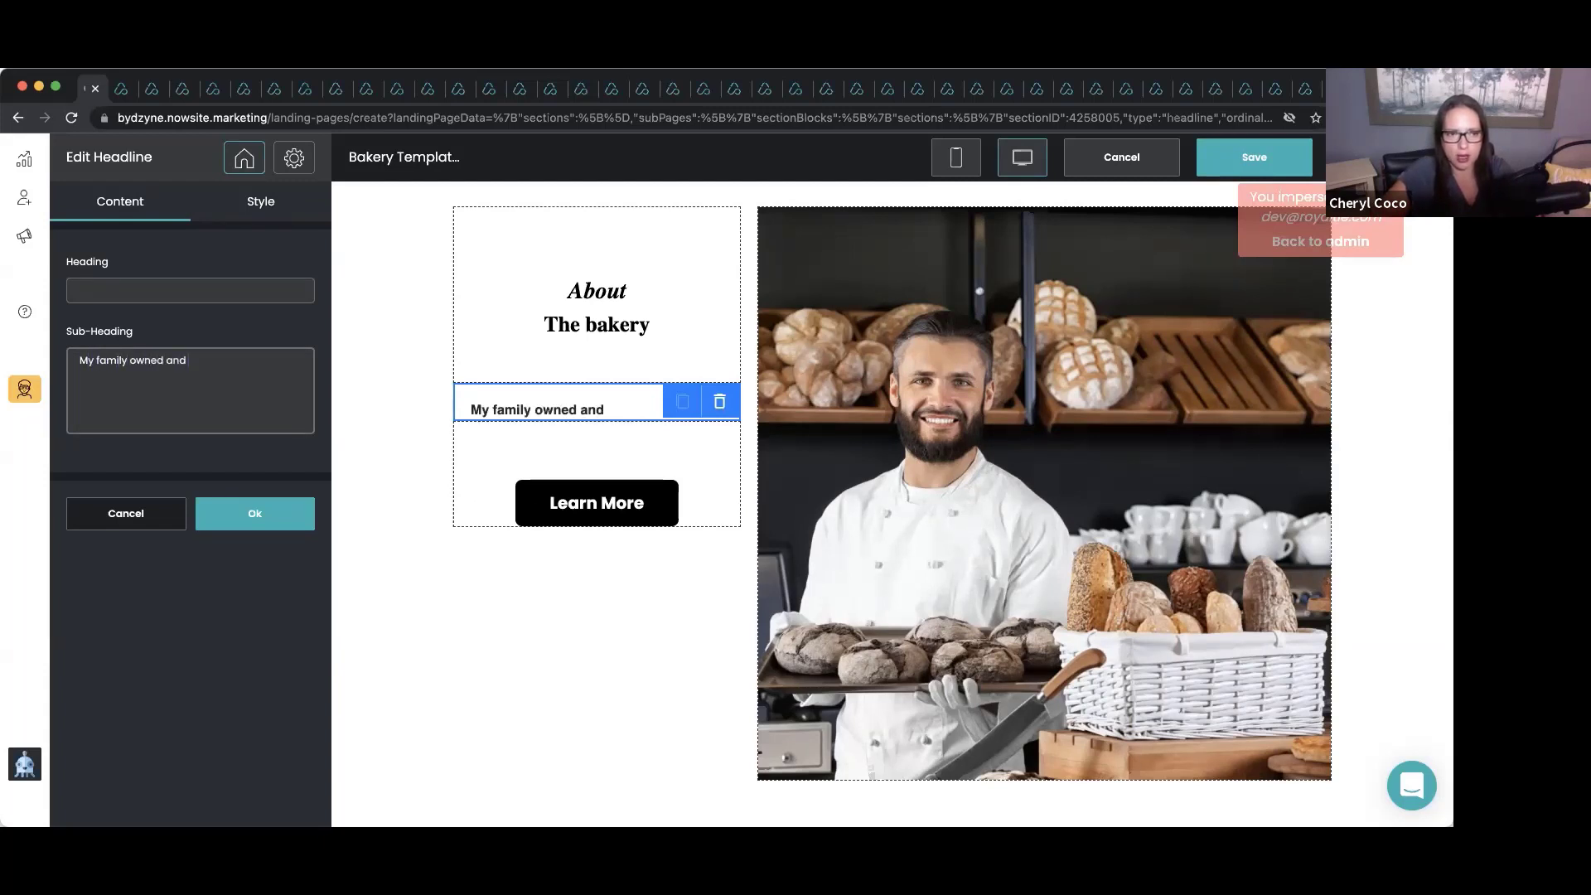
type(" opersat")
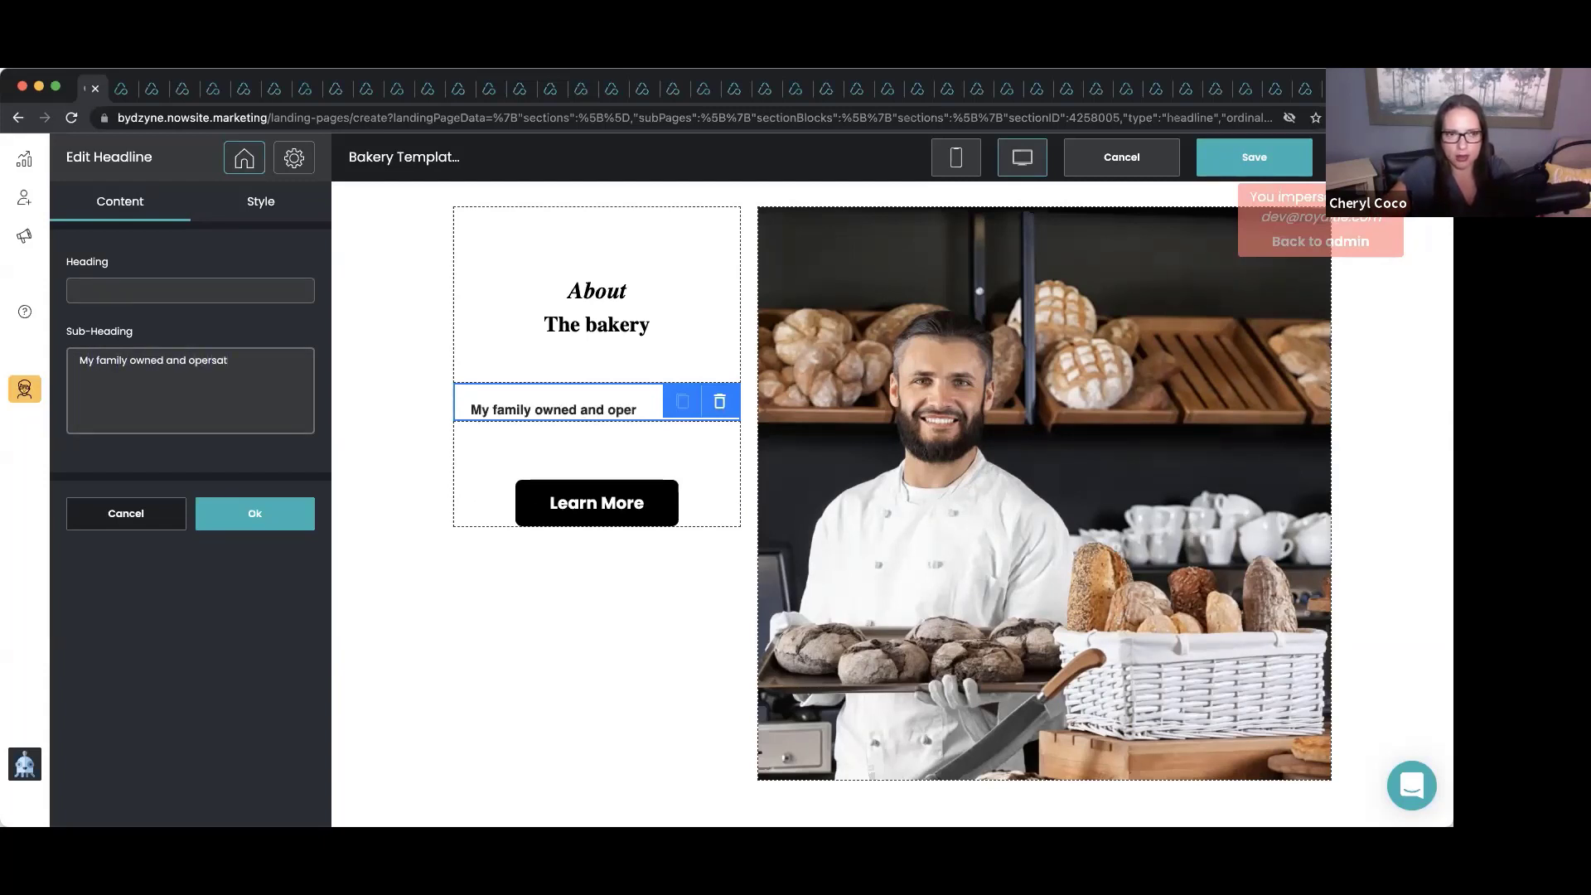
key("BackSpace")
key("BackSpace")
key("BackSpace")
type("ated b")
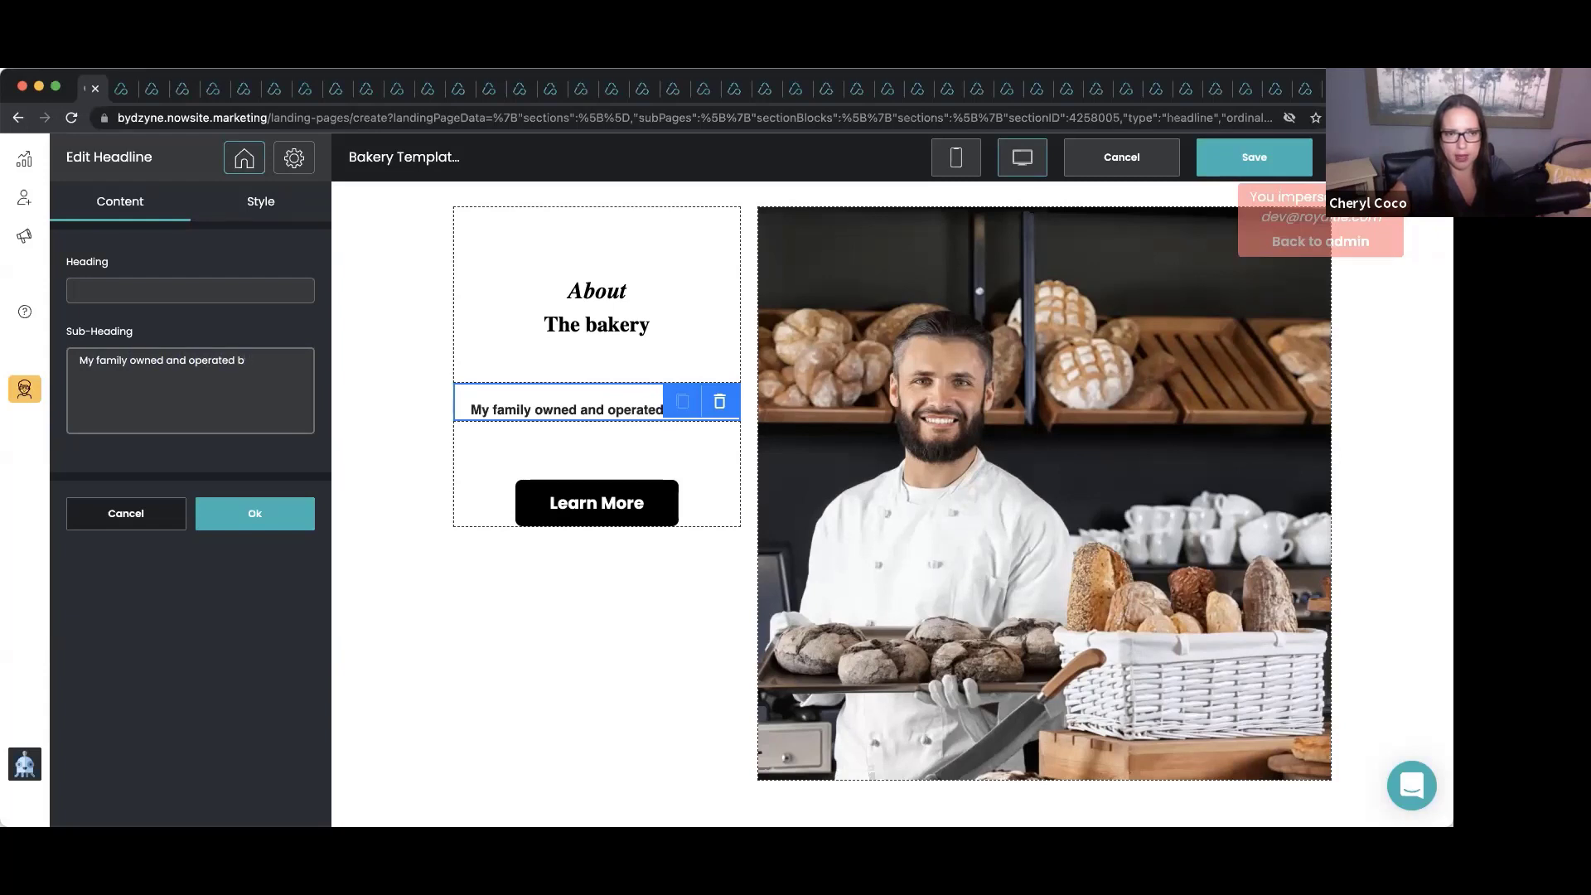
type("akery has been")
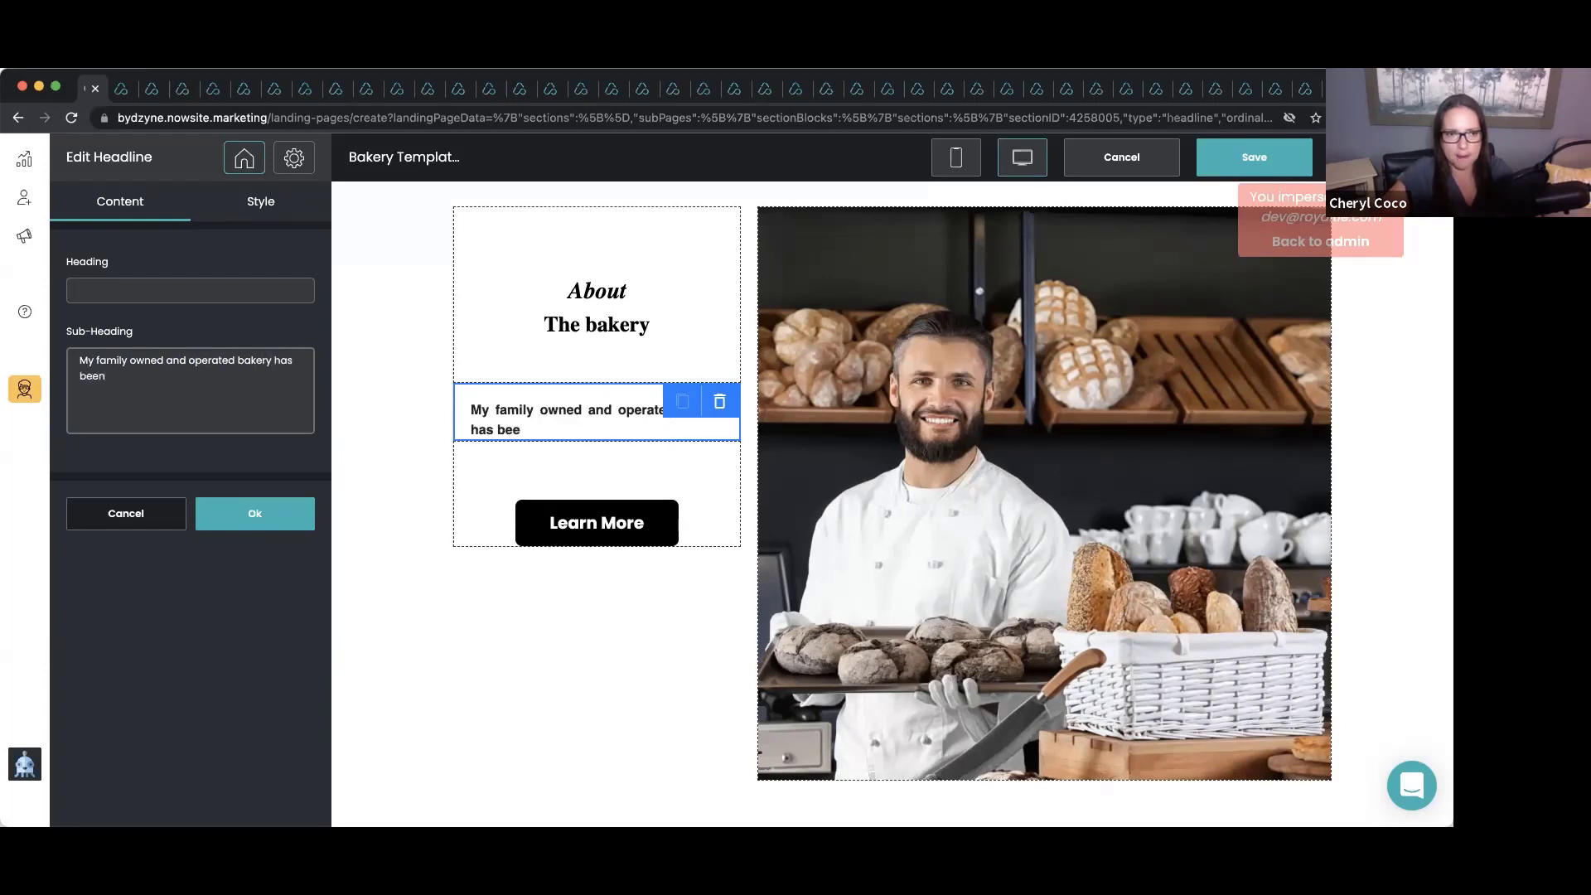
type(" in business s")
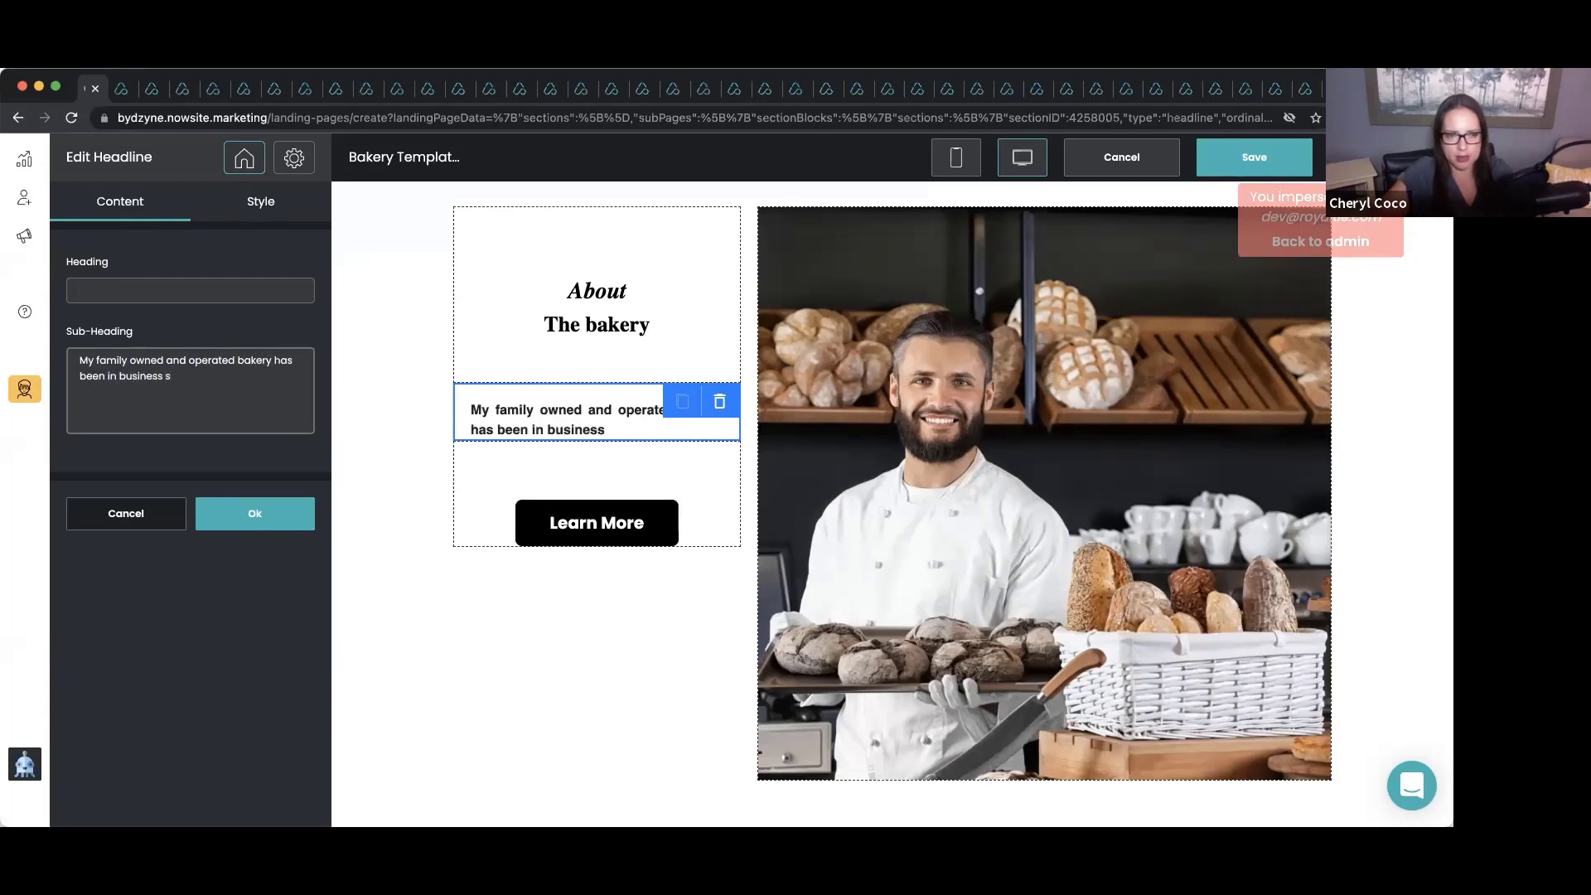
type("ince 19")
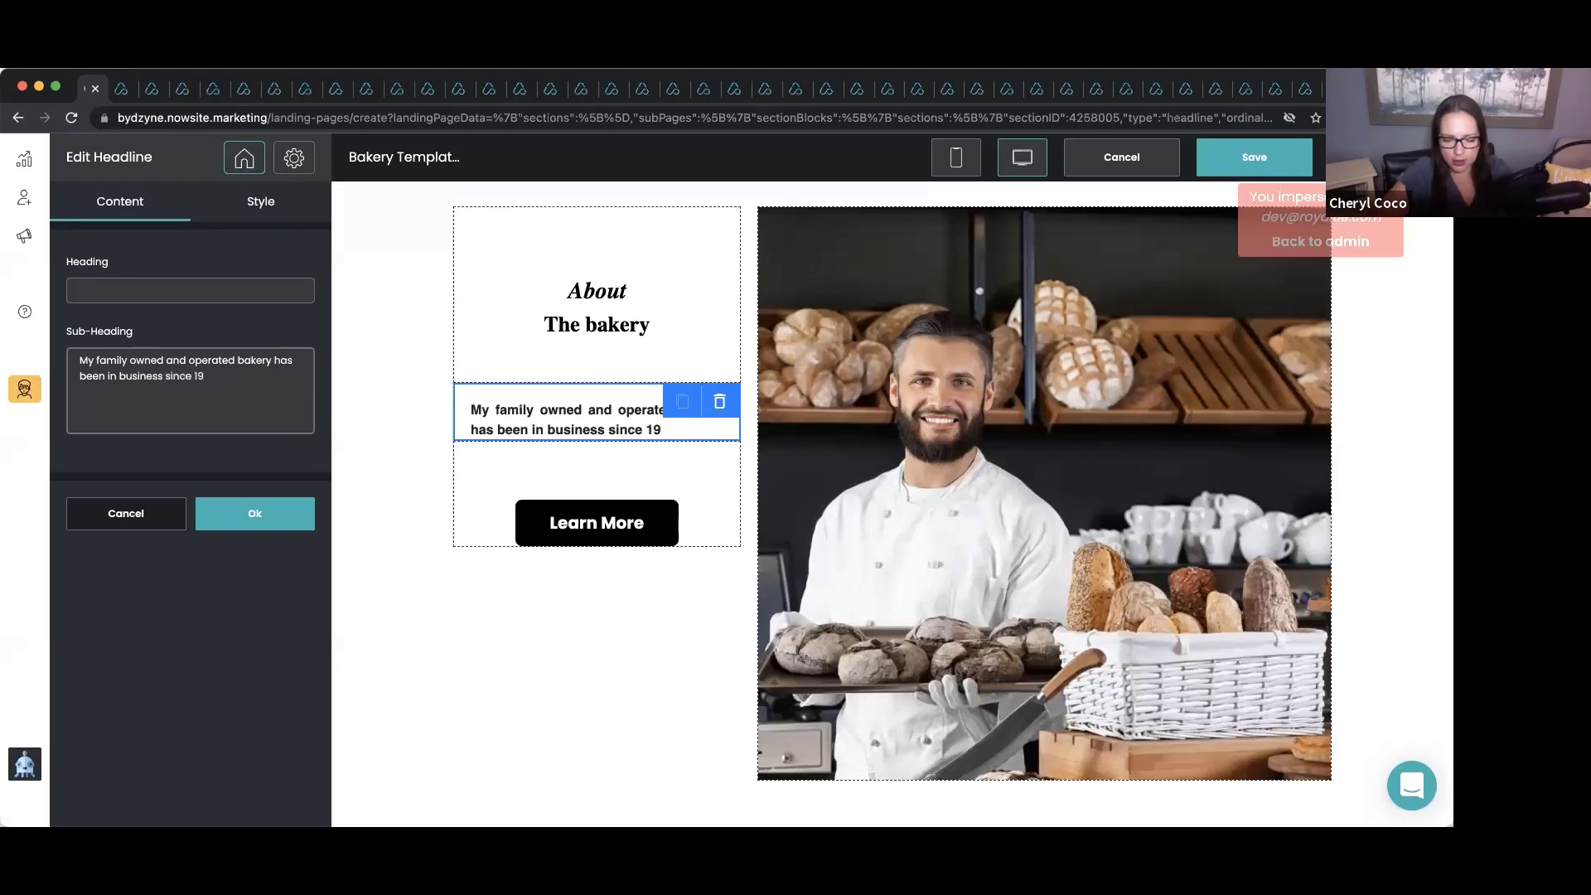
type("39.")
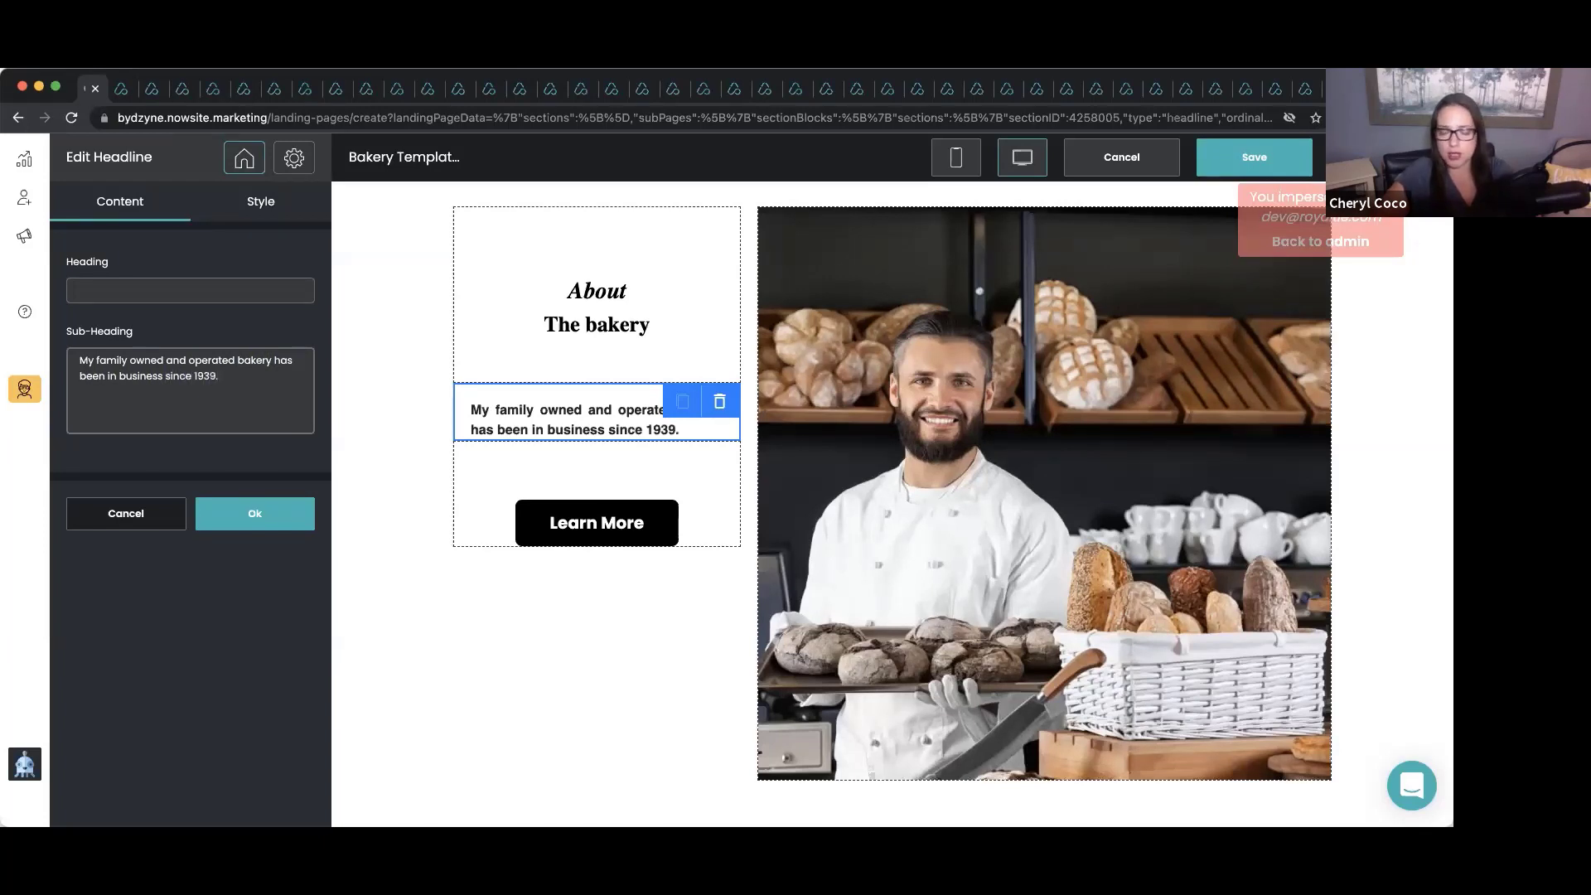
type(" We are pro")
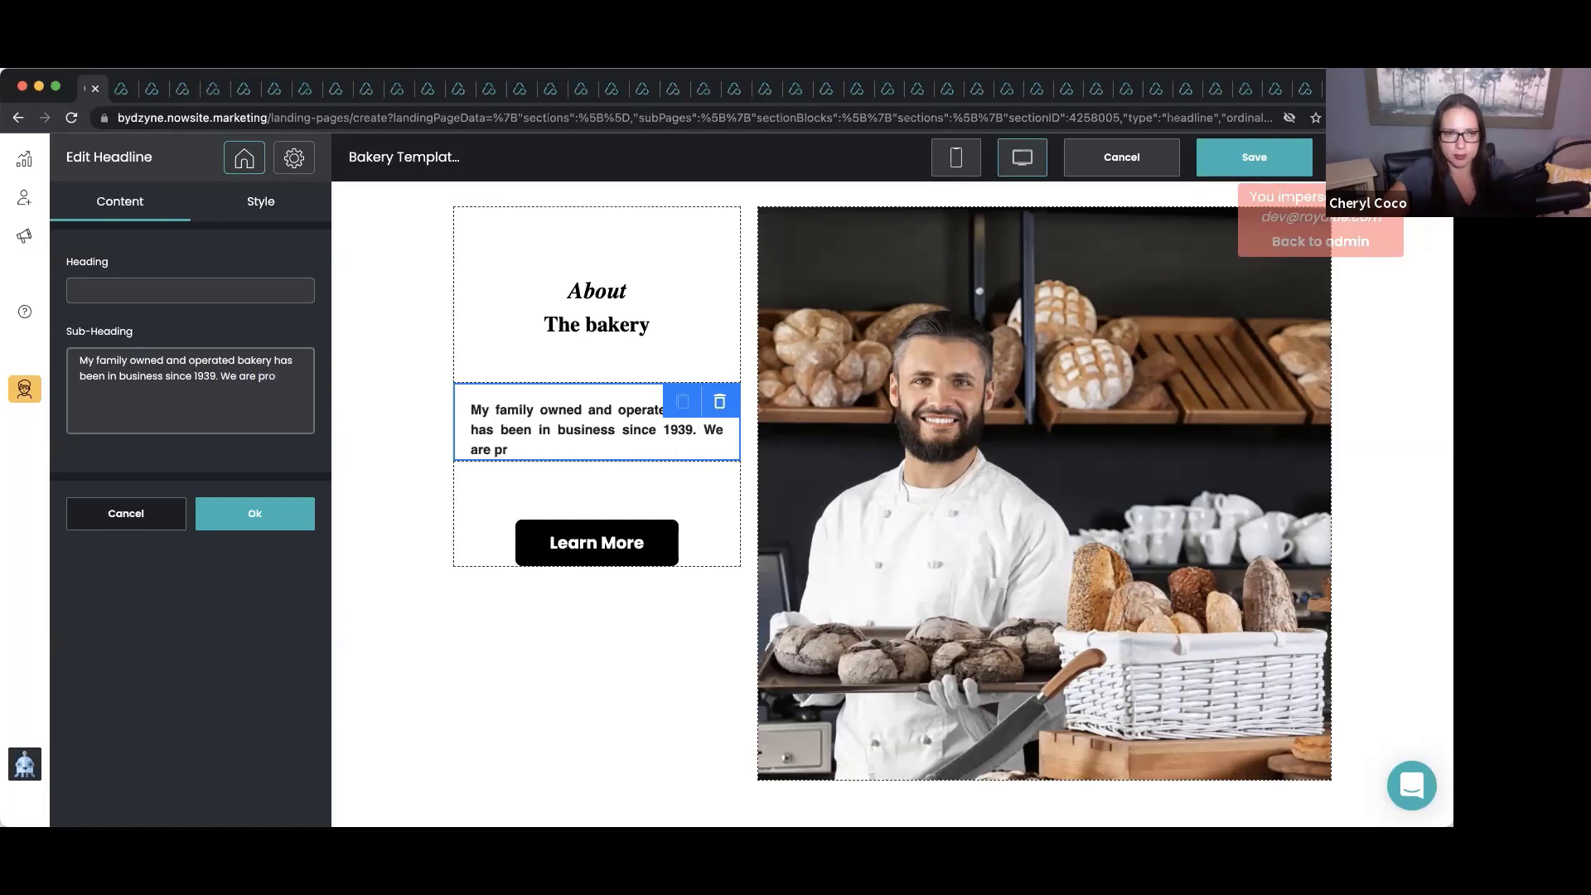
type("ud to share o")
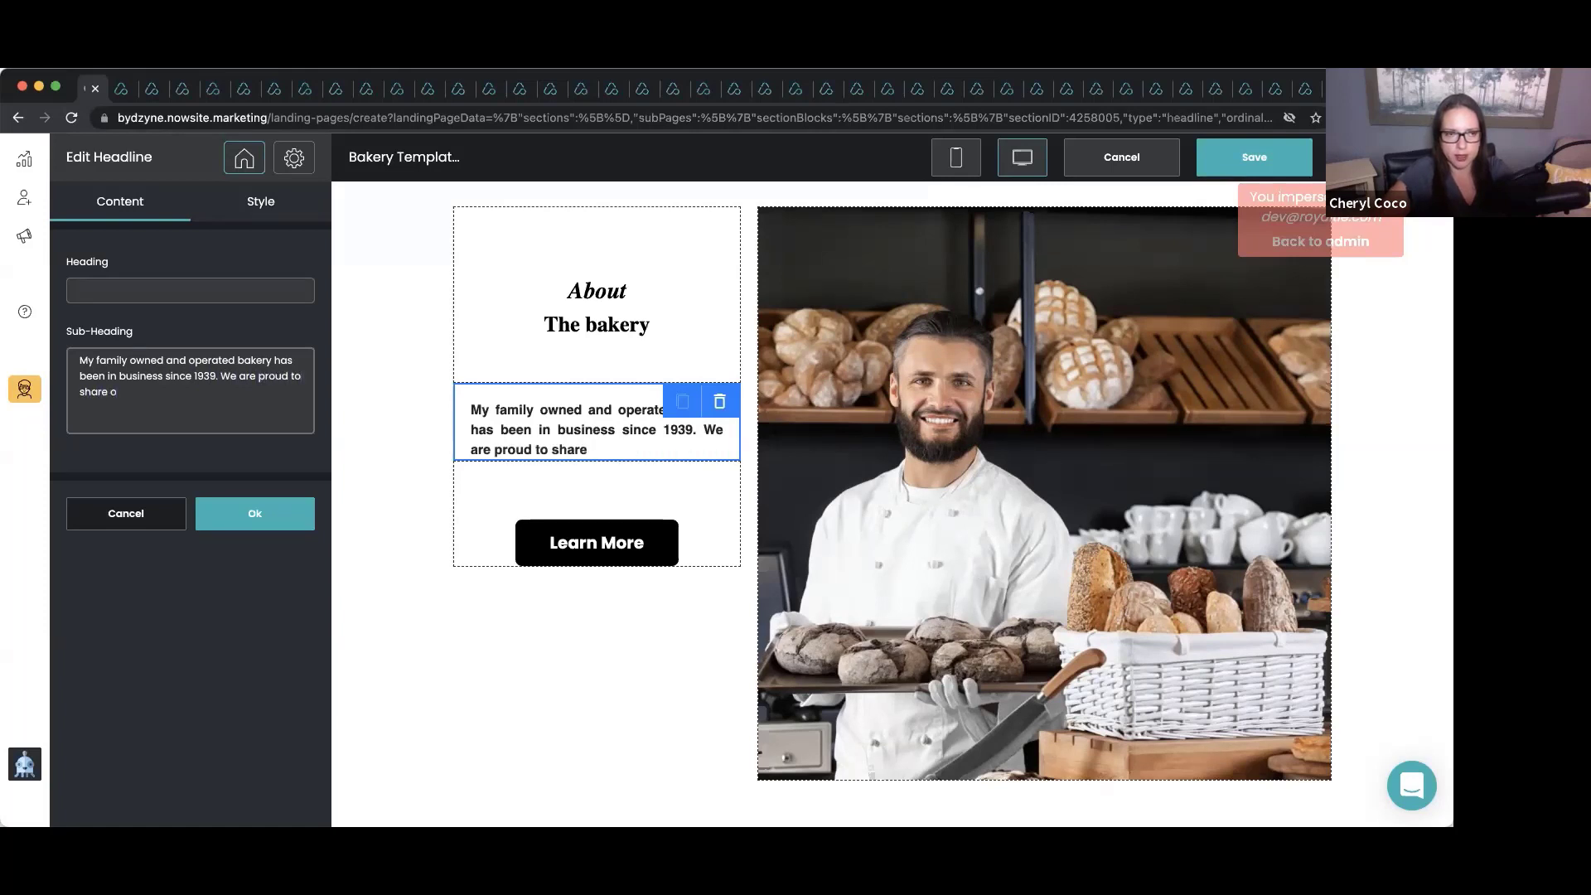
type("ur artisan")
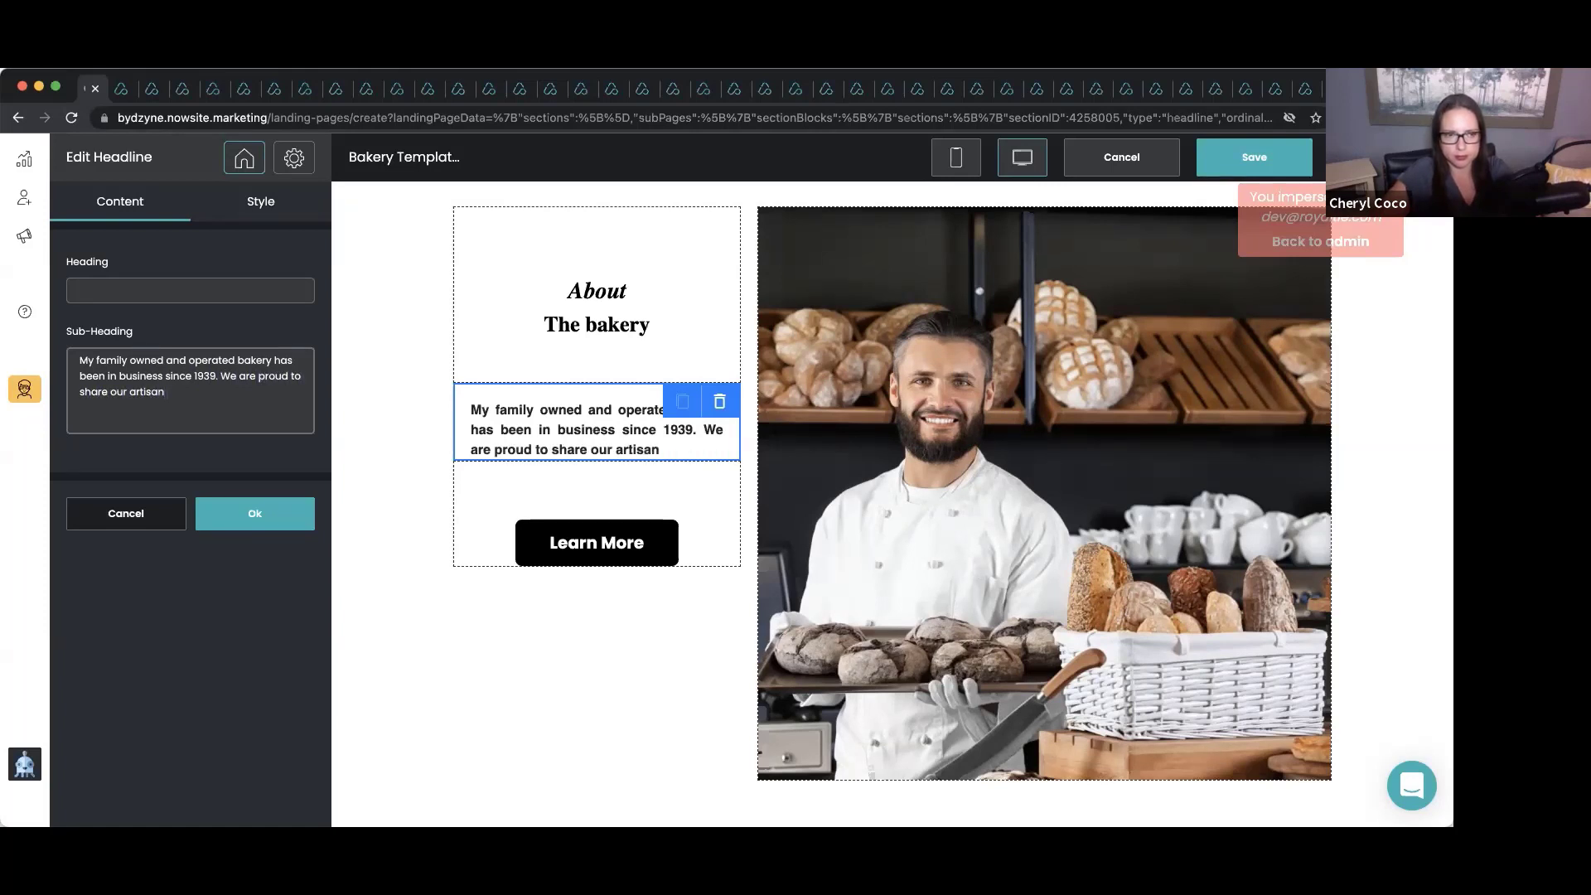
type(" breads and b")
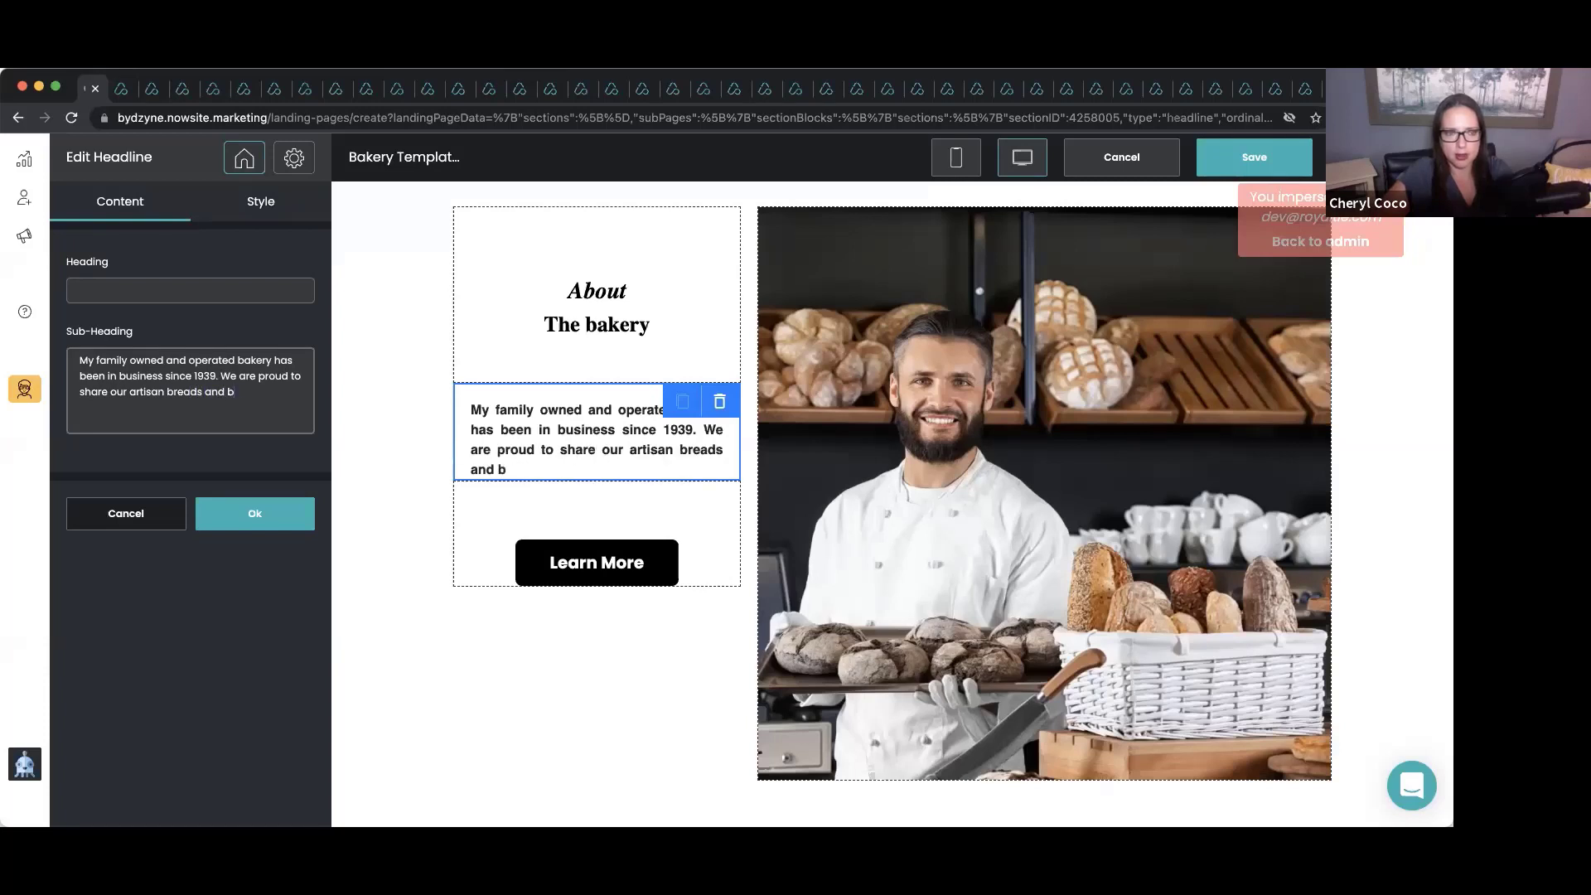
type("aked good")
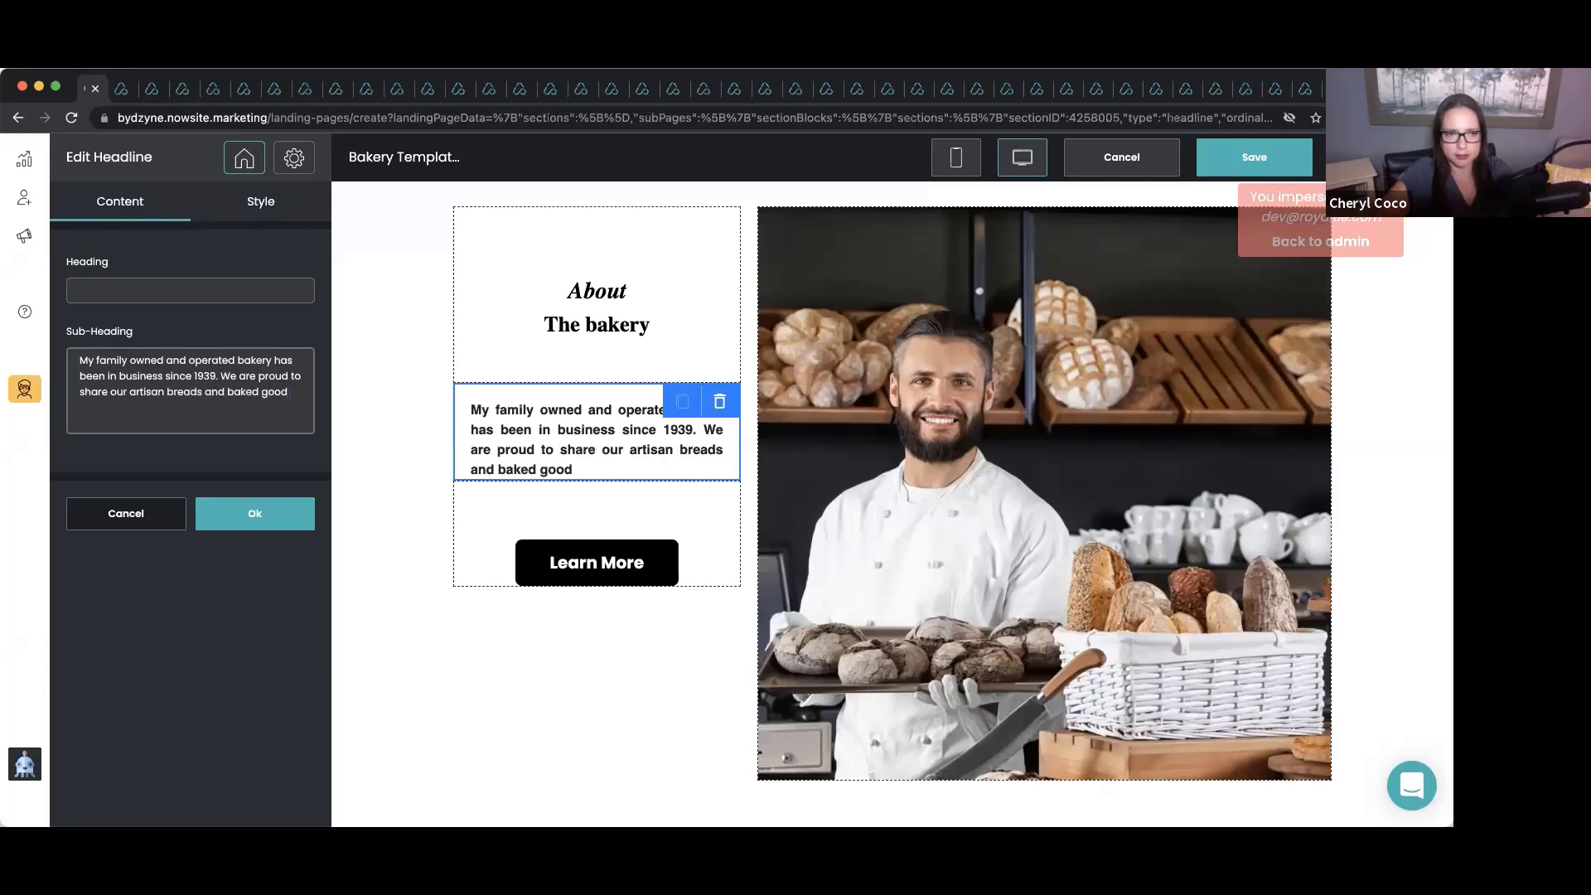
type(" with peop")
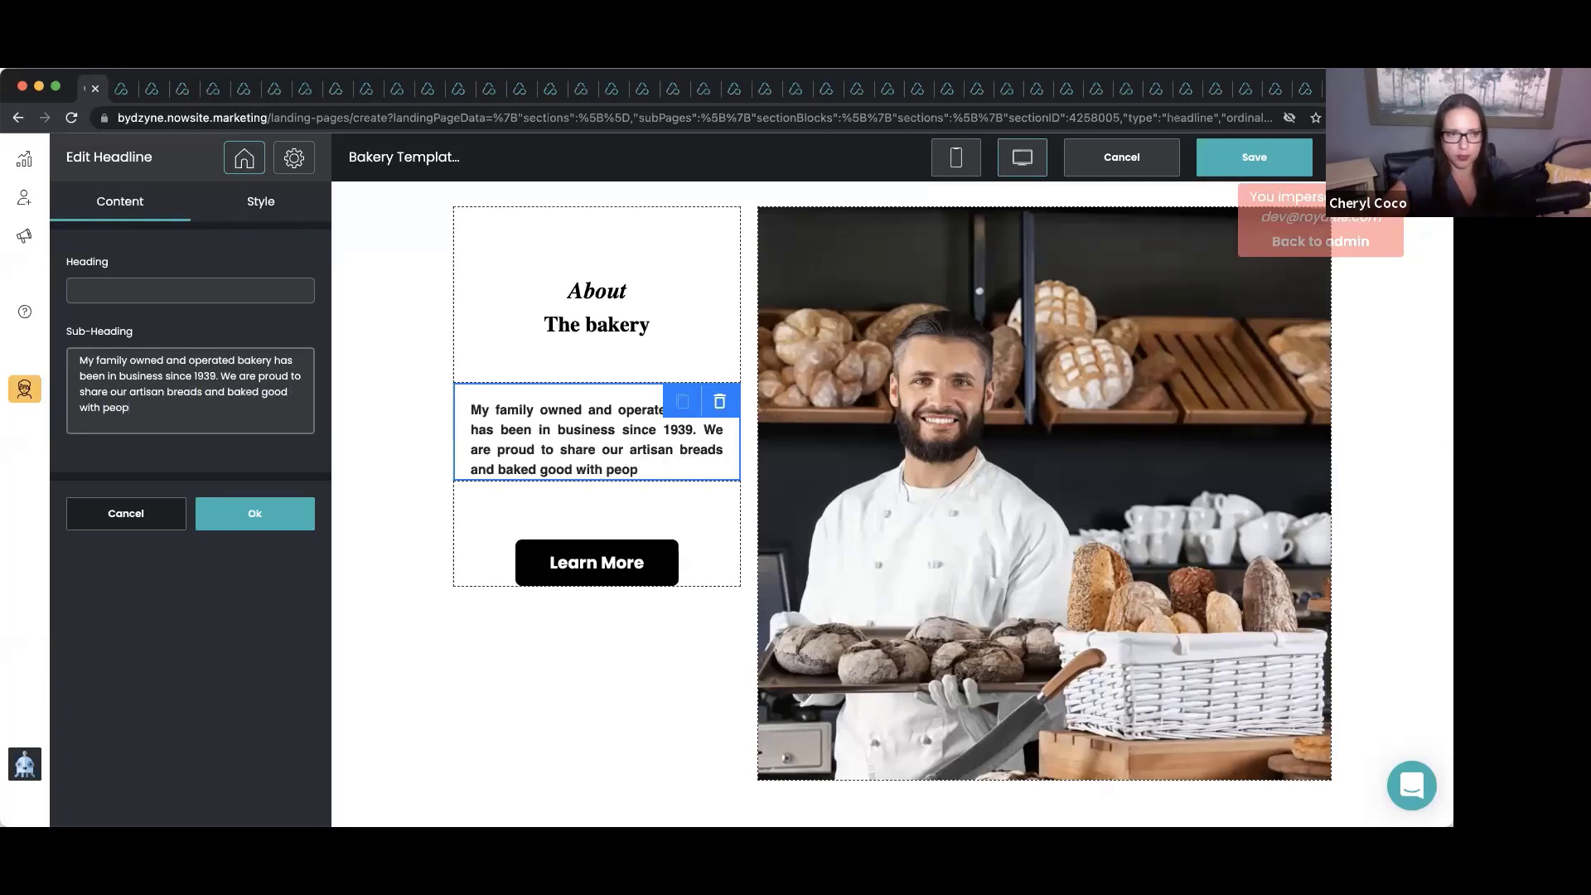
type("le in the")
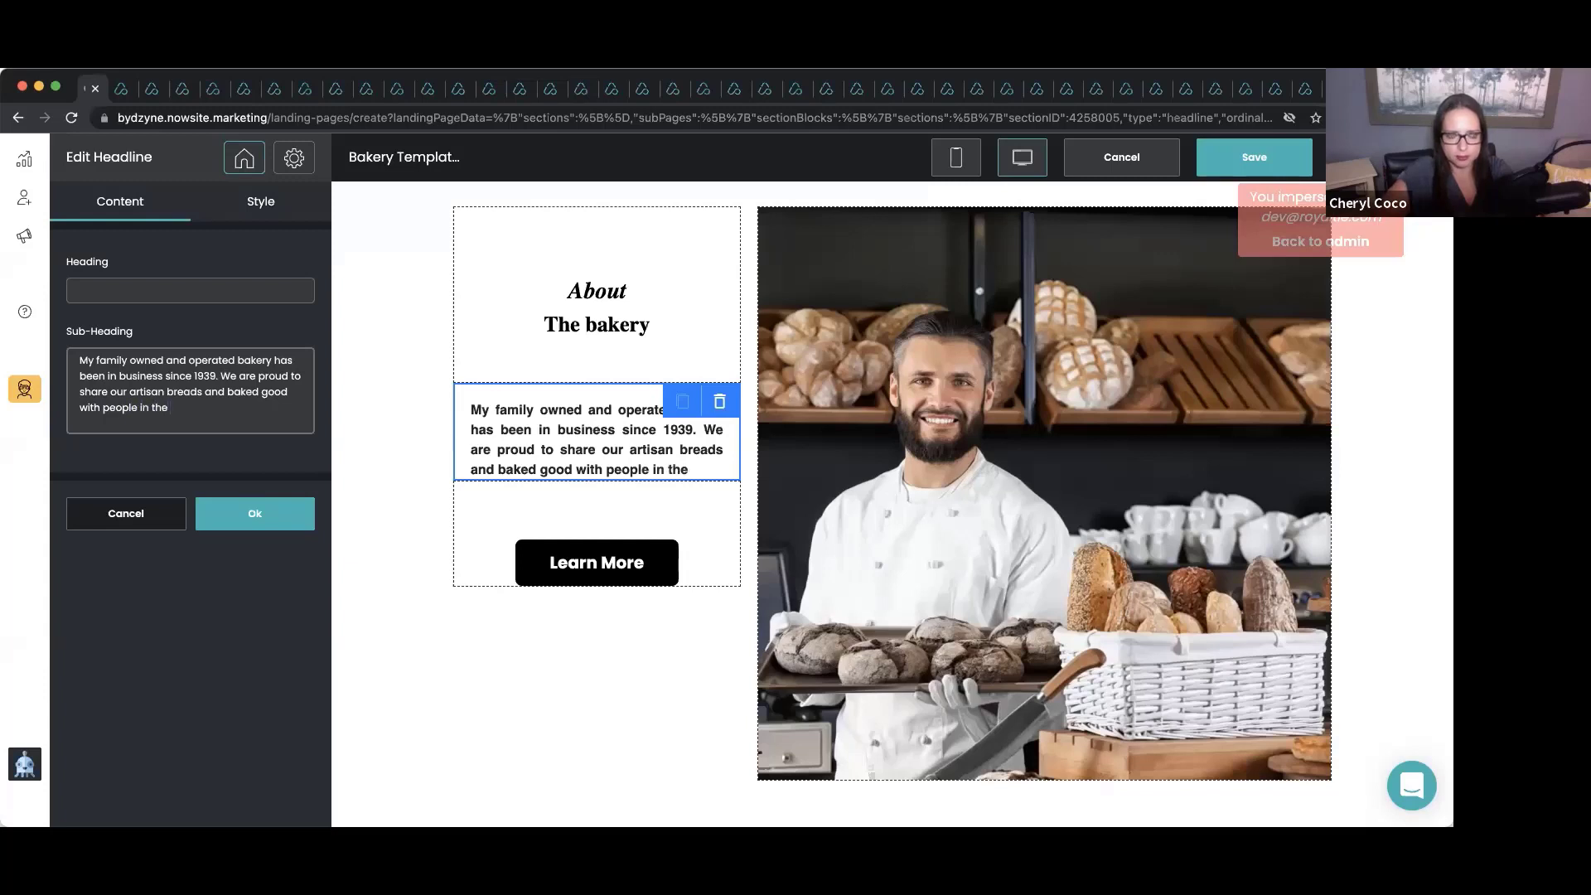
type(" South Philade")
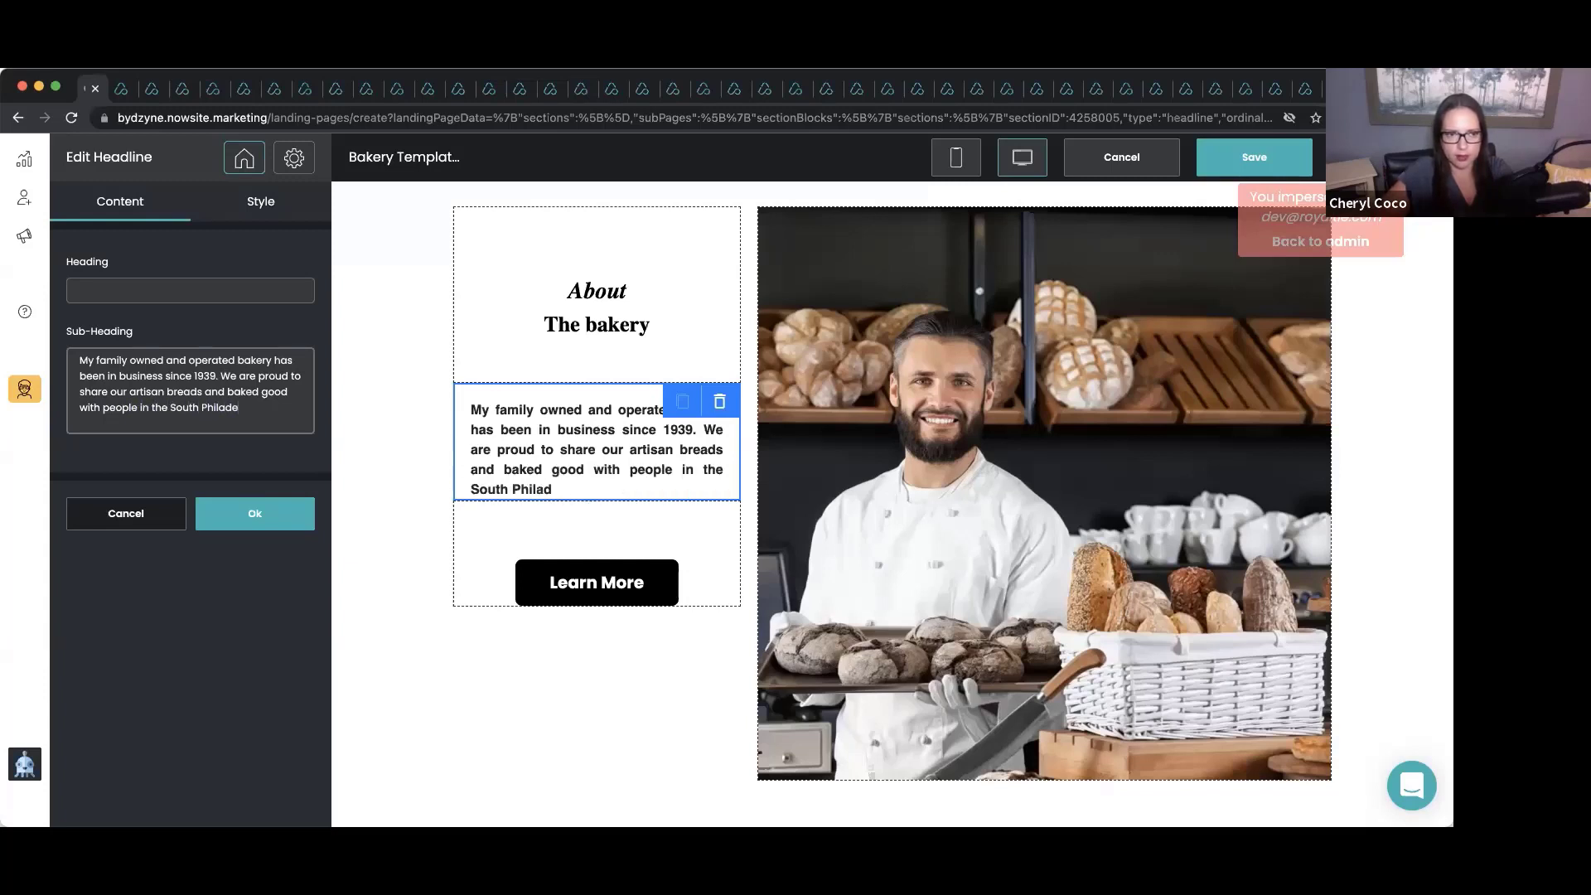
type("lphia area.")
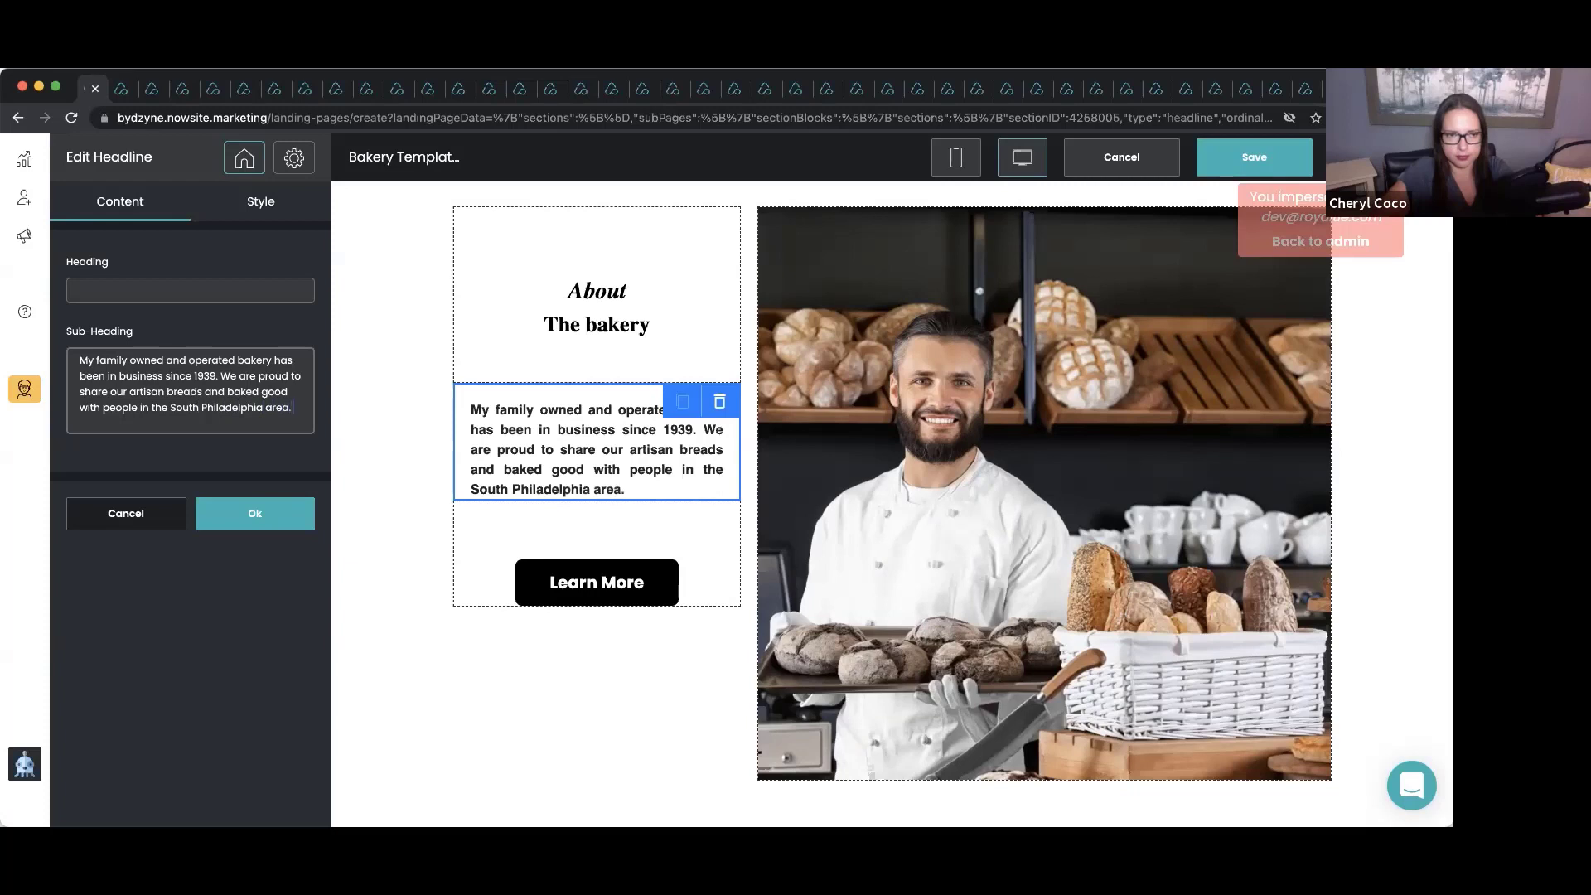
type(" We love serving our neig")
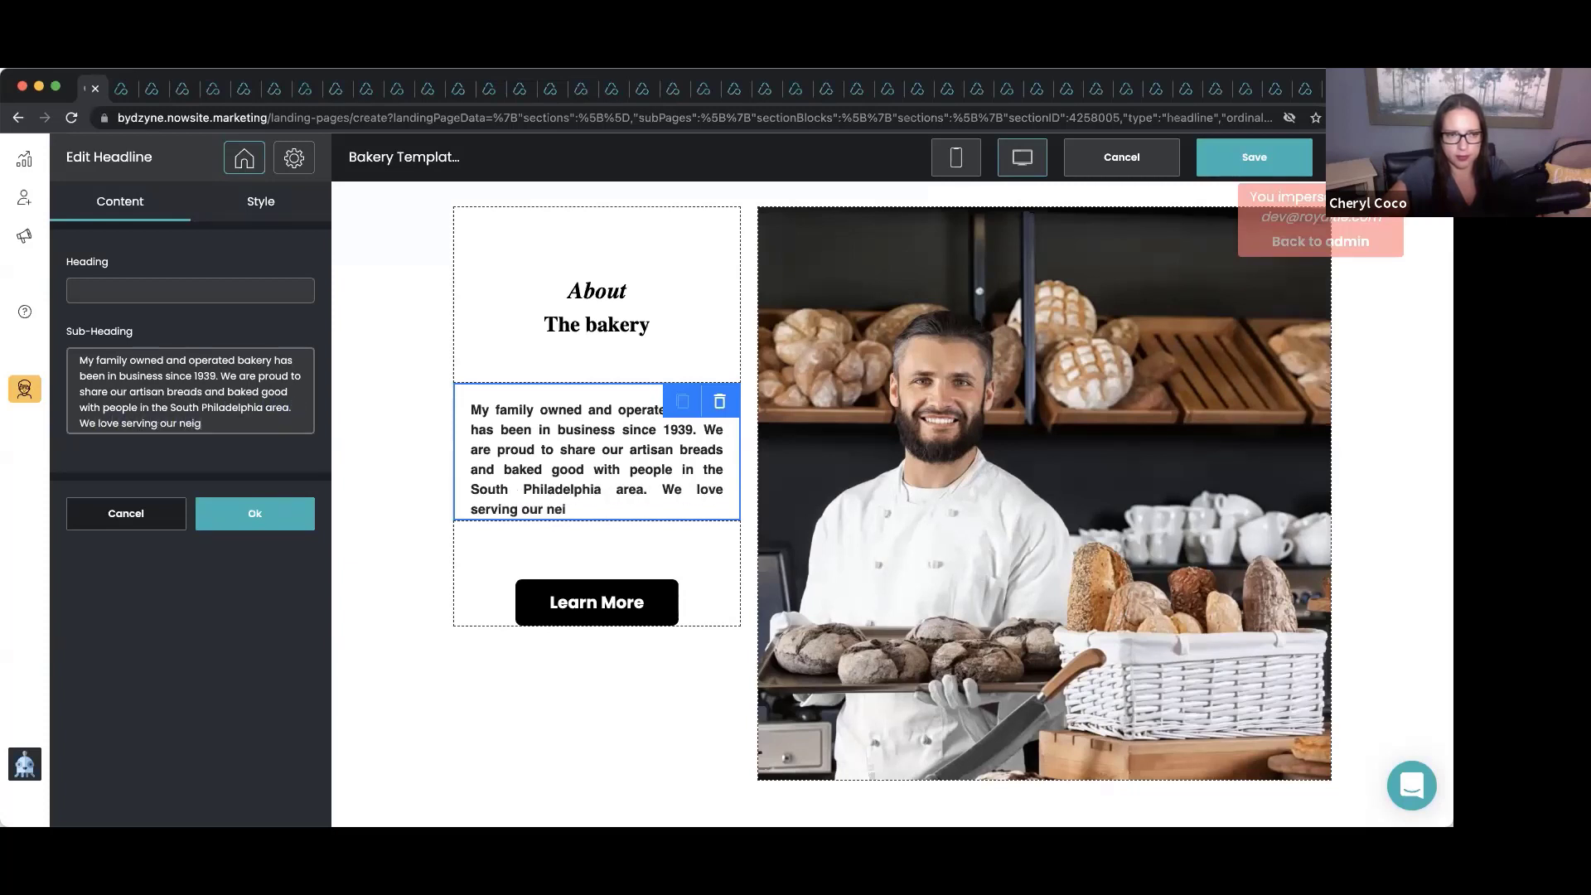
type("hbors. S")
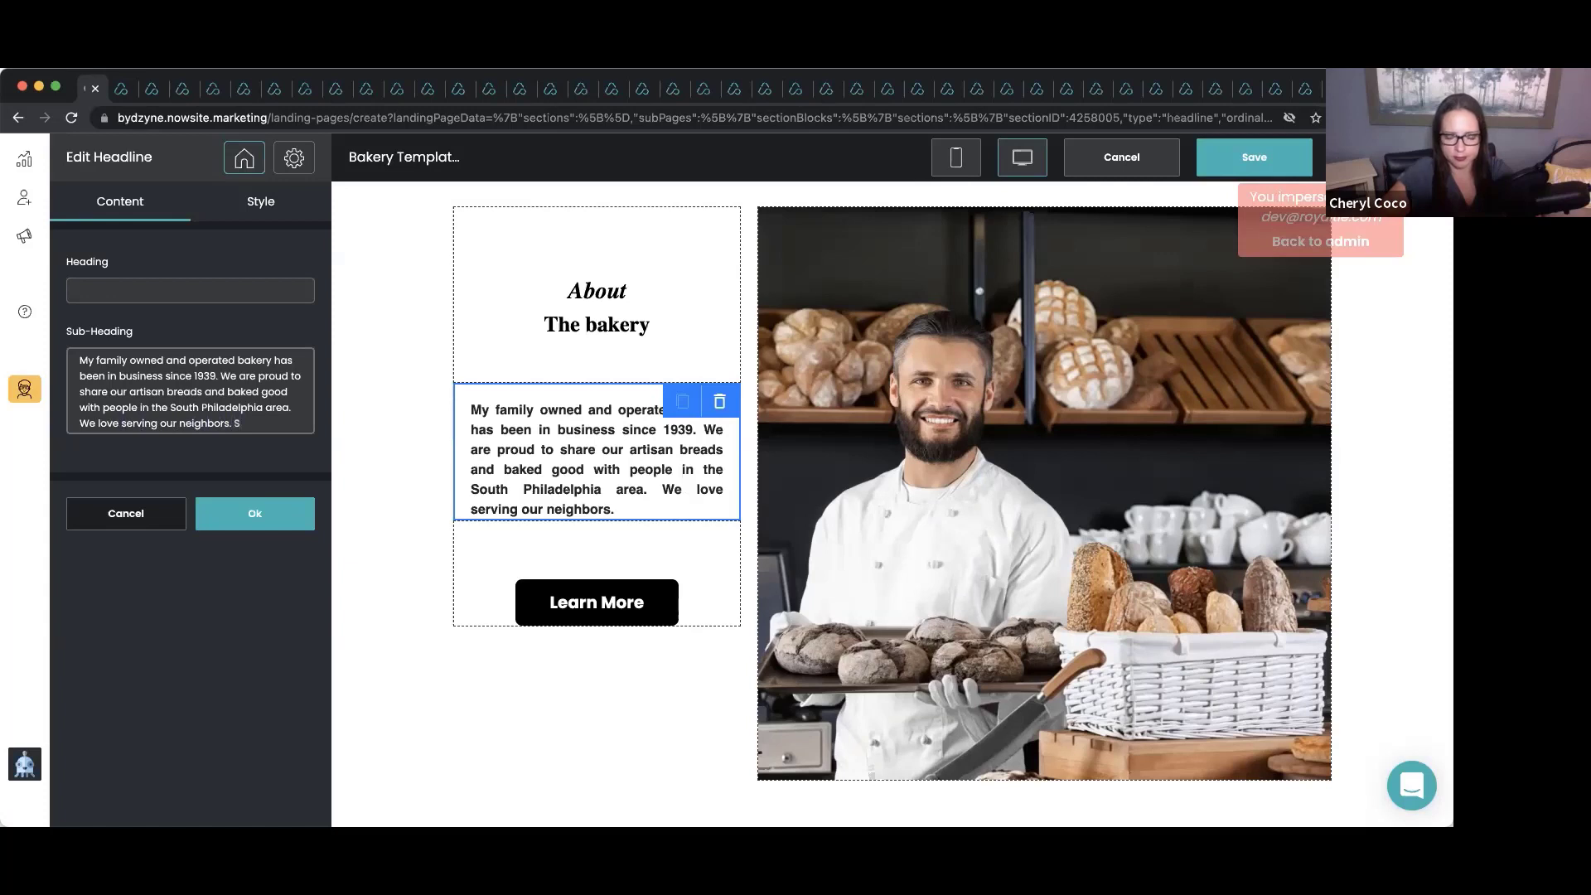
type("top")
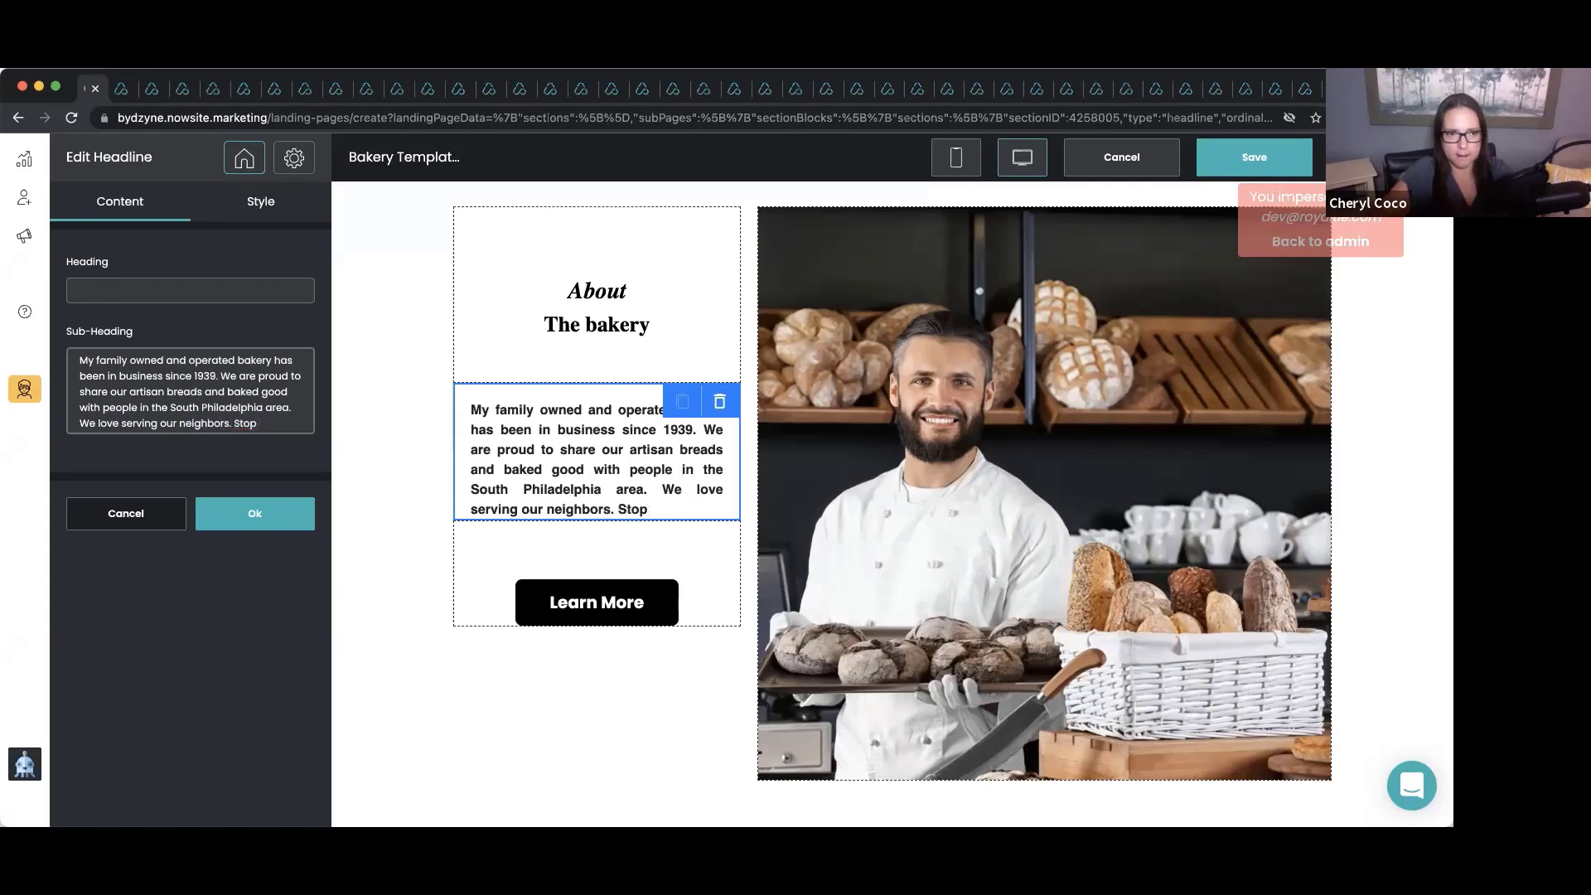
type("y b by.")
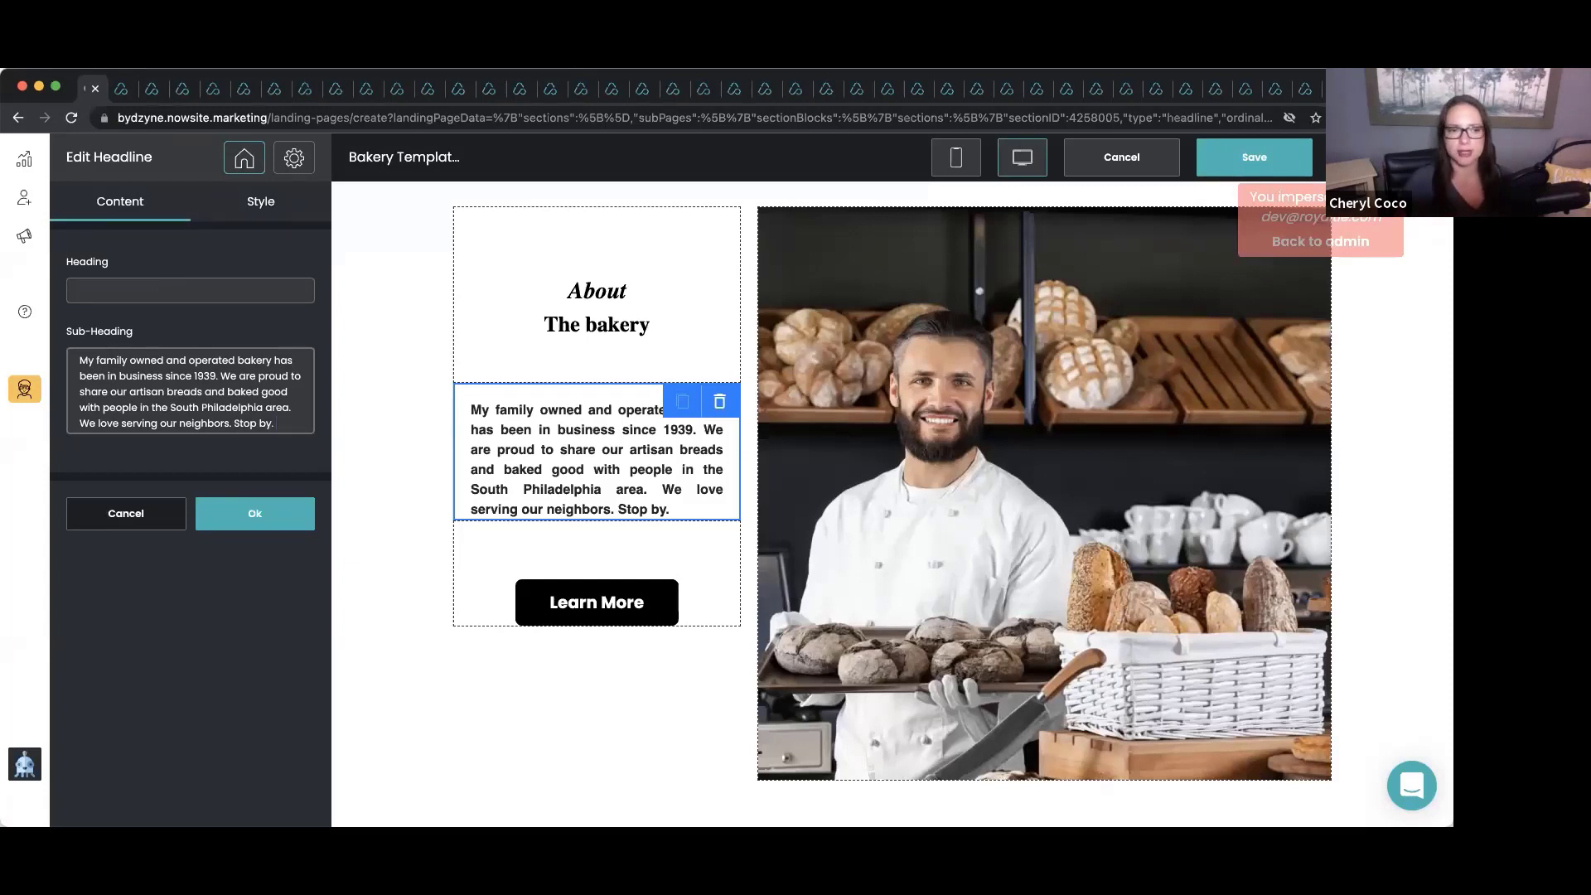
left_click(310, 518)
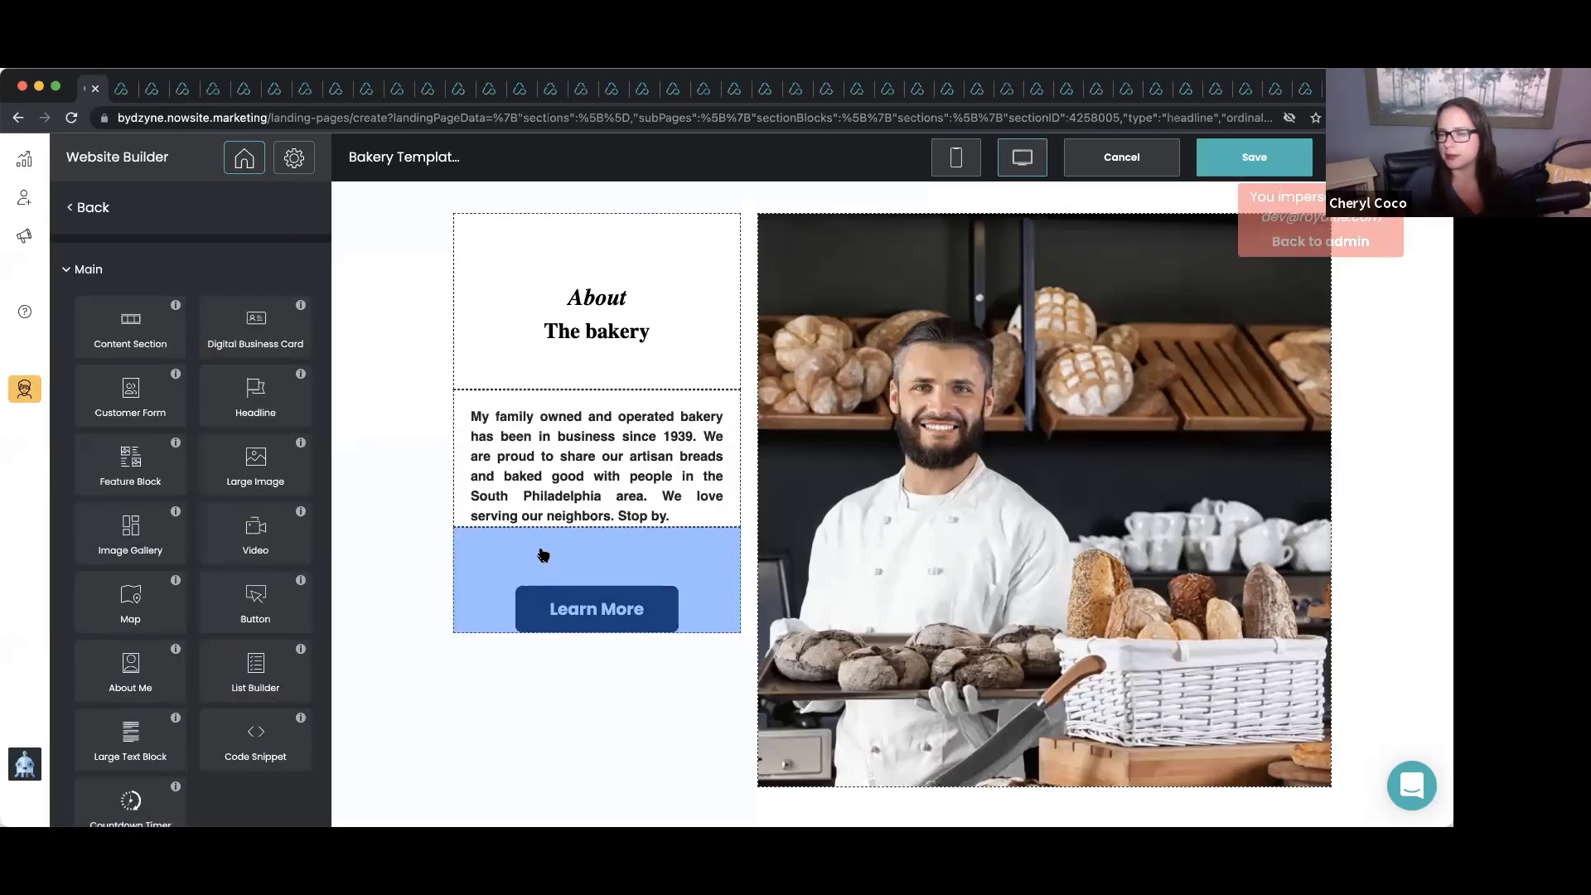
Delete the Learn More button section under the About text.
scroll(543, 555, "up", 20)
scroll(542, 556, "down", 15)
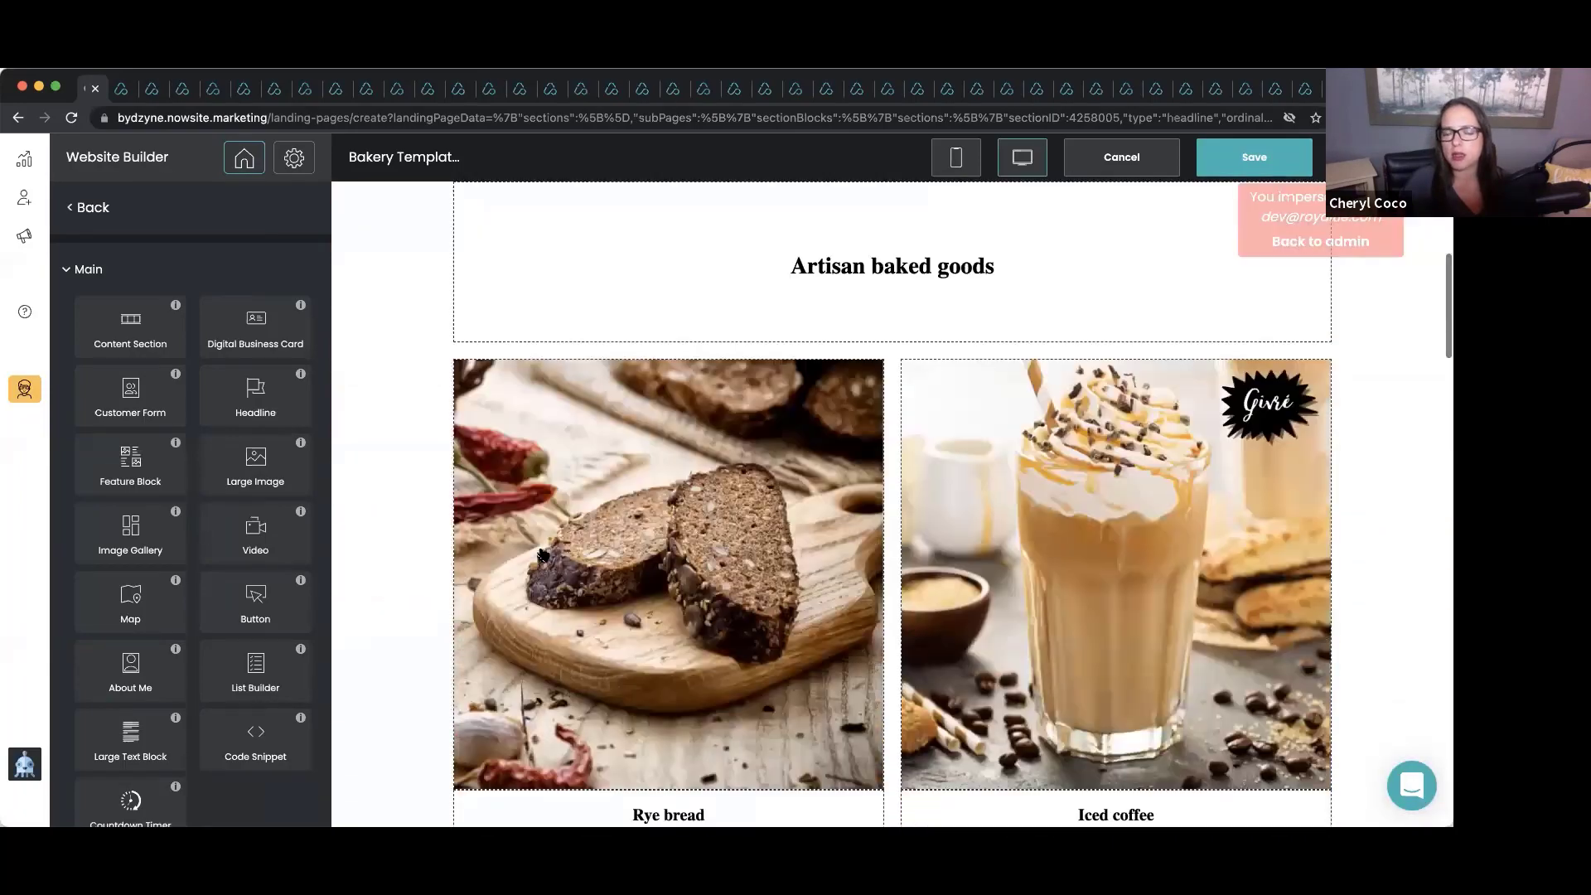
scroll(543, 555, "up", 5)
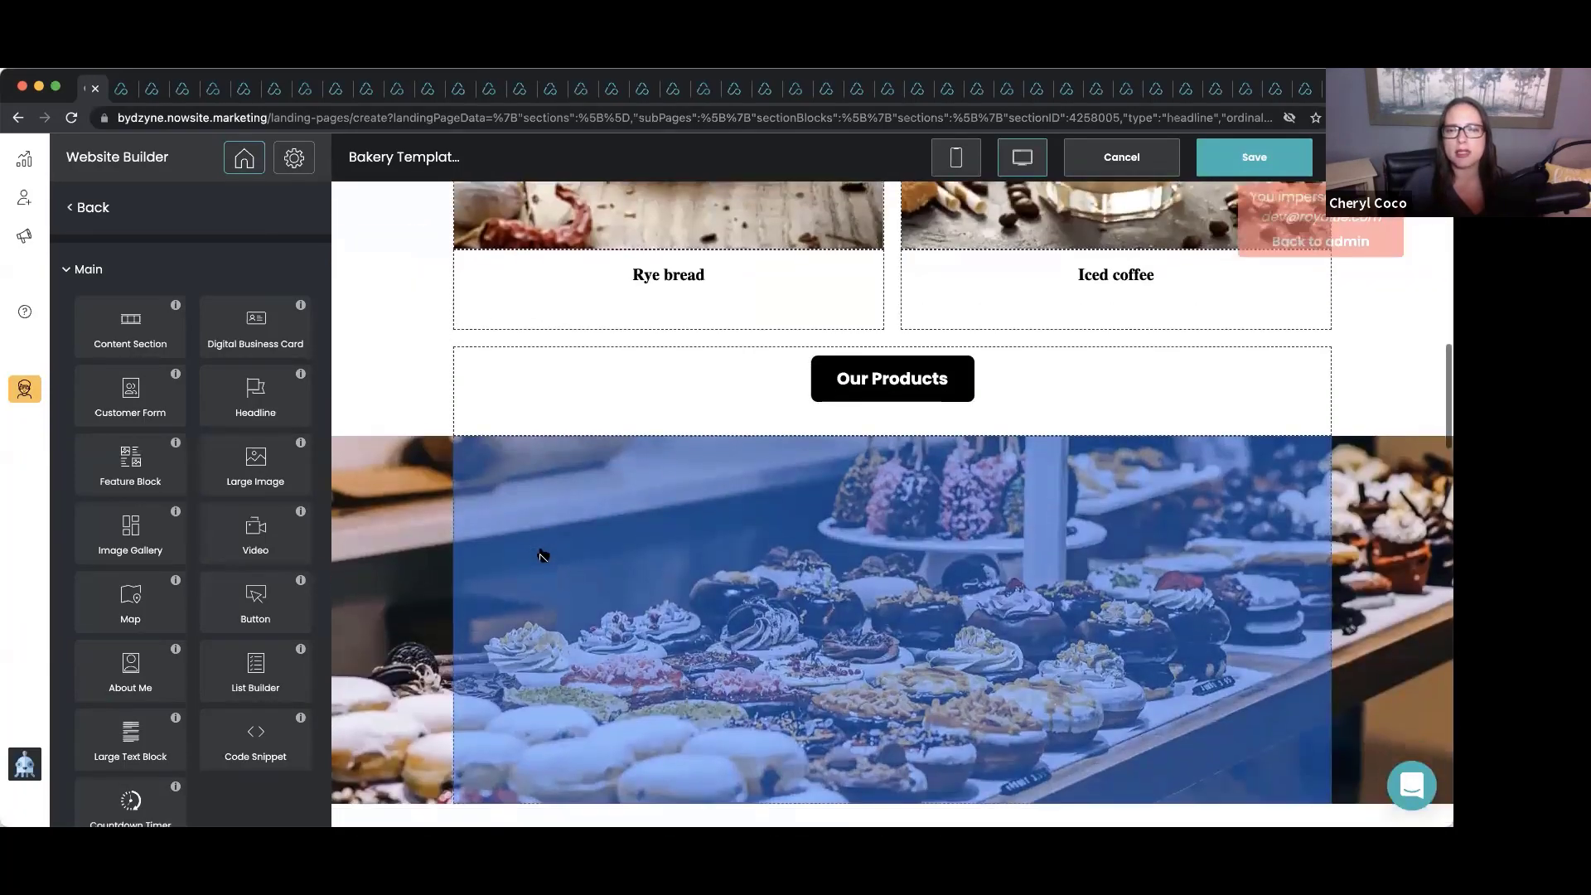
scroll(543, 555, "down", 8)
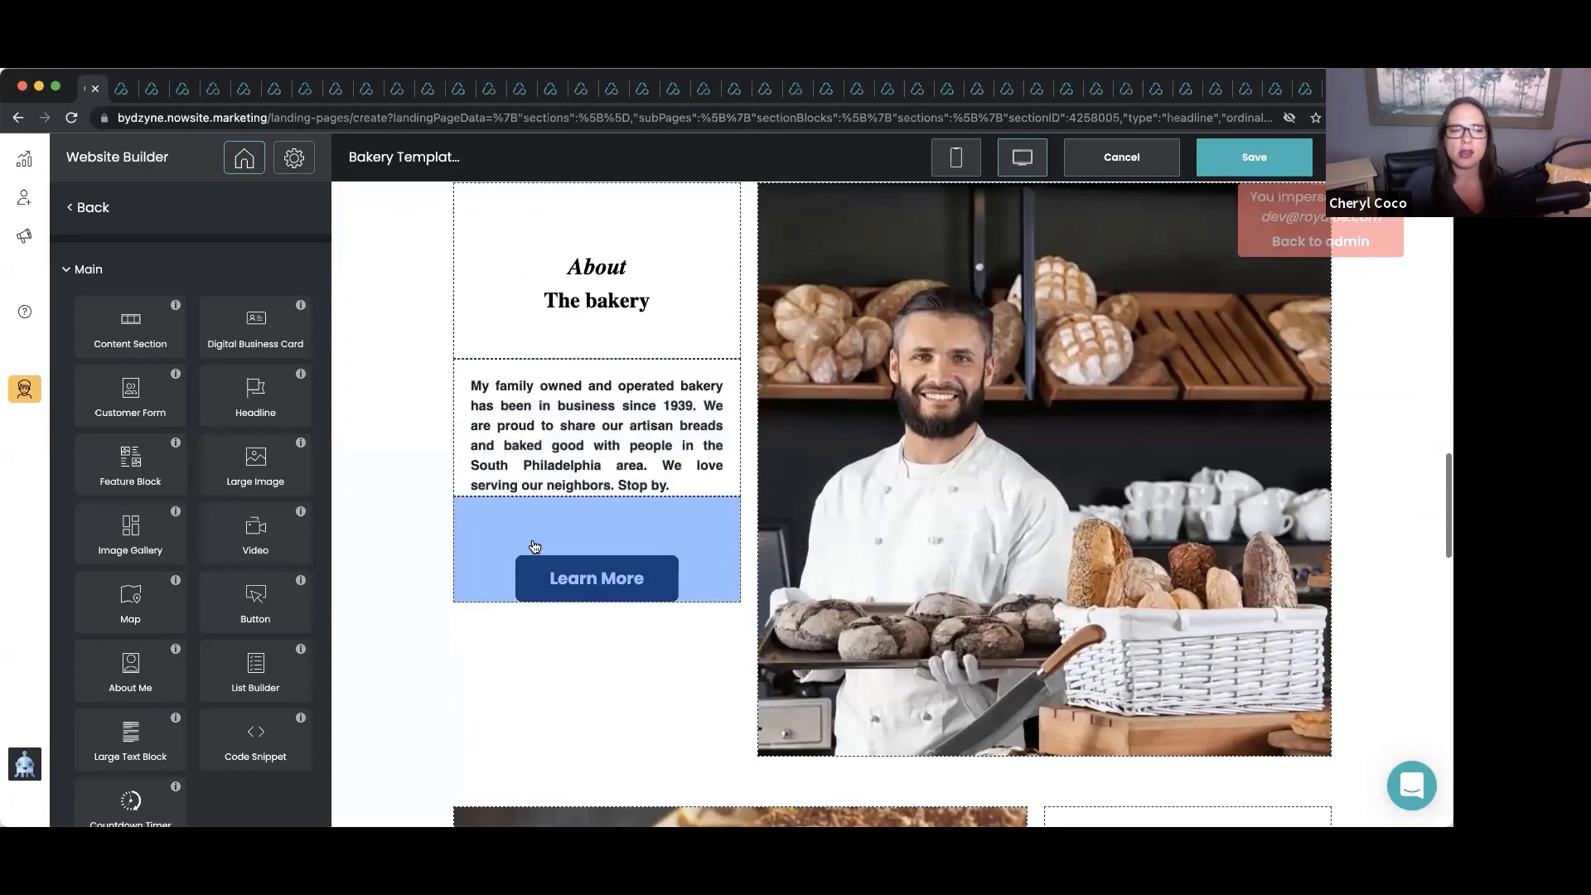
left_click(535, 546)
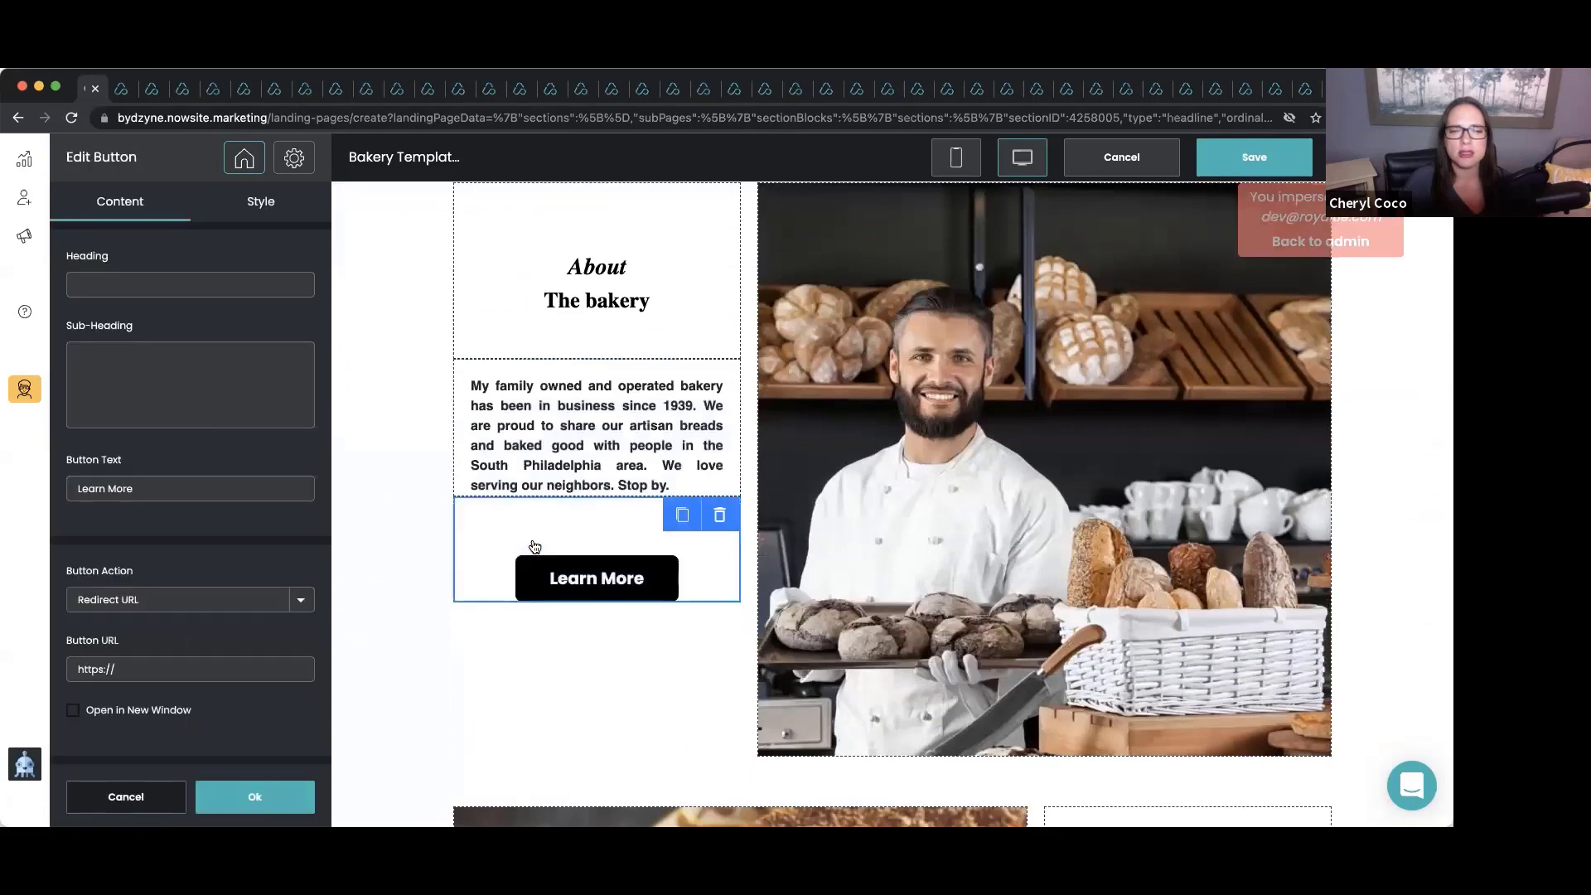
left_click(720, 518)
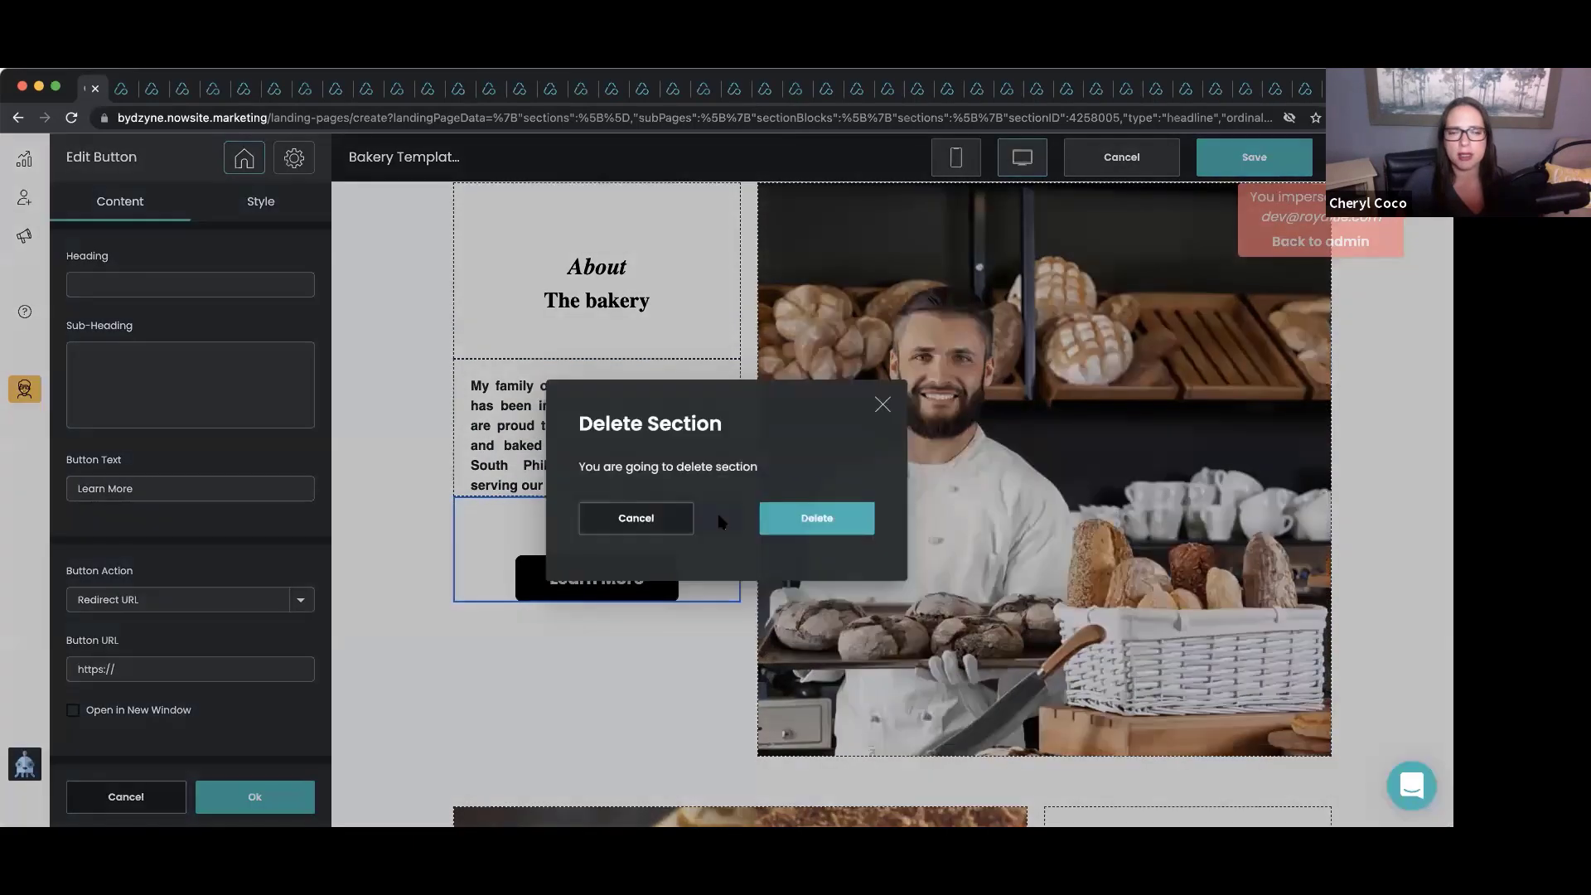
left_click(767, 519)
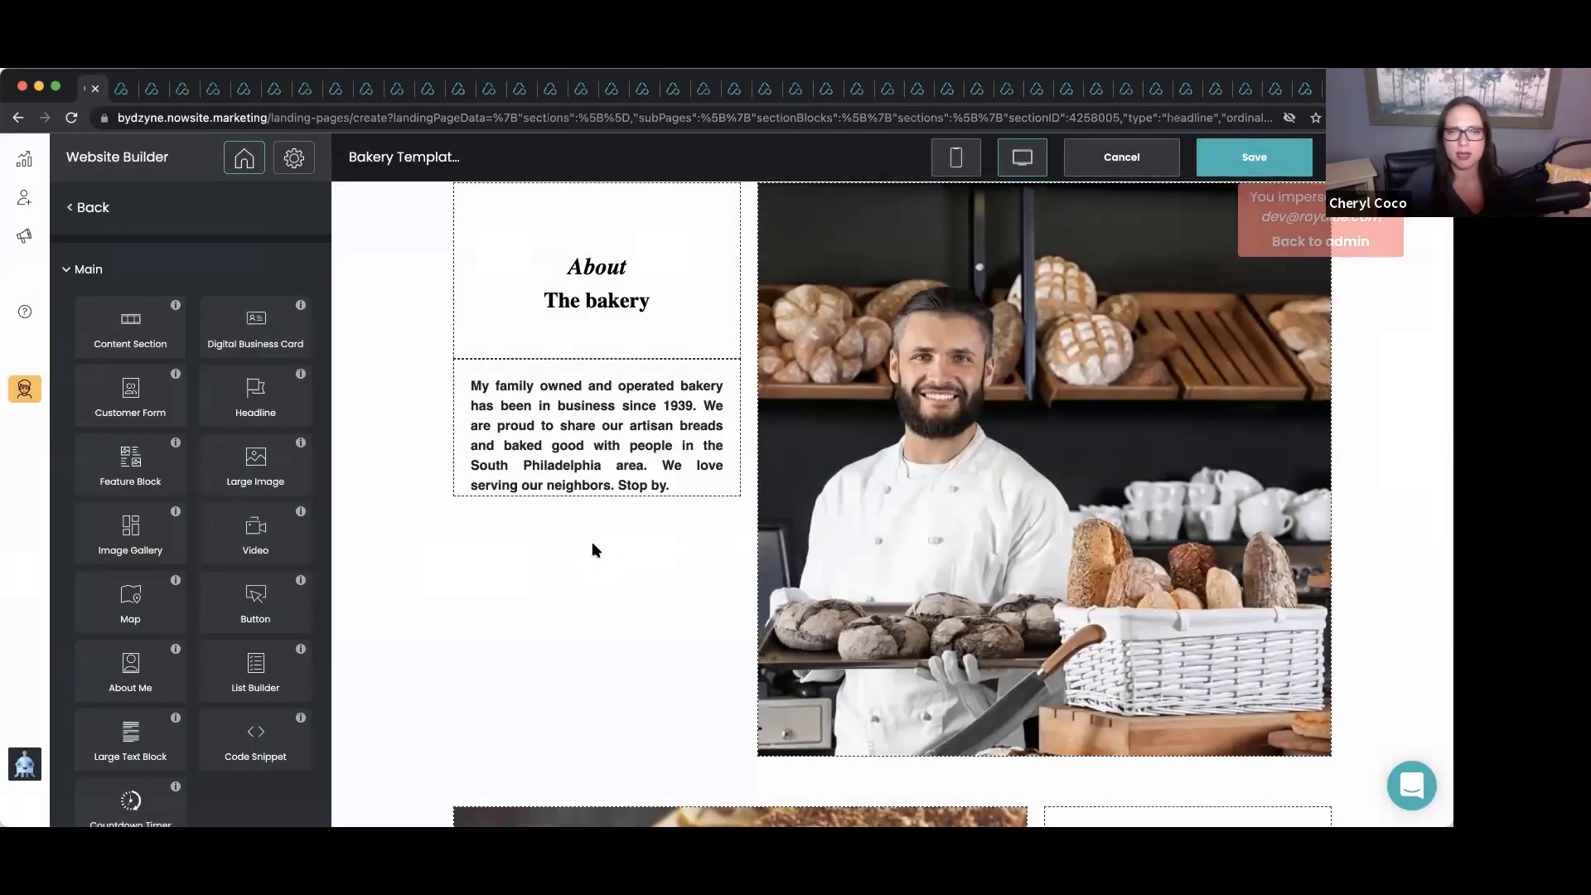
scroll(593, 548, "down", 6)
scroll(594, 551, "down", 2)
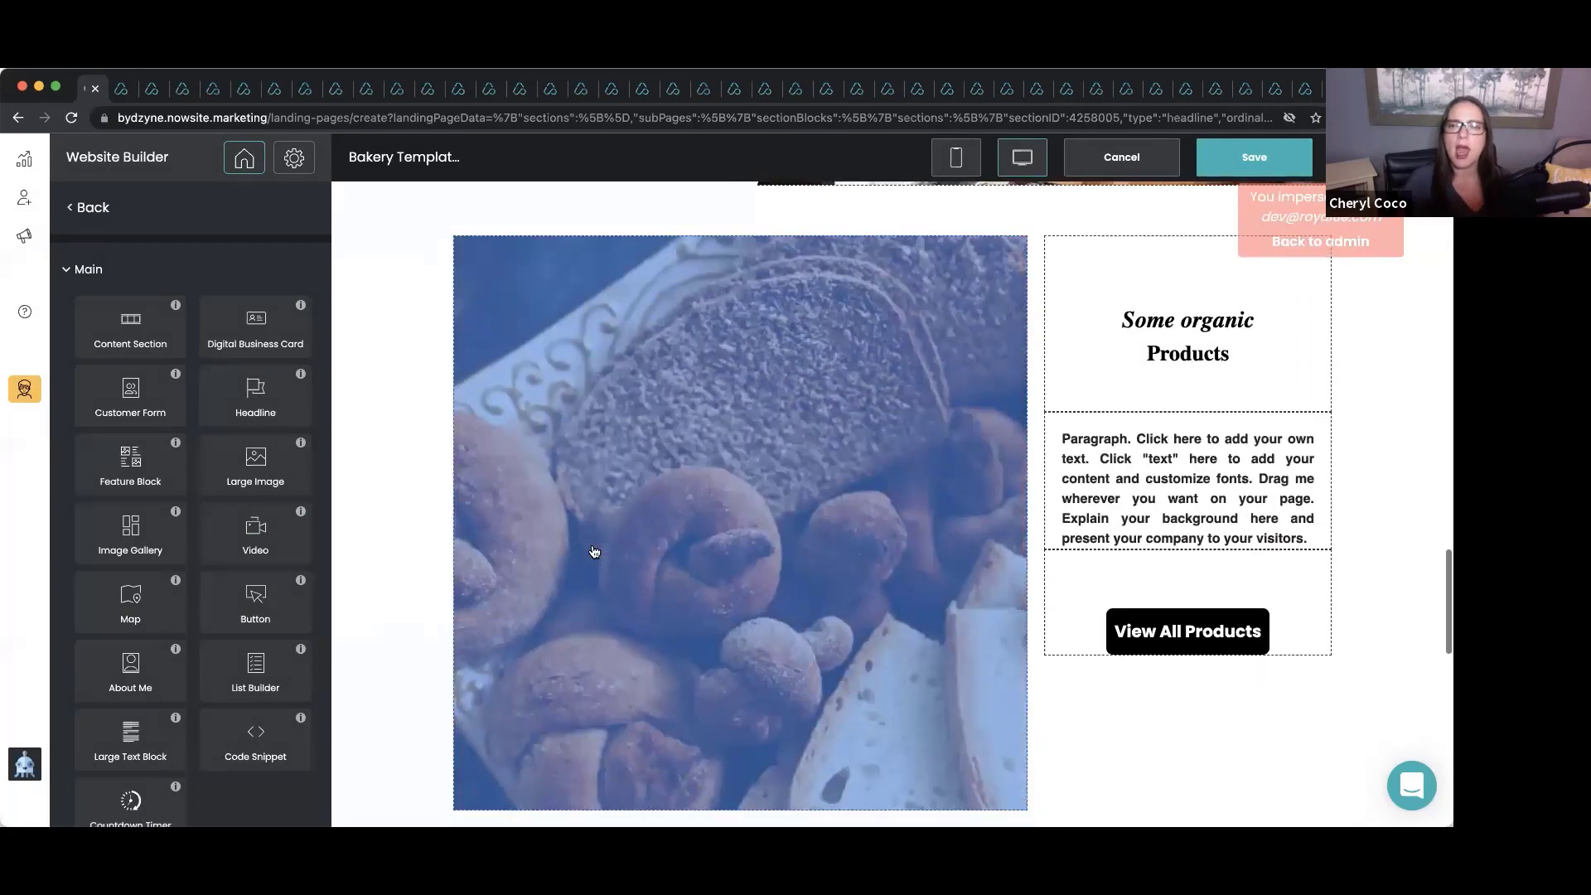
scroll(594, 551, "up", 1)
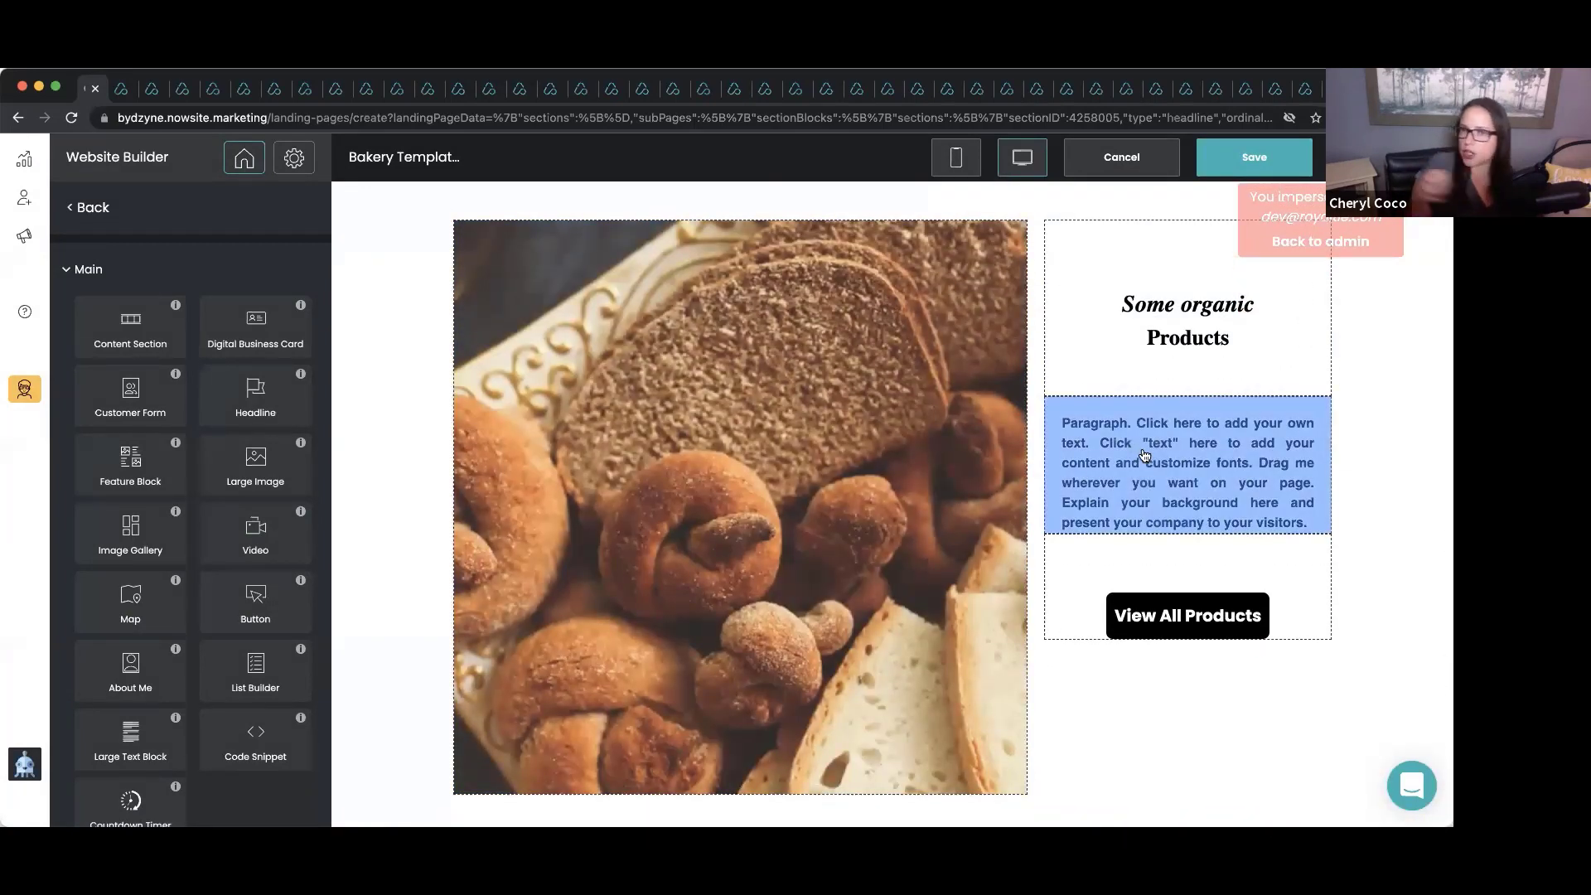
Delete the Subscribe to our newsletter section, leaving the Frosted coffee banner above the footer.
scroll(1144, 455, "down", 10)
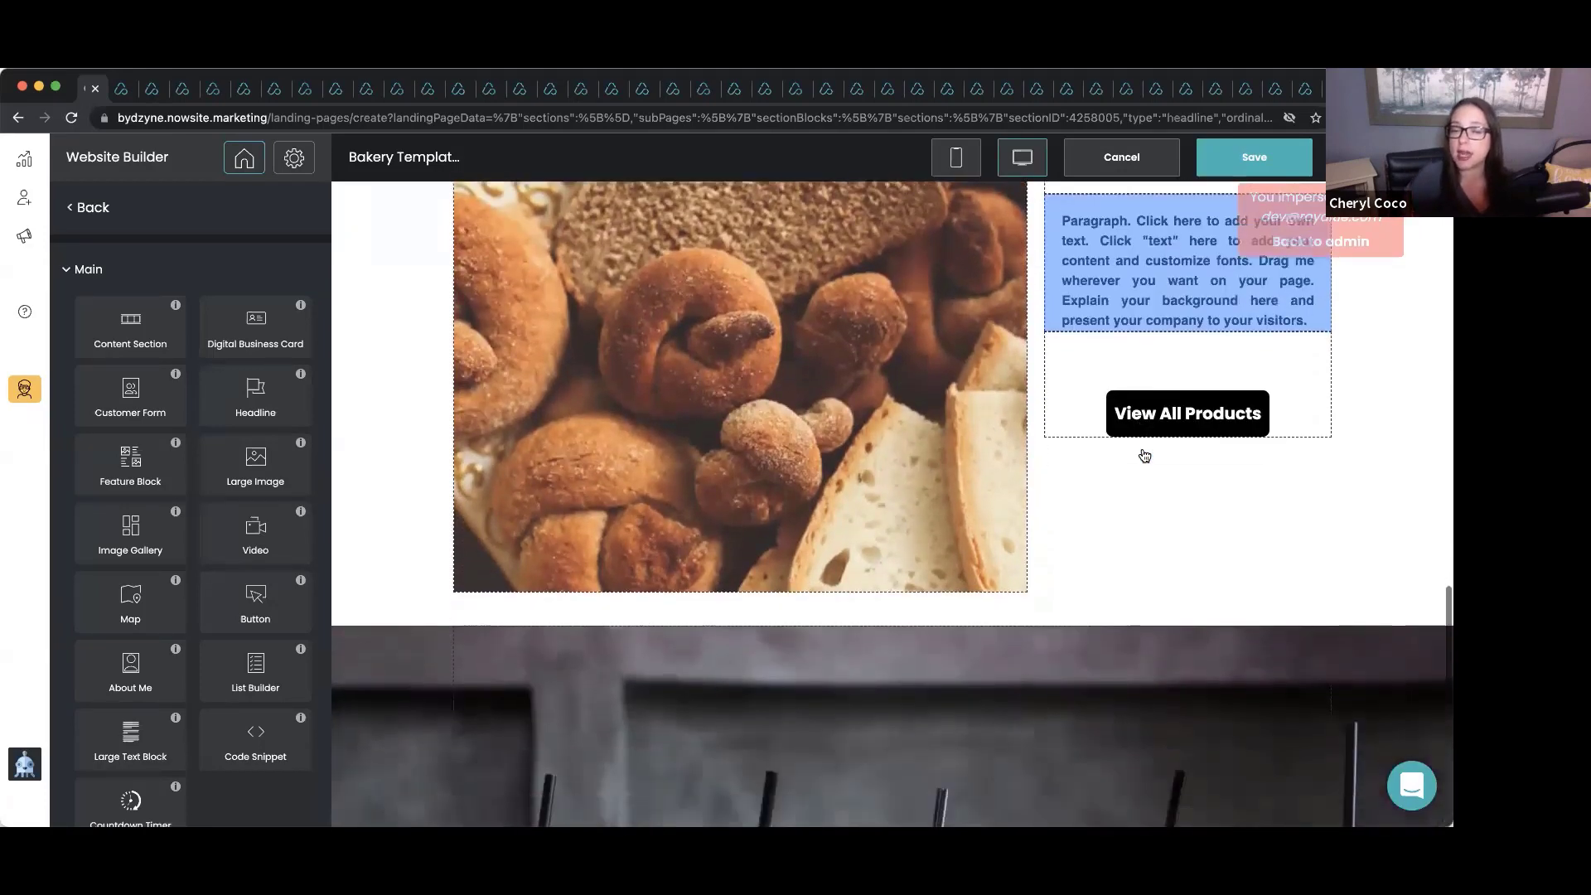
scroll(1144, 454, "down", 2)
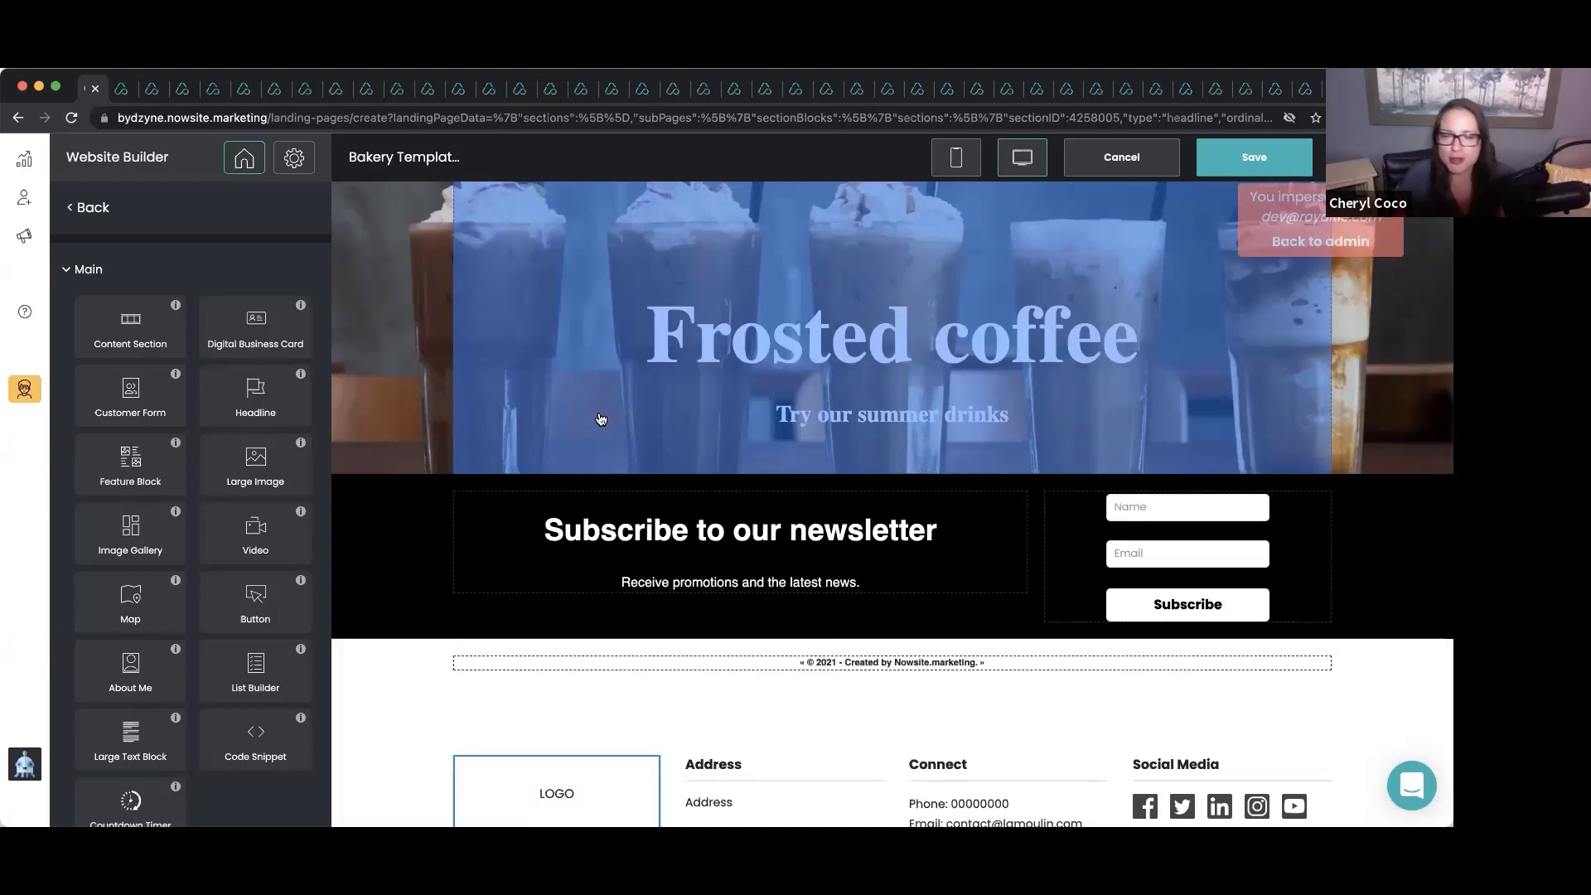
scroll(600, 419, "down", 2)
scroll(601, 418, "up", 1)
left_click(959, 448)
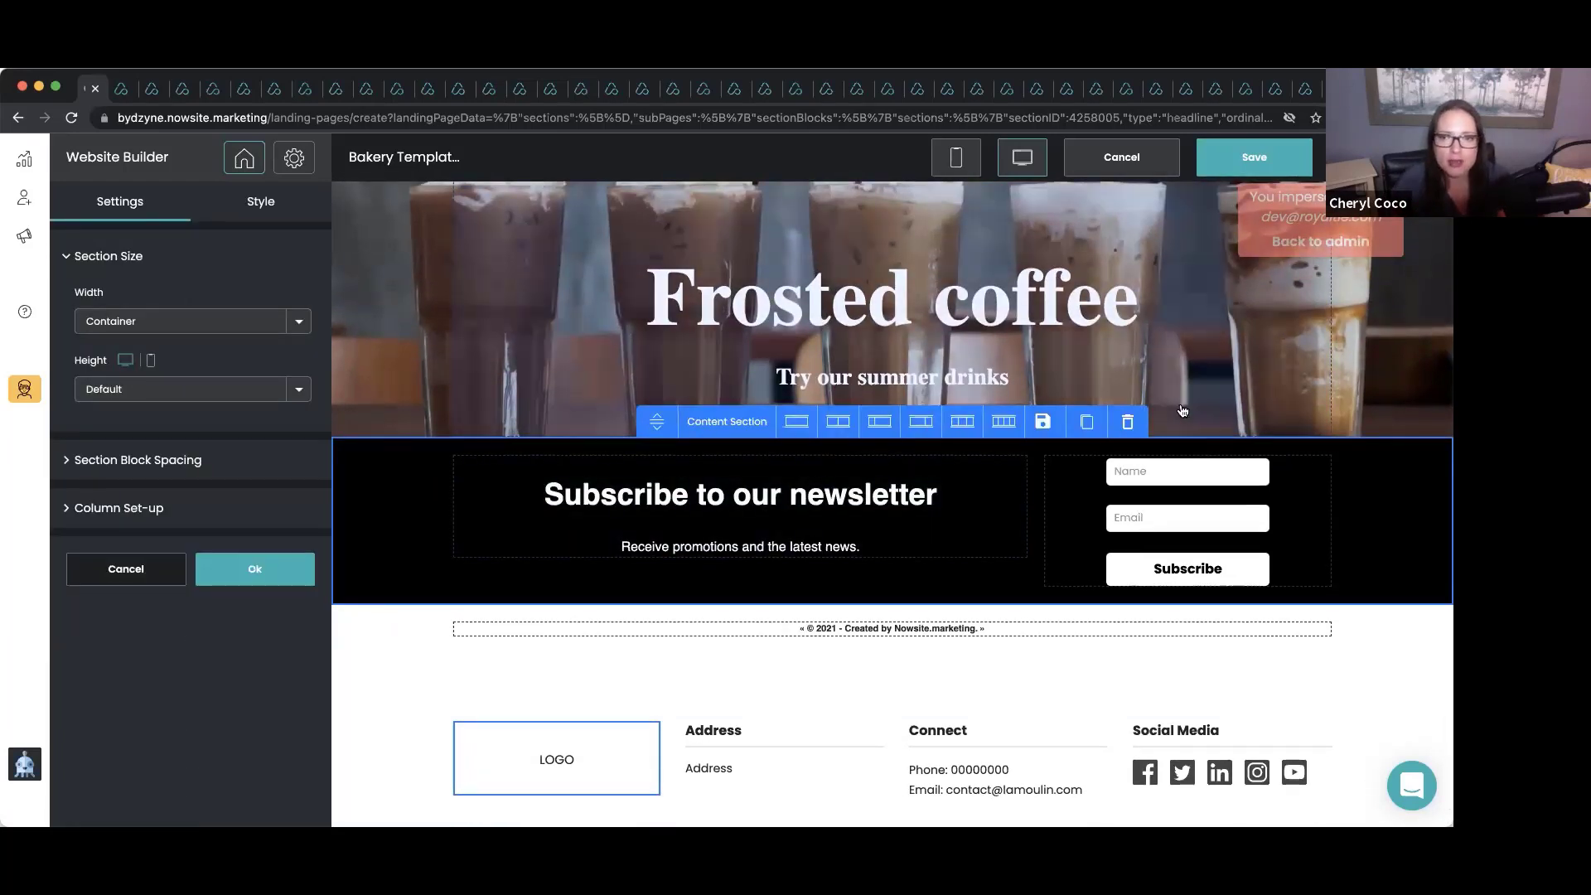
left_click(1127, 421)
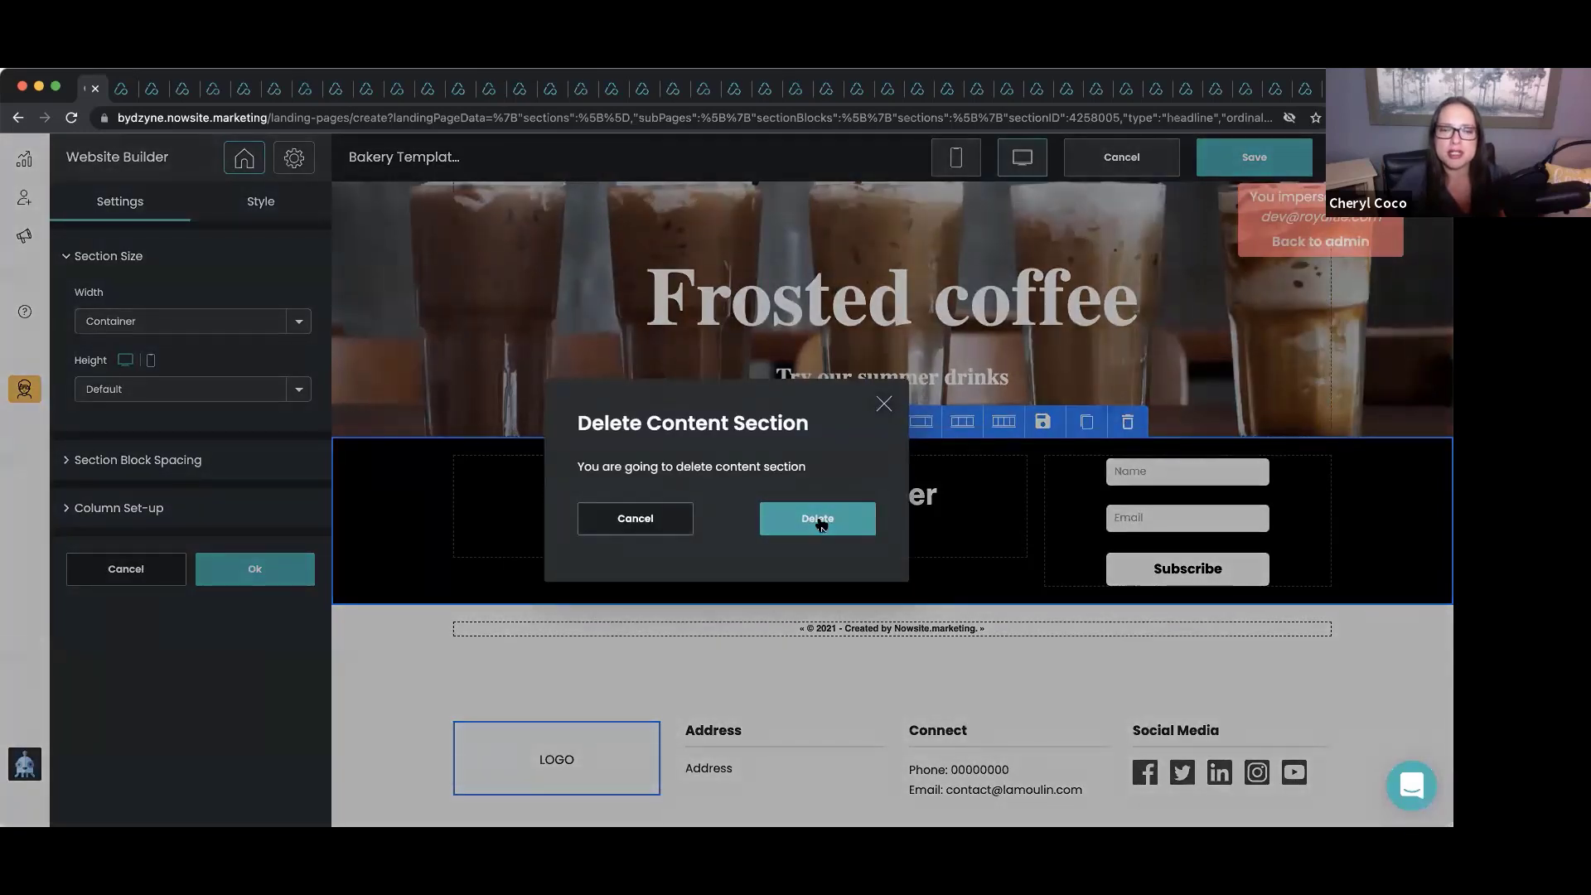
left_click(817, 519)
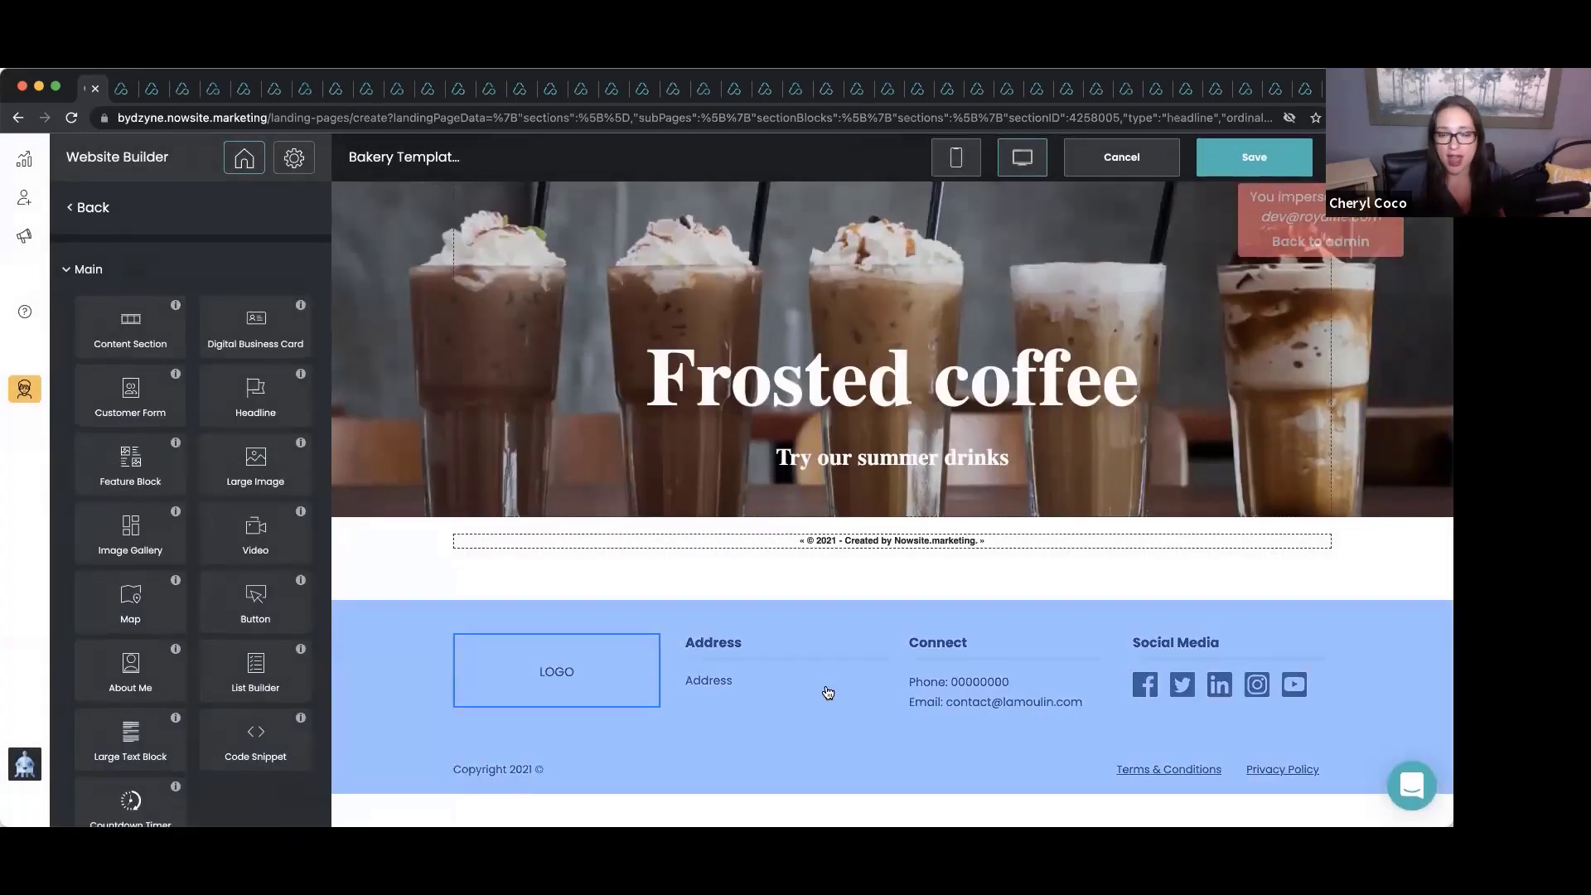
left_click(822, 695)
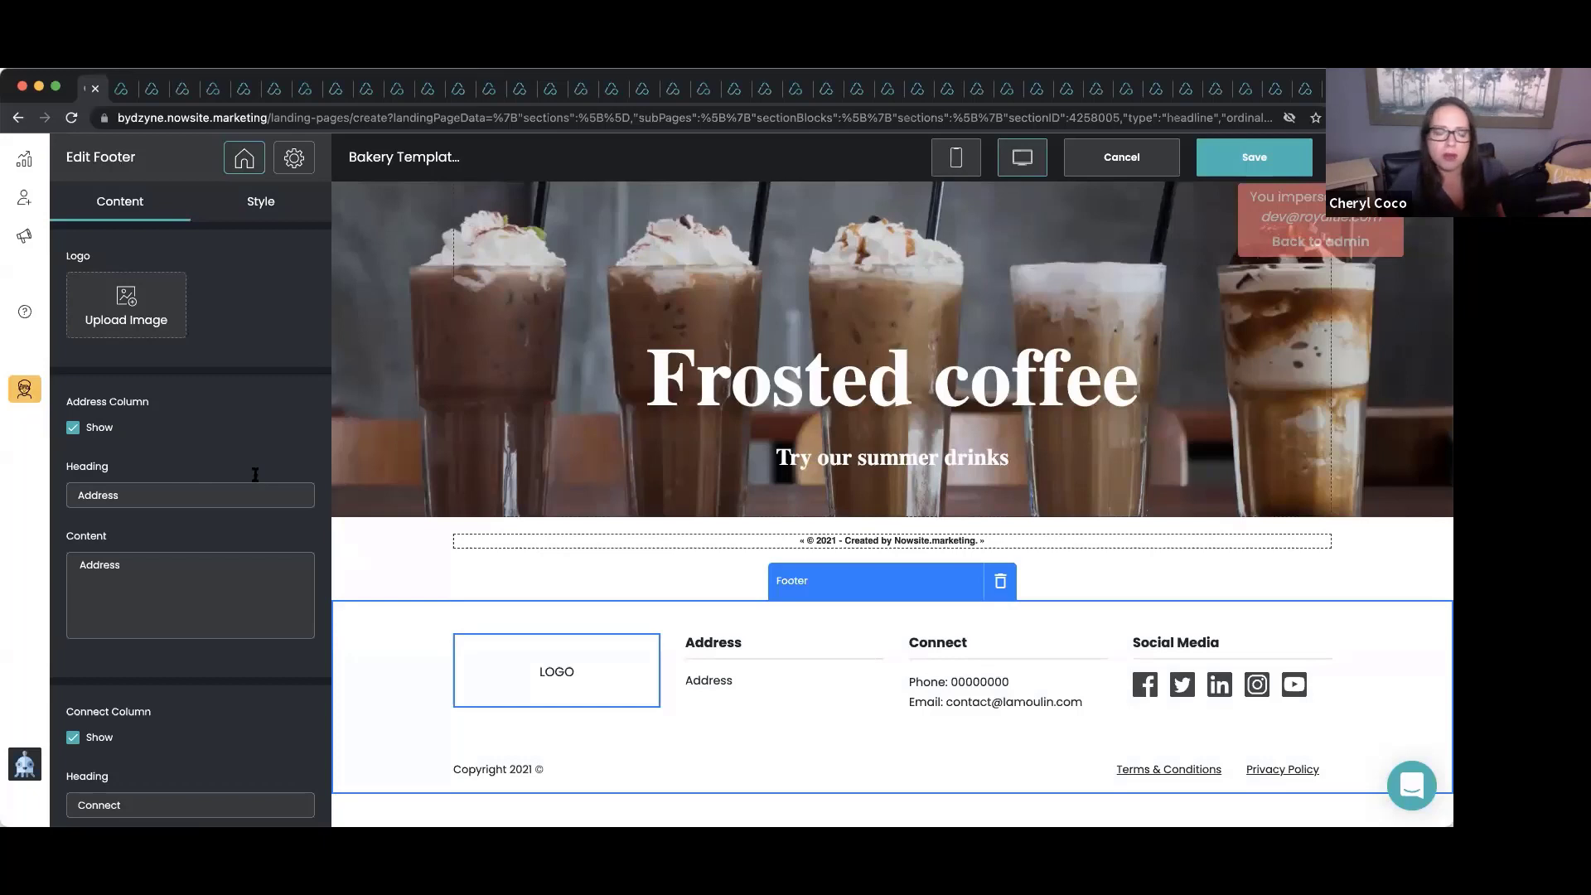
Review the footer's Address, Connect and Social Media settings, then save the site.
scroll(149, 544, "down", 5)
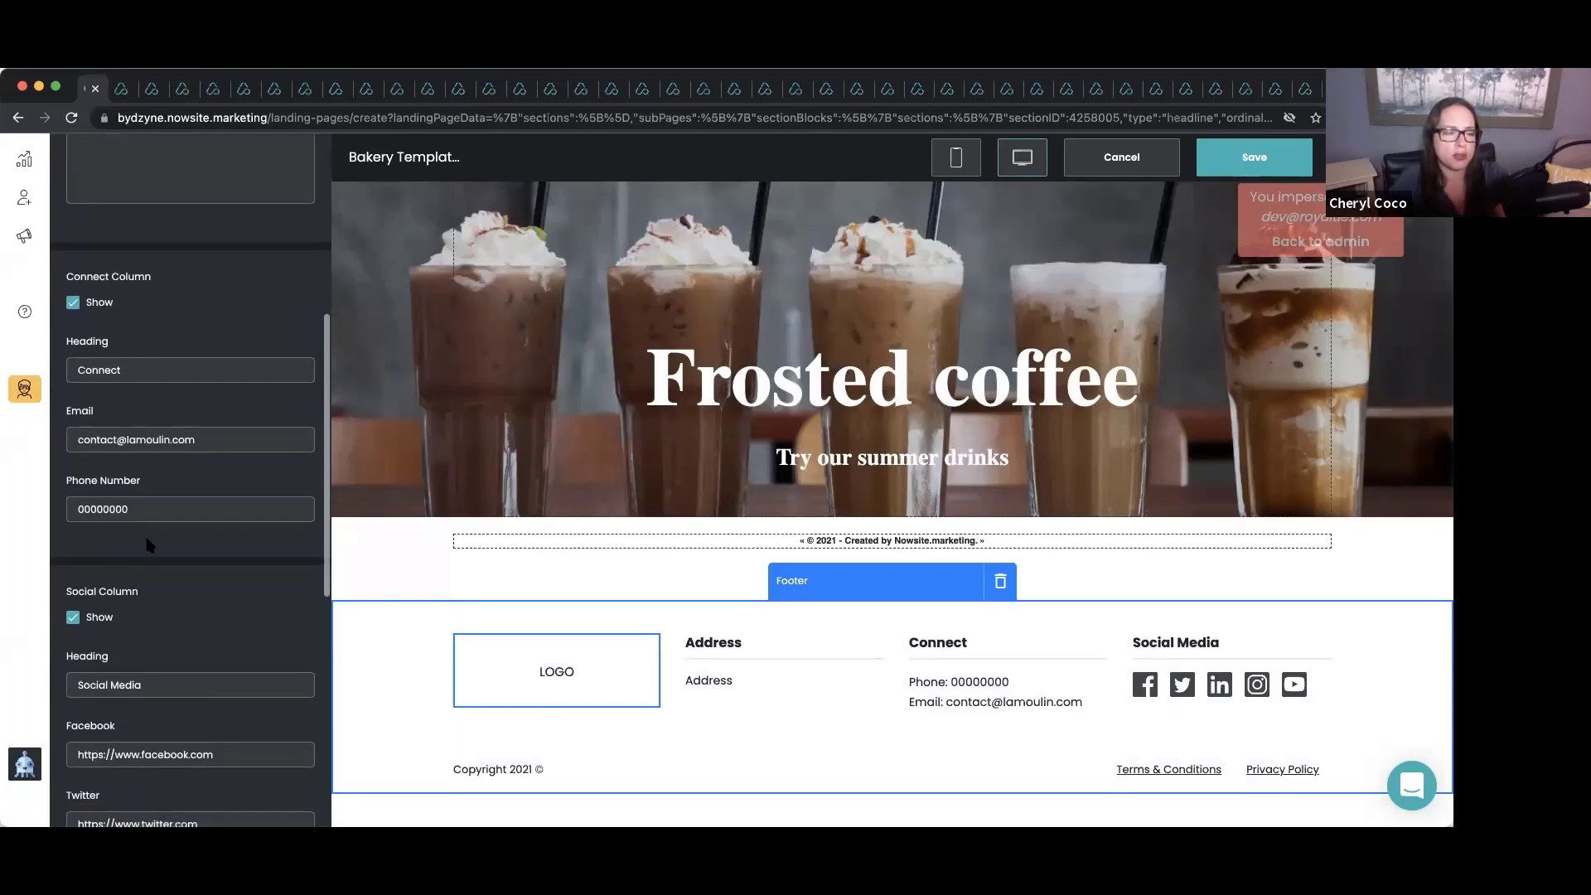
scroll(149, 545, "down", 4)
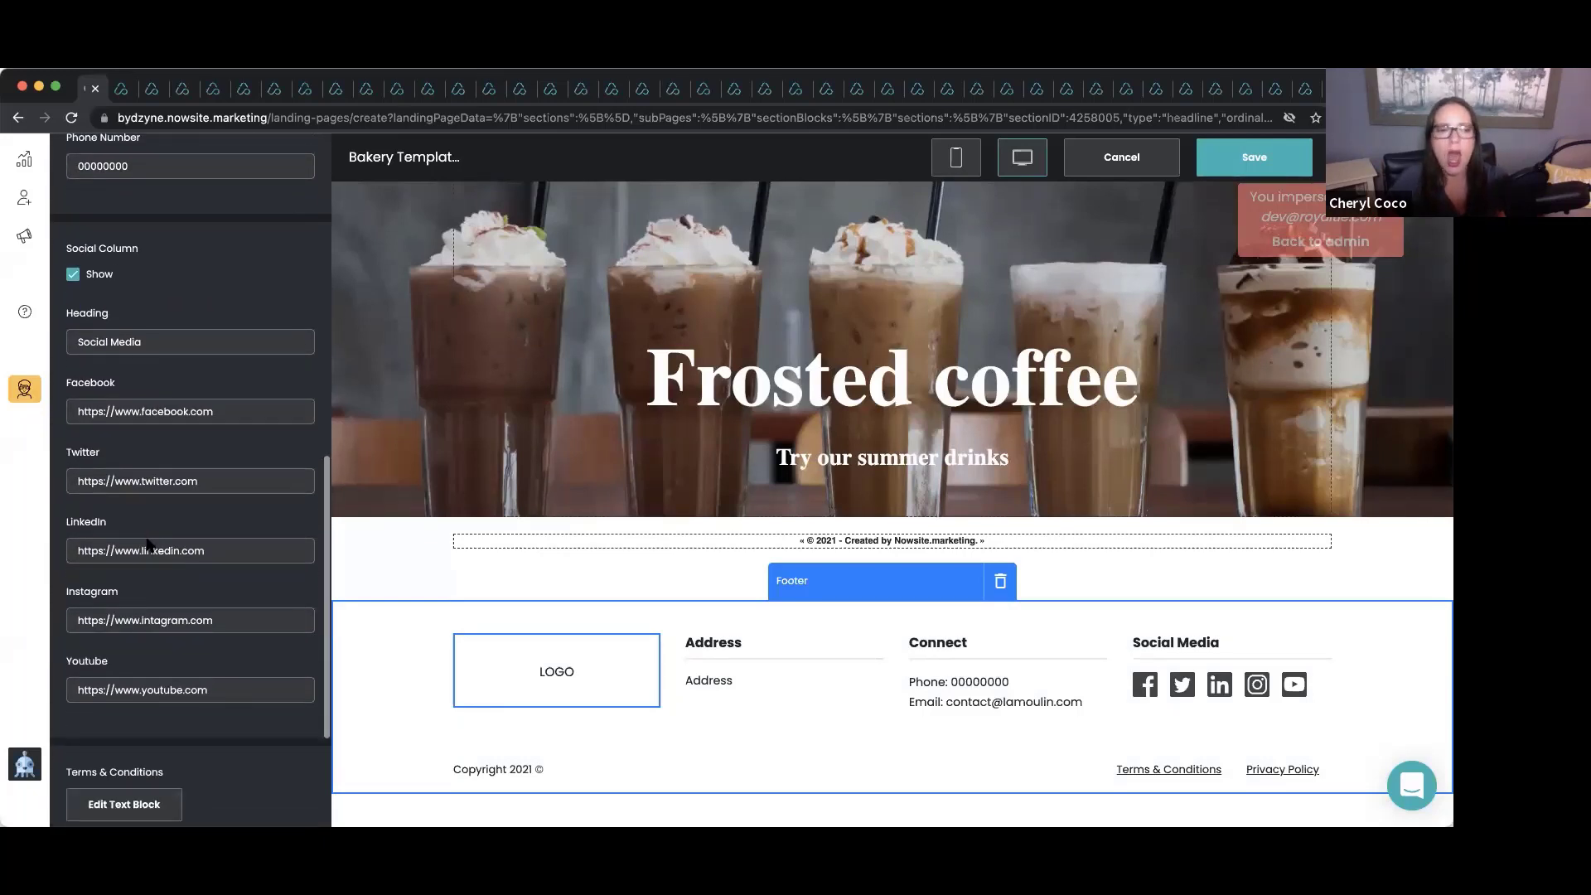
scroll(147, 544, "up", 10)
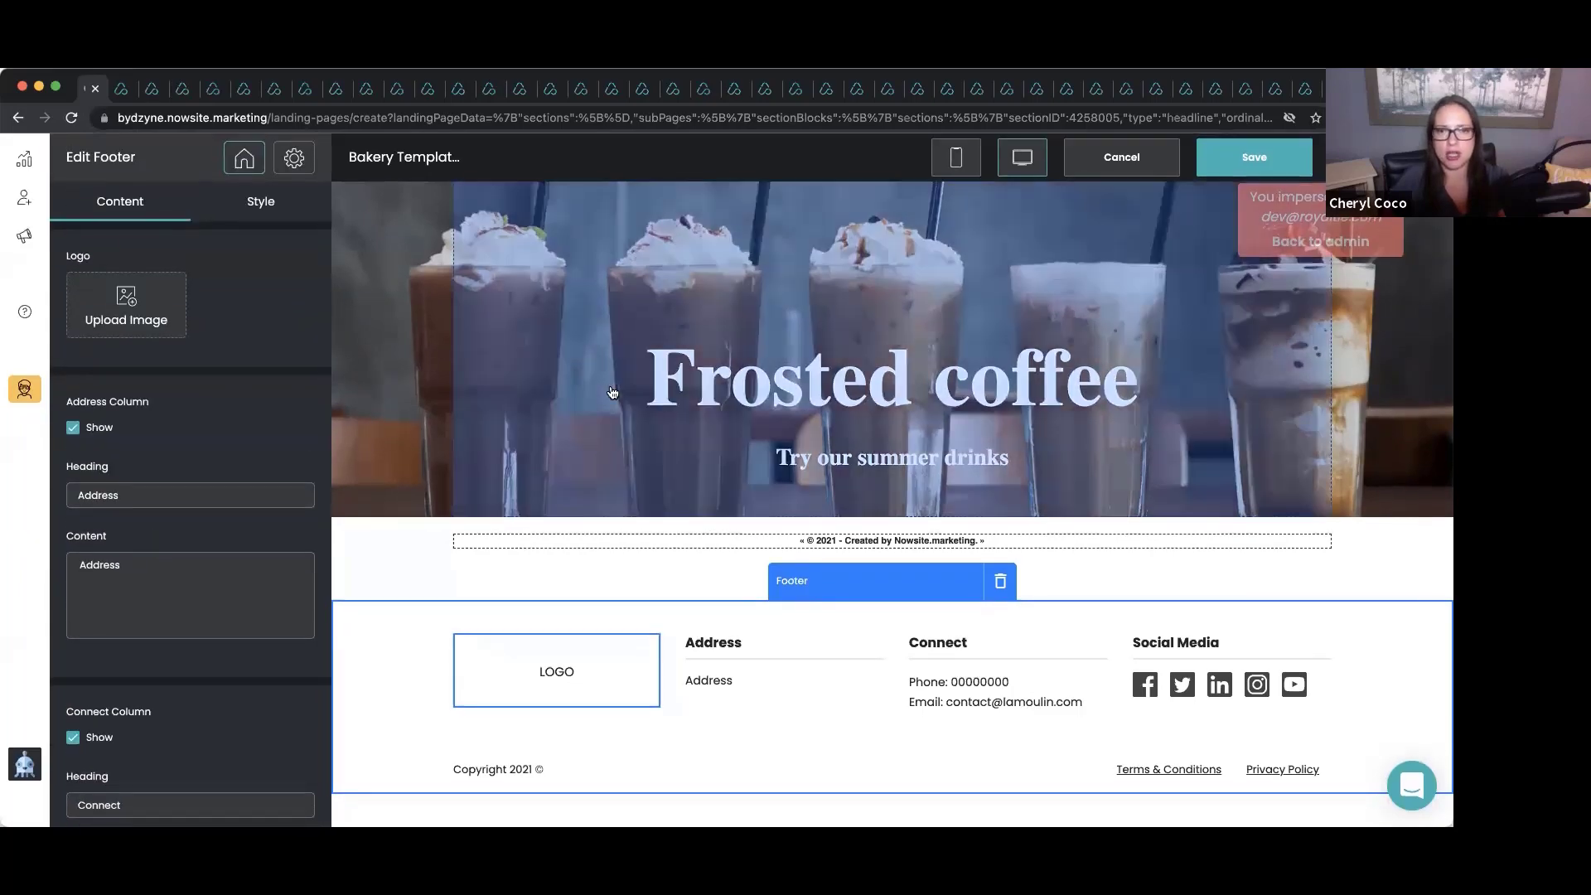
scroll(612, 392, "up", 15)
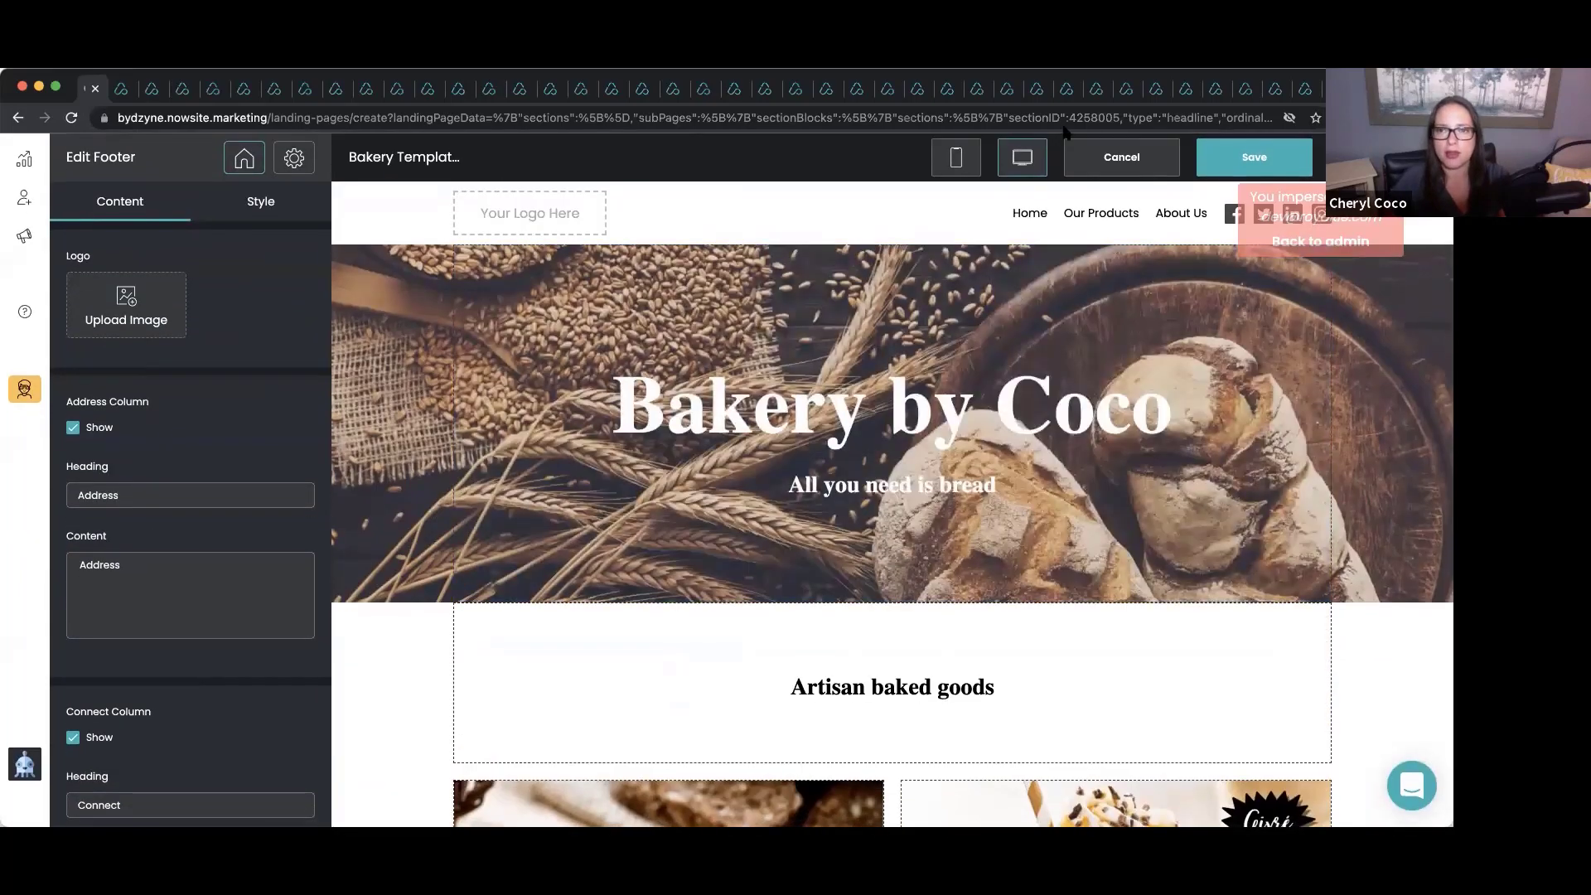
left_click(1206, 154)
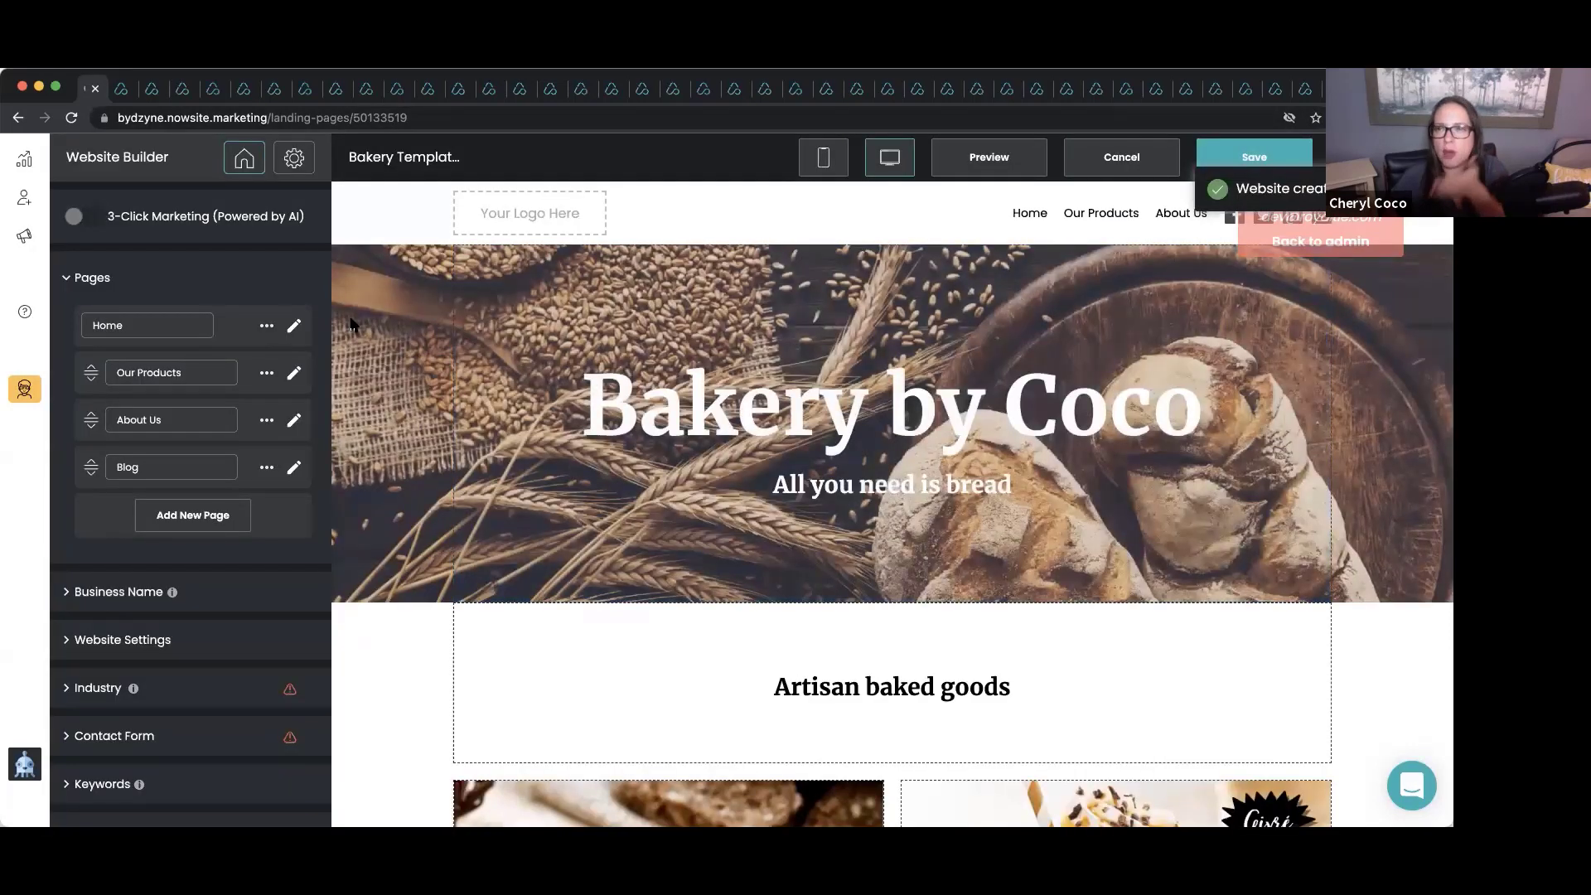
Open the Our Products page and delete its Pretzels heading section.
left_click(295, 378)
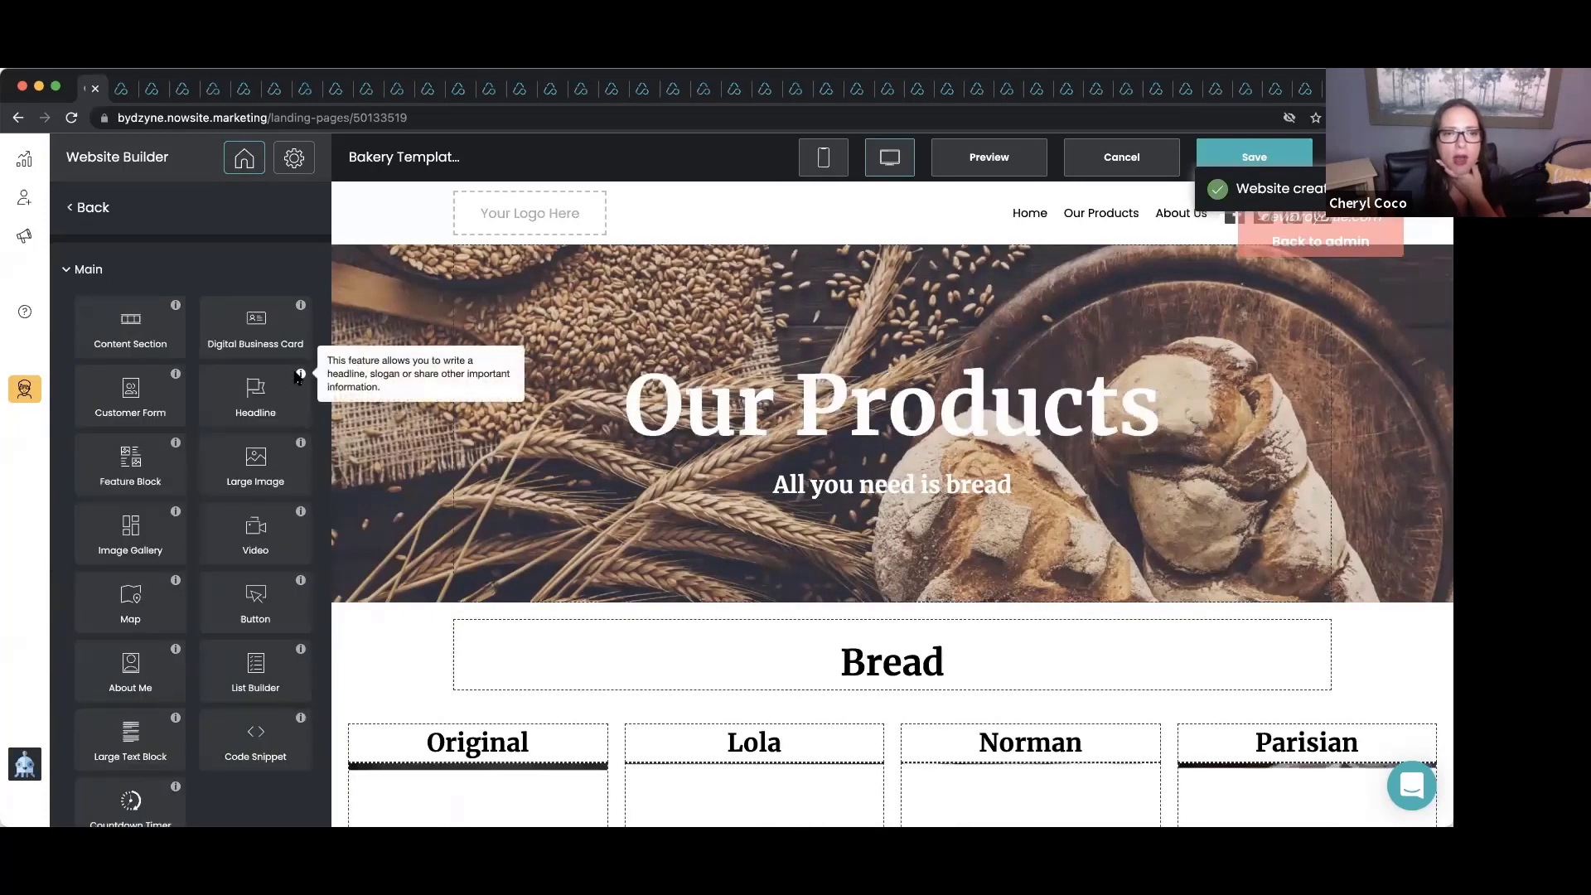
scroll(620, 387, "down", 2)
scroll(621, 387, "down", 1)
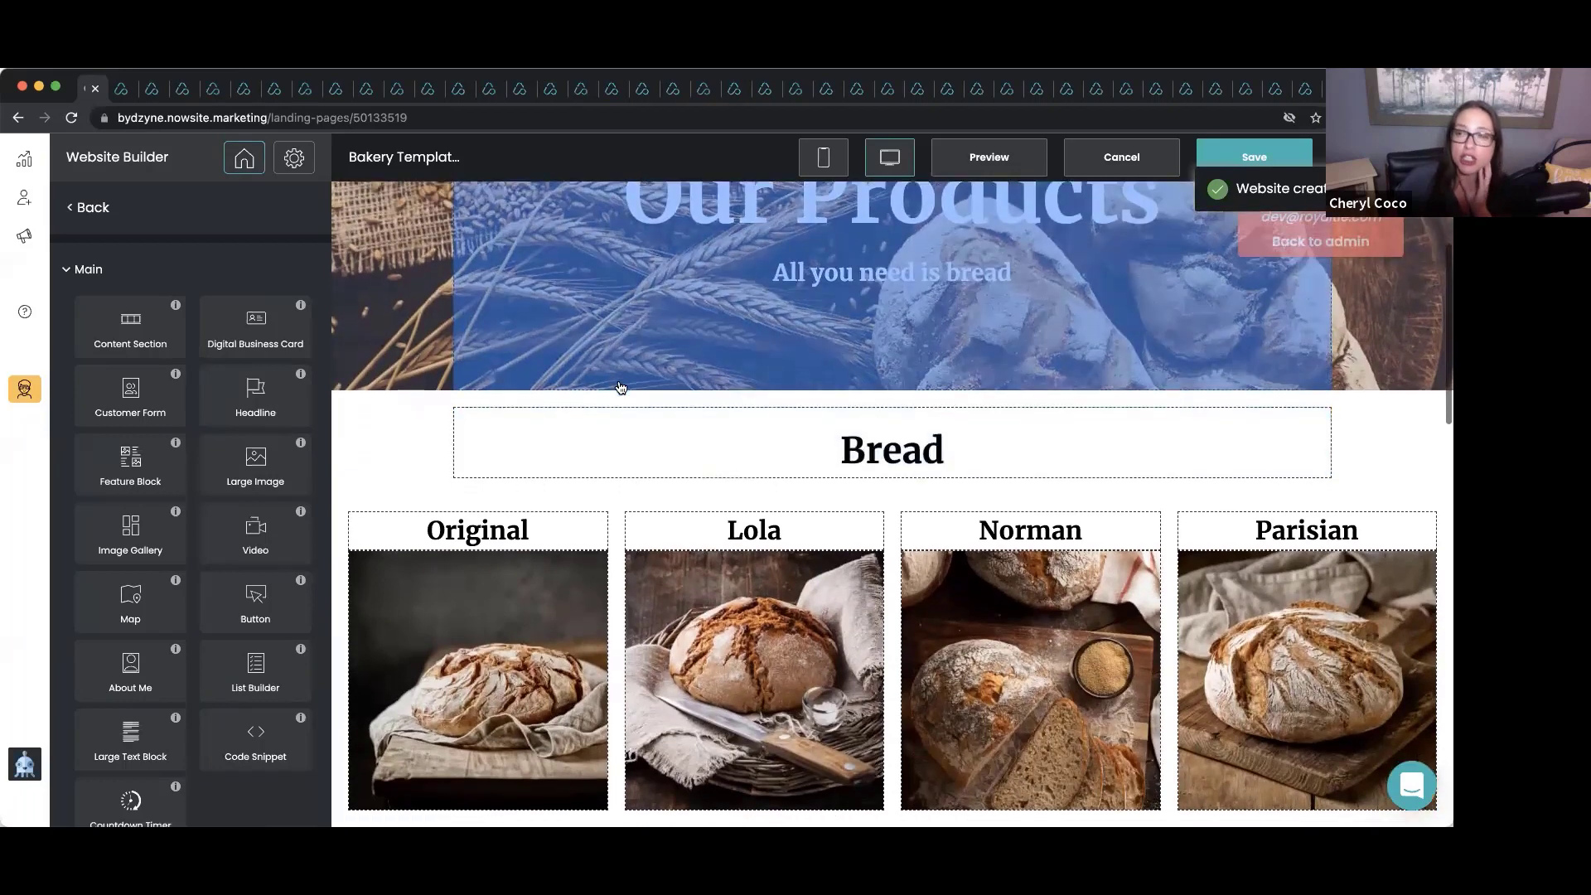
scroll(621, 387, "down", 2)
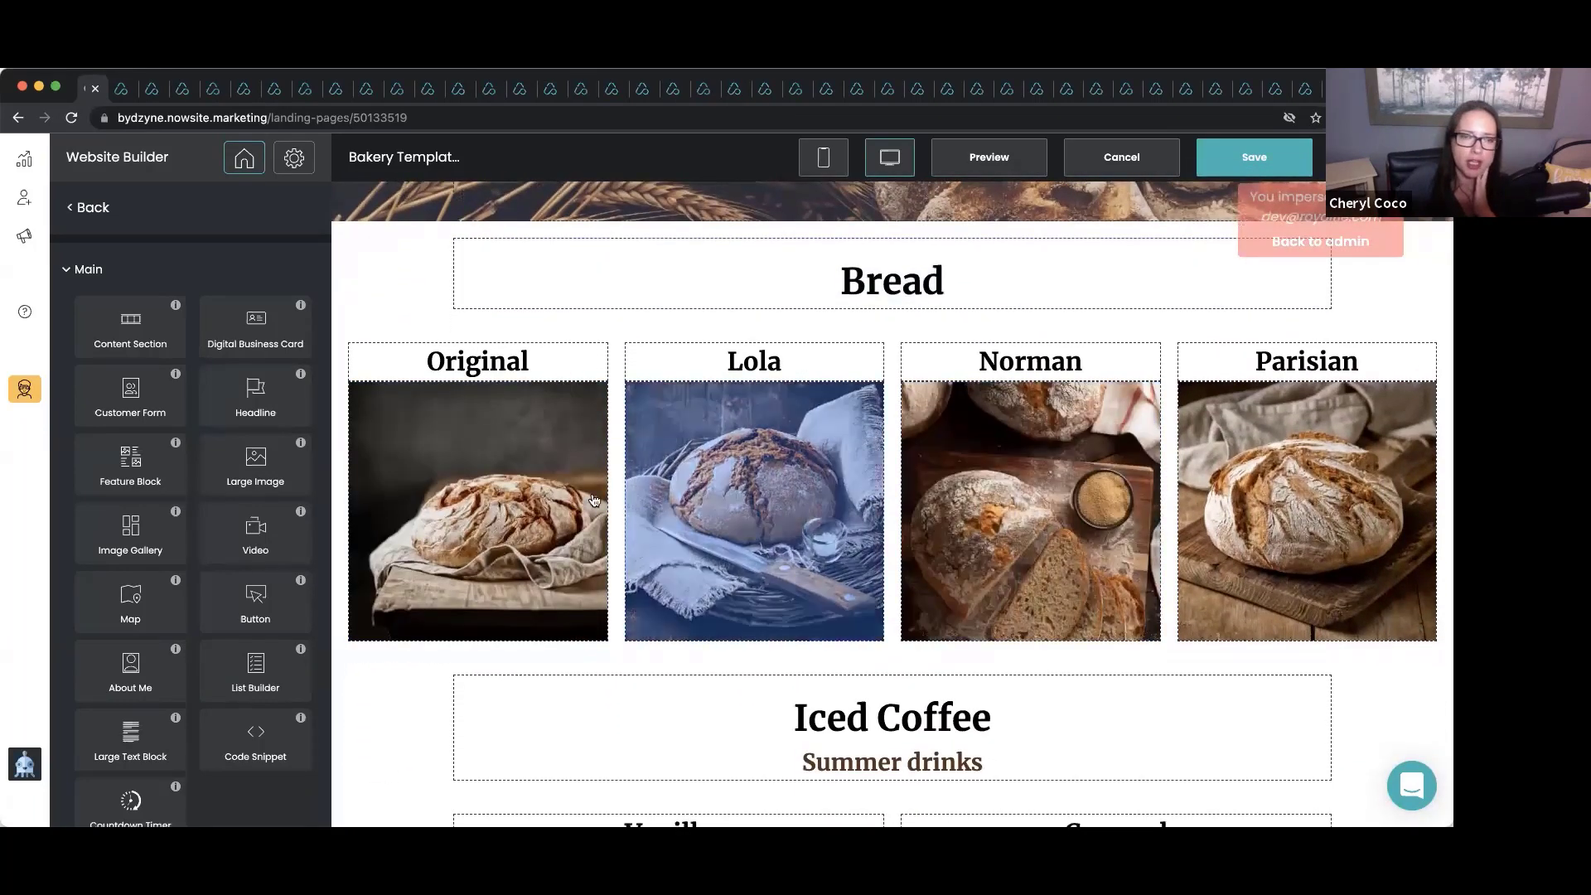
scroll(931, 511, "down", 1)
scroll(931, 511, "down", 10)
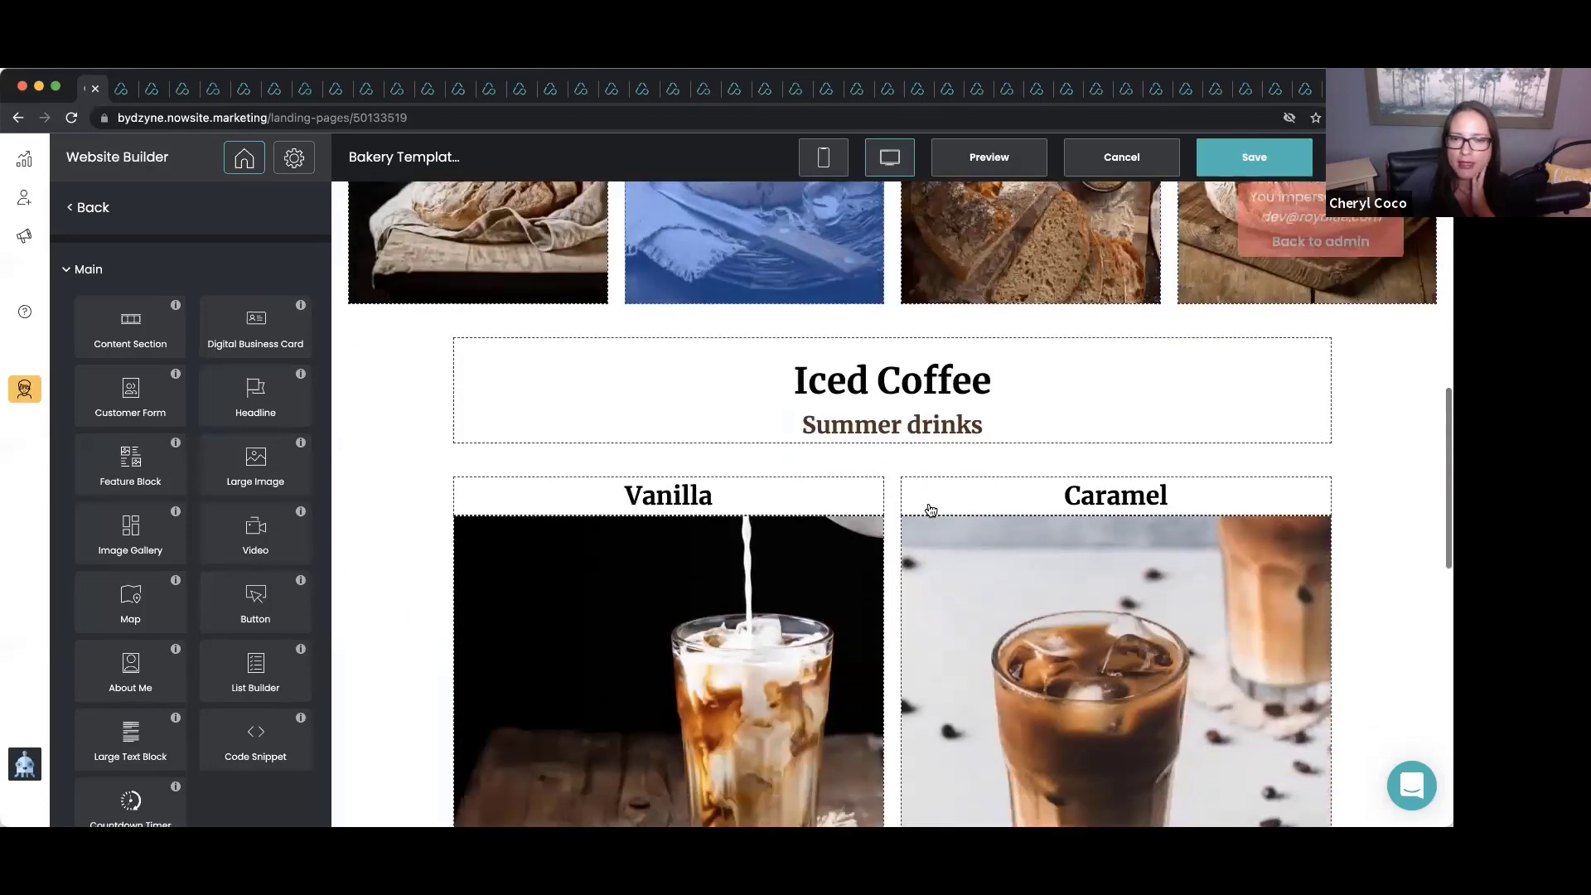
scroll(822, 501, "down", 2)
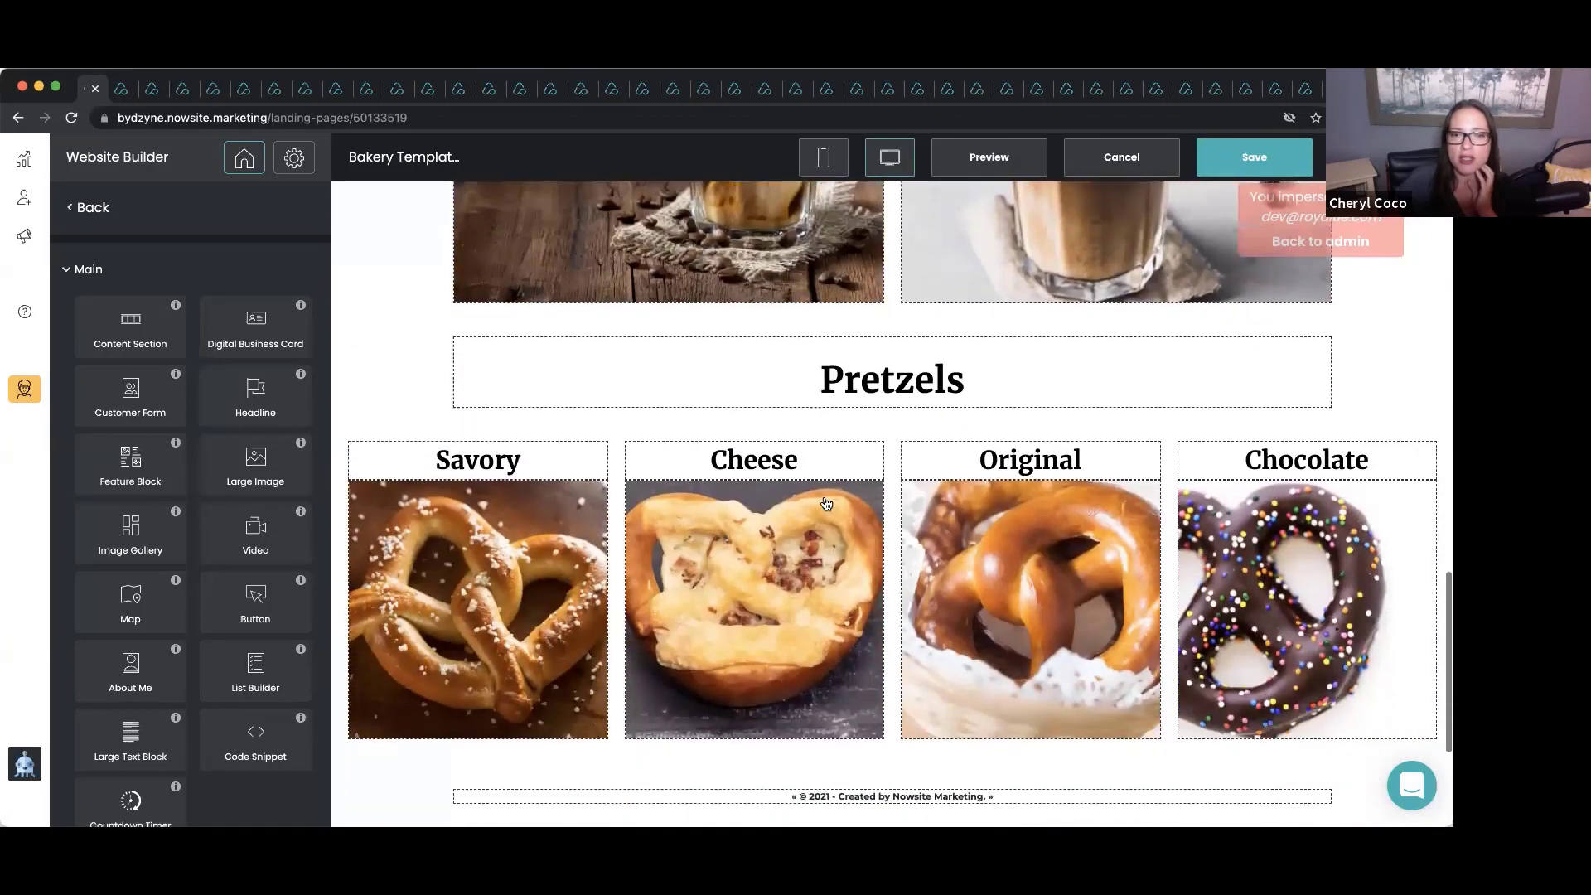
left_click(364, 269)
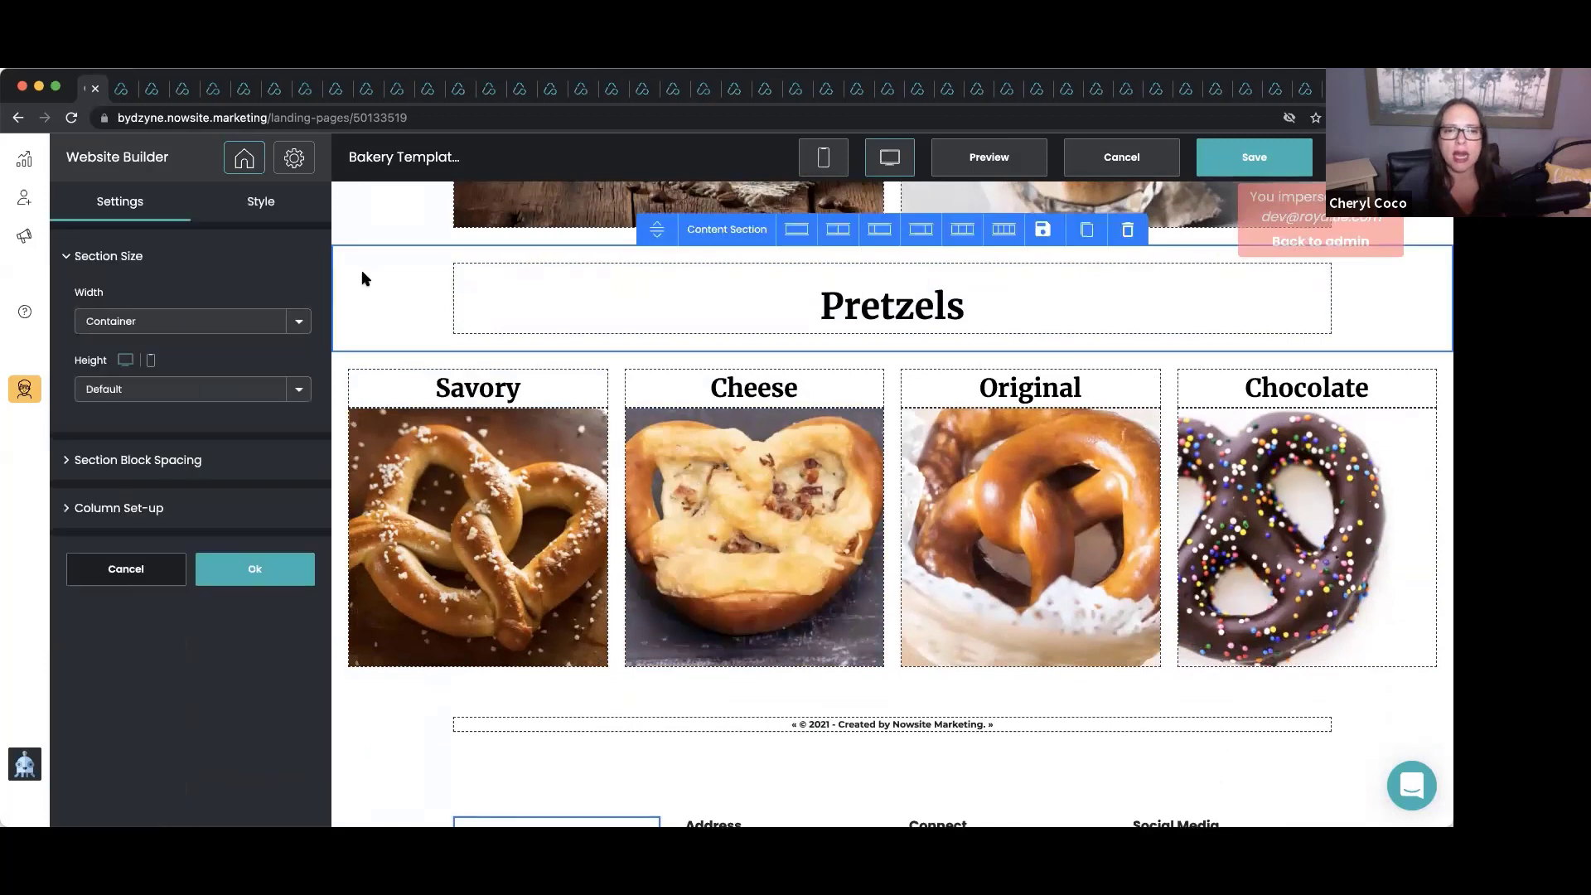
left_click(1128, 235)
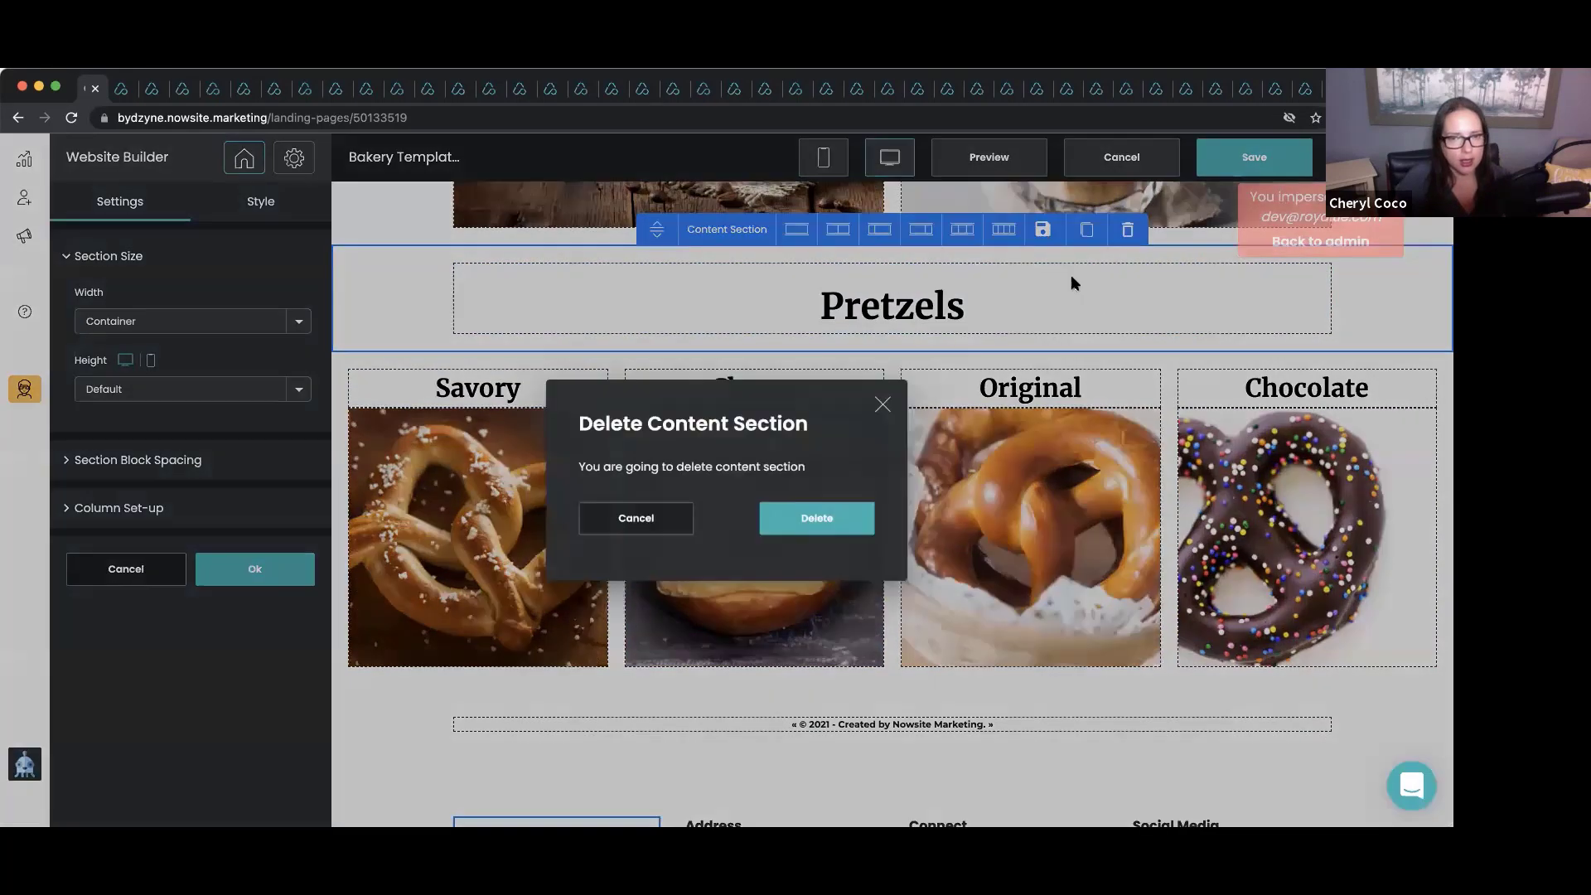
left_click(819, 518)
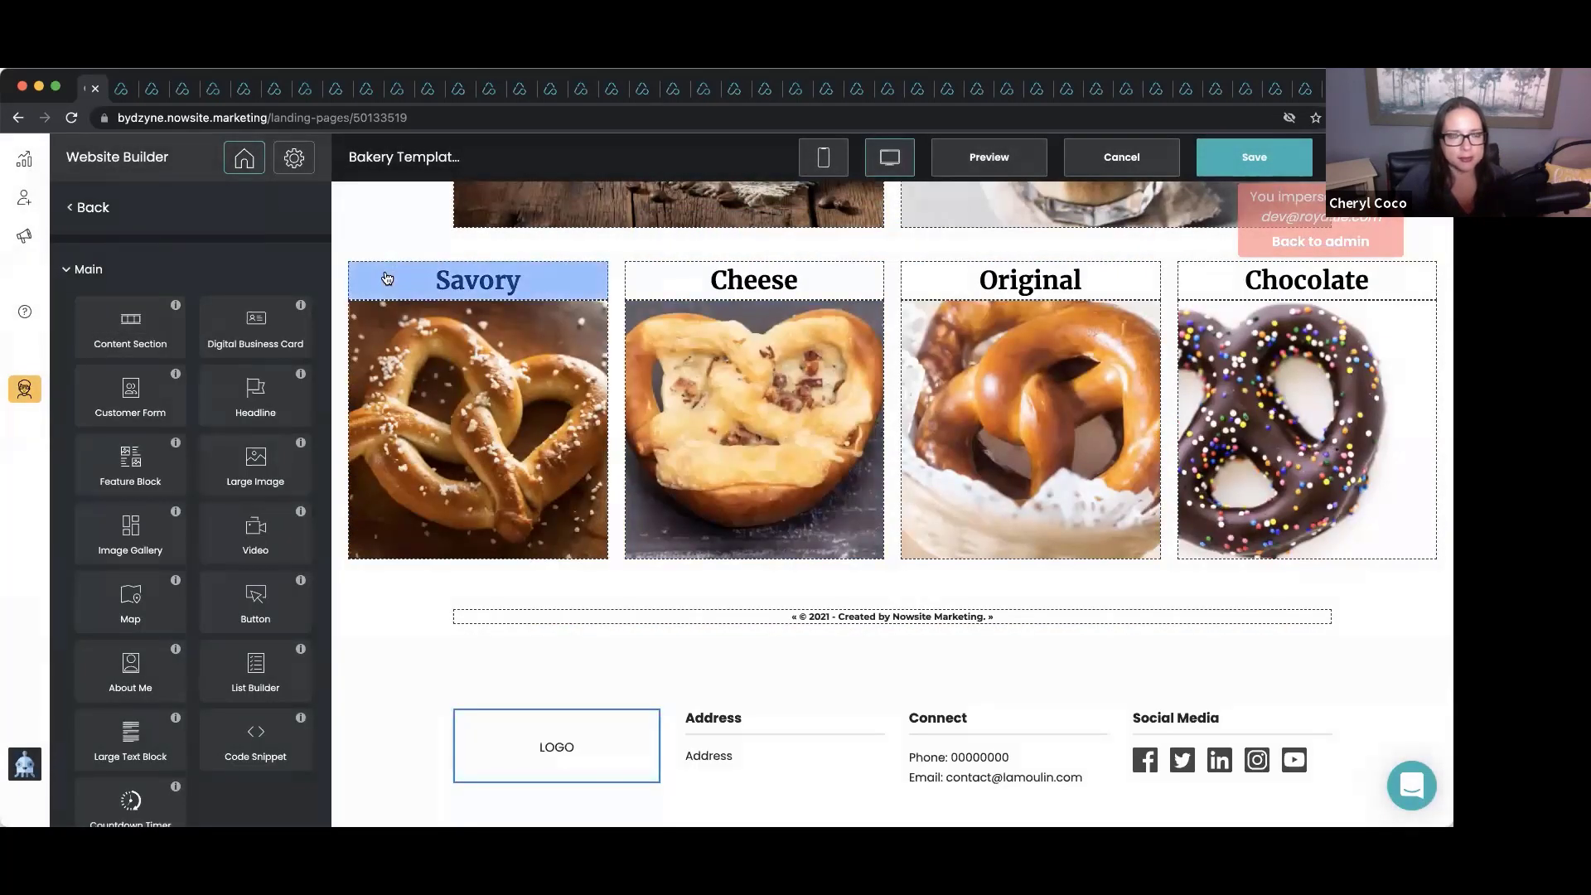
Delete the pretzel product row and the copyright line section.
left_click(392, 267)
left_click(397, 256)
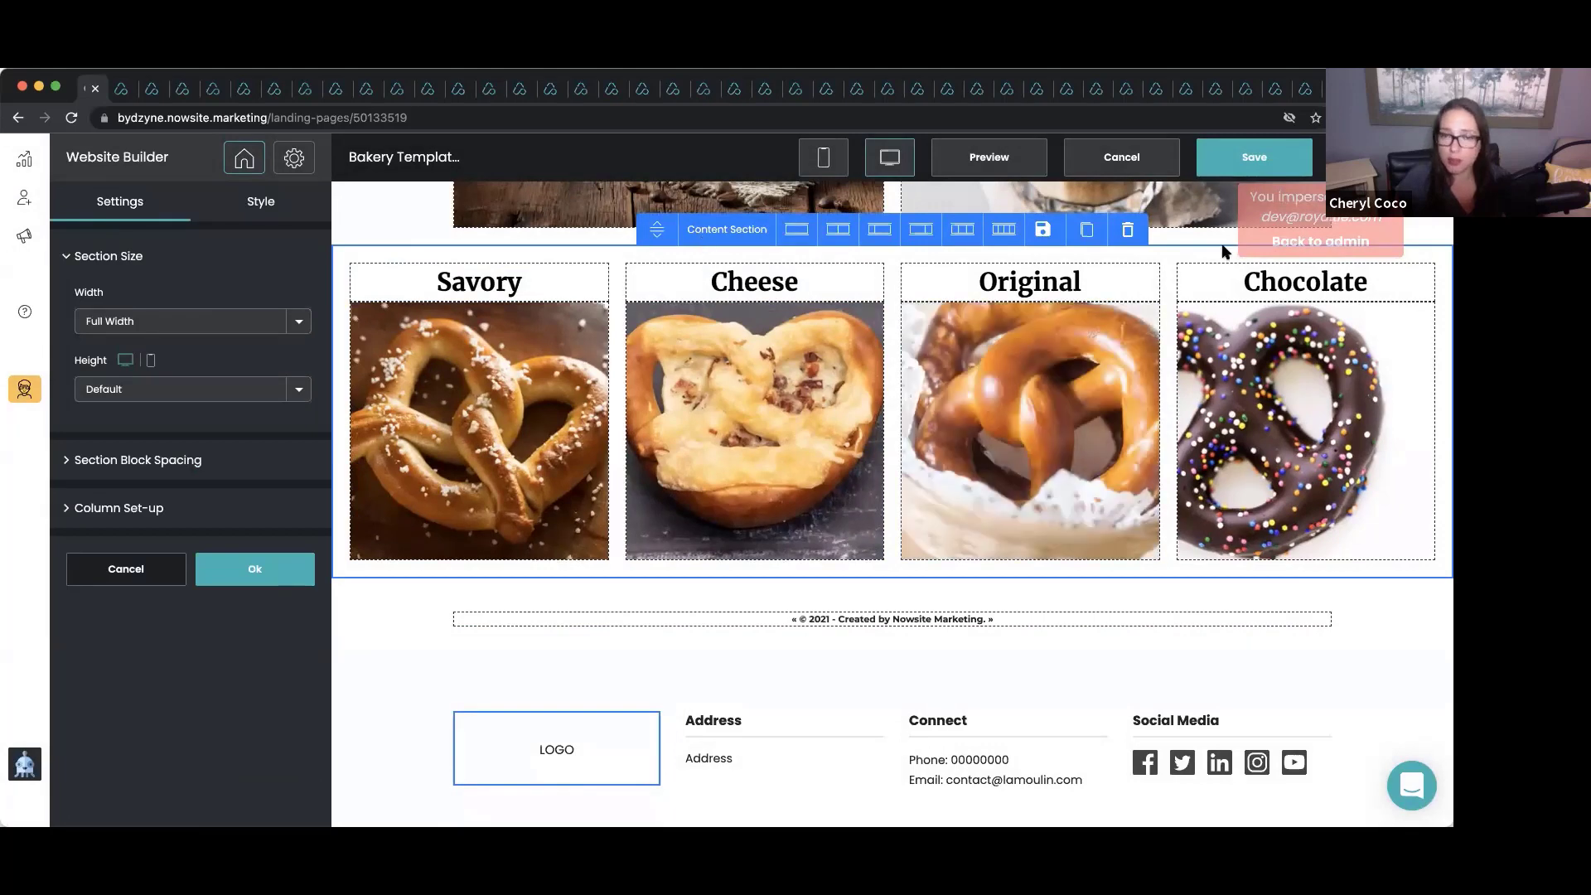
left_click(1129, 233)
left_click(817, 518)
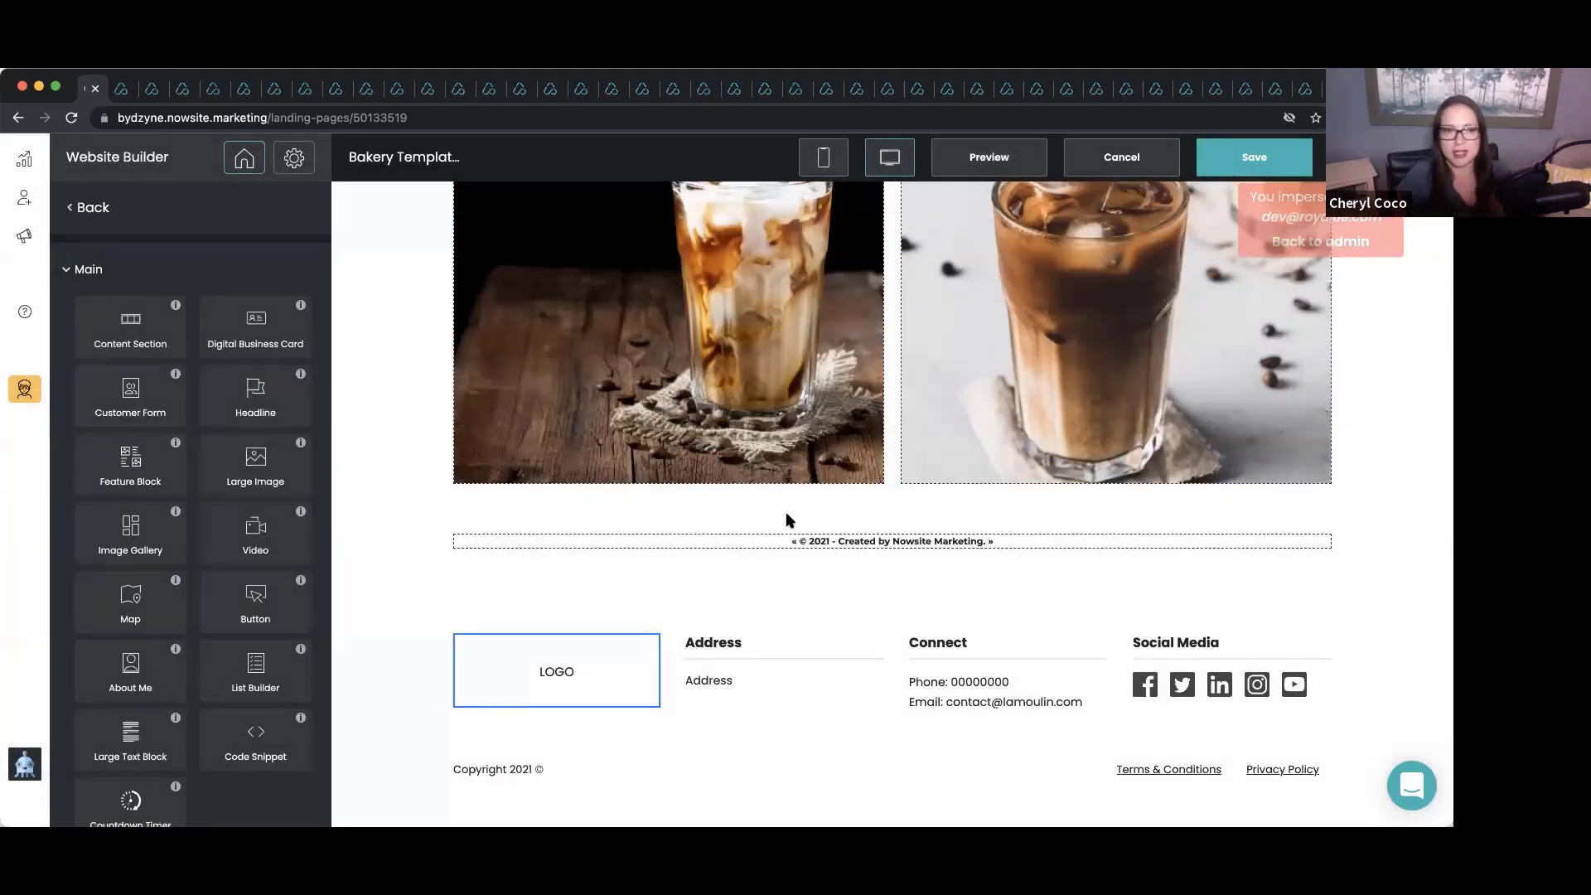
left_click(423, 545)
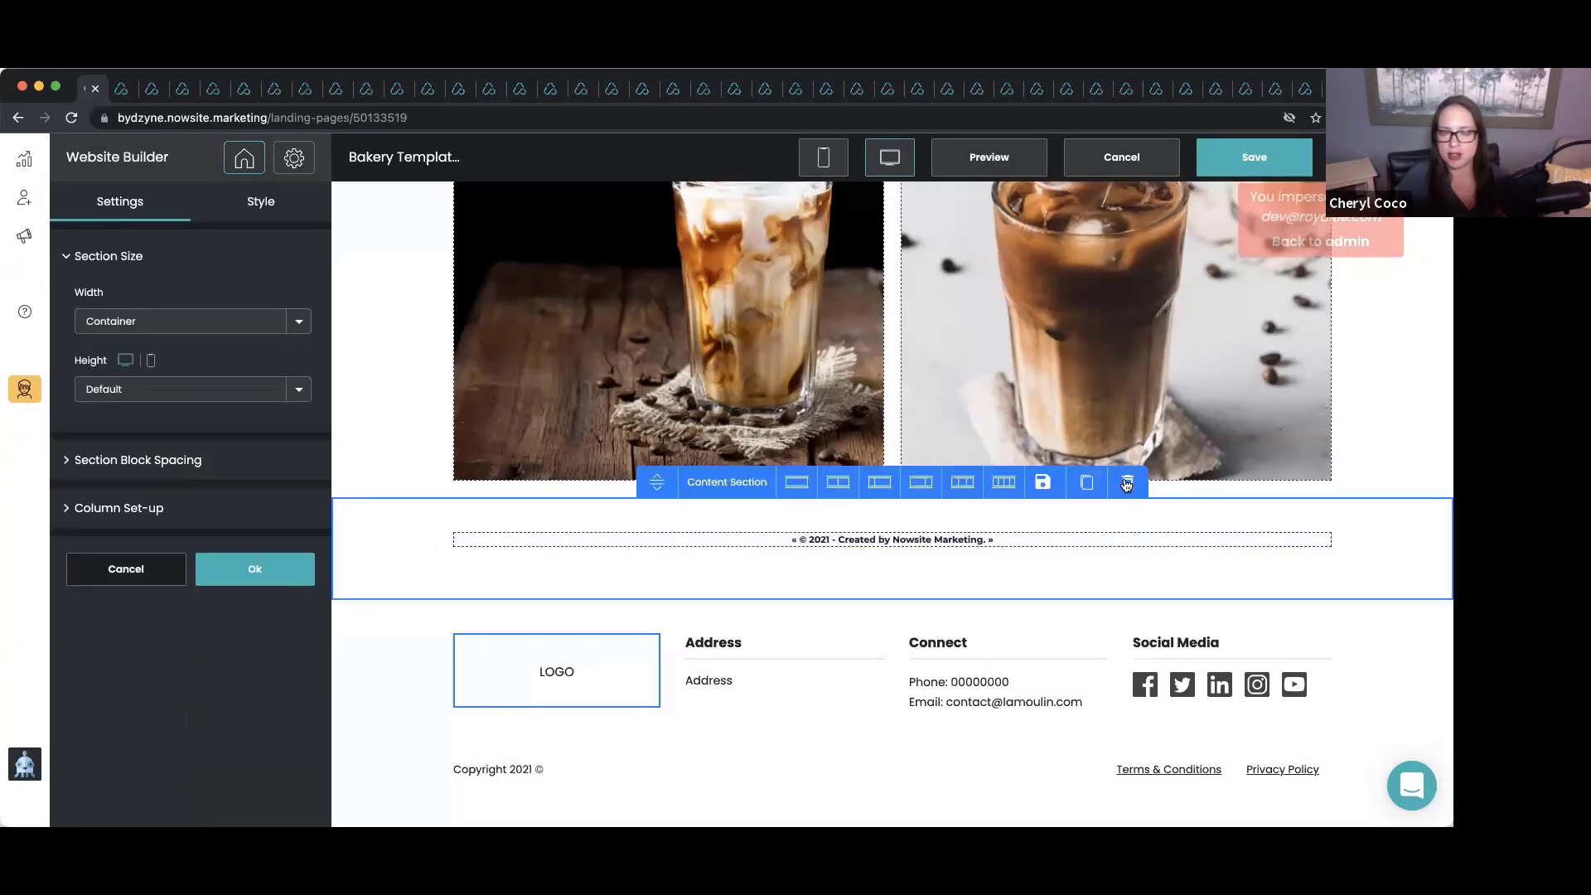
left_click(1128, 483)
left_click(817, 520)
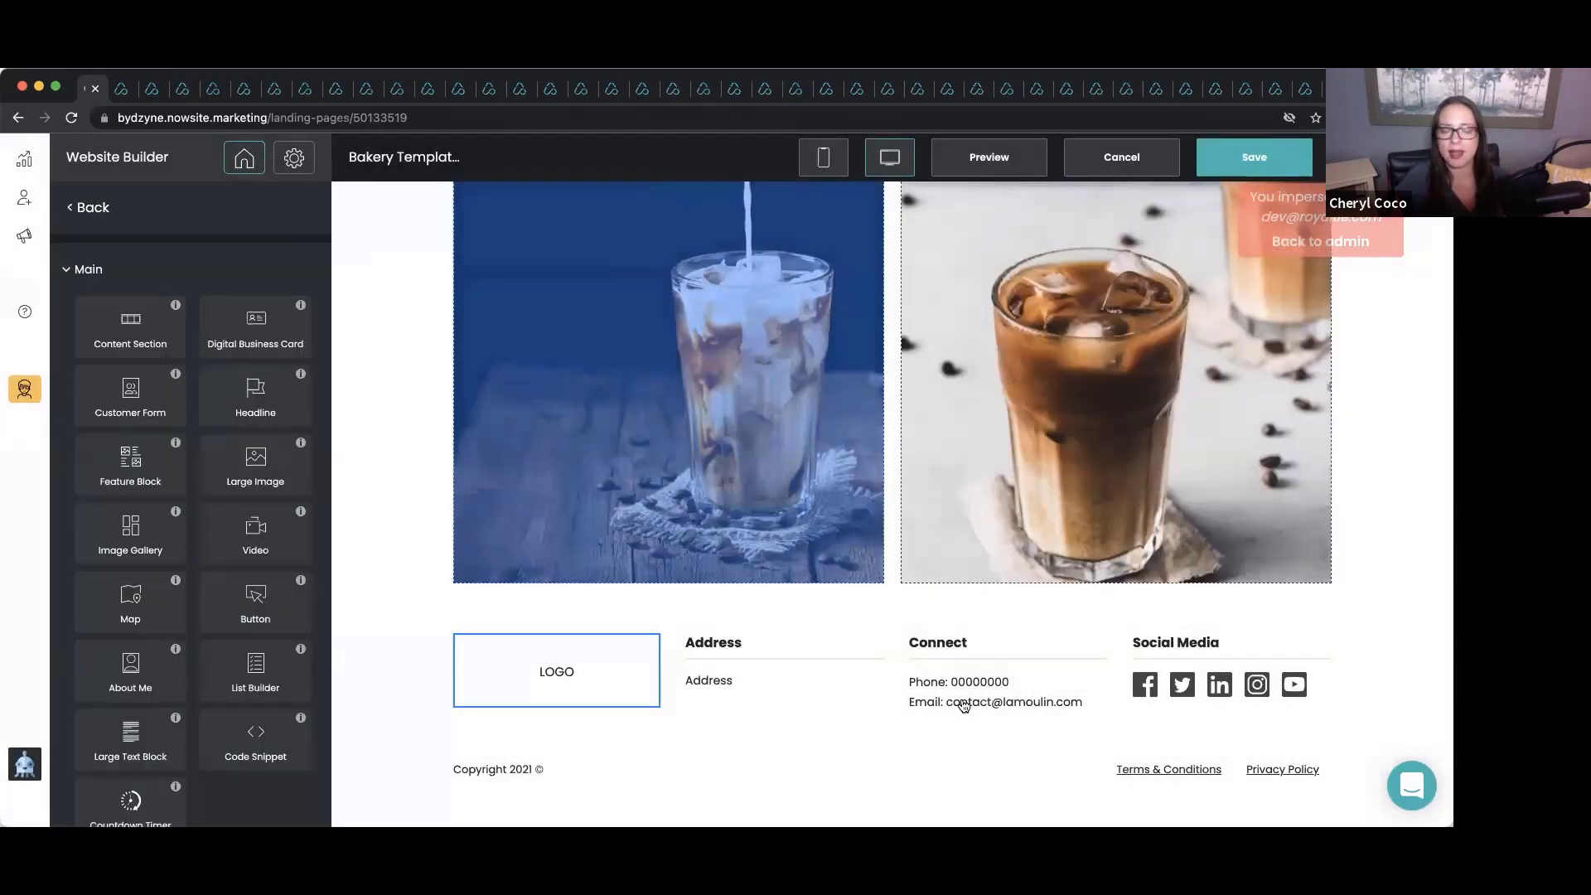
scroll(975, 522, "up", 5)
scroll(976, 522, "up", 9)
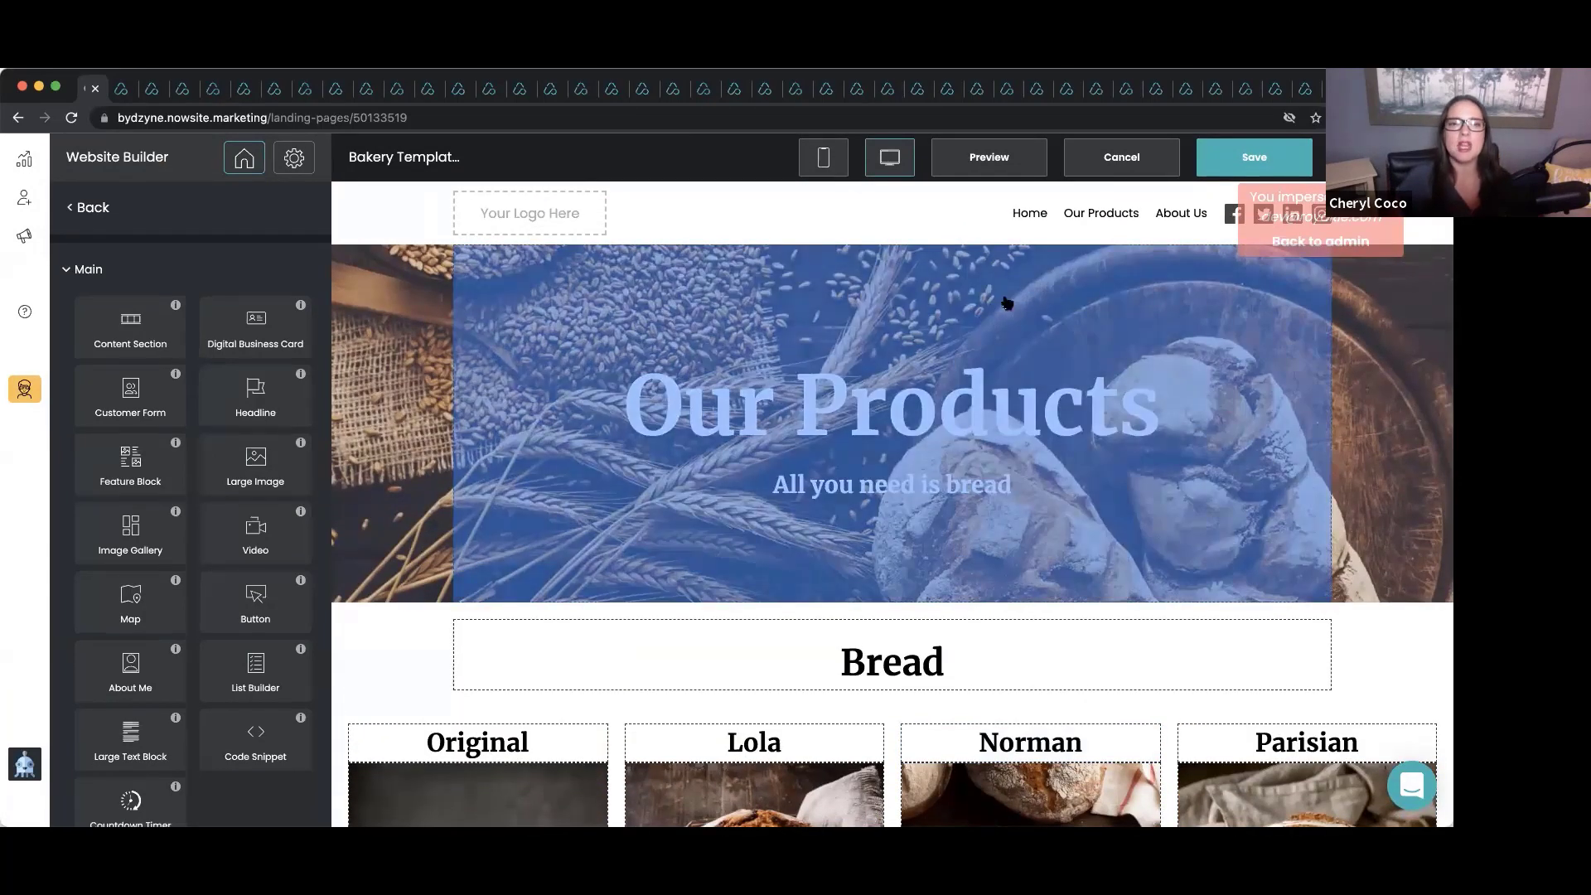
Save the site and open the About Us page to look it over.
left_click(1217, 157)
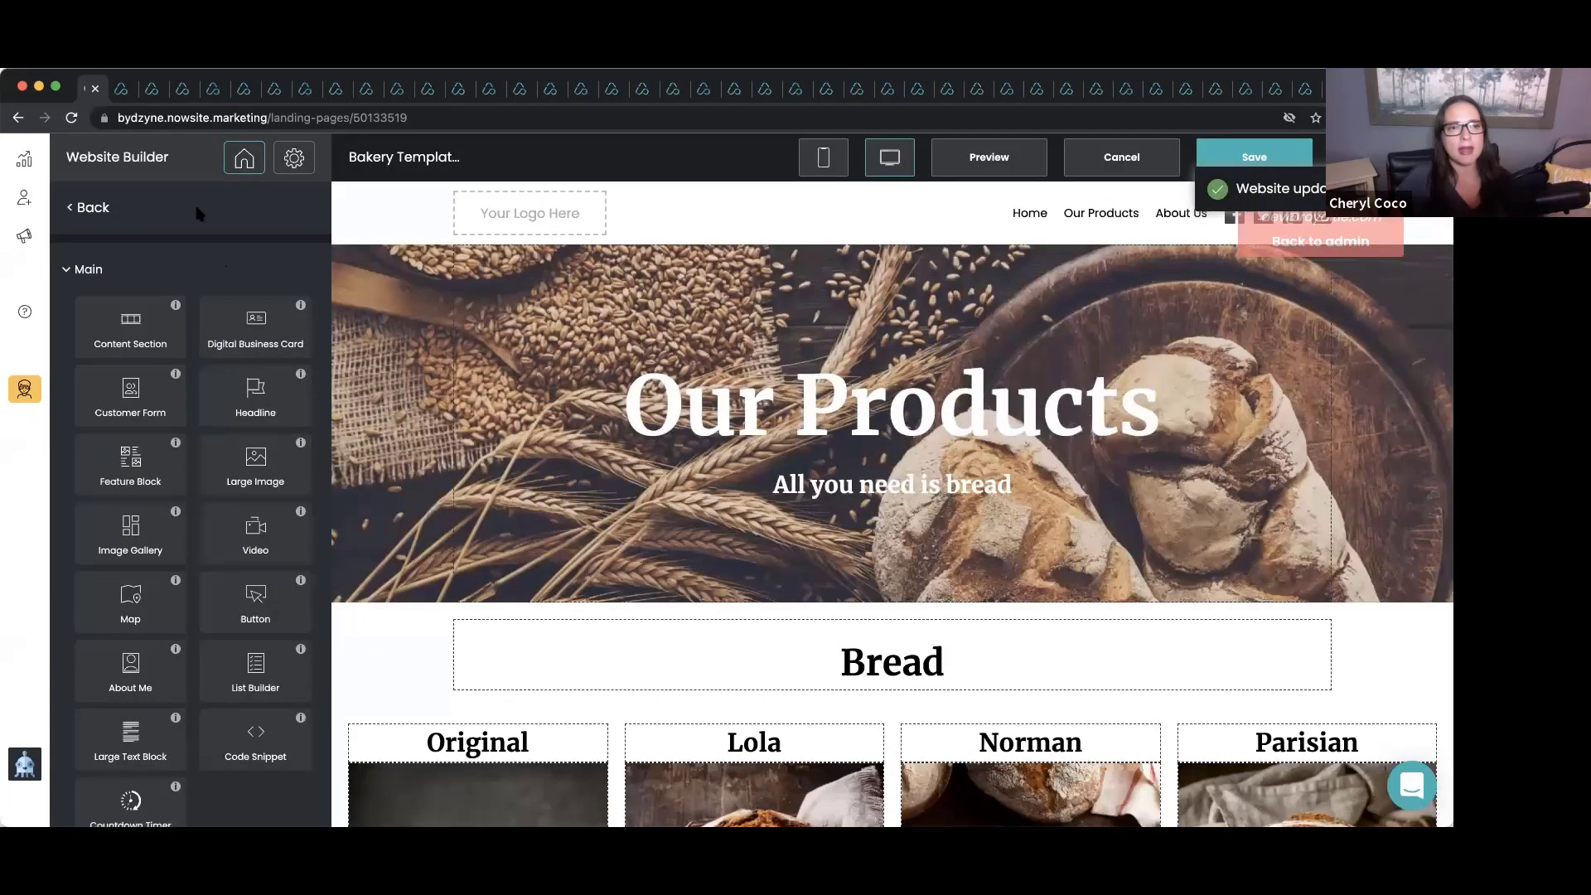
left_click(244, 157)
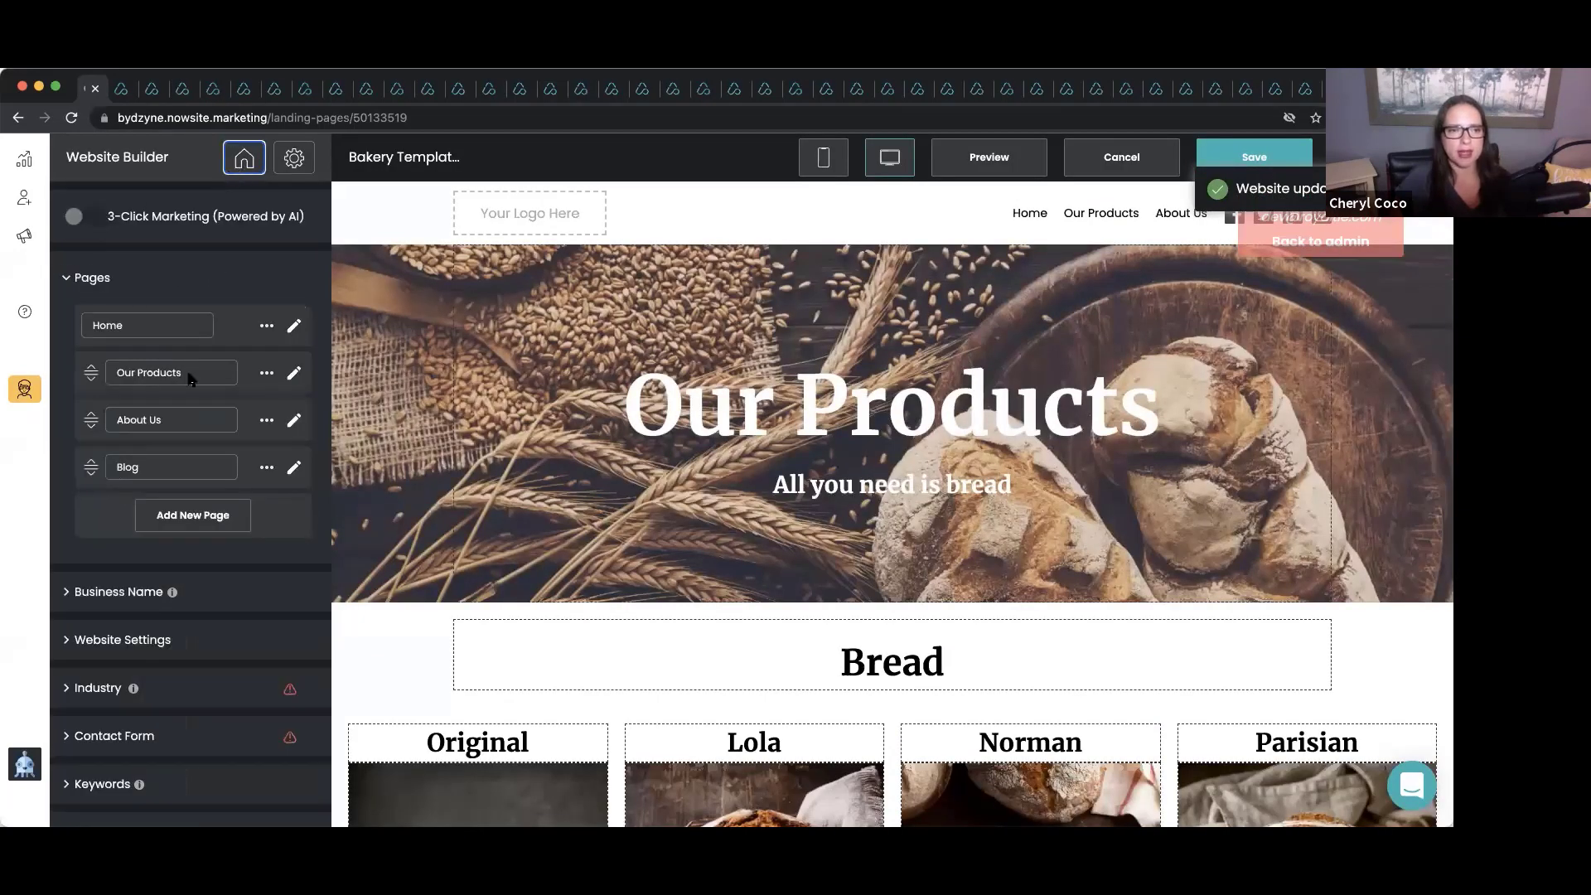
left_click(293, 420)
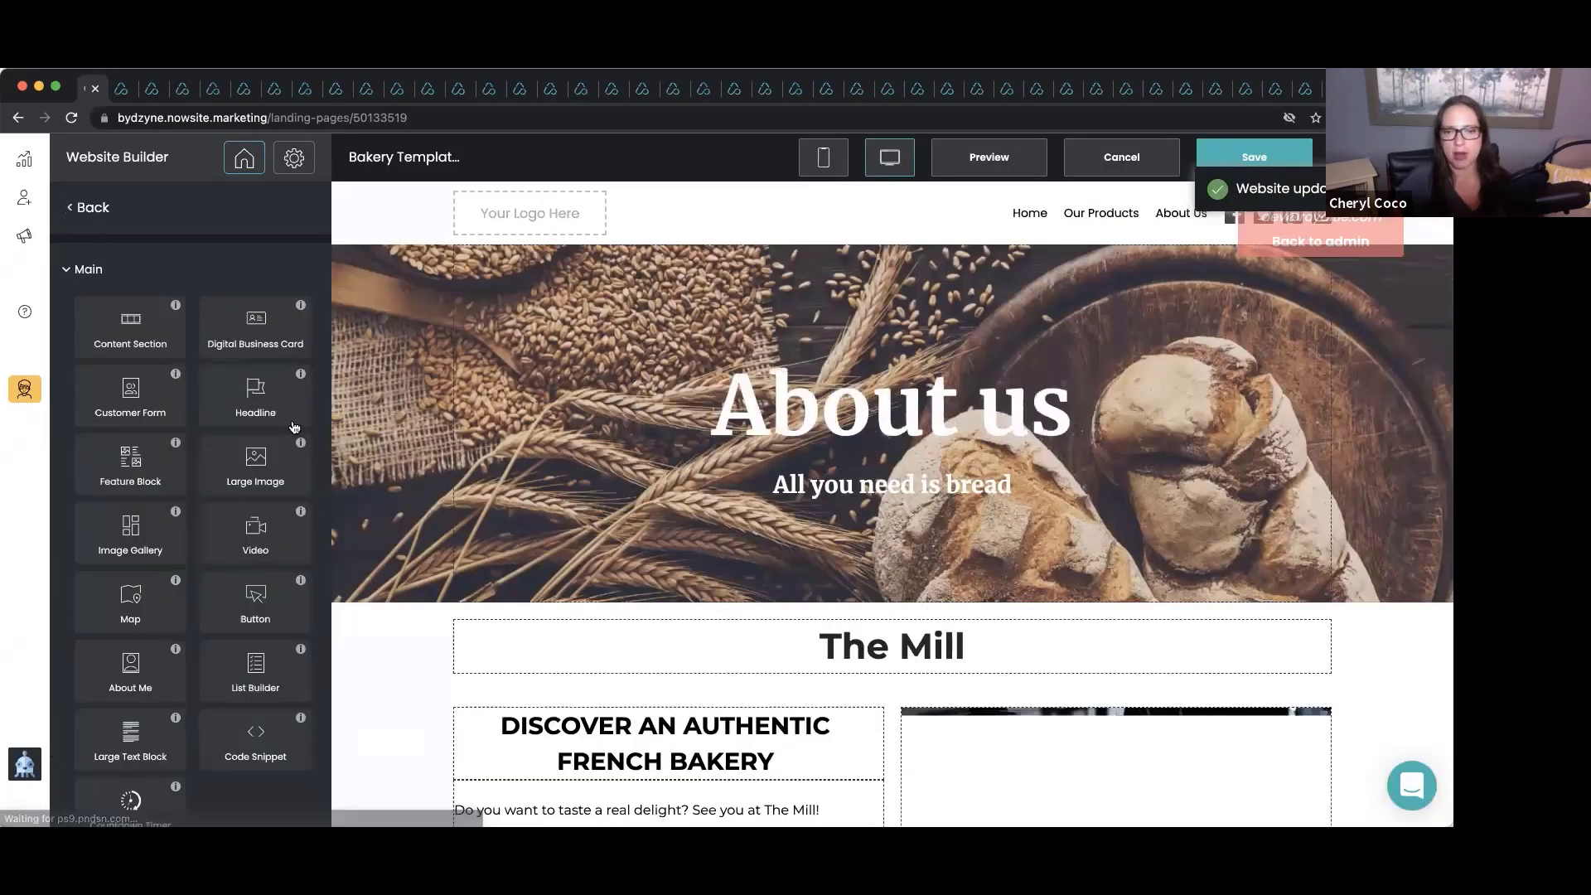
scroll(862, 432, "down", 5)
scroll(862, 432, "down", 7)
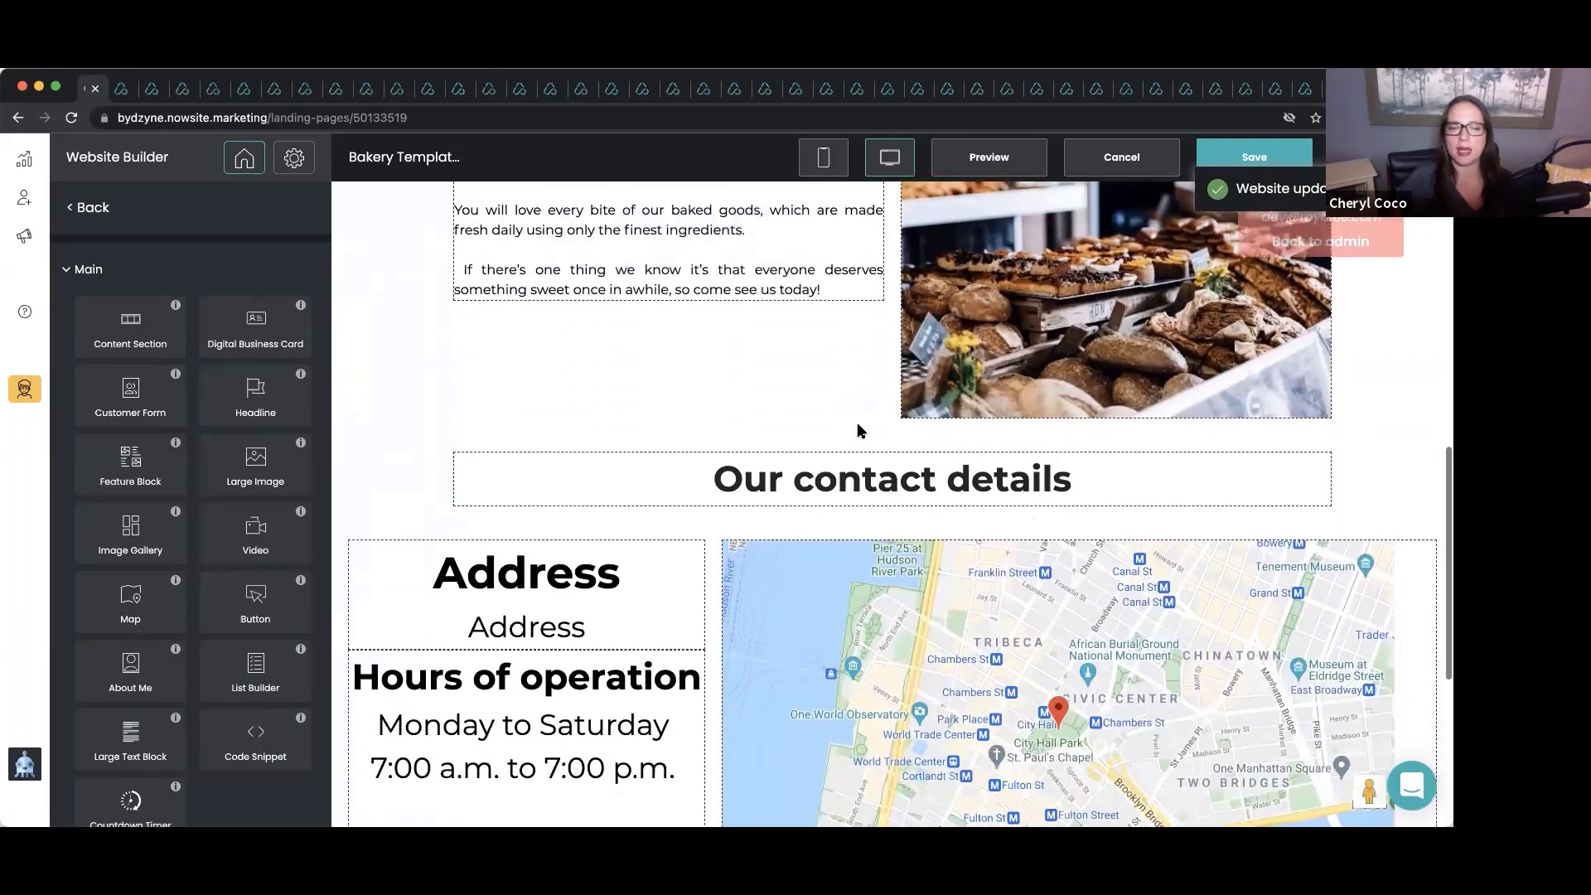
scroll(862, 432, "up", 2)
scroll(862, 432, "up", 10)
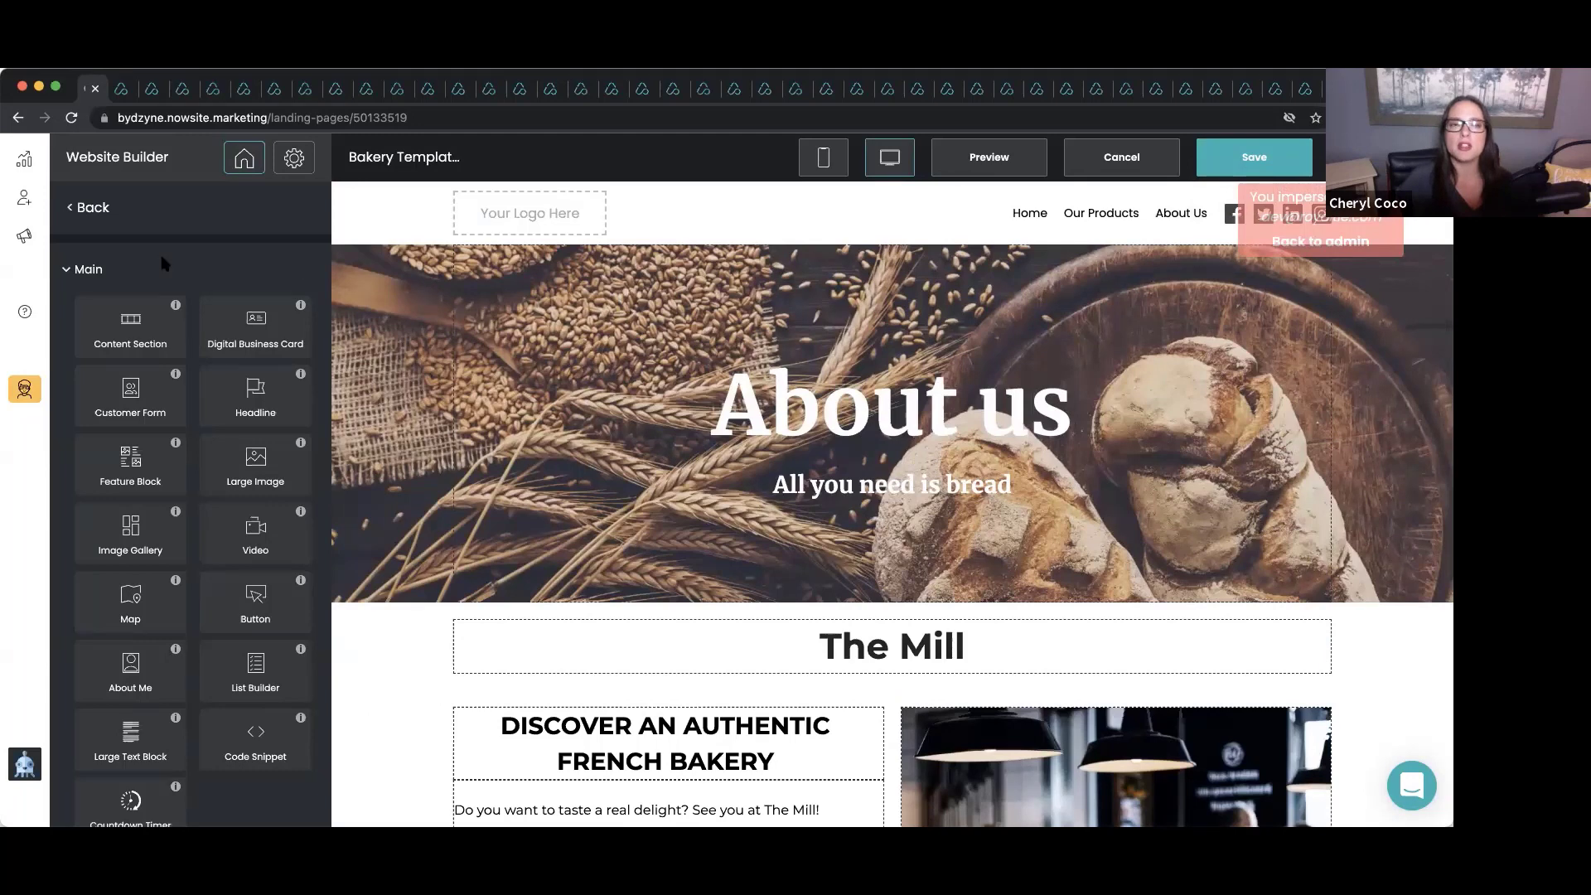
Hide Our Products from the navigation, show it again, and save the website.
left_click(244, 157)
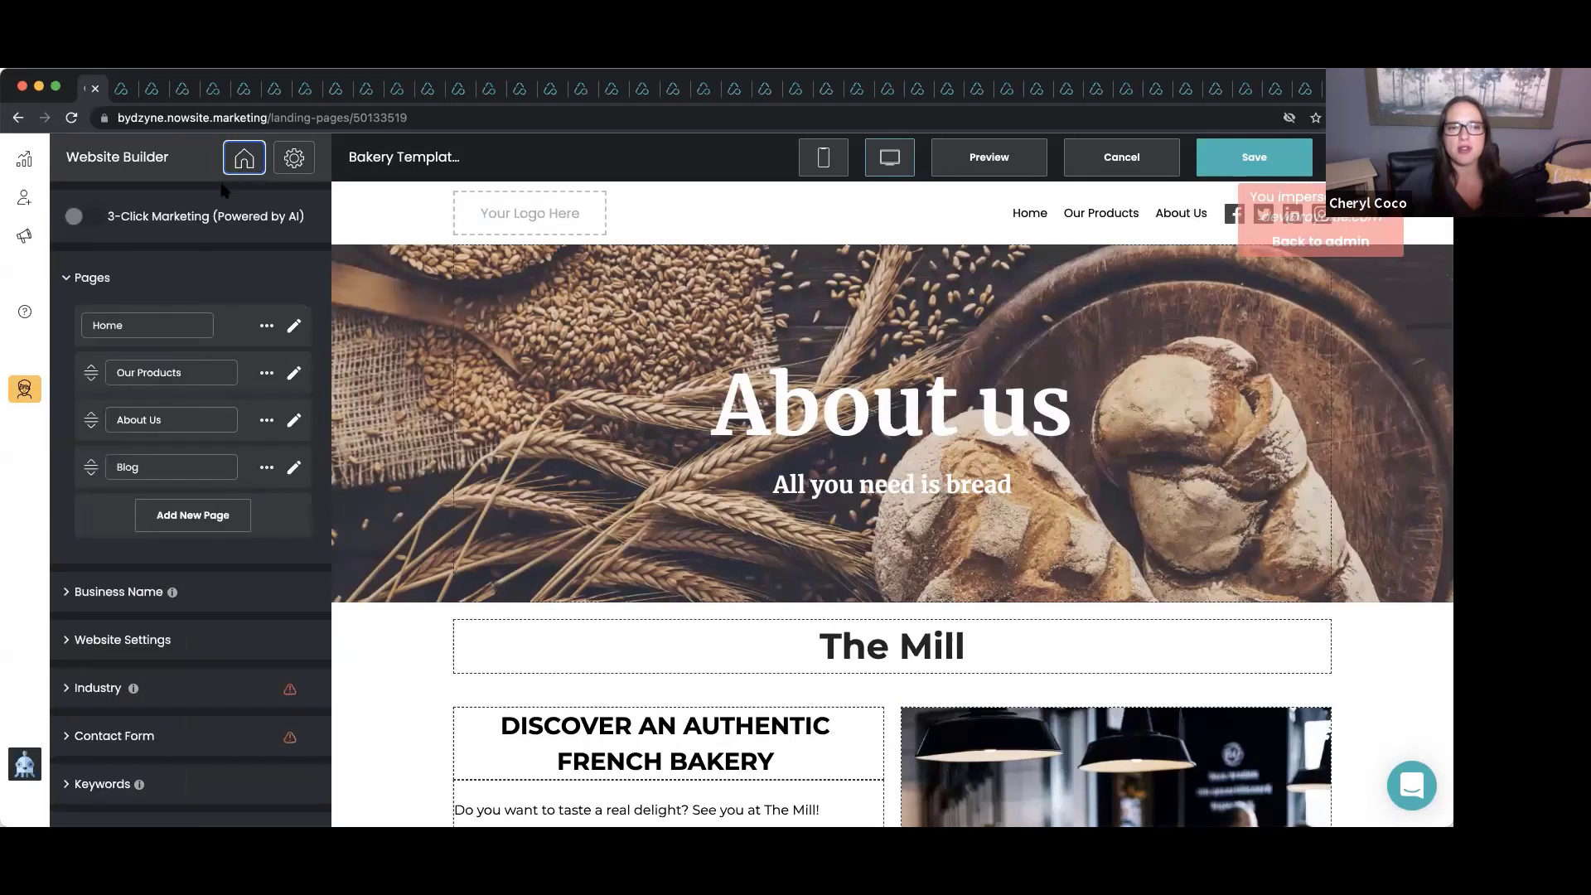
left_click(266, 374)
left_click(287, 403)
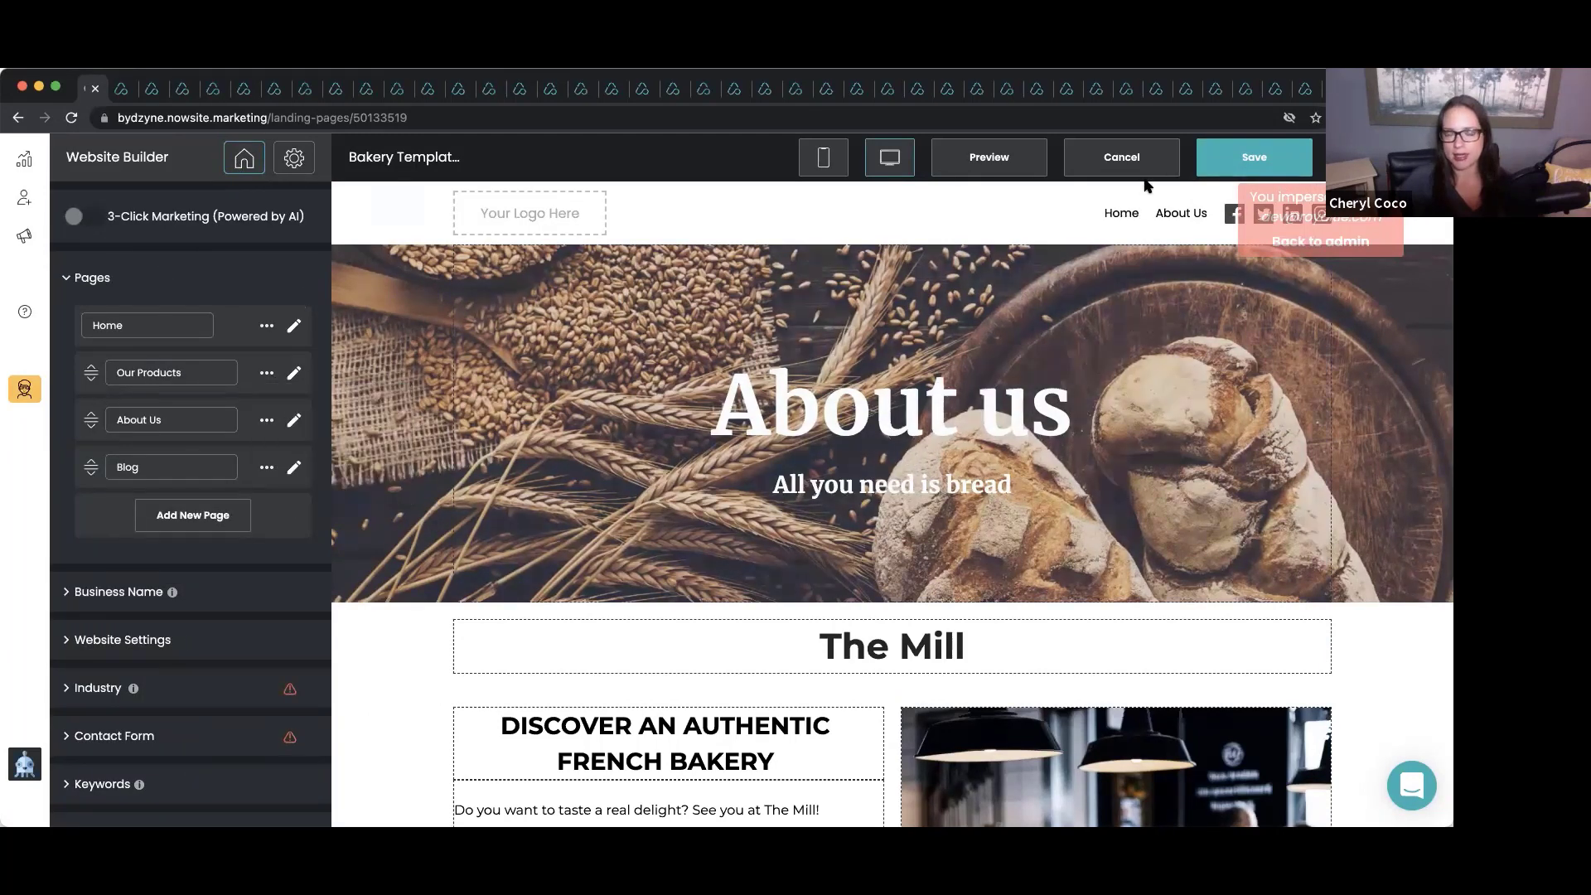
left_click(267, 374)
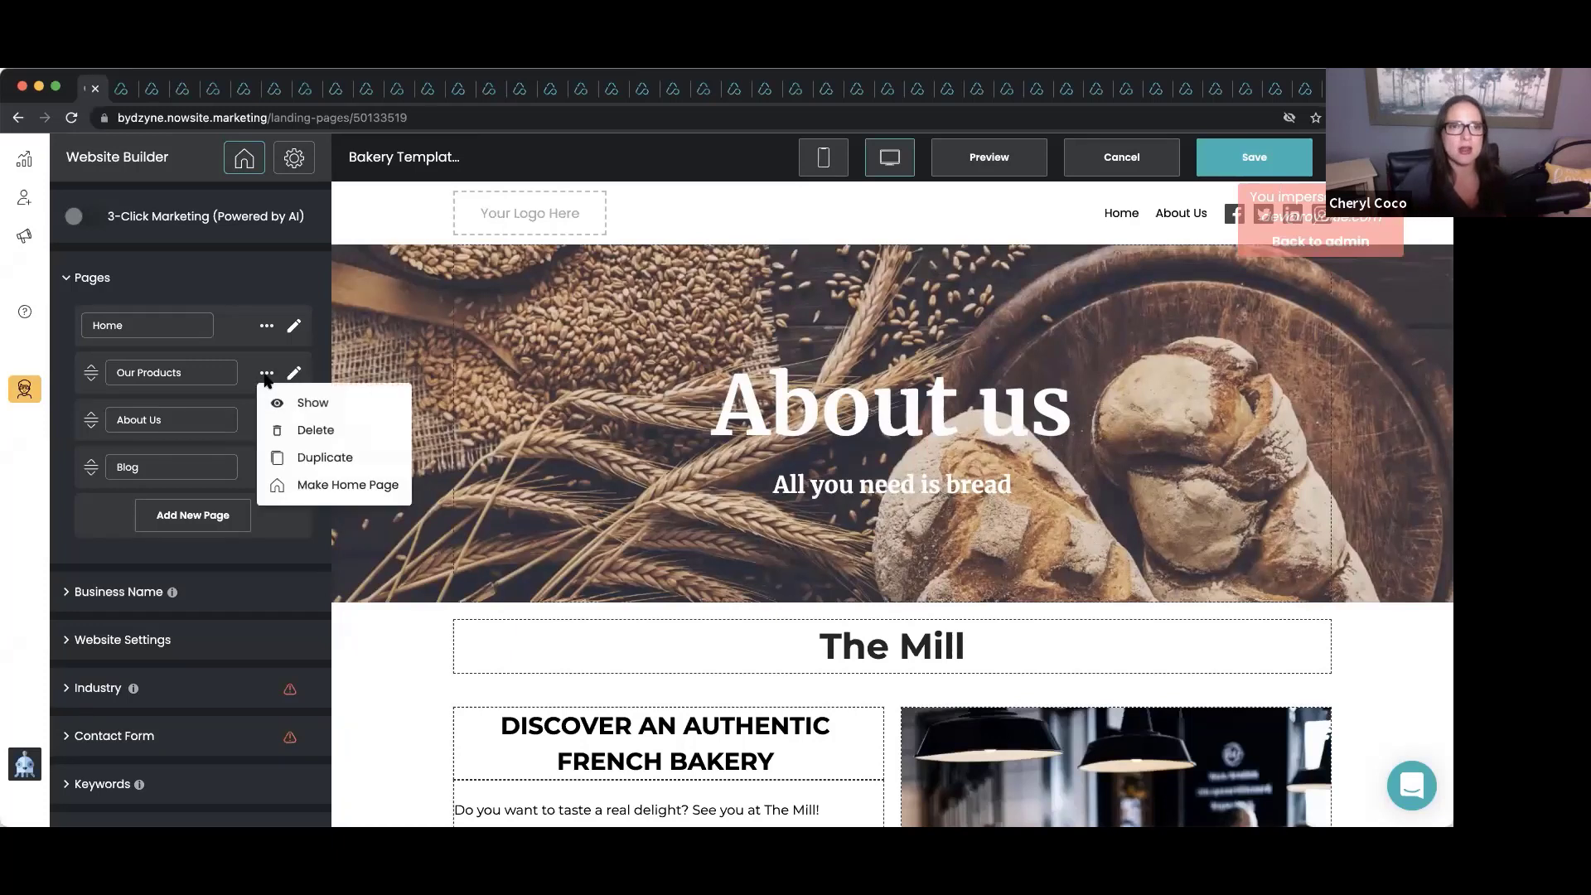
left_click(303, 402)
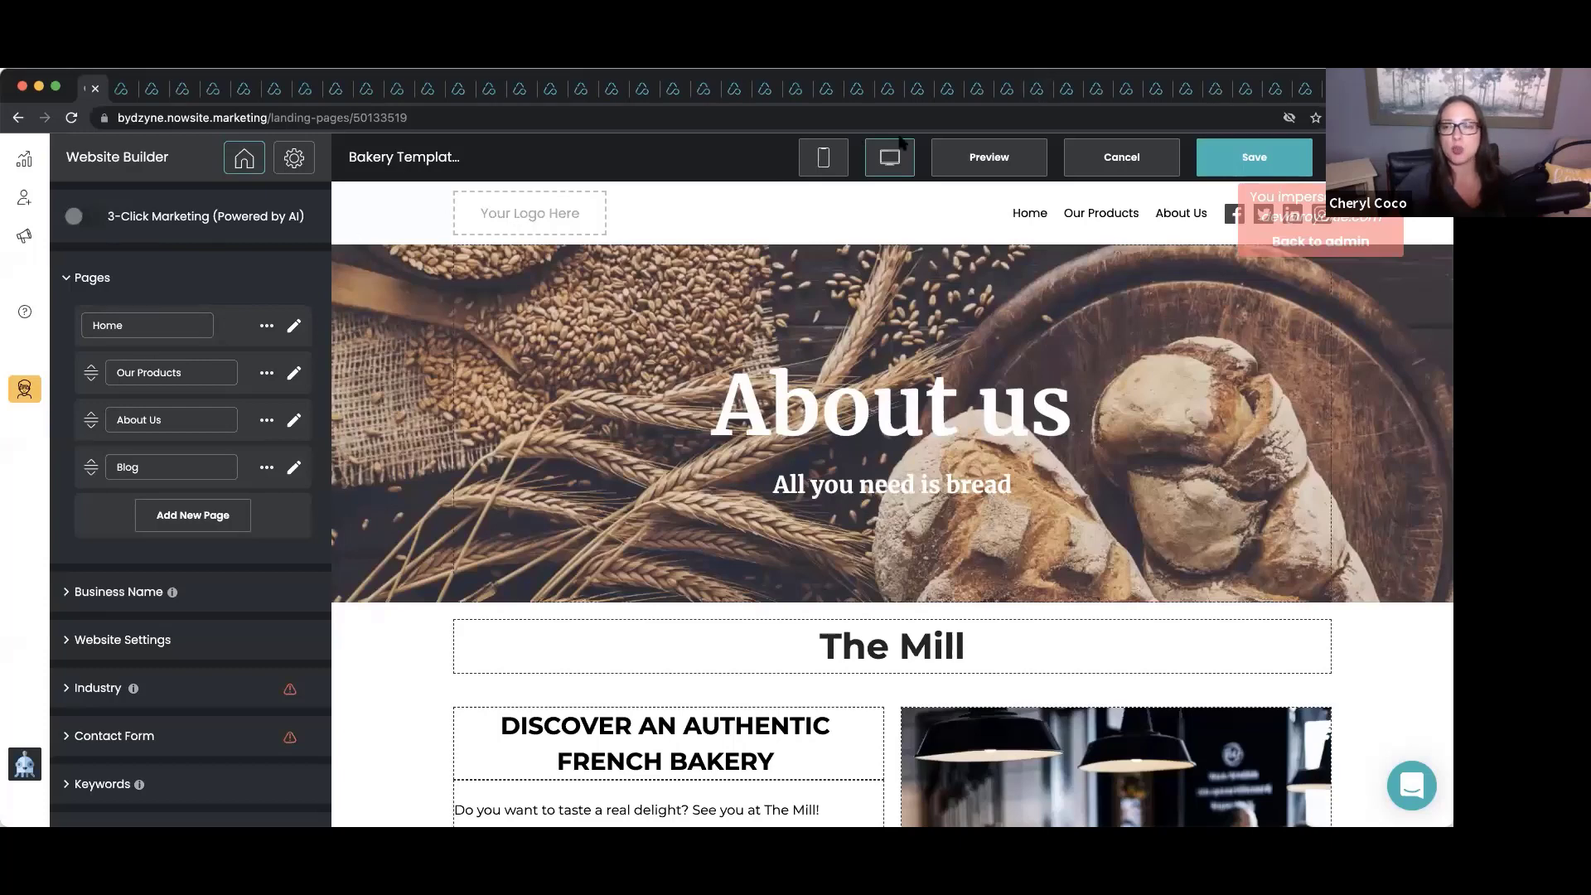
left_click(1221, 157)
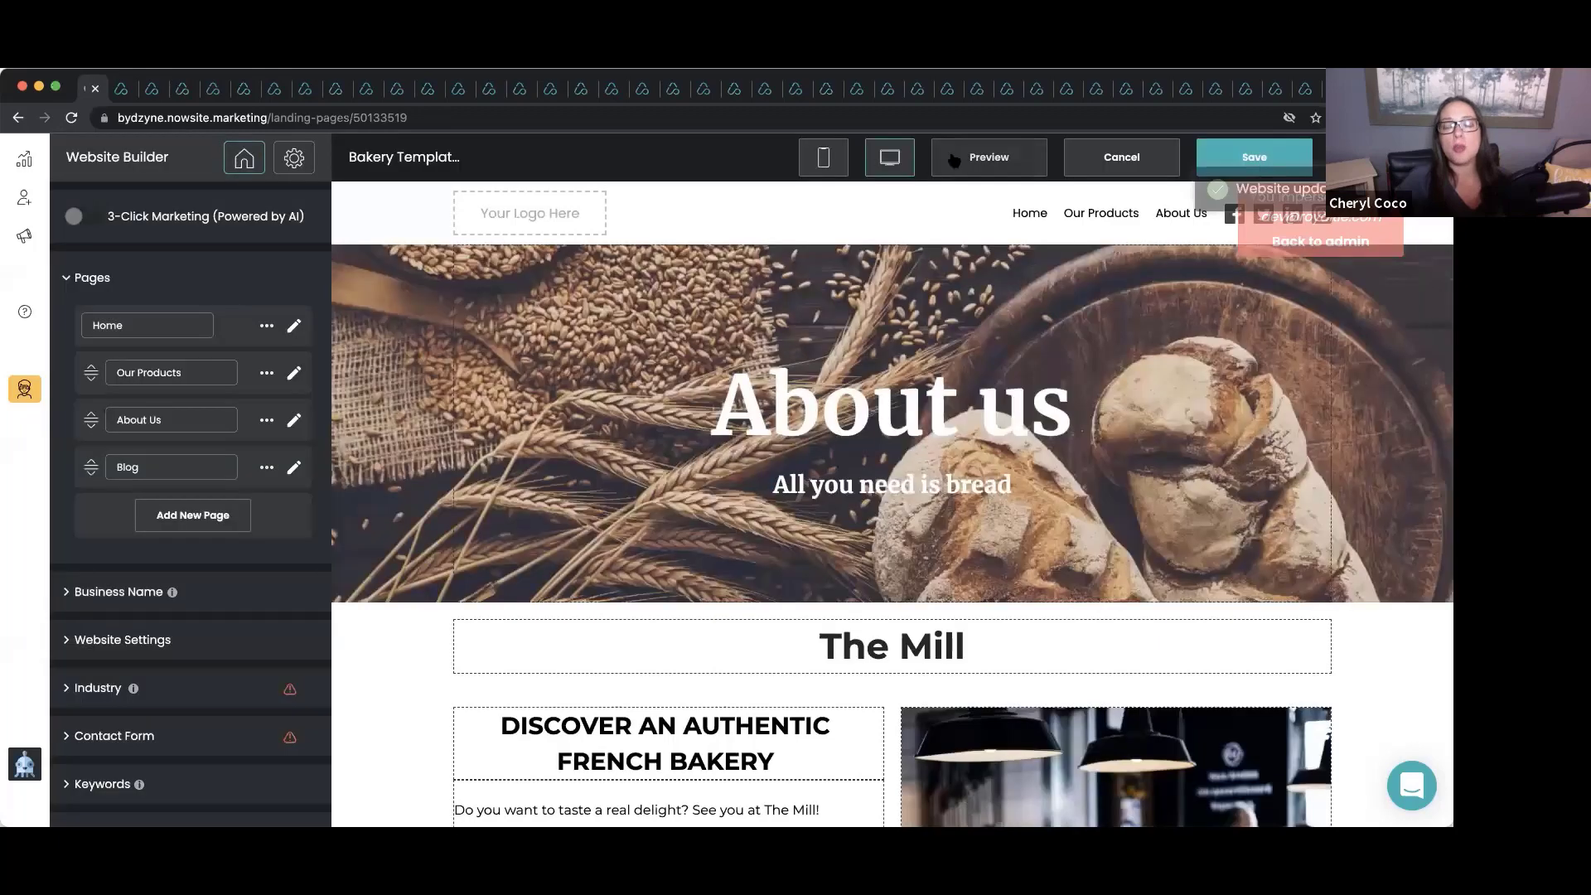
Preview the published bakery home page at bakerybycoco.now.site and scroll through it.
left_click(954, 160)
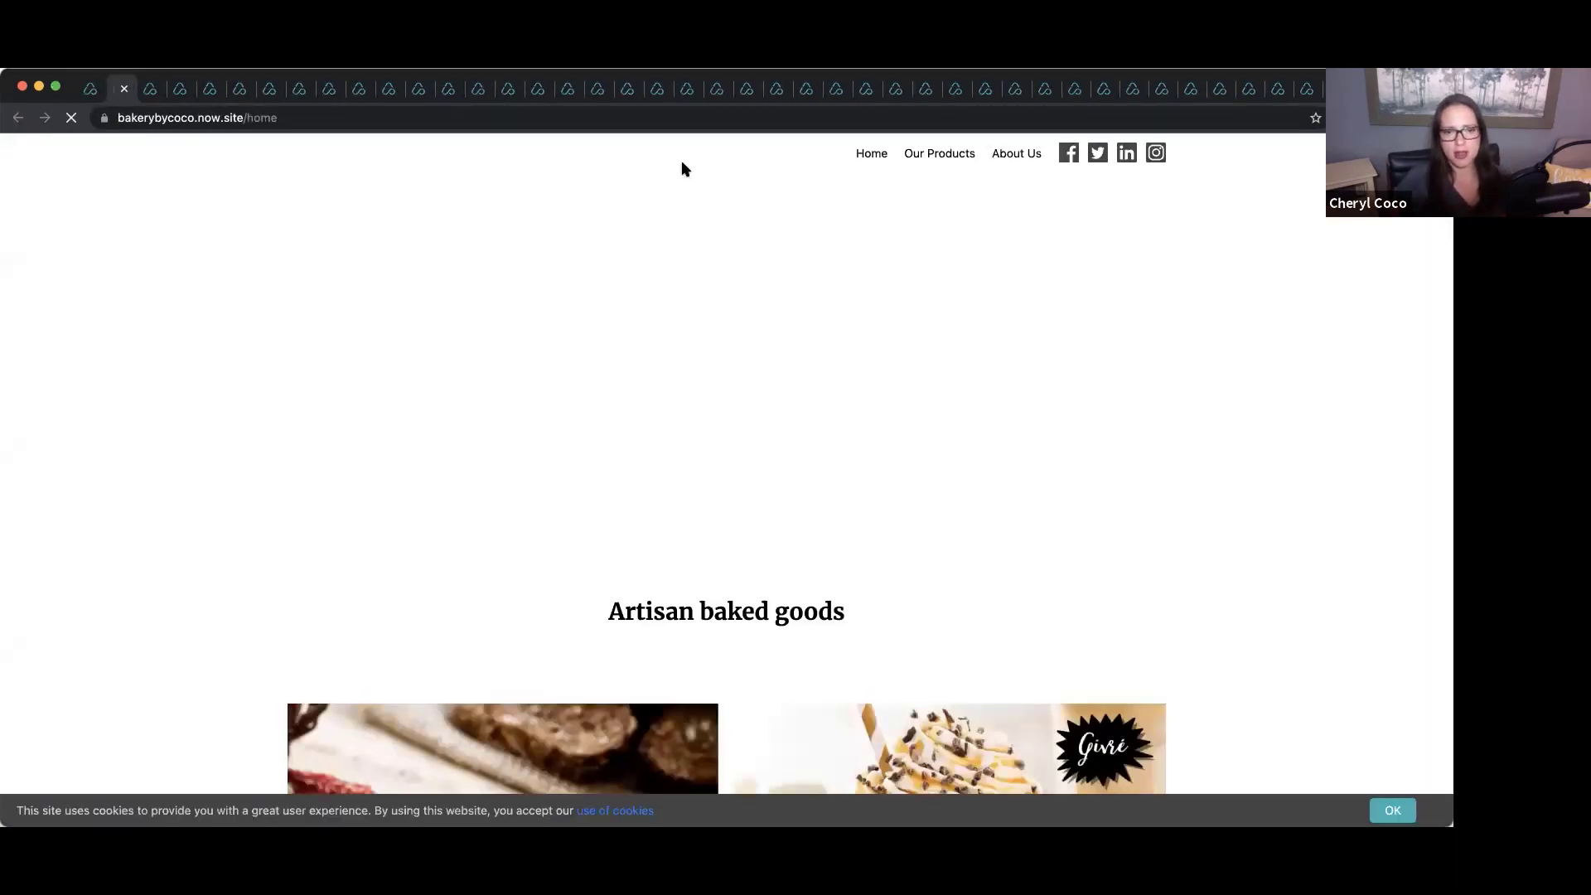
scroll(683, 169, "down", 7)
scroll(683, 169, "down", 14)
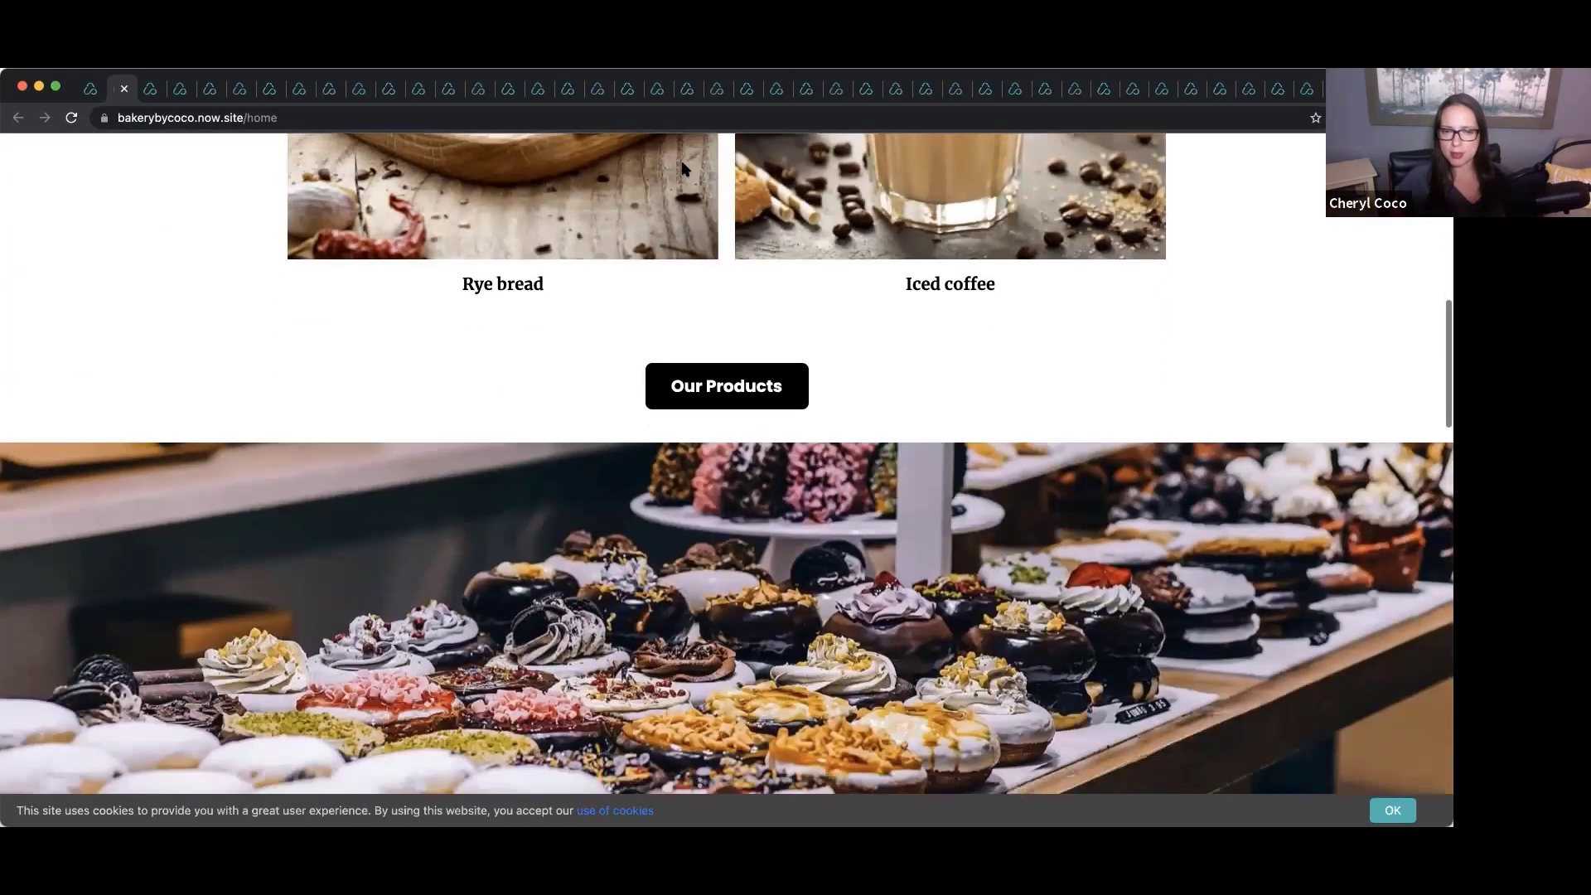
scroll(683, 169, "down", 15)
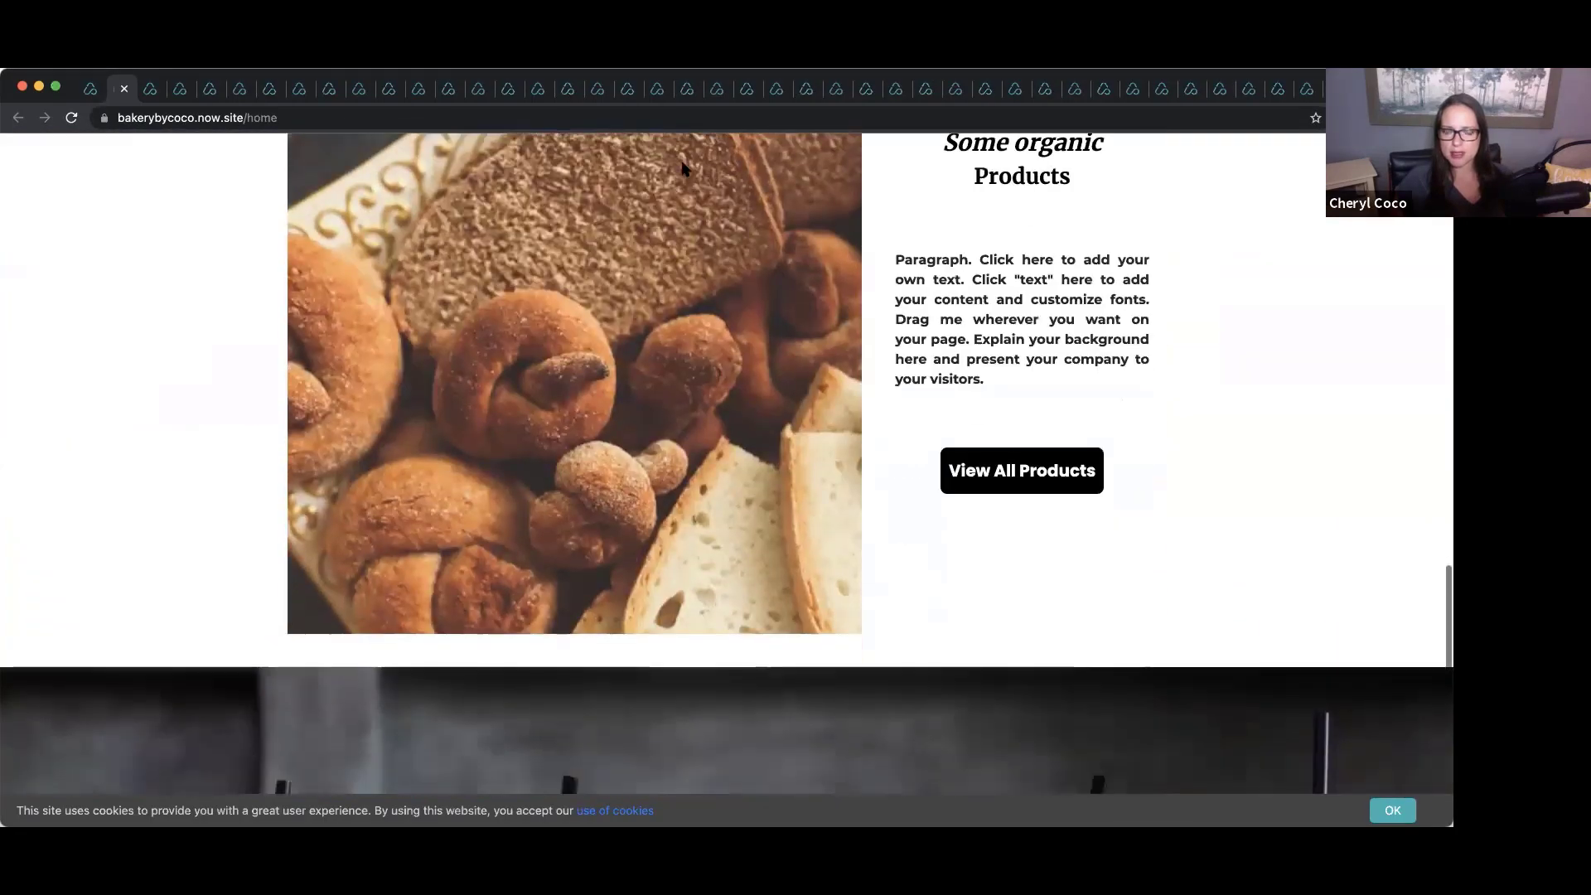
scroll(683, 169, "up", 20)
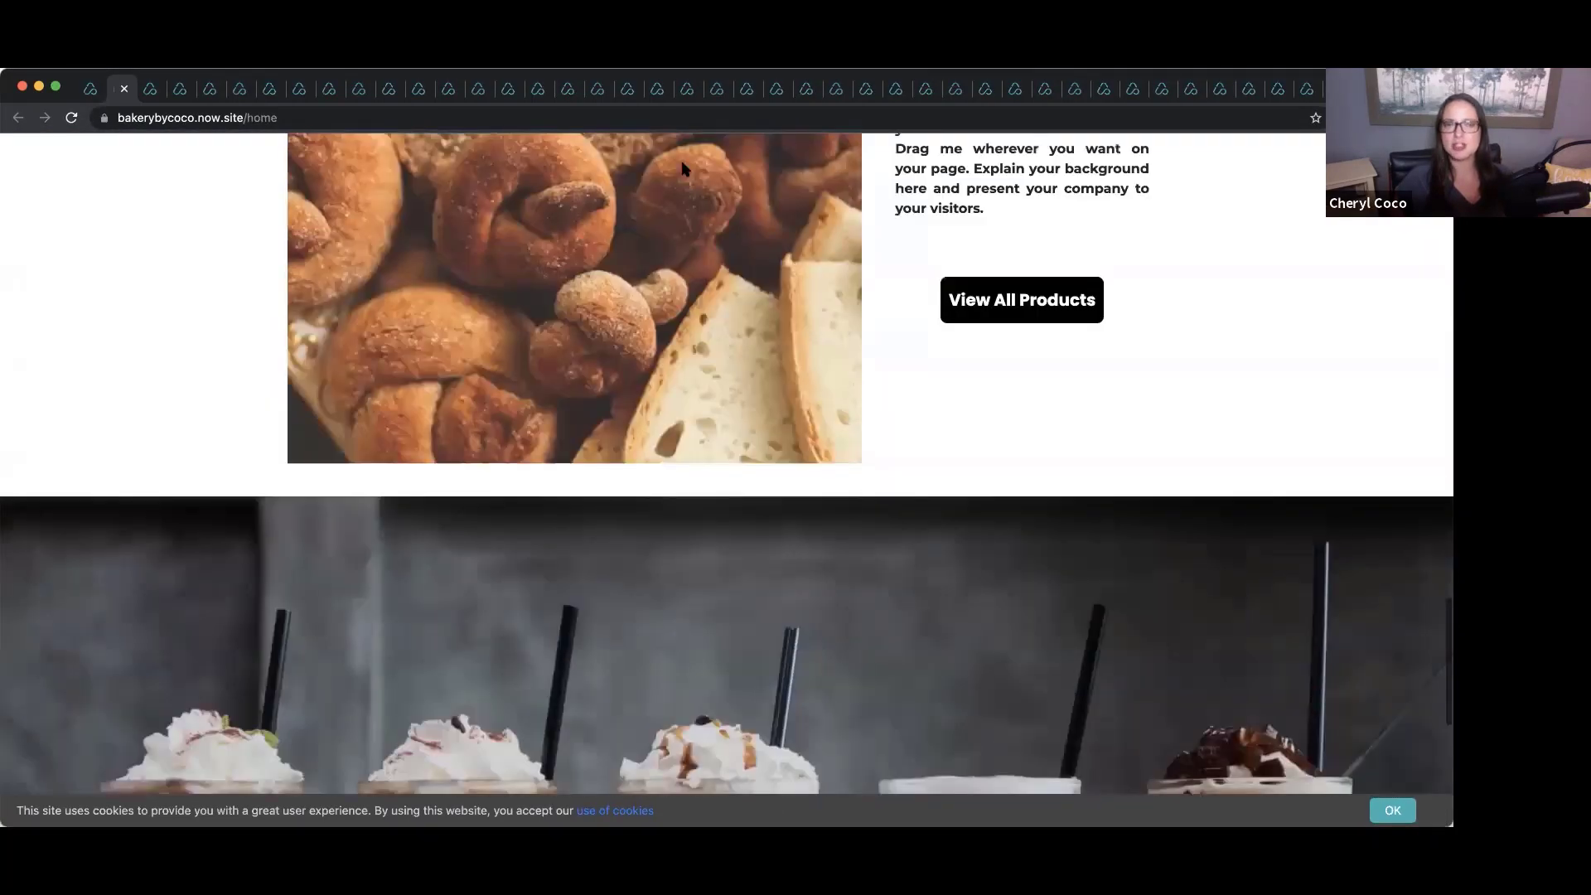
scroll(683, 169, "up", 7)
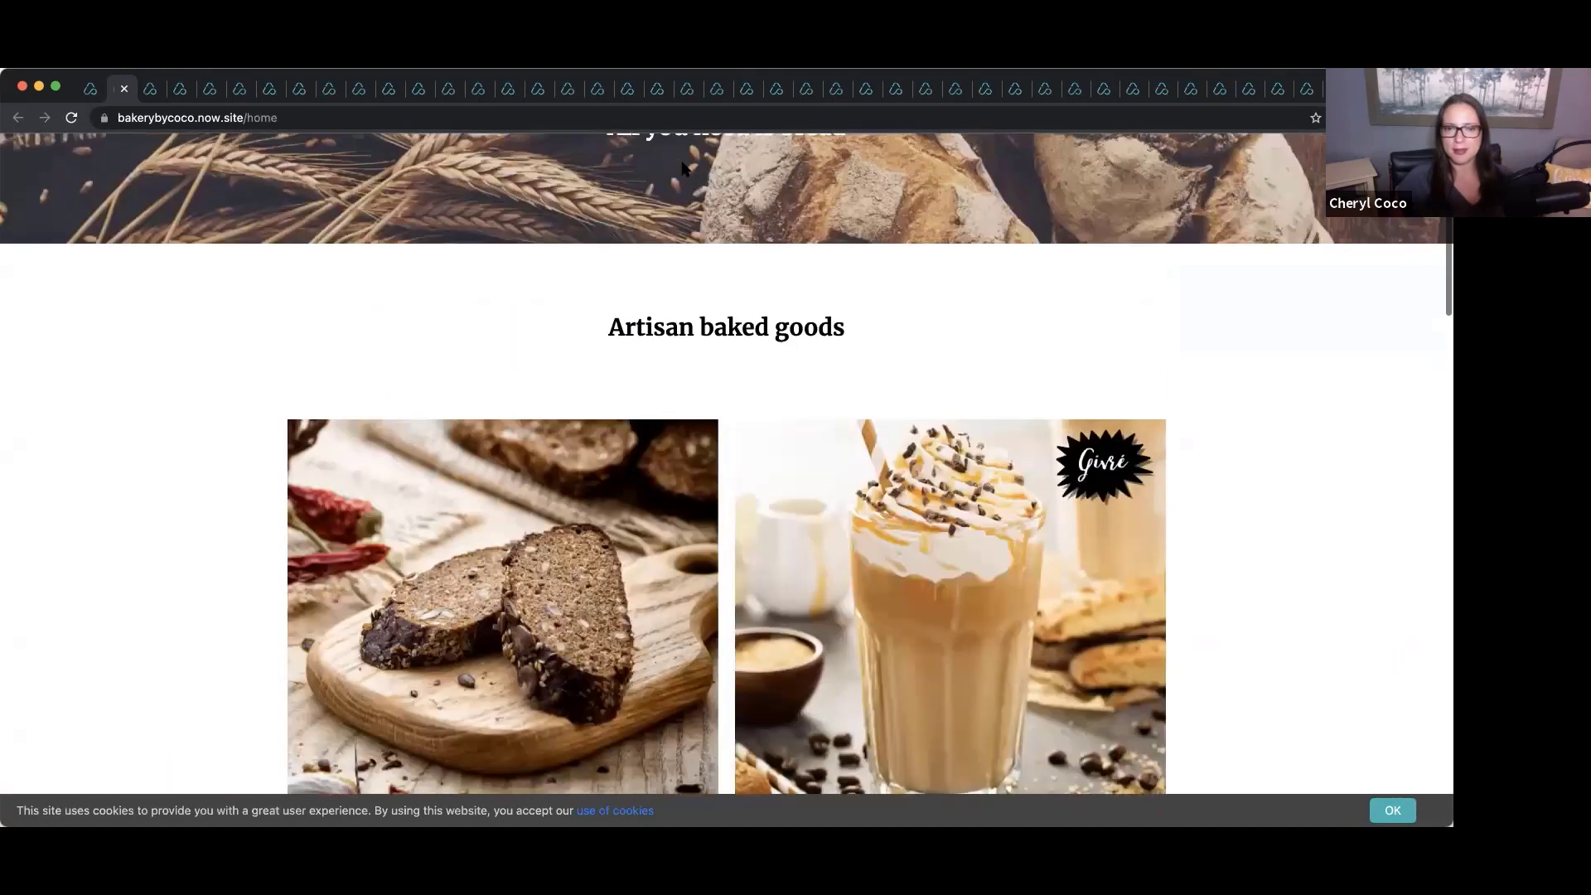
scroll(685, 162, "down", 3)
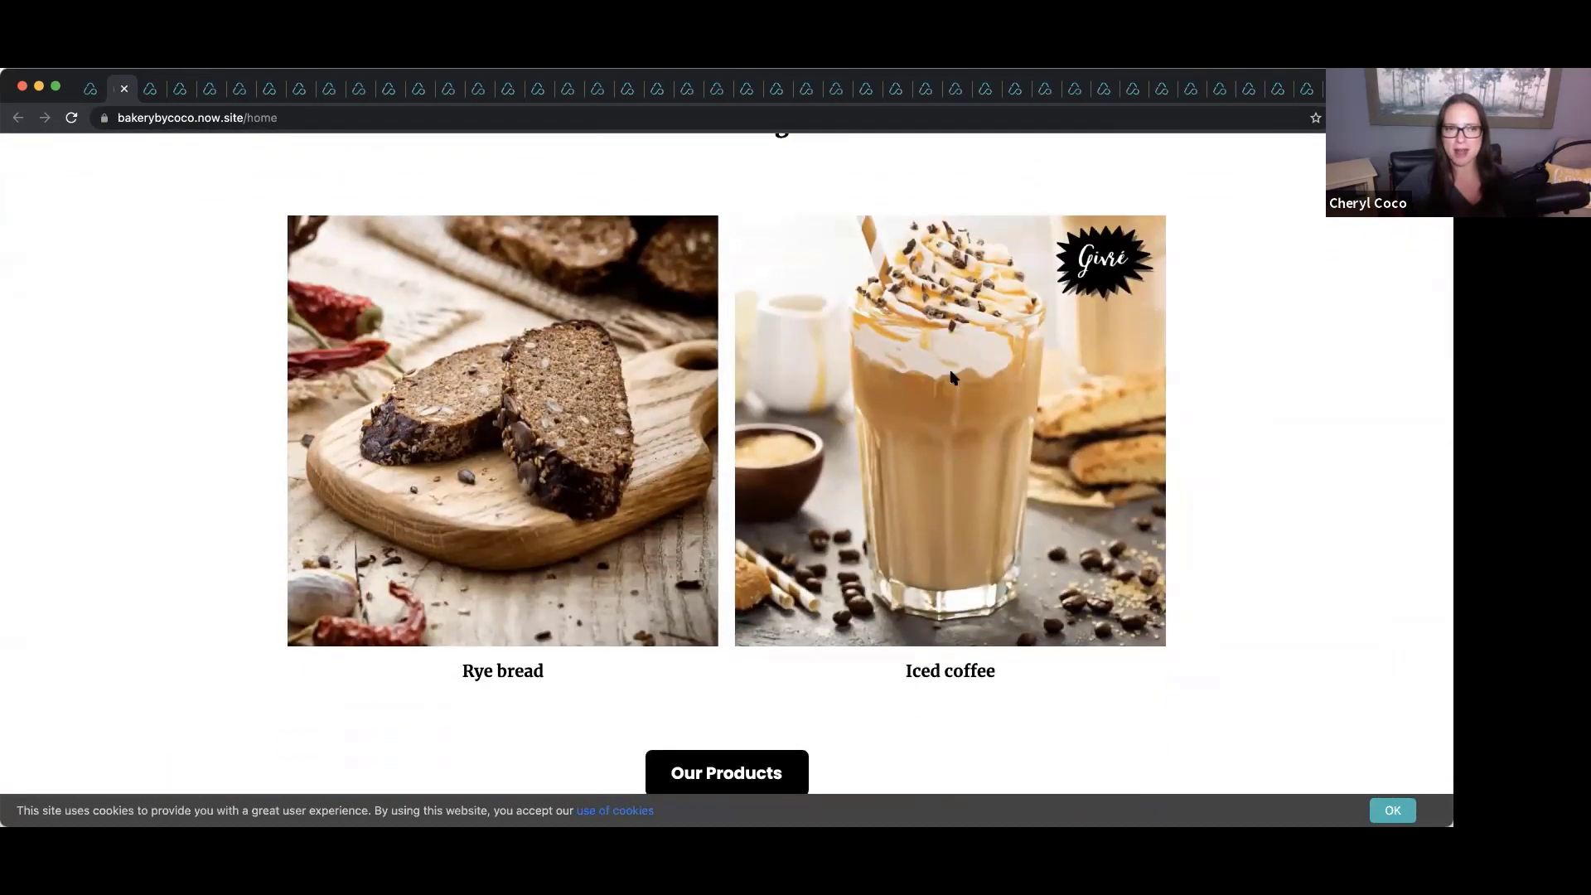
scroll(587, 365, "up", 6)
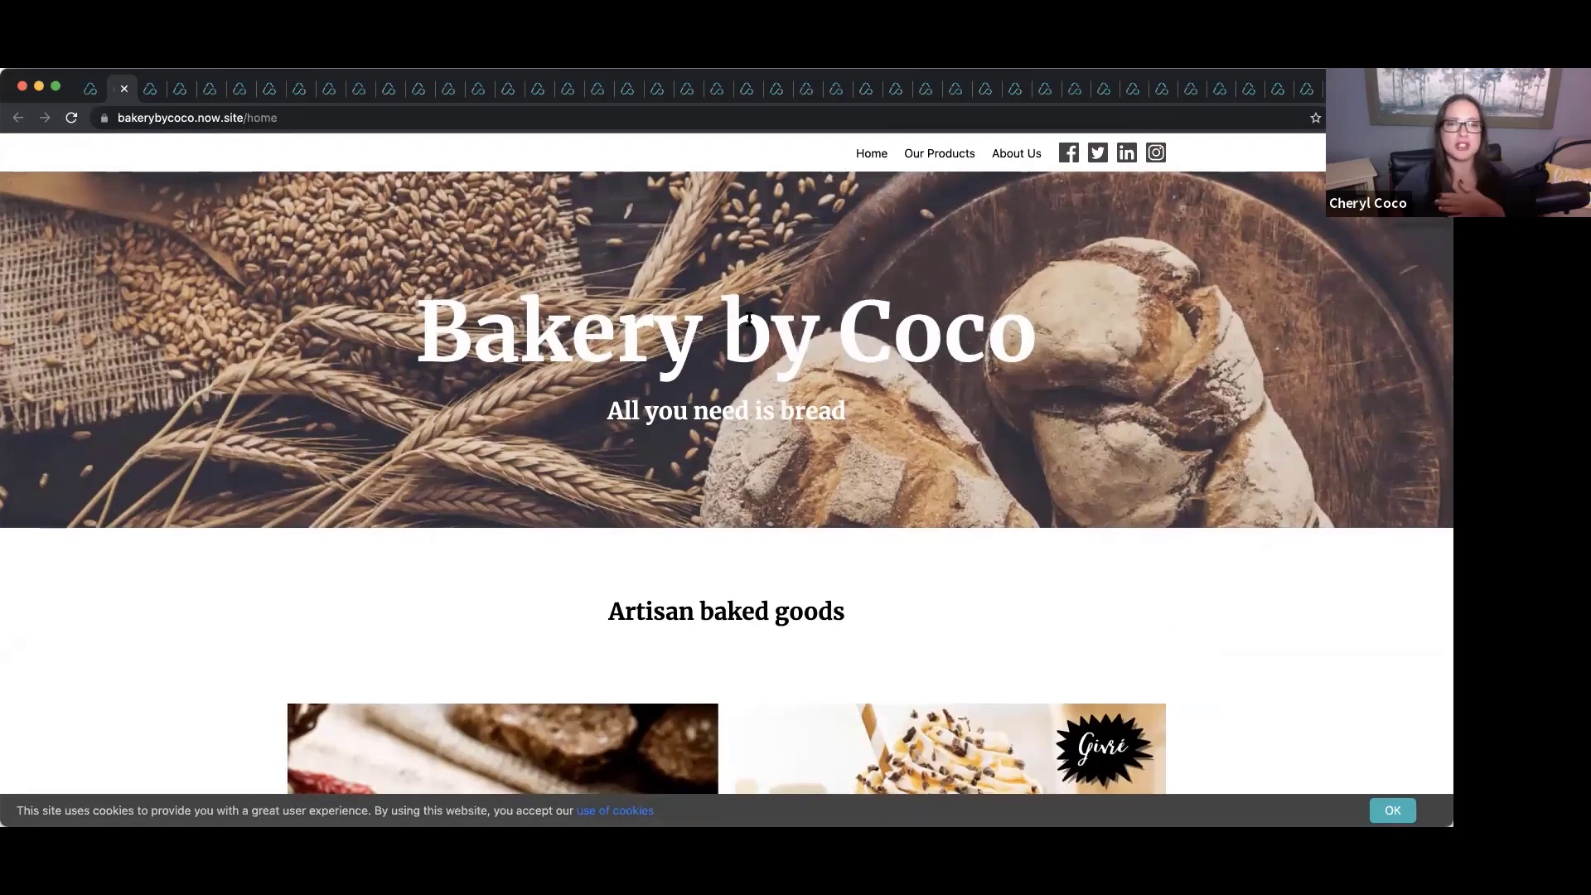
Open the live site's Our Products page and scroll down to the footer.
left_click(939, 154)
scroll(672, 408, "down", 15)
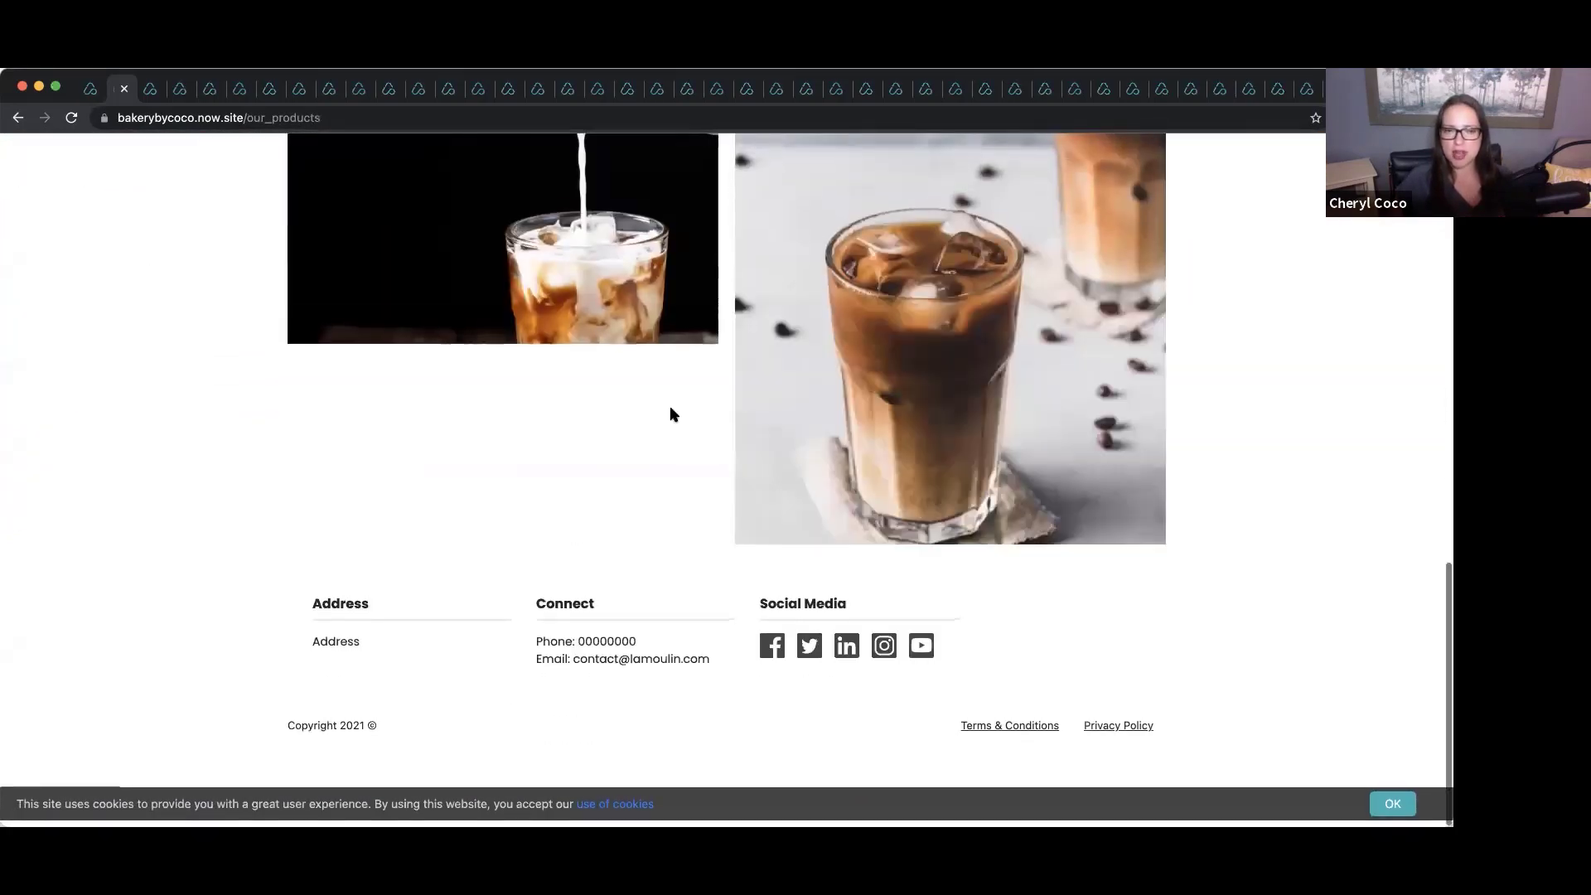
scroll(670, 410, "up", 15)
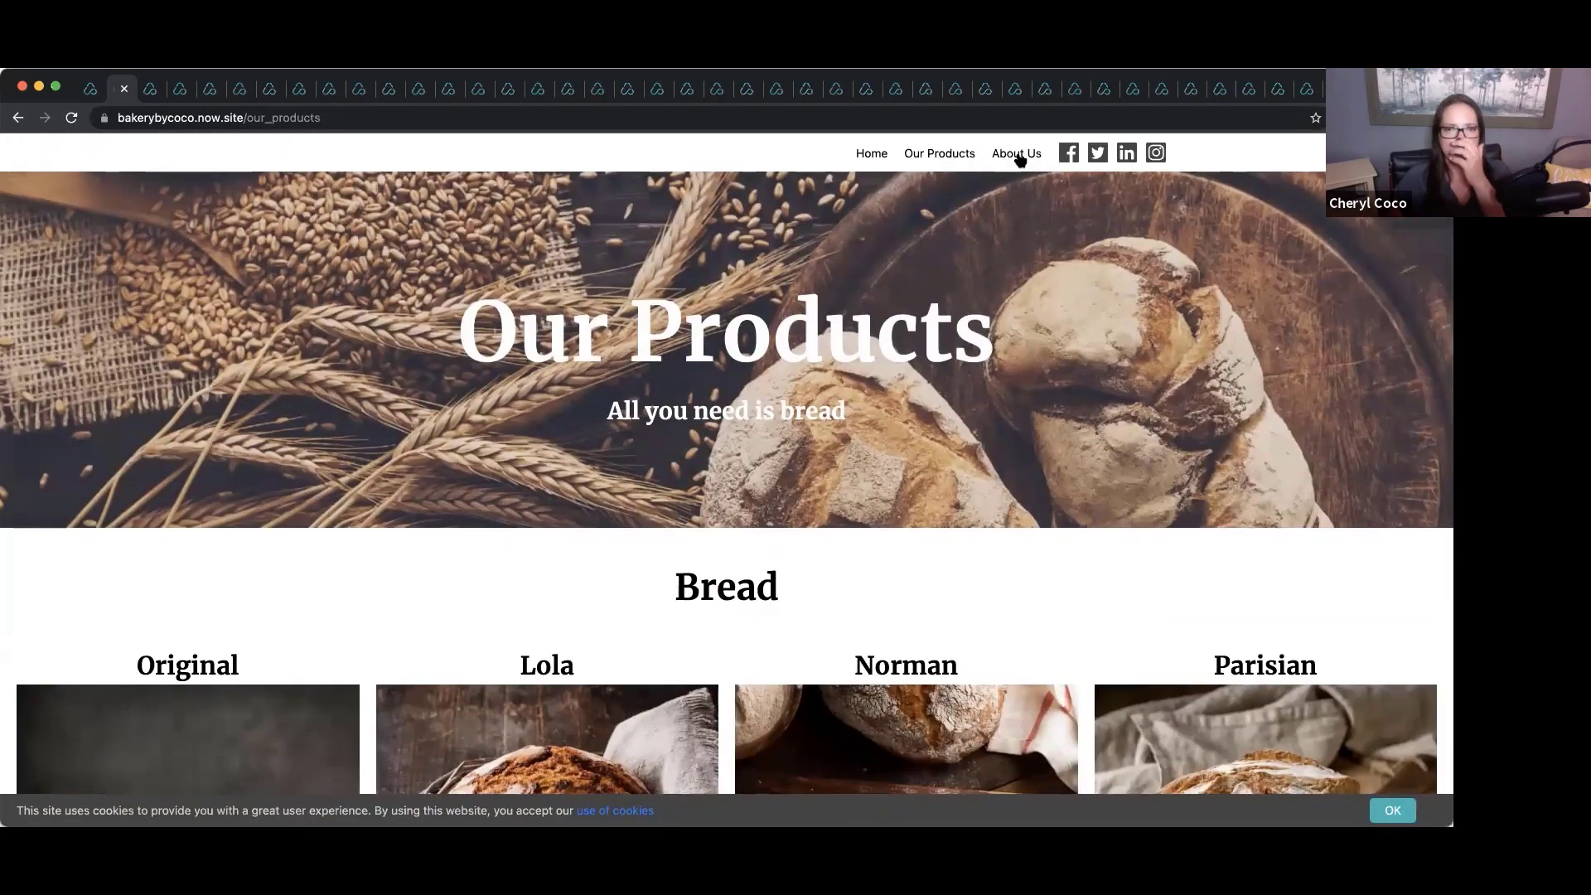
Check the About Us page's hours and map, then go back to the builder's Marketing Websites list.
left_click(1016, 157)
scroll(524, 442, "down", 3)
scroll(524, 442, "down", 10)
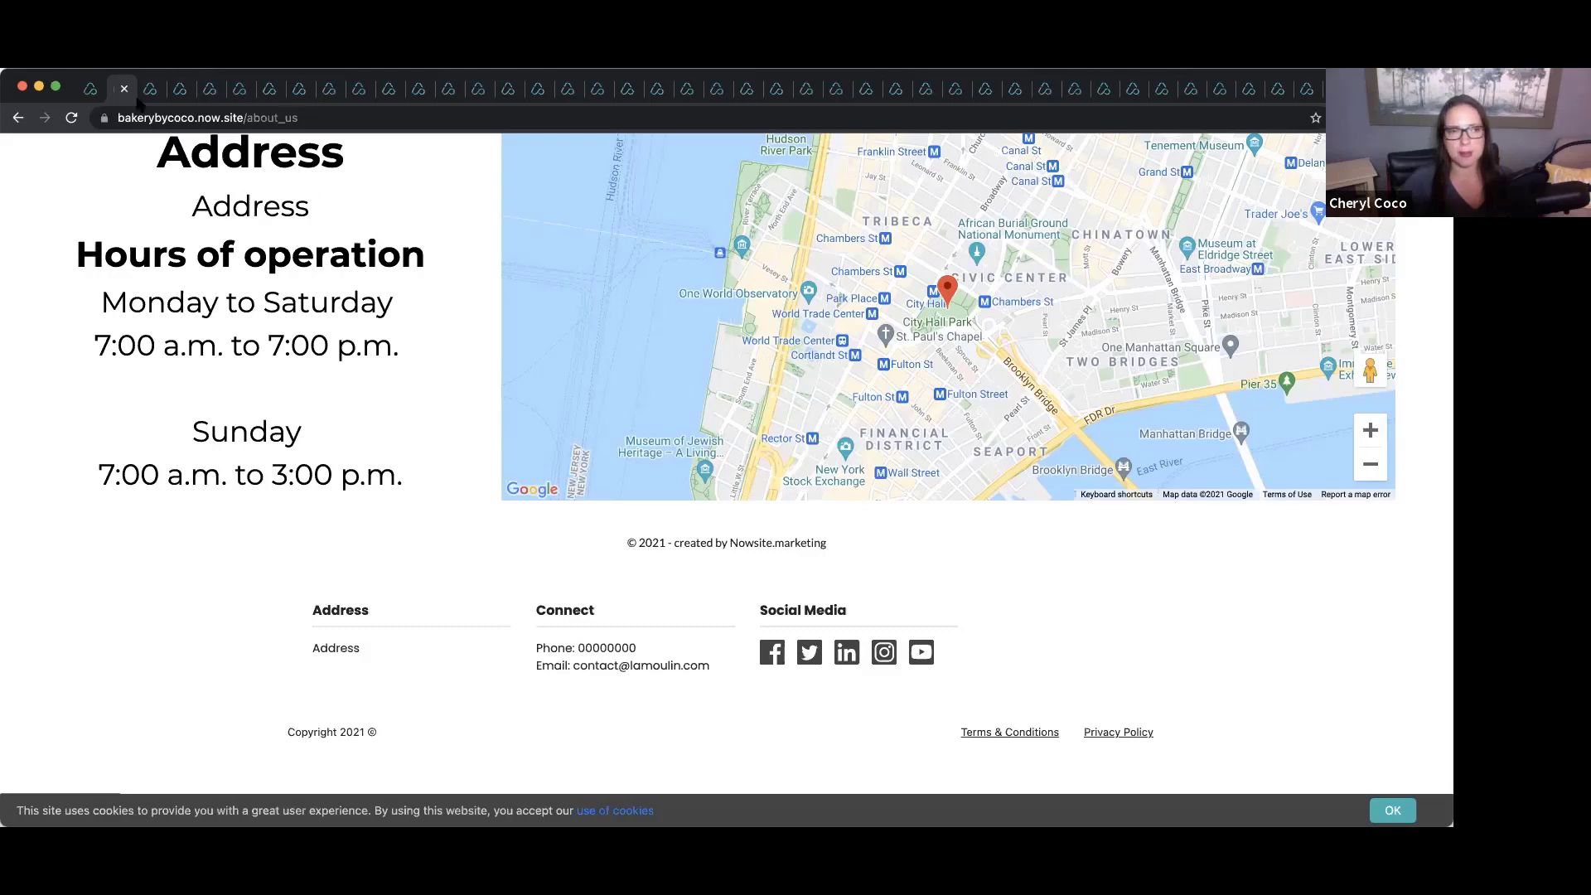
left_click(90, 88)
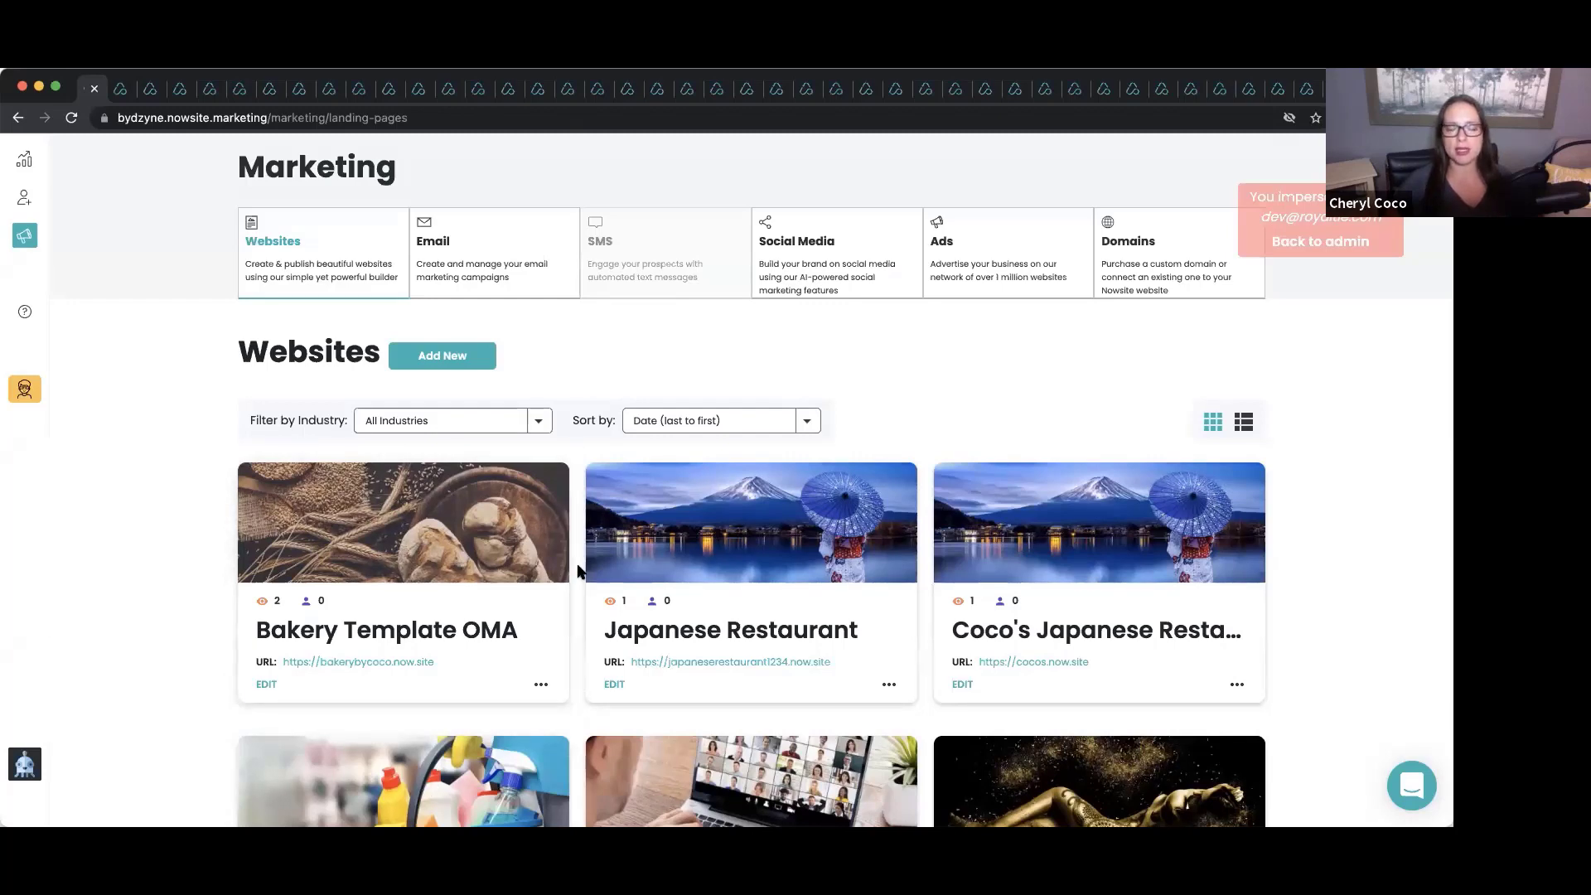
scroll(579, 572, "down", 1)
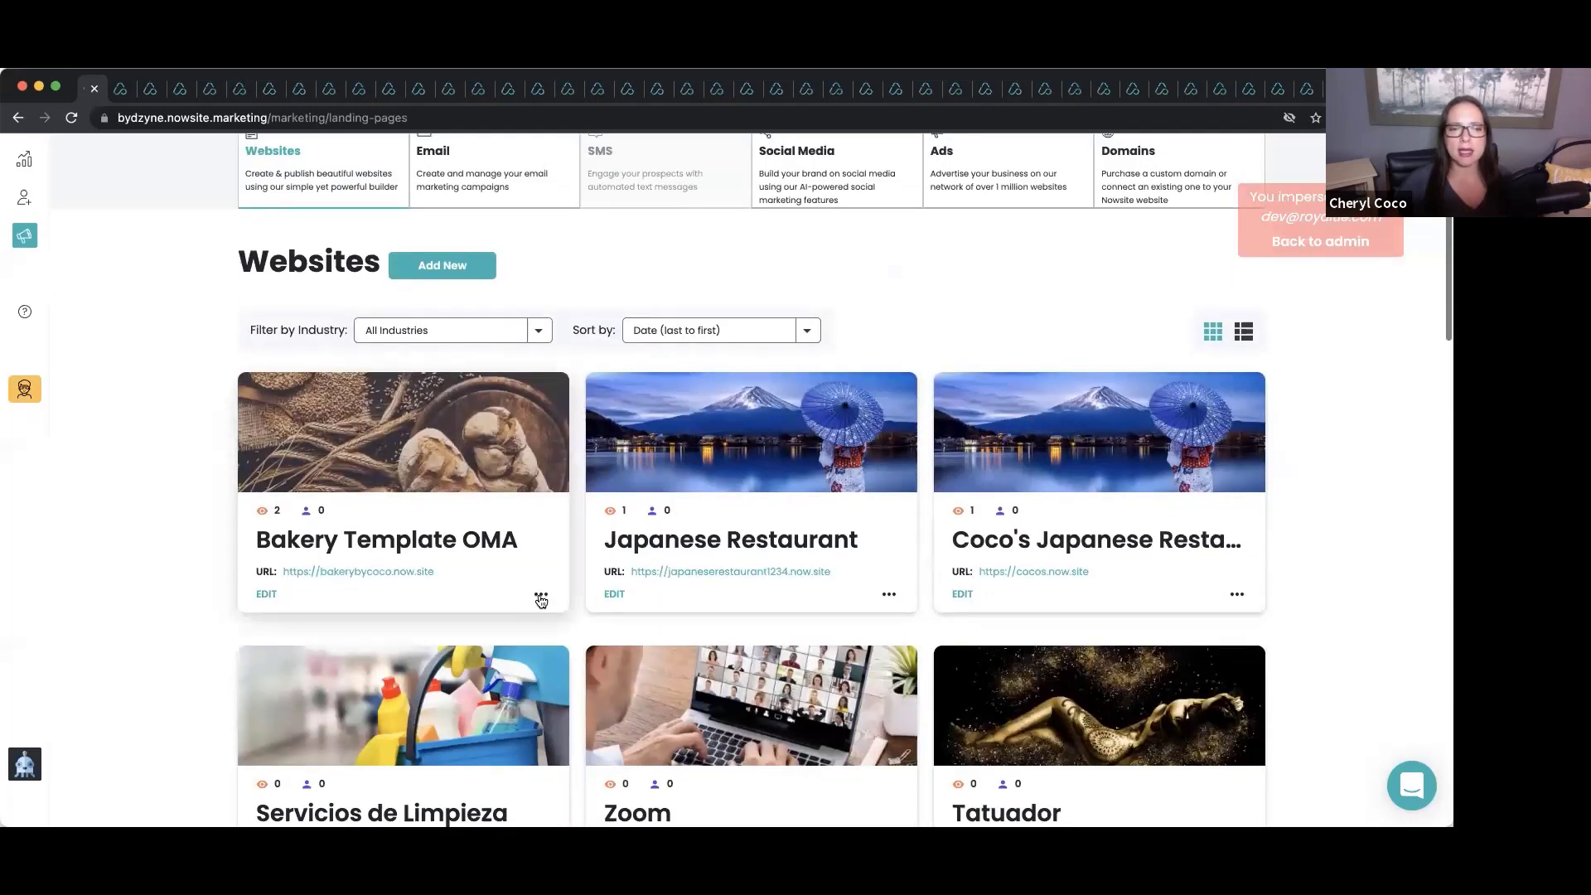
Share Bakery Template OMA as an editable template by entering the colleague's e-mail address.
left_click(540, 596)
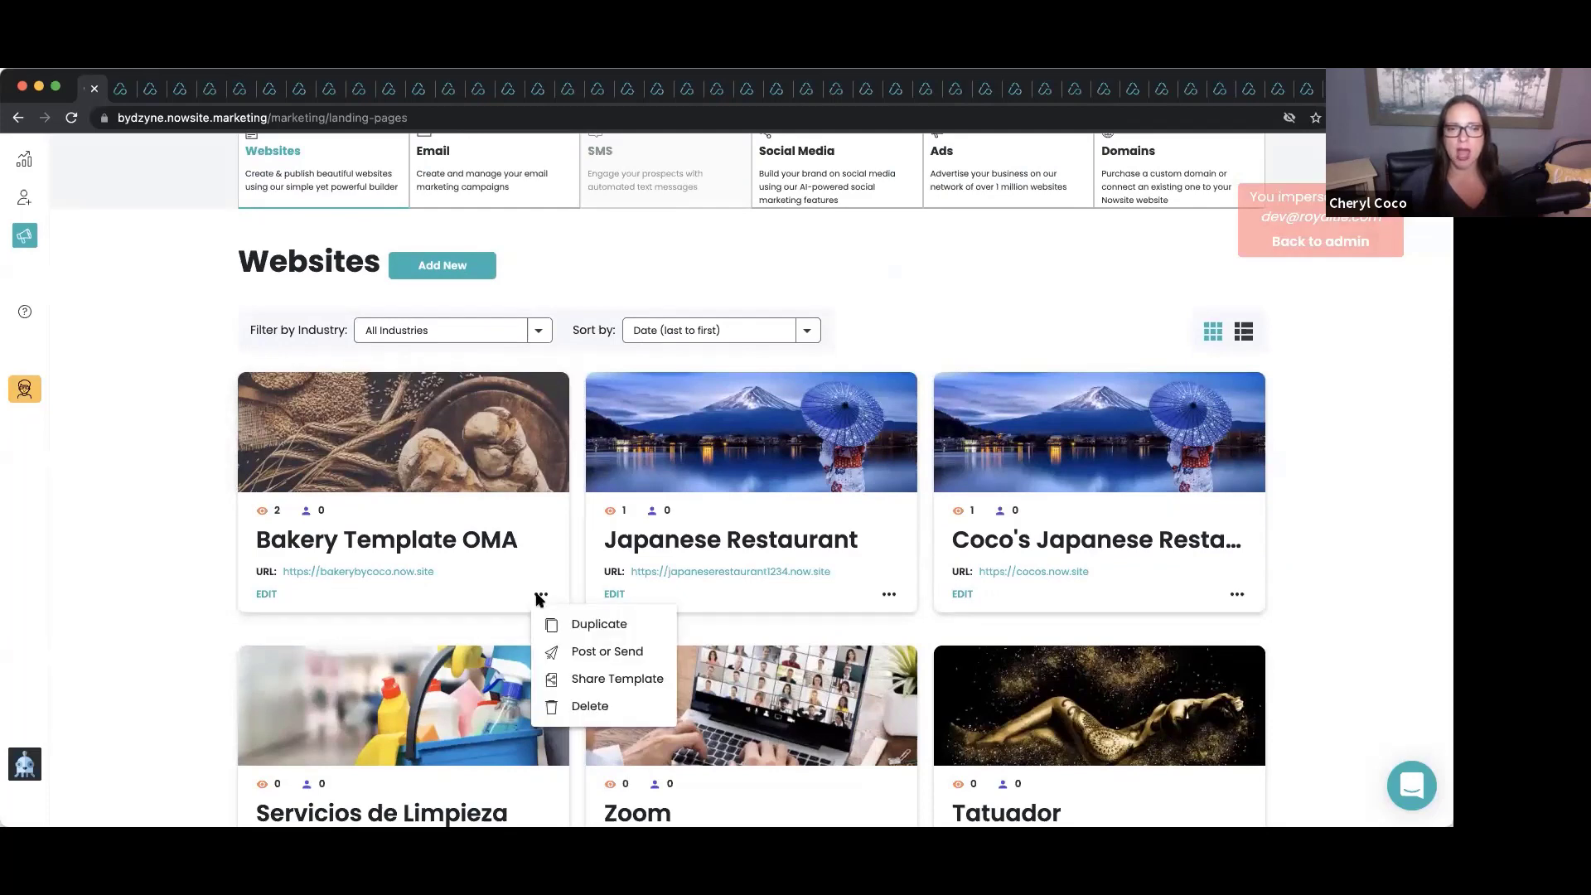
left_click(578, 677)
left_click(585, 494)
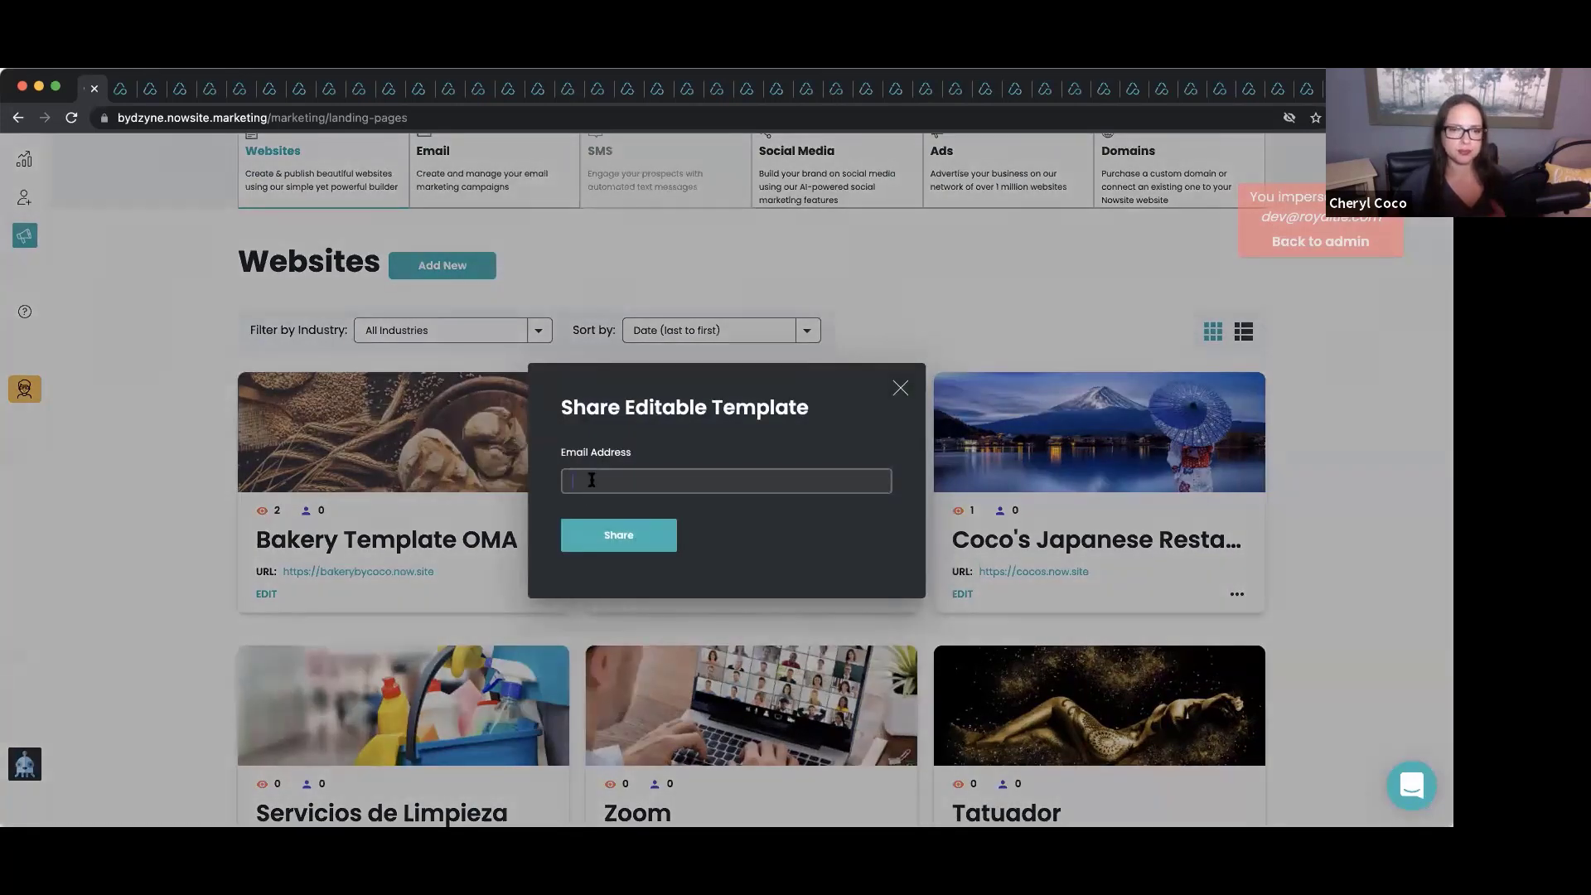
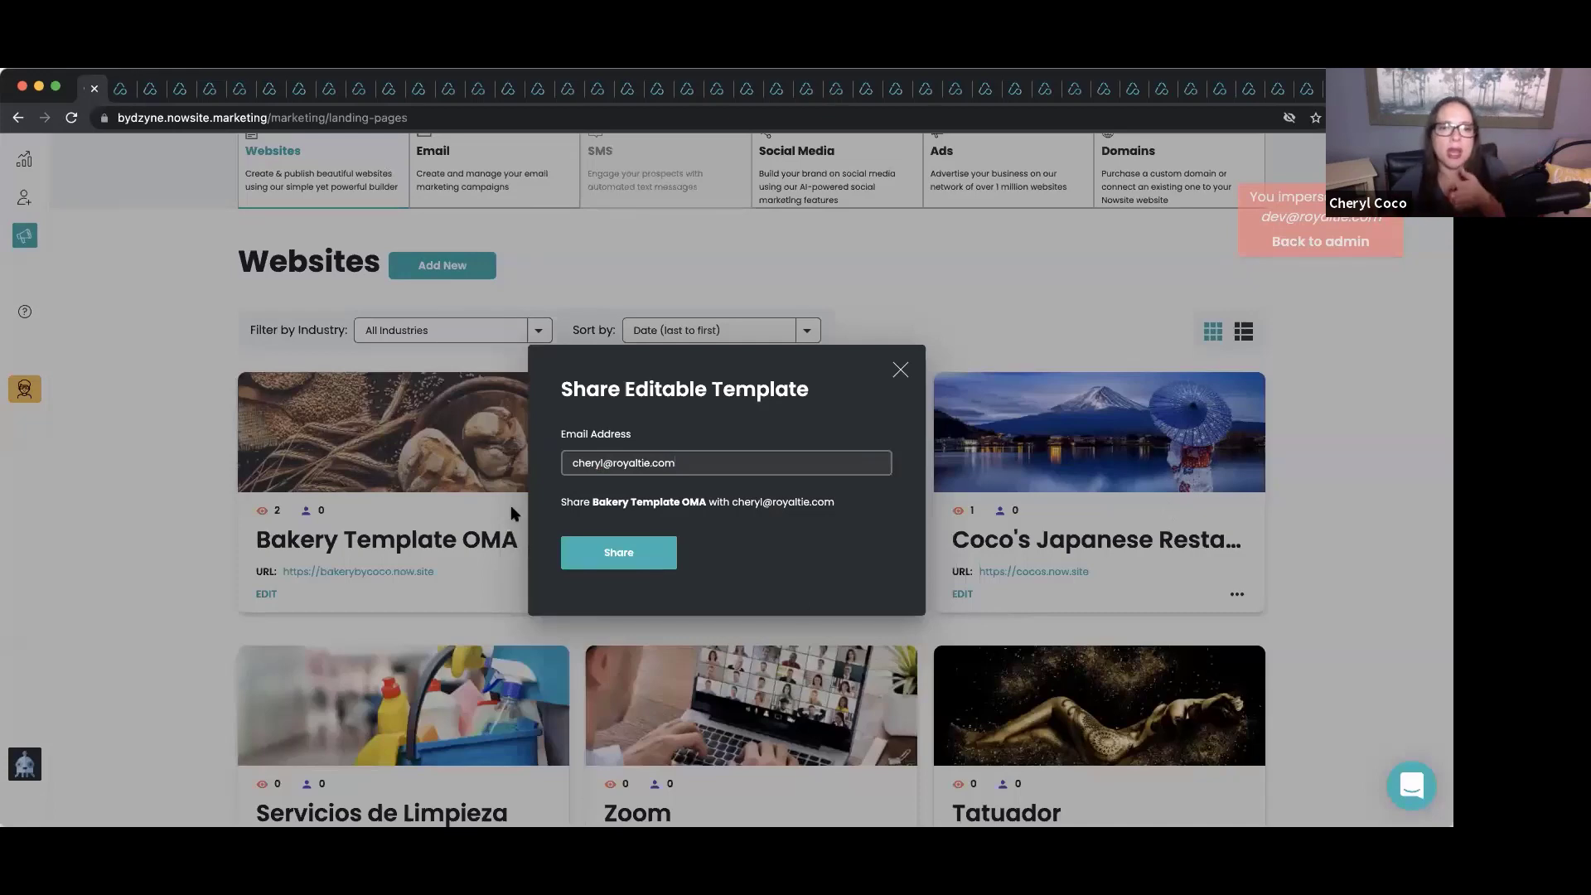
left_click(620, 559)
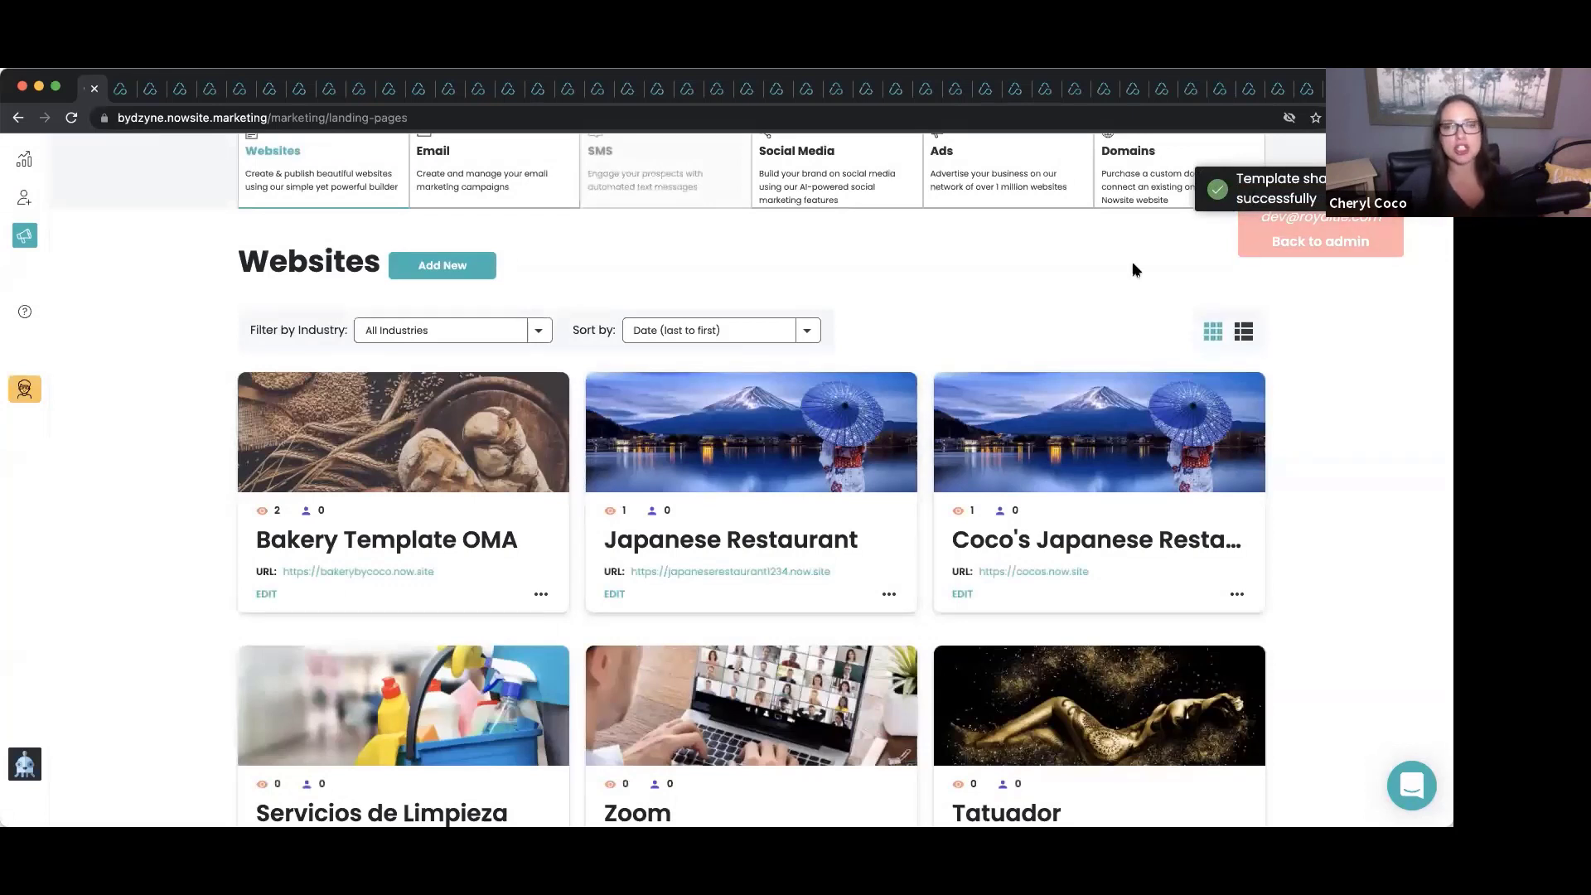
scroll(1136, 267, "up", 2)
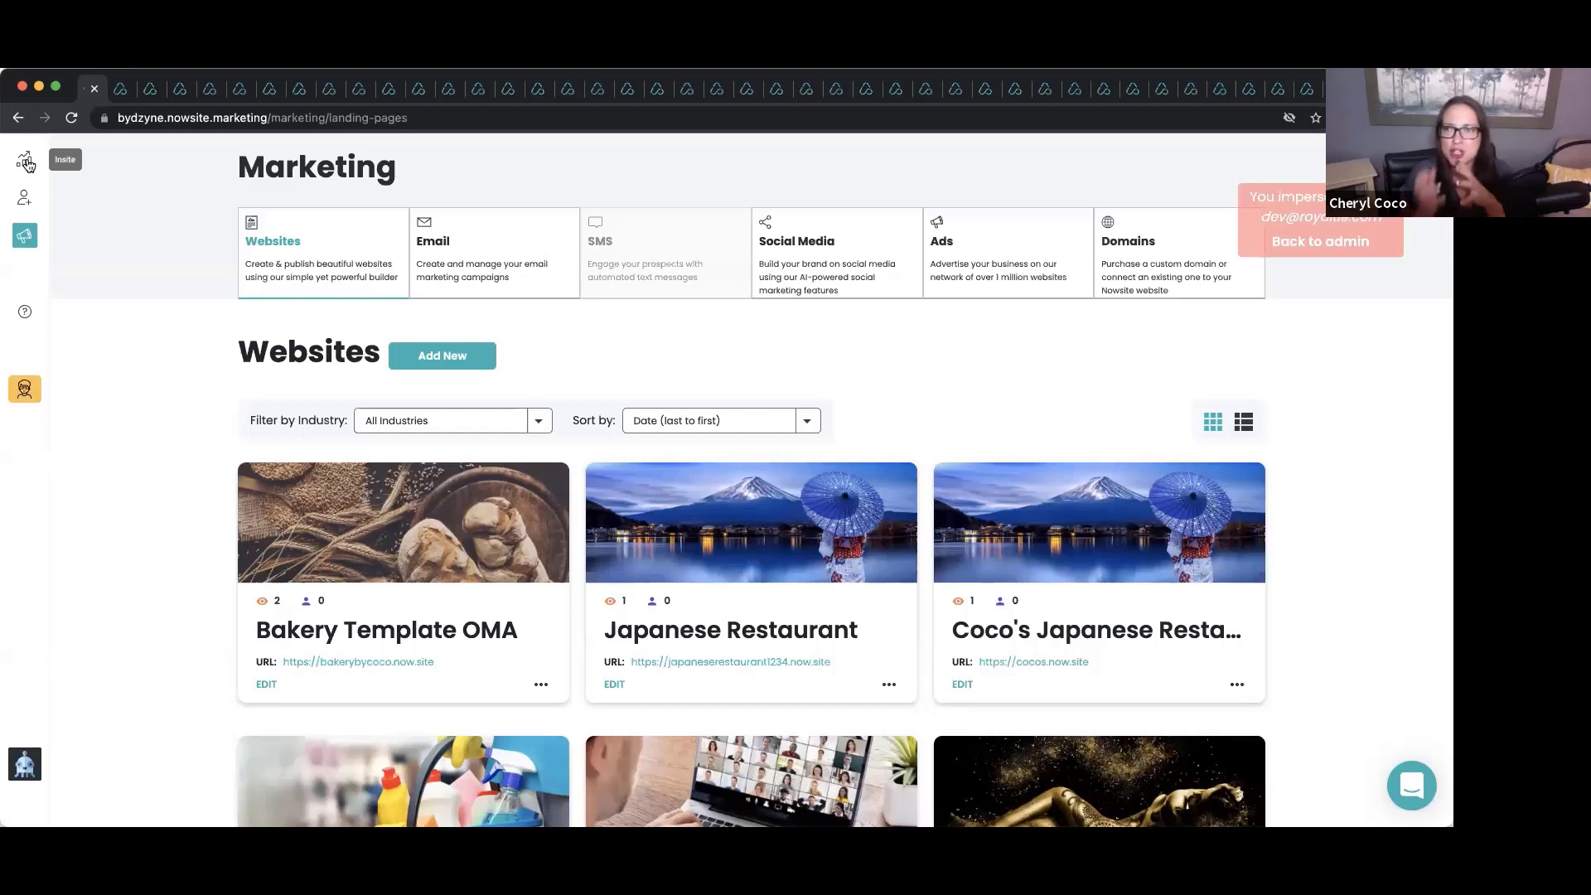
From the Insite dashboard, open Teams' Shared With Me page and scroll through the shared website templates.
left_click(25, 162)
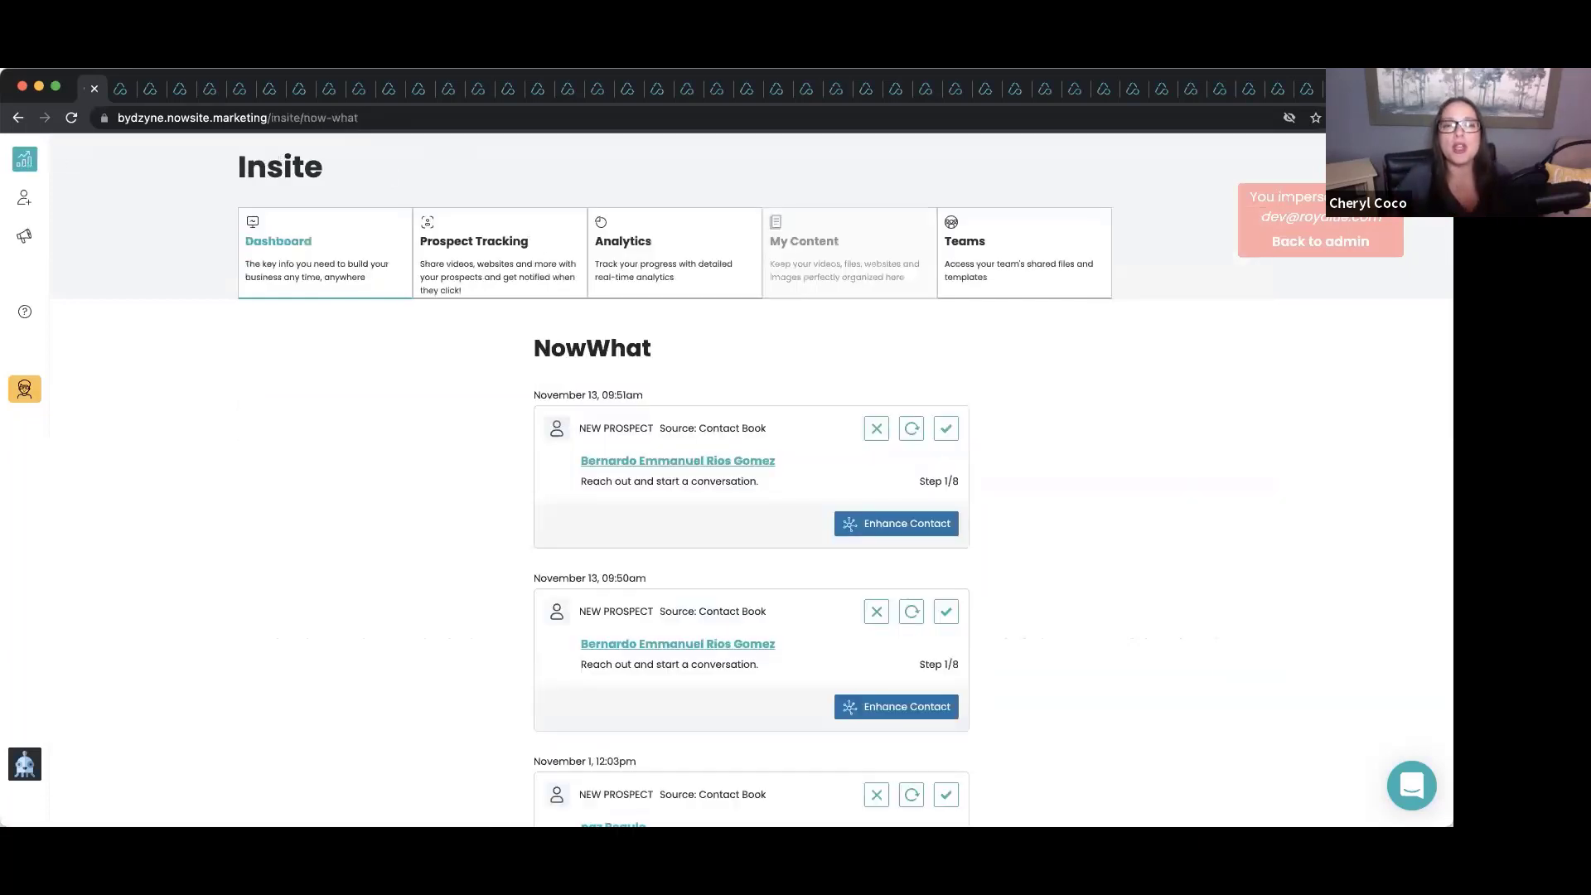
left_click(953, 247)
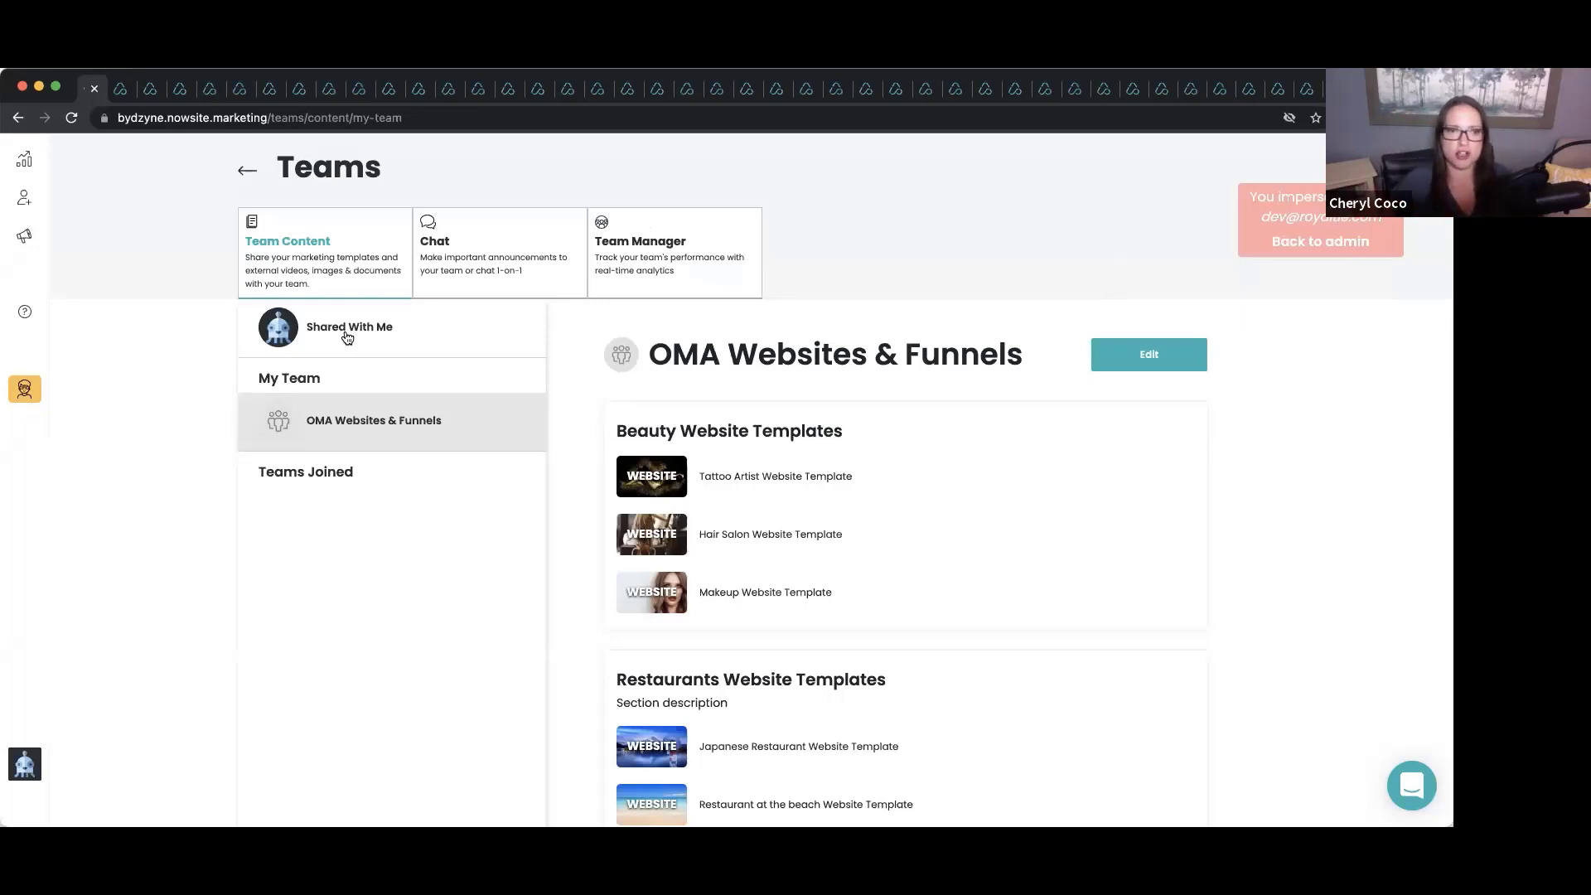
left_click(346, 333)
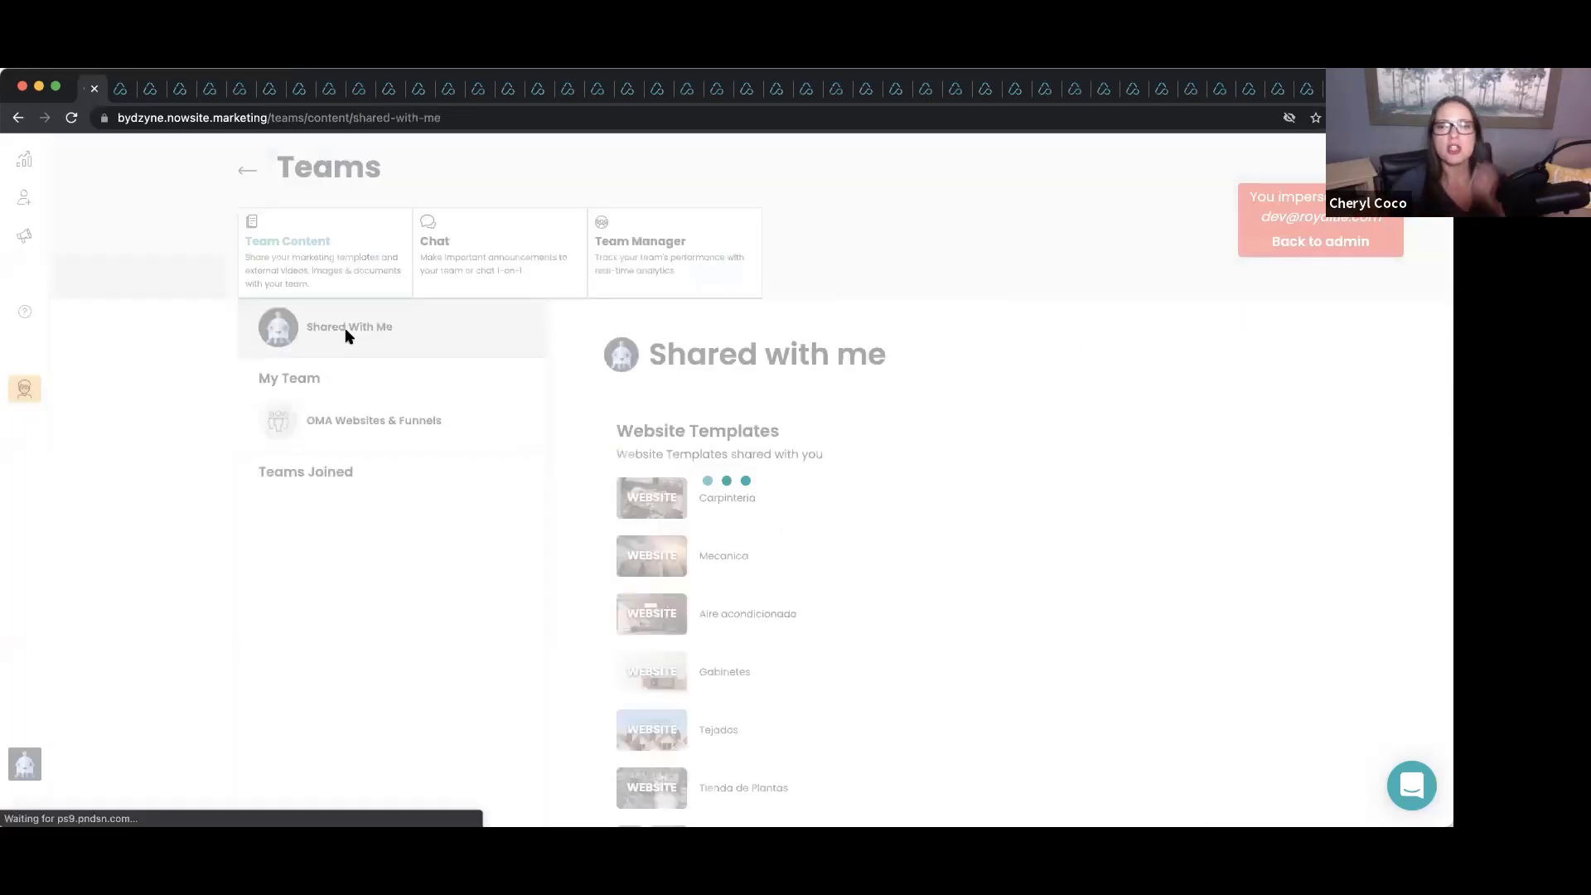
scroll(928, 522, "down", 3)
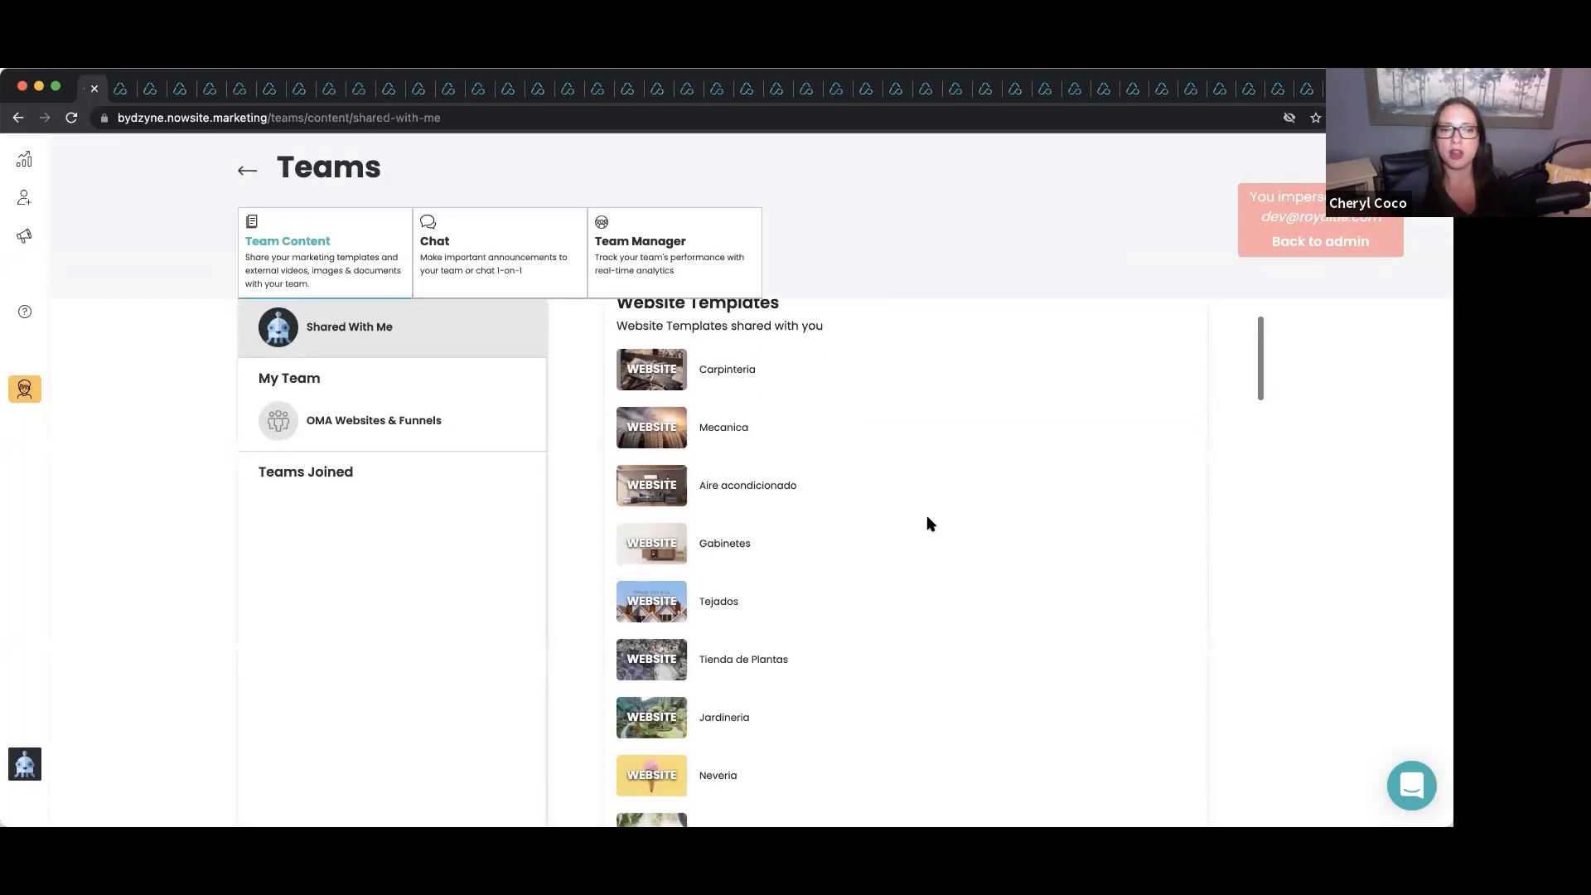
scroll(928, 522, "down", 6)
scroll(928, 524, "down", 9)
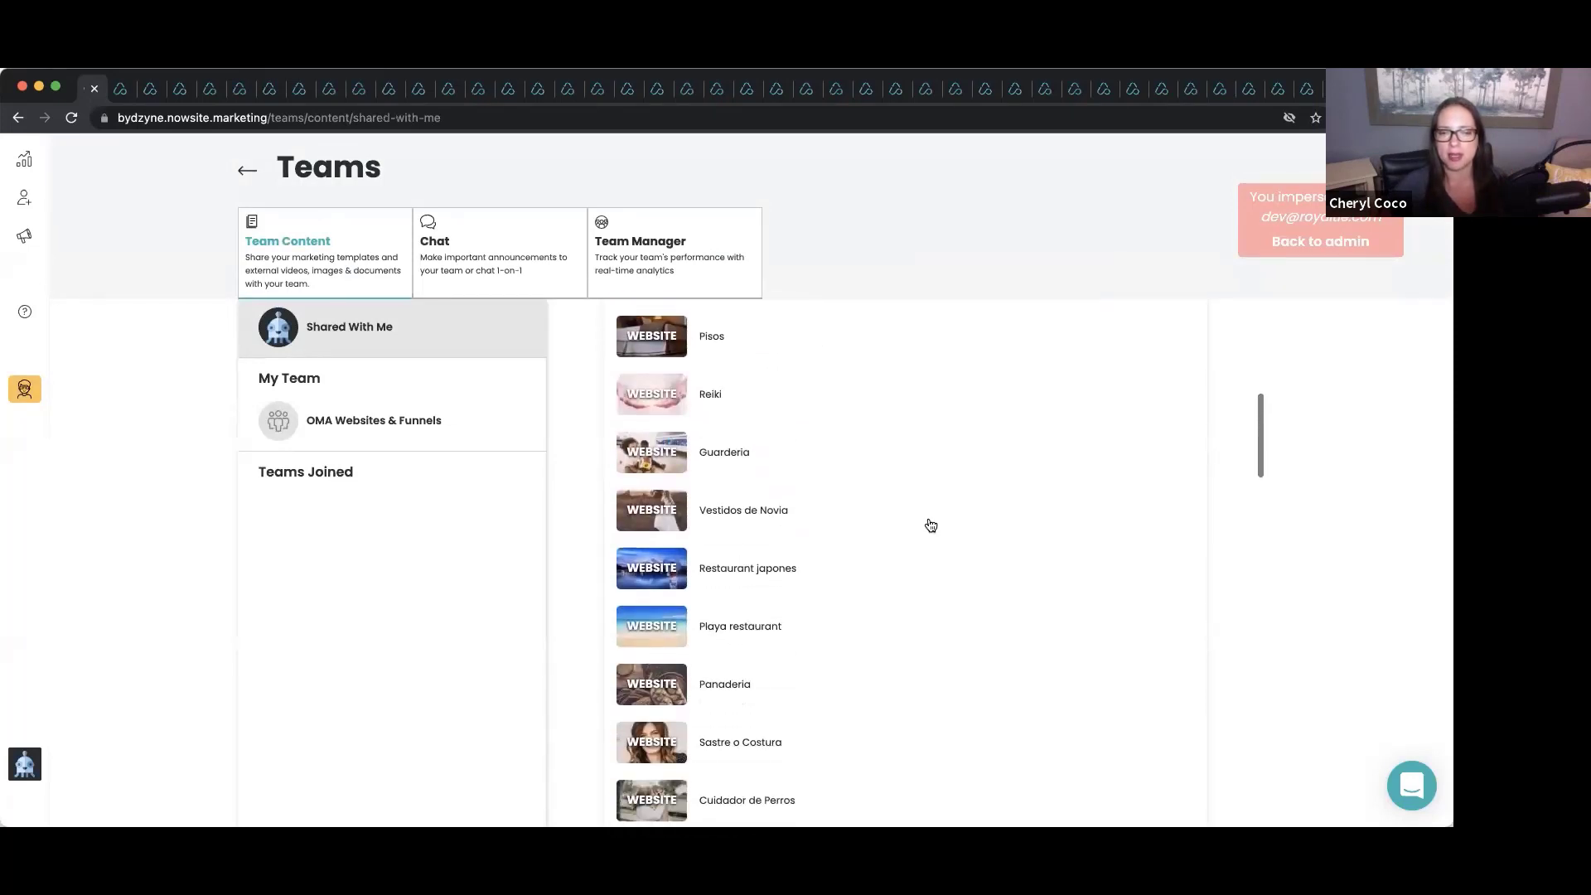
scroll(928, 524, "down", 10)
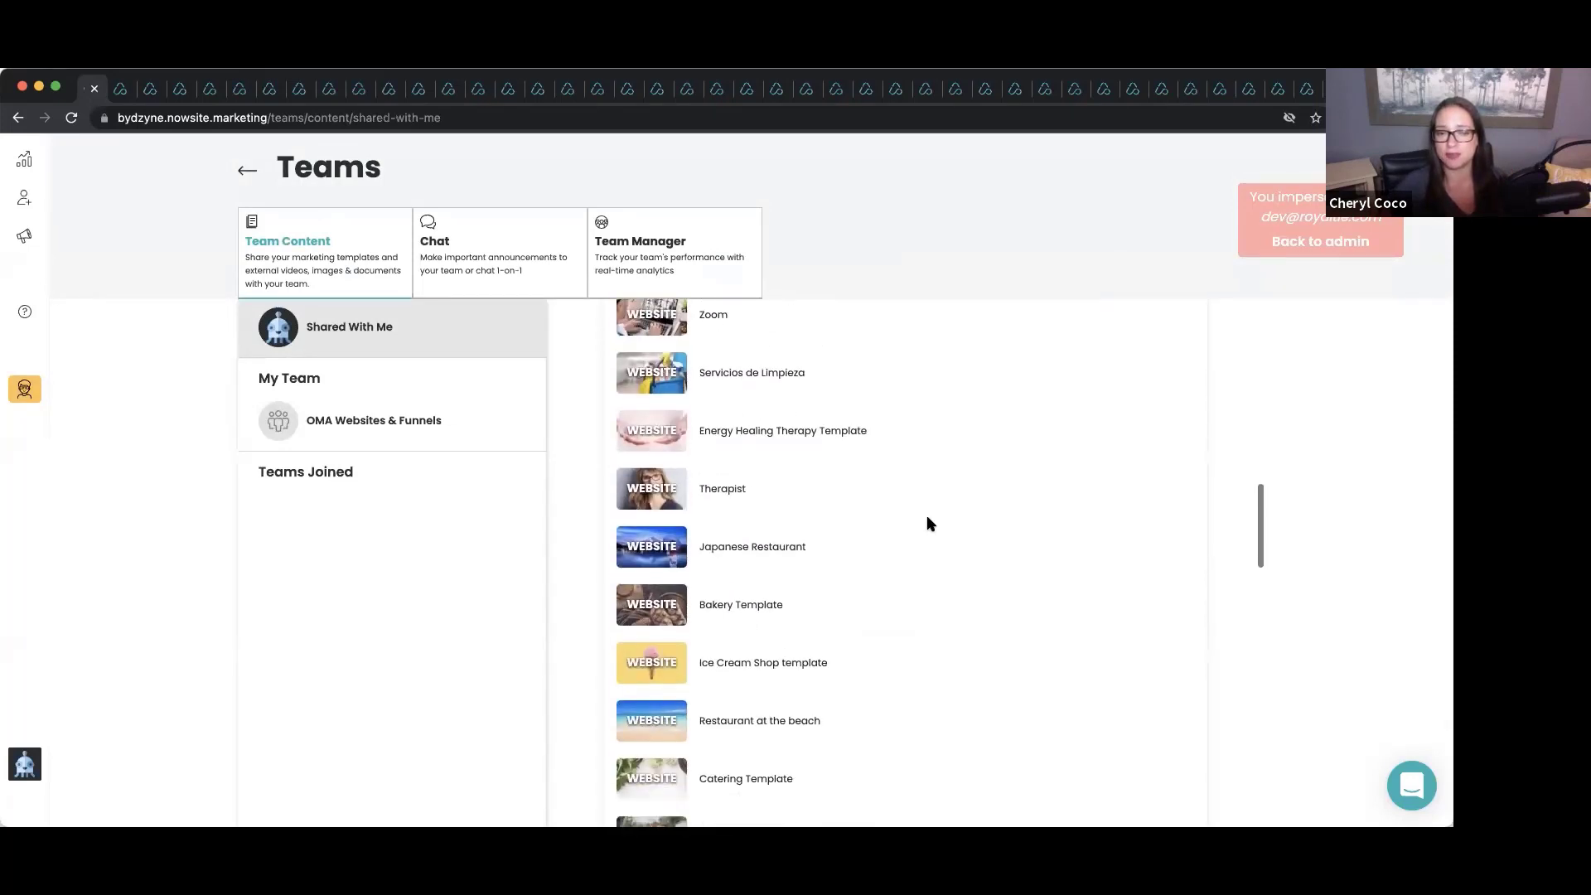
scroll(928, 524, "down", 10)
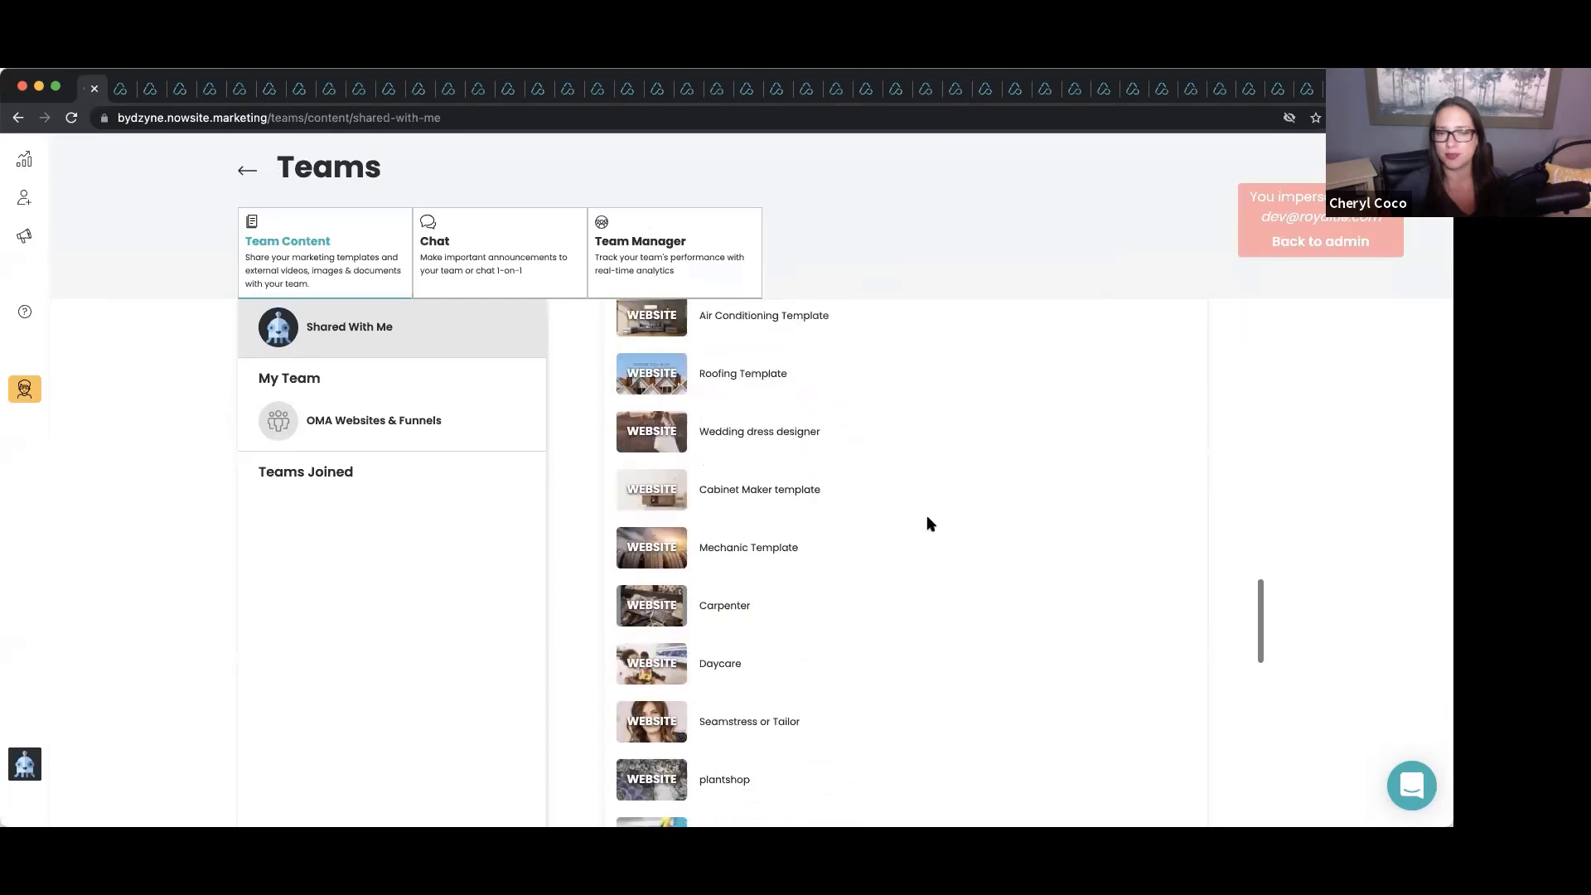
scroll(928, 524, "down", 10)
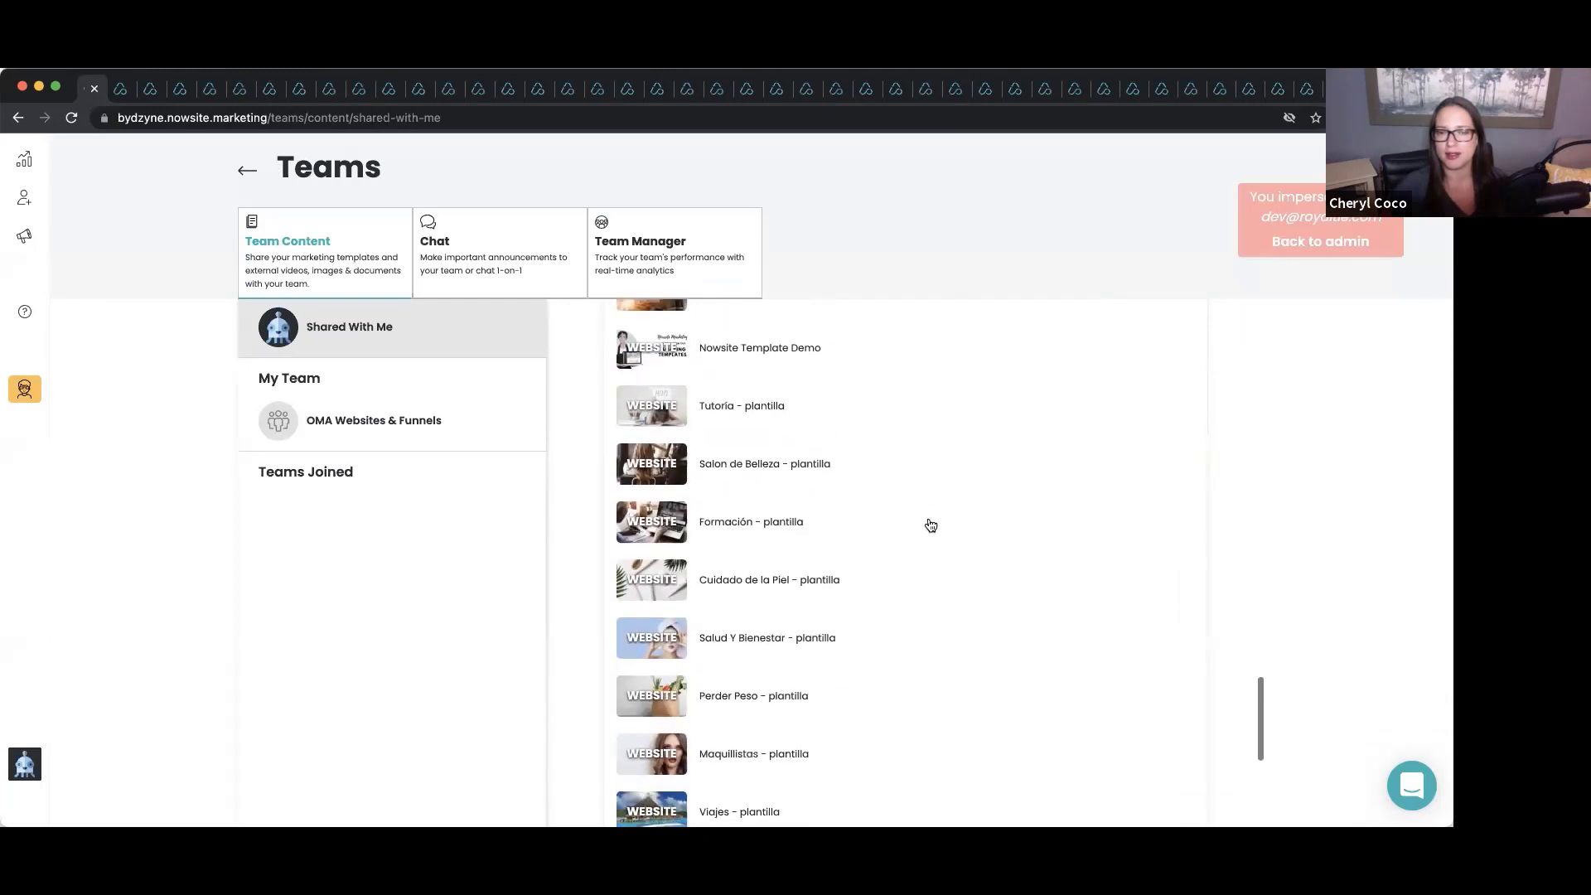
scroll(931, 526, "down", 8)
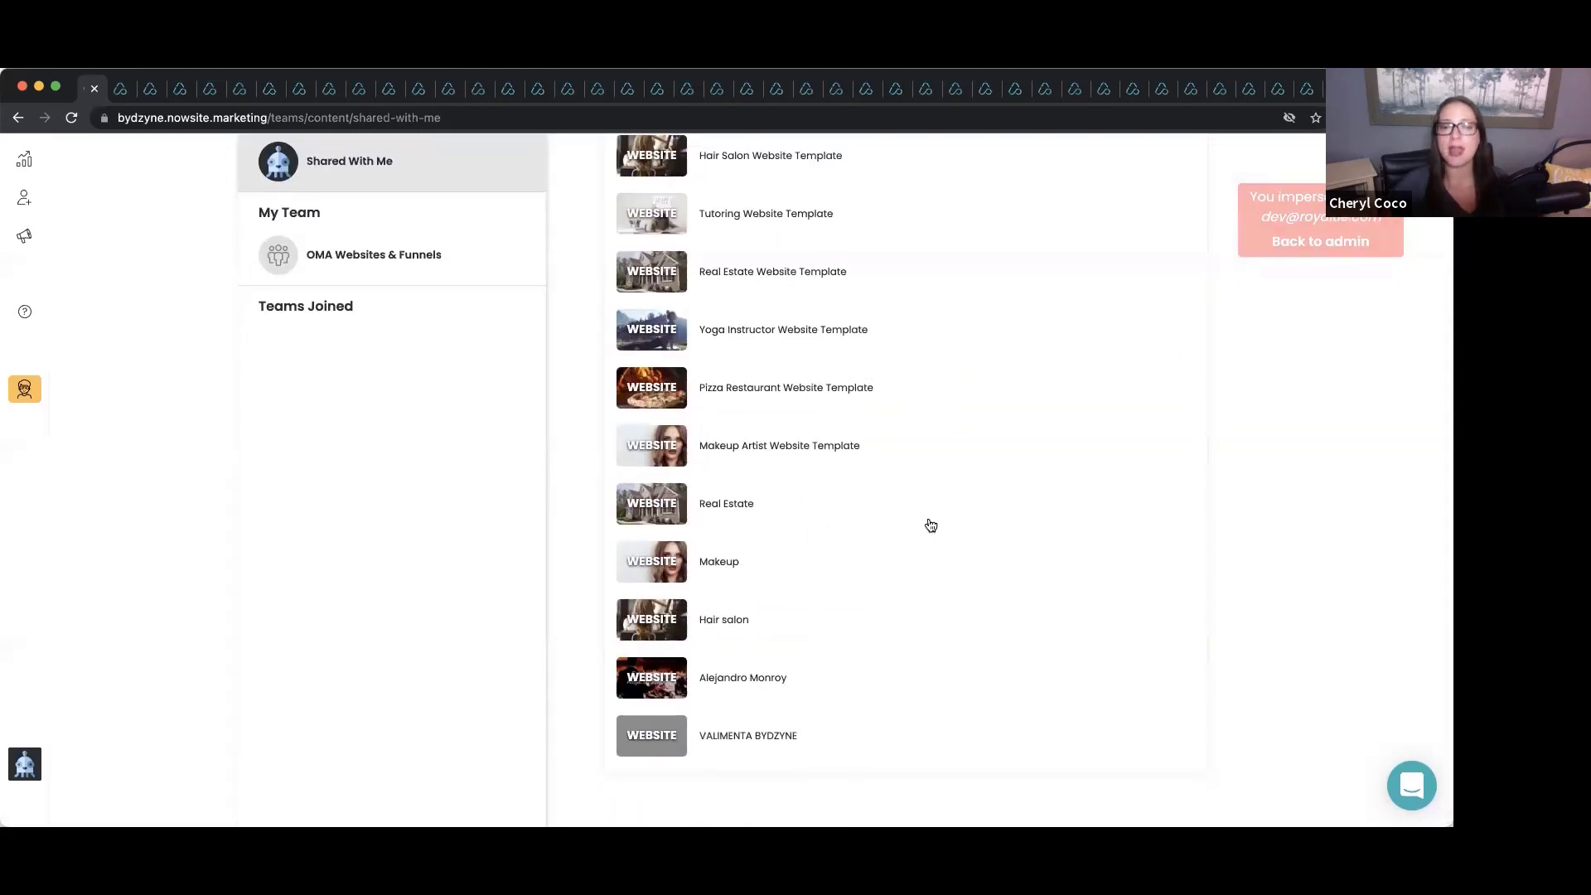
scroll(930, 526, "up", 20)
scroll(931, 525, "up", 15)
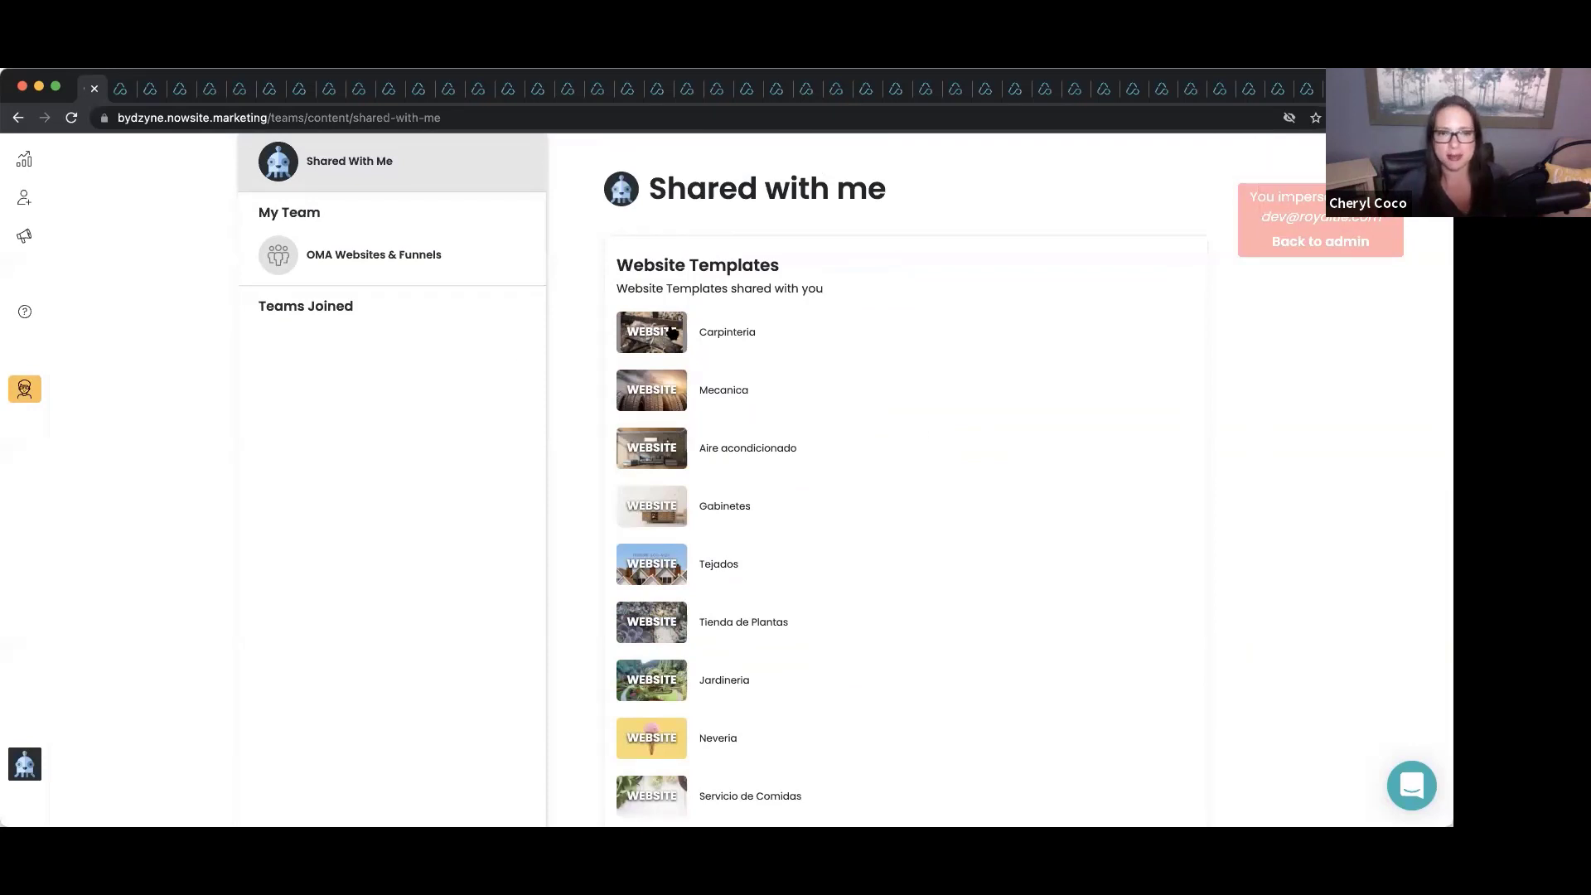
Preview and close the Carpinteria template's details, then go to the marketing Websites list.
left_click(671, 332)
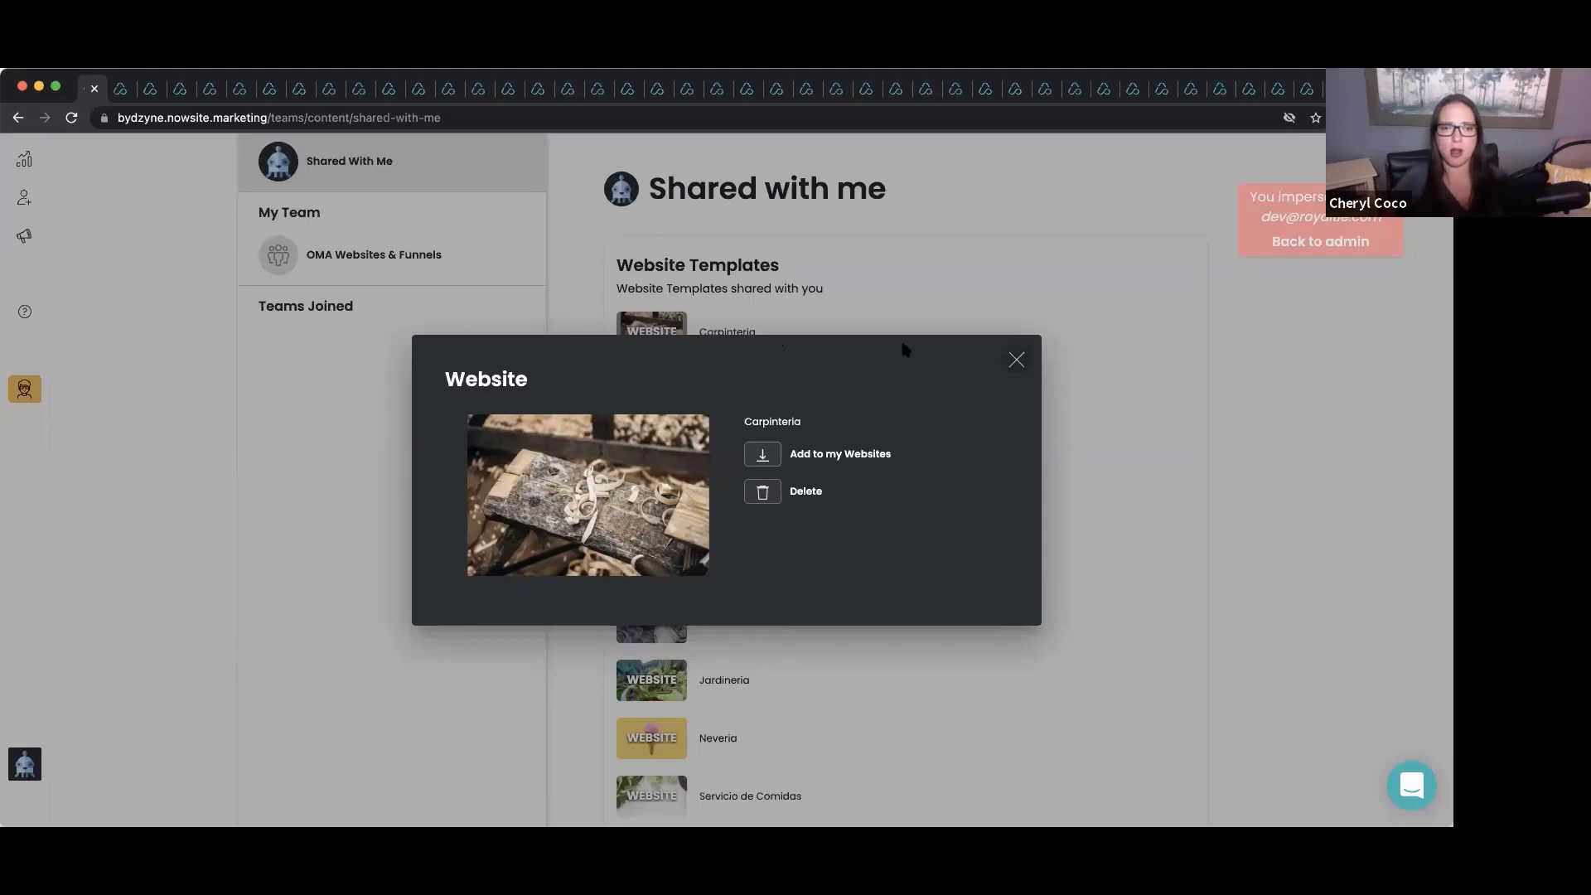
left_click(1014, 361)
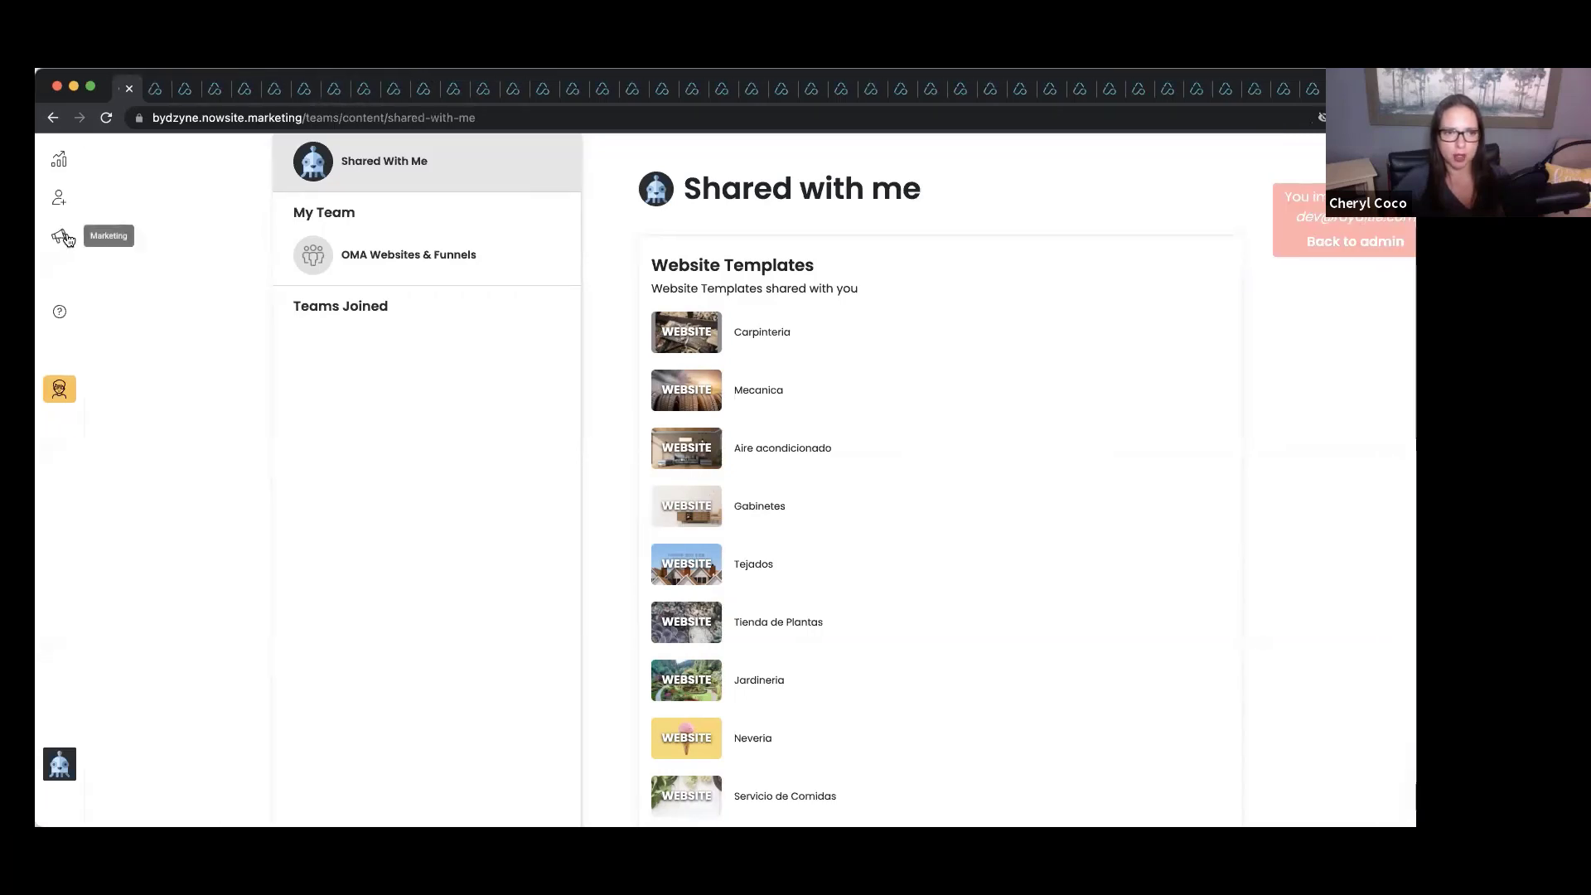
left_click(24, 235)
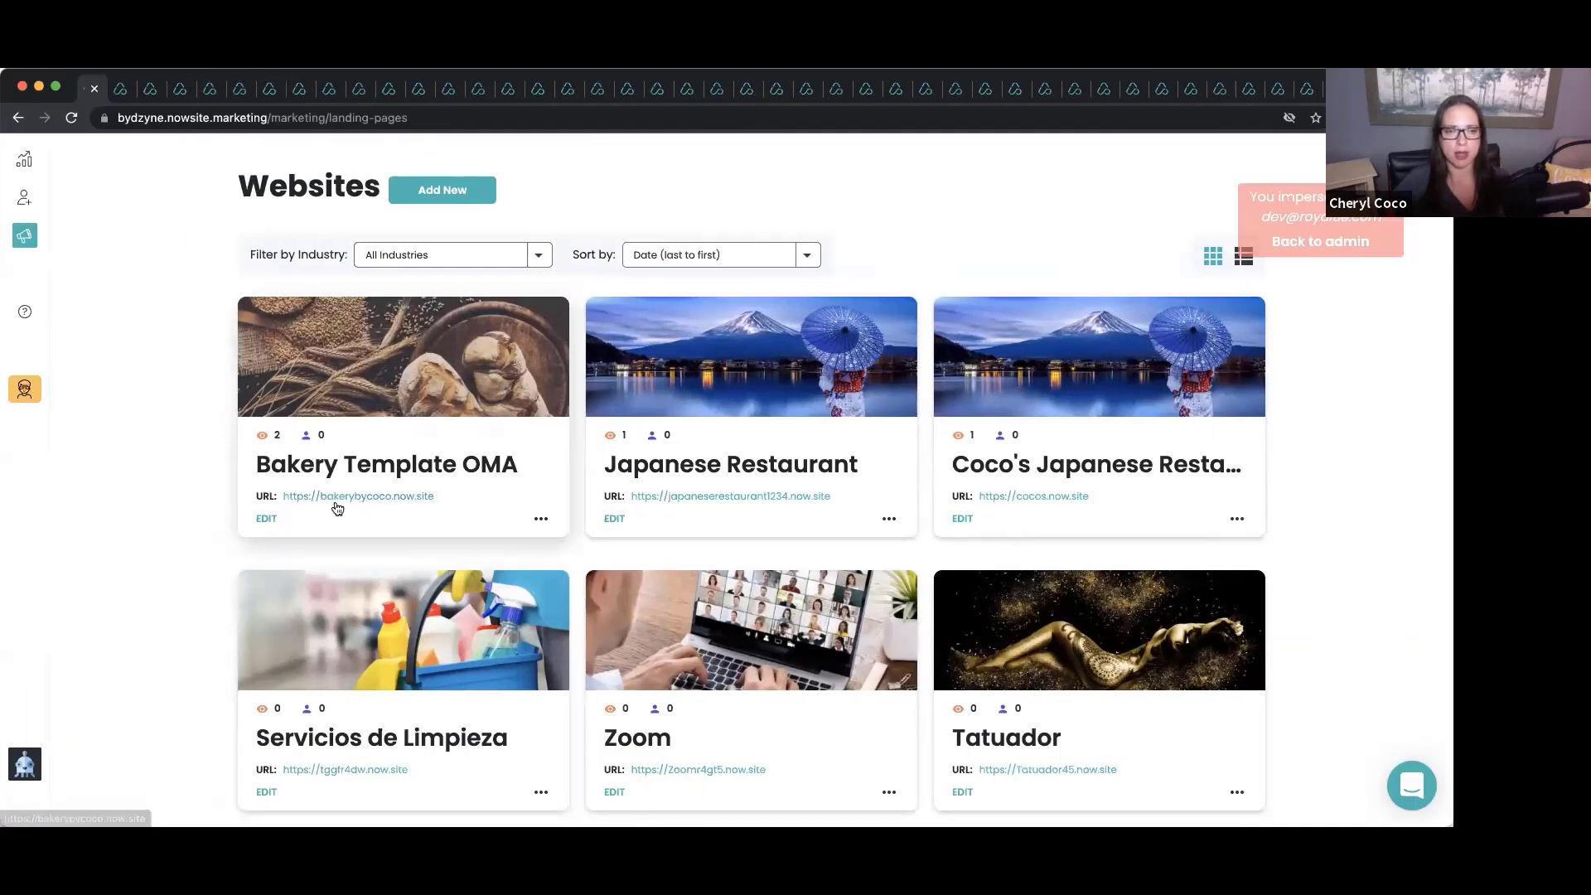
Edit the Bakery site and replace its meta data title with 'Bakery By Coco'.
left_click(265, 518)
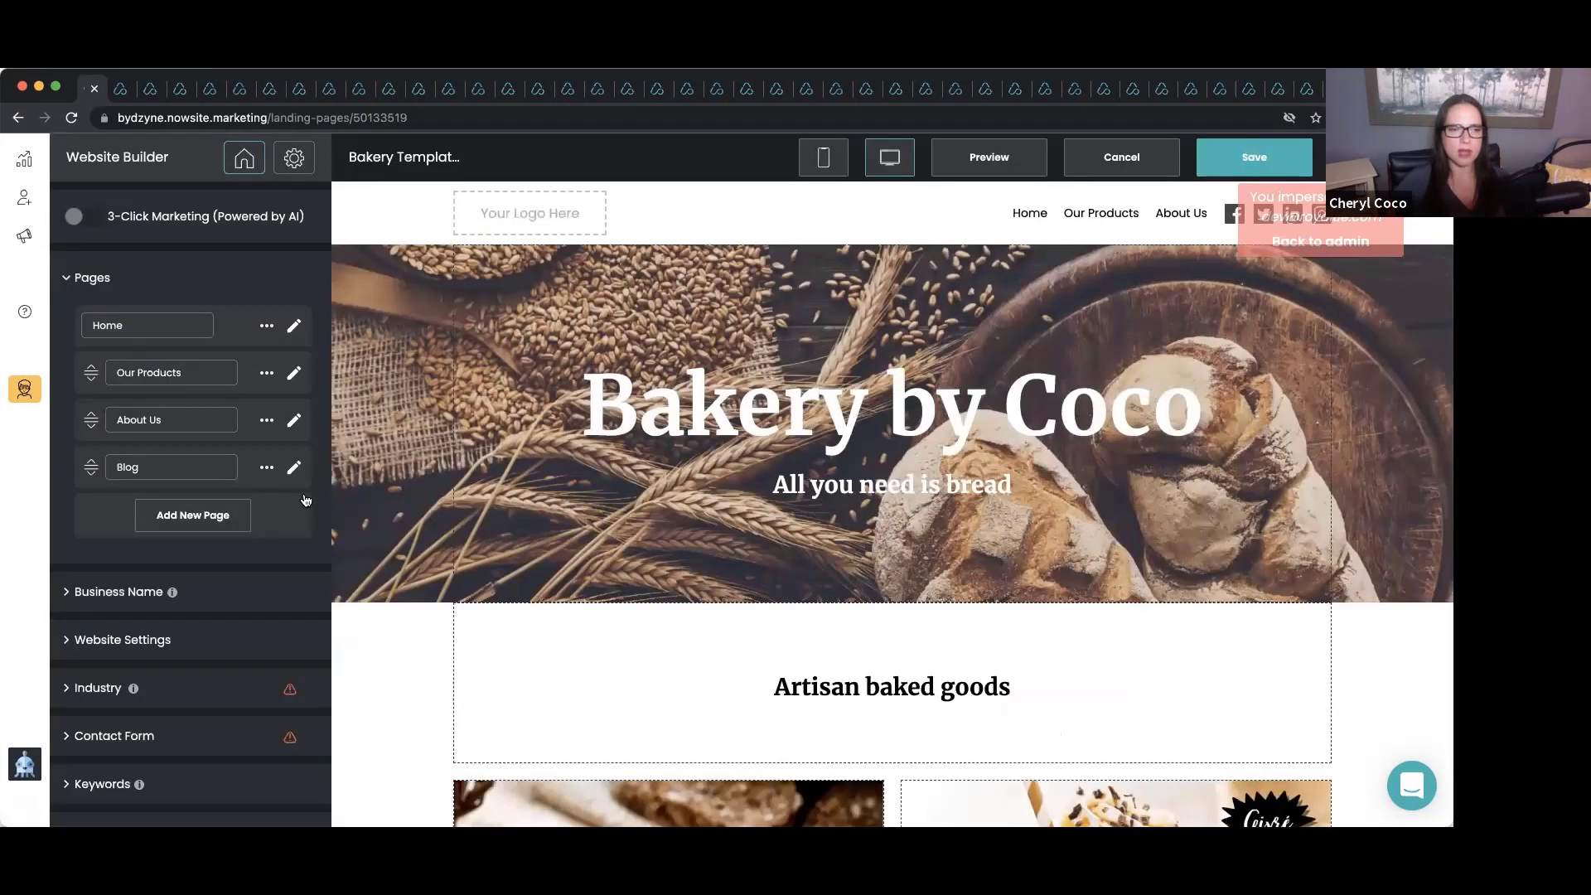
scroll(213, 647, "down", 1)
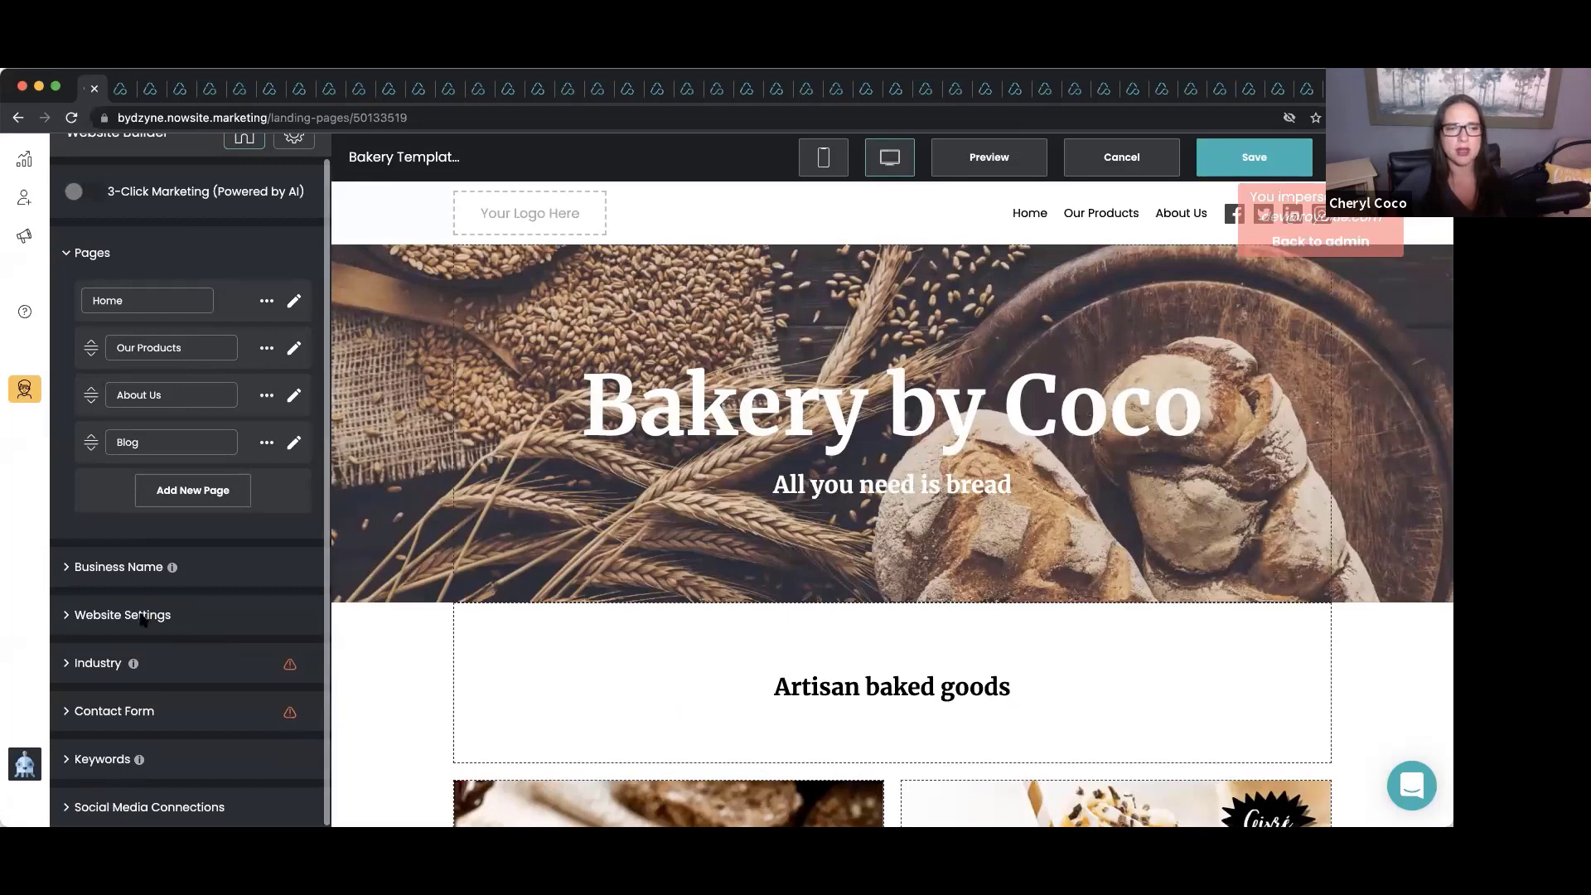
left_click(142, 616)
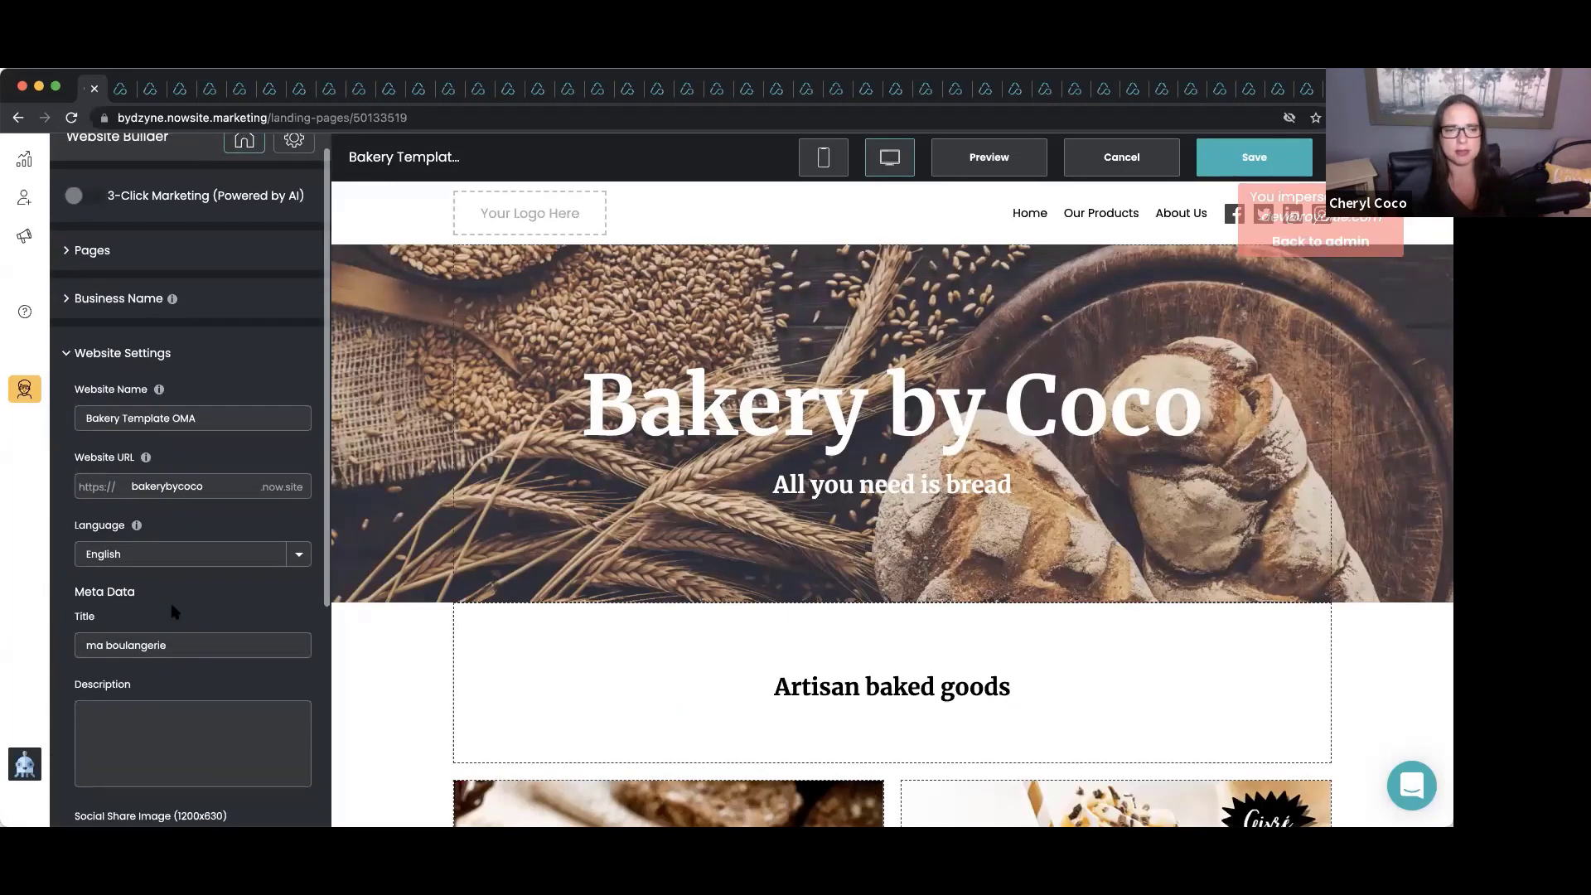
left_click(143, 640)
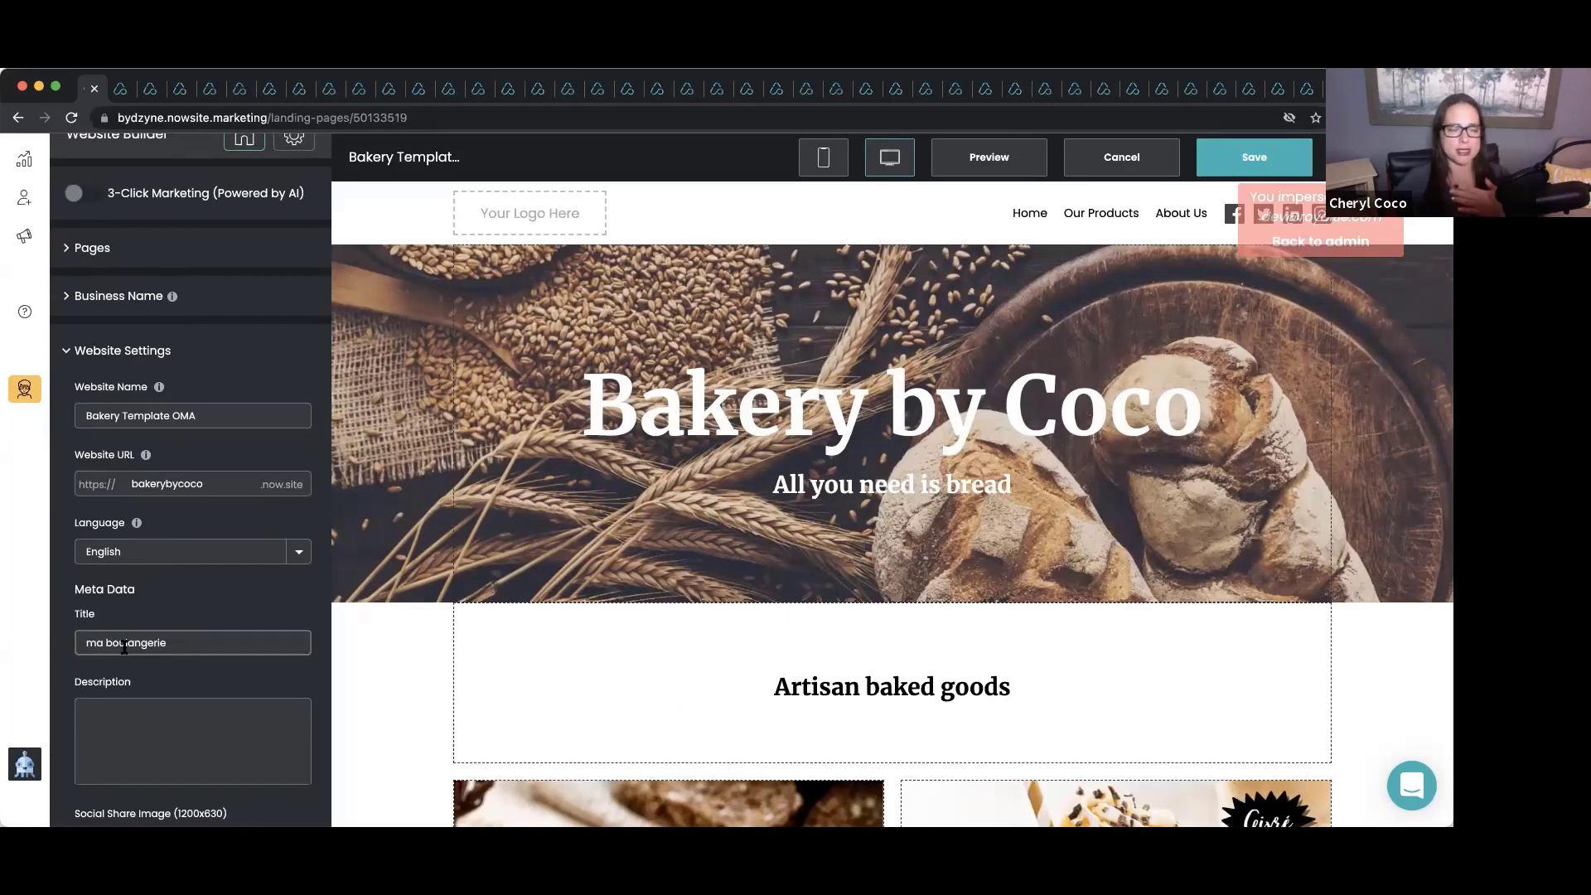
triple_click(177, 643)
type("Baker")
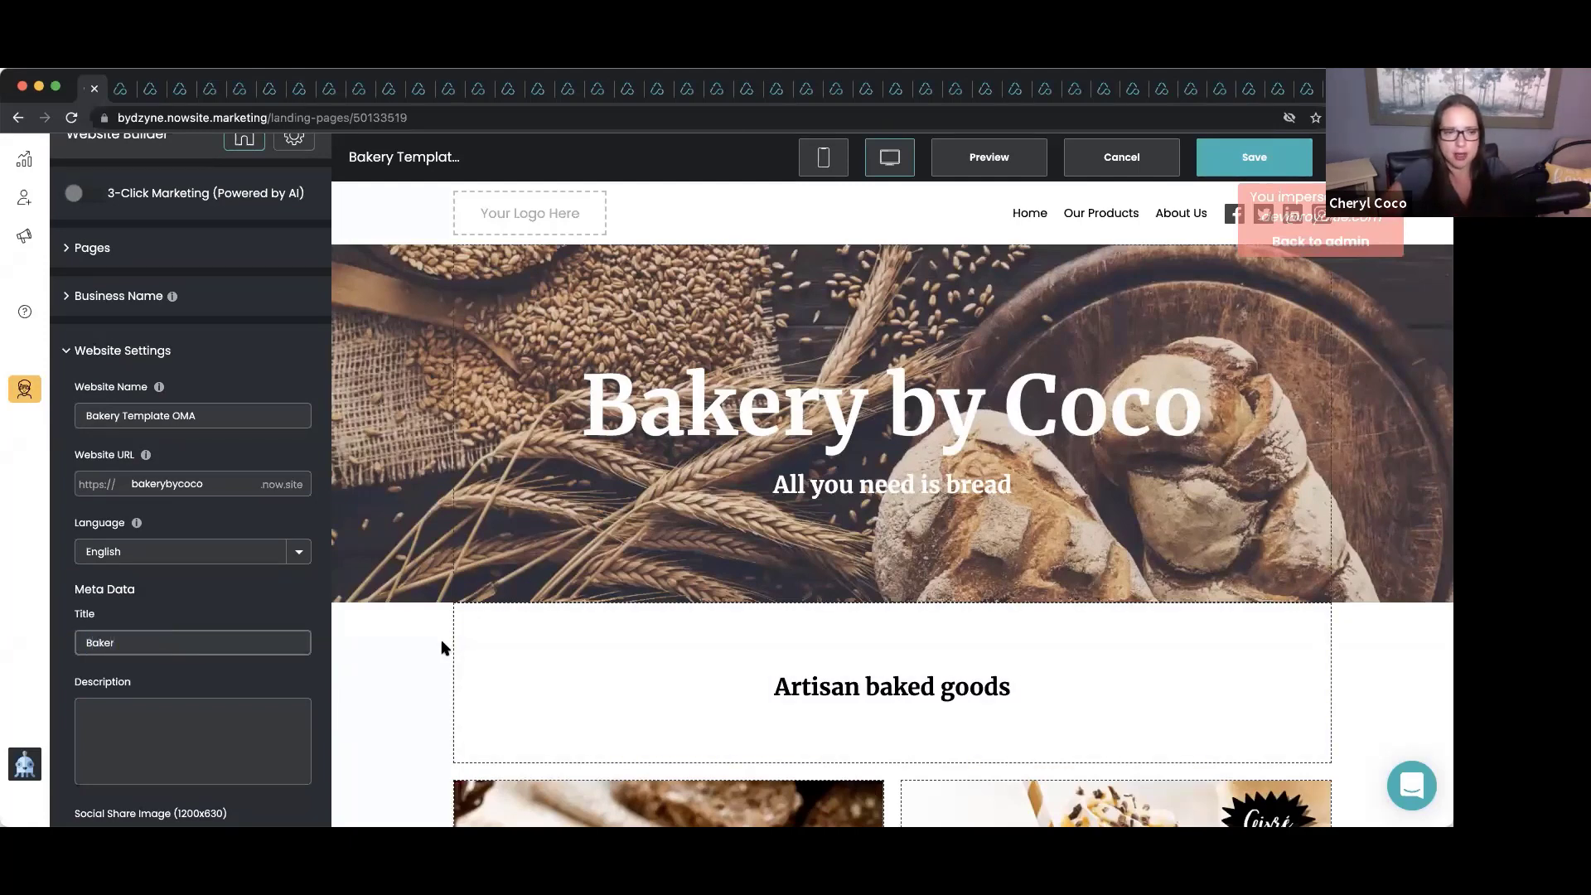
type("y By Coco")
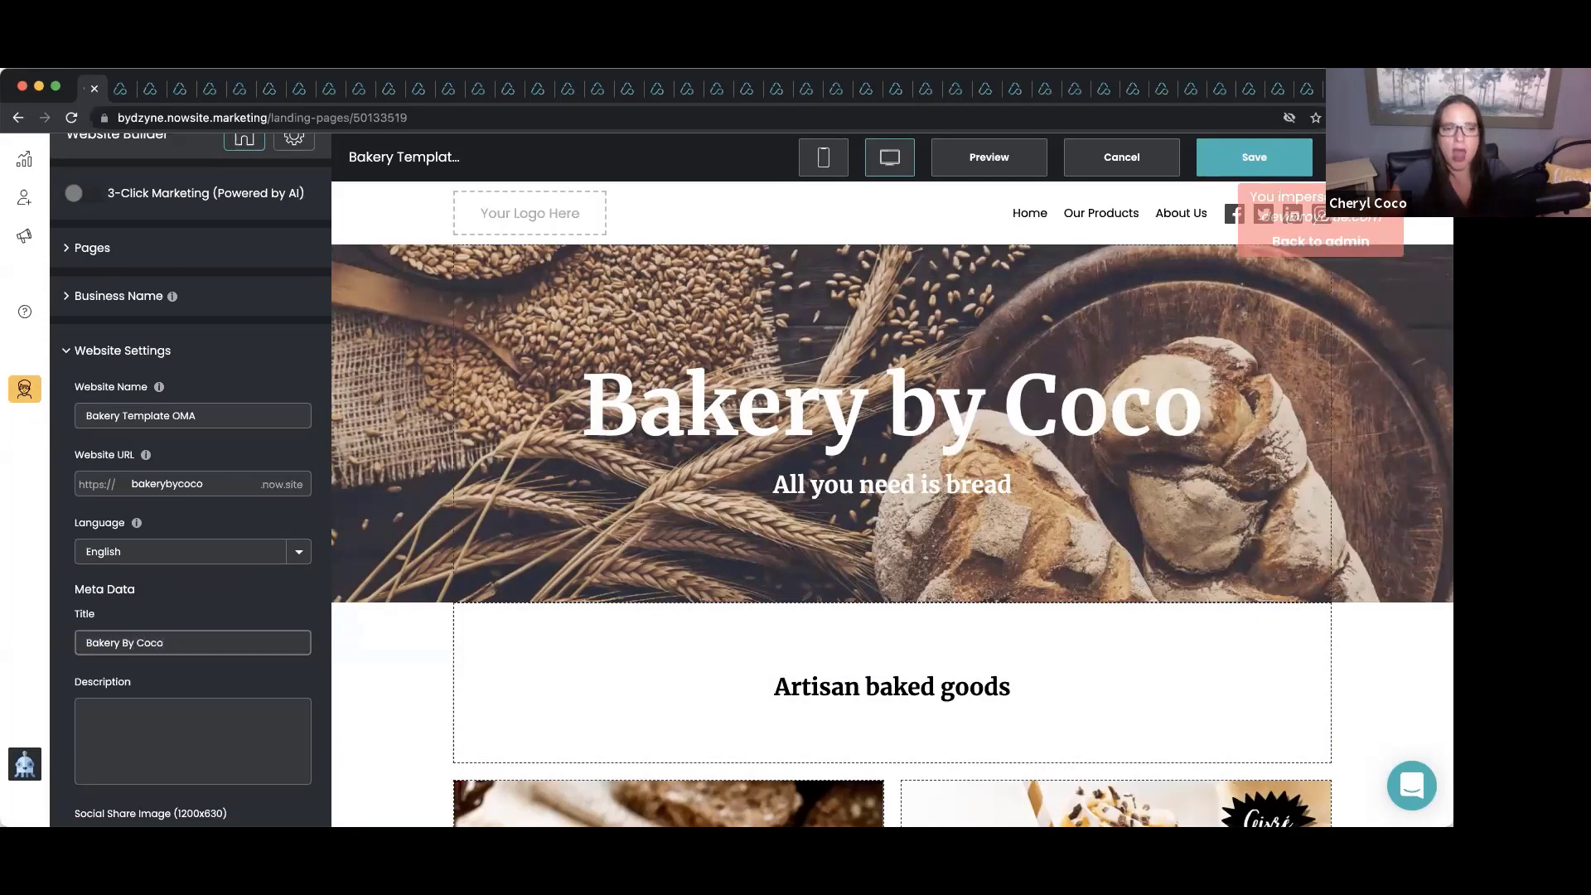
Enter the meta description 'Family owned and operated. 1938'.
scroll(179, 668, "down", 1)
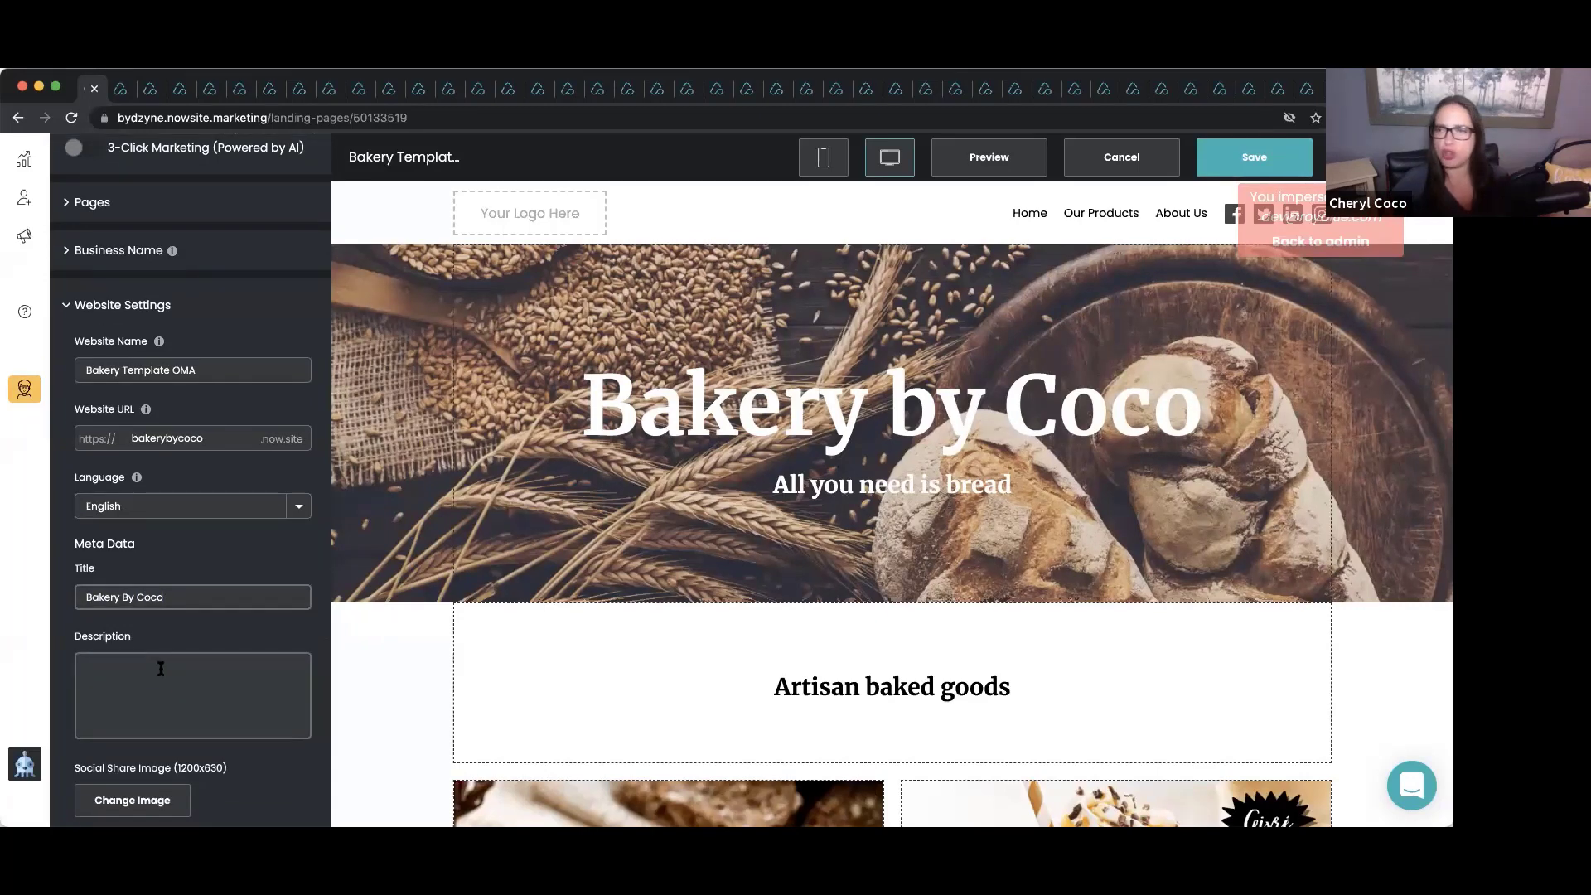
left_click(160, 669)
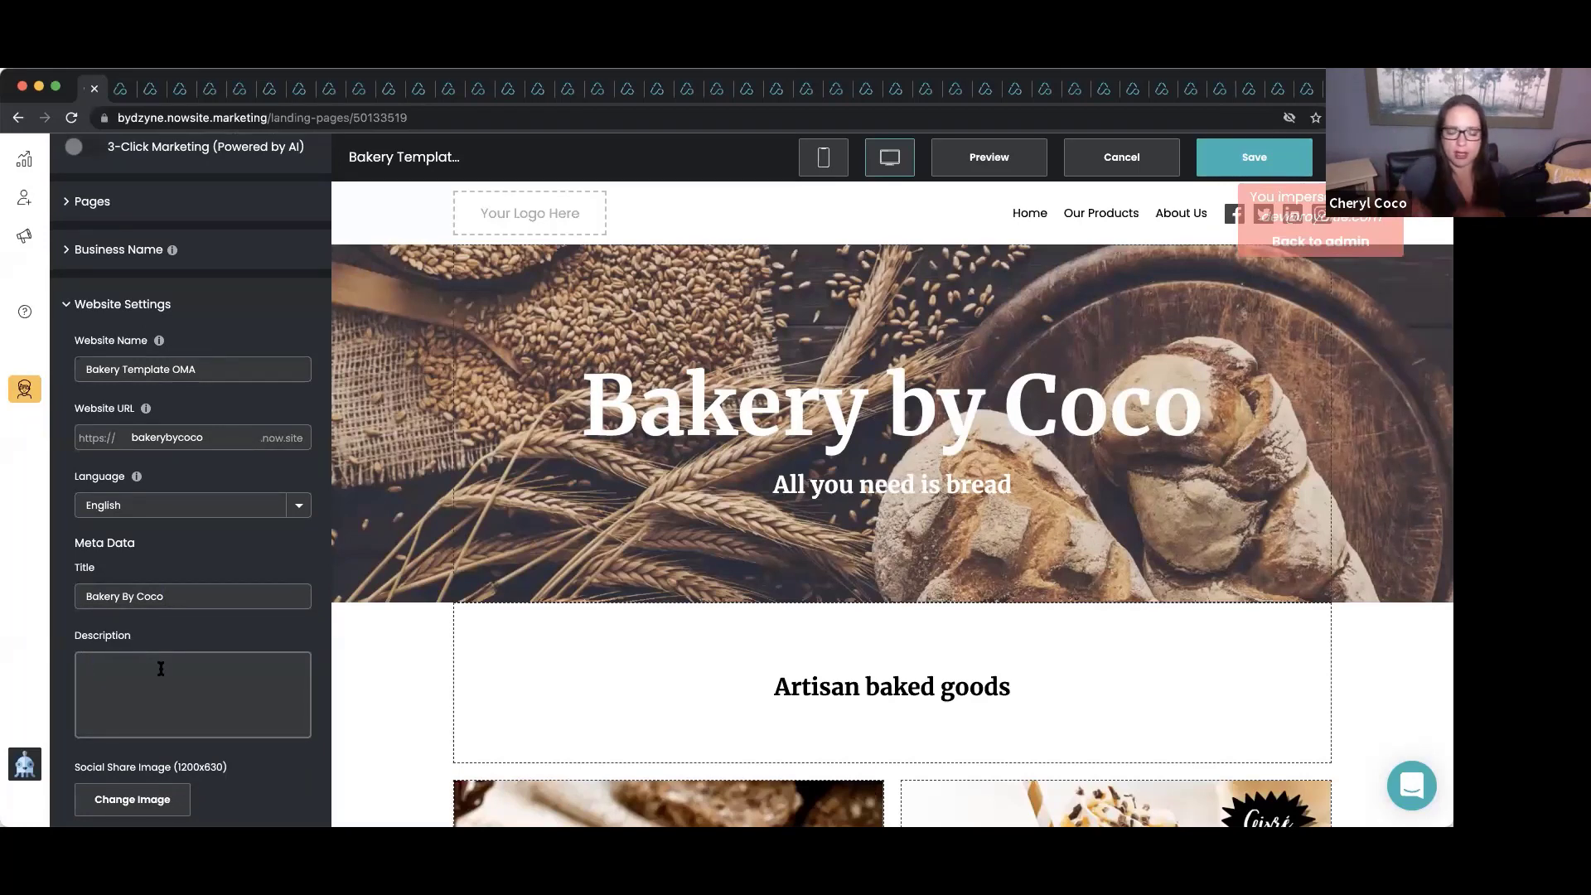
type("Family o")
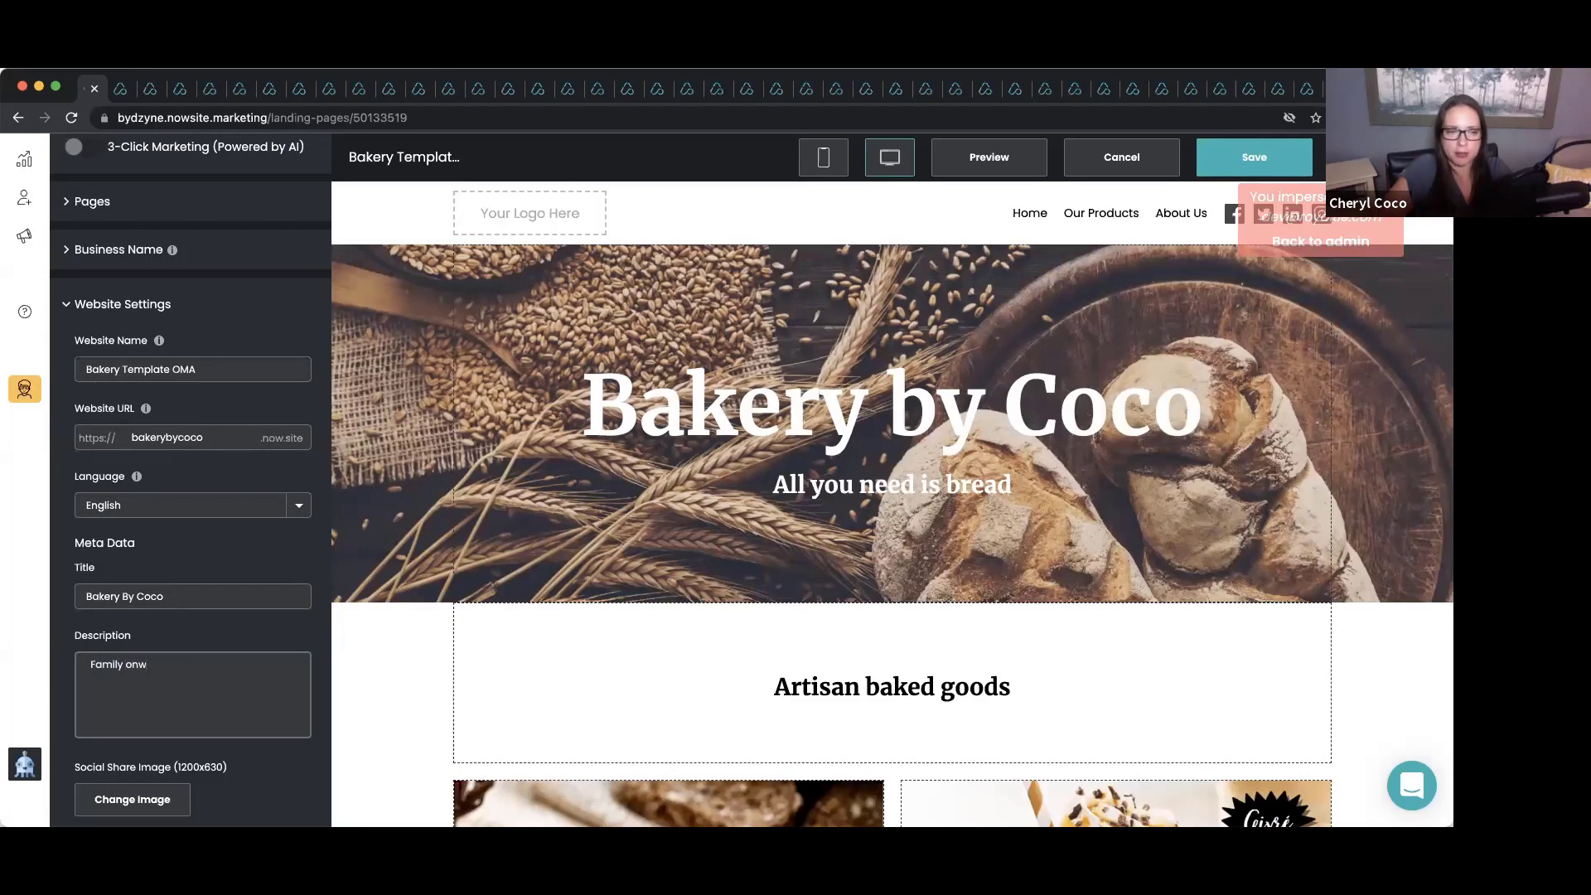
type("wned and oper")
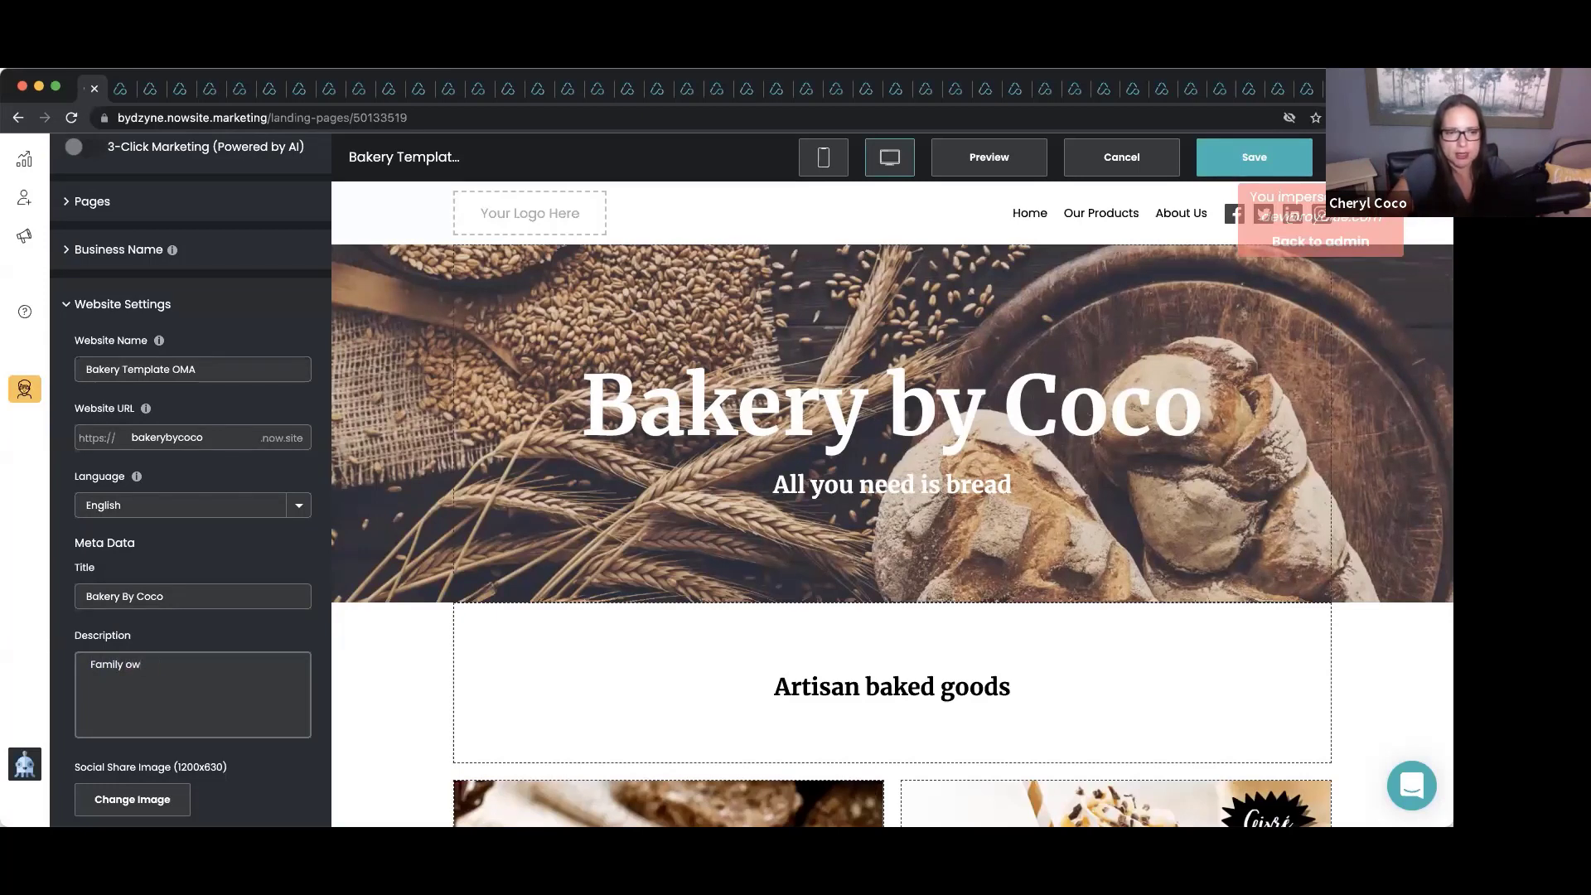
type("ated. 19")
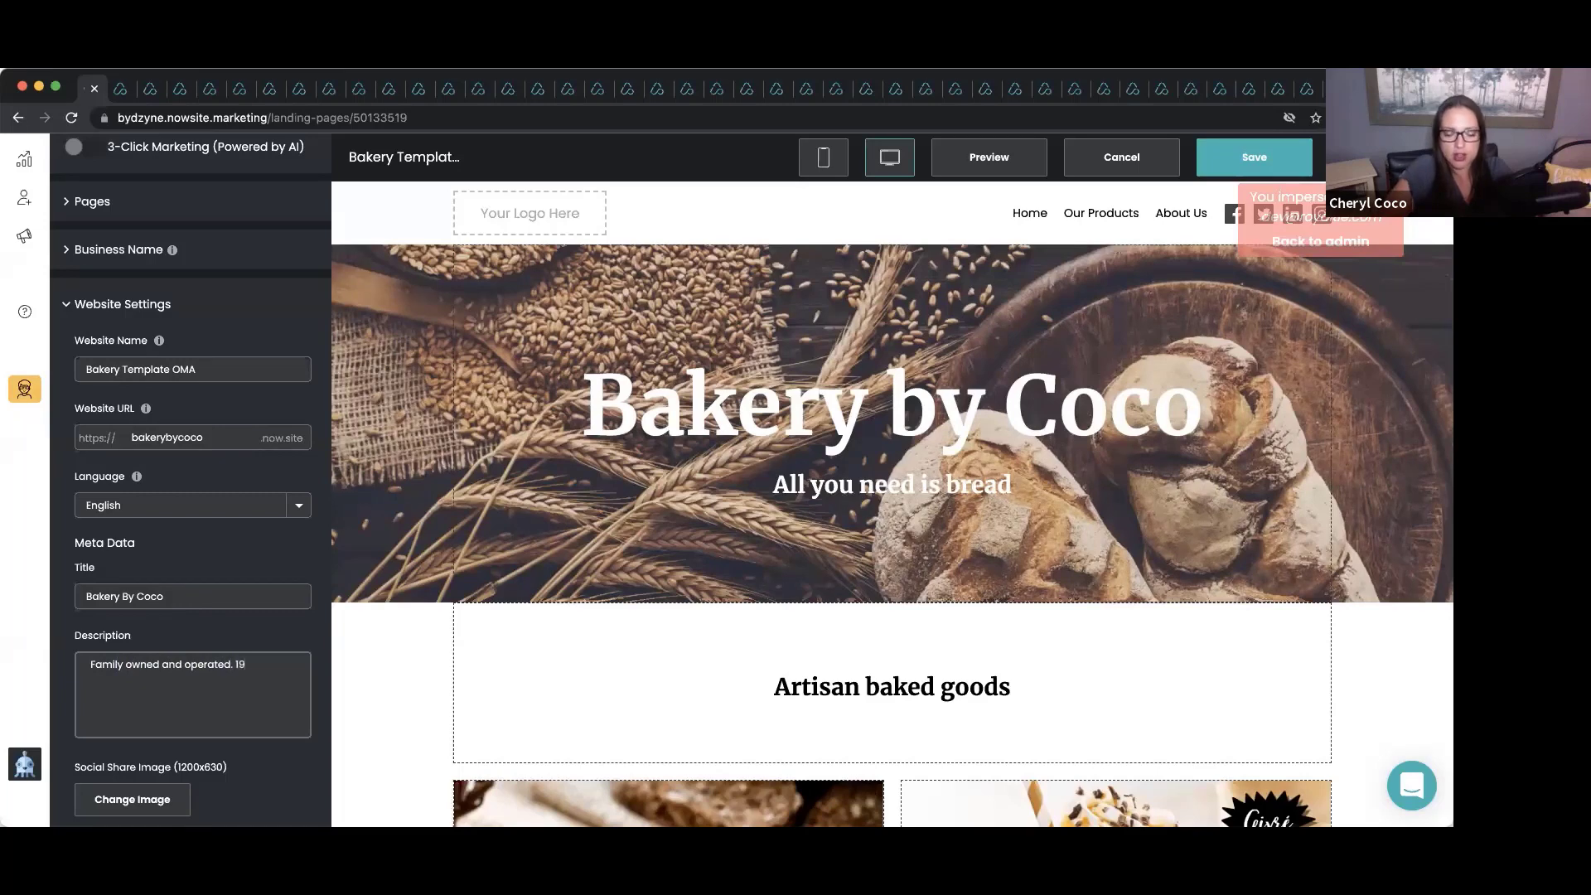
type("38")
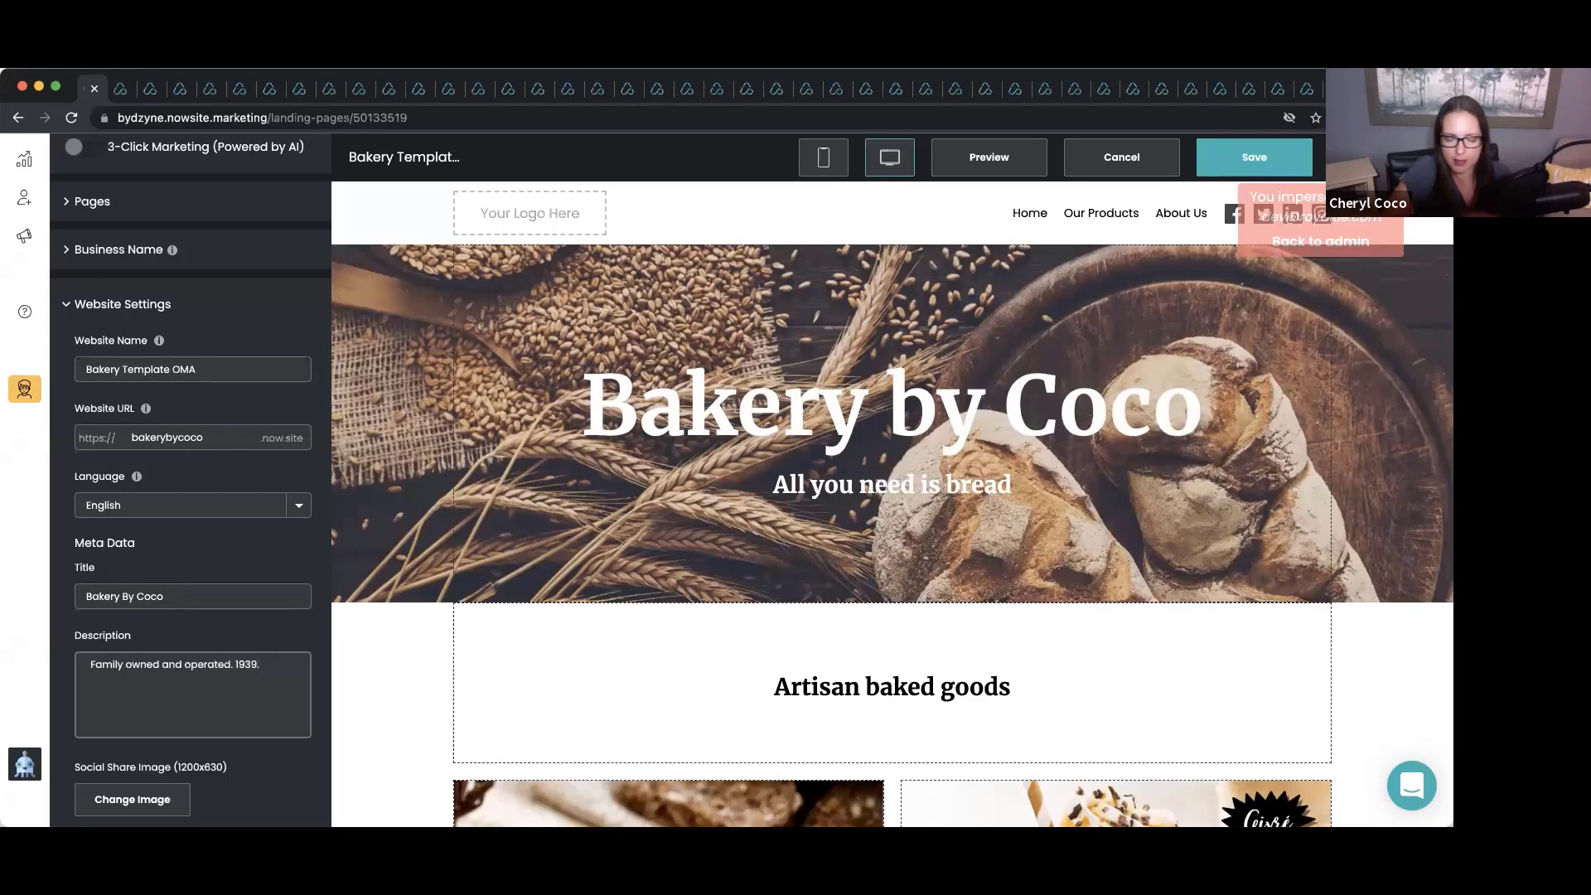
scroll(155, 632, "down", 4)
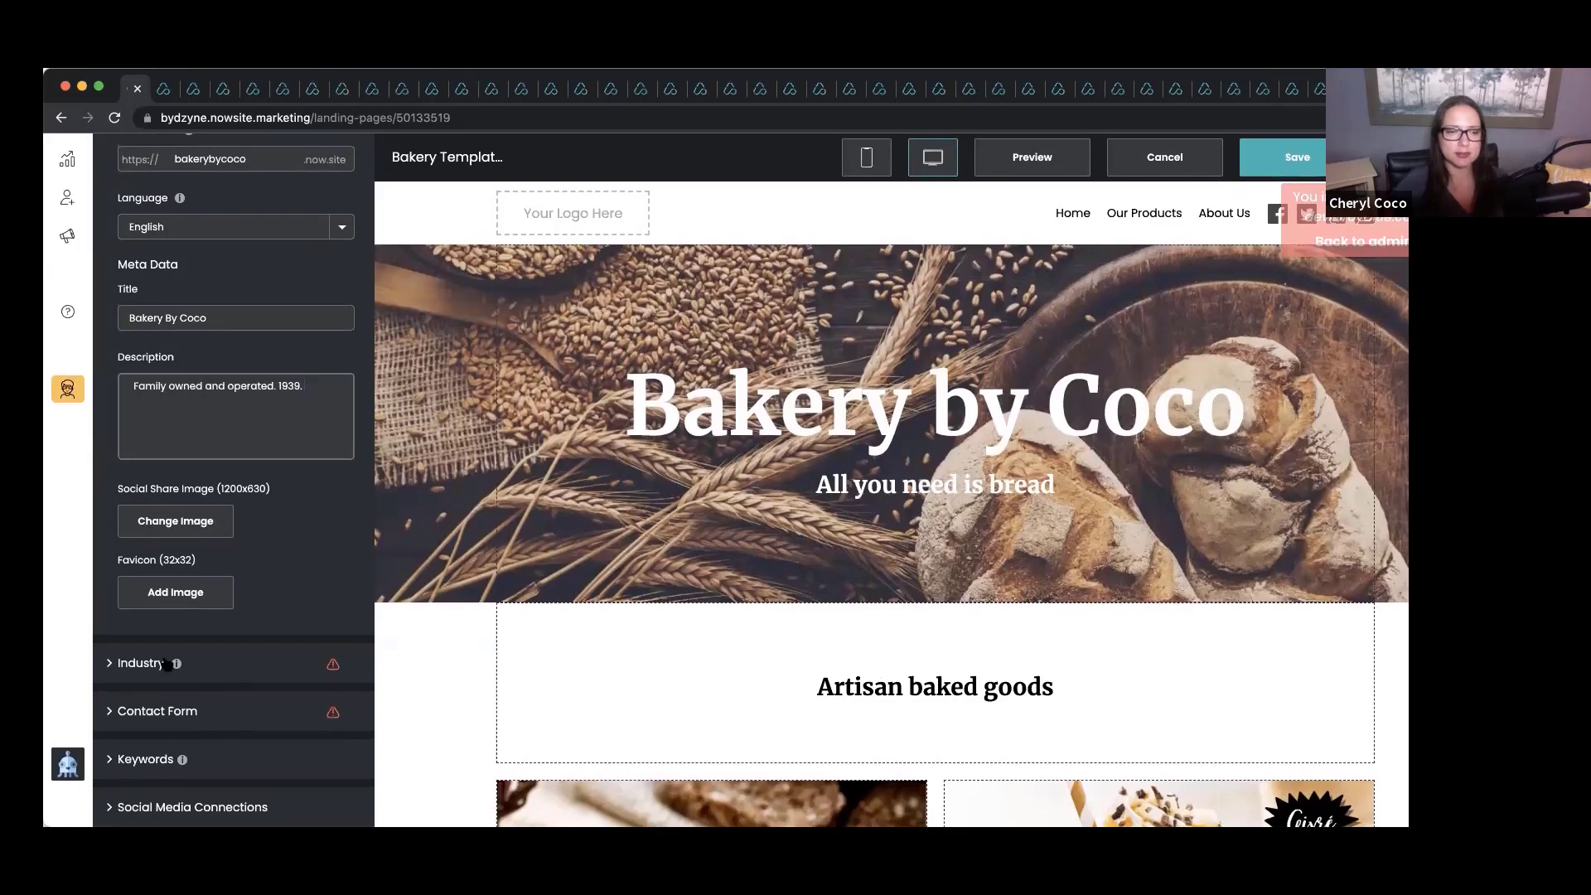
In the Keywords settings, add Bakery and Philadelphia as keyword tags.
left_click(154, 760)
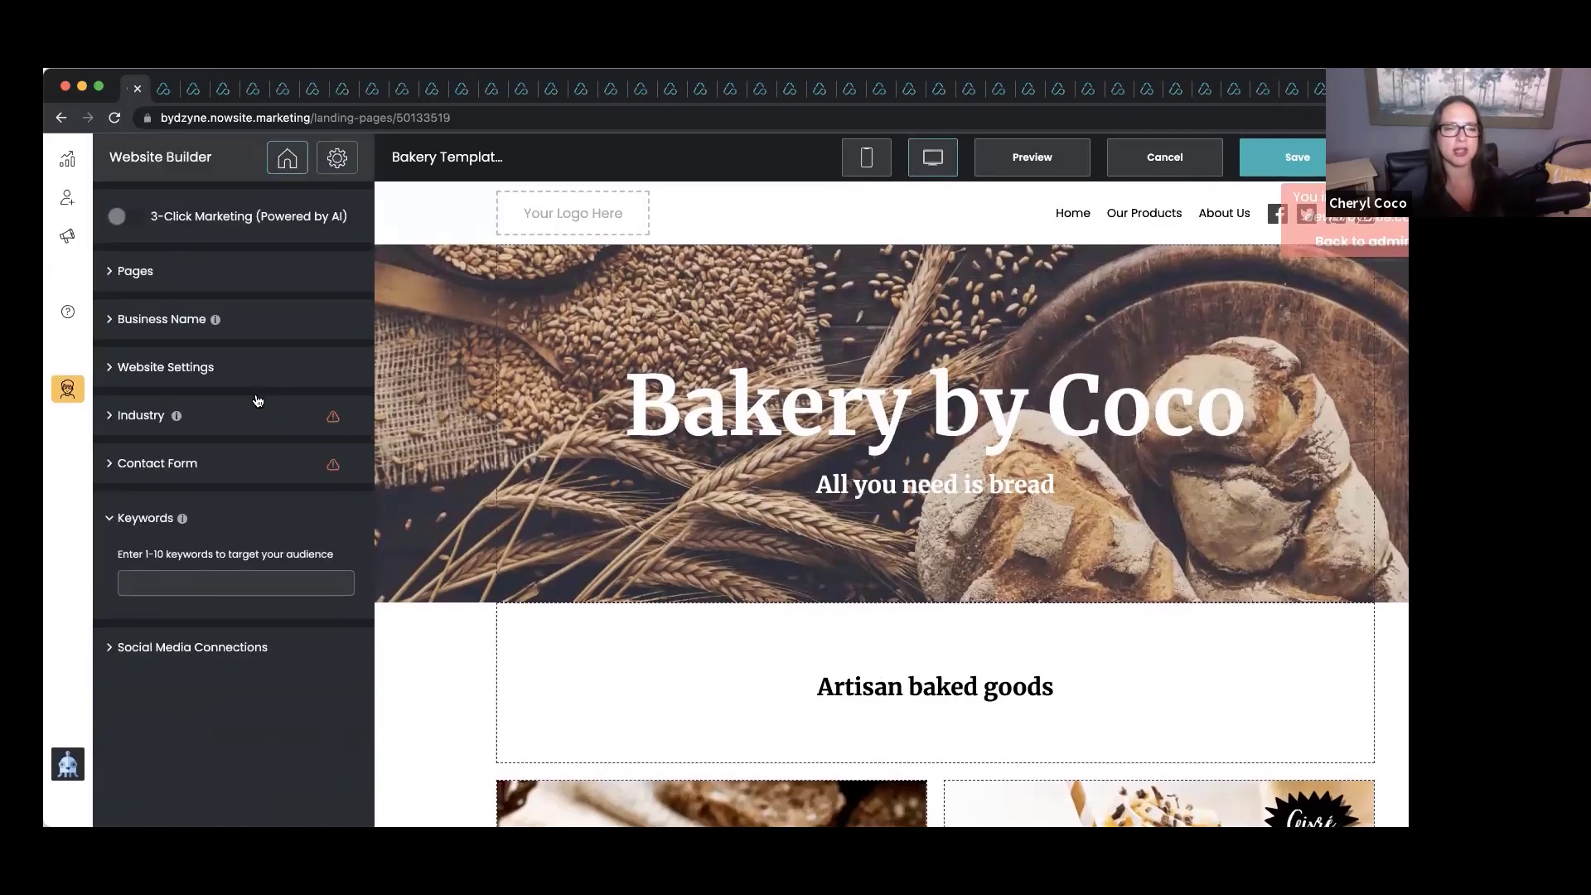
left_click(184, 580)
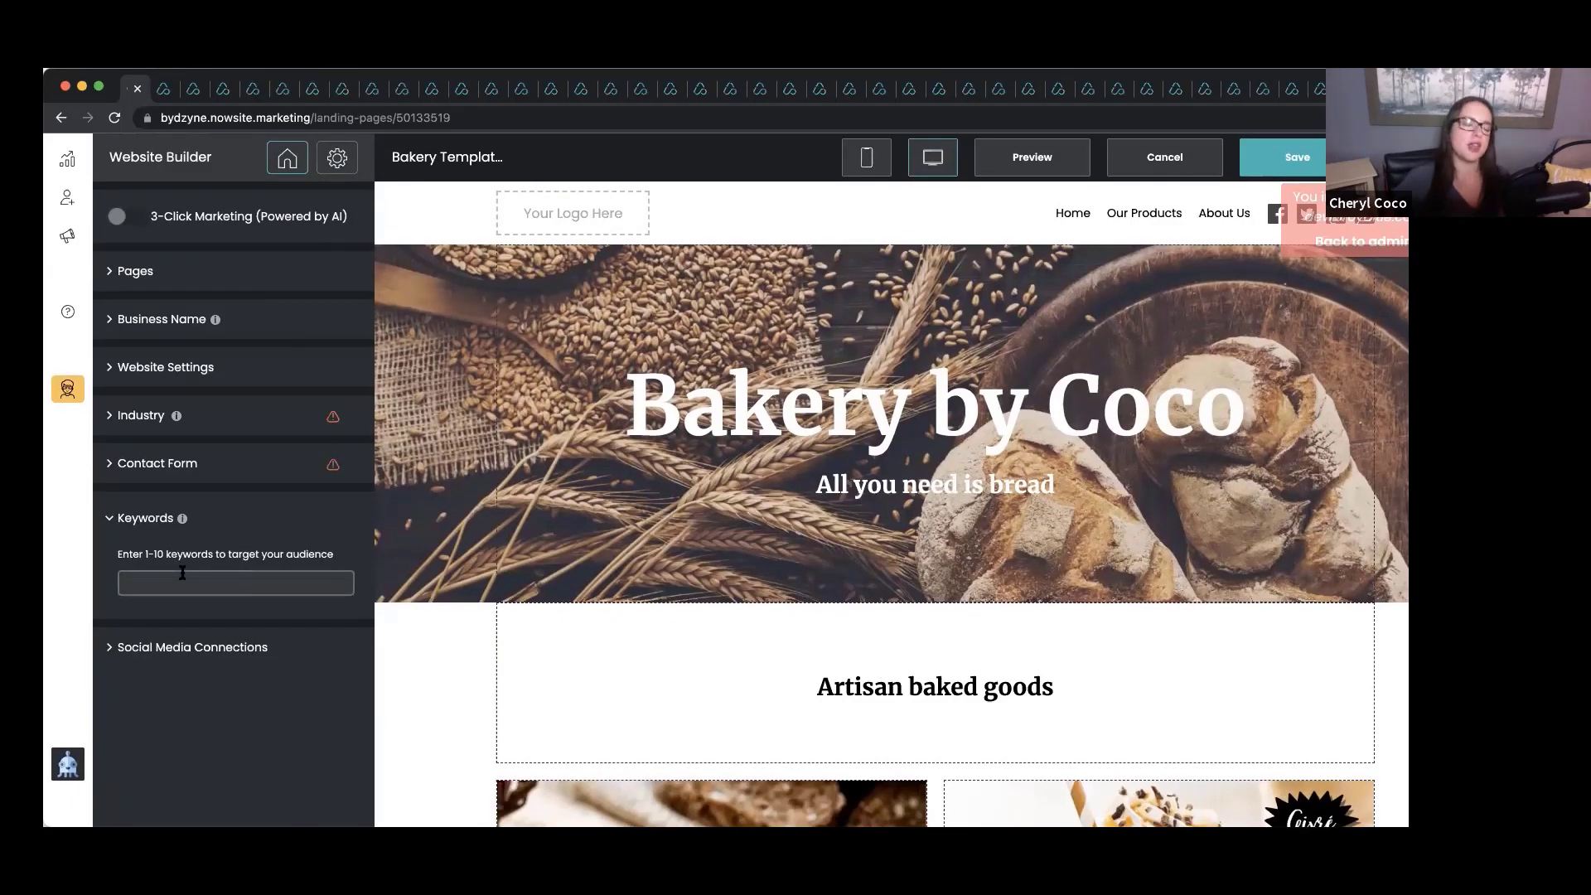
type("Baker")
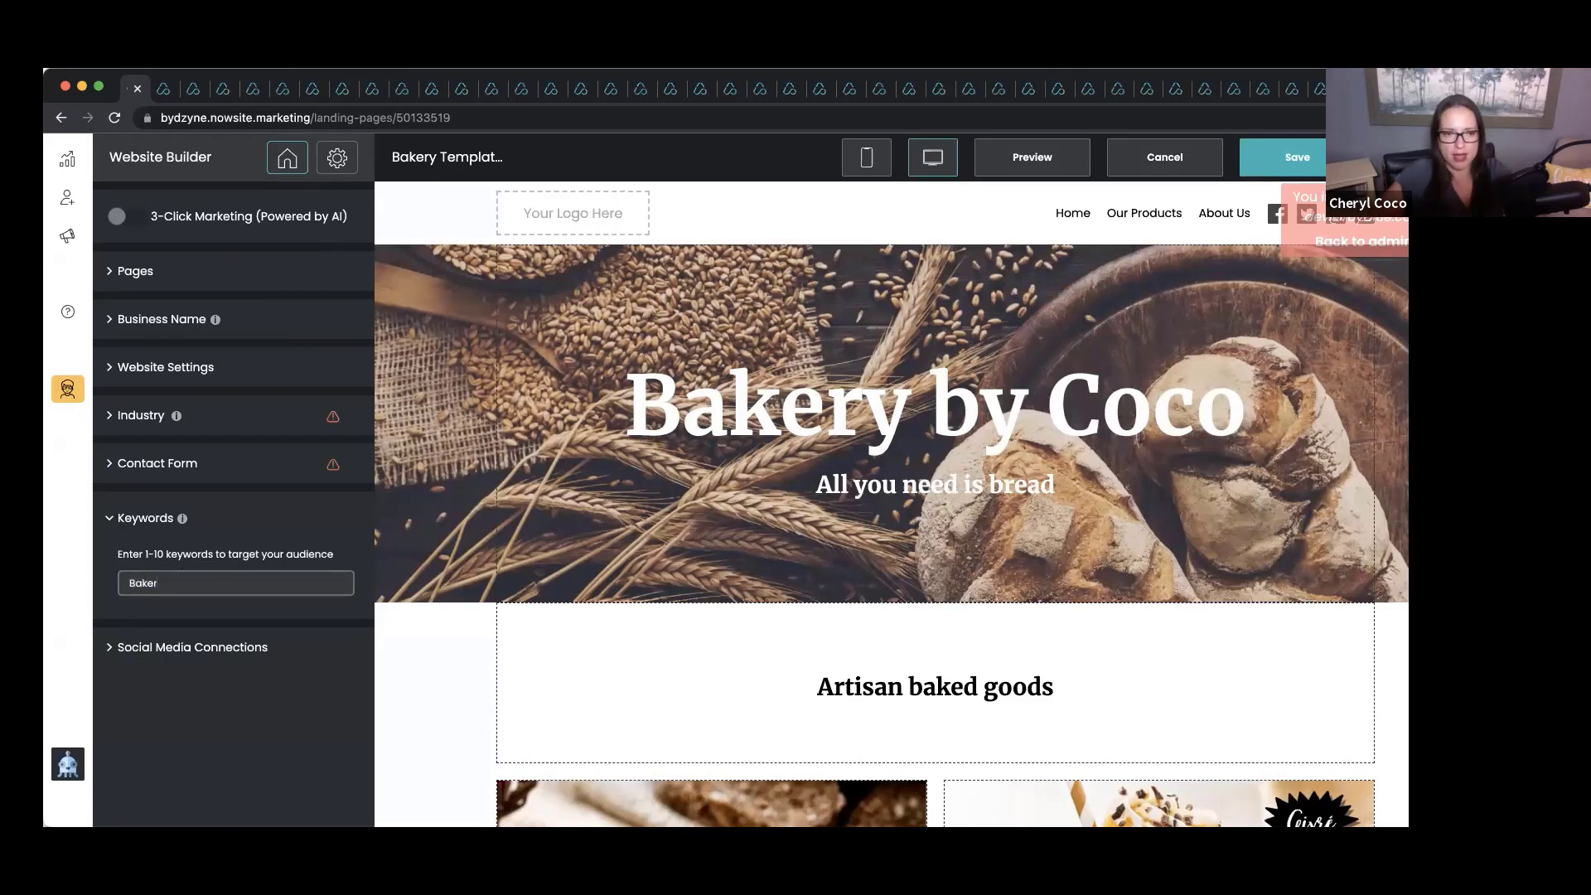
type("y")
key("Return")
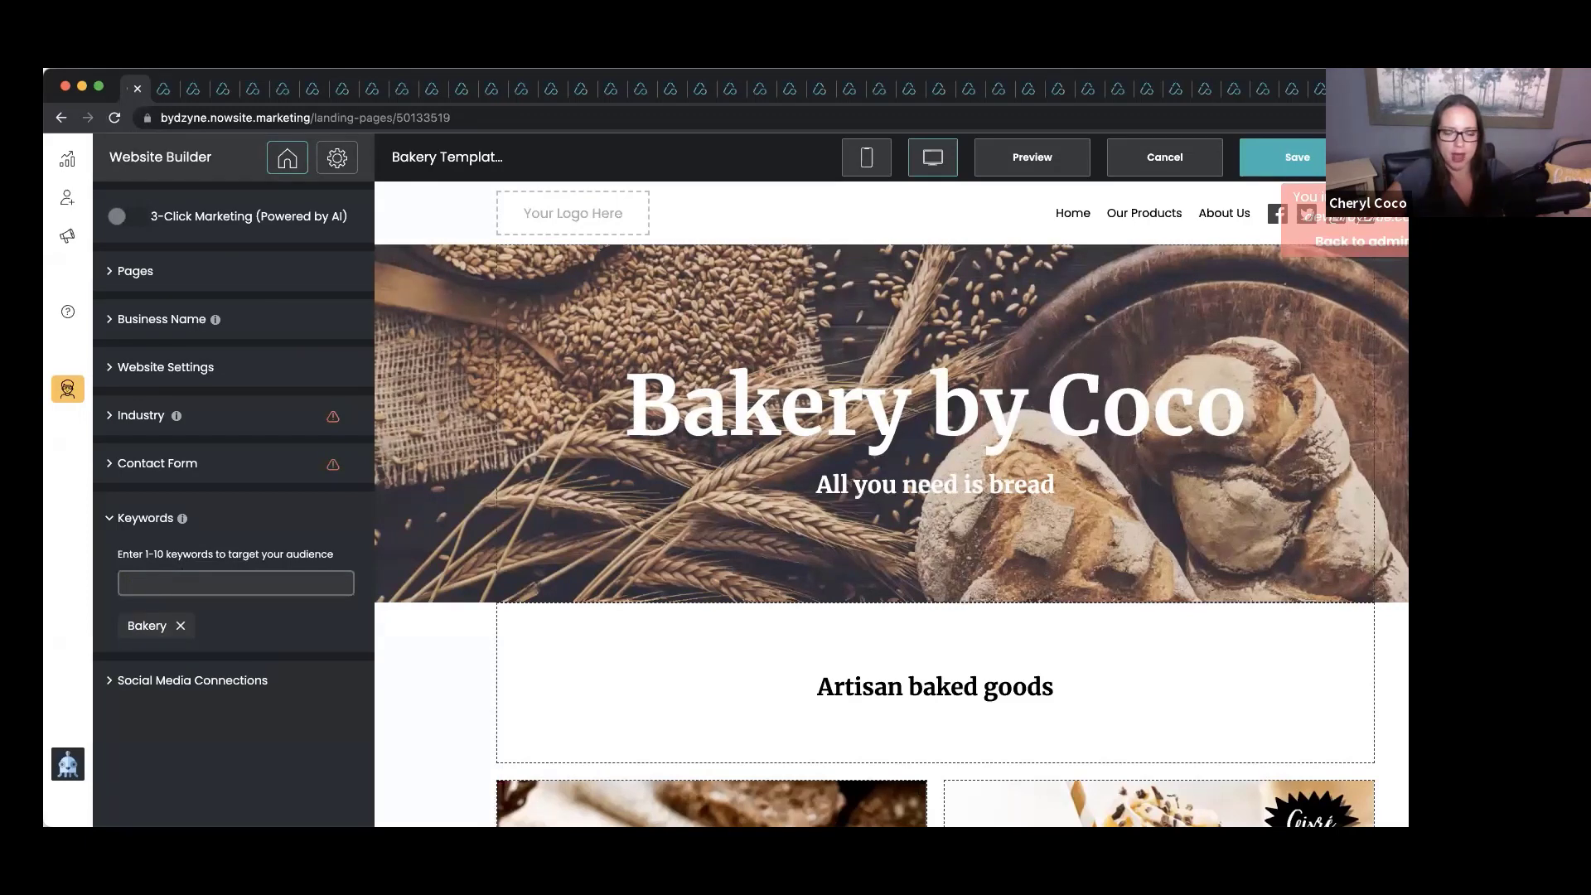
type("Phild")
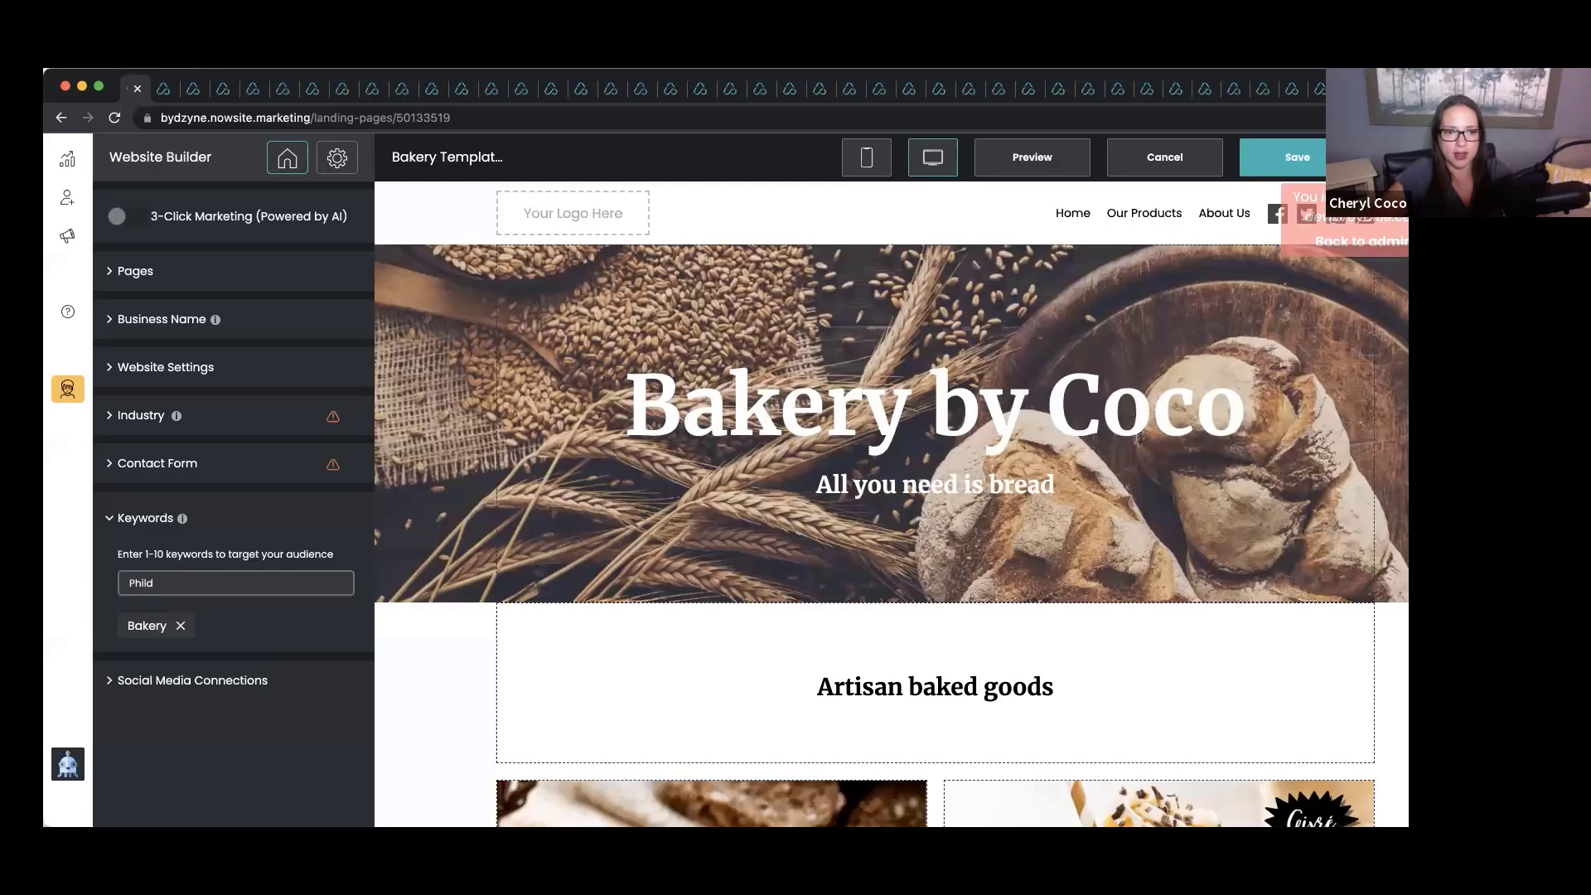
type("aelphia")
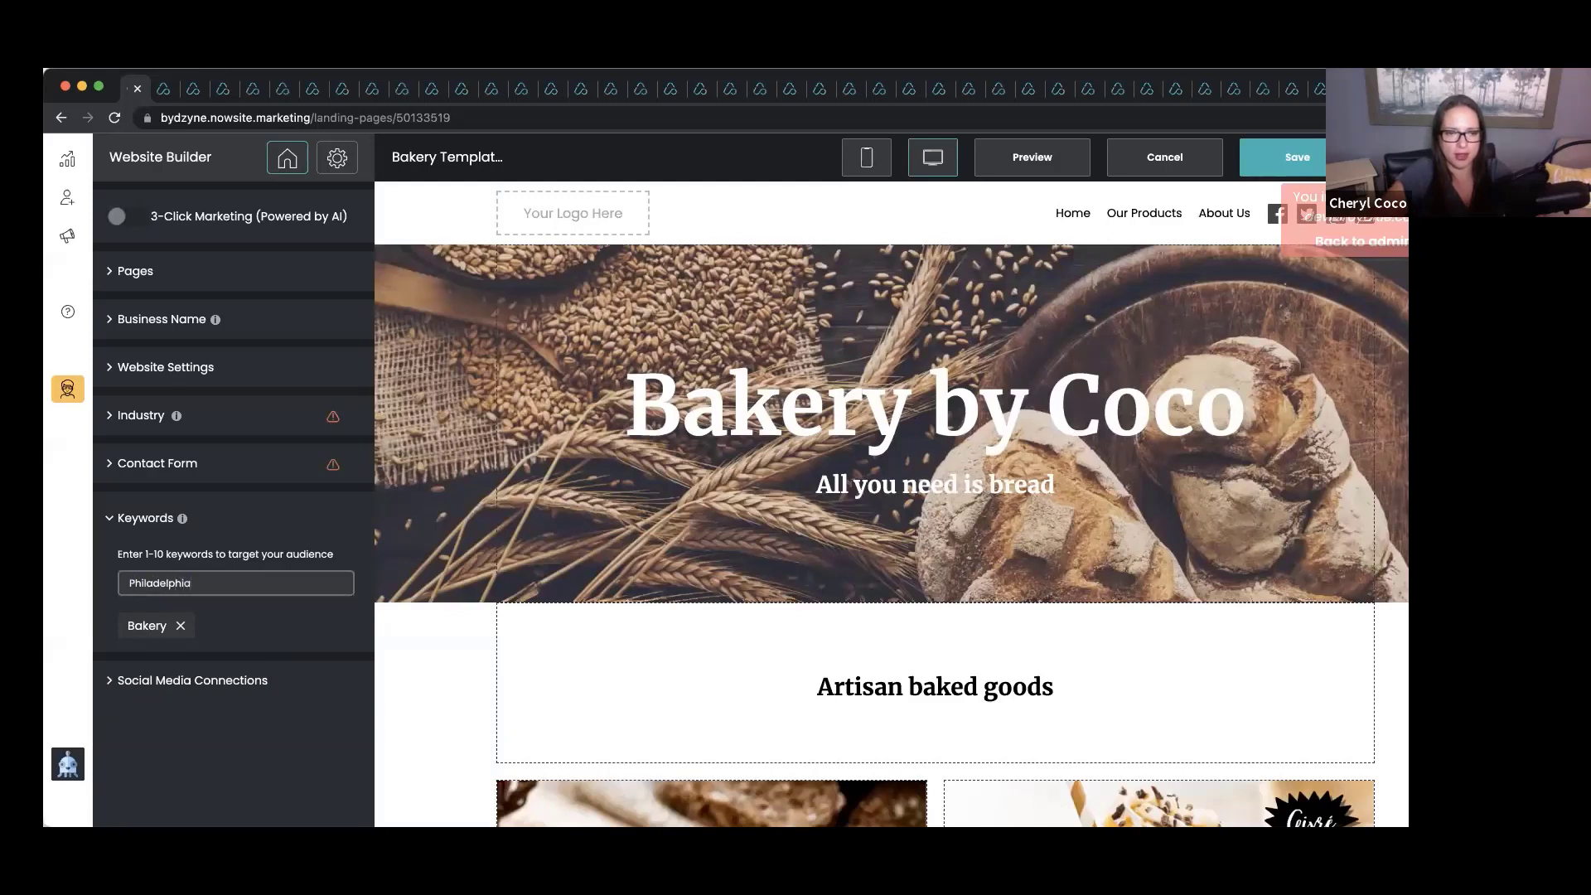
key("Return")
Add the keywords Breads, Baked goods, iced coffee and coffee shop.
type("Br")
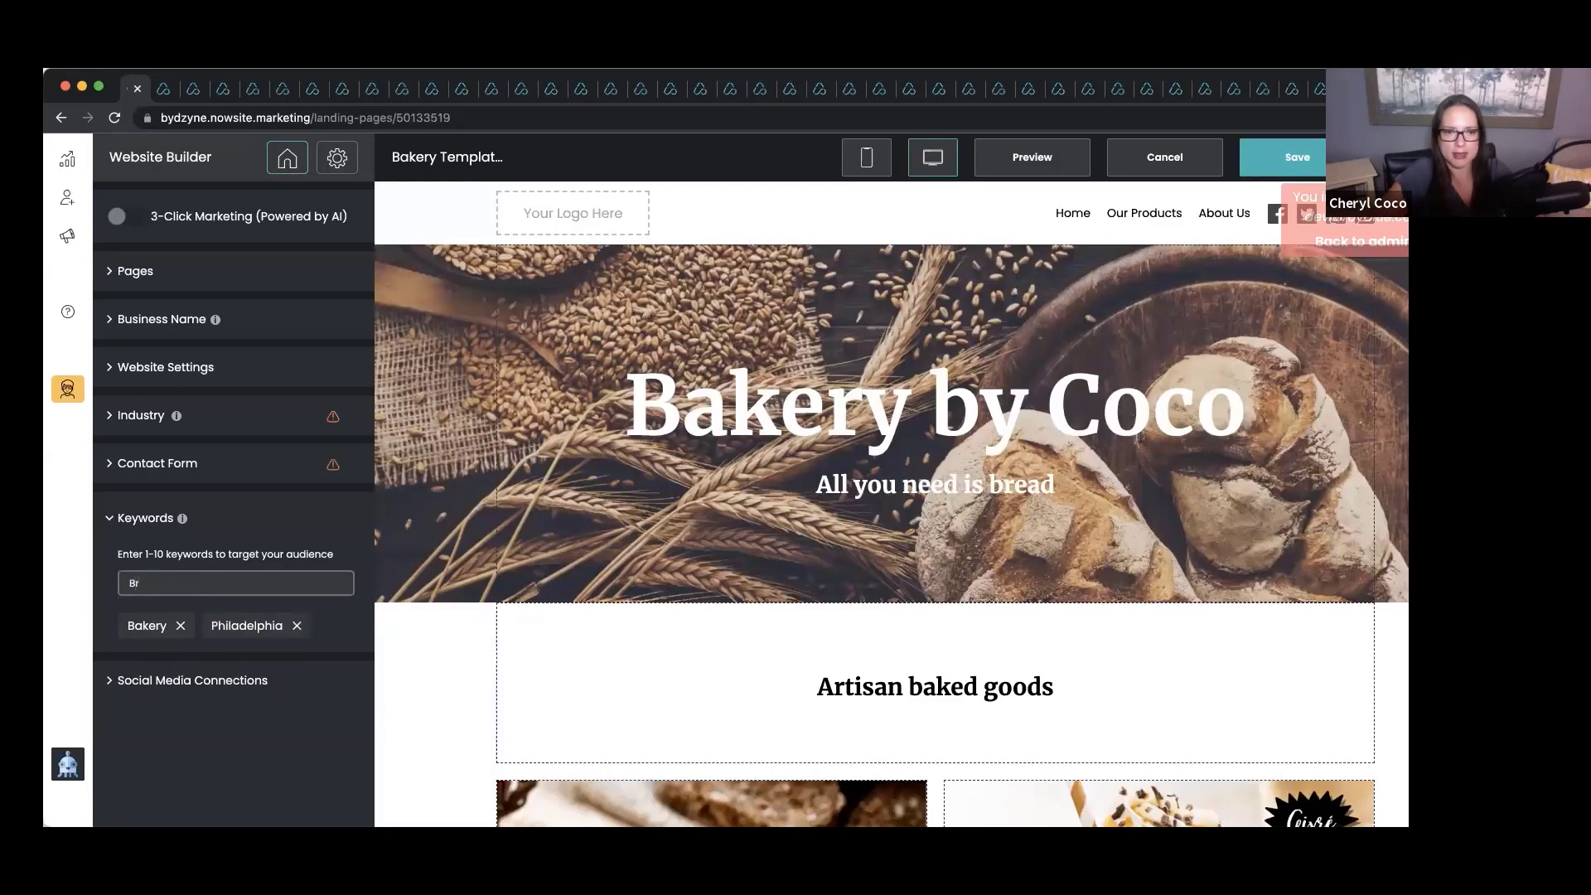
type("eaks")
key("Return")
type("Baked goods")
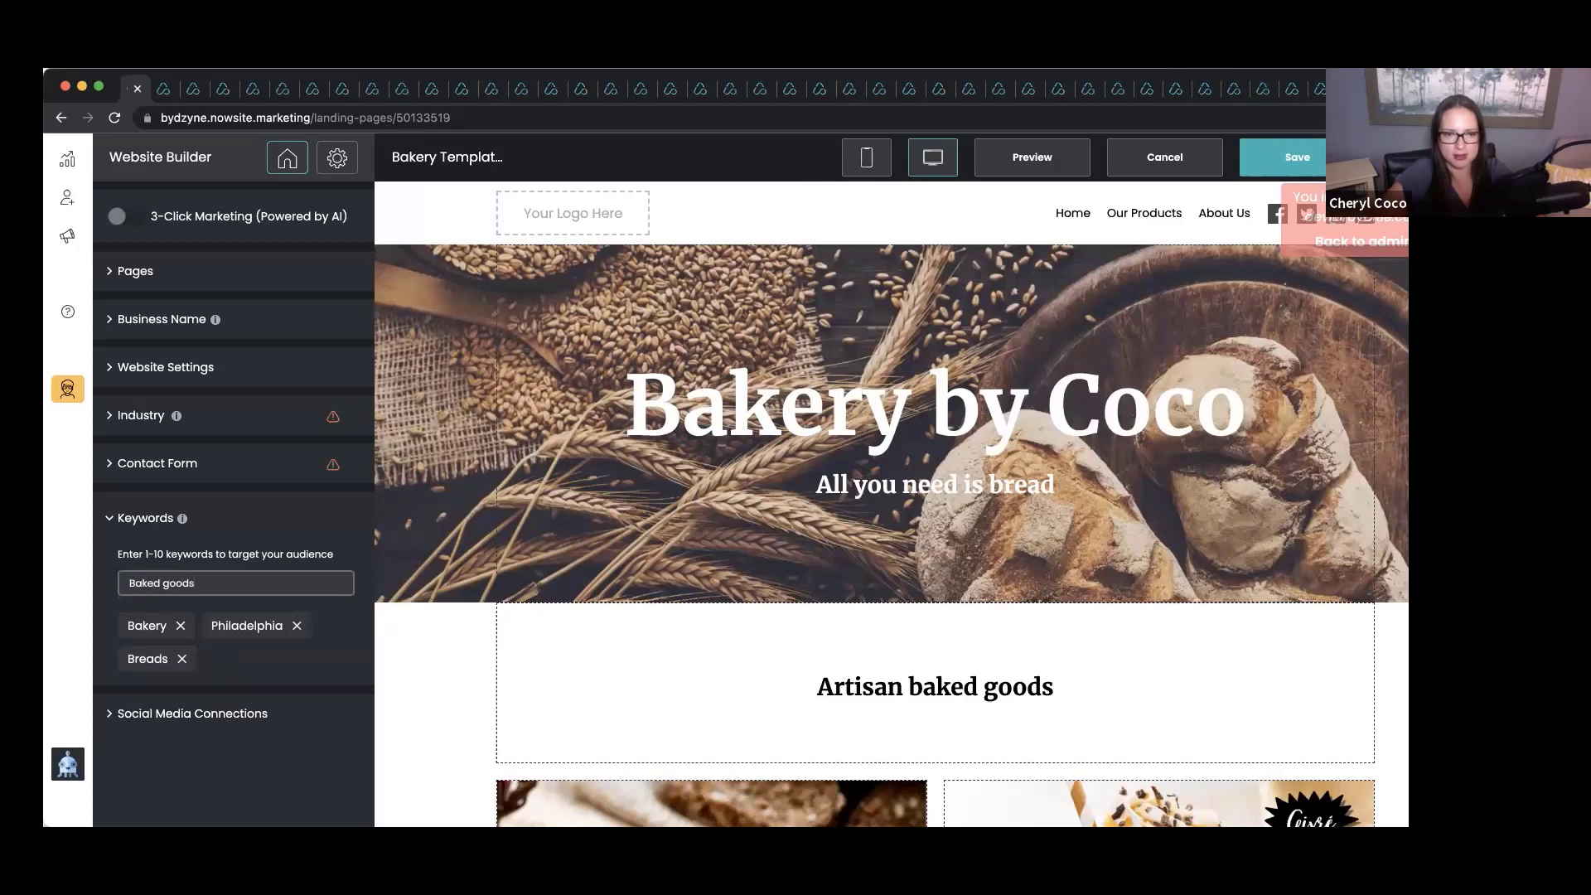
key("Return")
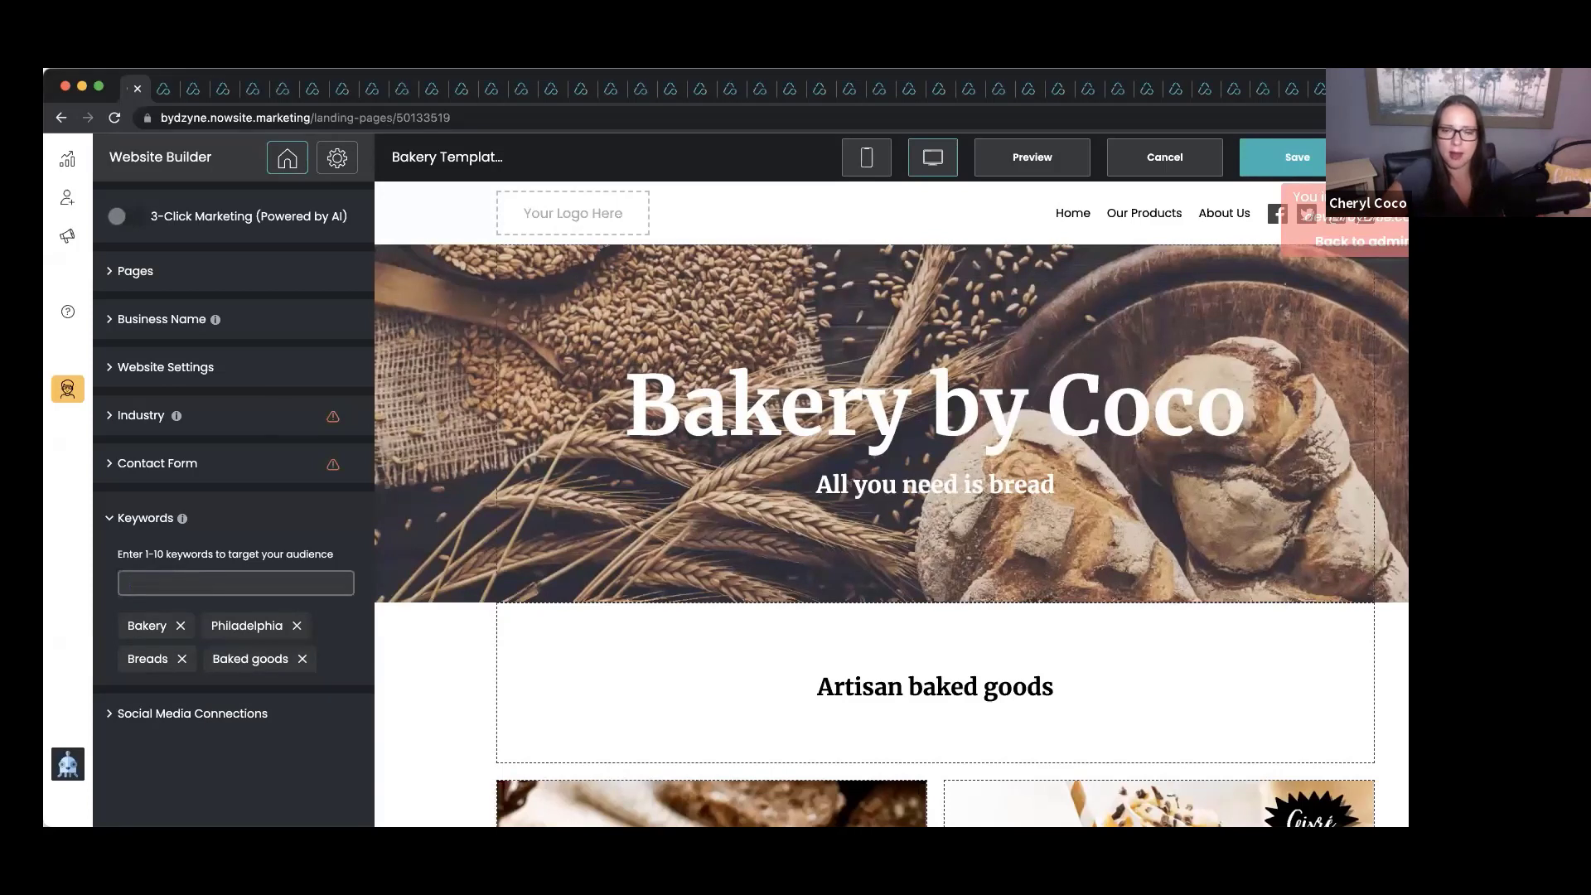
type("ic")
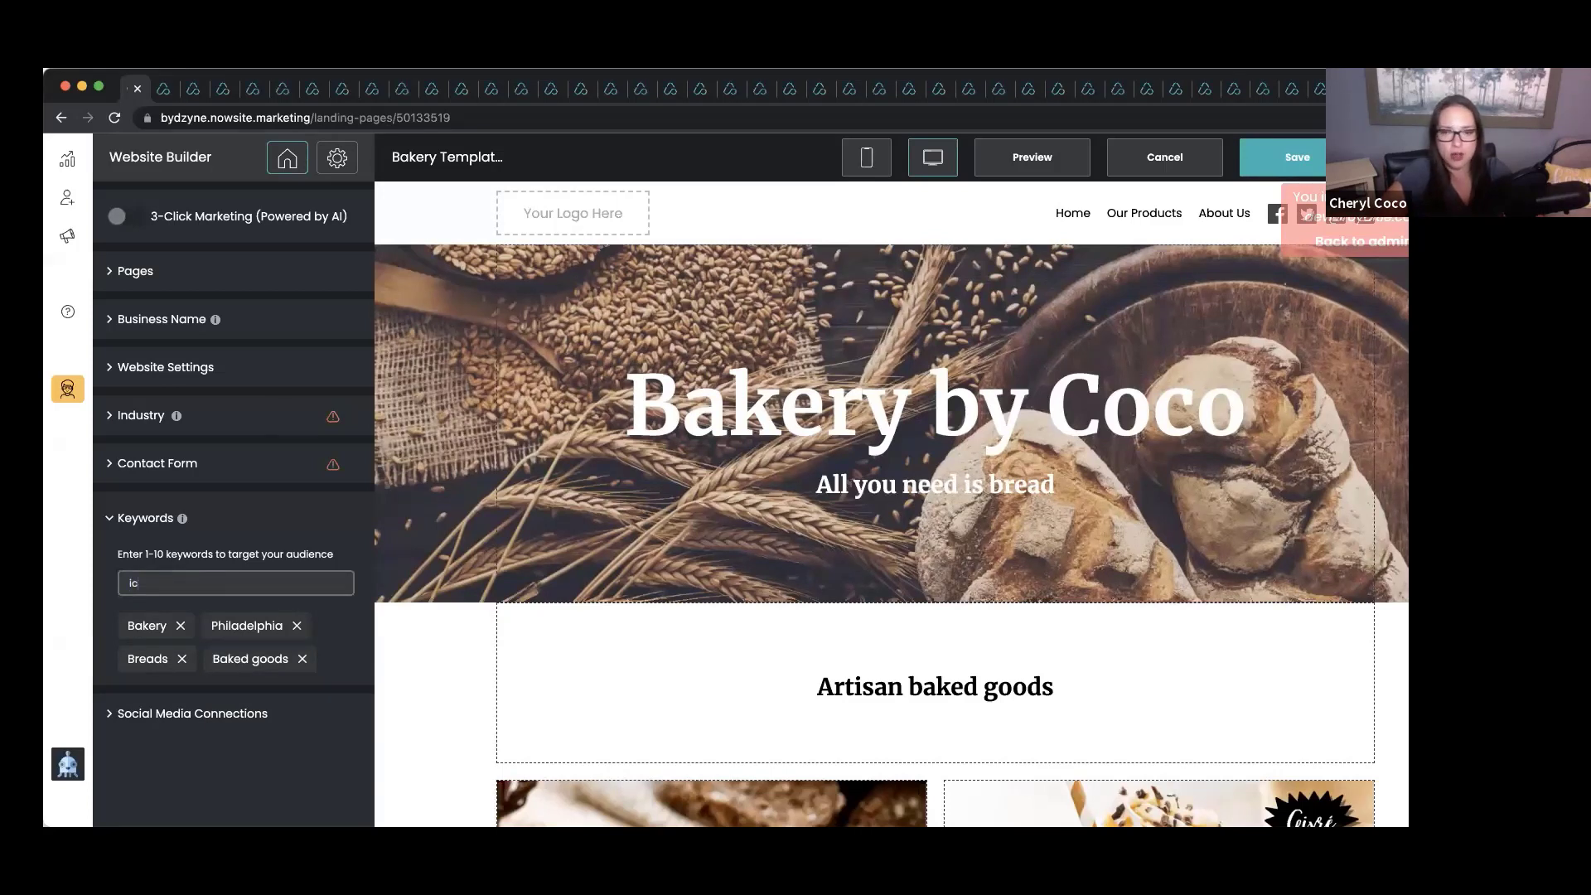
type("e")
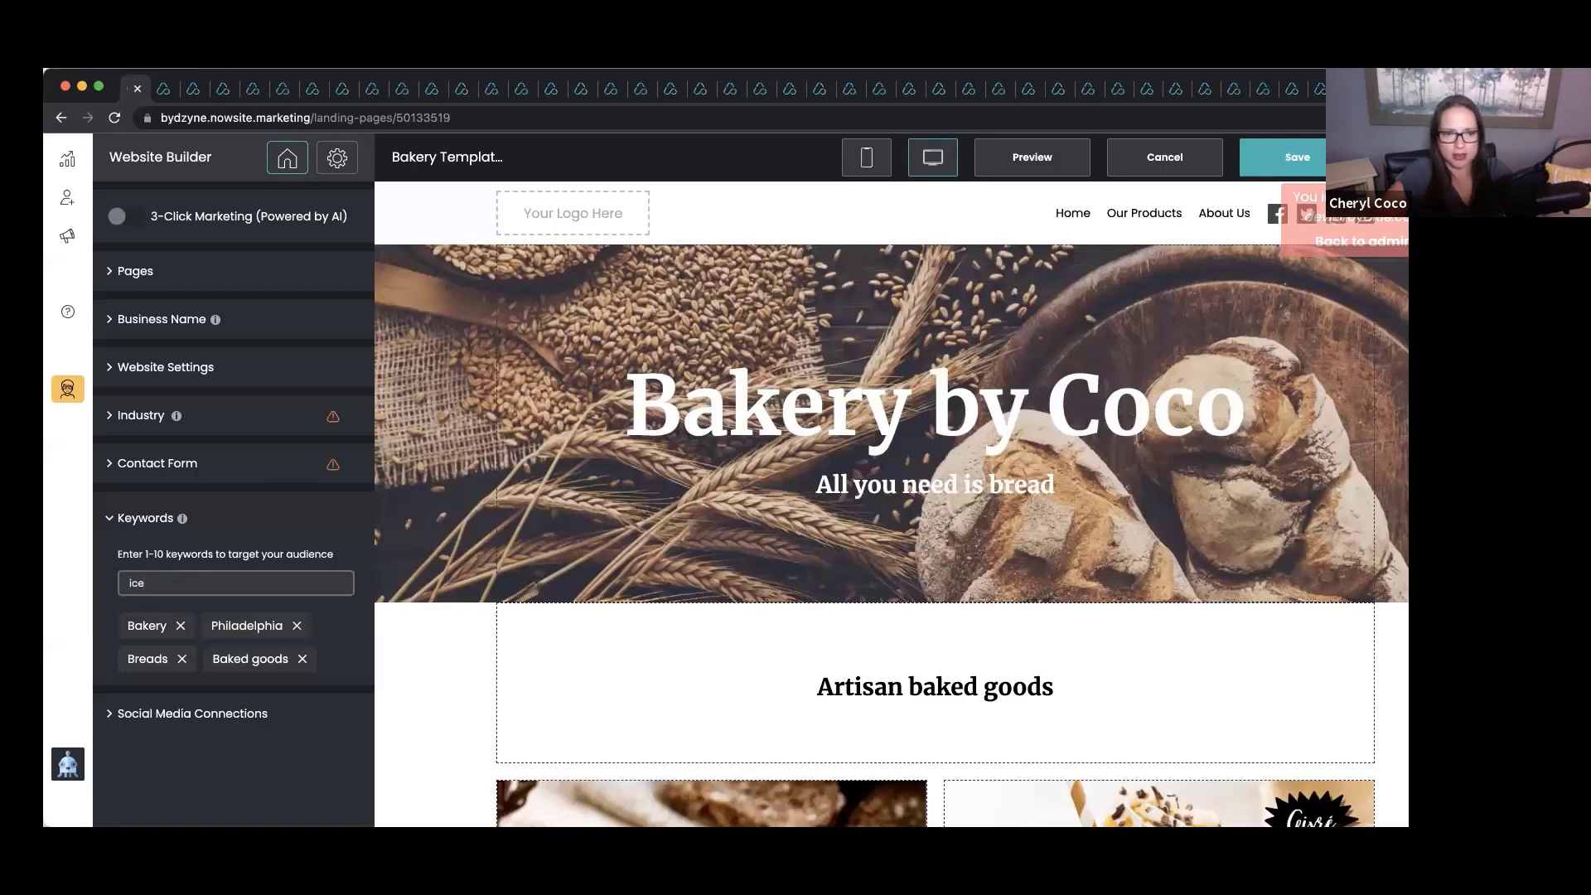
type("d coffee")
key("Return")
type("co")
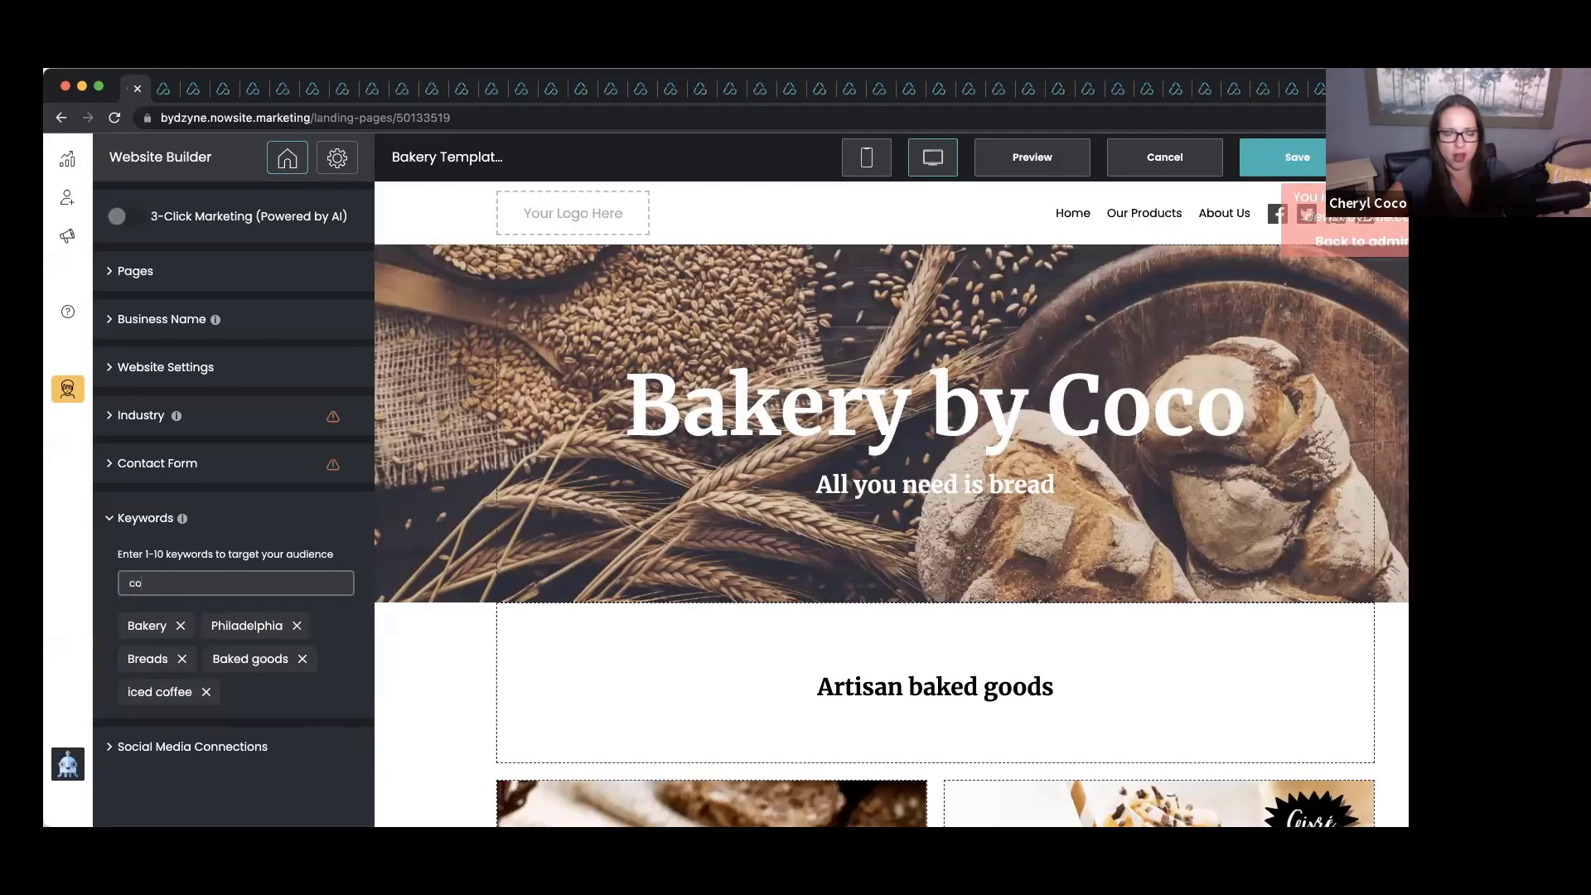
type("ffee shop")
key("Return")
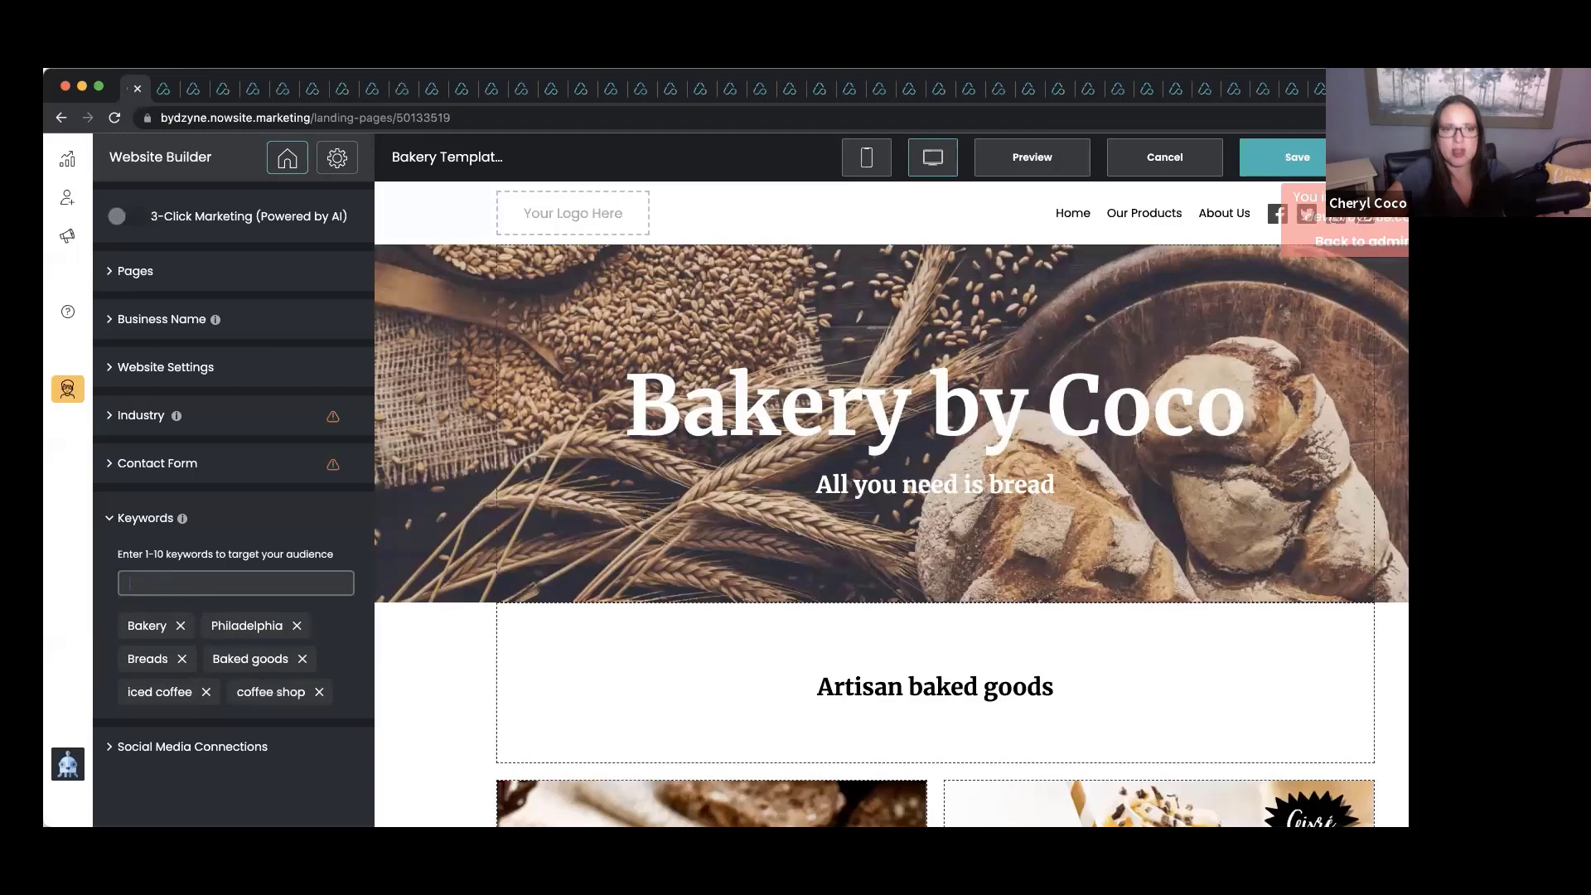
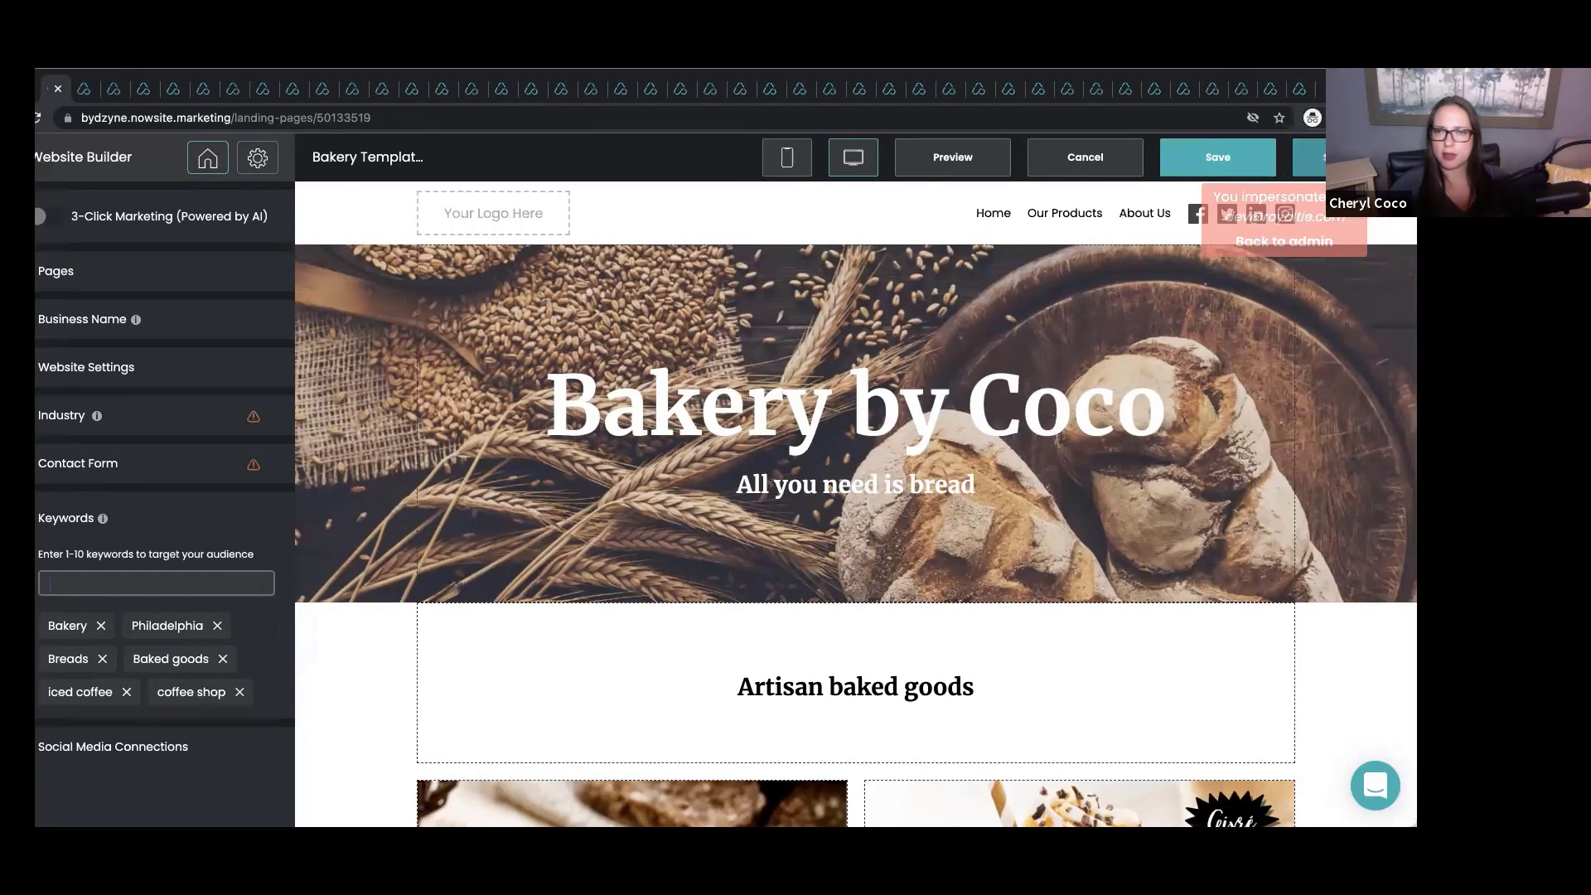
Save the Bakery by Coco website in the website builder.
left_click(1266, 157)
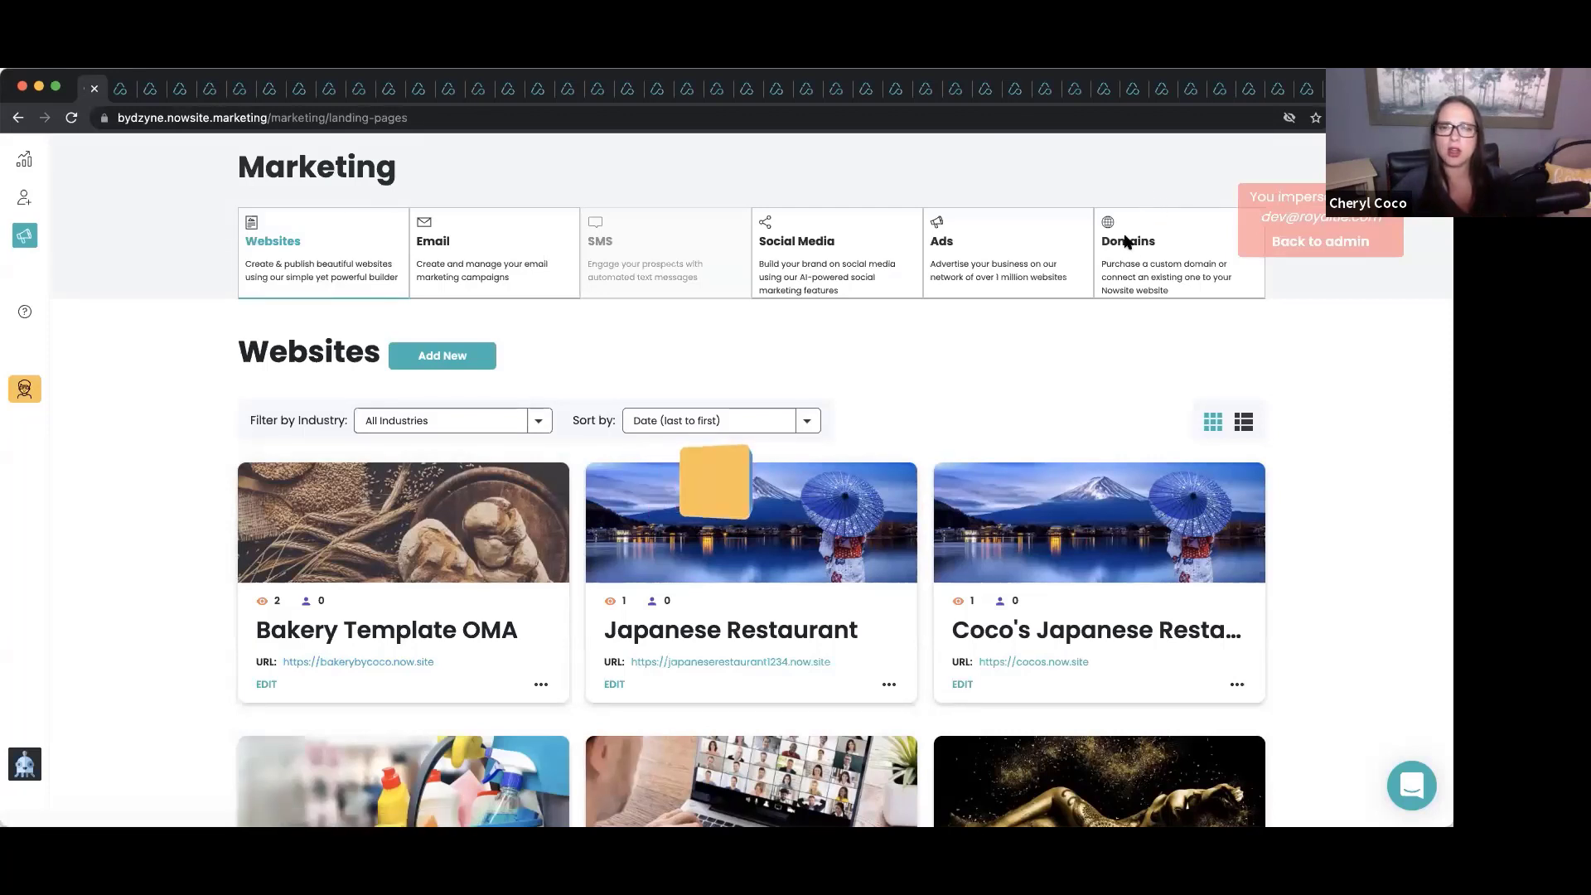
Go to Domain Control from the Domains card on the Marketing page.
left_click(1094, 241)
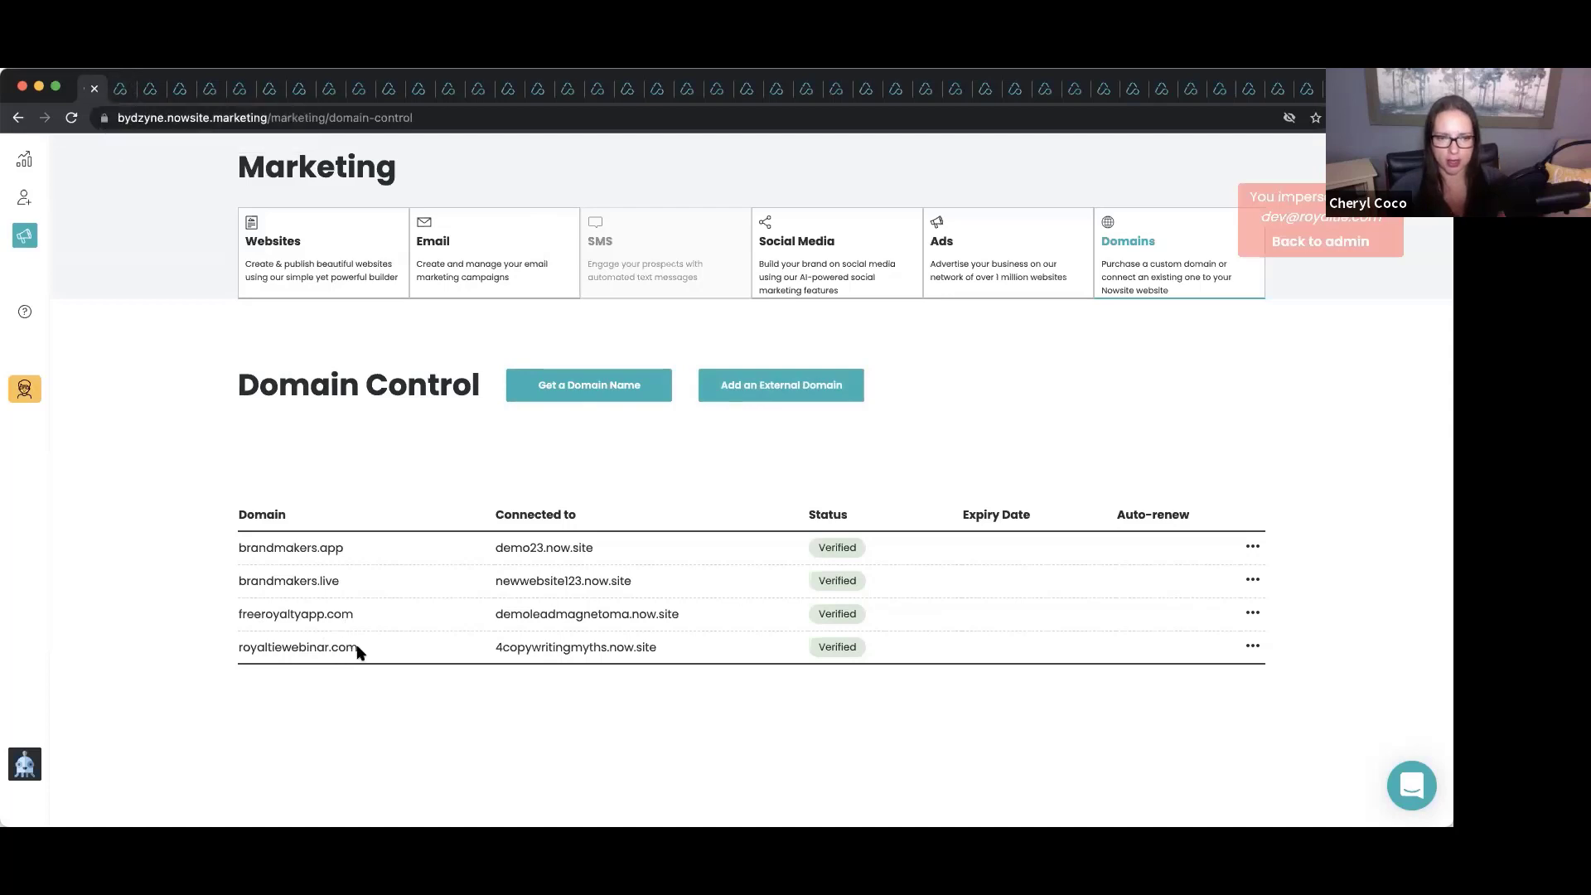
Copy royaltiewebinar.com from the Domain Control table and load it in the bakery site tab.
double_click(243, 655)
right_click(252, 651)
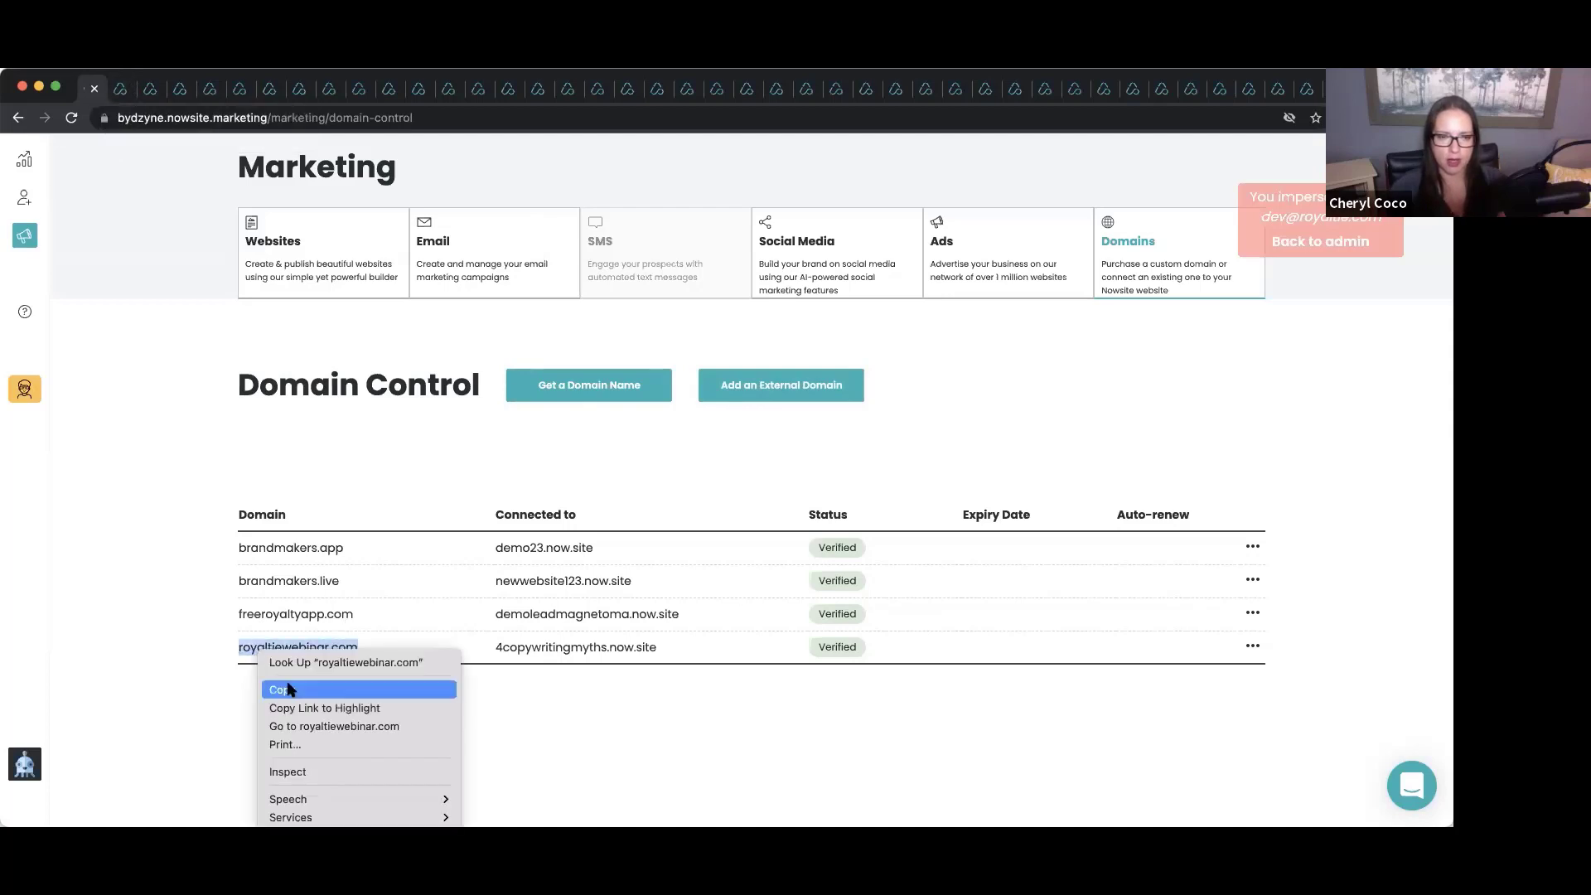
left_click(277, 689)
left_click(120, 87)
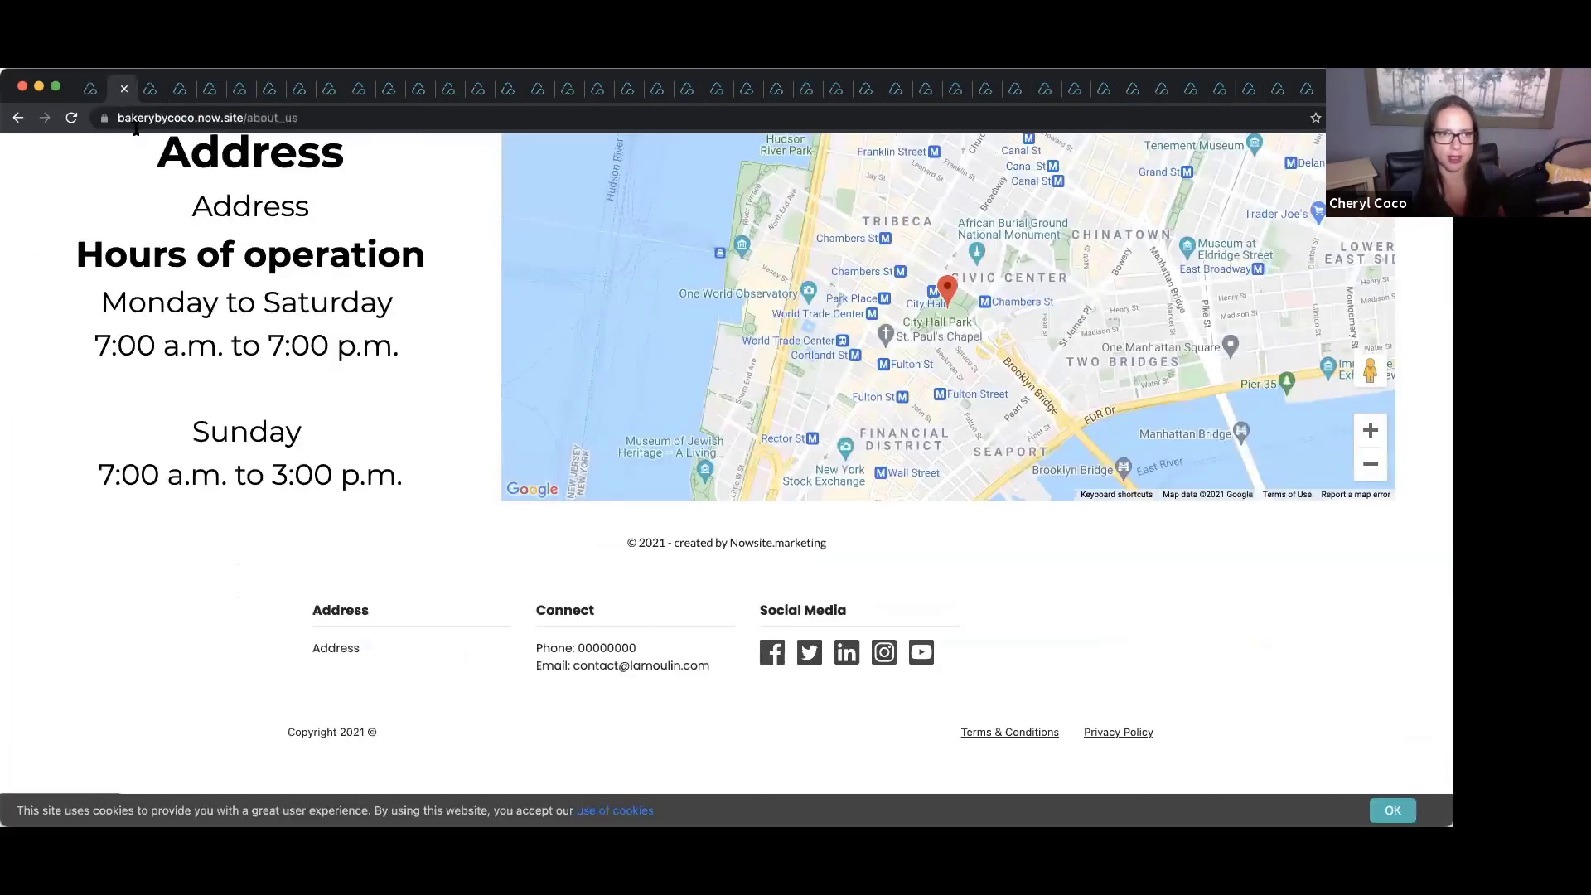
left_click(143, 117)
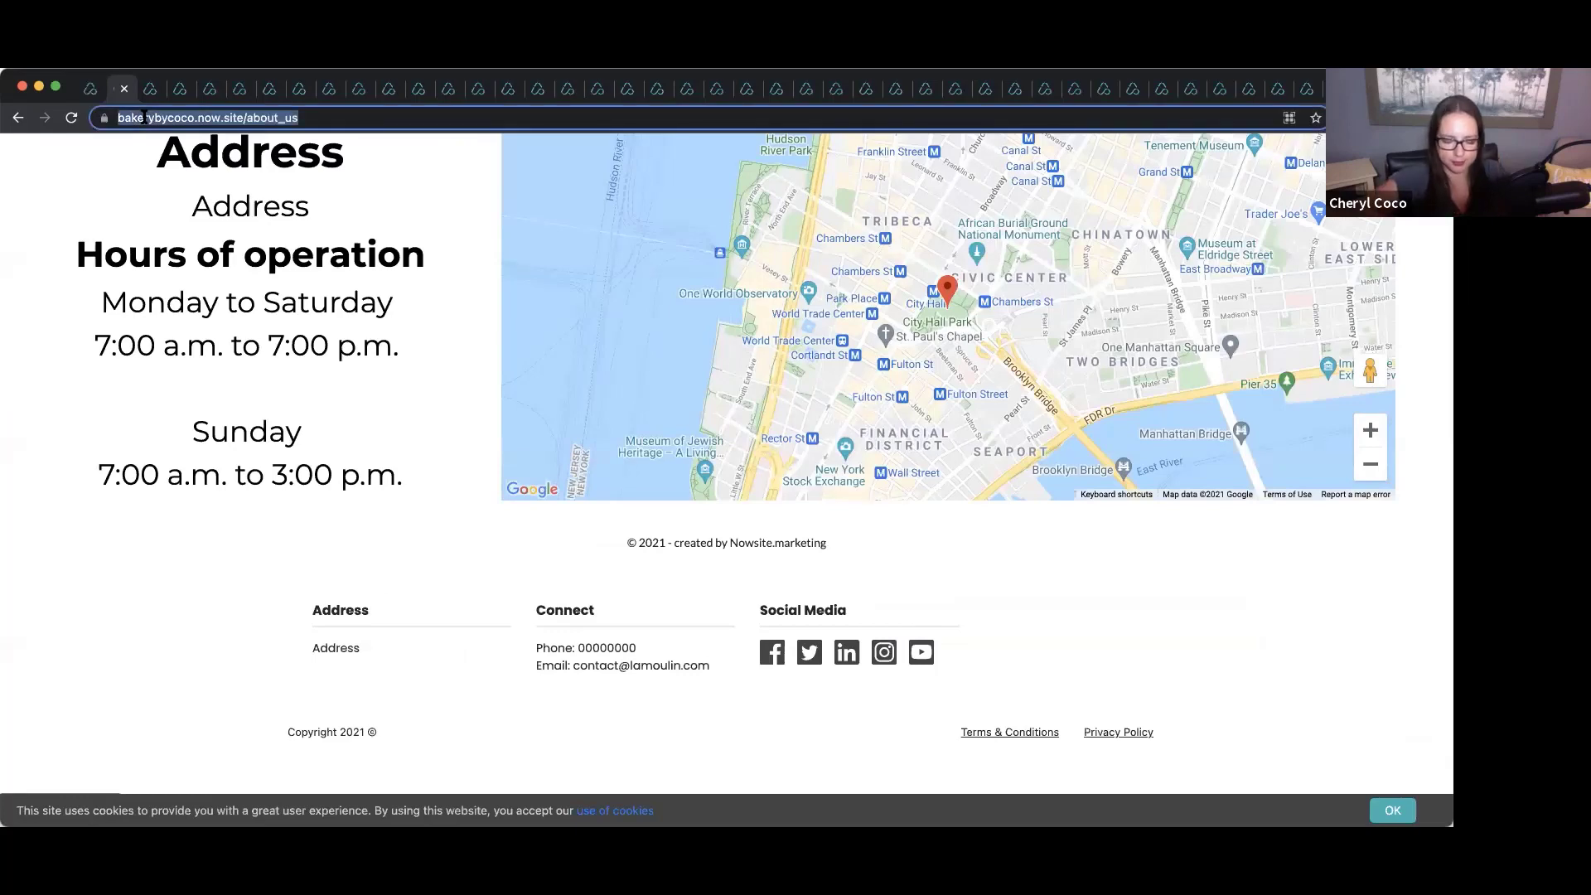
key("super+v")
key("Return")
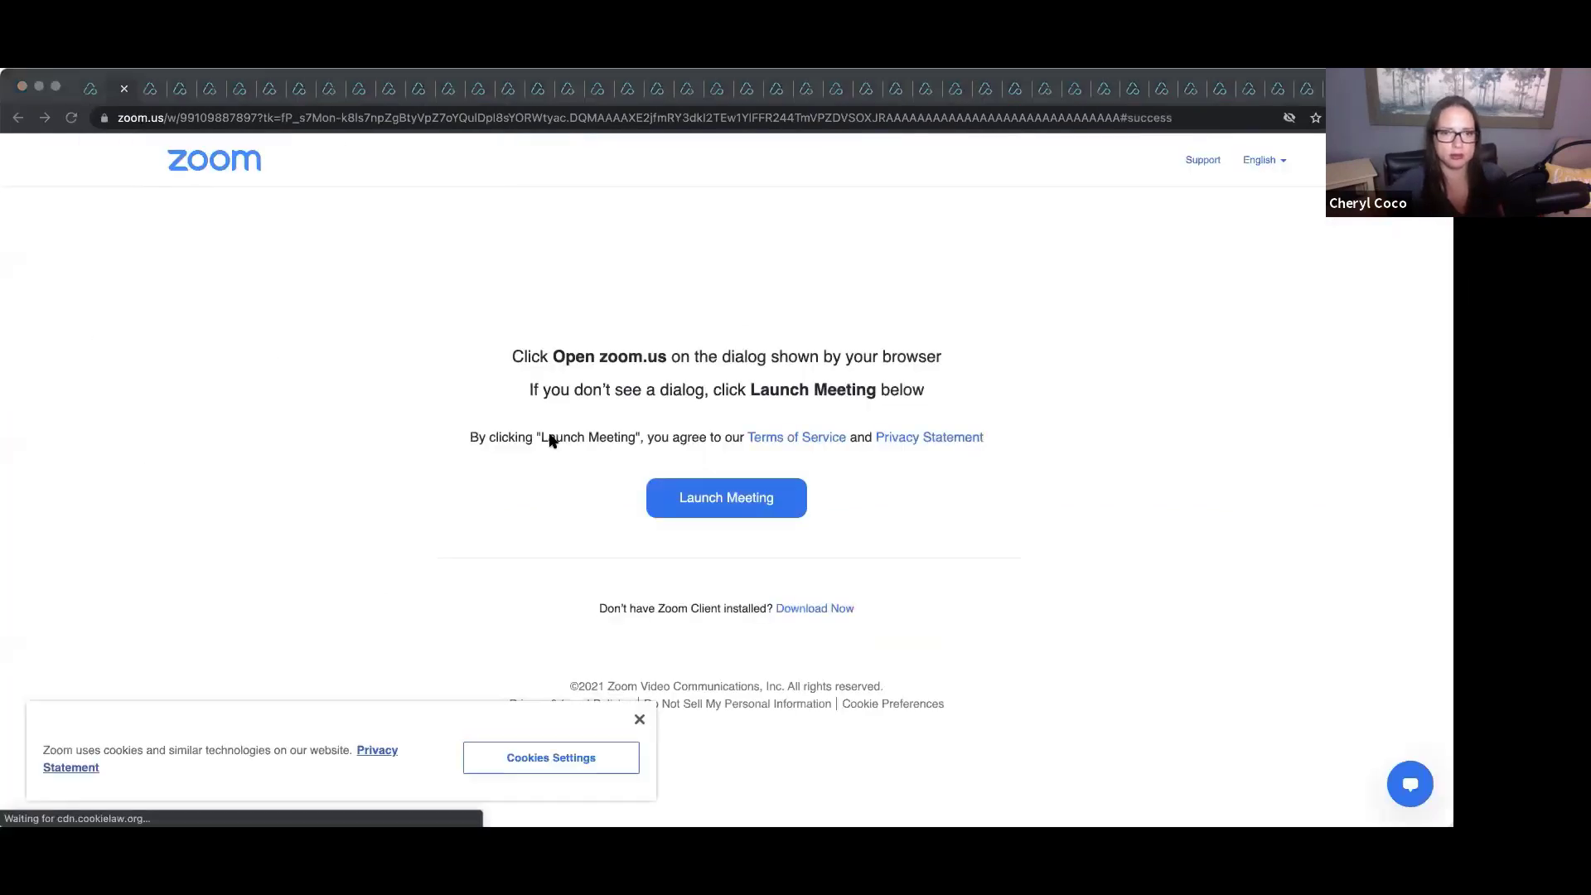
left_click(93, 89)
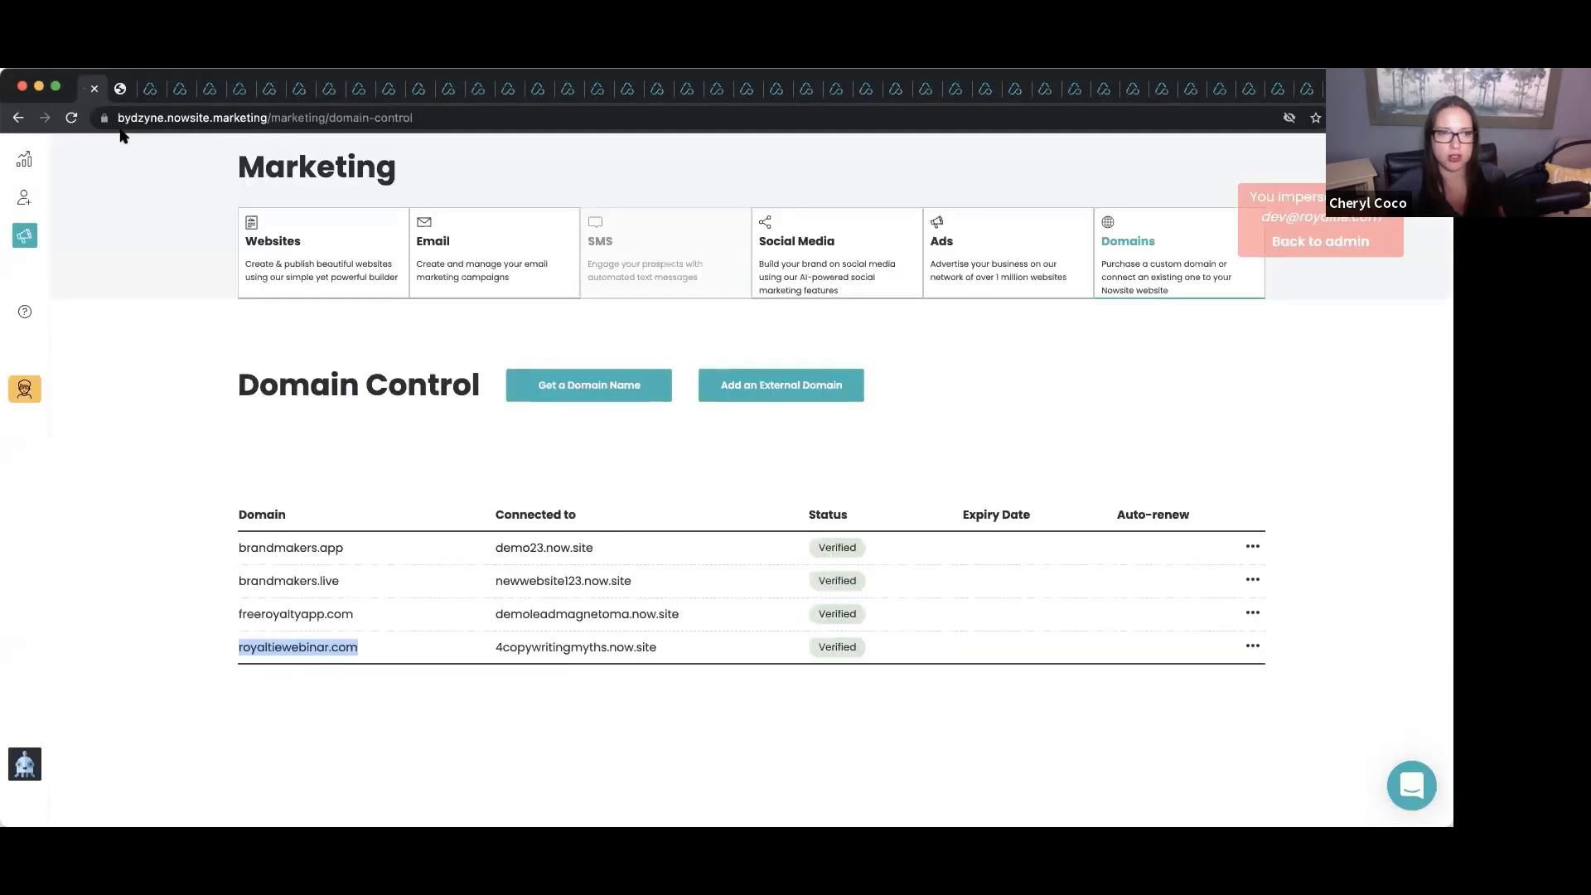
Load royaltiewebinar.com in the Zoom launch page tab and look over the page.
left_click(120, 89)
left_click(167, 121)
type("ro")
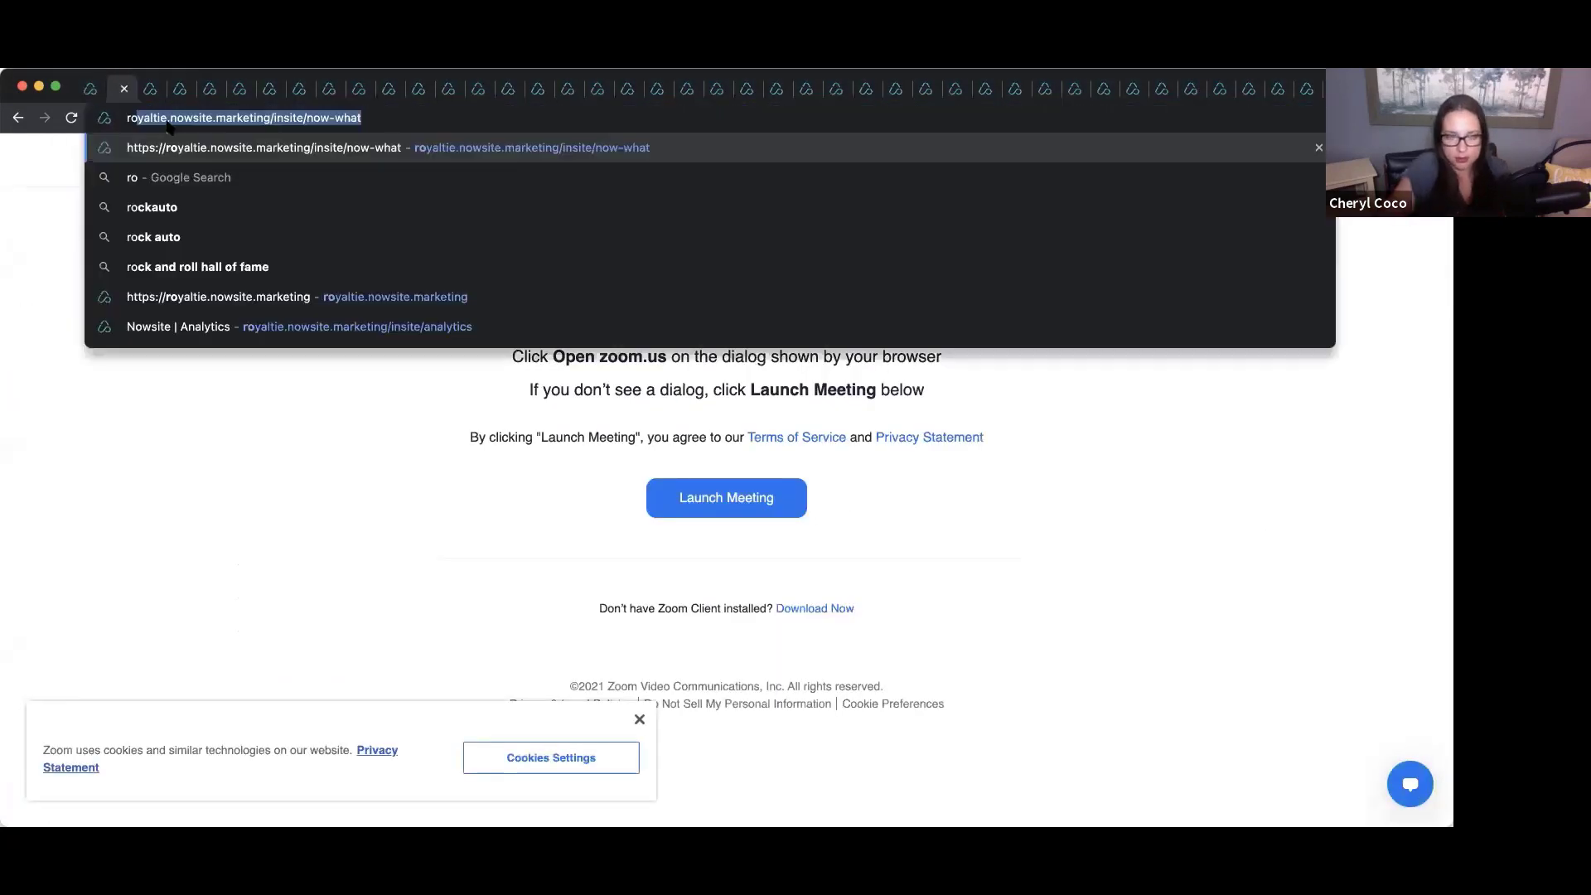
type("yaltiewebinar")
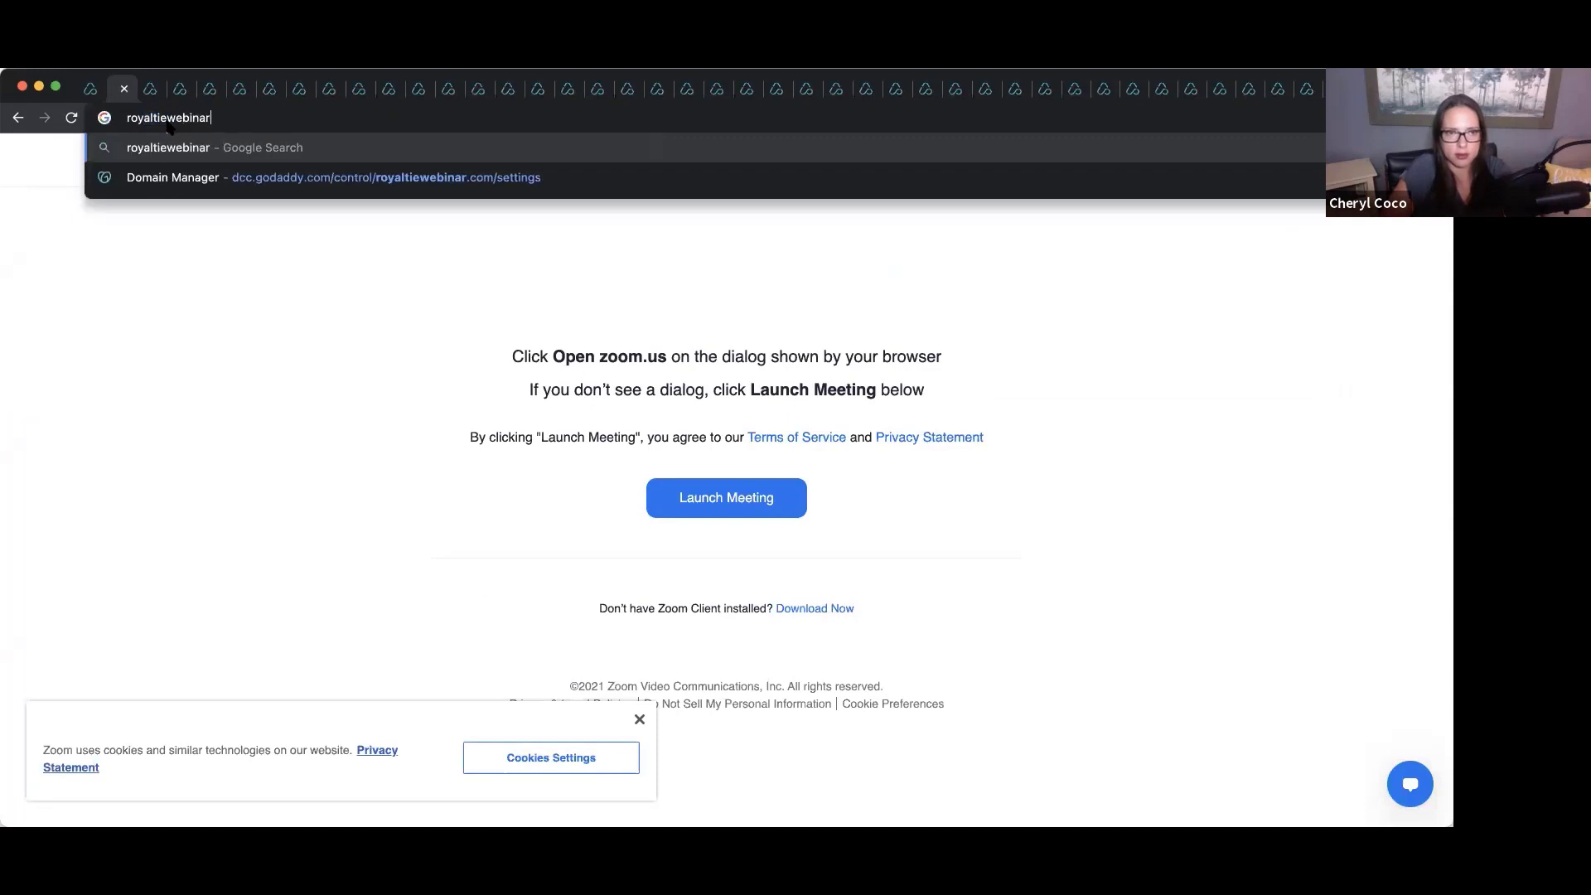
type(".com")
key("Return")
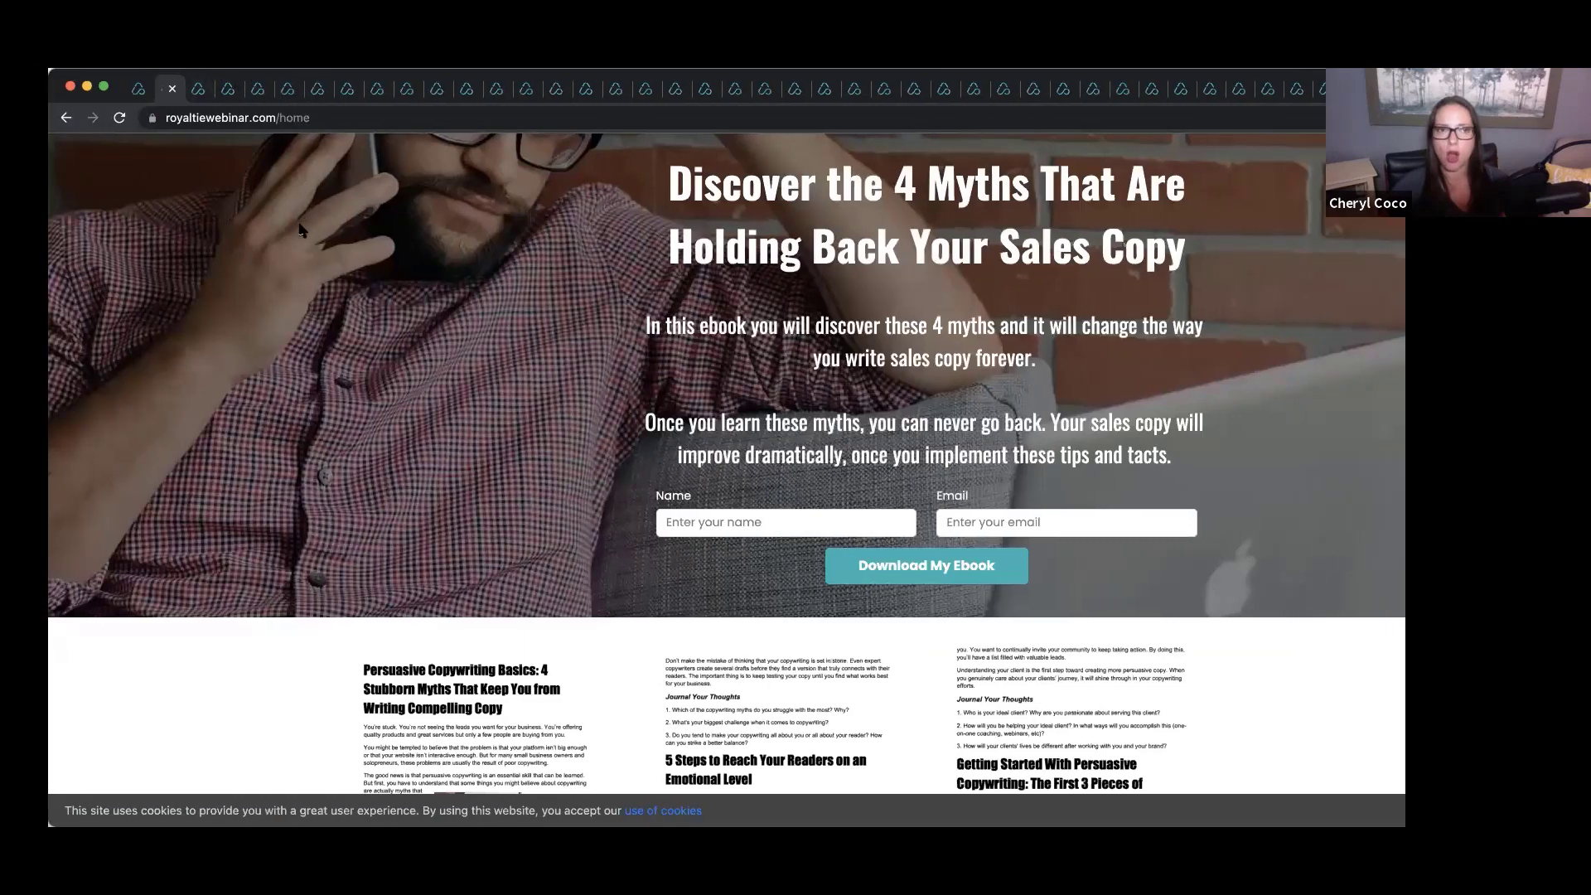
scroll(617, 379, "down", 2)
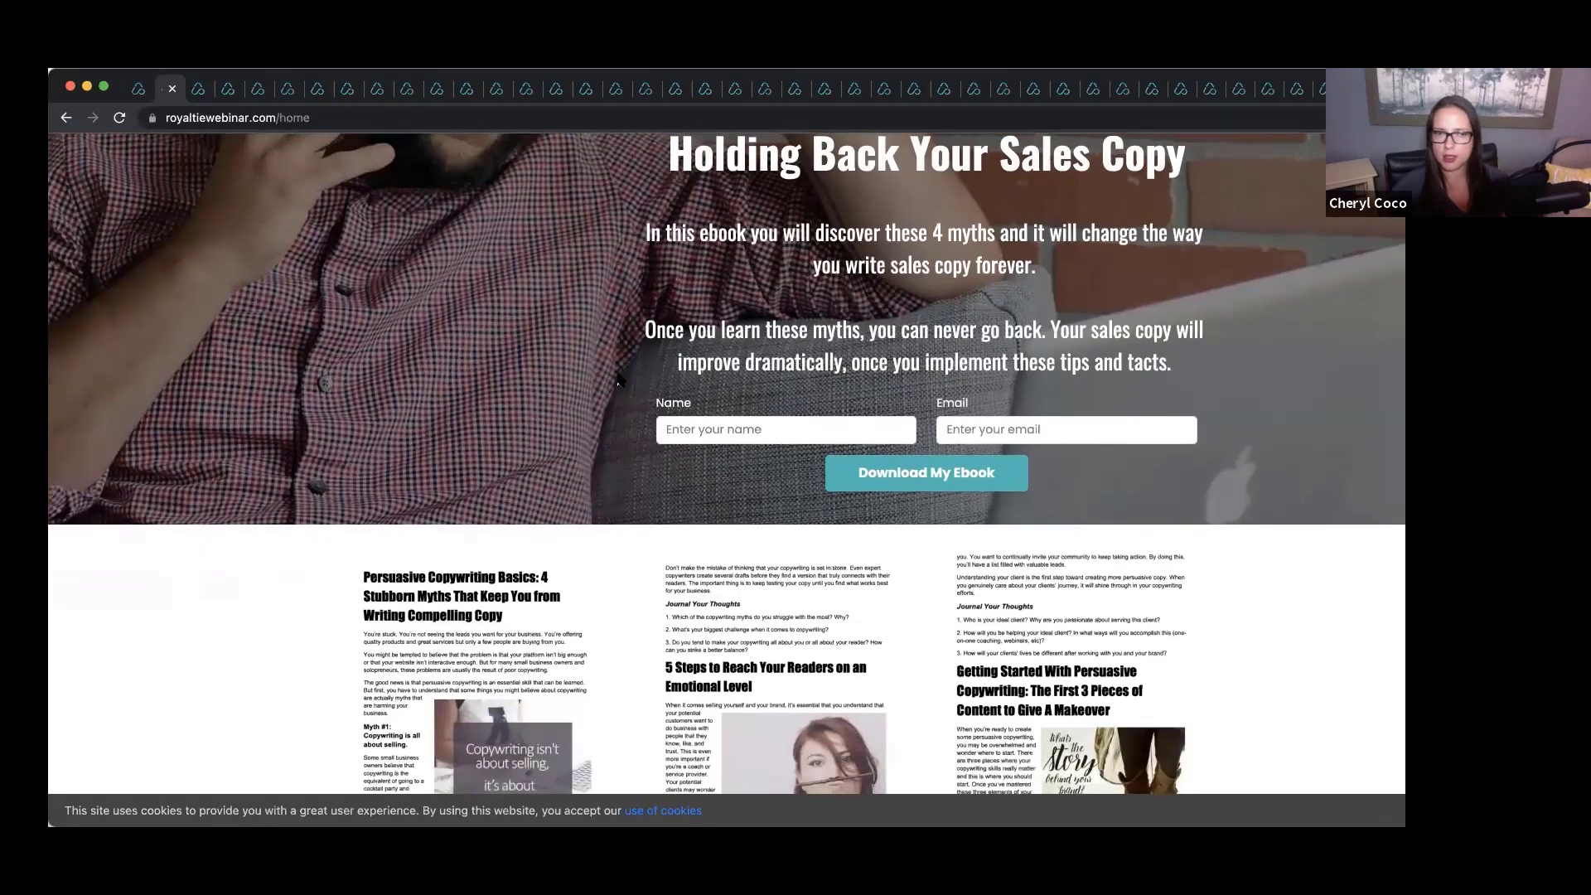
scroll(497, 331, "up", 2)
left_click(139, 91)
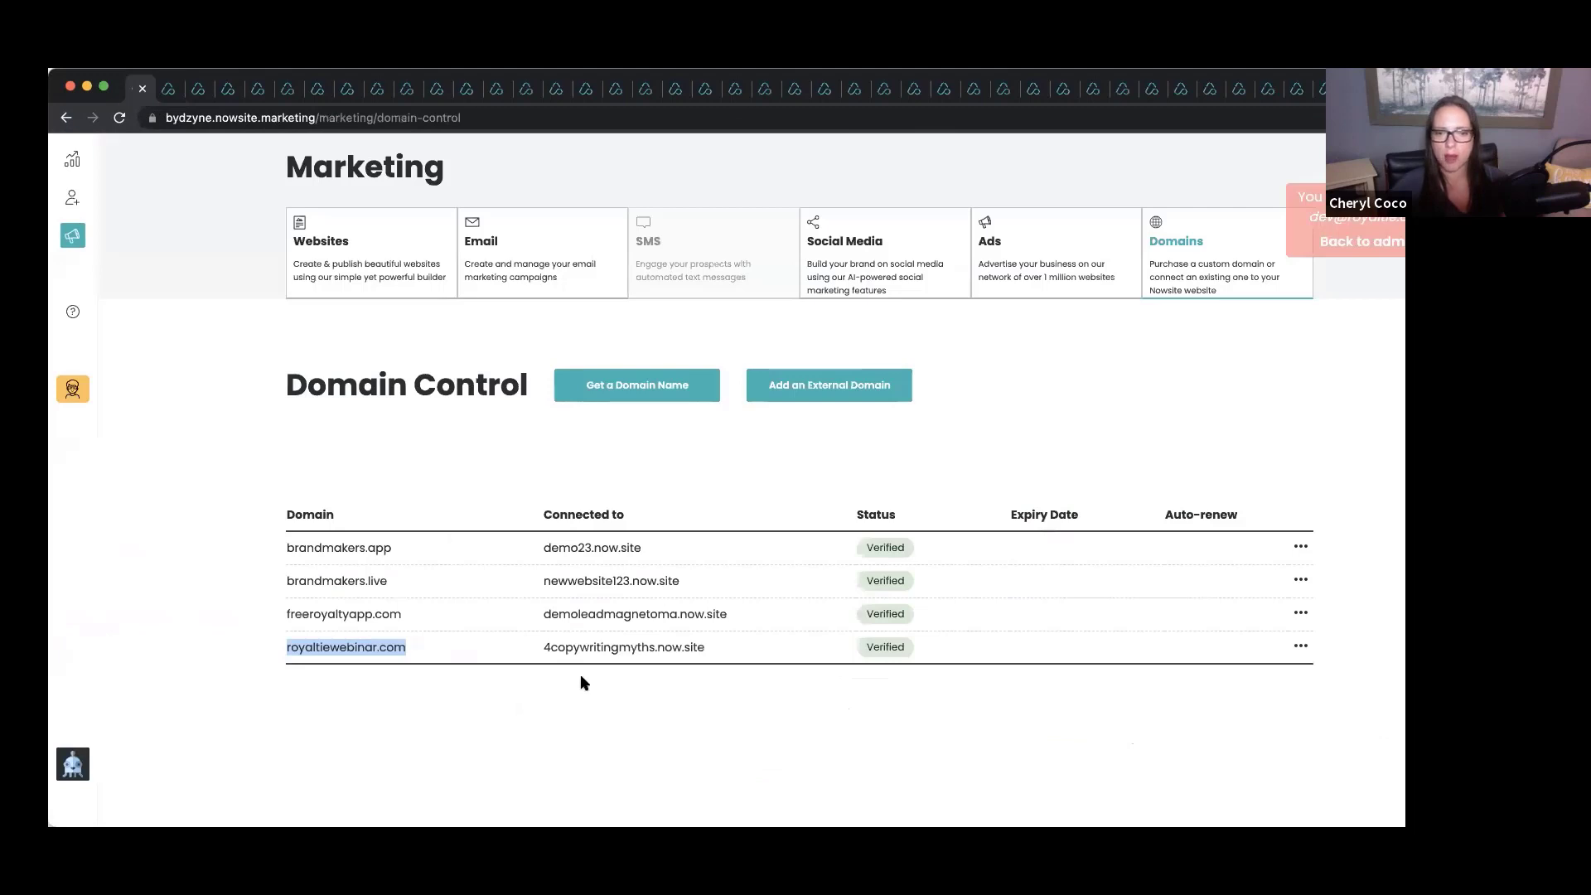
Copy the connected site 4copywritingmyths.now.site and load it in another browser tab.
left_click_drag(541, 646, 711, 652)
right_click(655, 652)
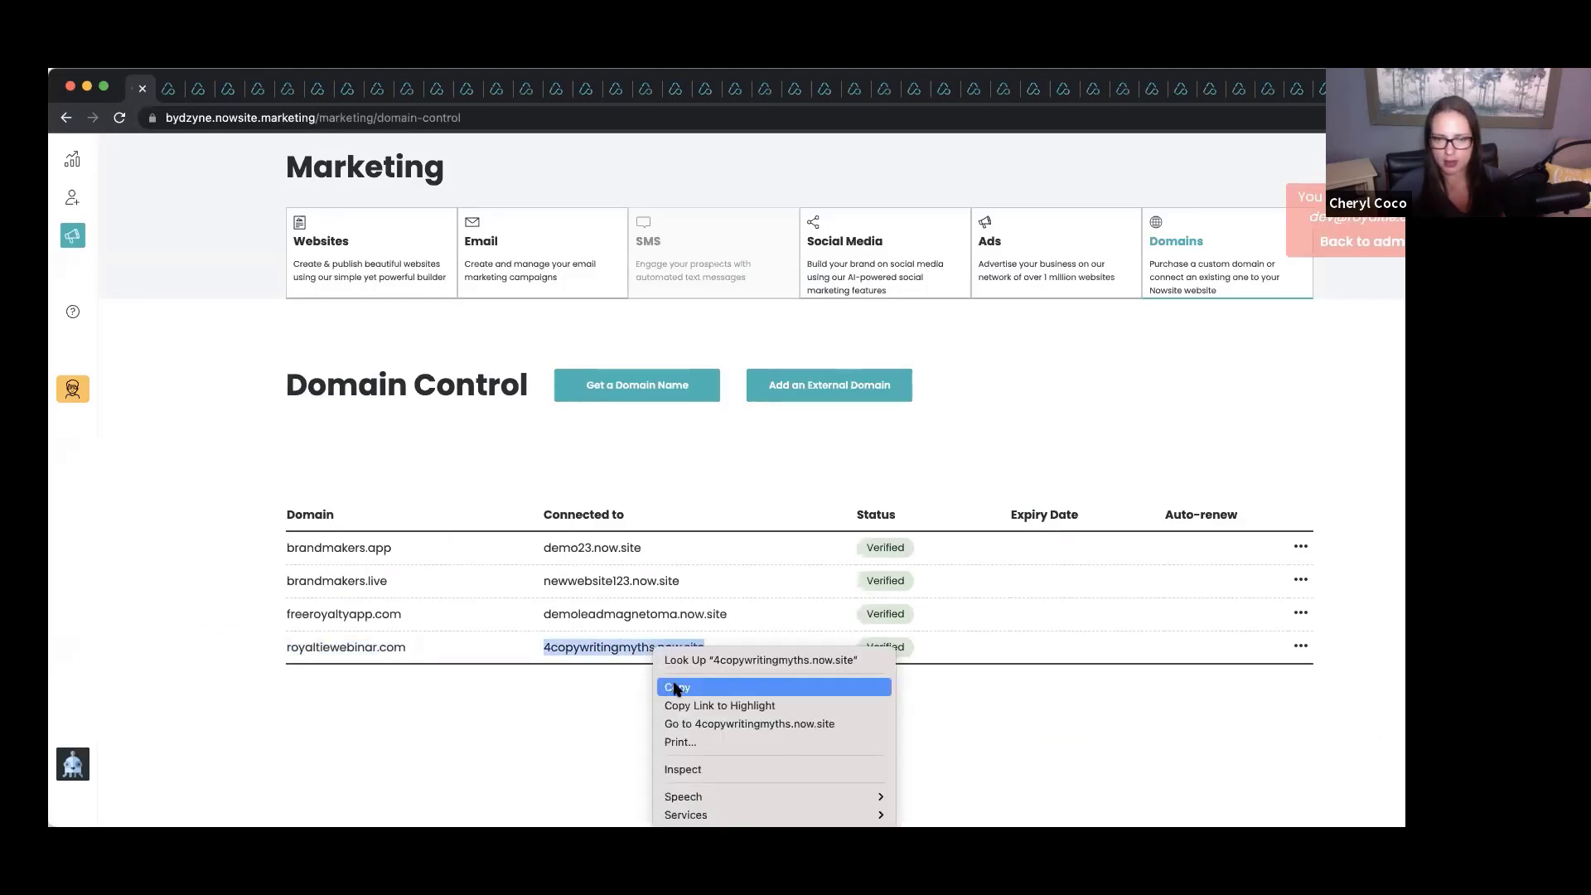
left_click(675, 689)
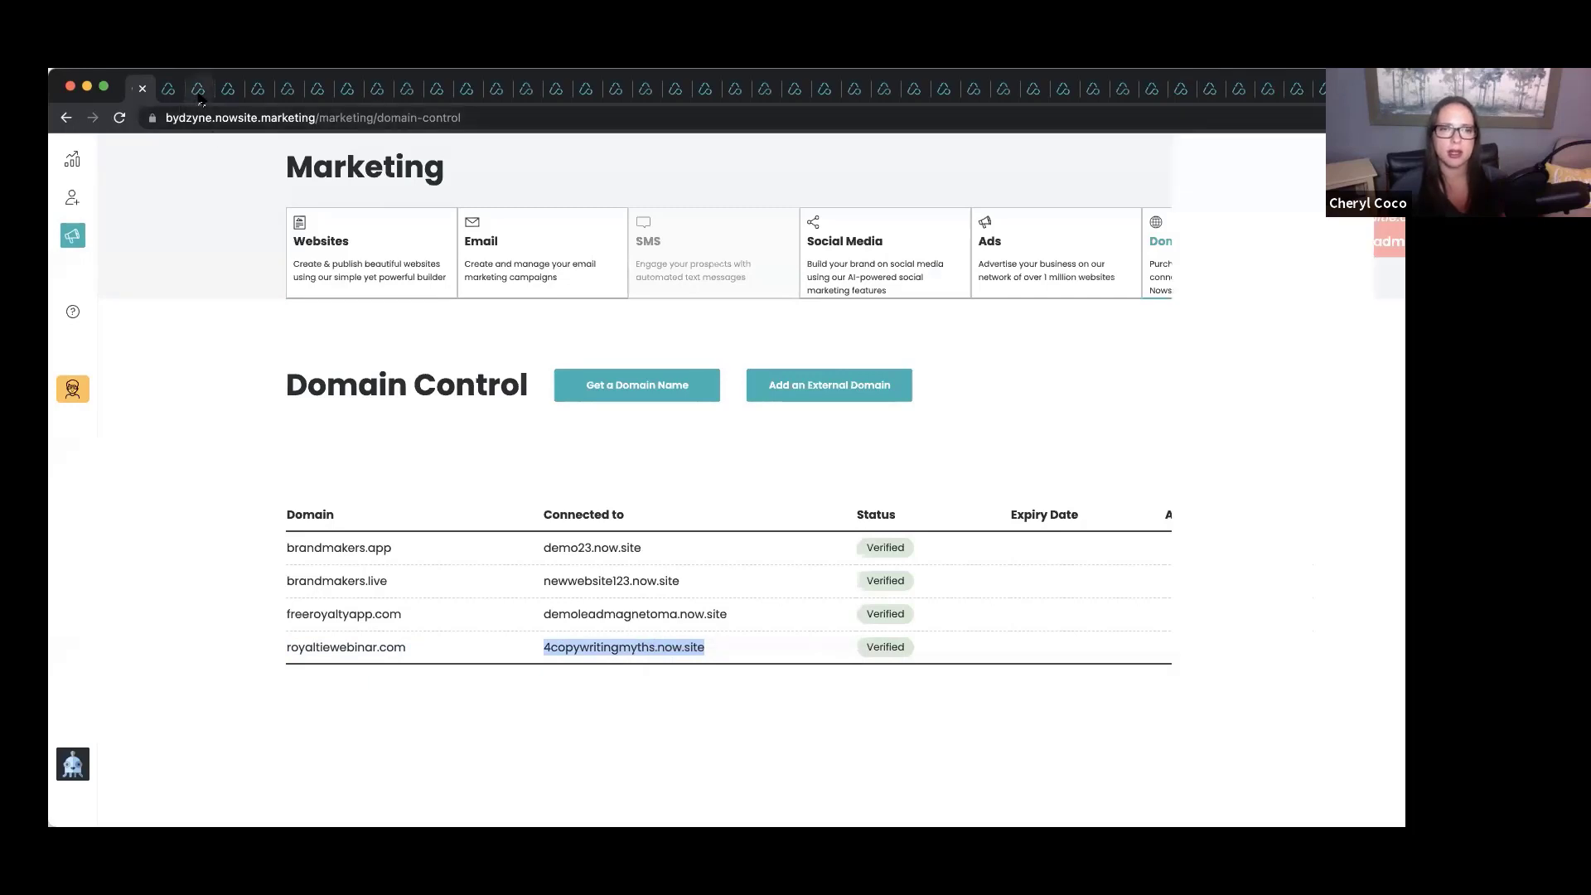
left_click(199, 90)
left_click(202, 118)
key("super+v")
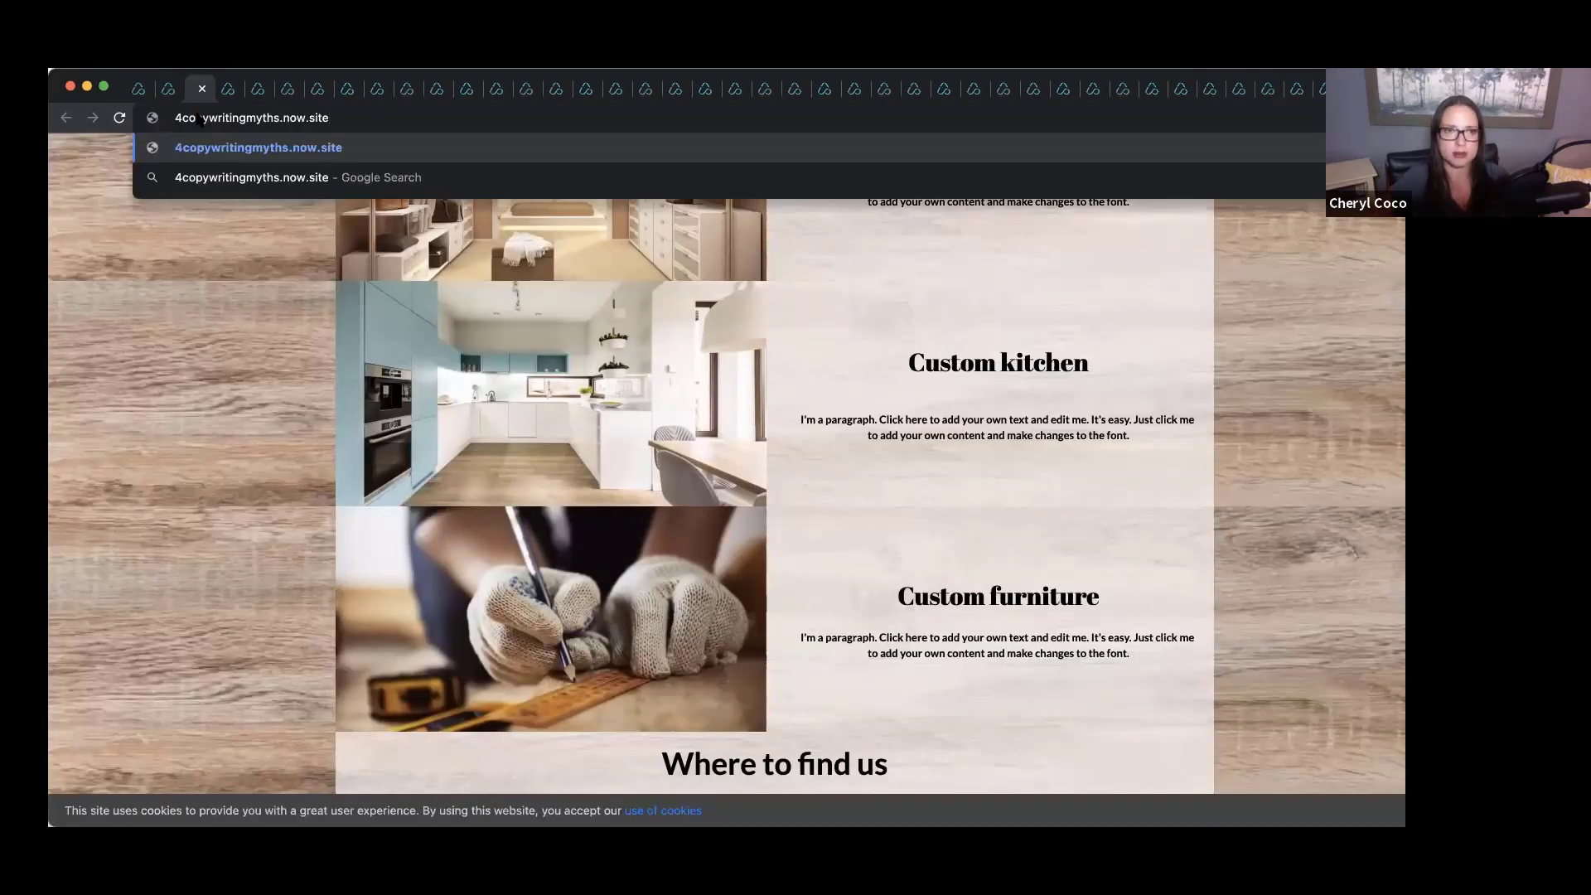
key("Return")
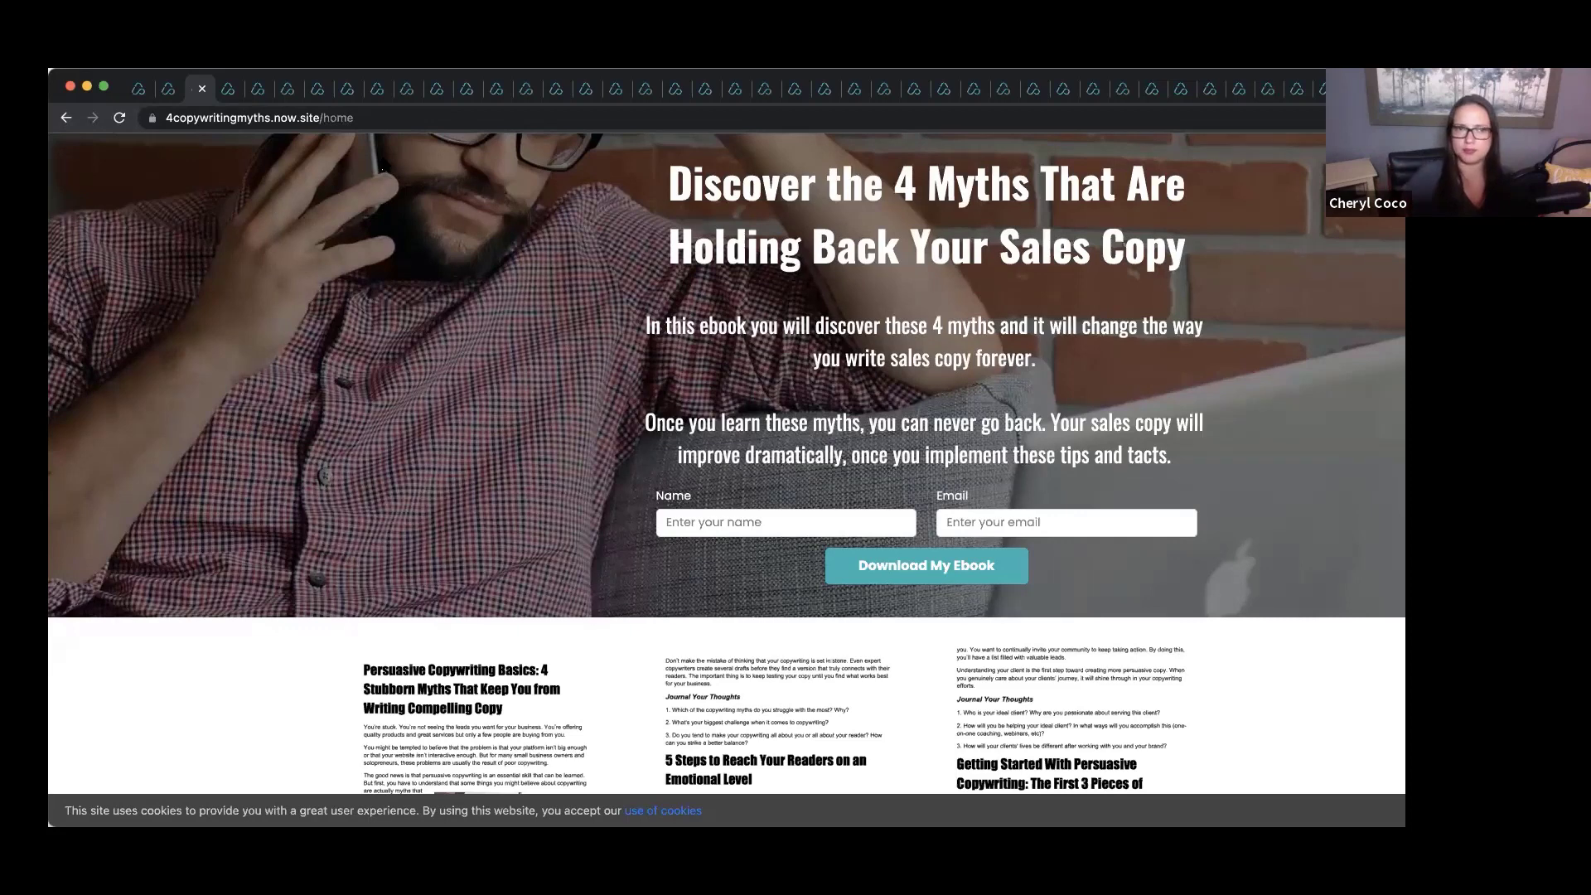
Compare the royaltiewebinar.com and 4copywritingmyths.now.site tabs, then return to Domain Control.
left_click(166, 95)
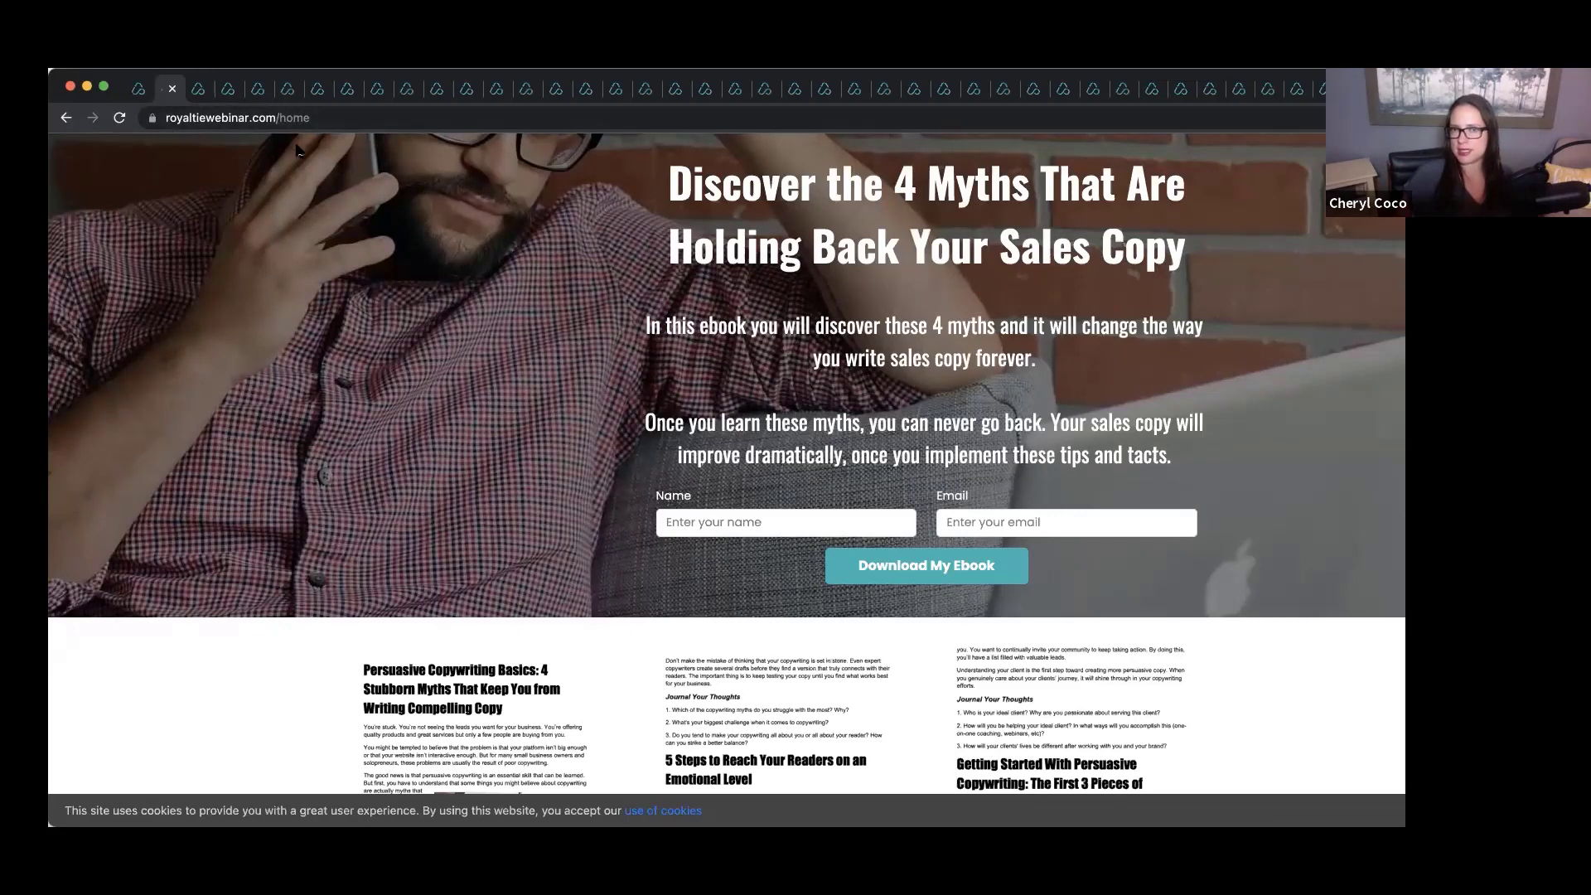
left_click(194, 90)
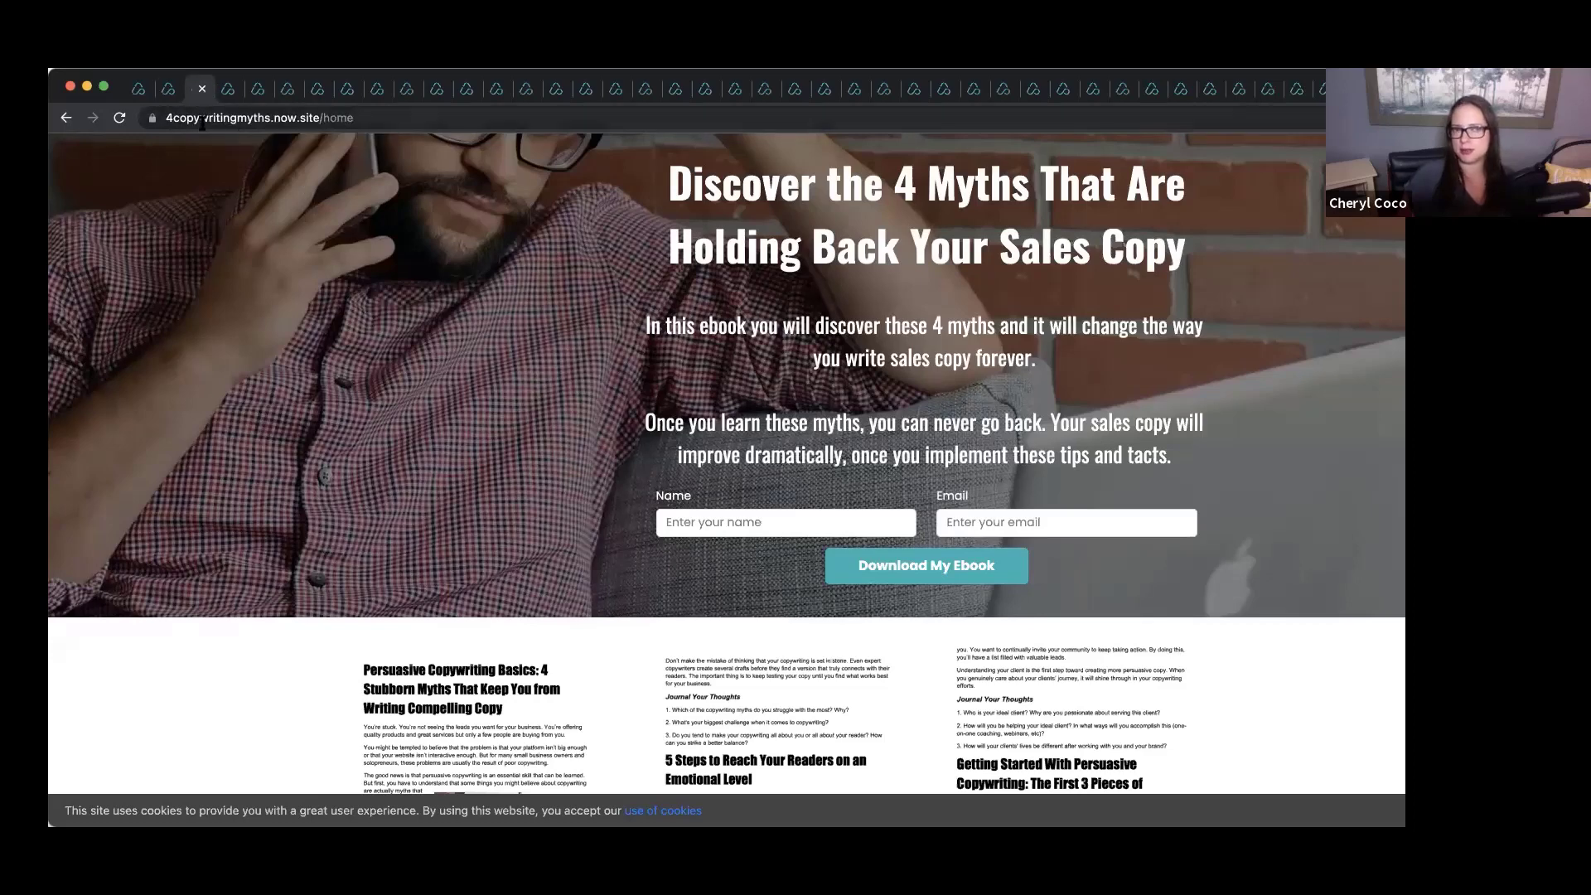
left_click(170, 92)
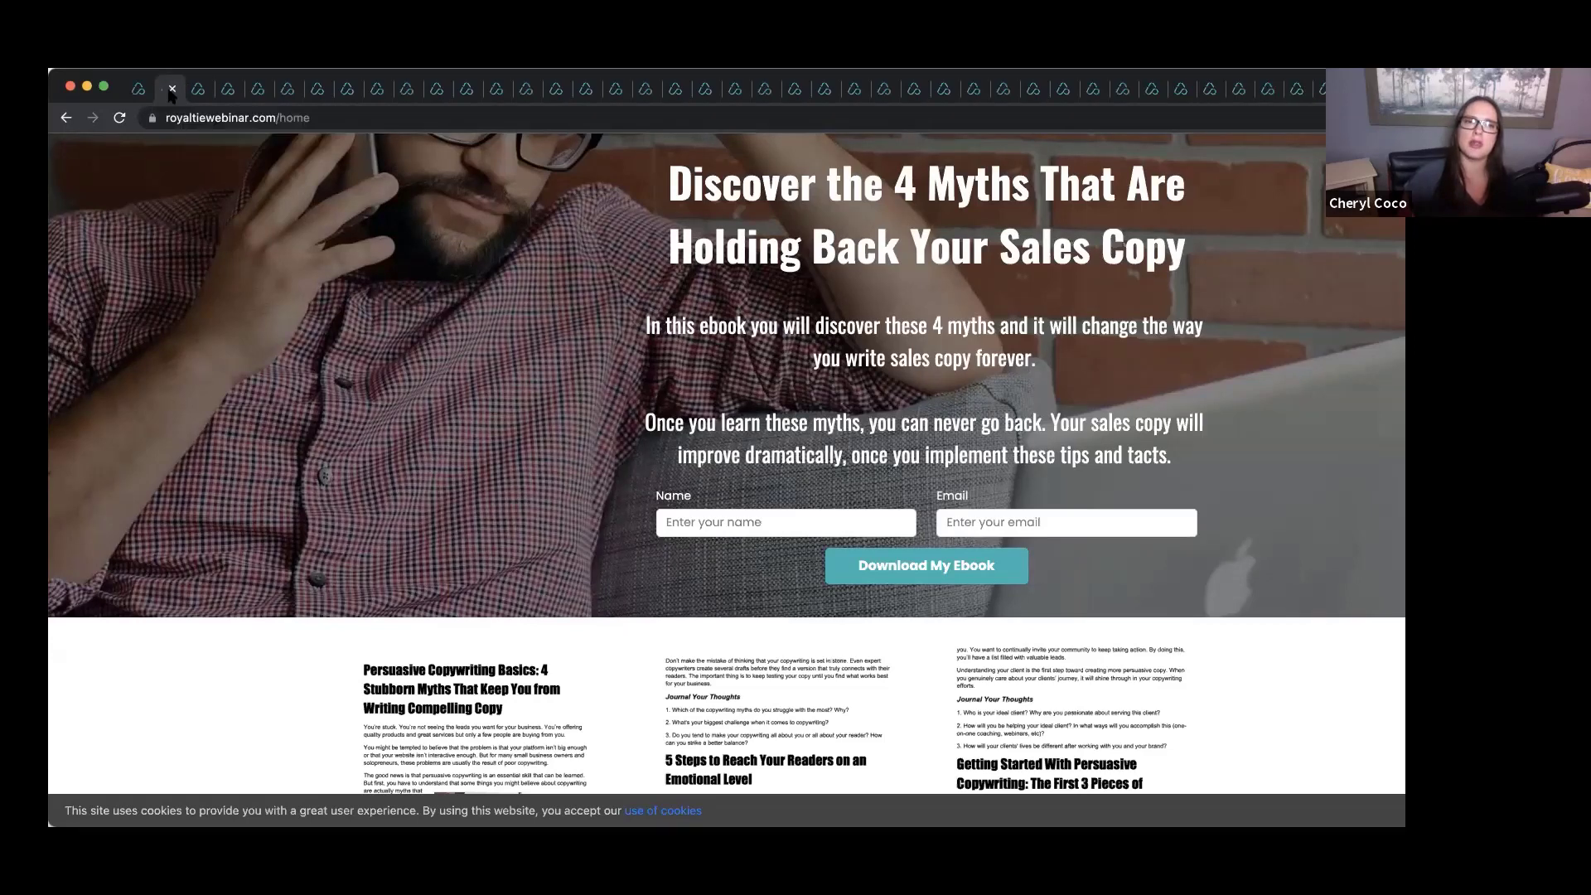
left_click(136, 90)
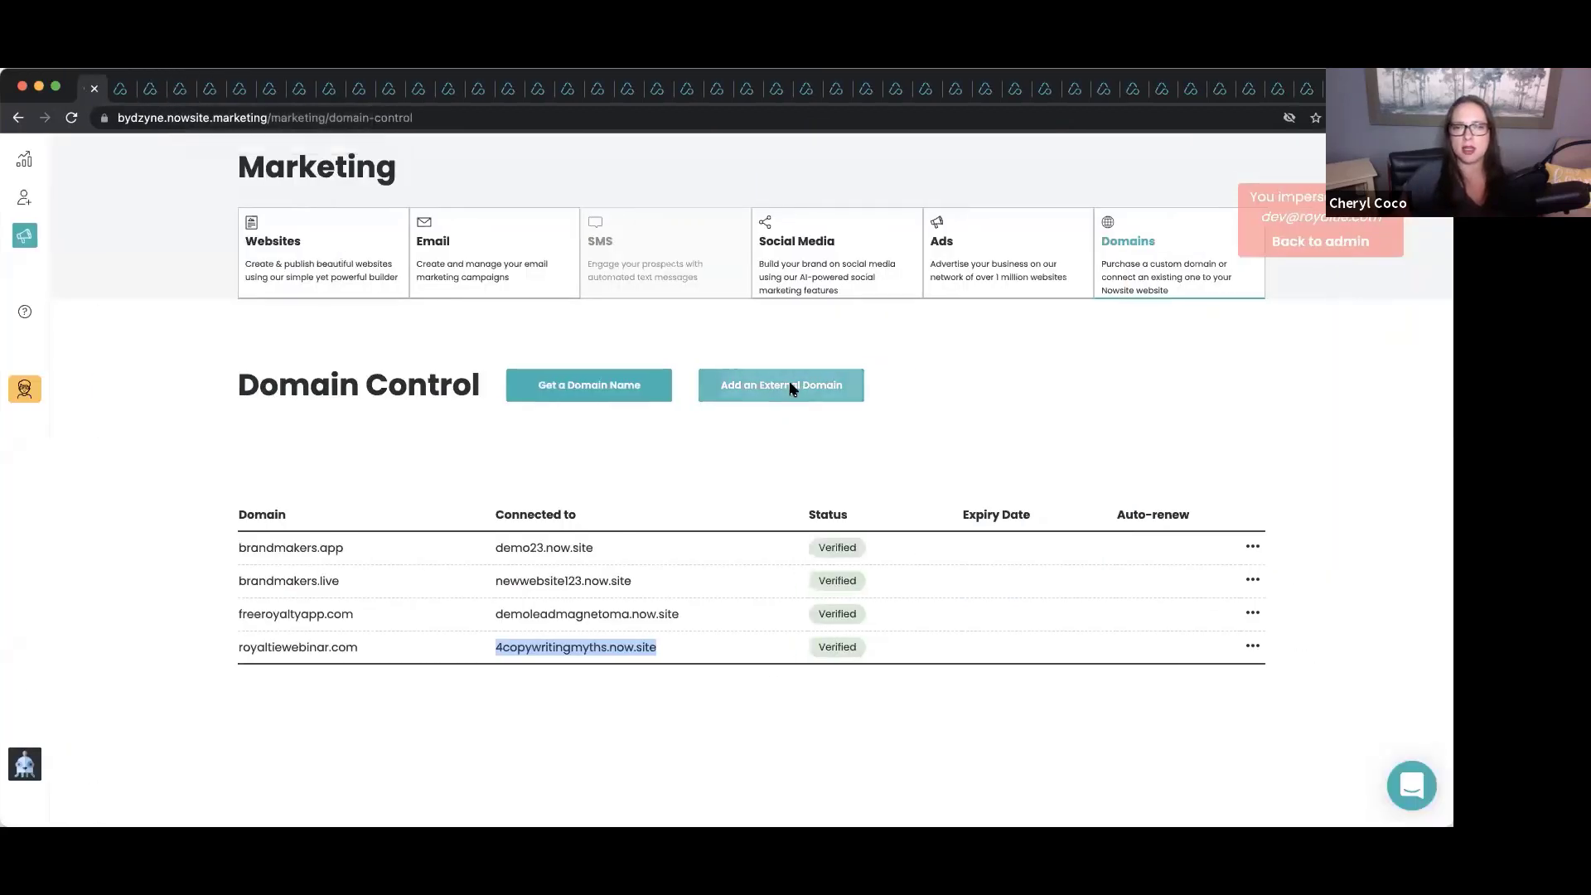
Enter external domain bakerybycoco.com and connect it to the bakerybycoco.now.site website.
left_click(837, 386)
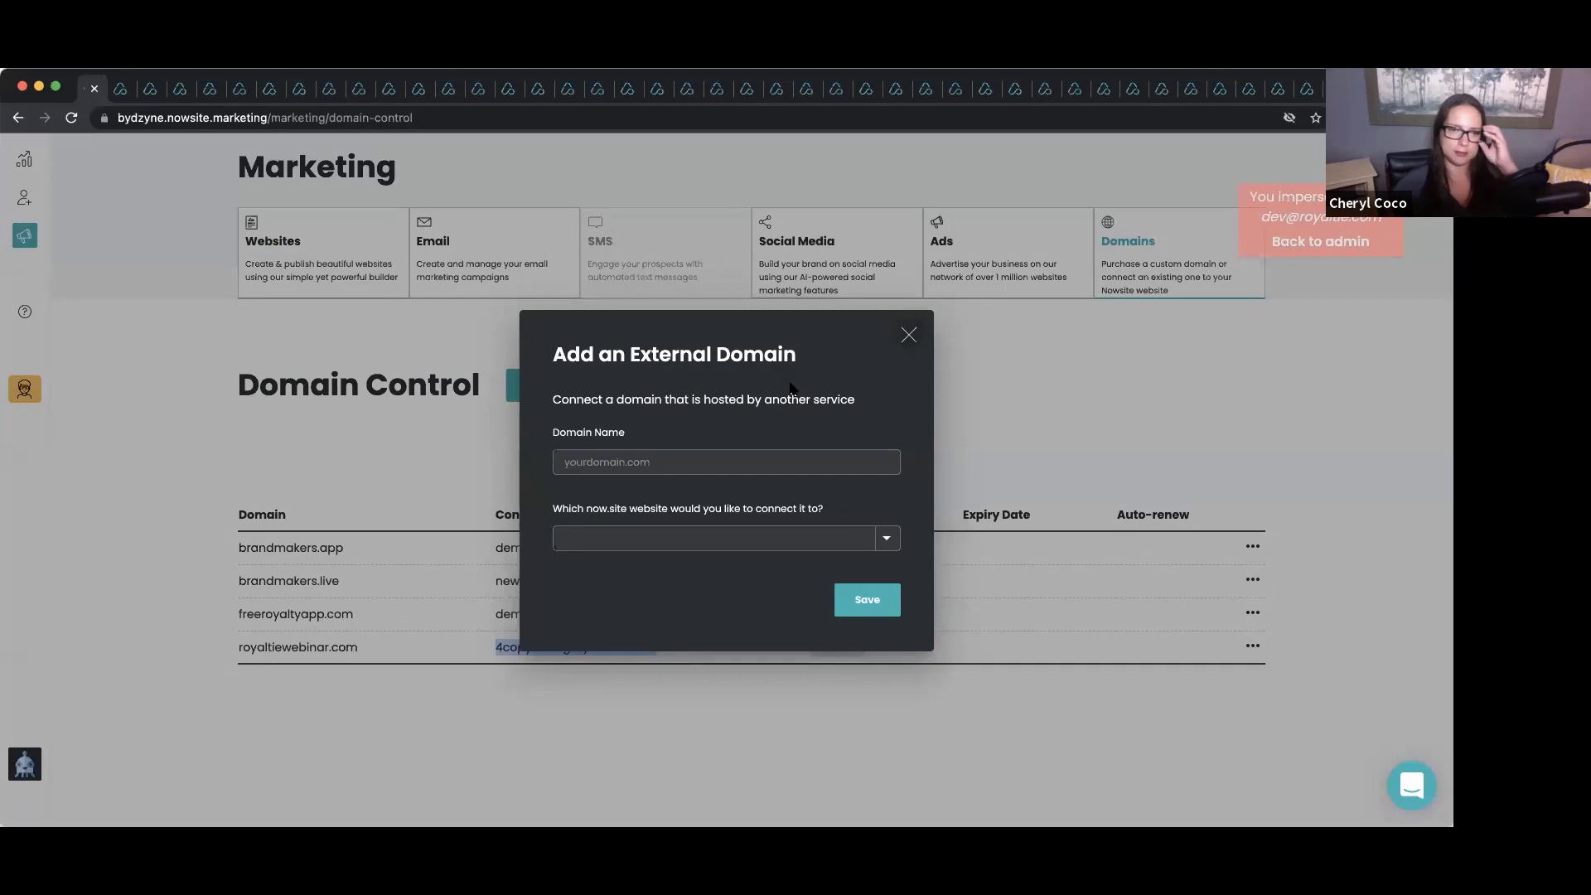
left_click(578, 461)
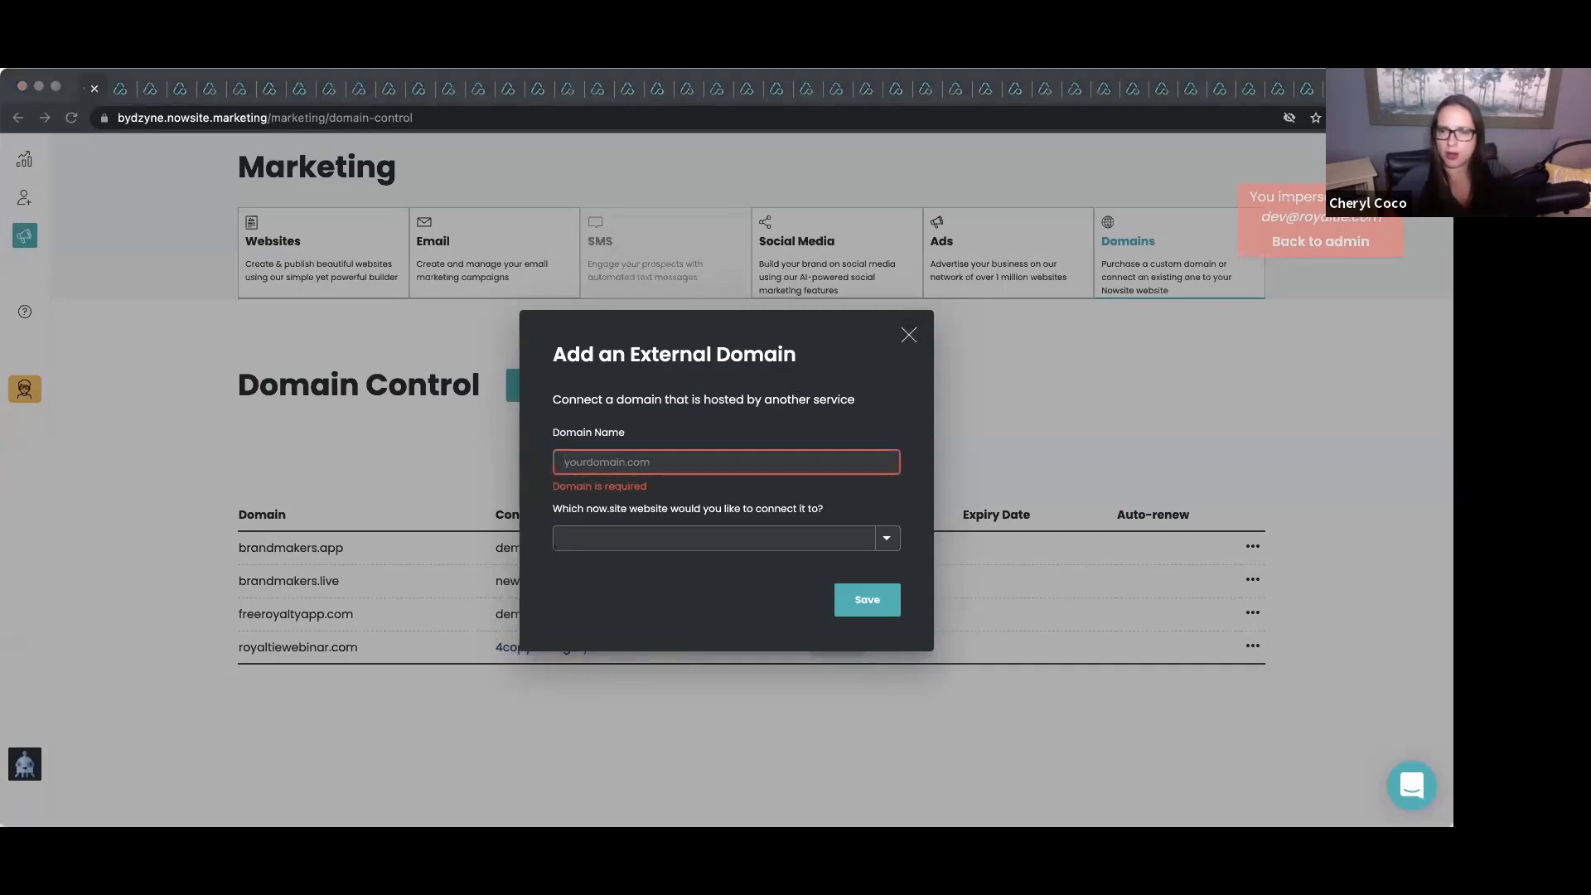
left_click(603, 460)
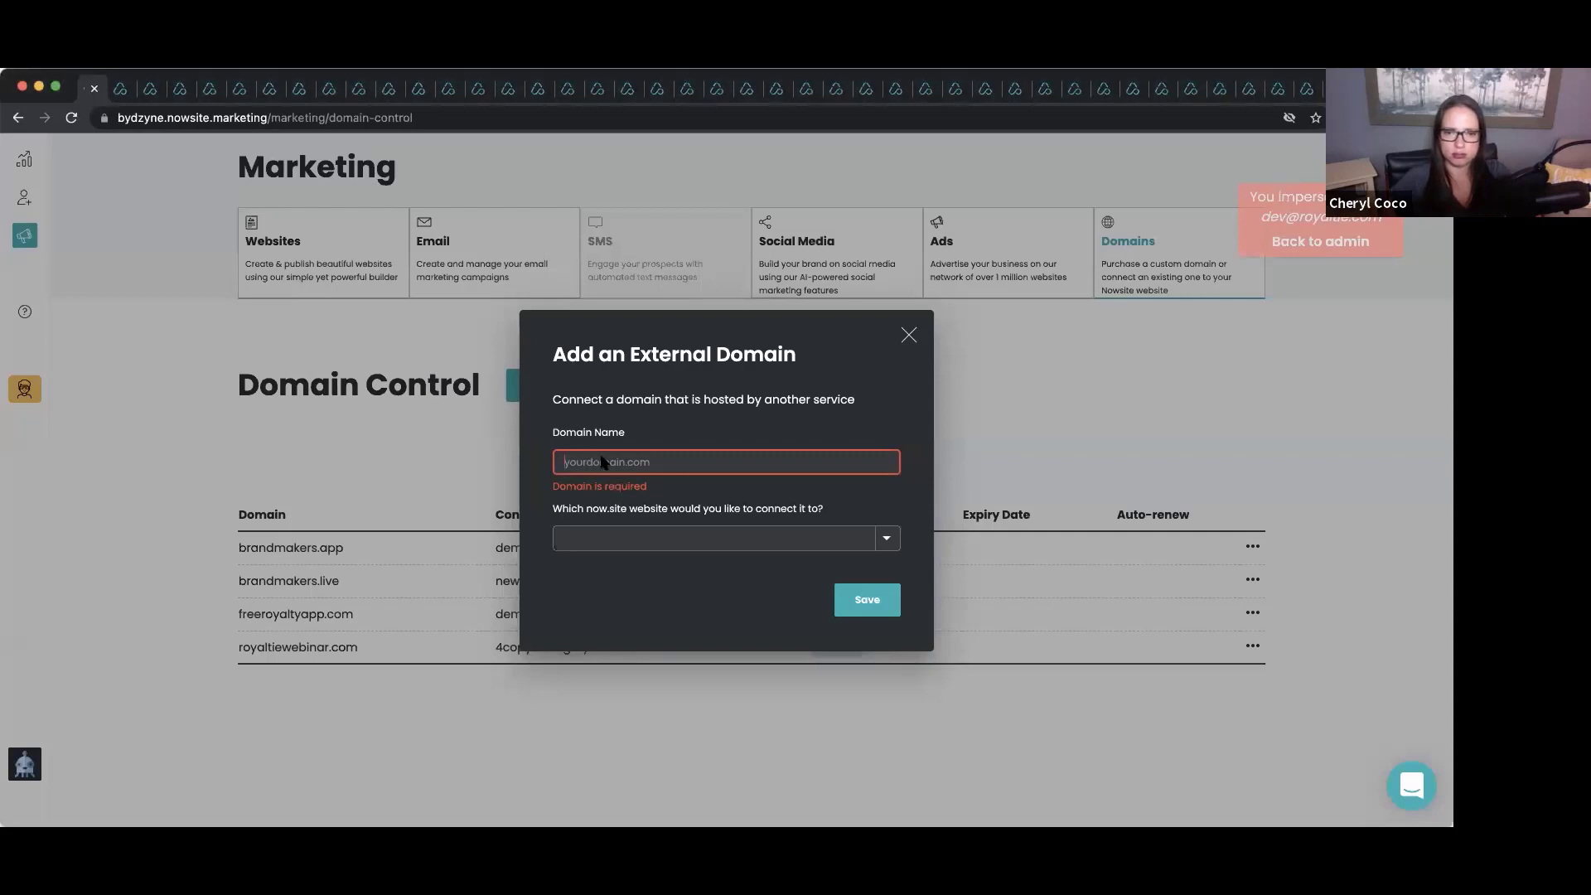
type("baker")
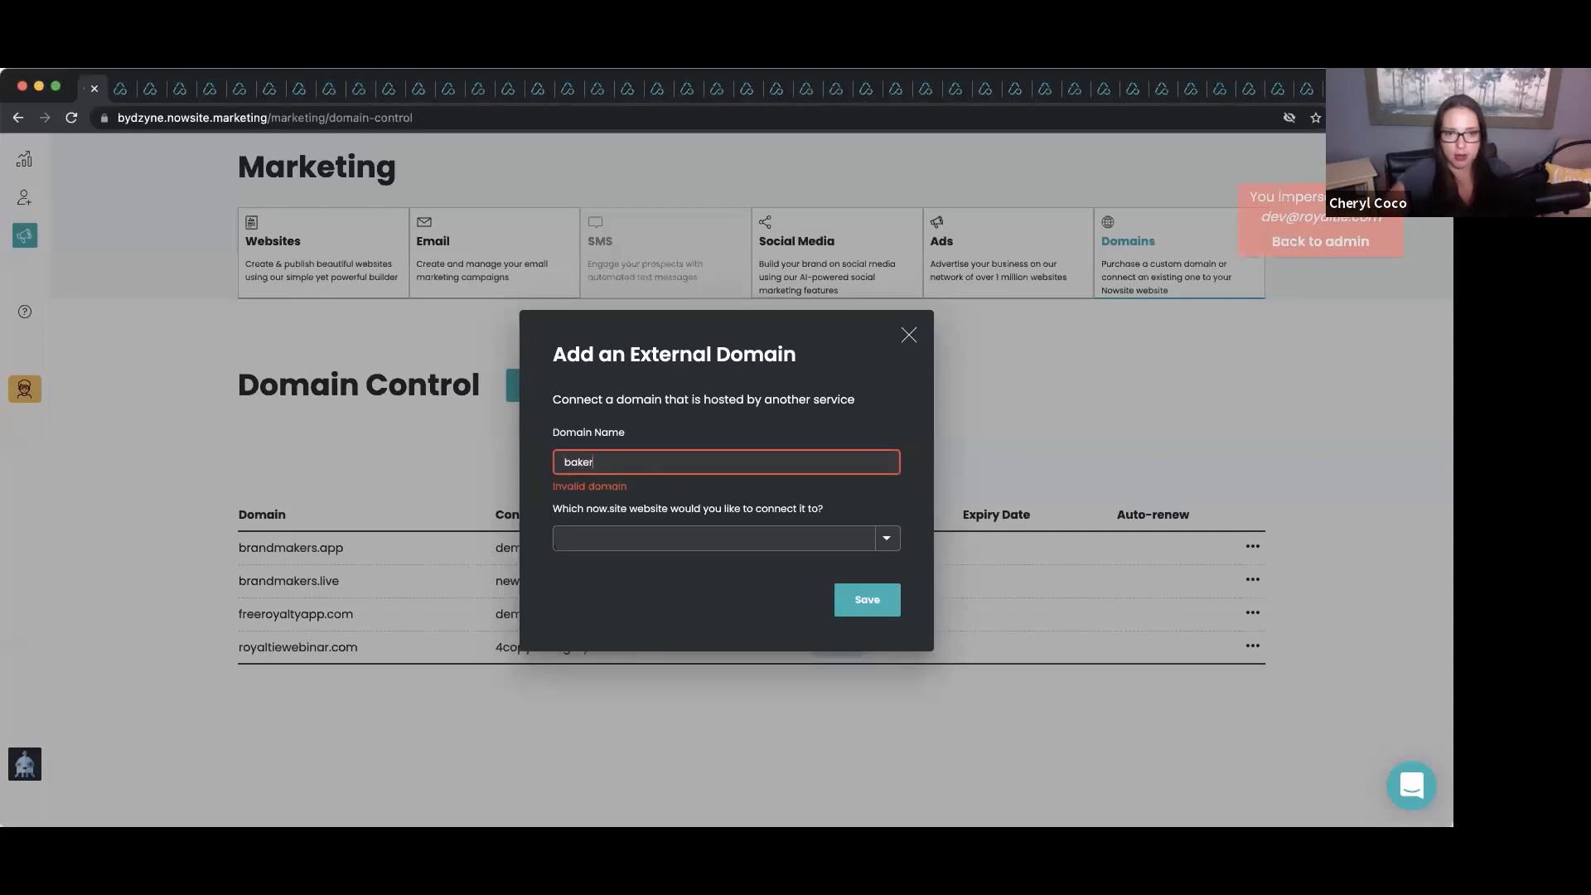
type("ybycoco.com")
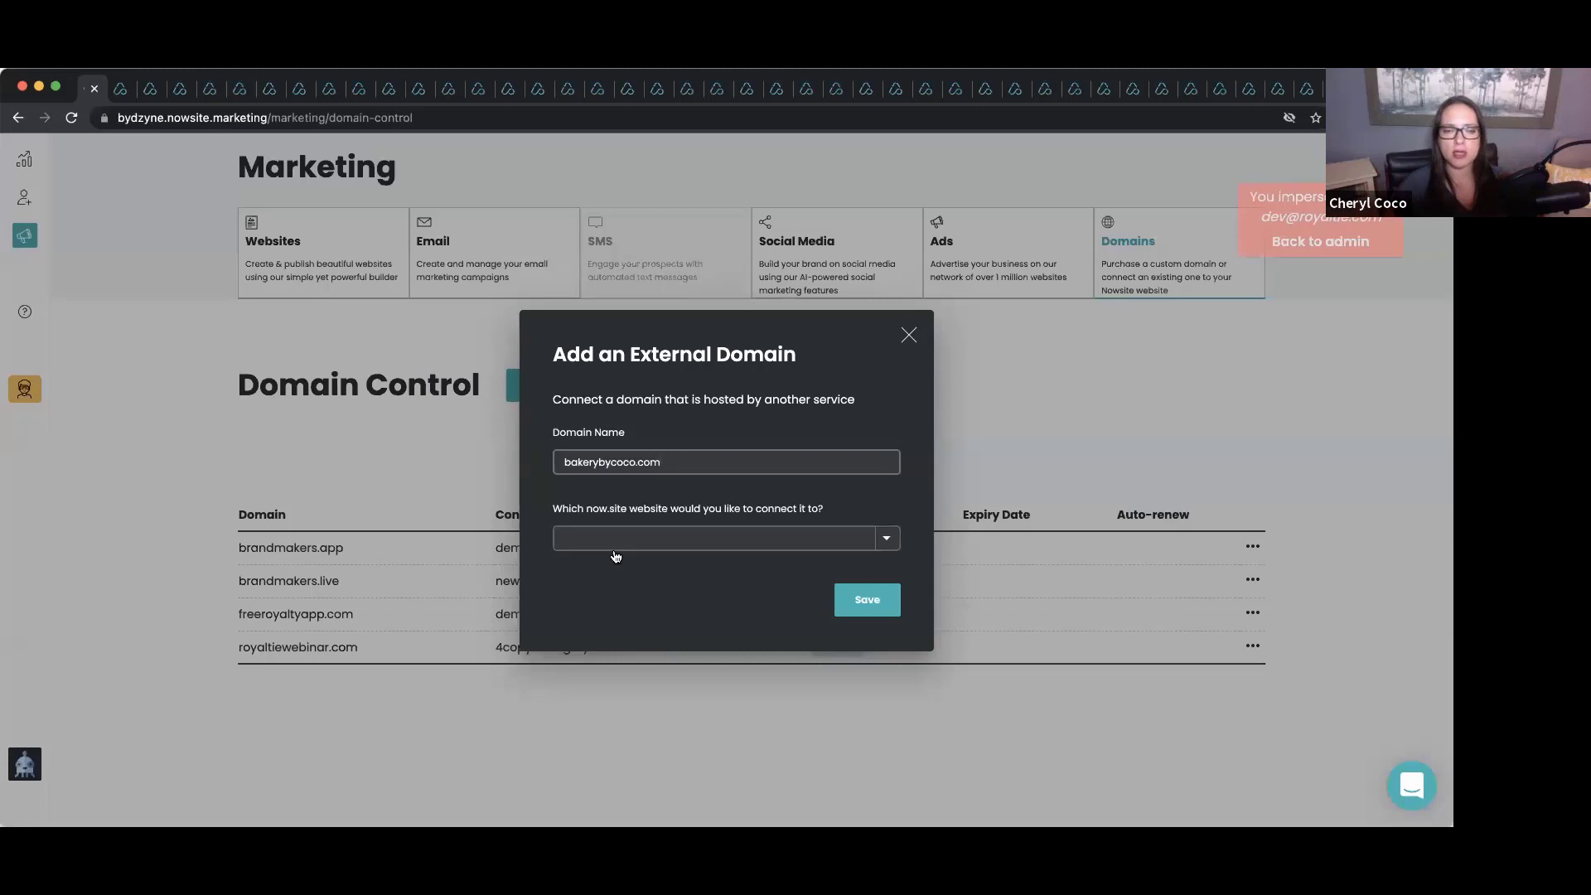
left_click(720, 539)
scroll(722, 564, "down", 5)
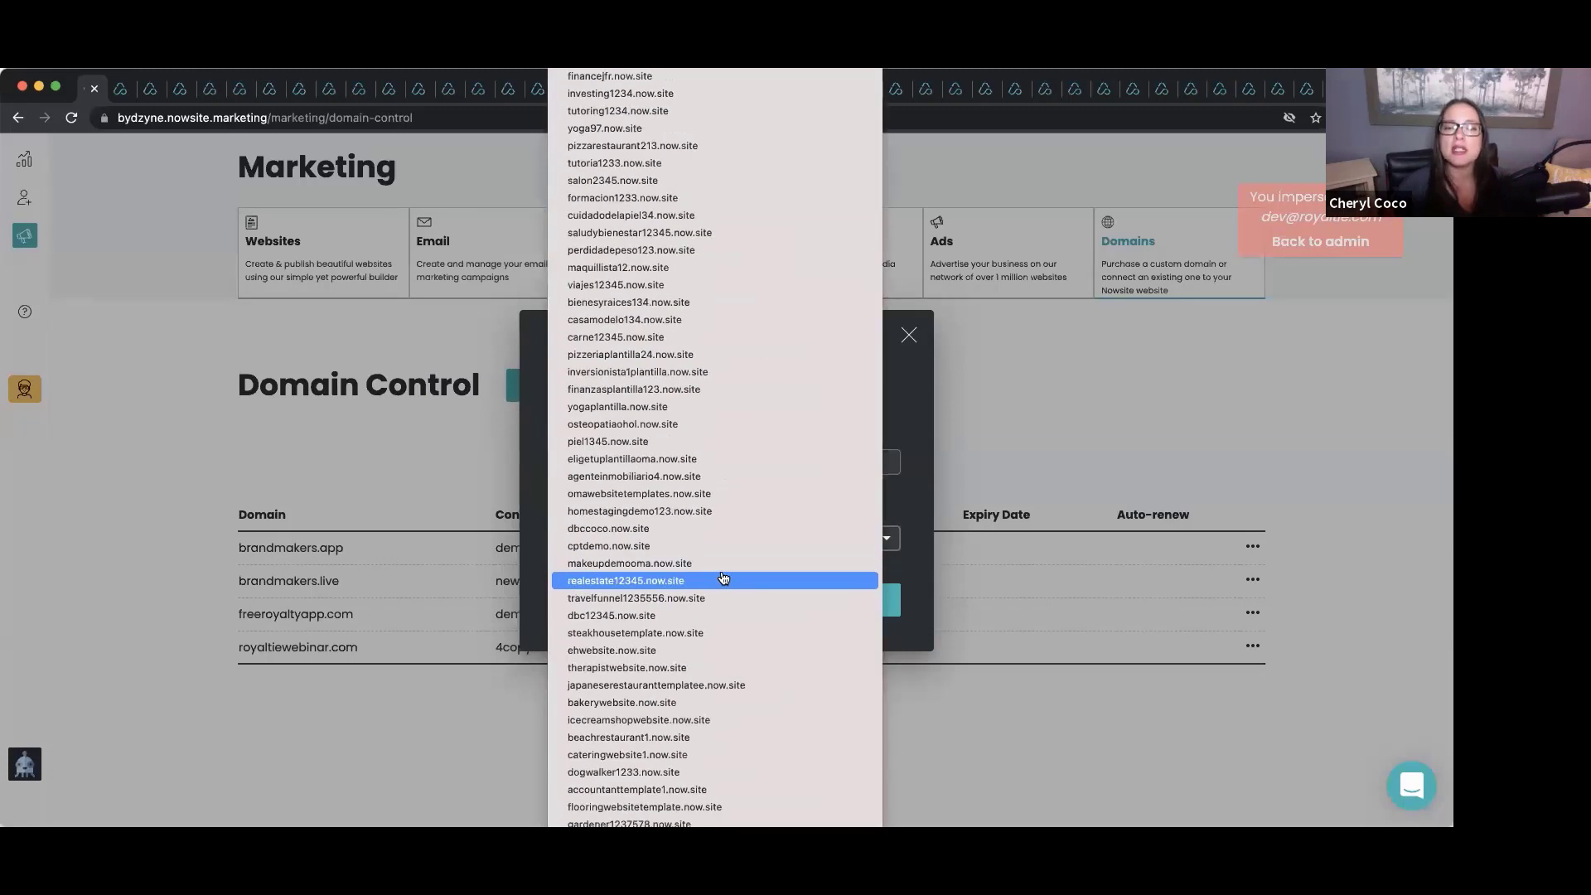
scroll(724, 578, "down", 10)
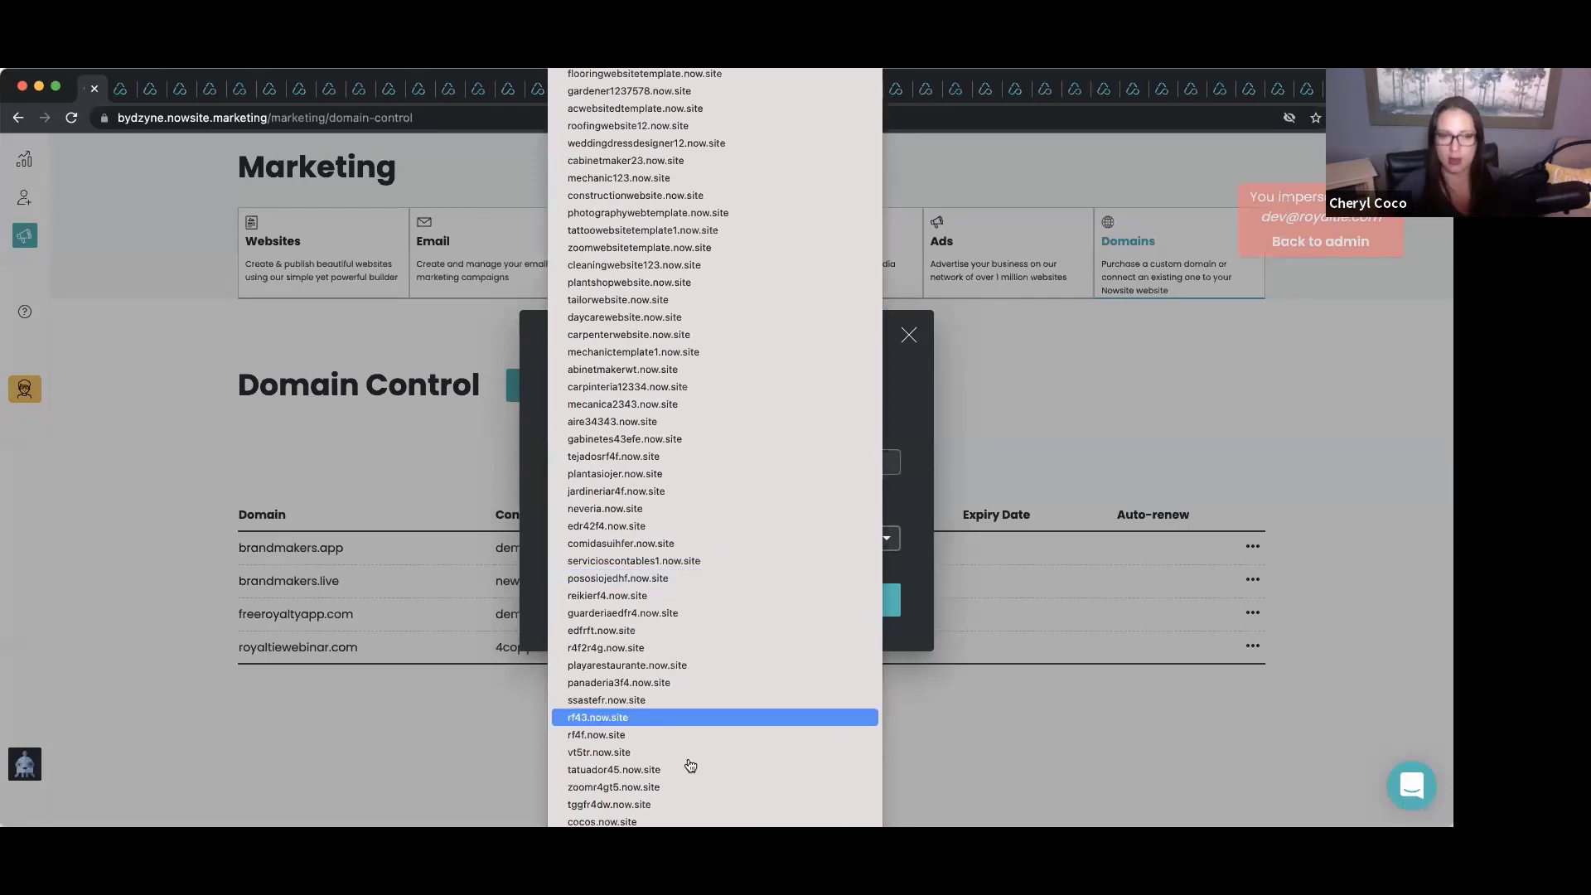
key("Escape")
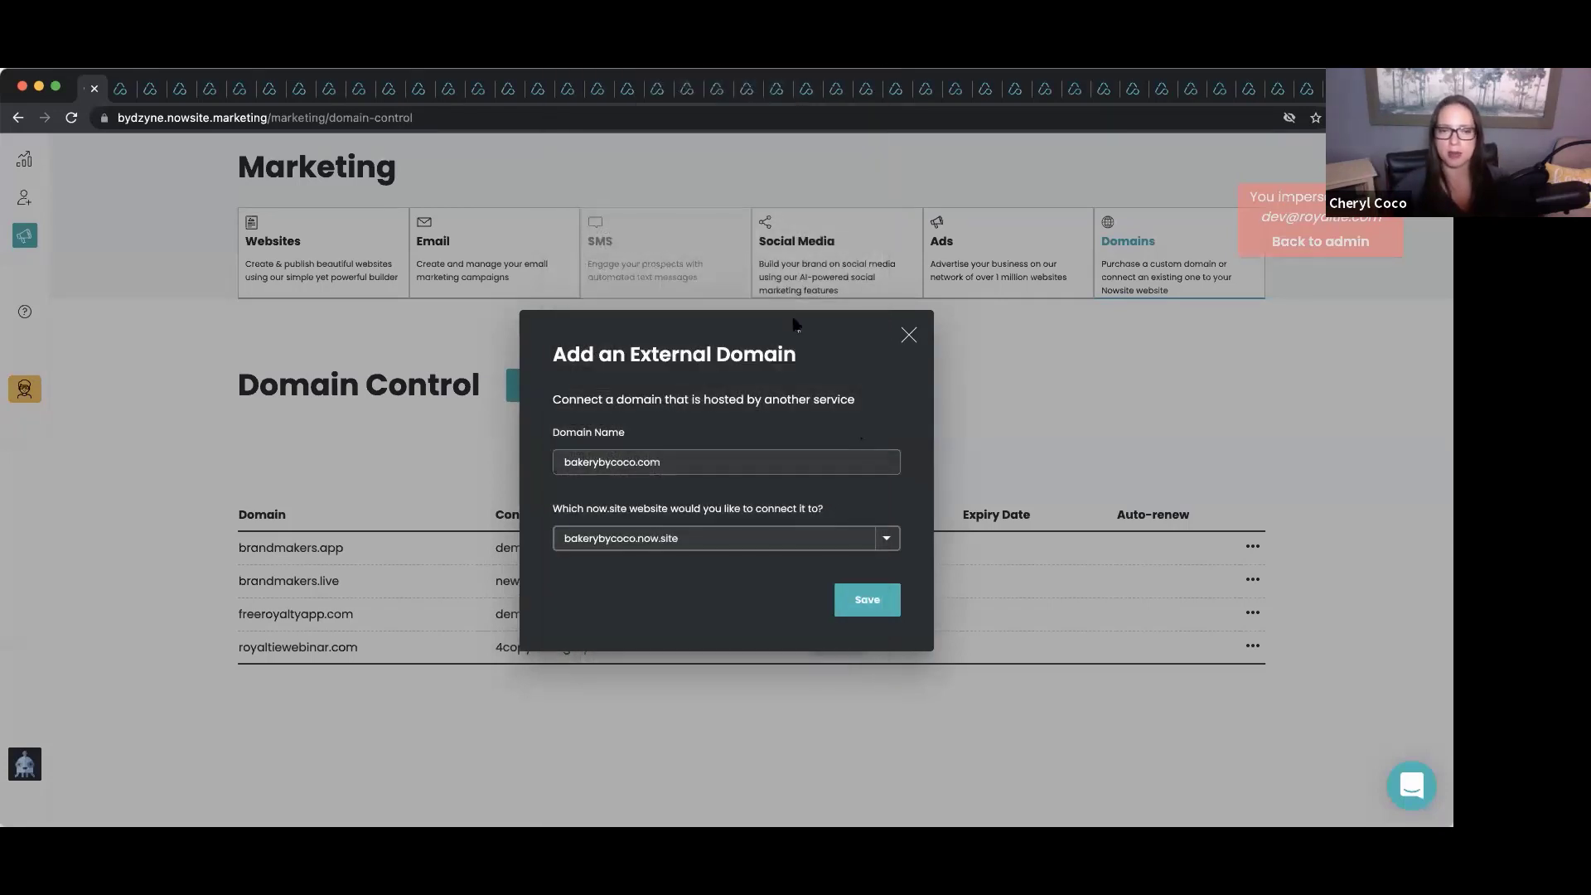
Save bakerybycoco.com as a pending domain and copy its A record value 100.24.193.203.
left_click(864, 604)
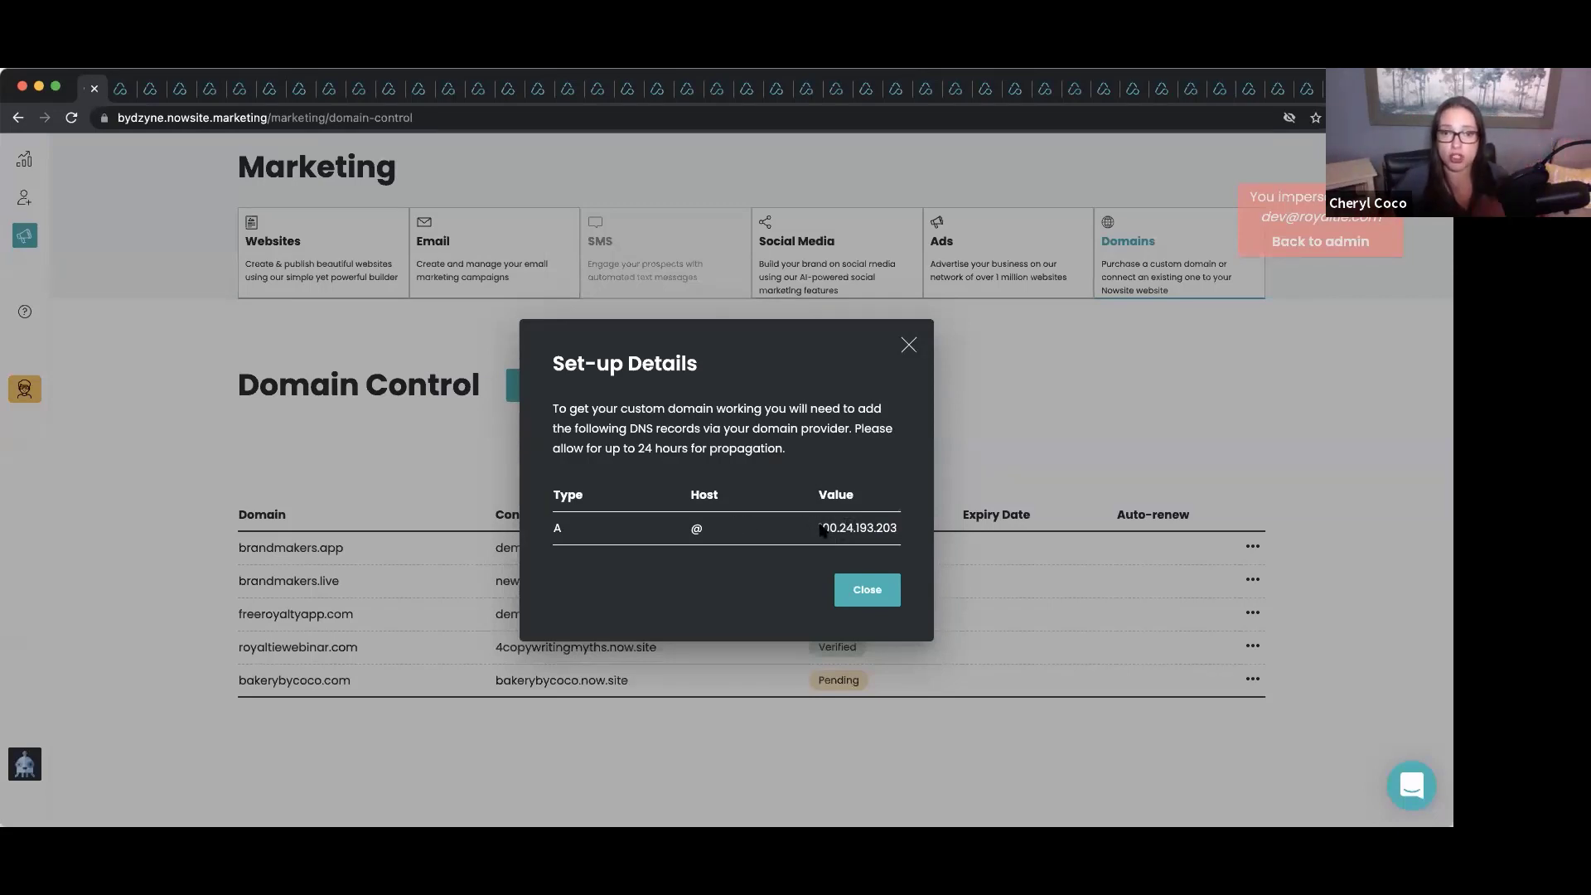
left_click_drag(819, 531, 899, 533)
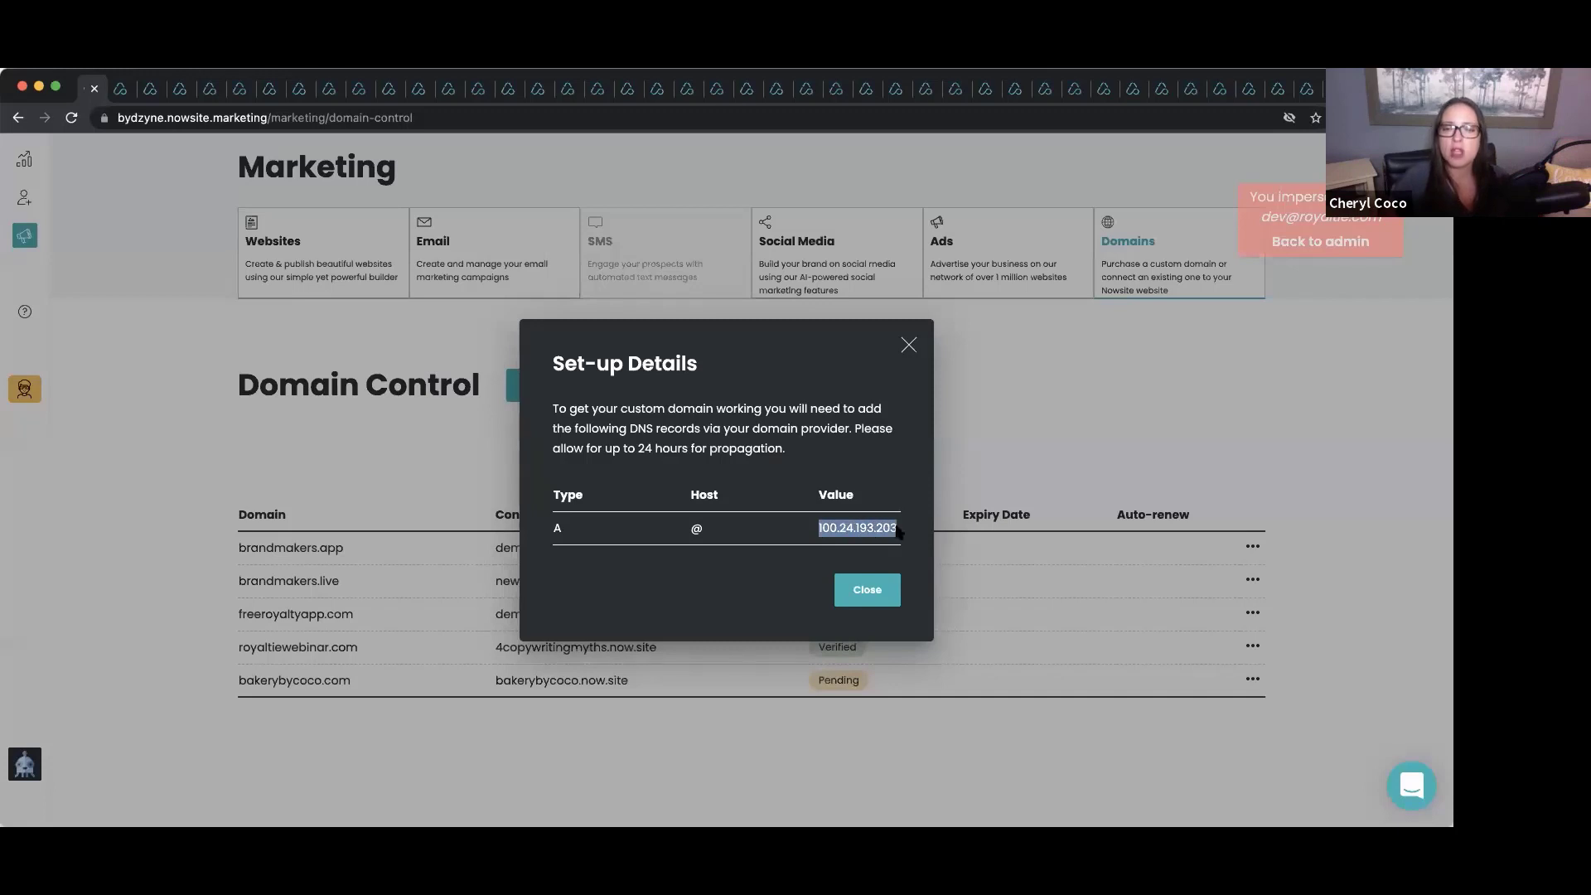
right_click(899, 533)
left_click(901, 570)
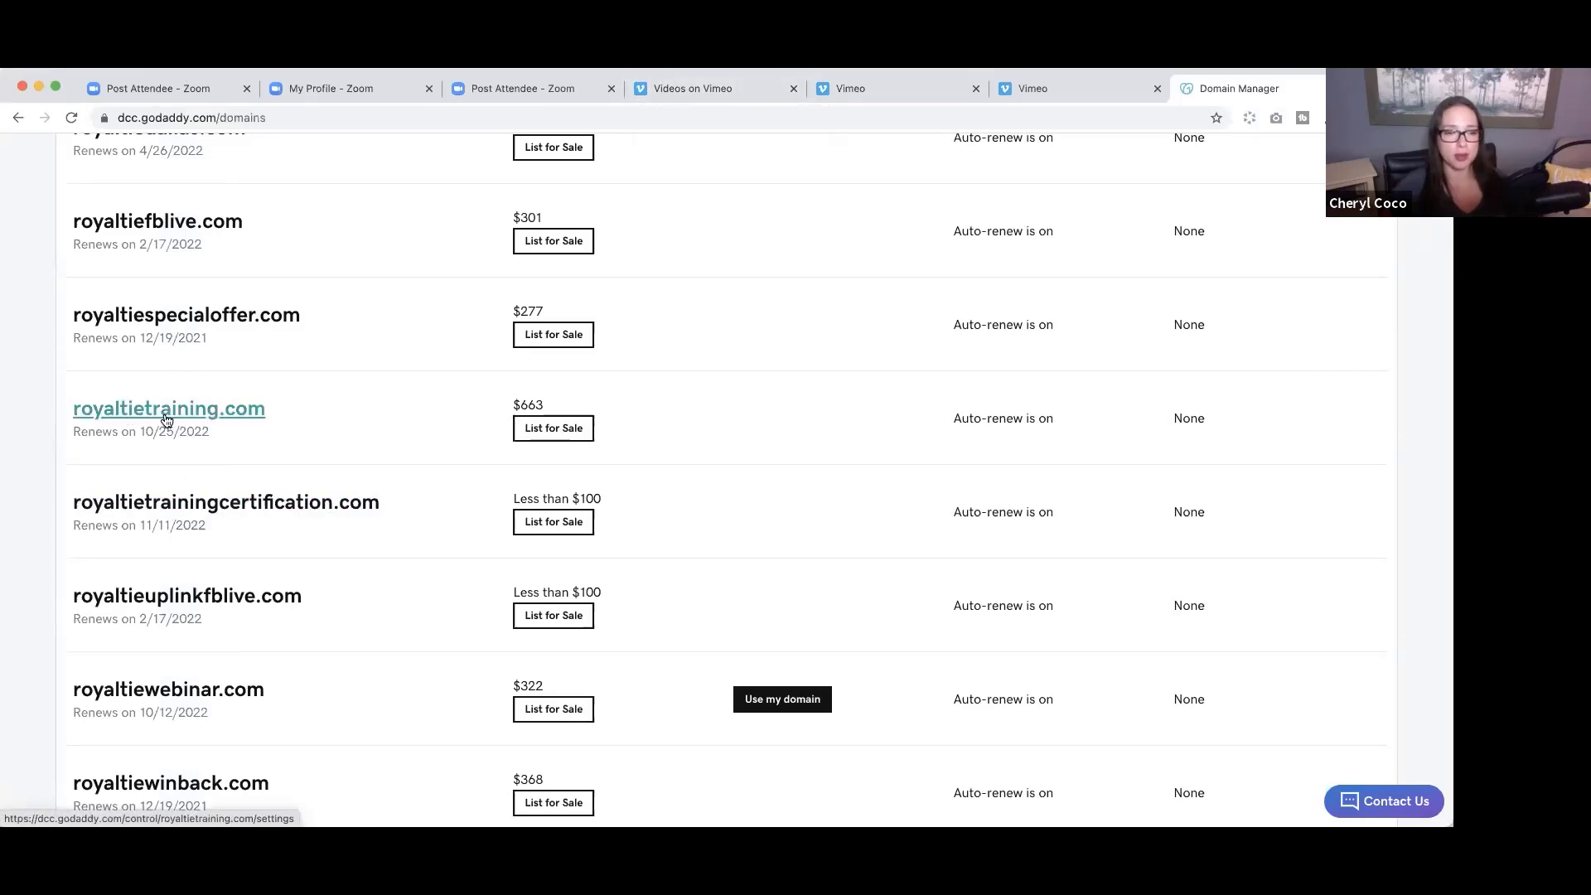
Open royaltieuplinkfblive.com's domain settings in GoDaddy and go to Manage DNS.
left_click(199, 597)
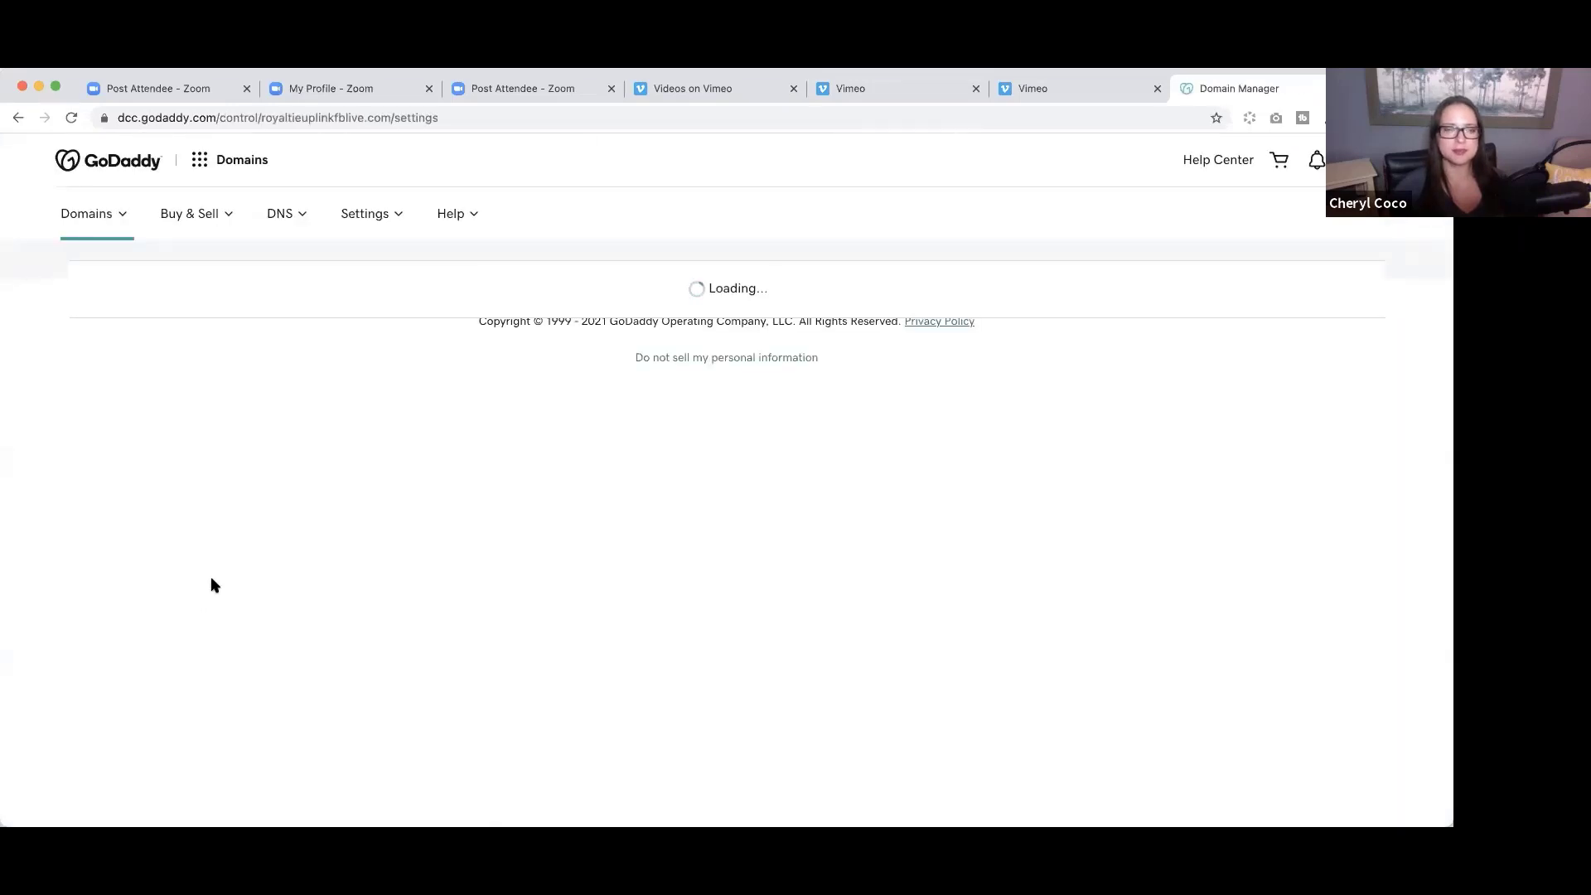
scroll(440, 509, "down", 2)
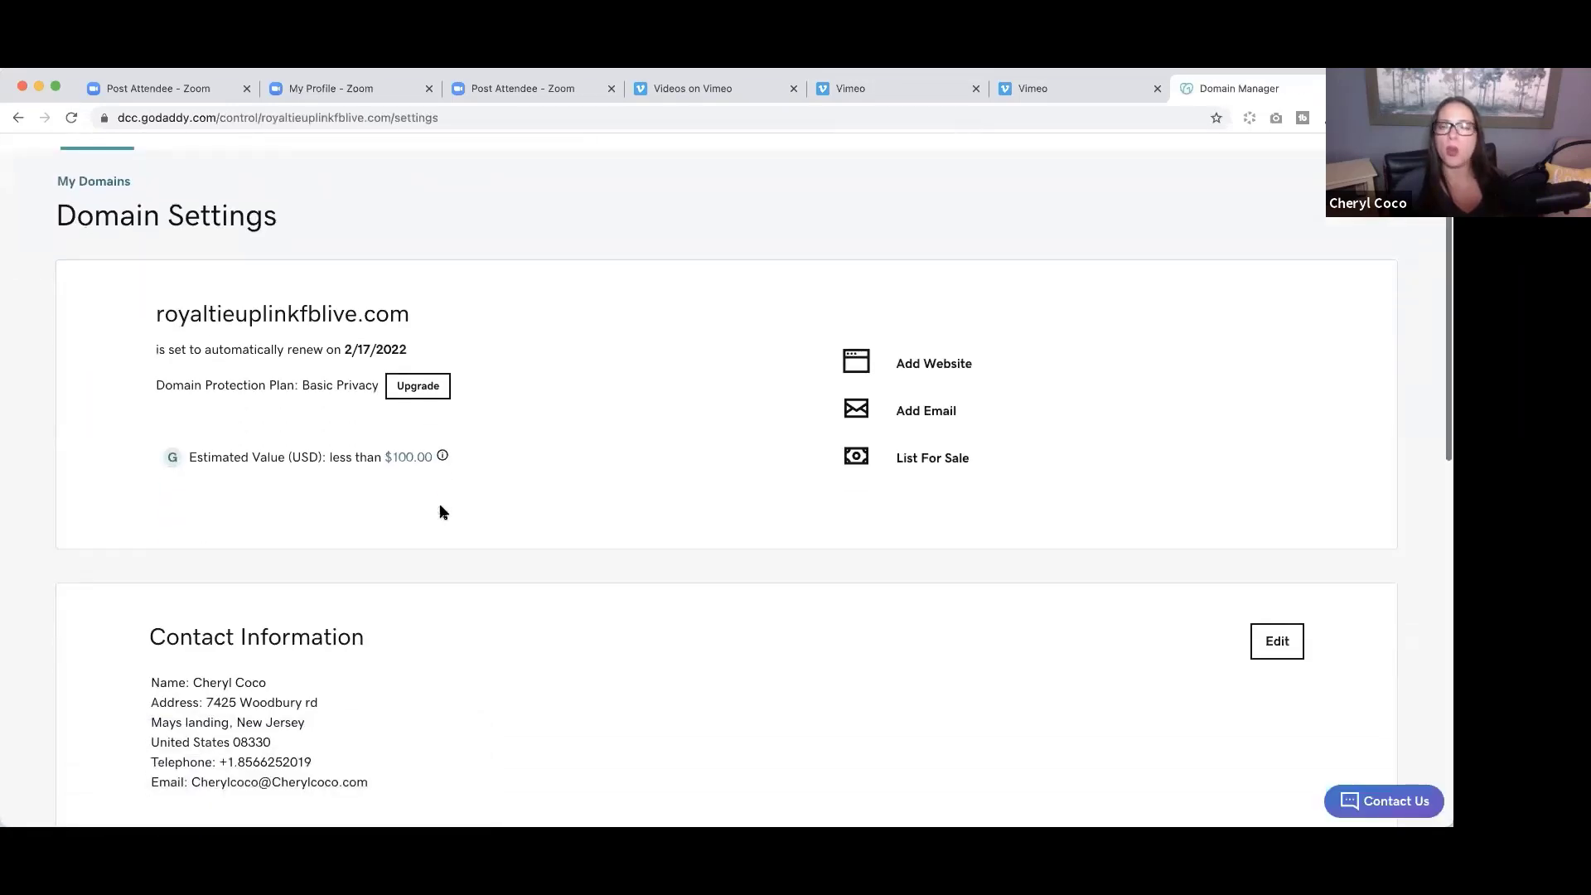
scroll(440, 505, "down", 3)
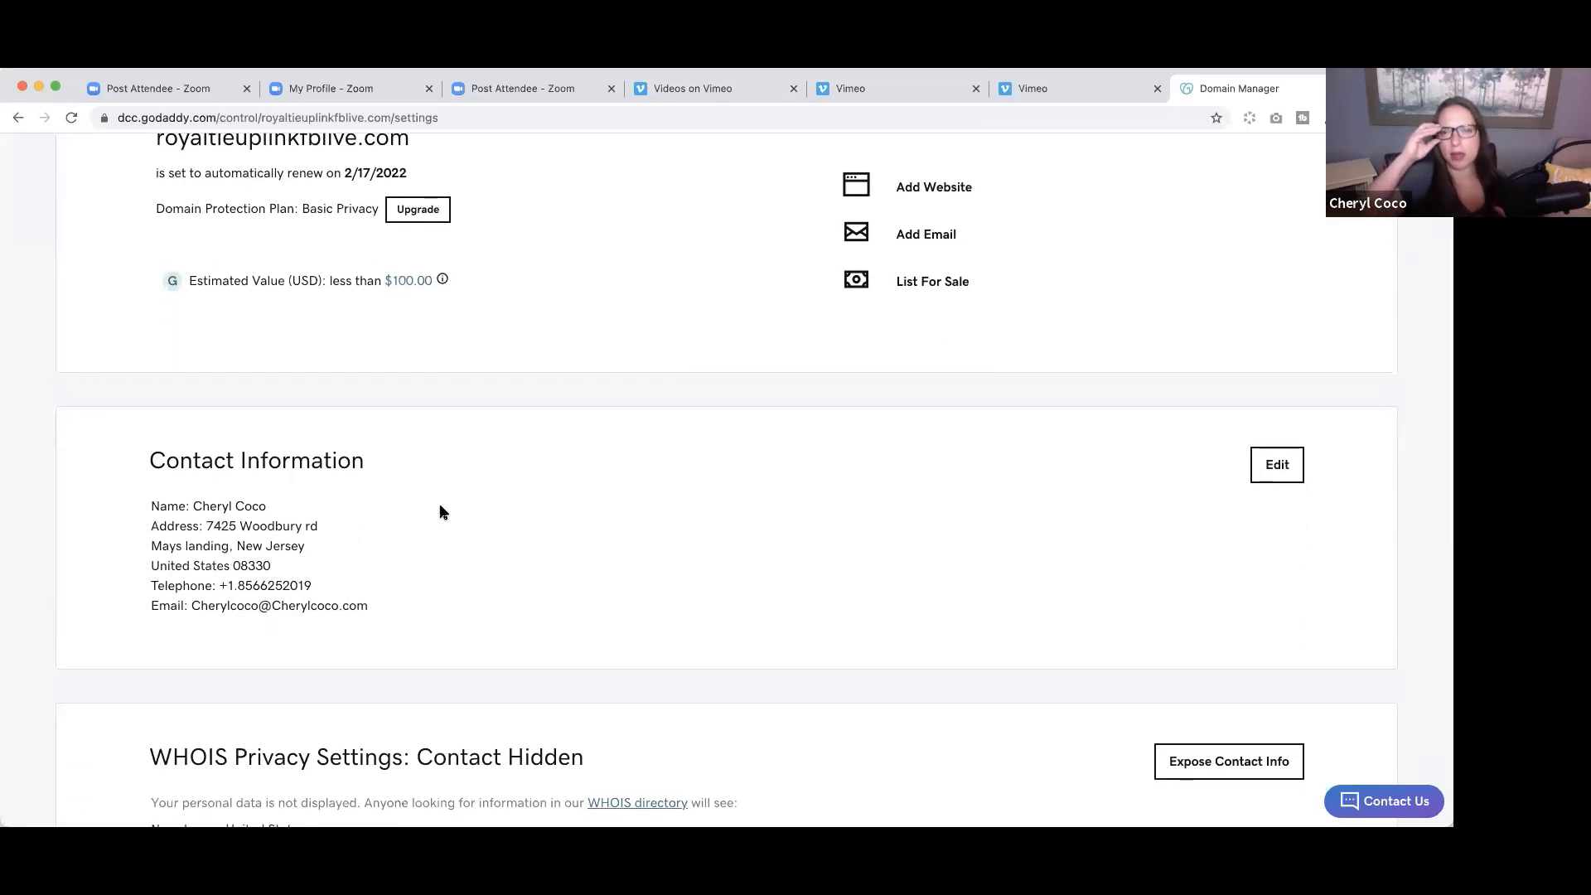
scroll(440, 511, "down", 3)
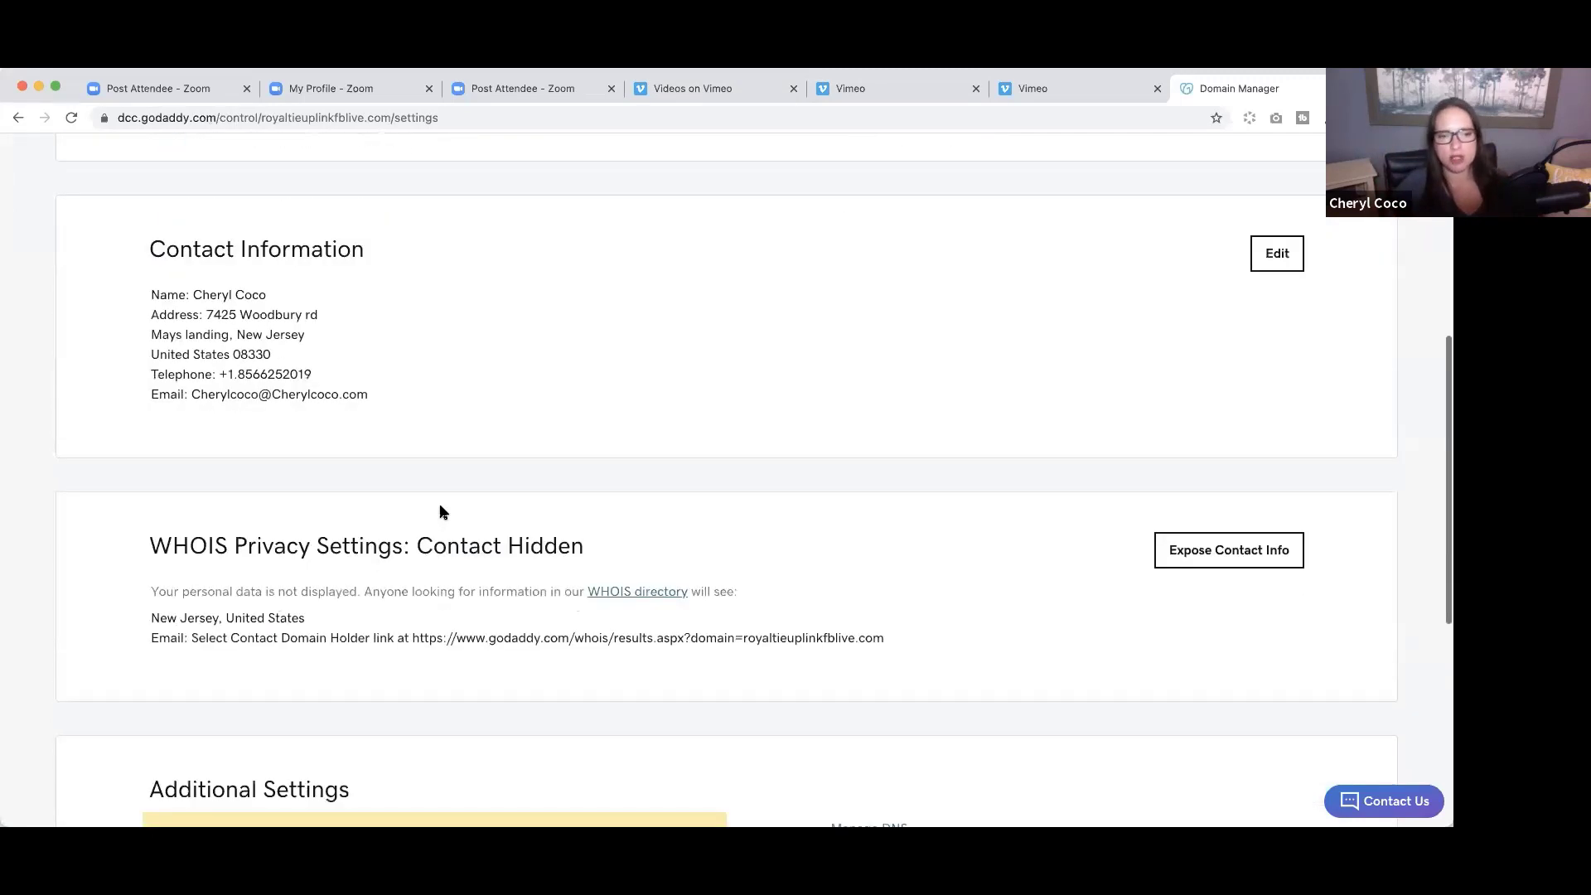
scroll(440, 511, "down", 6)
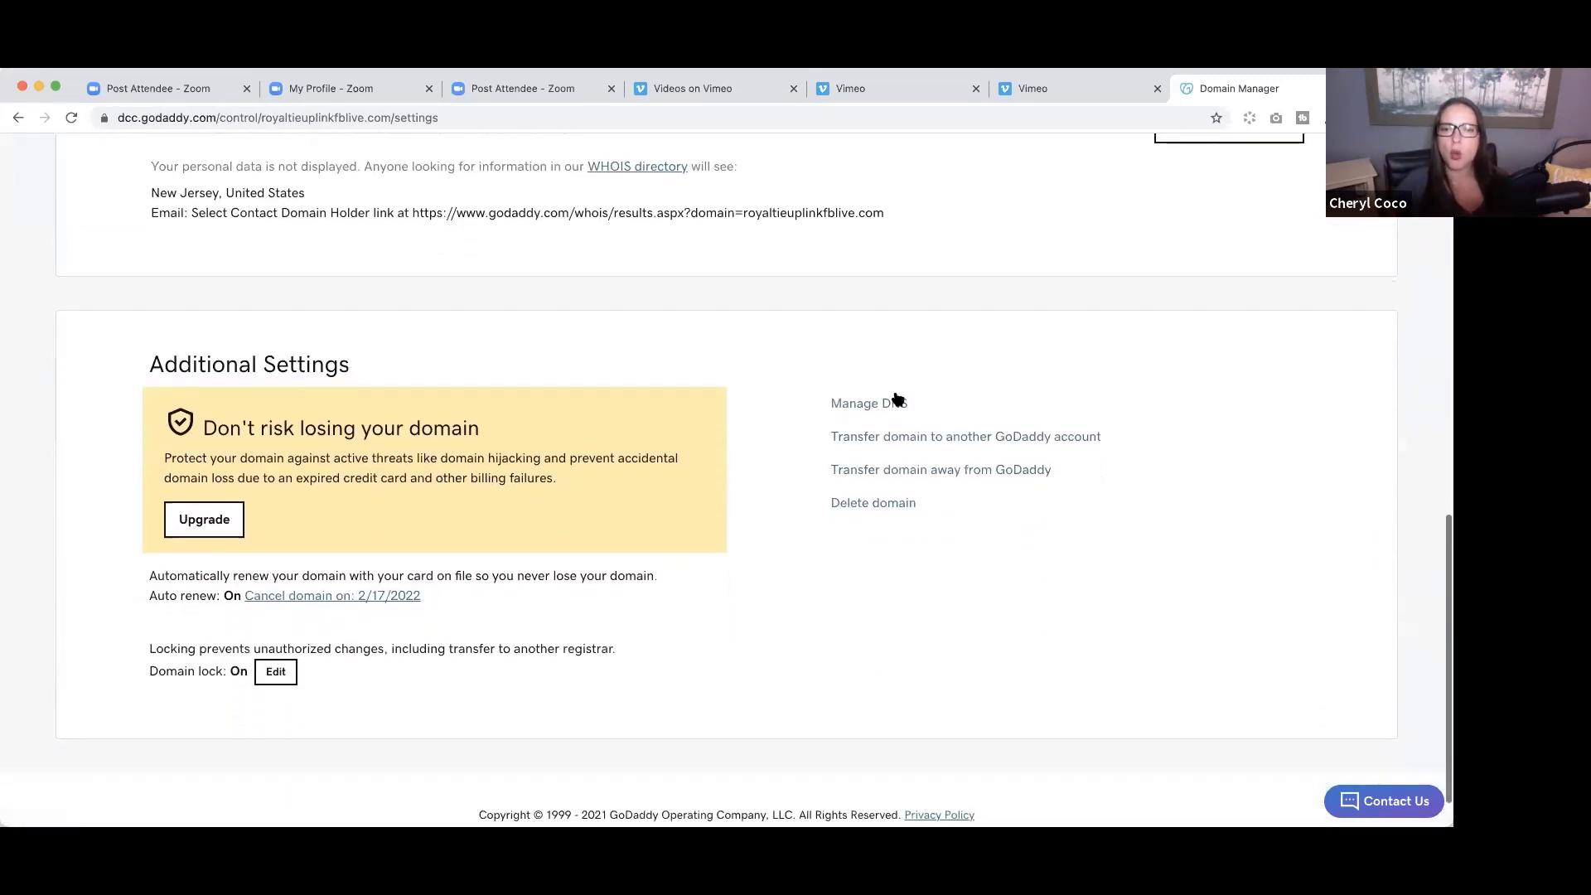
left_click(878, 405)
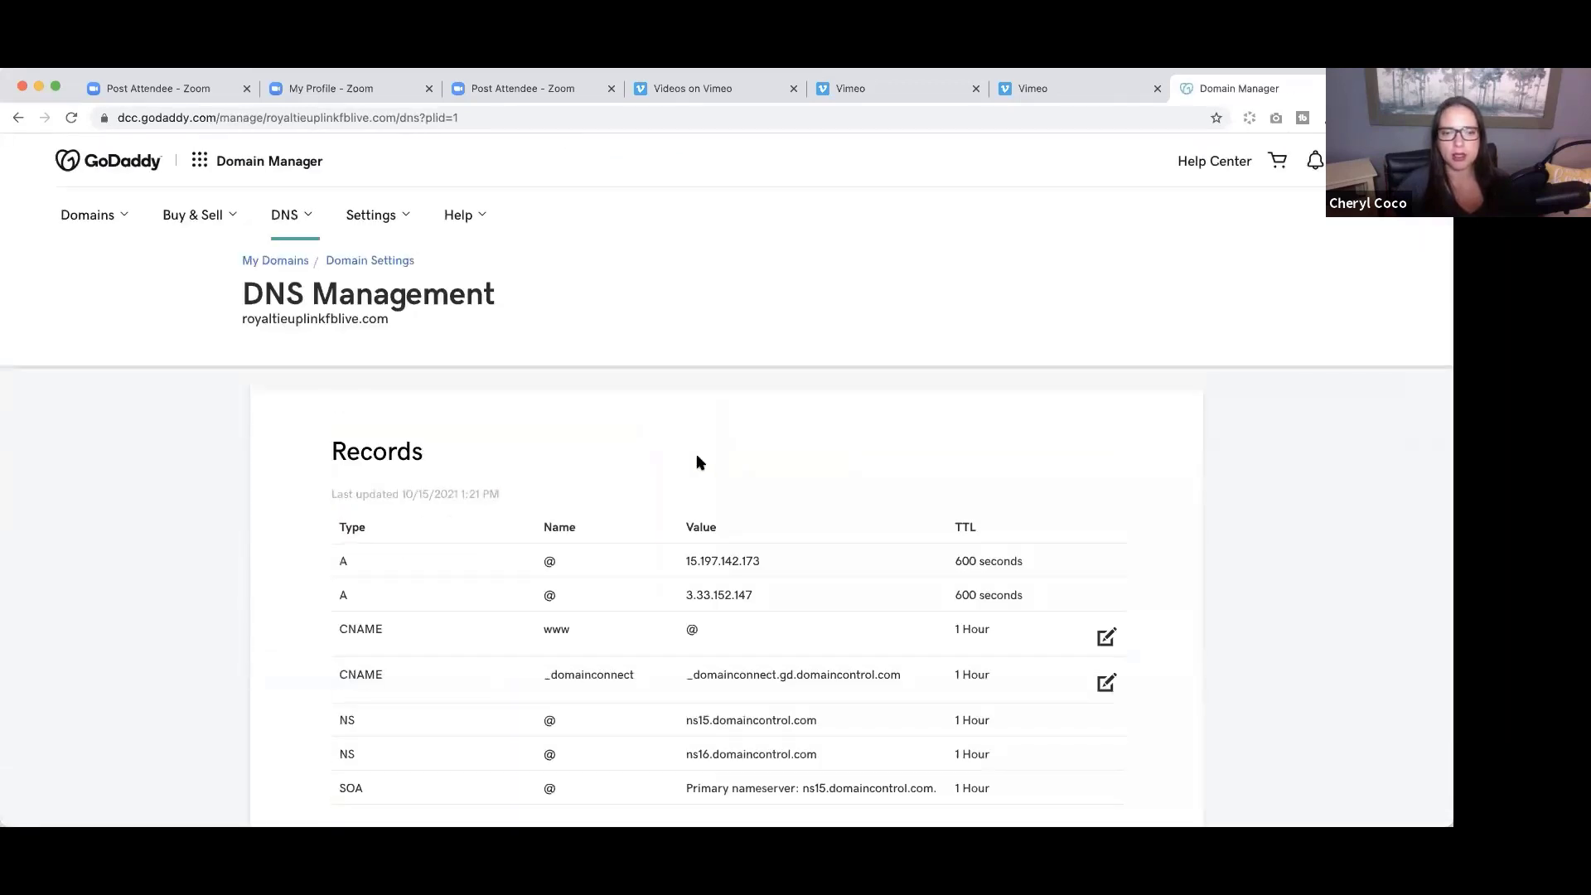
Delete the Facebook domain forwarding on royaltieuplinkfblive.com and confirm the deletion.
scroll(699, 462, "down", 8)
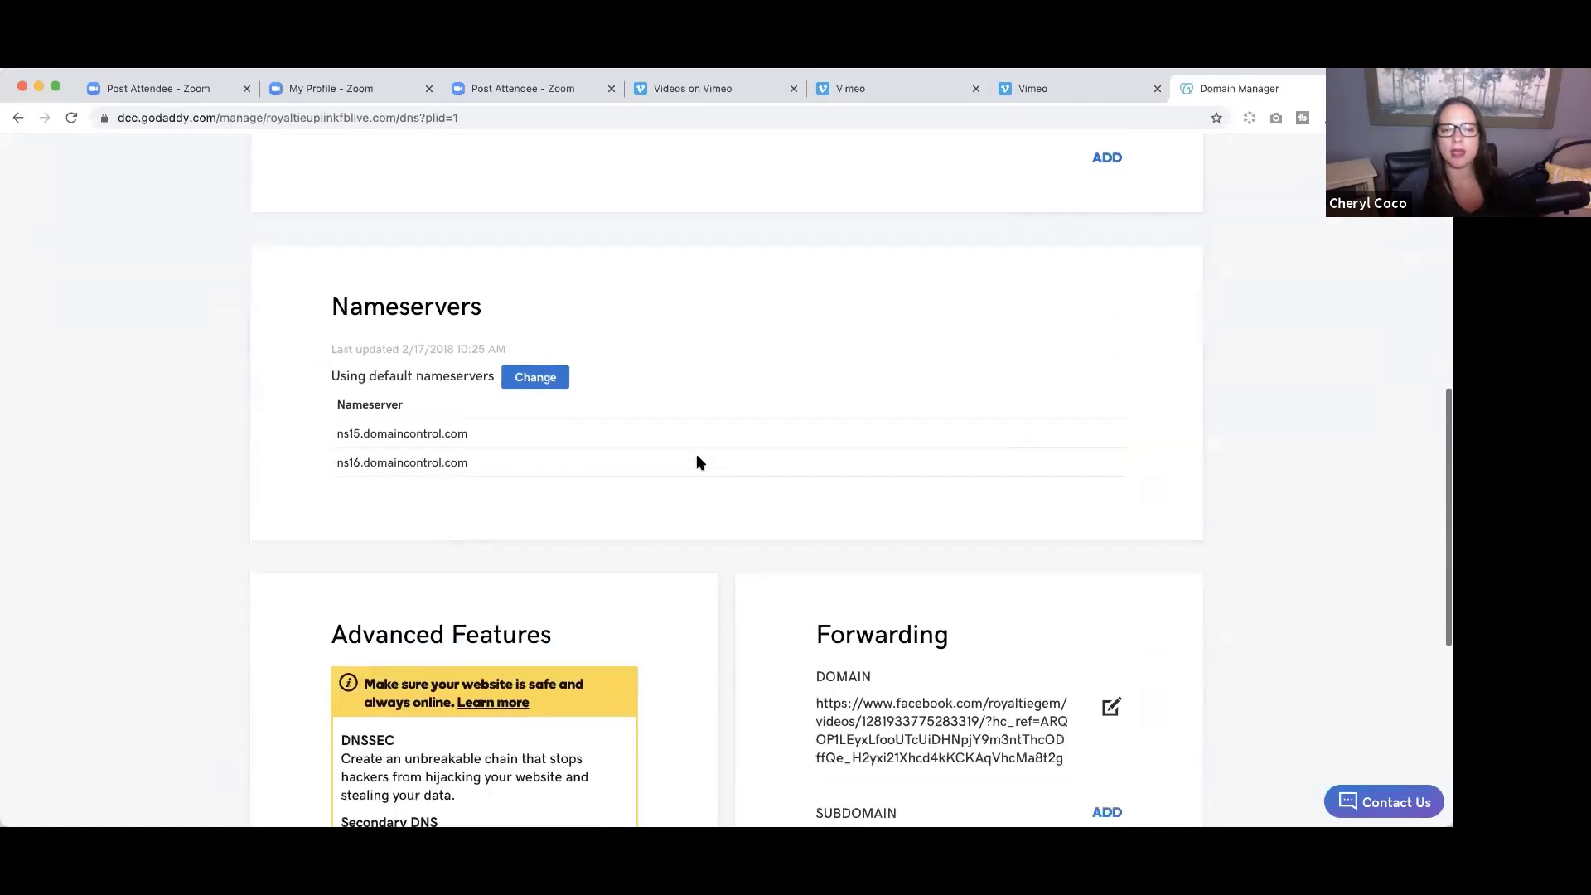
scroll(699, 463, "down", 3)
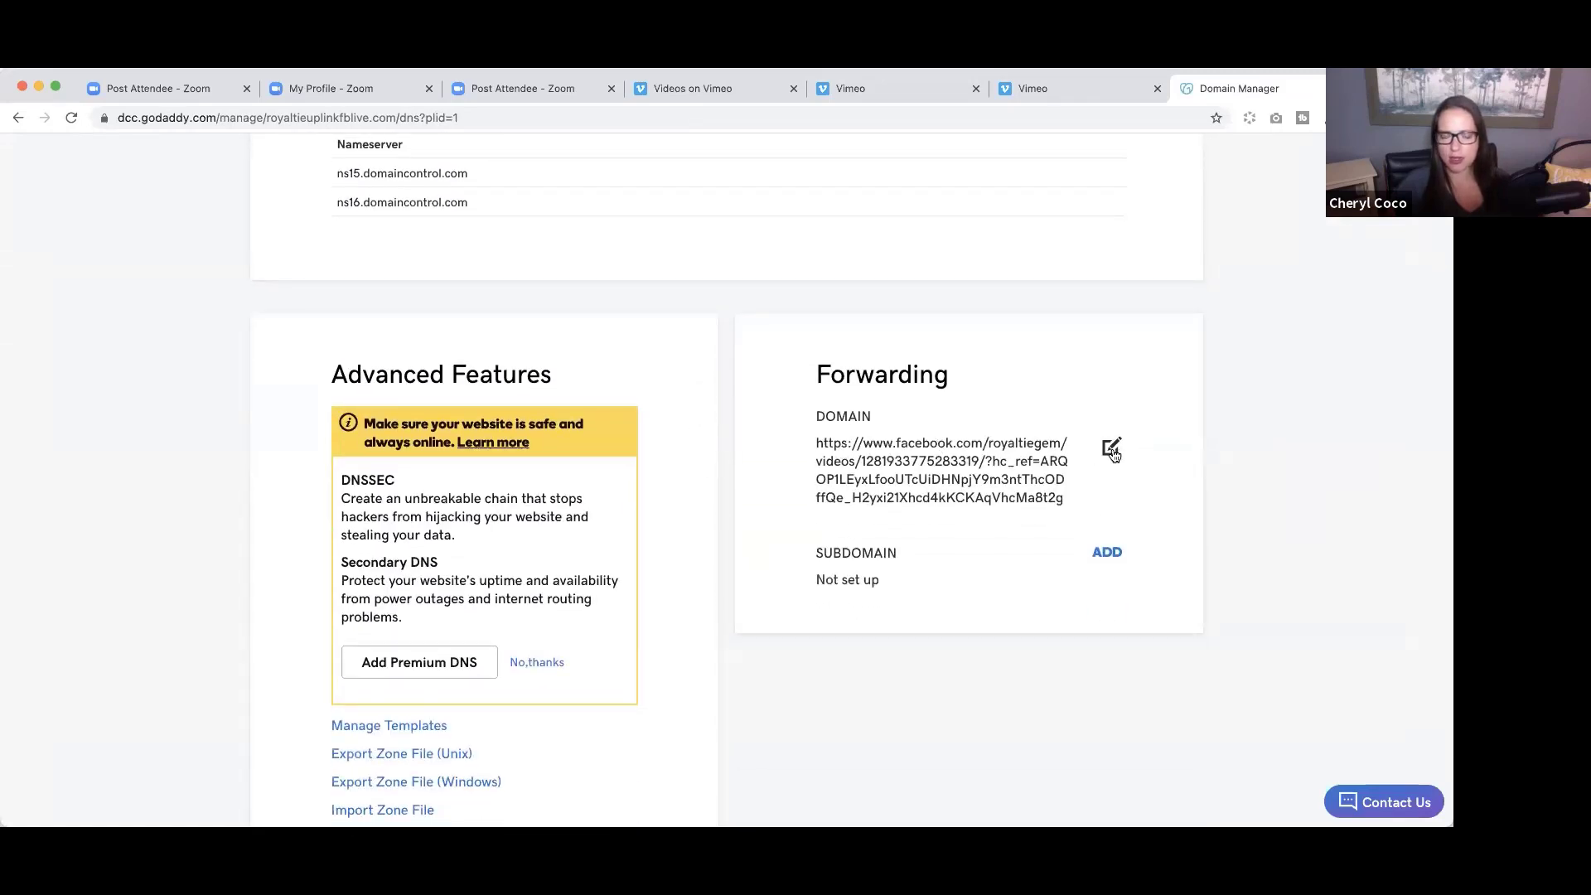
scroll(1113, 453, "up", 1)
left_click(1111, 465)
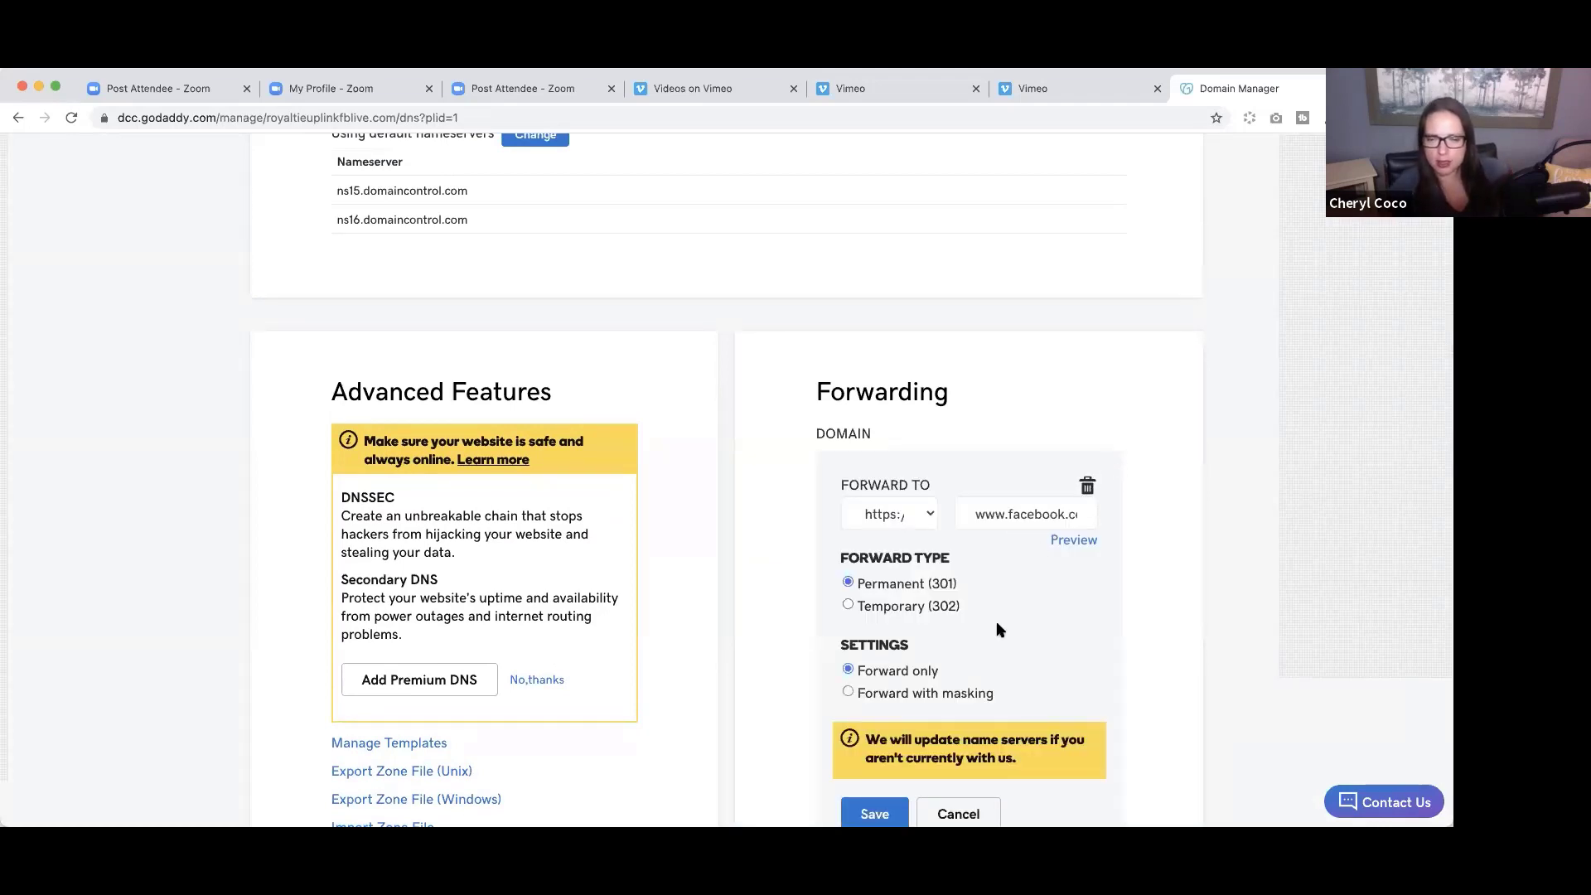
left_click(1088, 485)
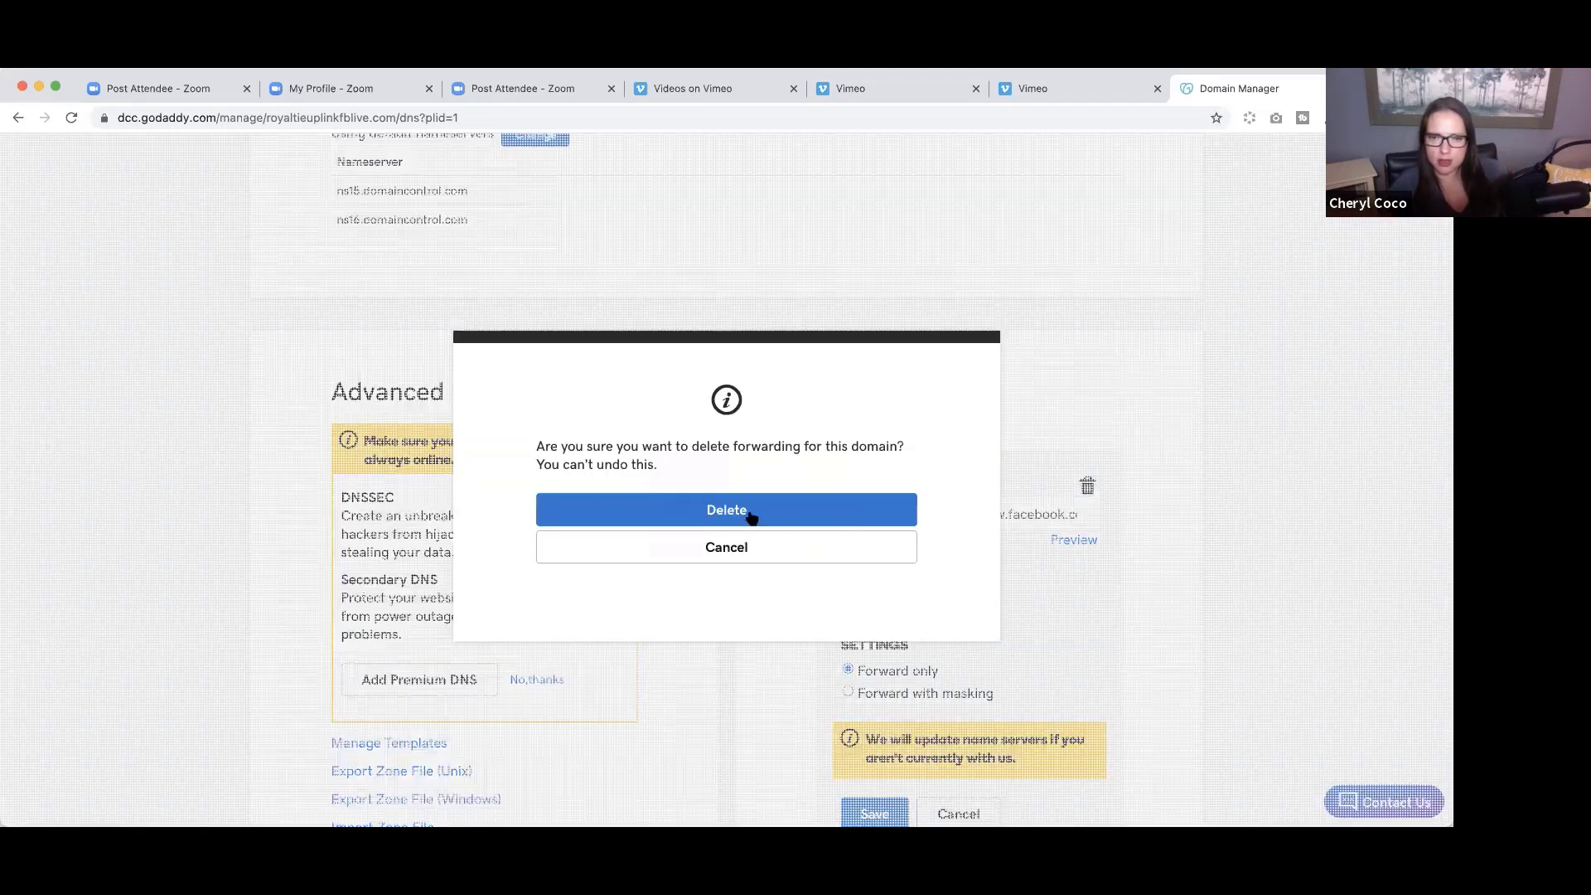
left_click(827, 499)
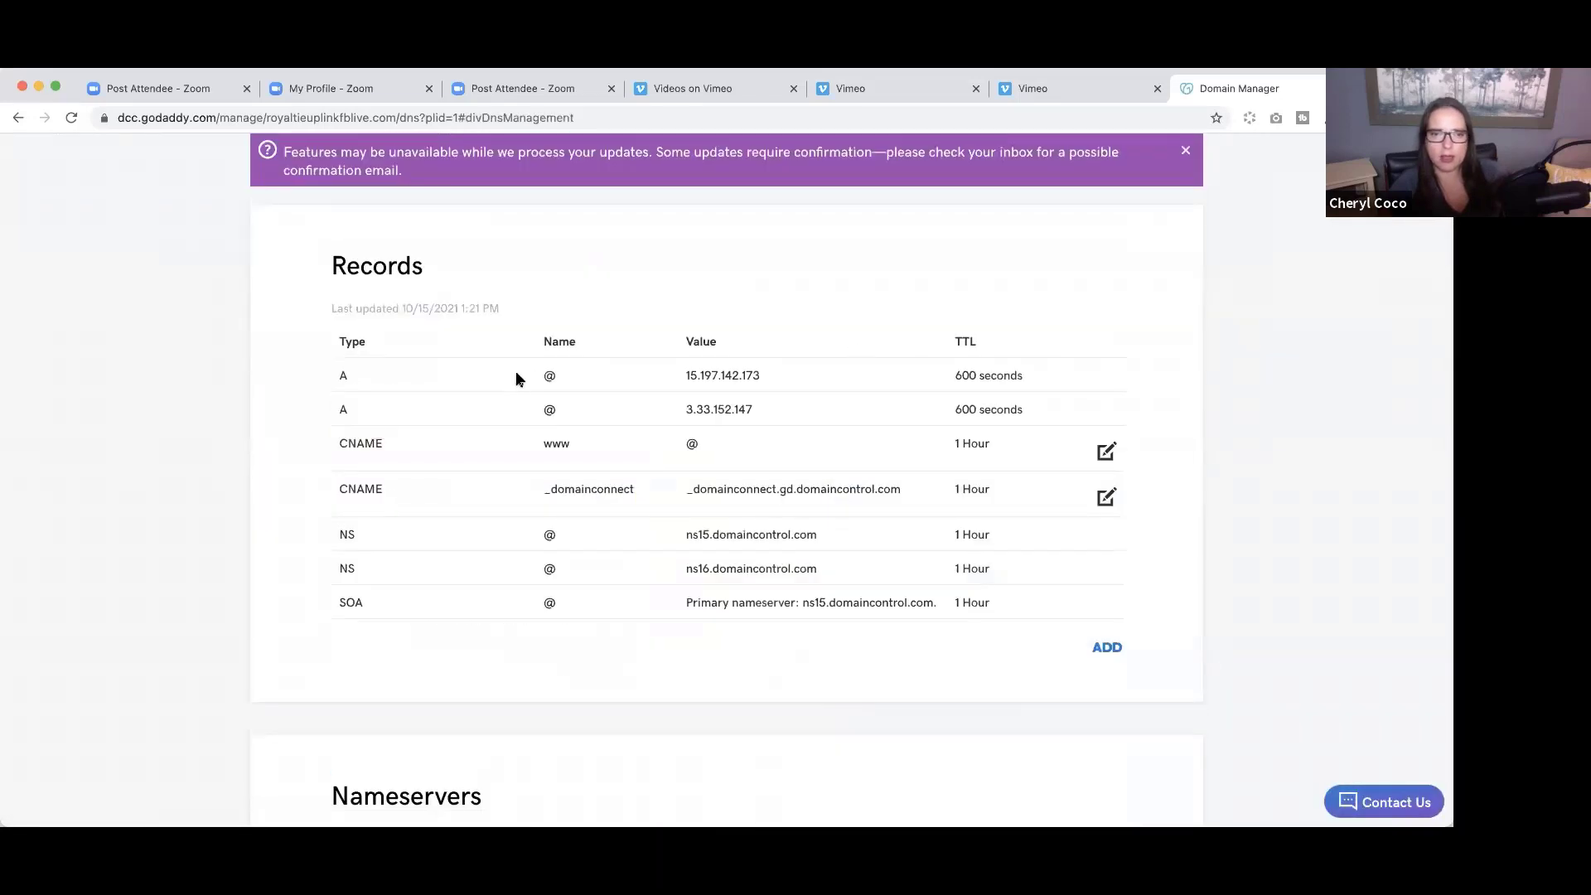
scroll(668, 386, "down", 5)
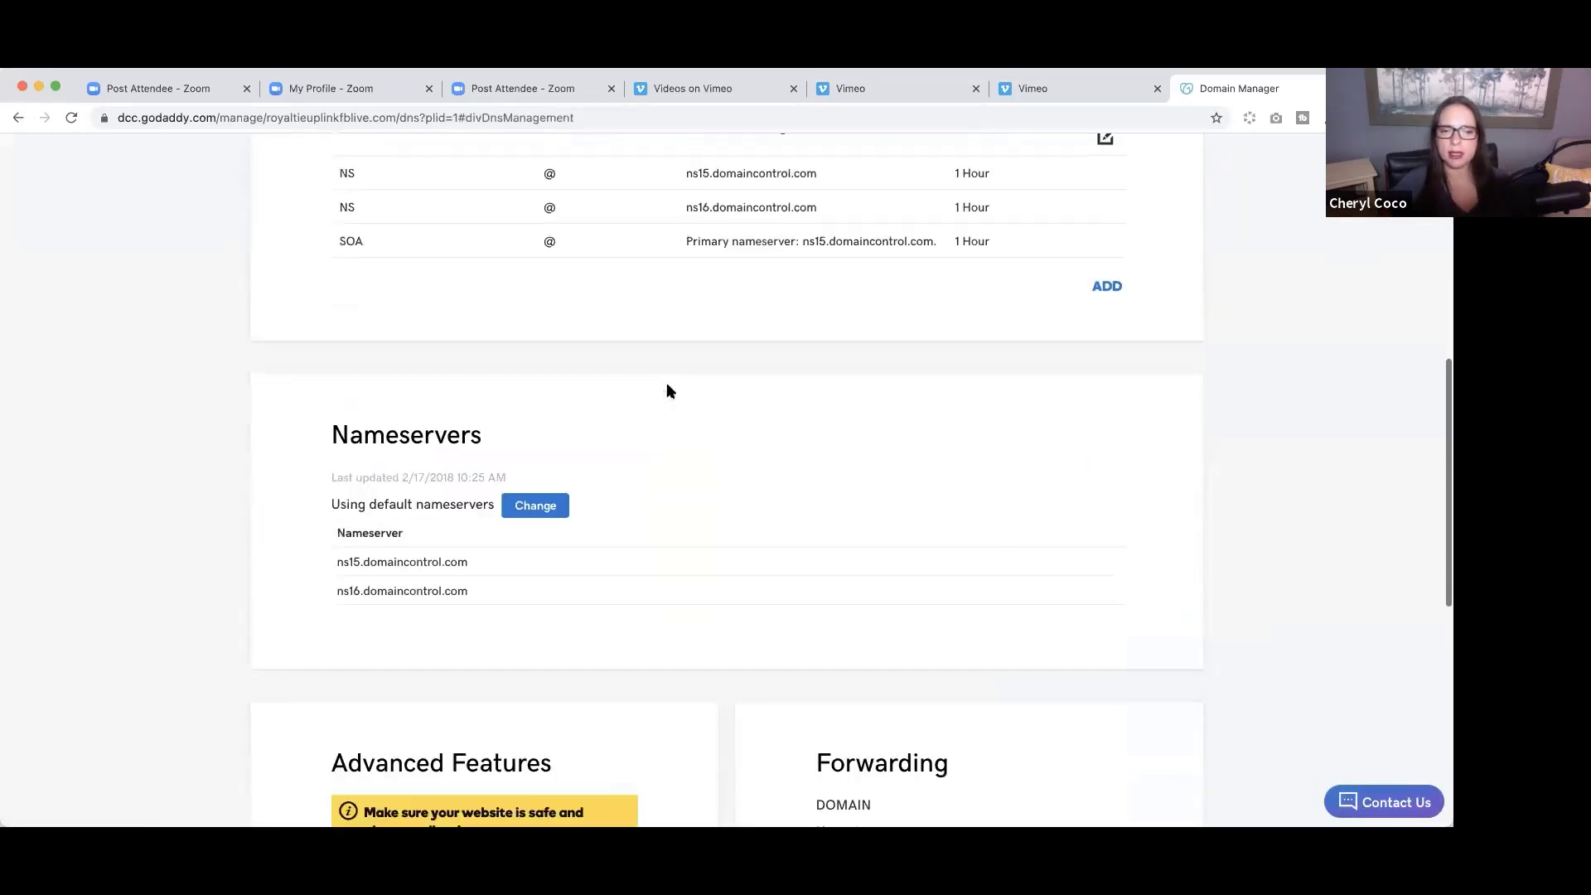
scroll(669, 390, "down", 4)
scroll(668, 389, "up", 2)
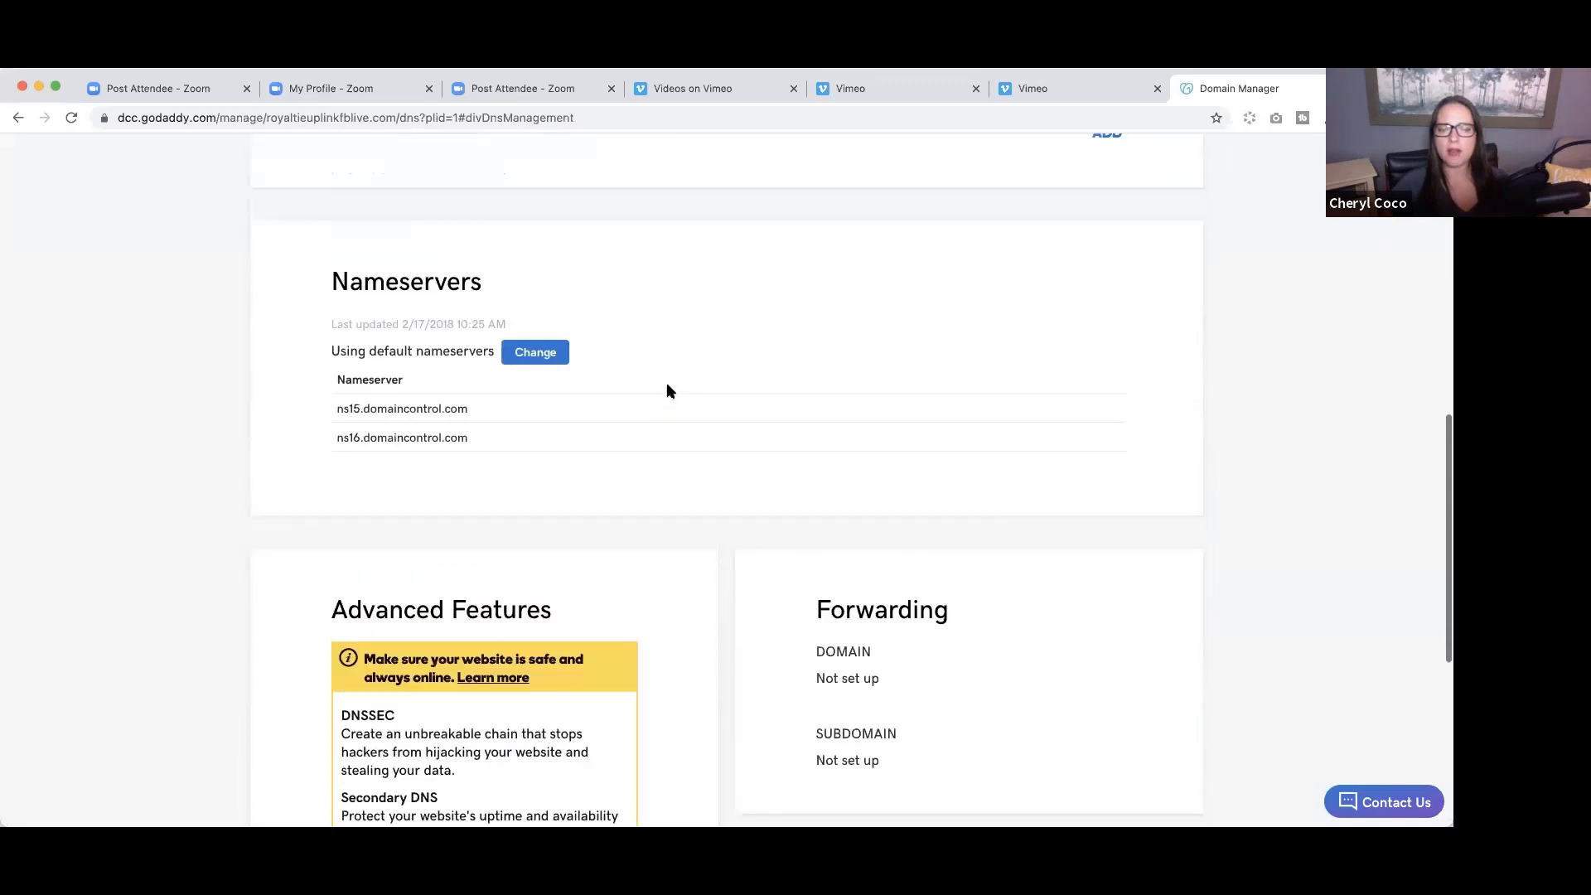
scroll(666, 391, "up", 7)
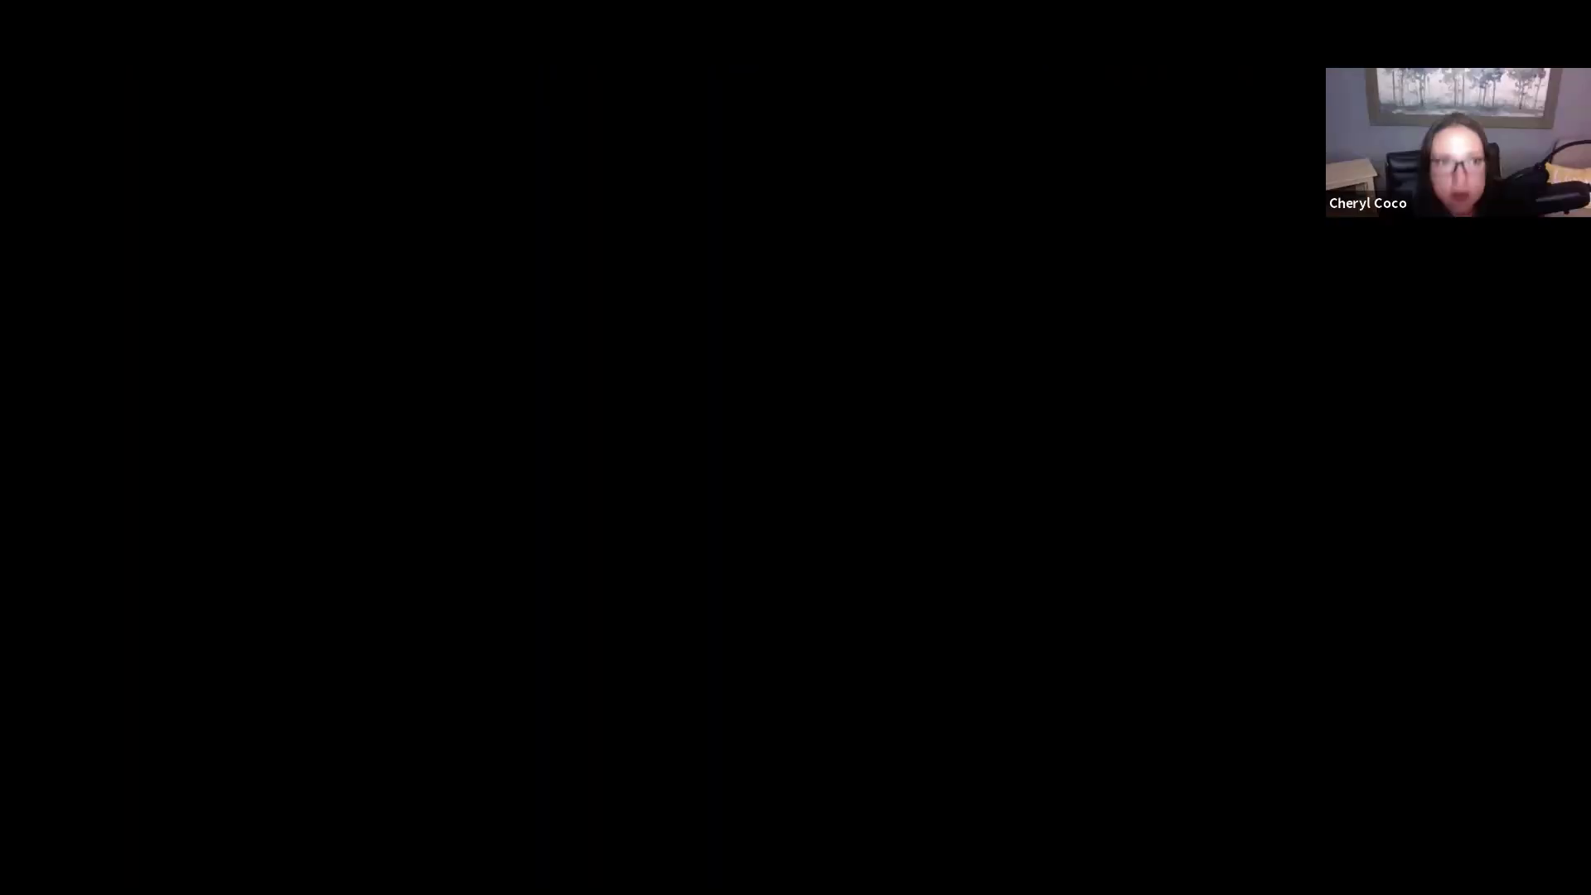
Return to the browser showing Set-up Details with the A record @ → 100.24.193.203.
key("super+Tab")
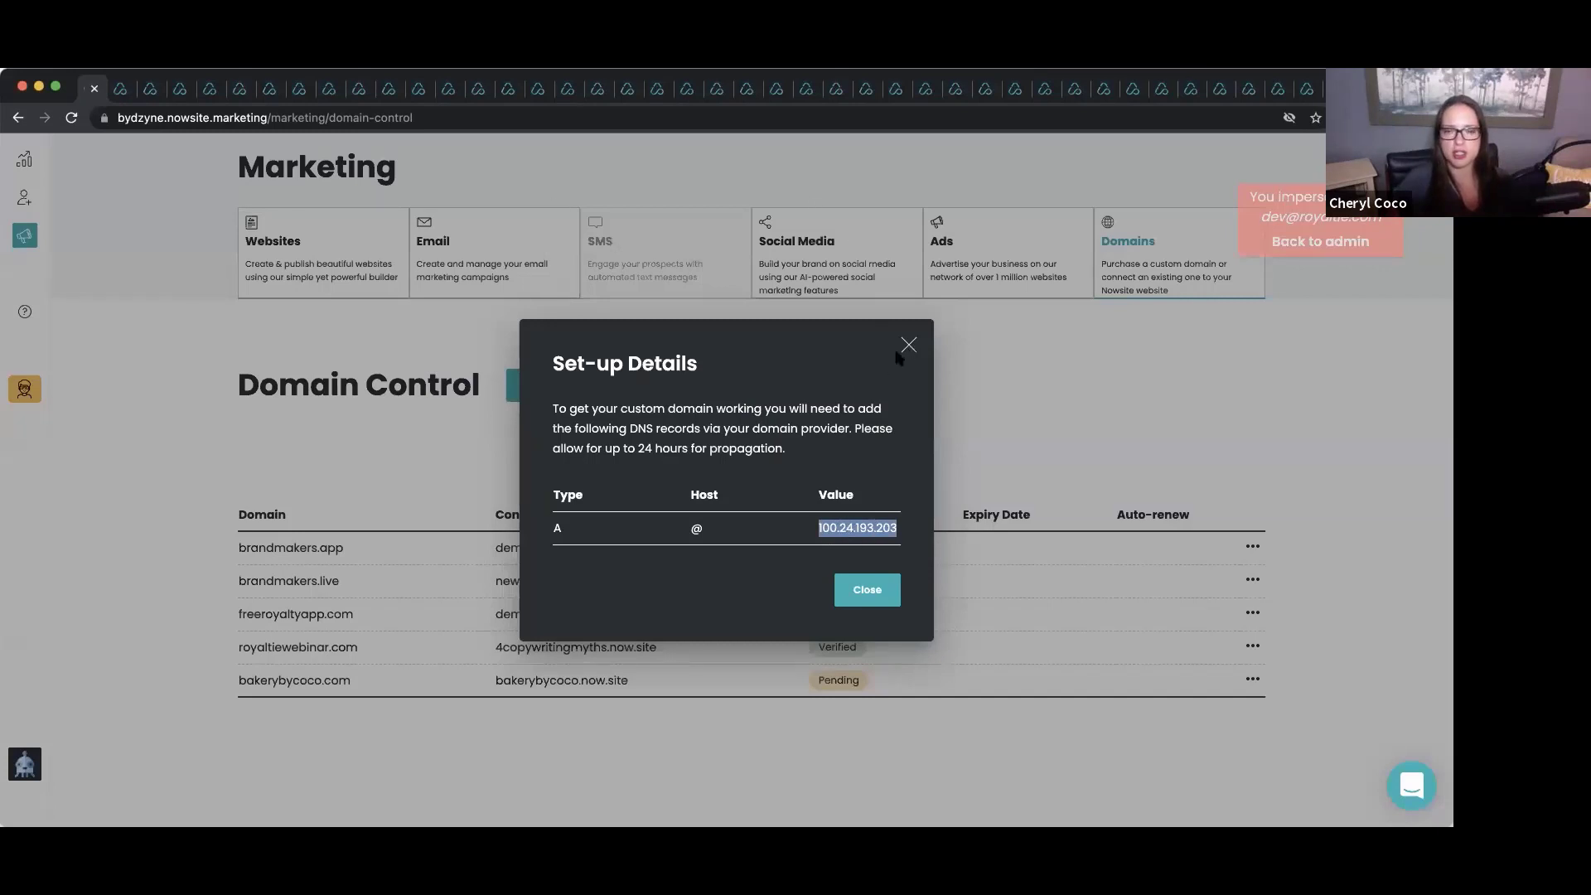
Close the Set-up Details dialog, leaving bakerybycoco.com Pending in Domain Control.
left_click(867, 590)
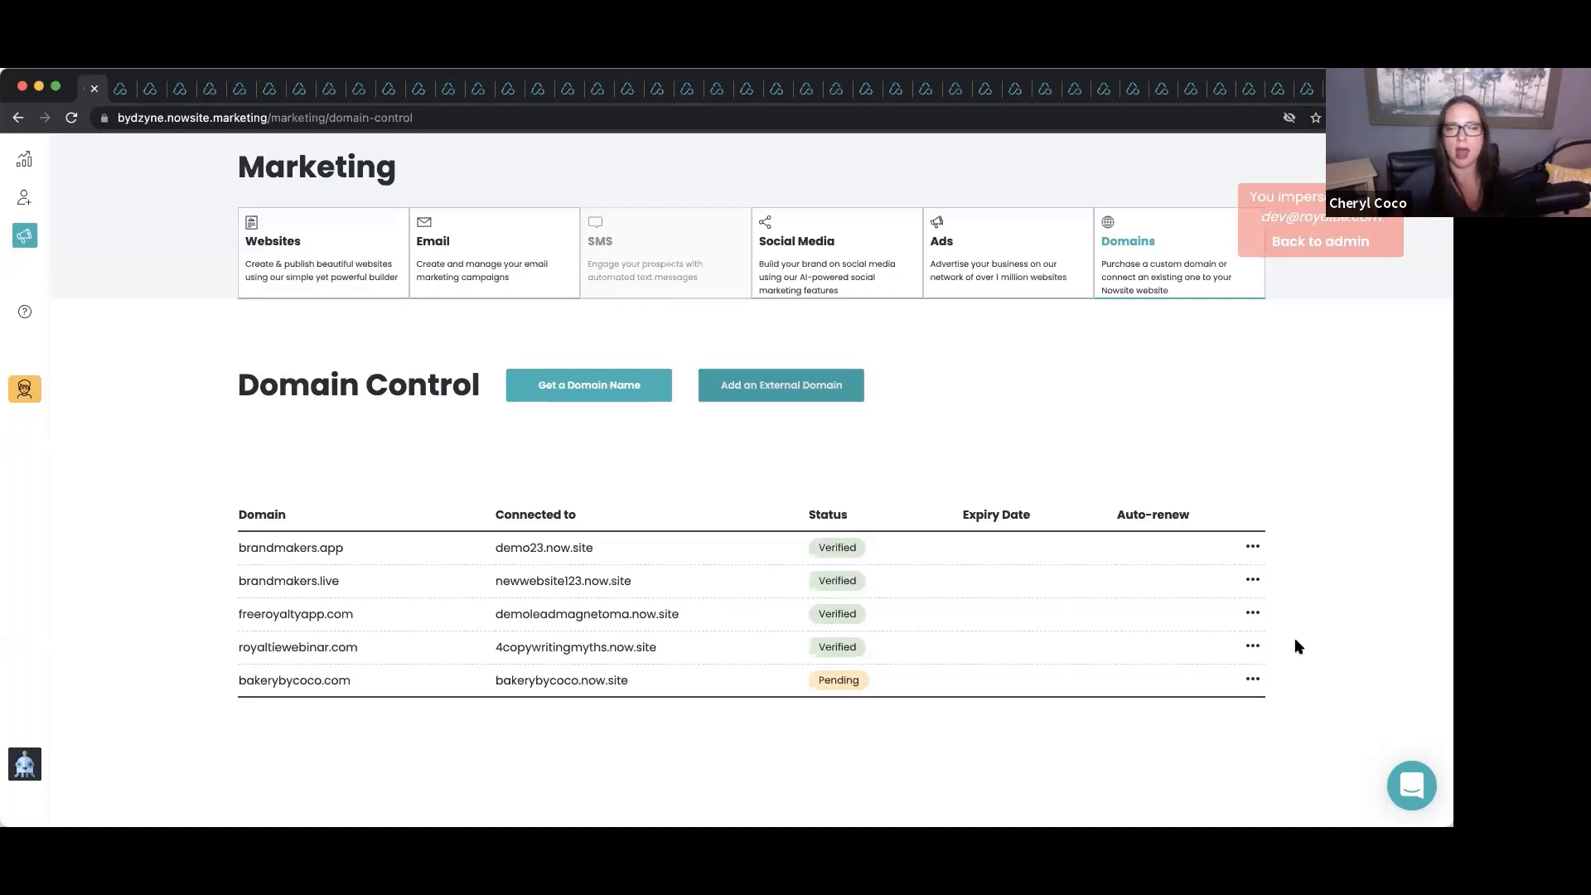
Remove bakerybycoco.com through its ••• menu and confirm Remove Domain.
left_click(1253, 680)
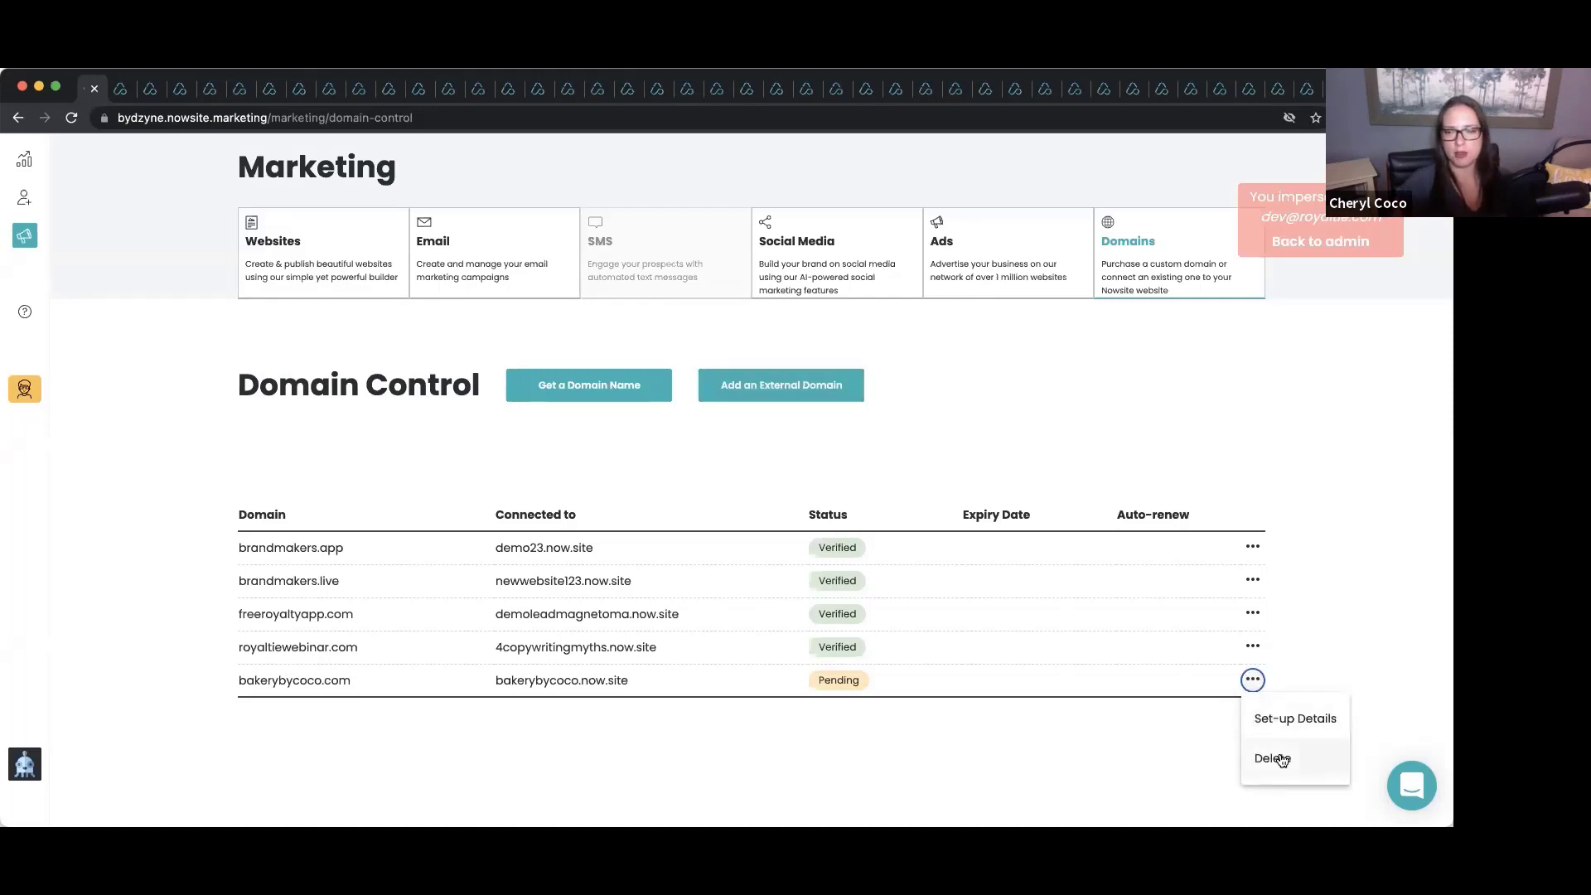
left_click(1274, 759)
left_click(862, 545)
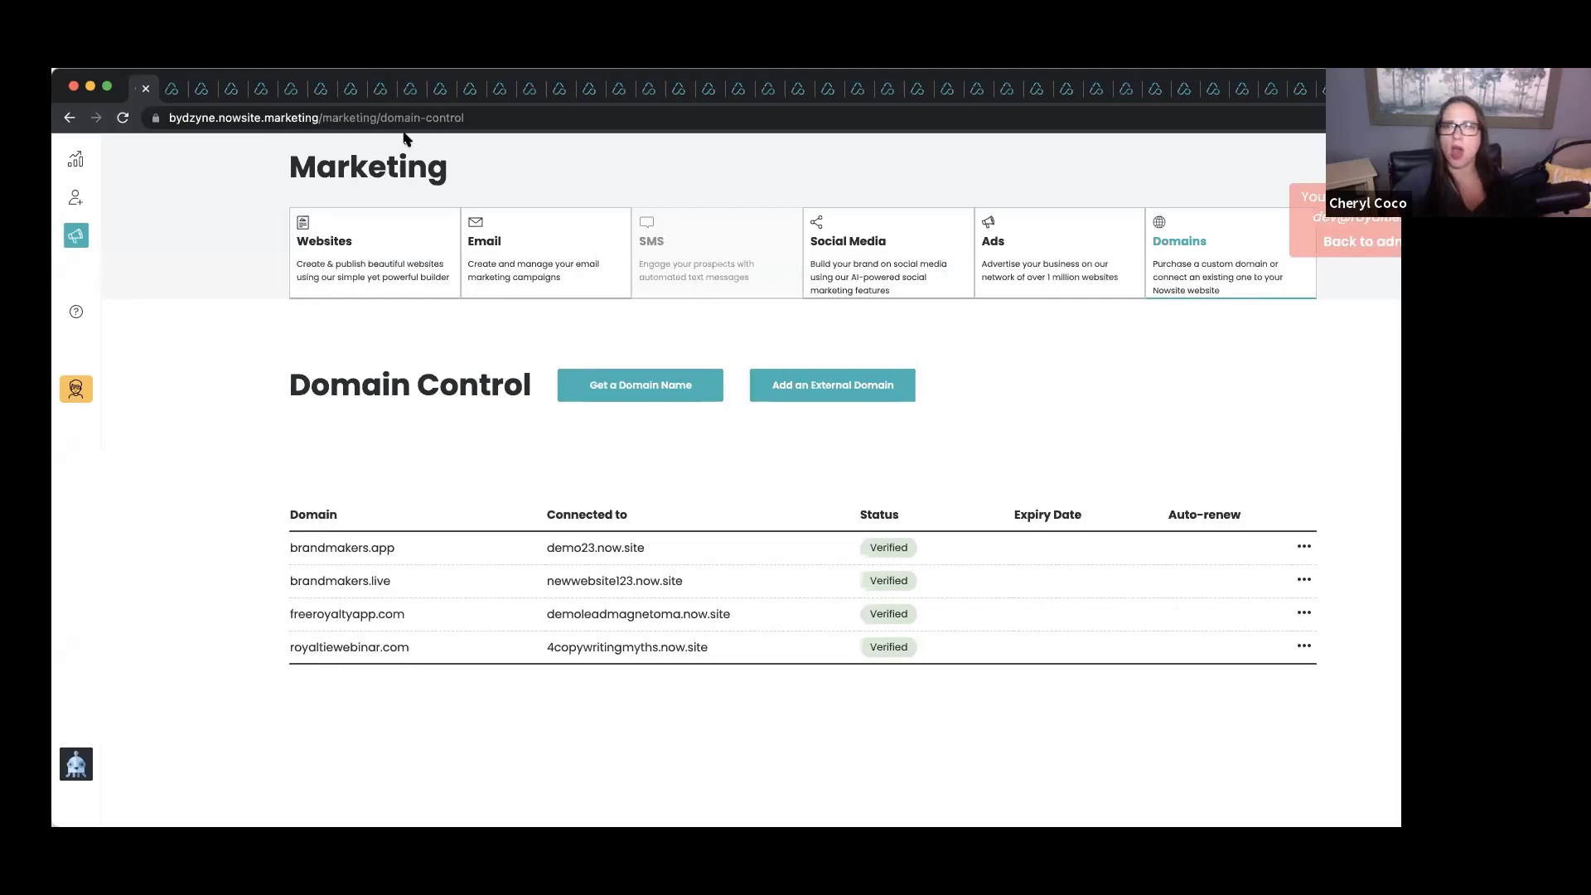
right_click(217, 71)
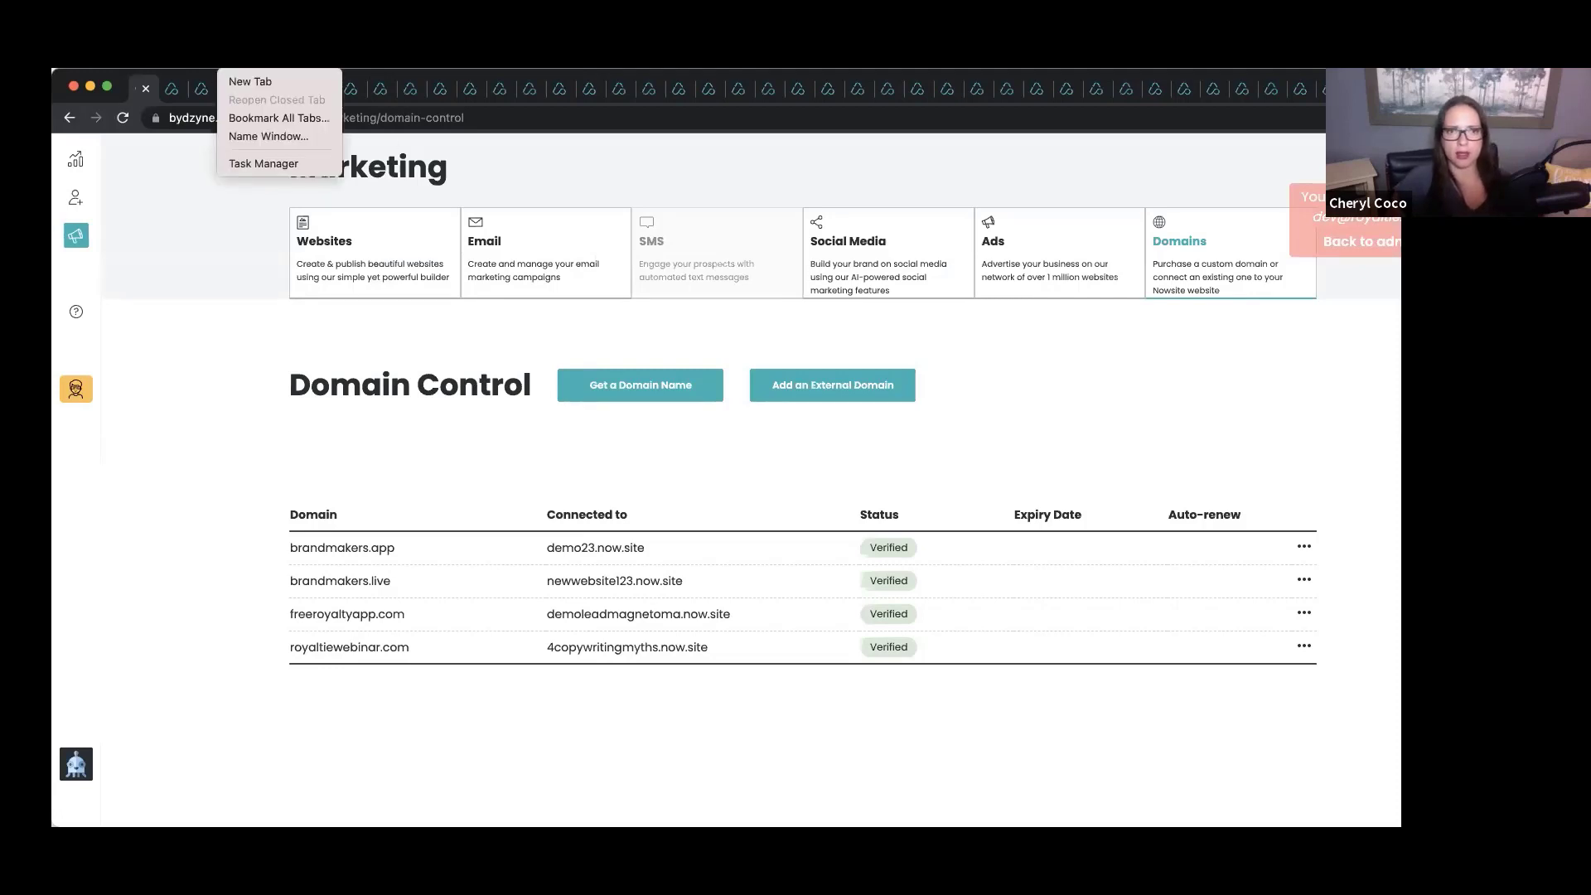
key("Escape")
right_click(152, 73)
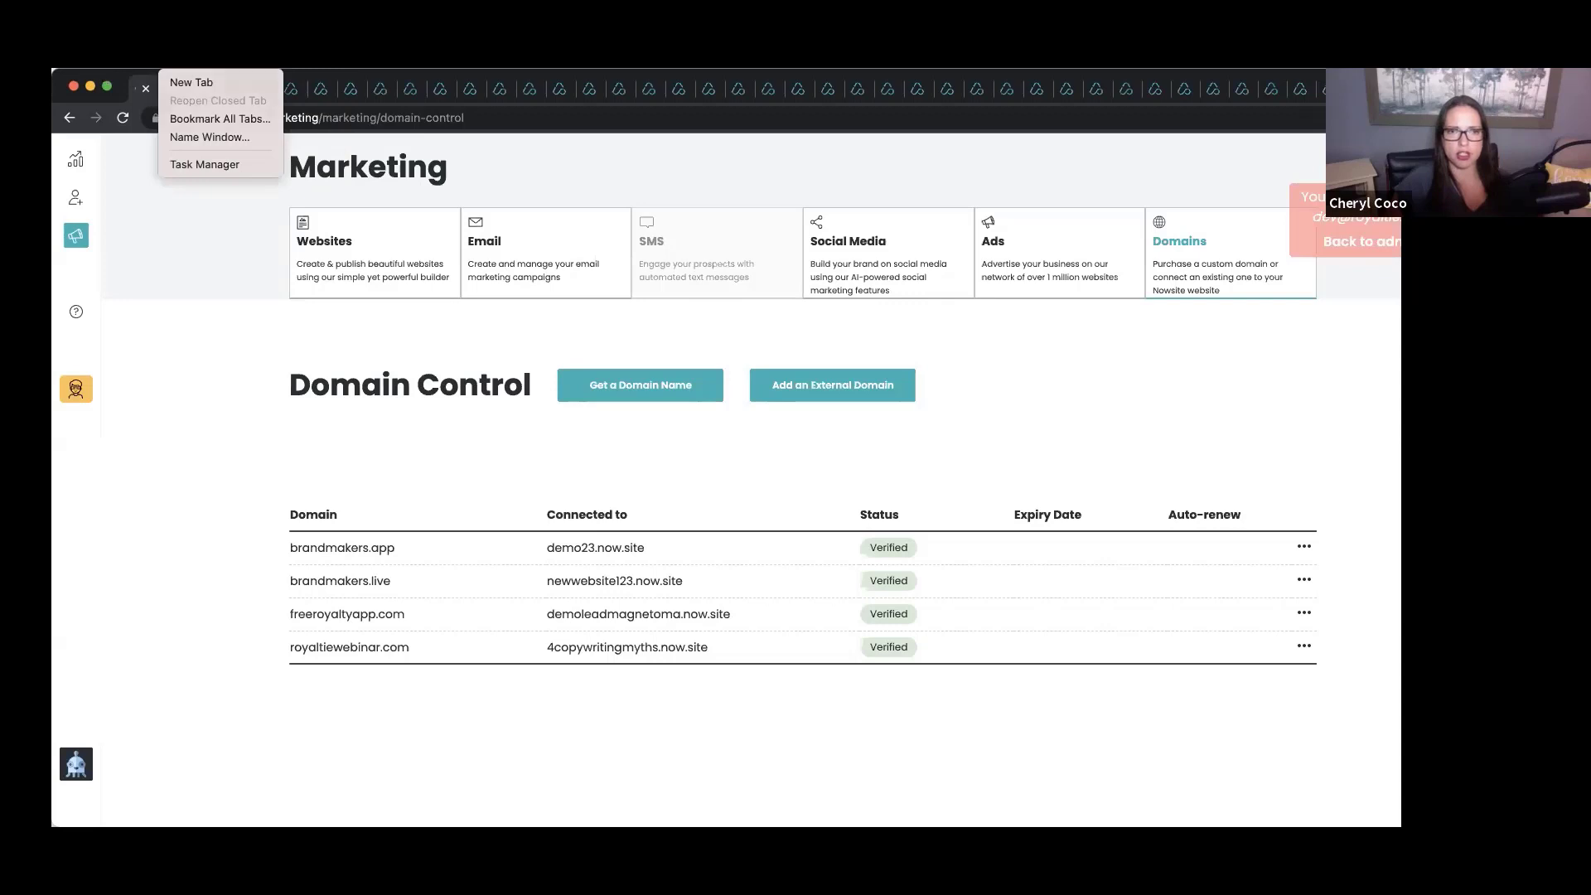
key("Escape")
right_click(124, 72)
key("Escape")
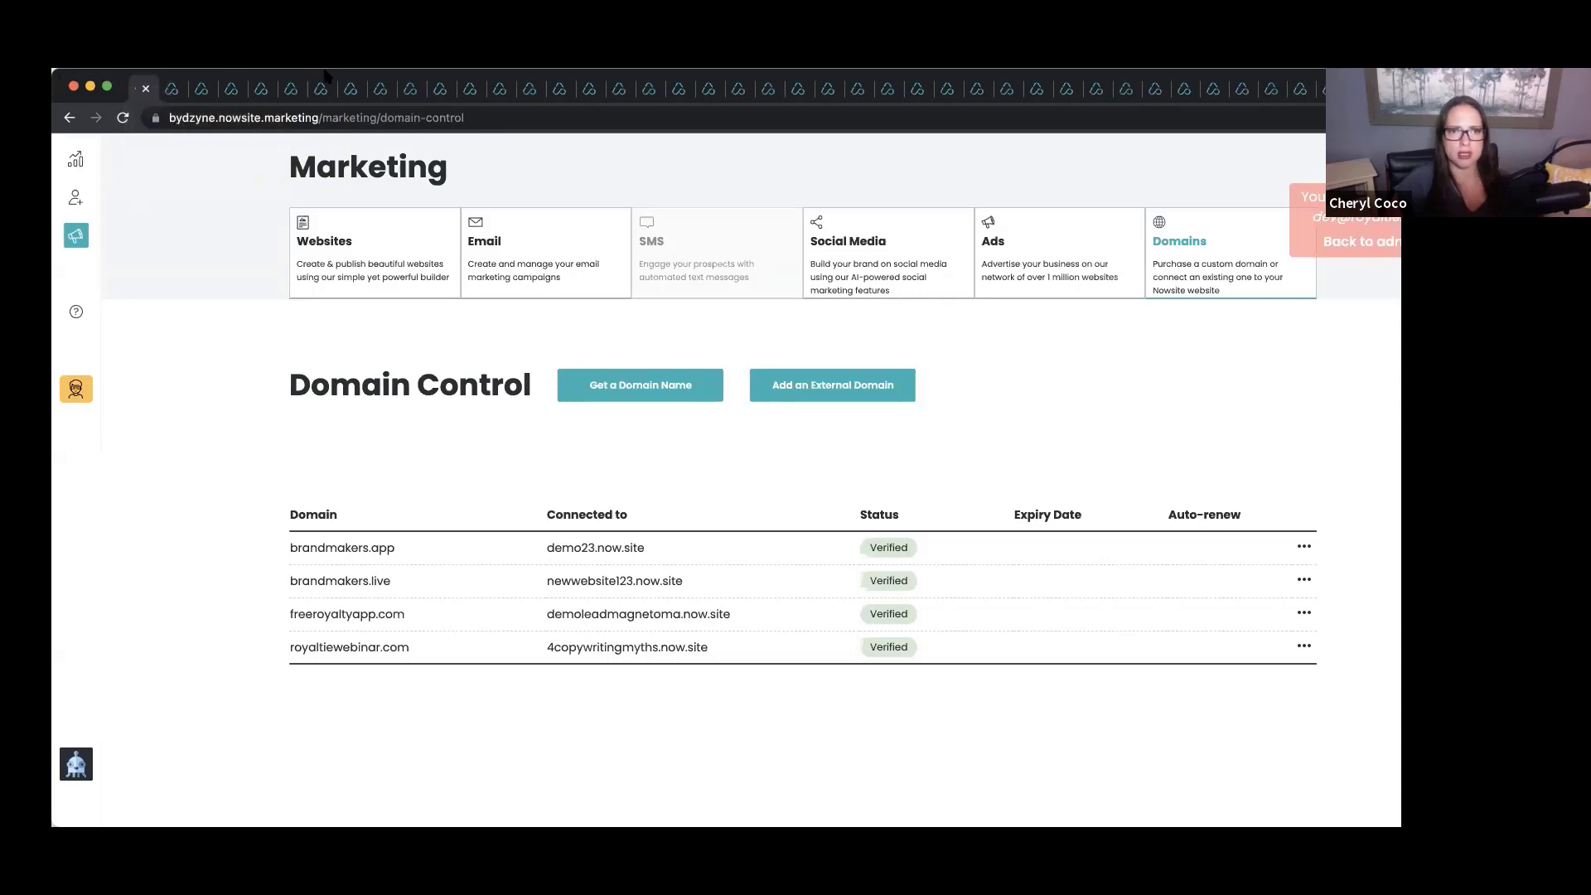
right_click(325, 73)
key("Escape")
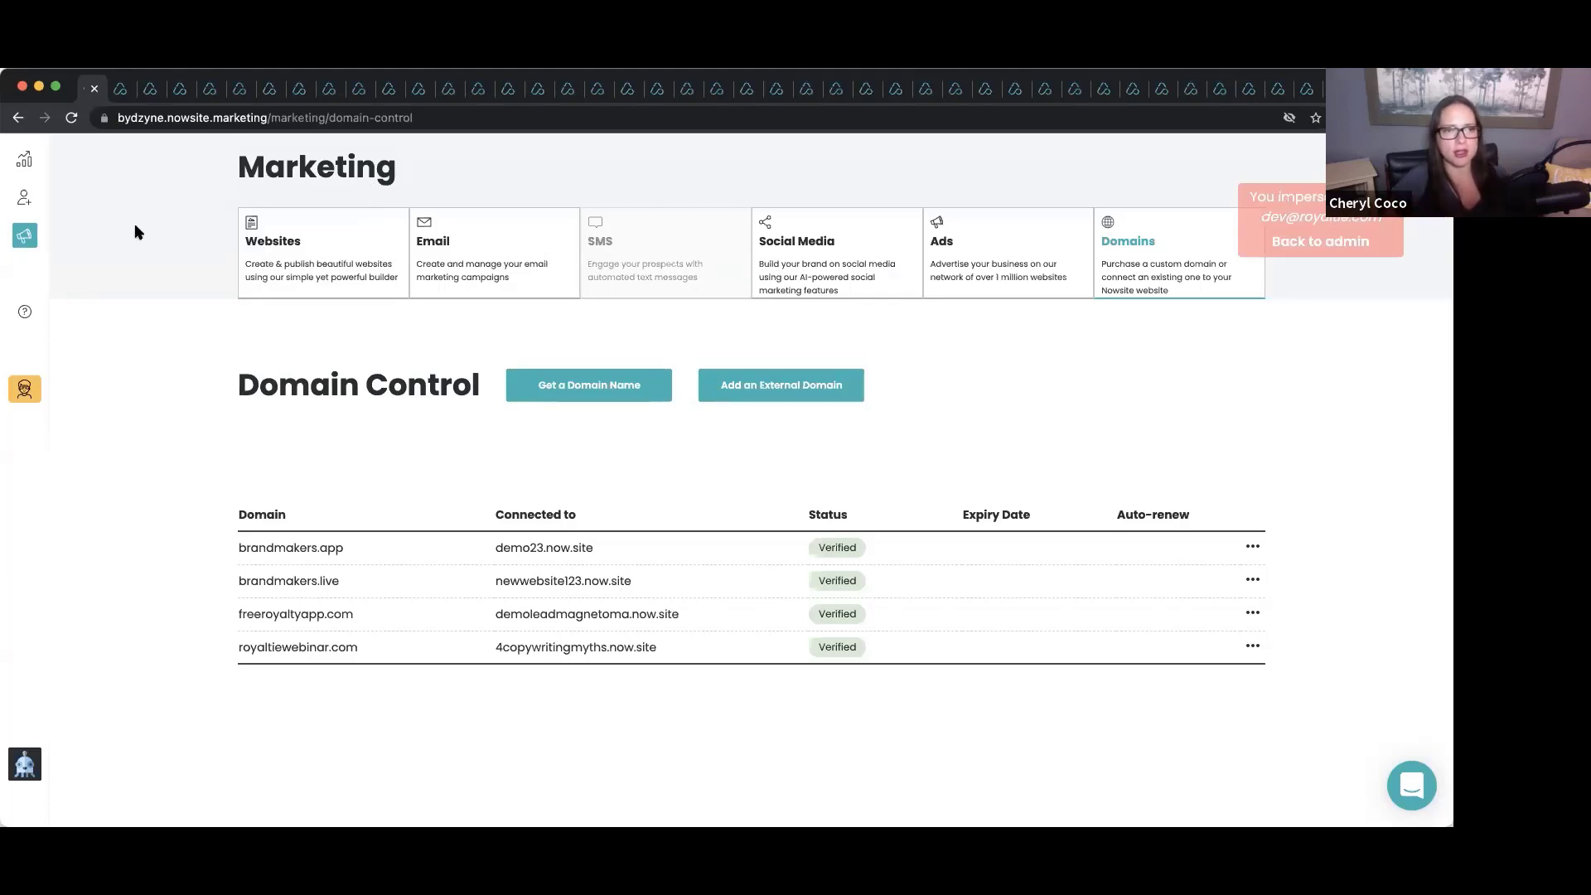
From the Websites list, add a new site using the Blank Template.
left_click(267, 240)
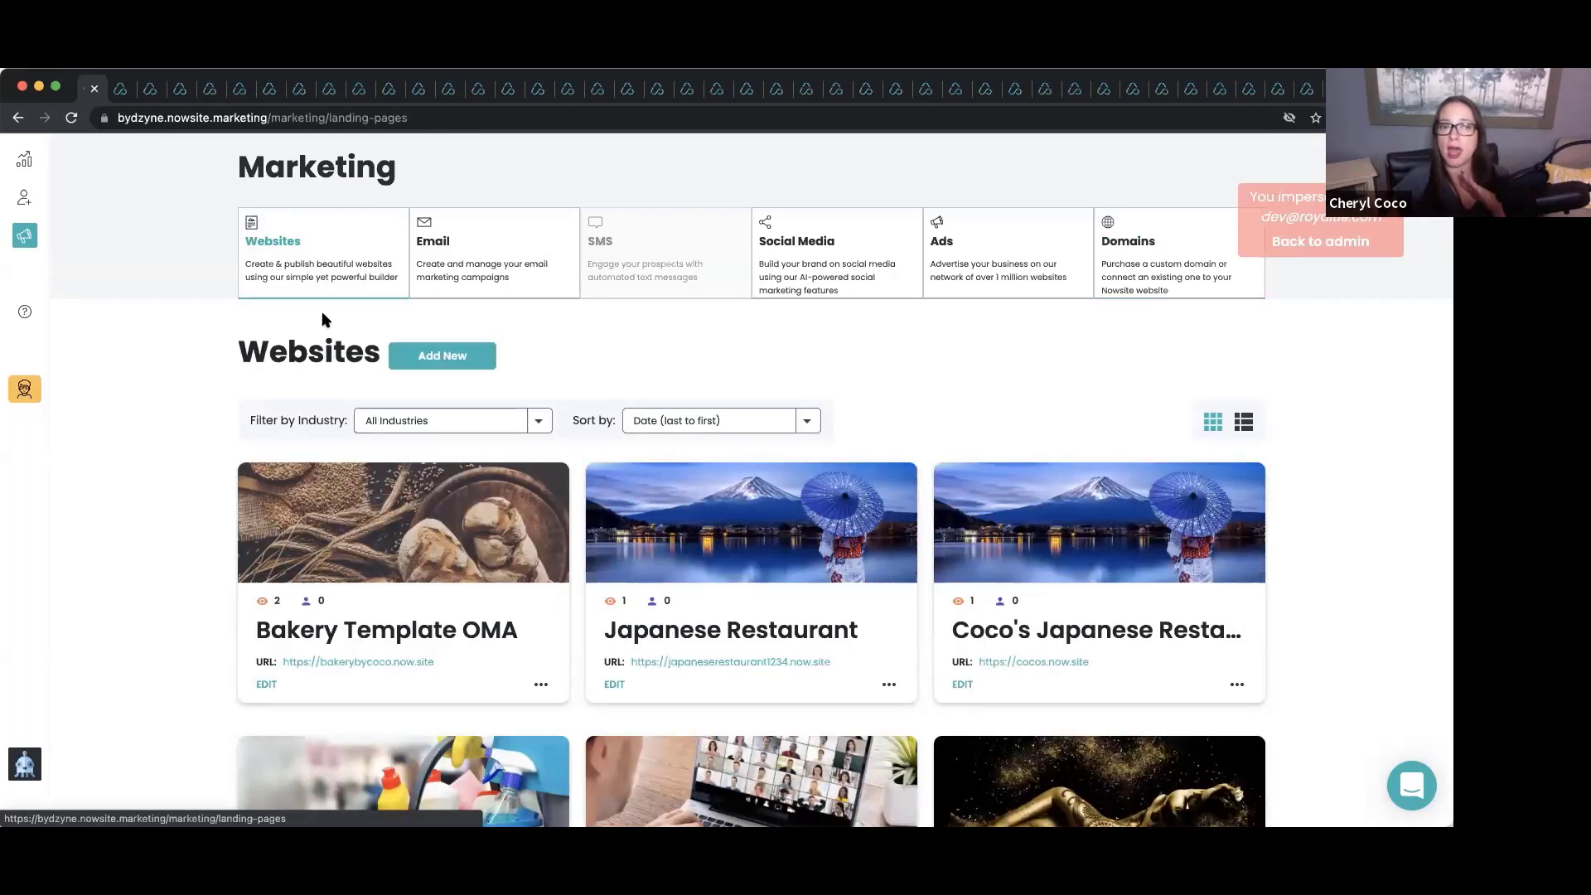
left_click(440, 357)
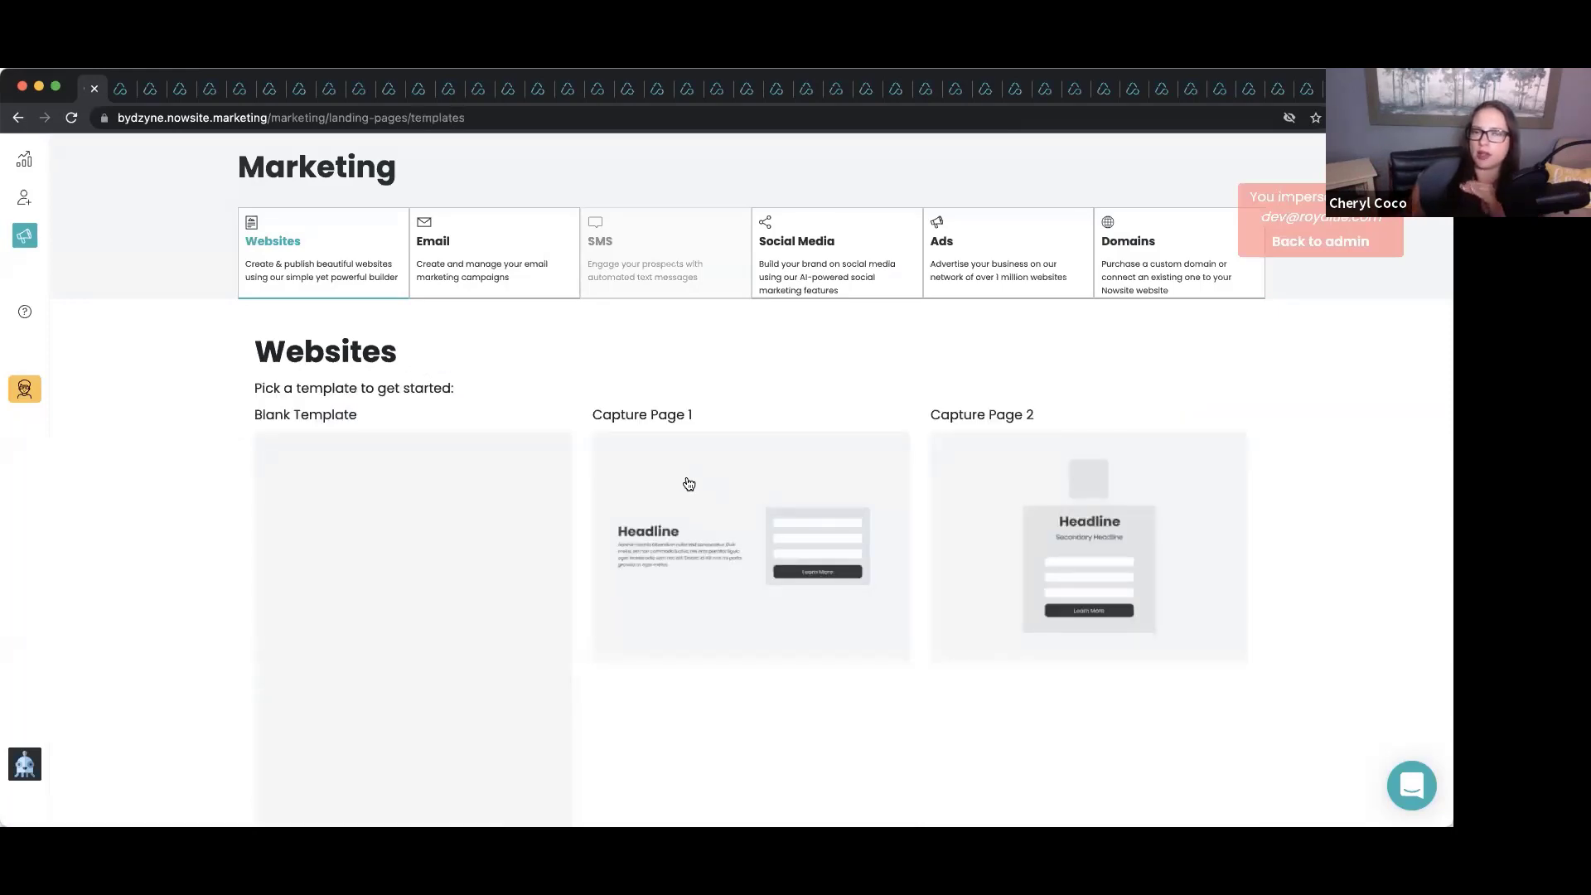
scroll(687, 483, "down", 3)
scroll(687, 480, "up", 1)
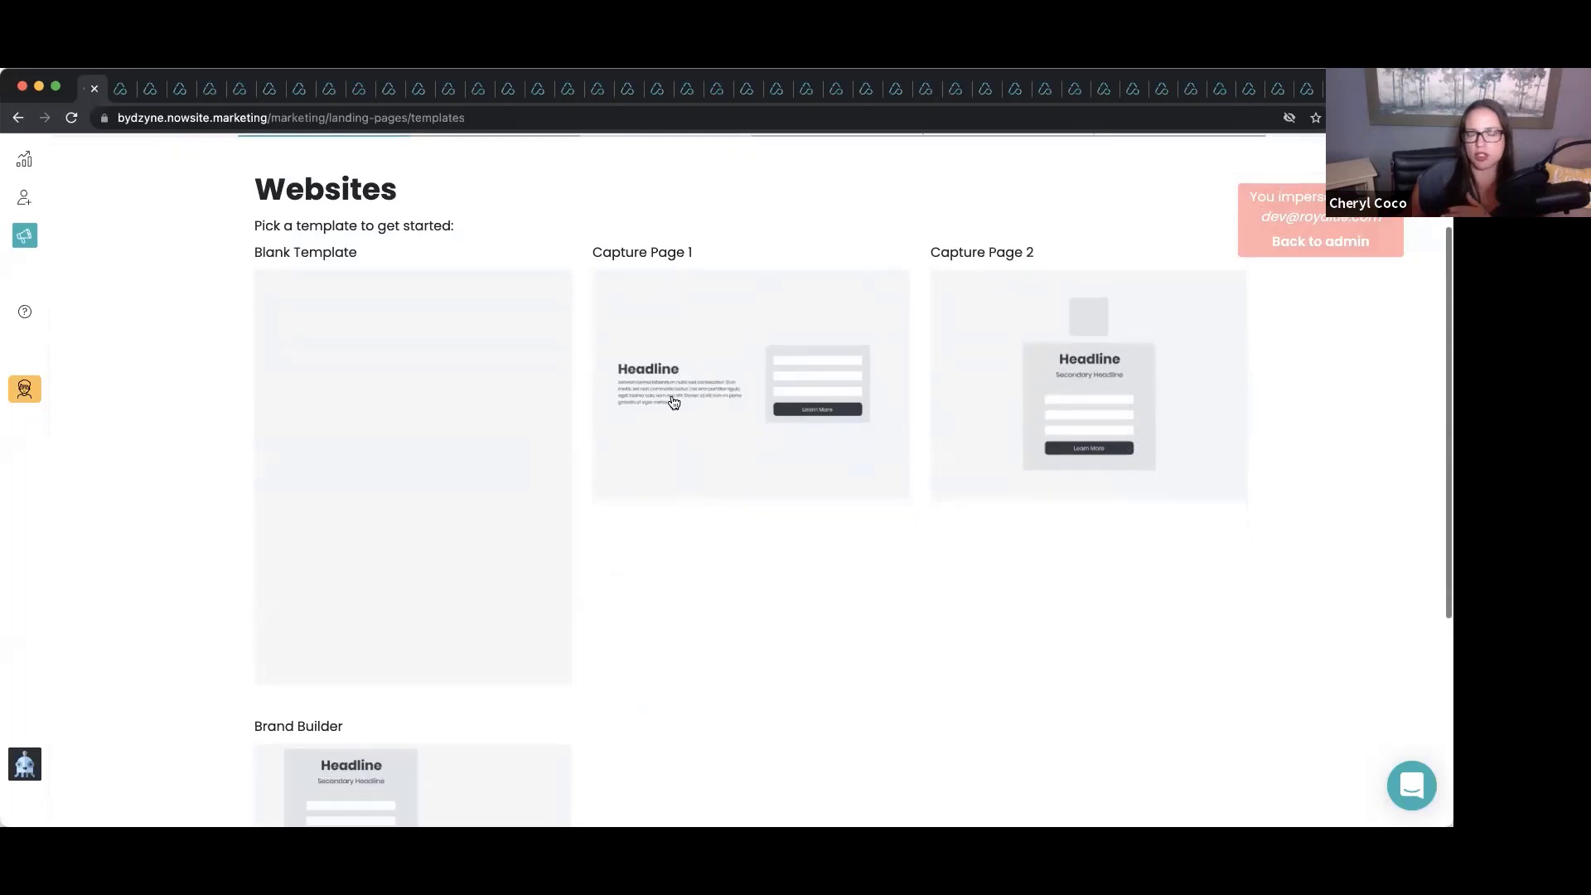
left_click(479, 316)
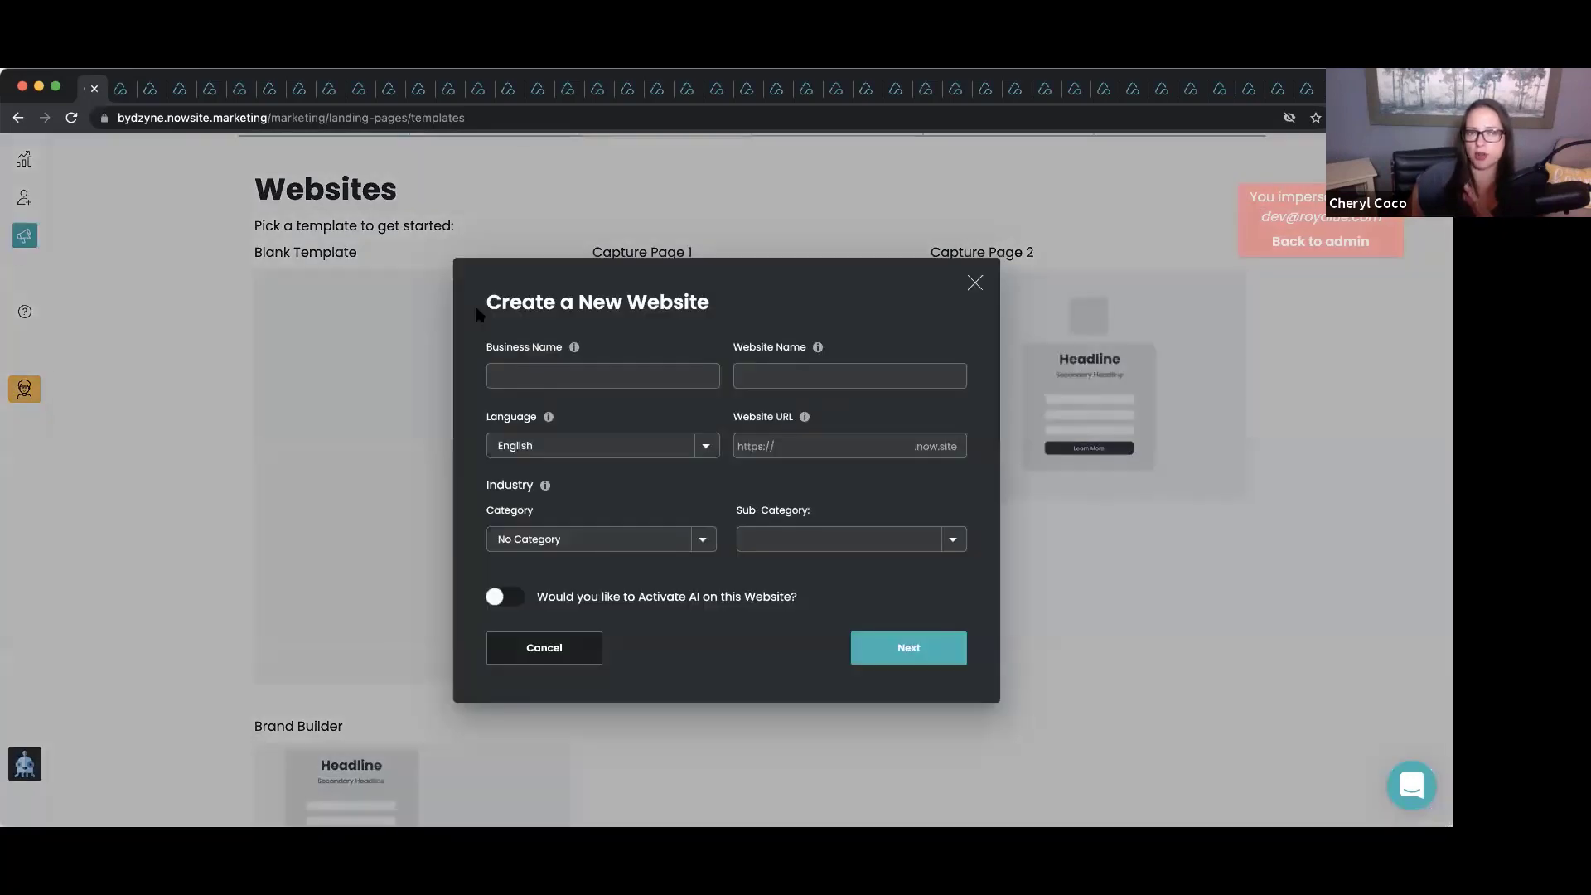
Enter a Digital Business website name ending in 12345 and the URL digitalbusinesscard12345.
left_click(525, 365)
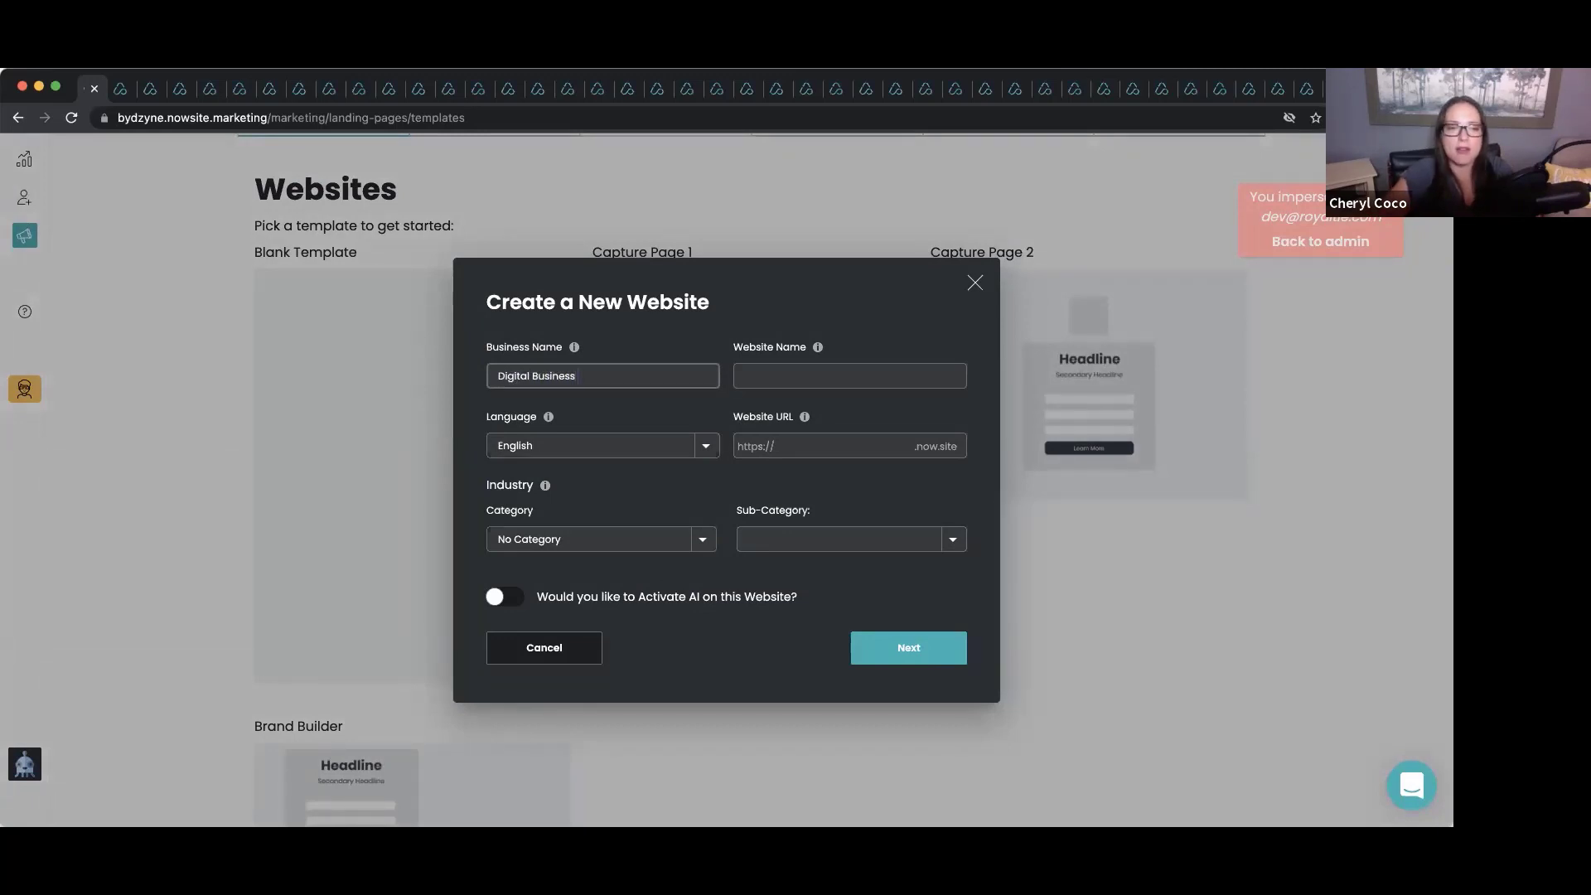
left_click(849, 375)
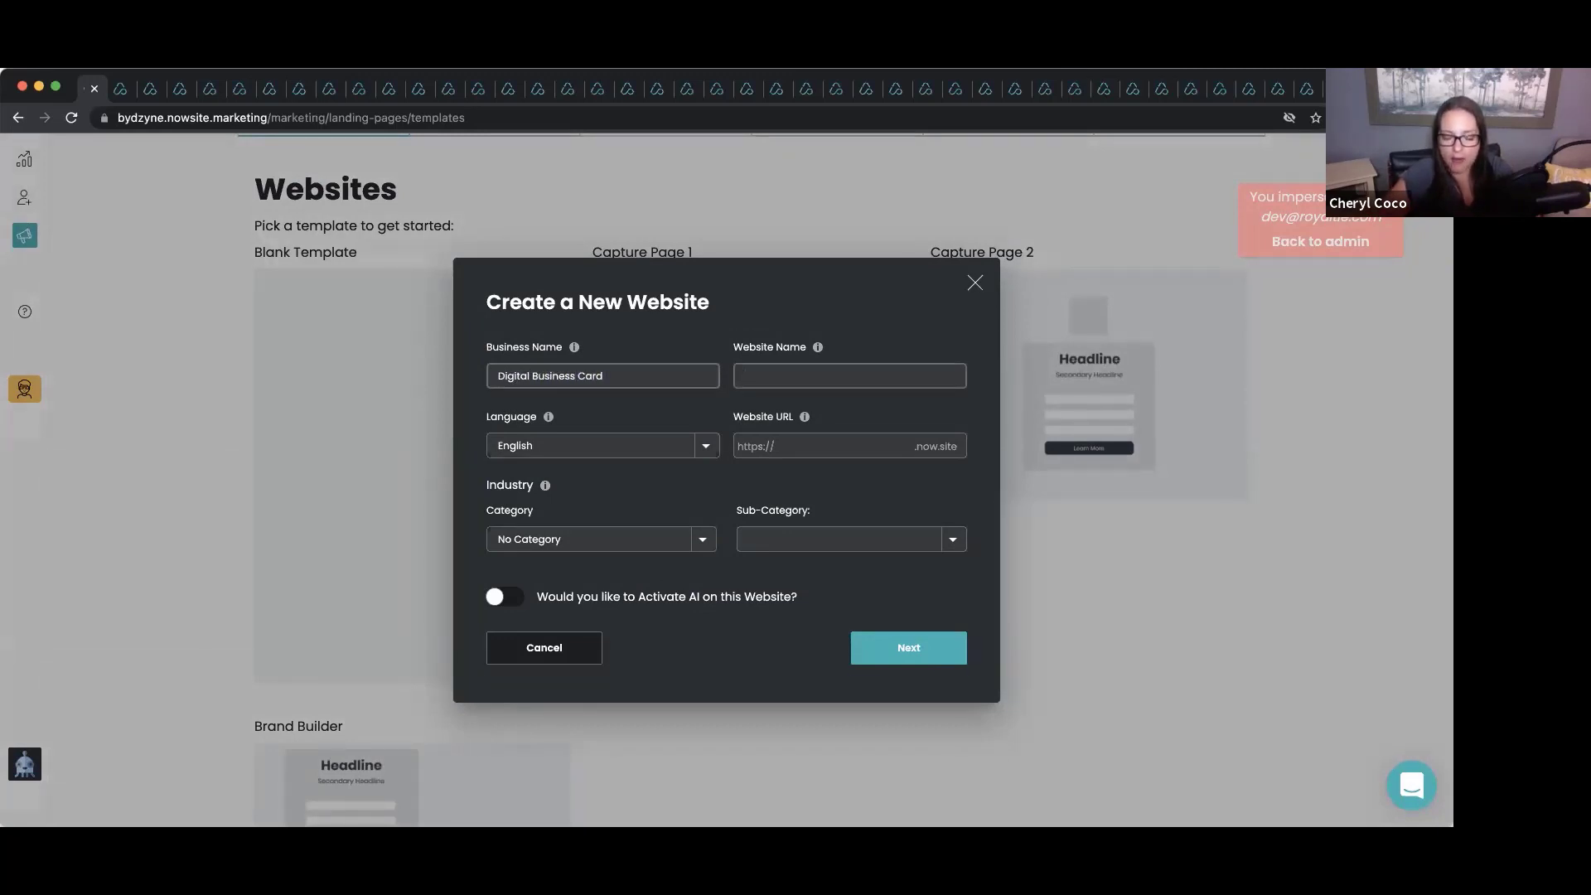
type("Digital Business Card")
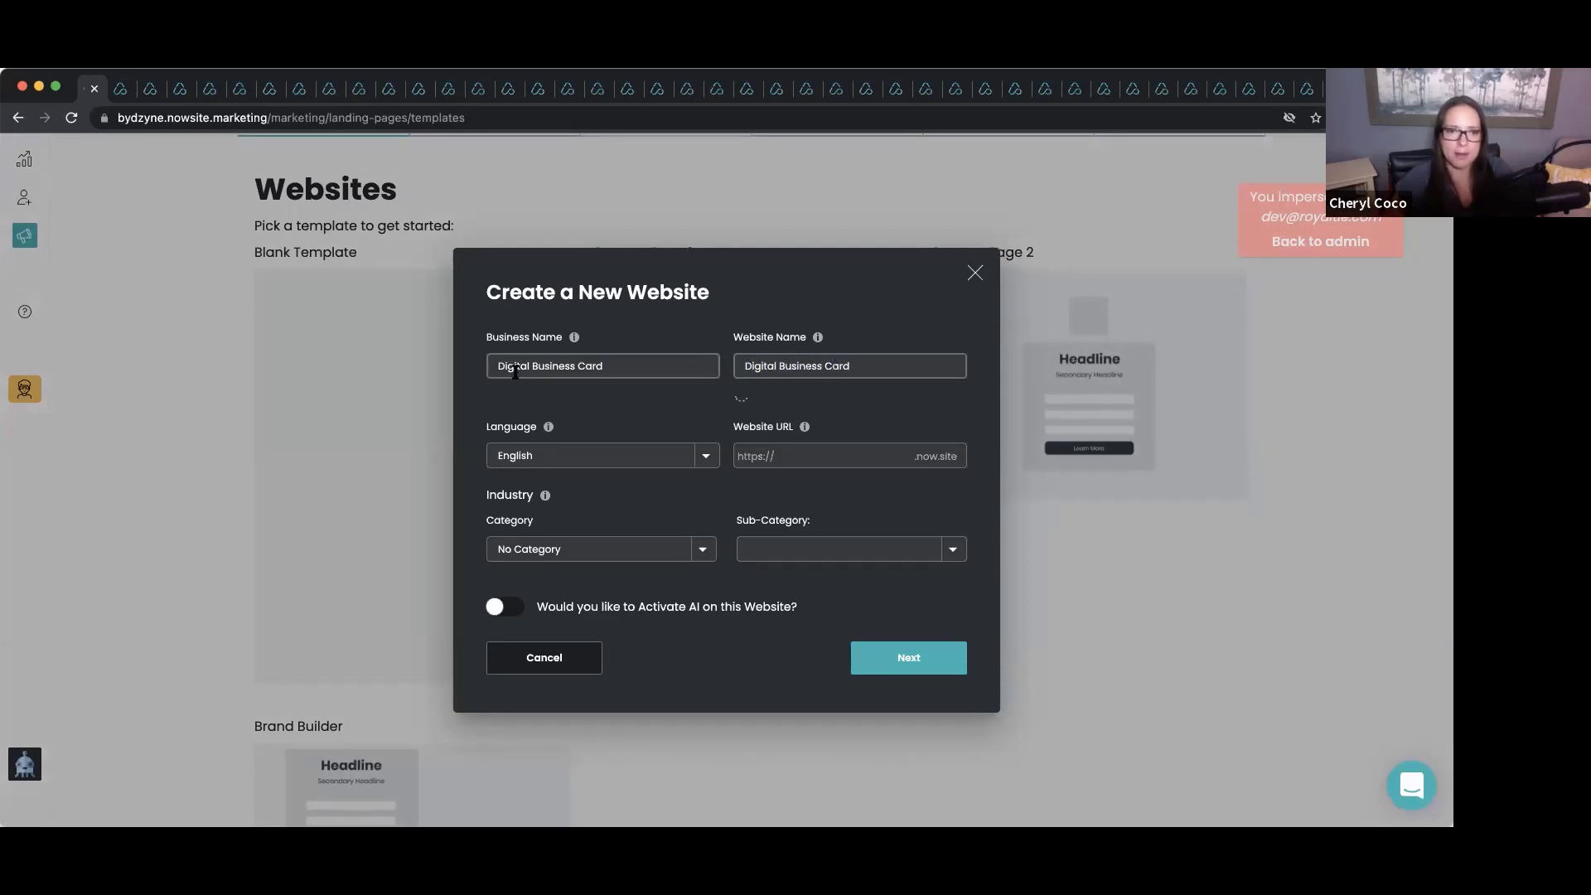
left_click(811, 448)
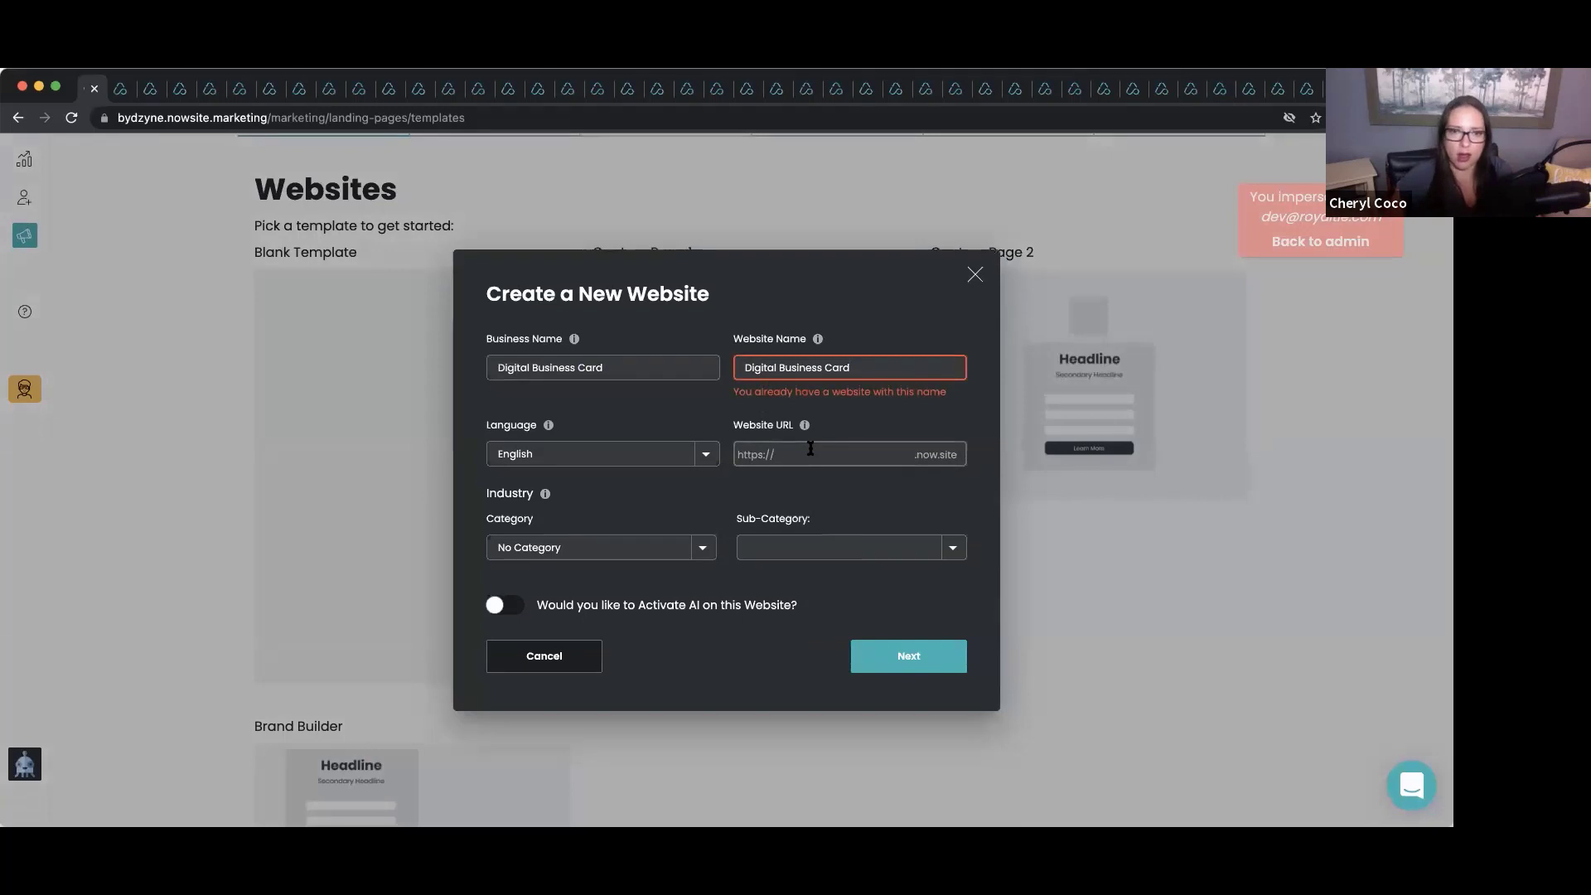
left_click(874, 373)
type("123")
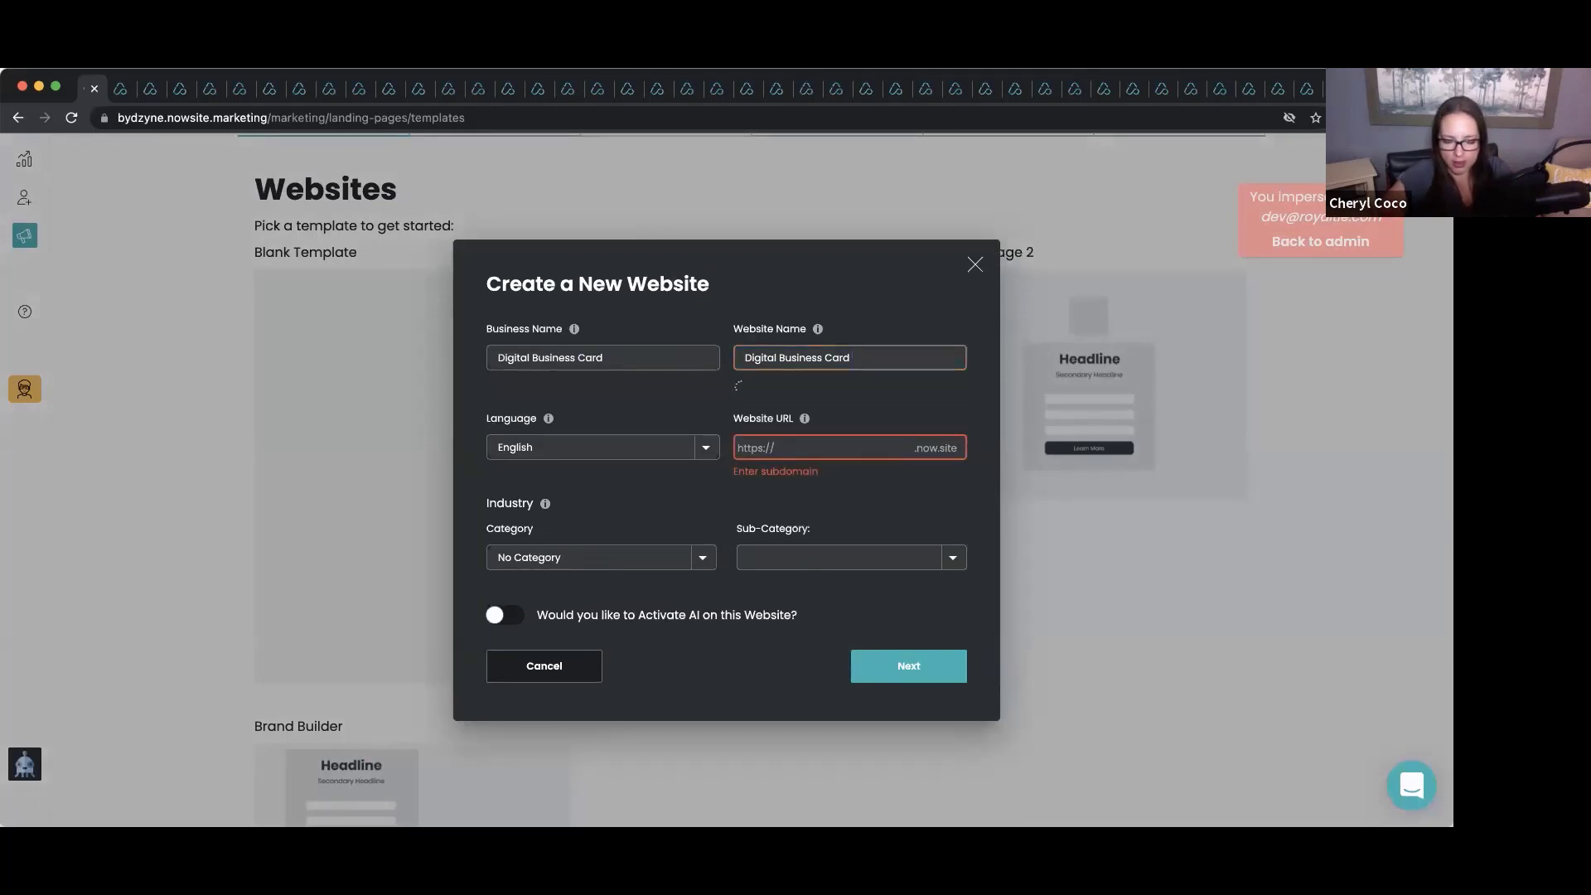
type("45")
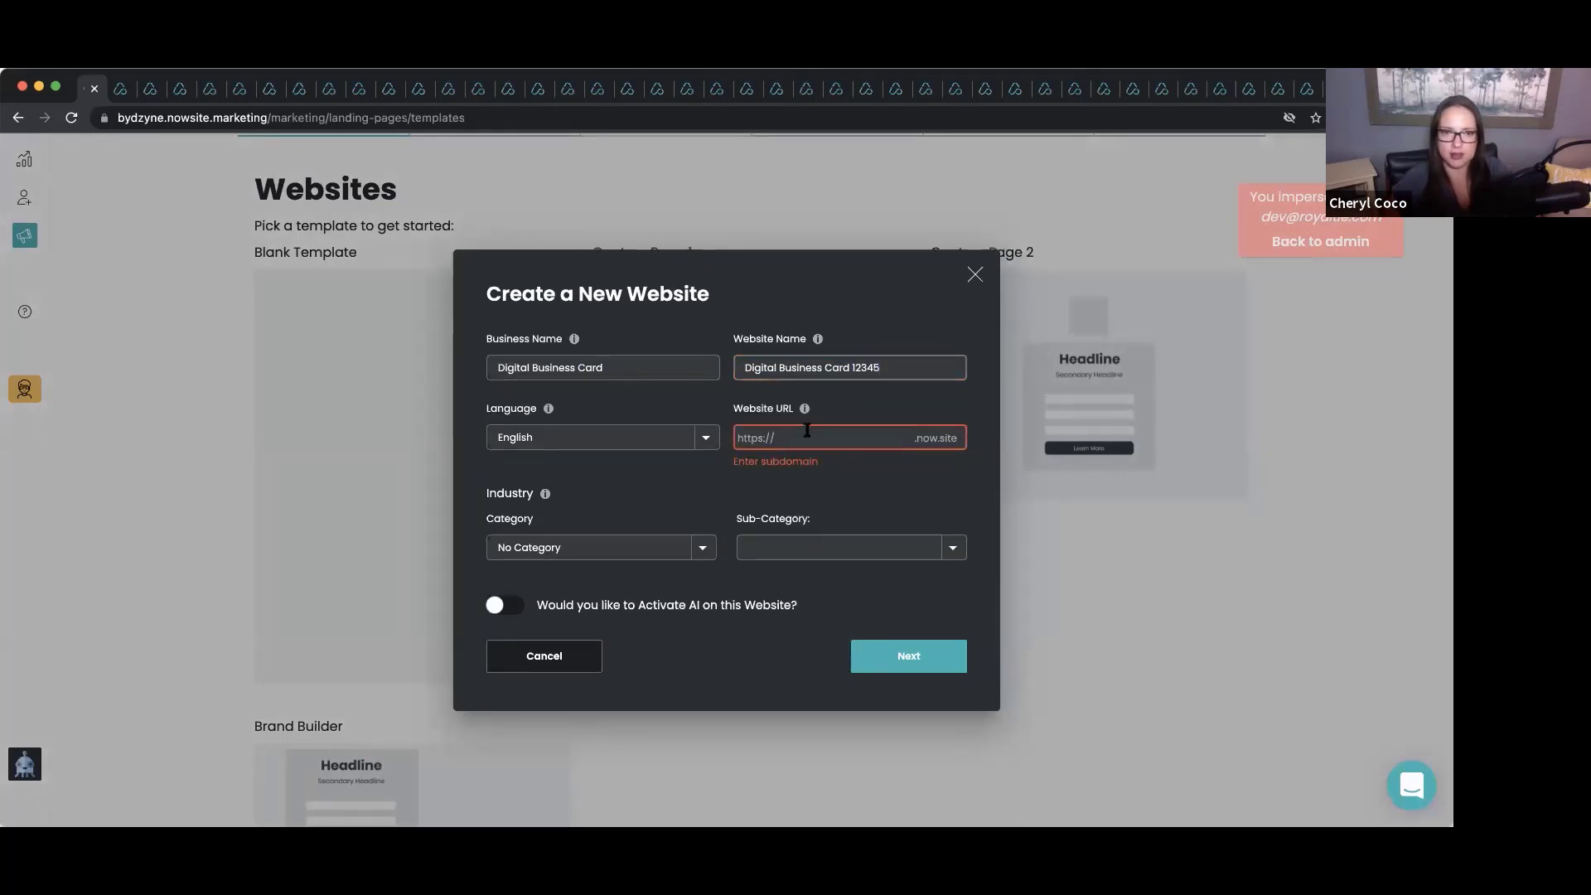
left_click(806, 434)
type("digi")
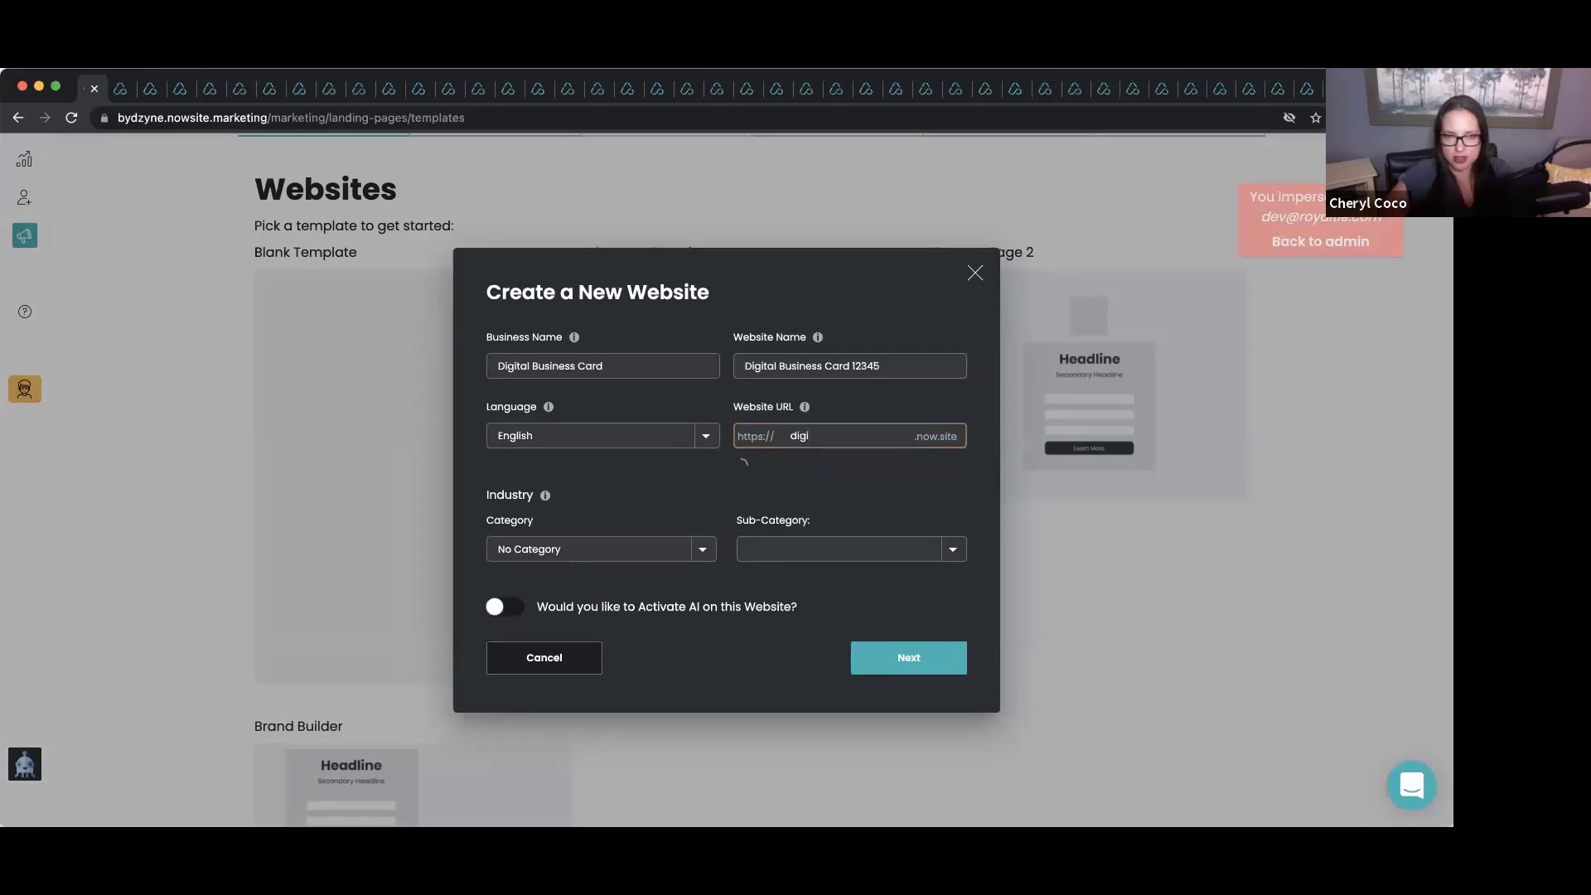
type("talbusinessca")
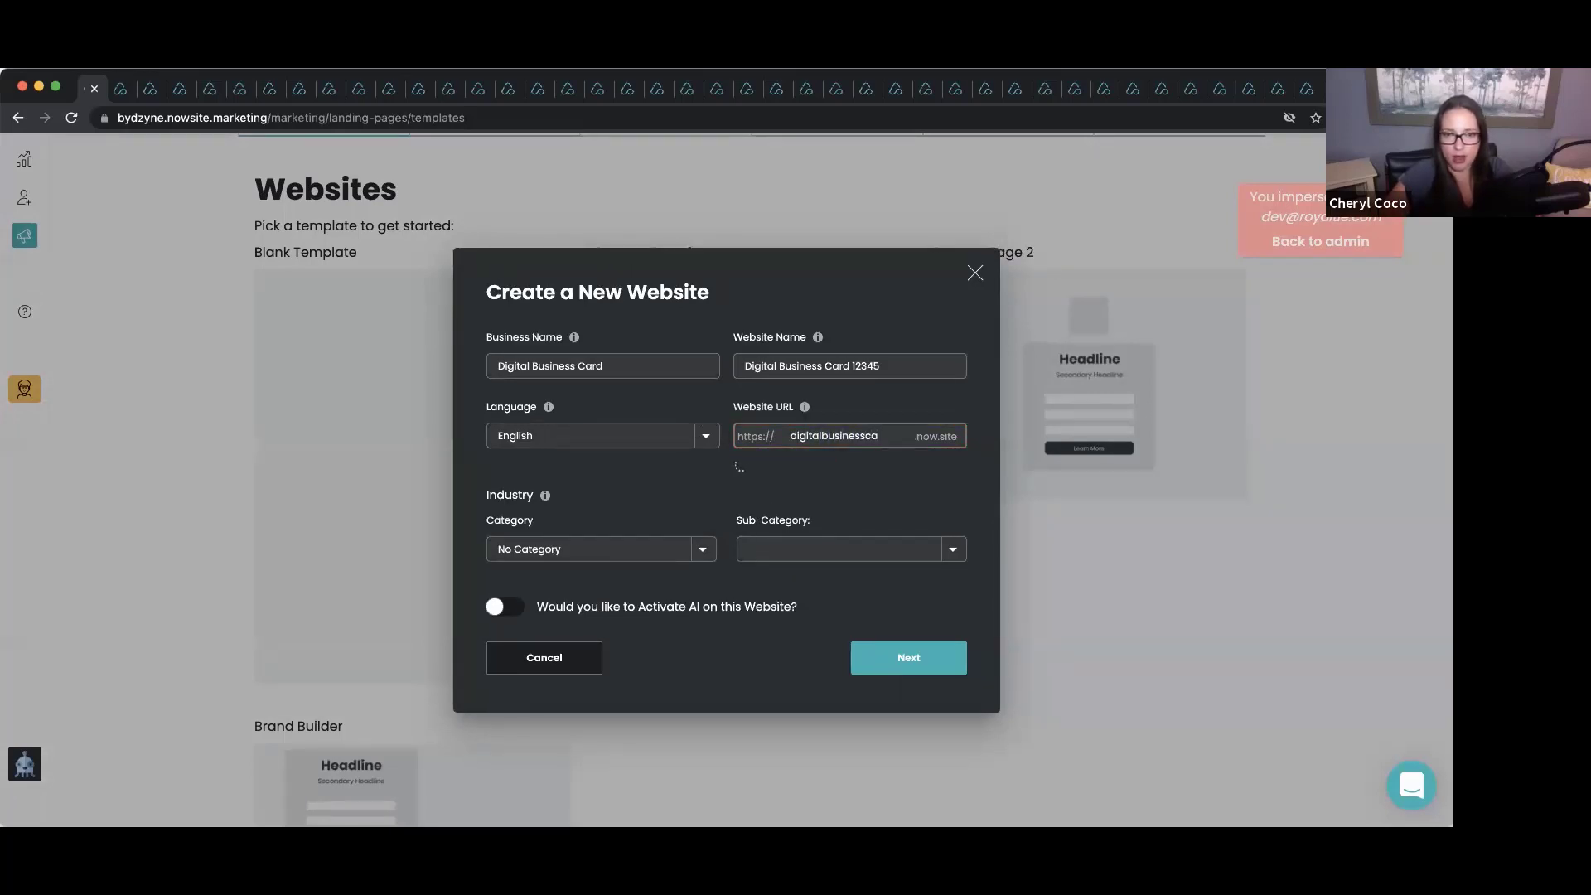
type("rd123")
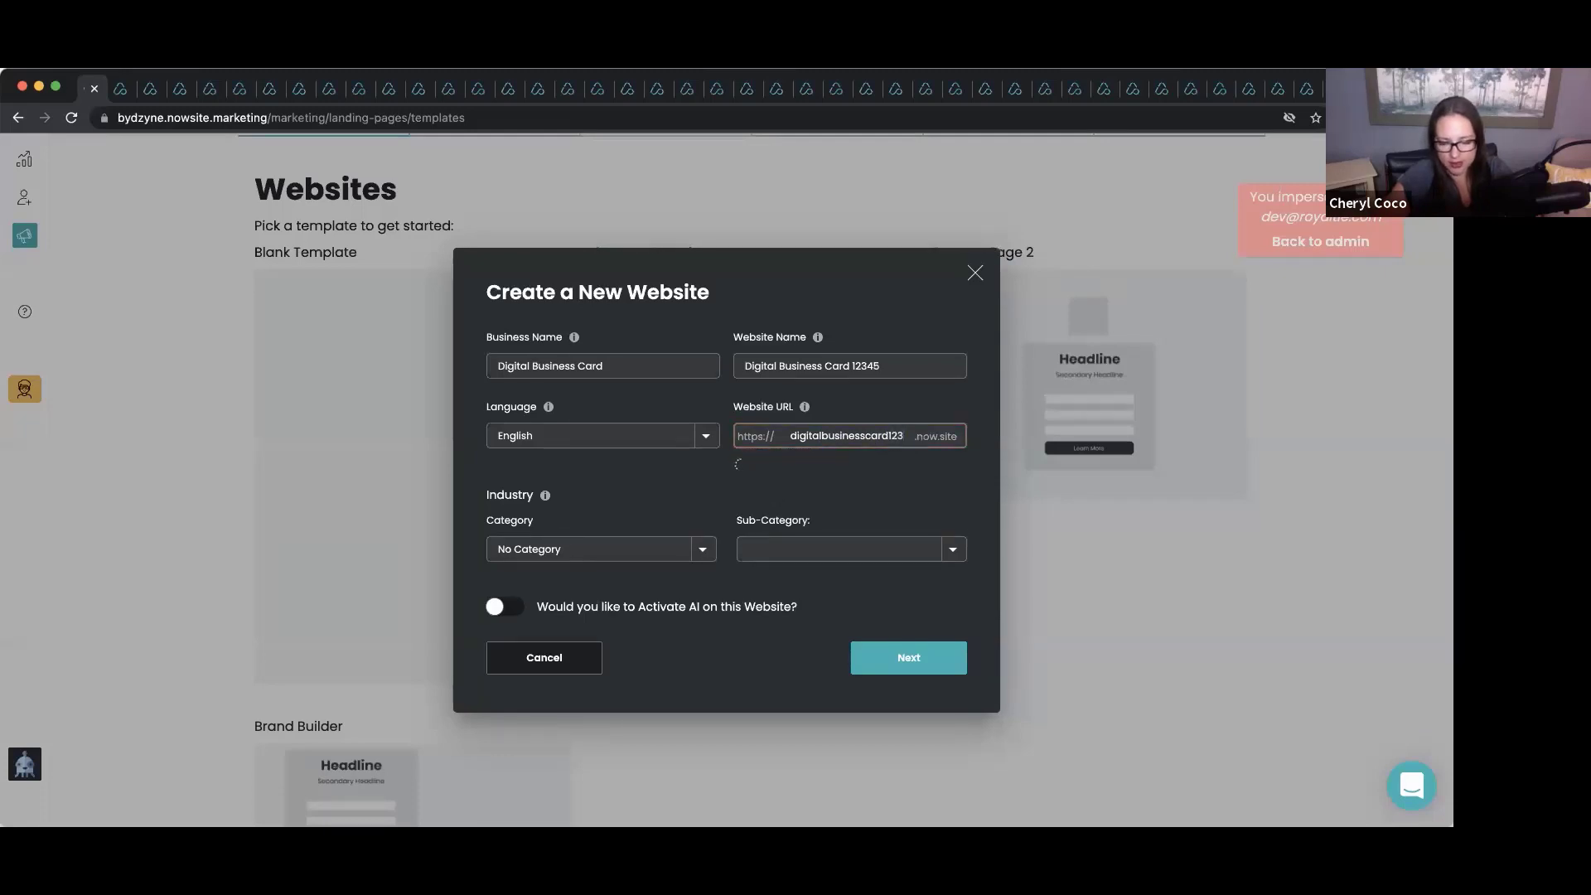
type("45")
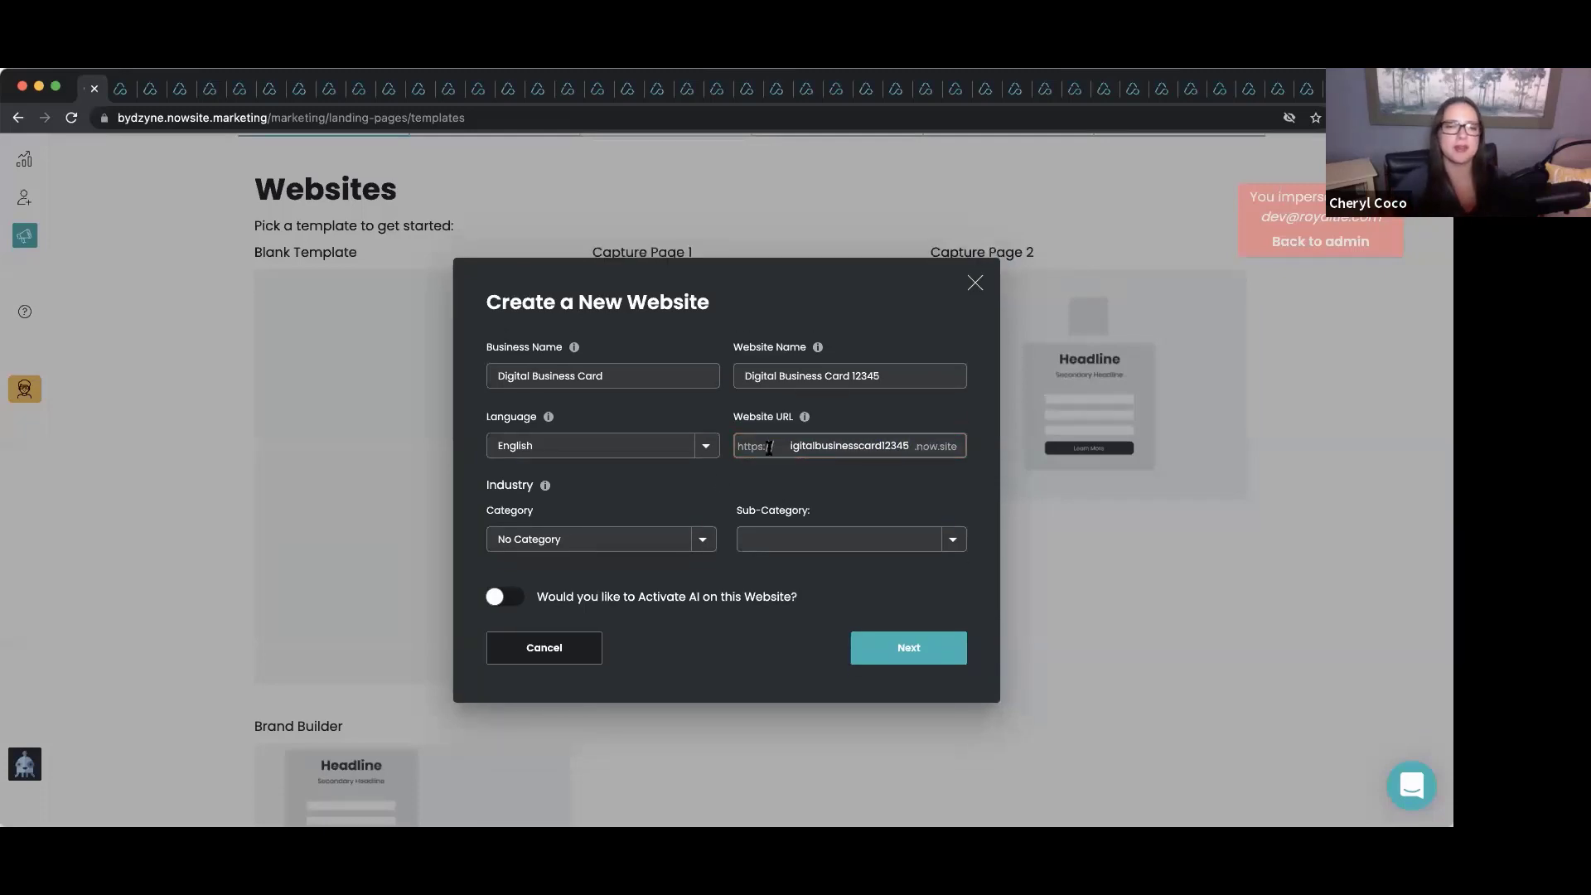
Set the category to Automotive and sub-category to Car Dealership, then continue to the builder.
left_click(587, 539)
left_click(582, 551)
left_click(837, 539)
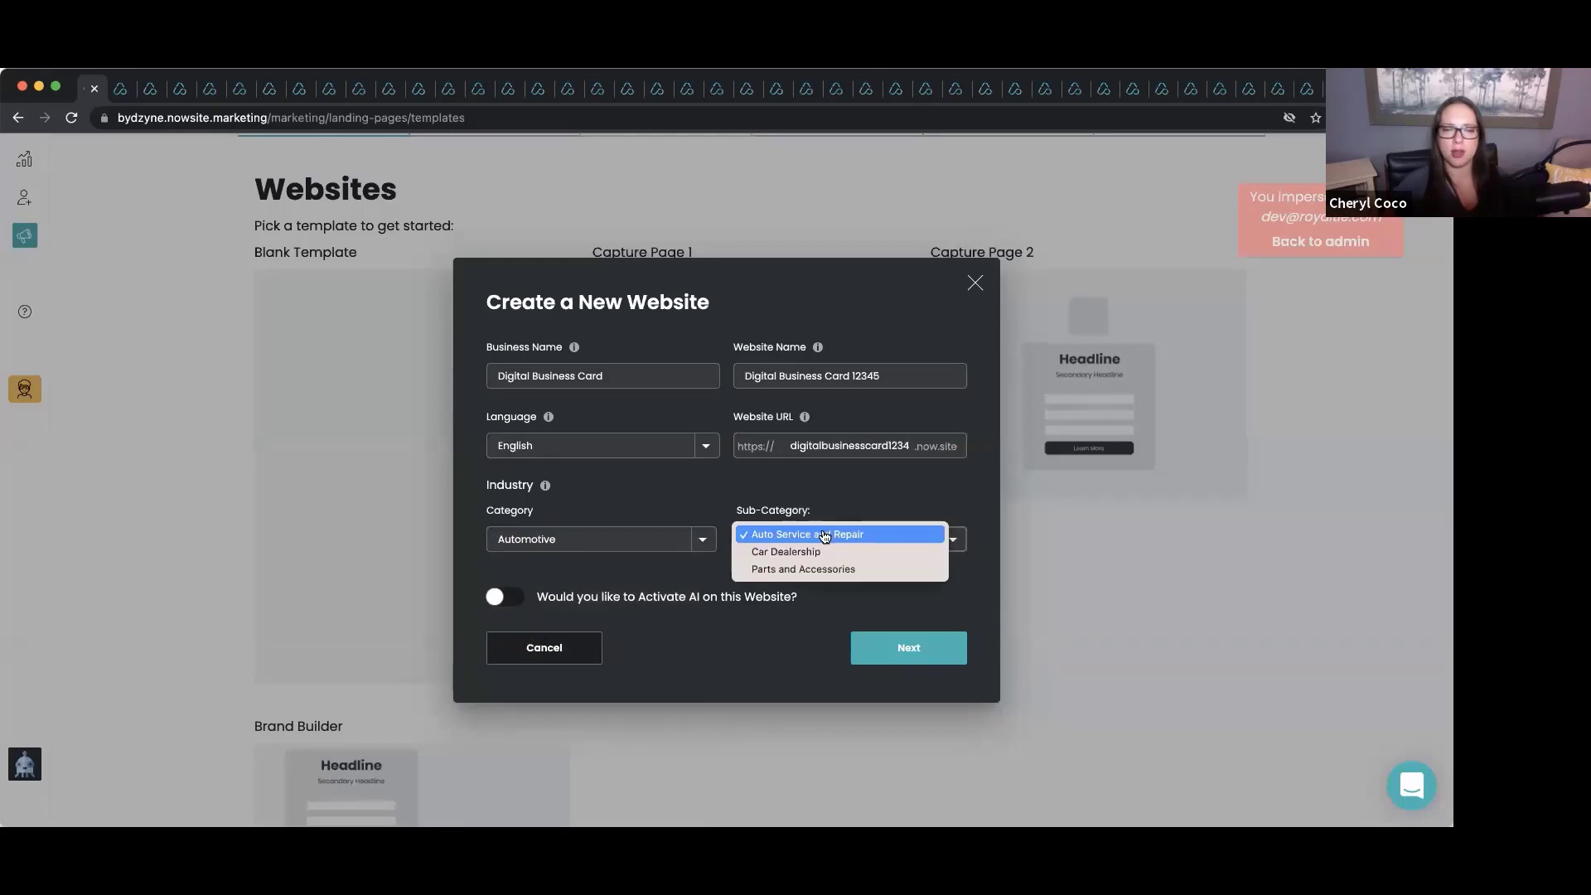
left_click(810, 552)
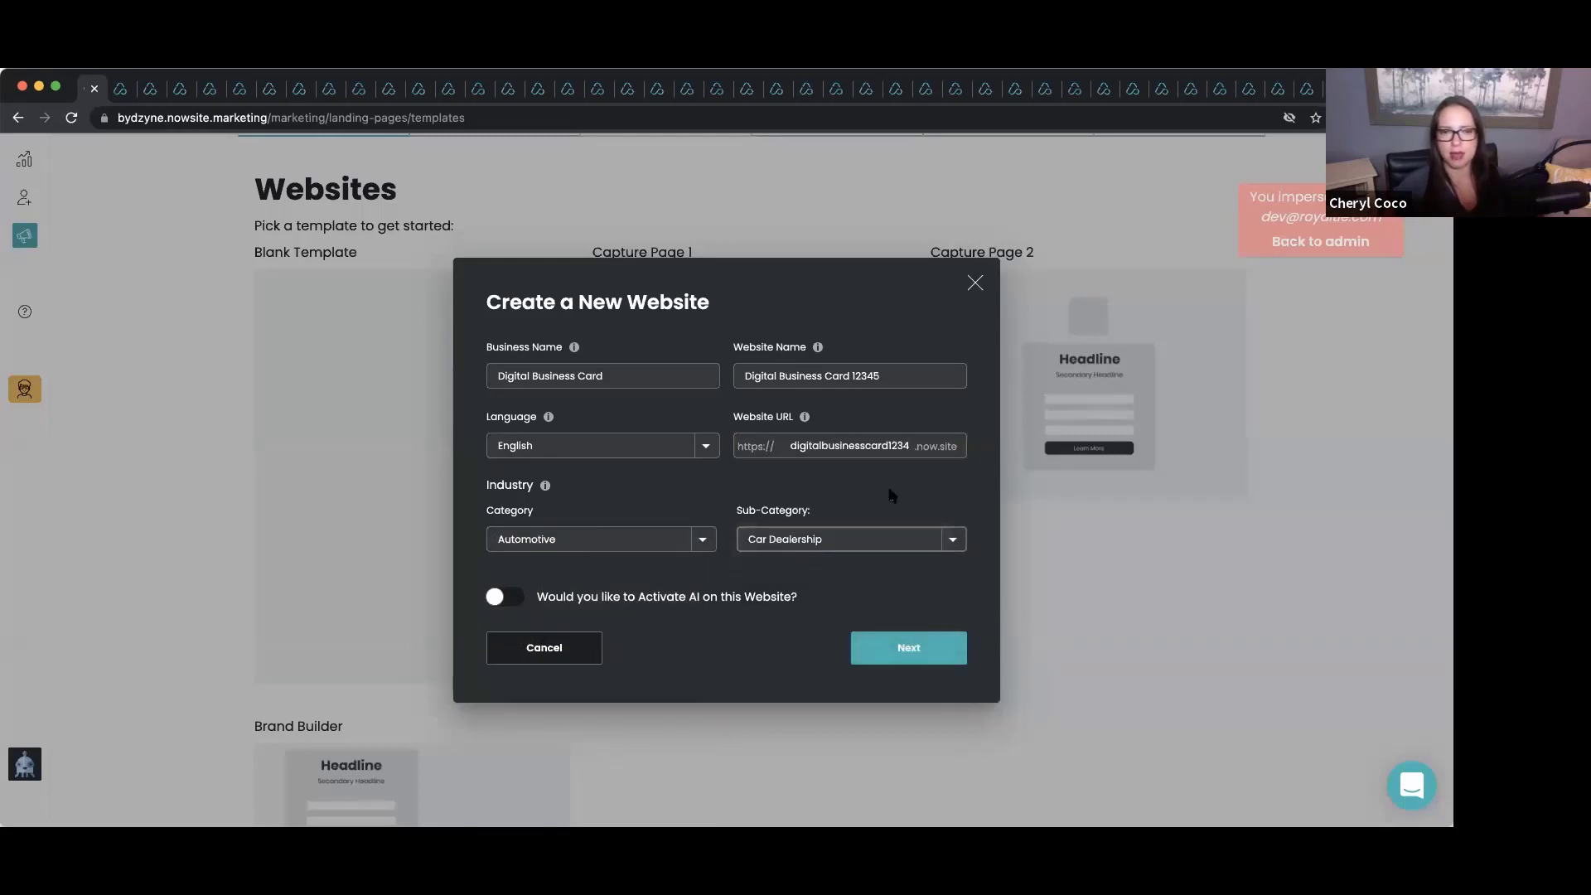
left_click(911, 651)
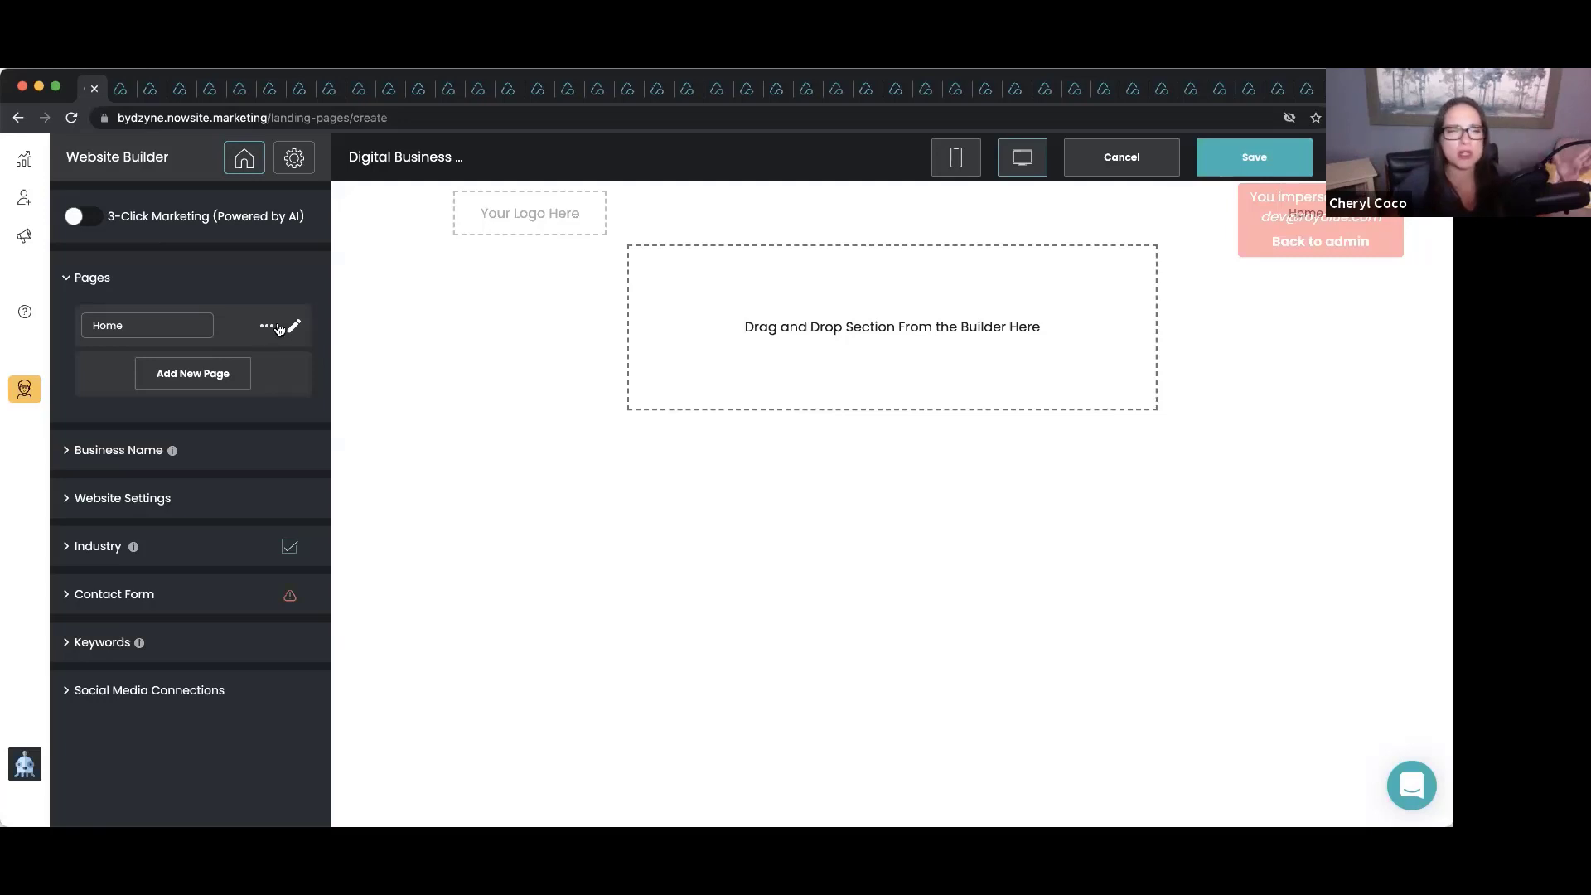
Drag the Digital Business Card tile from the Home page's elements onto the page.
left_click(294, 326)
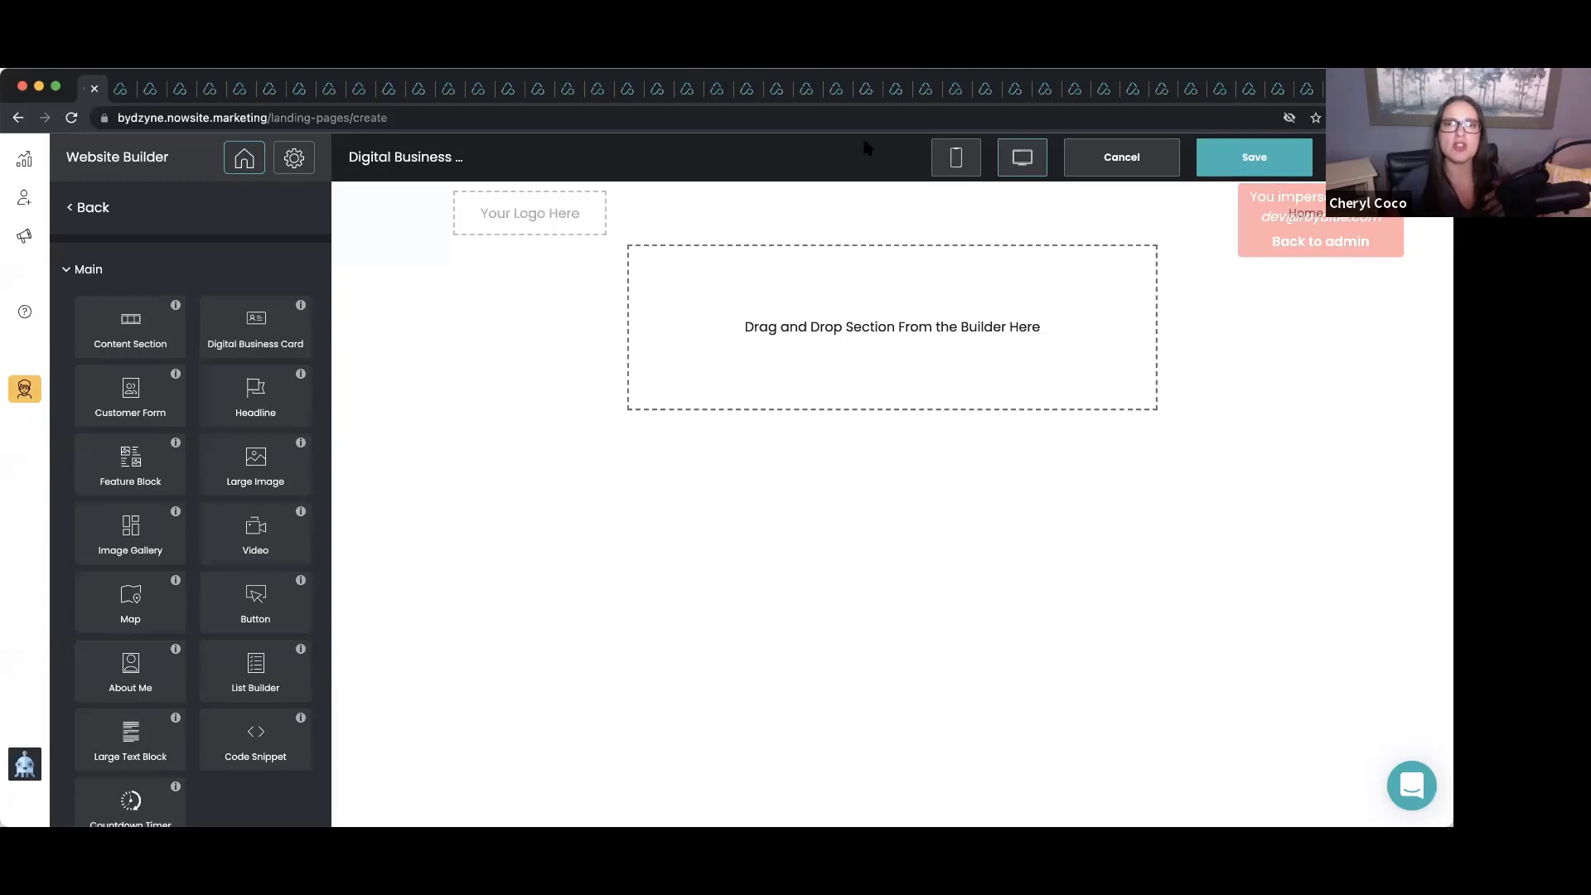
left_click(72, 212)
left_click(295, 328)
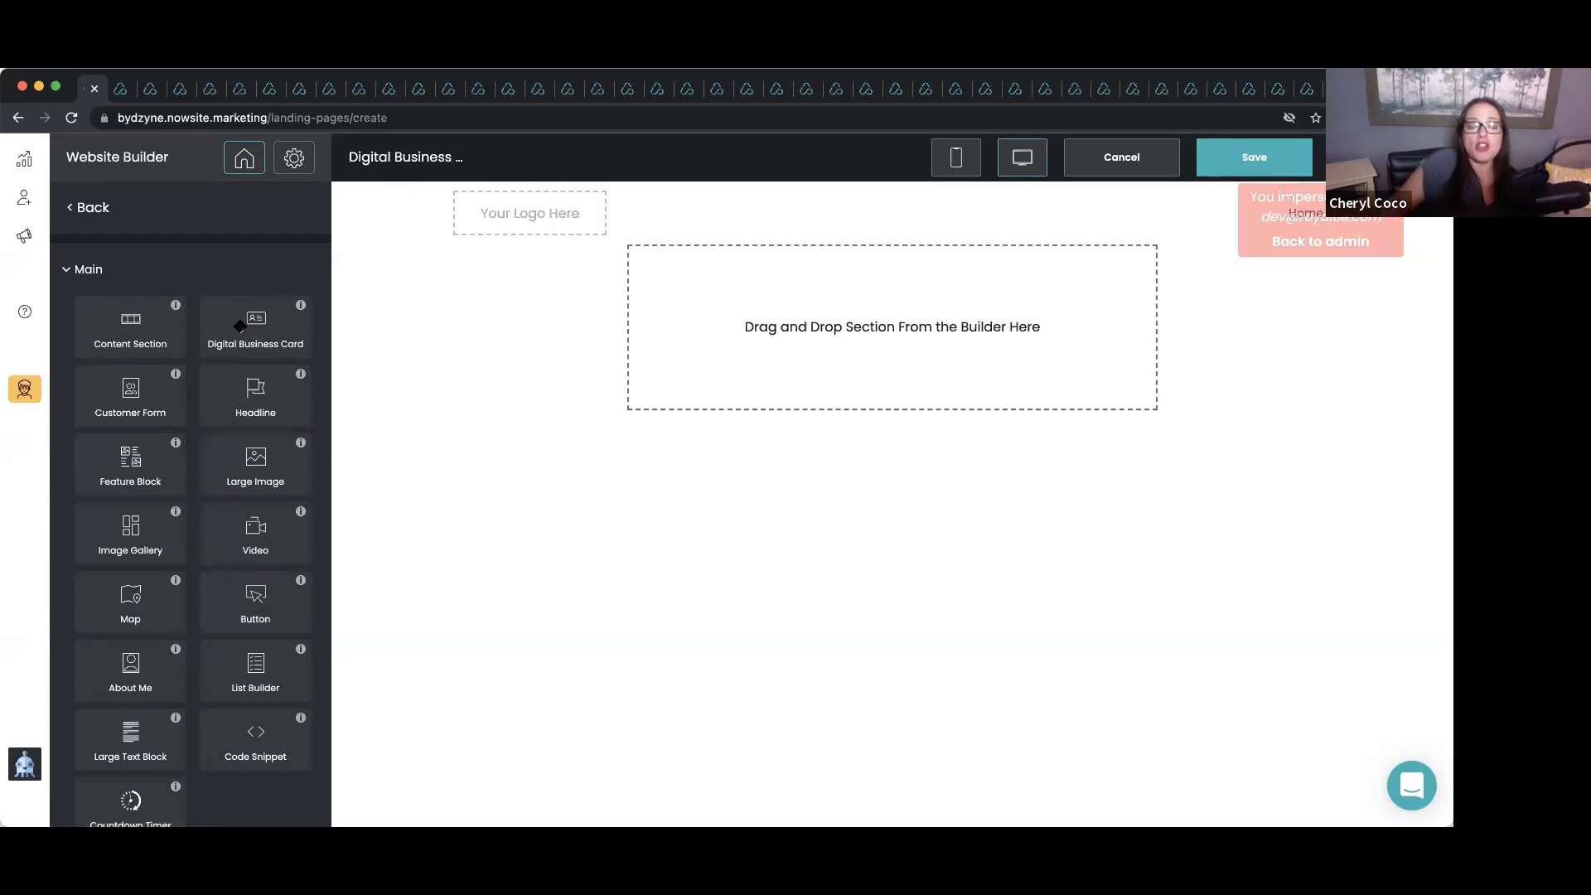
left_click_drag(239, 325, 783, 338)
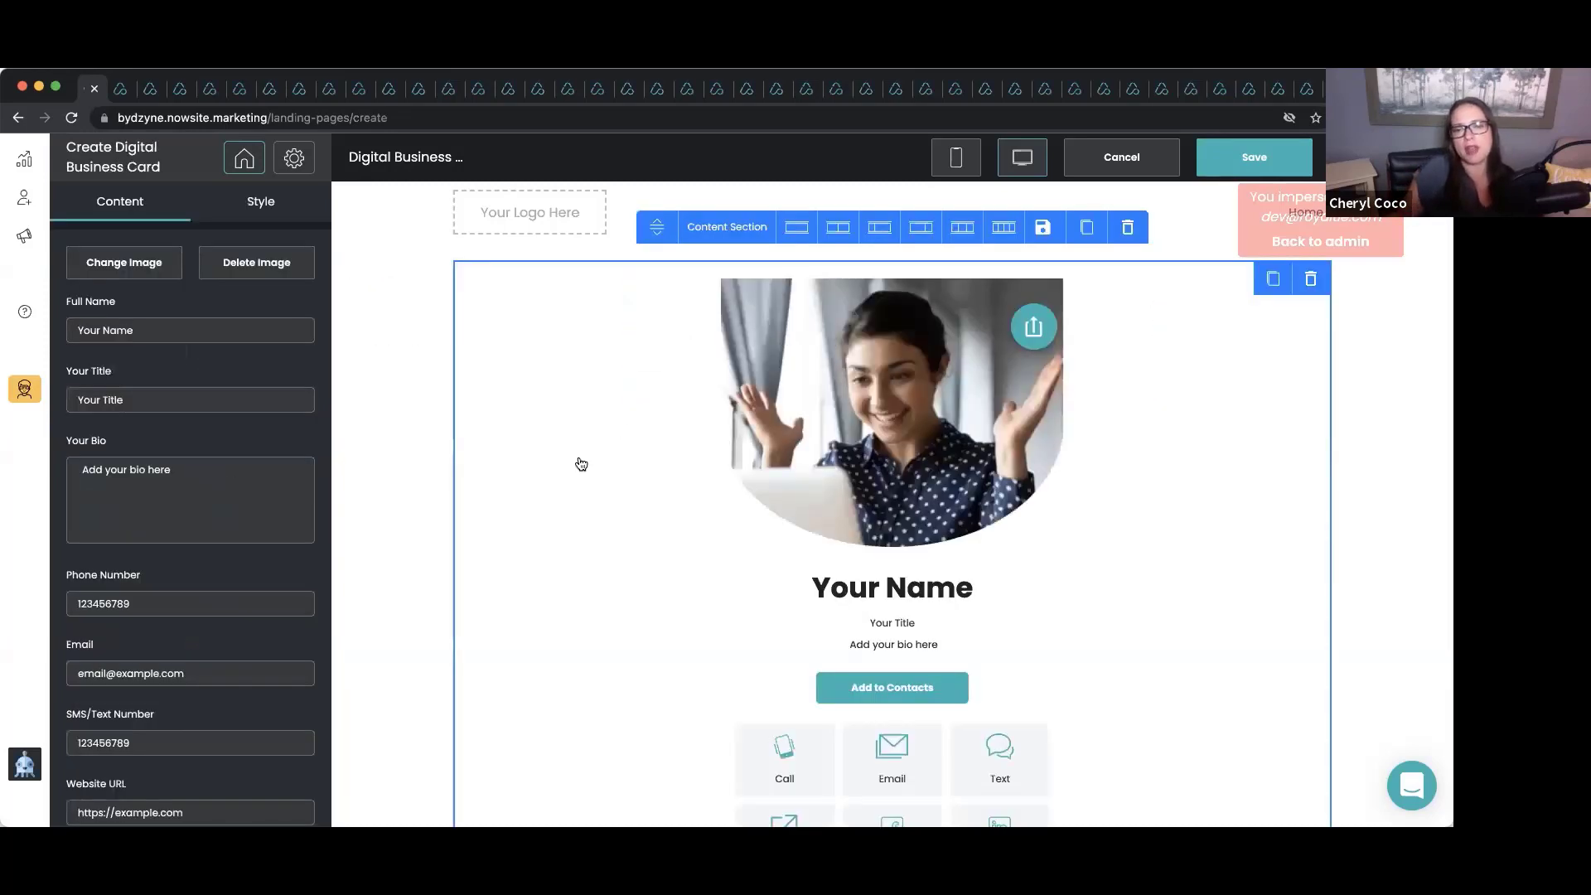
scroll(581, 464, "down", 3)
scroll(579, 462, "up", 3)
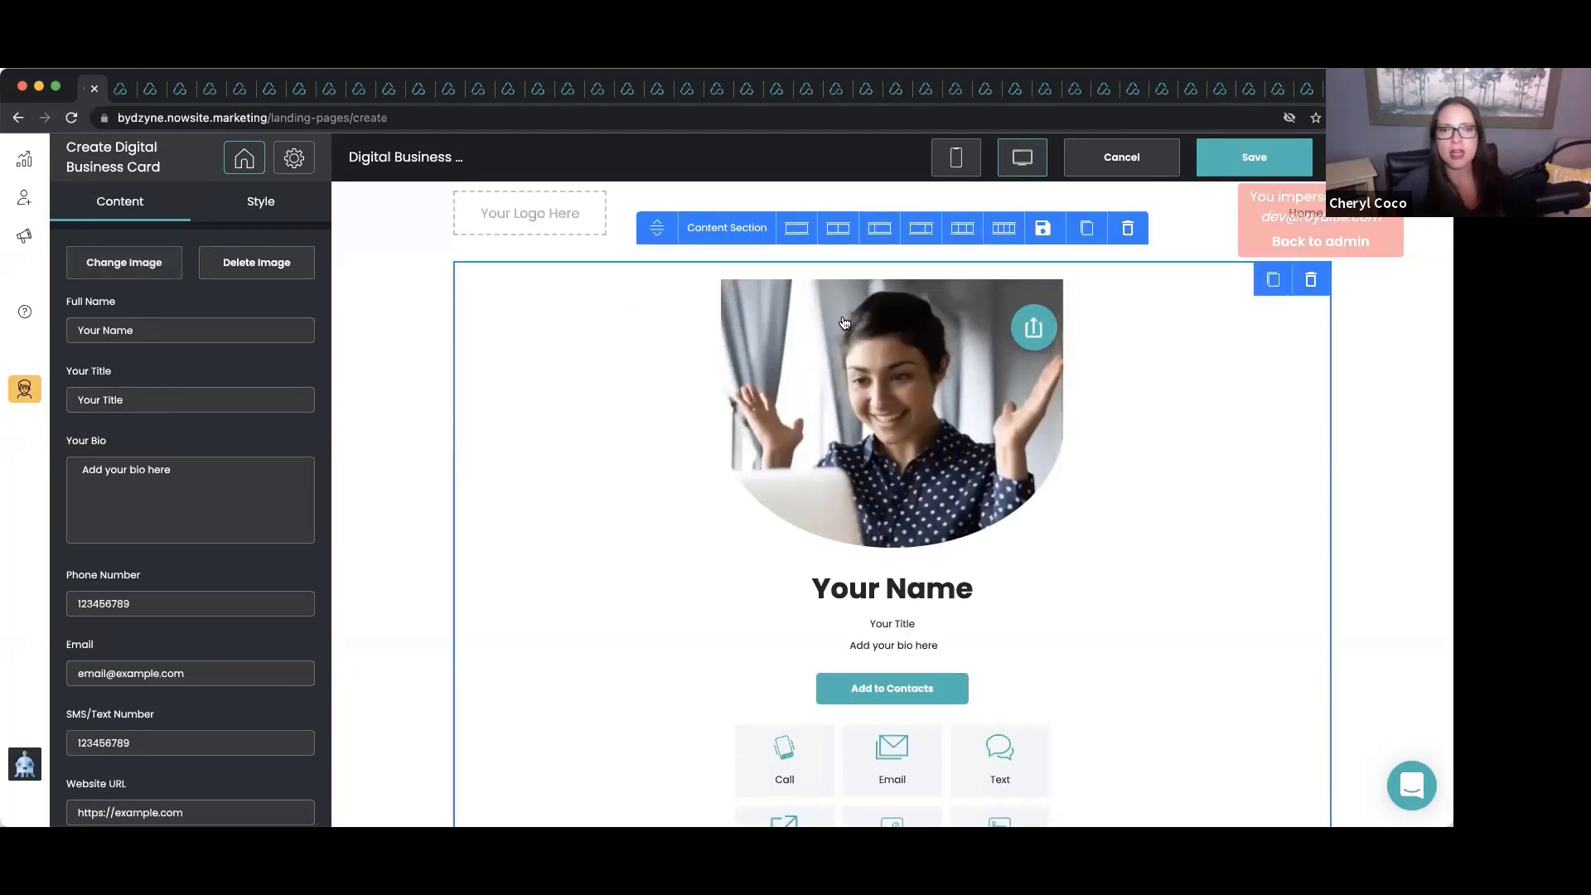
Replace the card's stock photo with the yellow-top portrait from My Images.
left_click(115, 272)
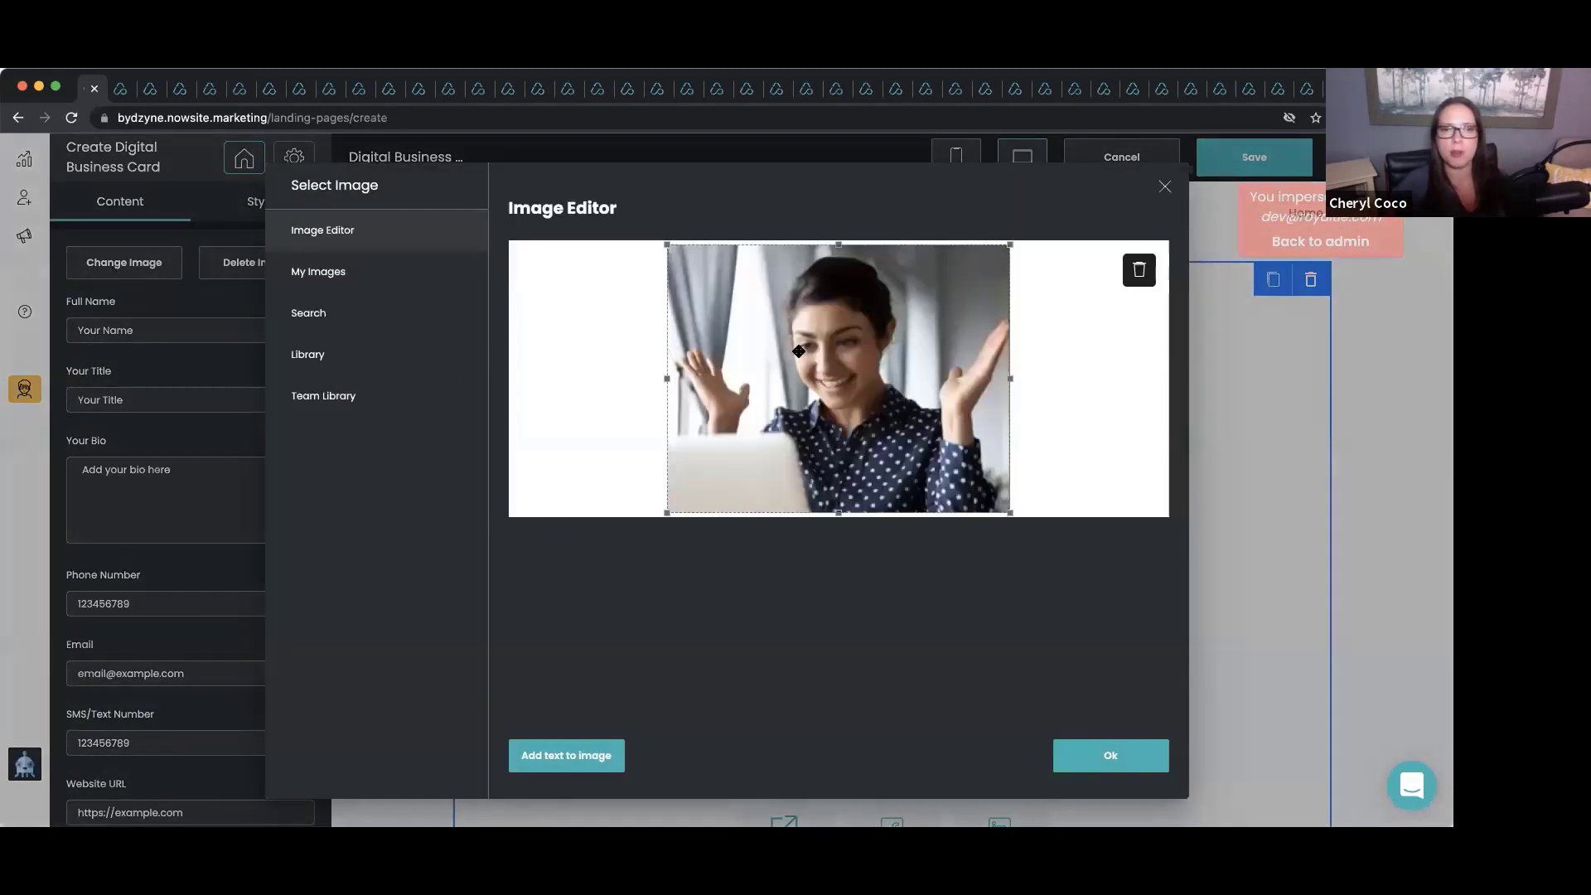
left_click(1136, 273)
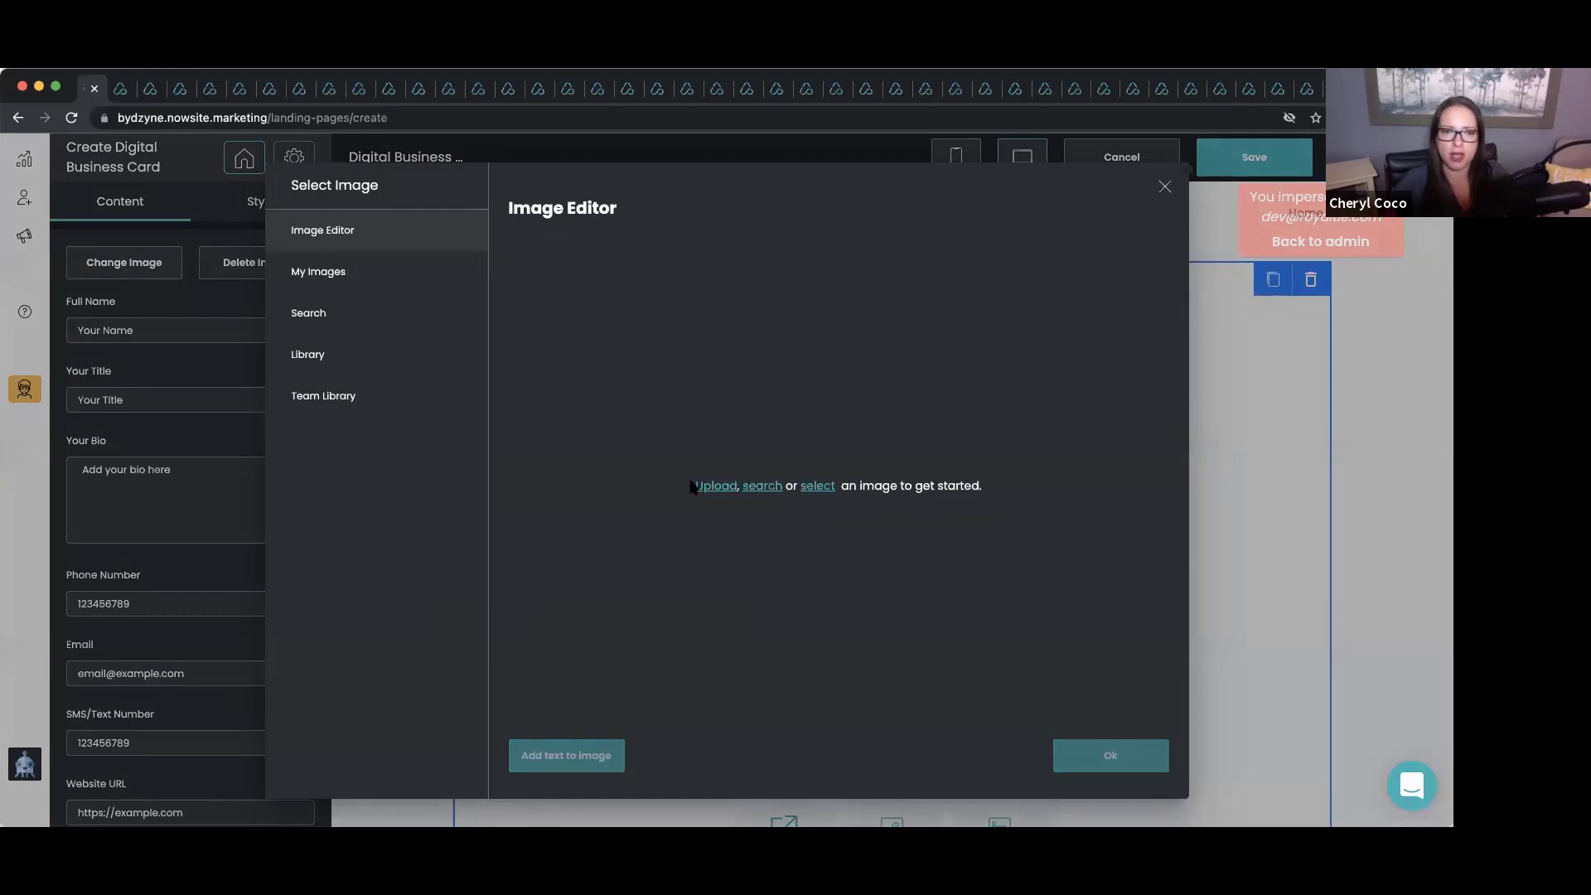
left_click(713, 486)
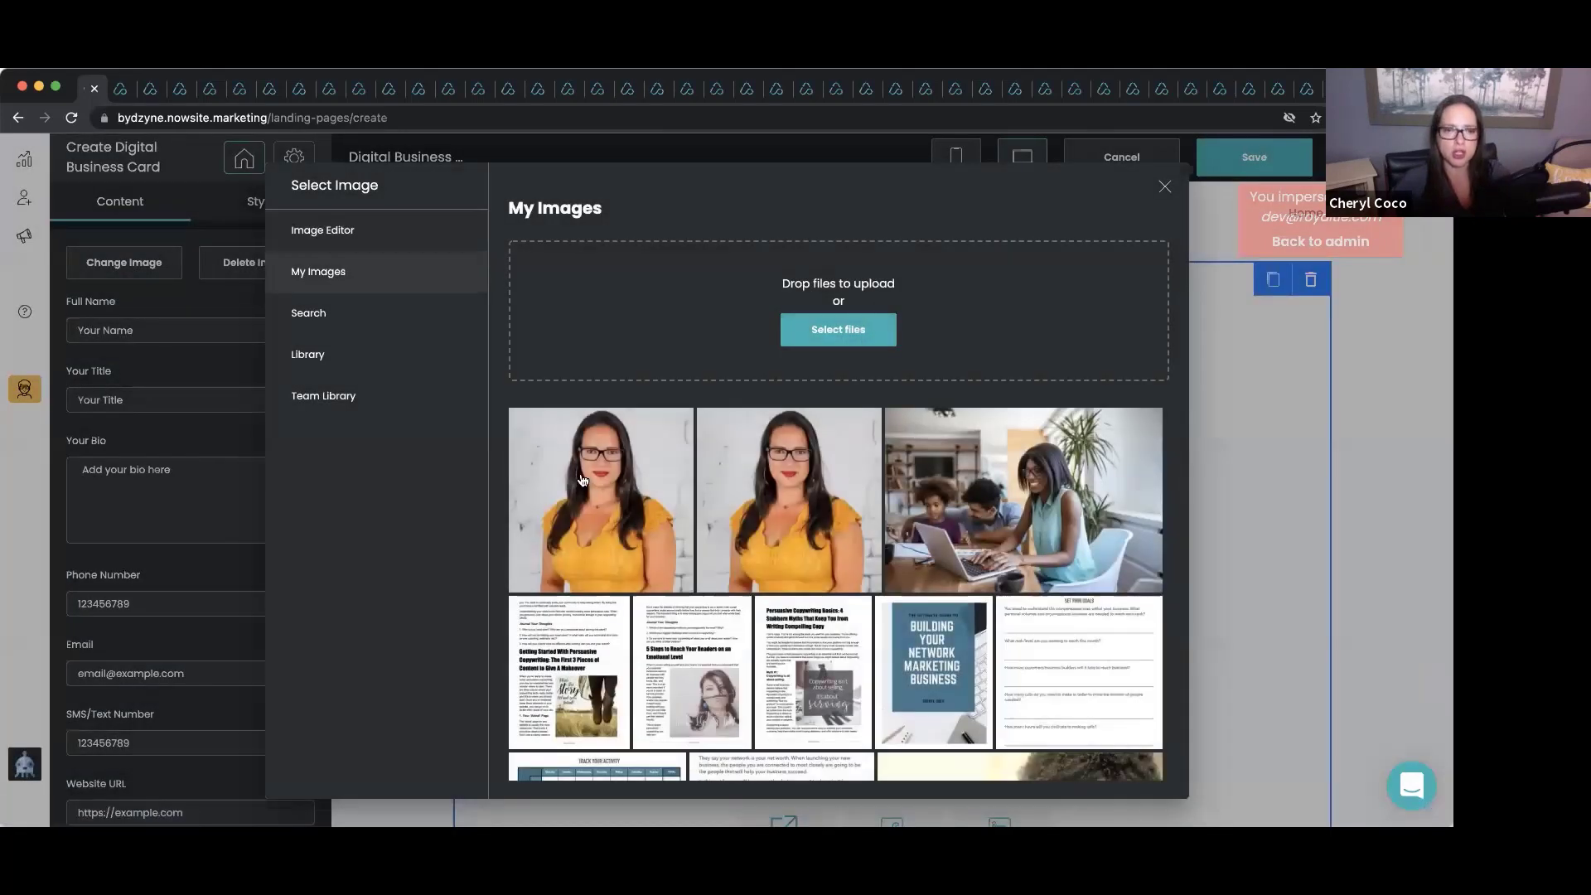
left_click(591, 481)
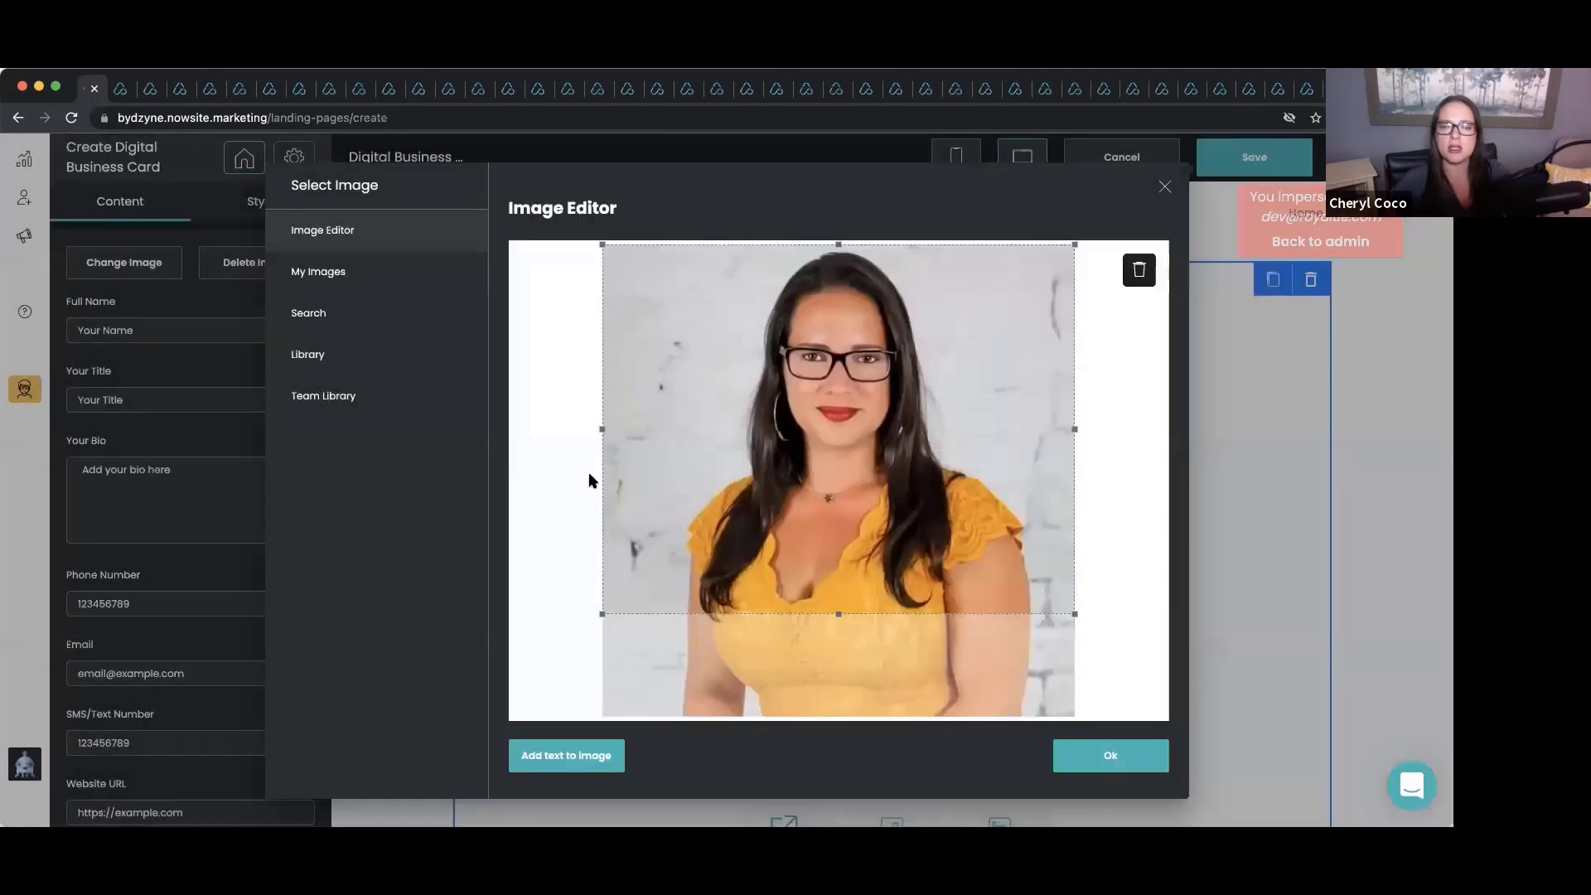
left_click(1123, 756)
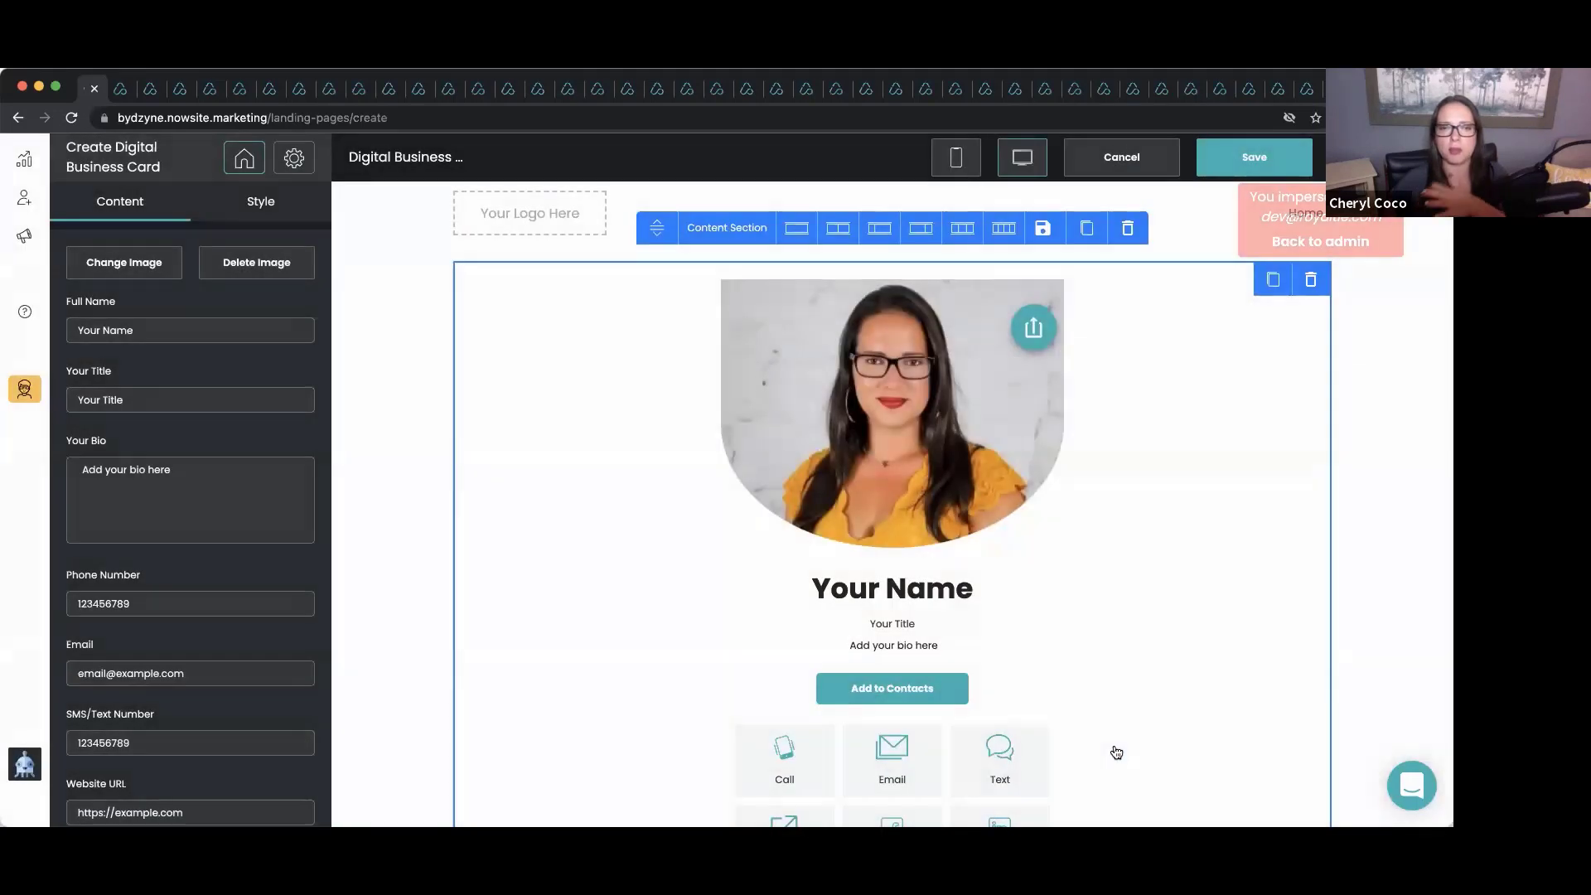
Enter the owner's full name and set the title to VP Marketing.
triple_click(149, 334)
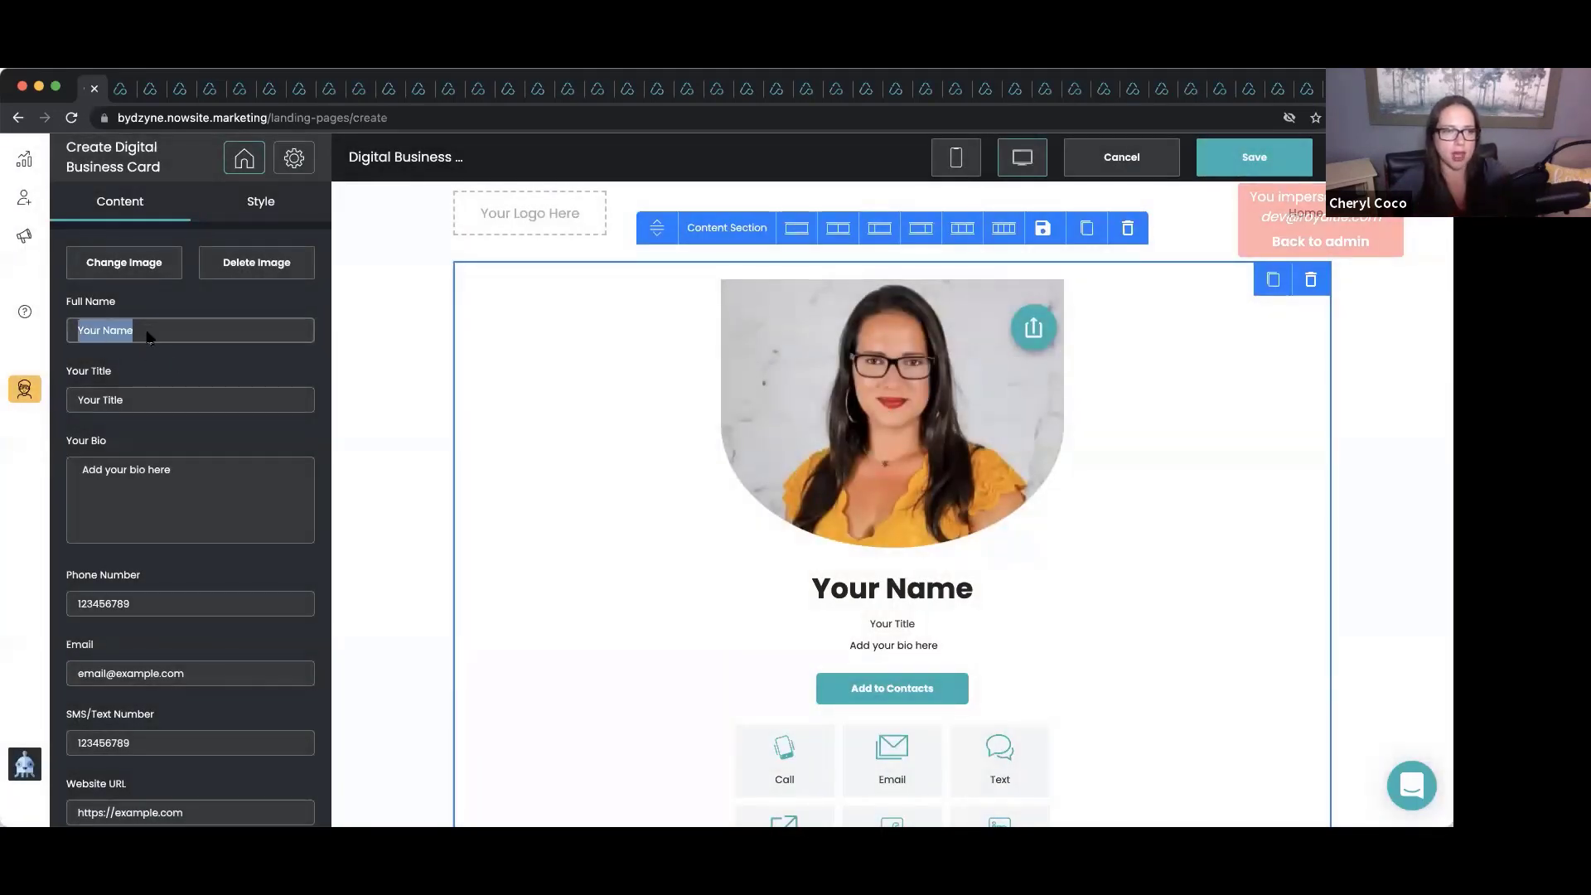
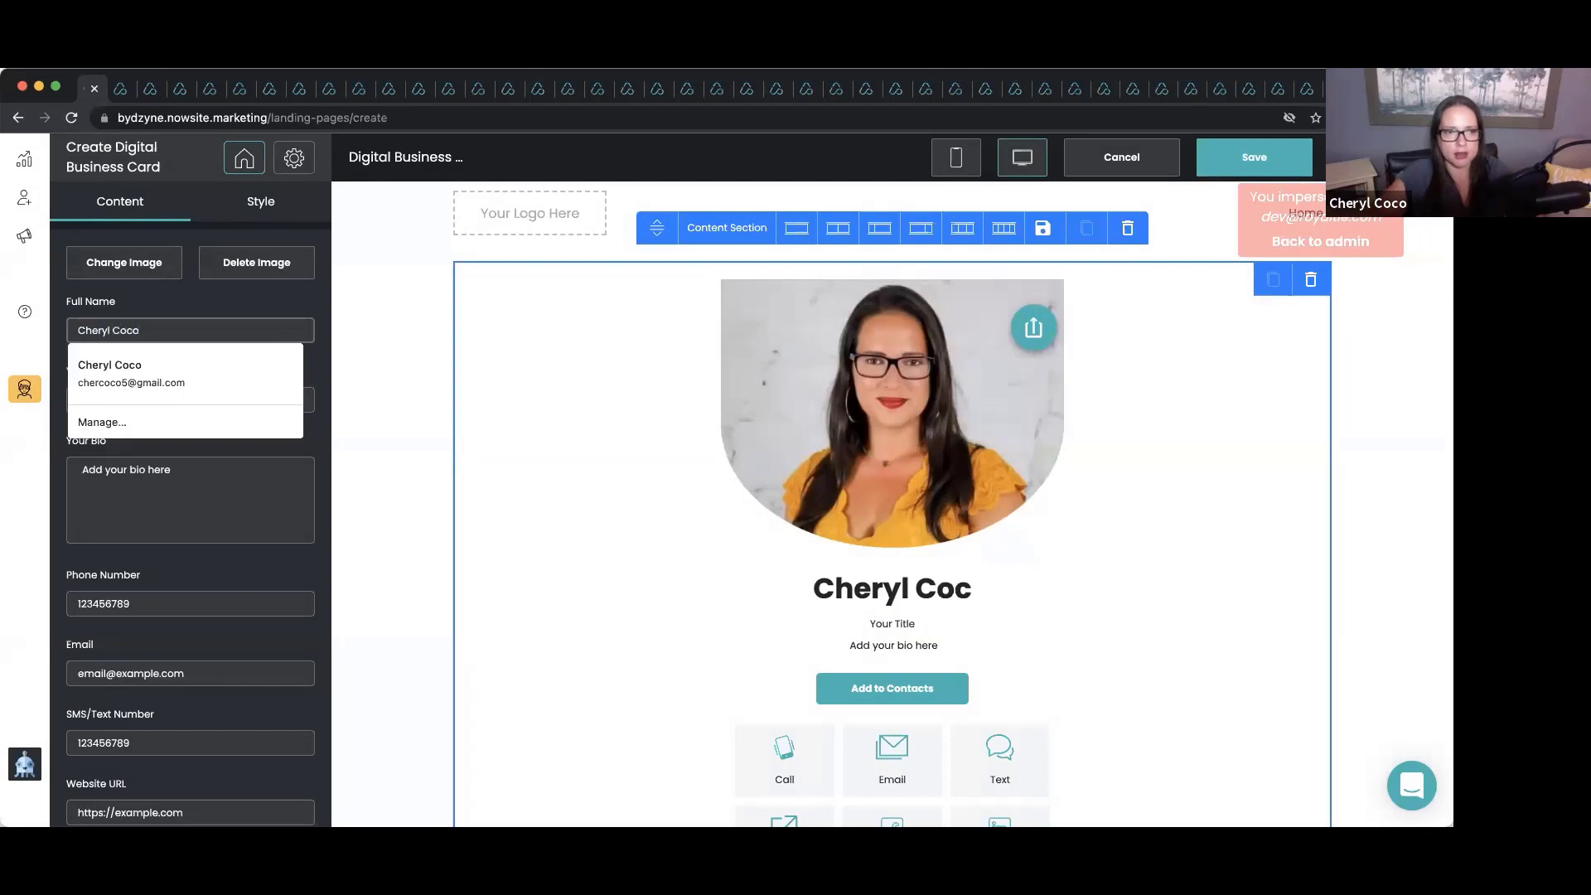
left_click(197, 309)
triple_click(138, 405)
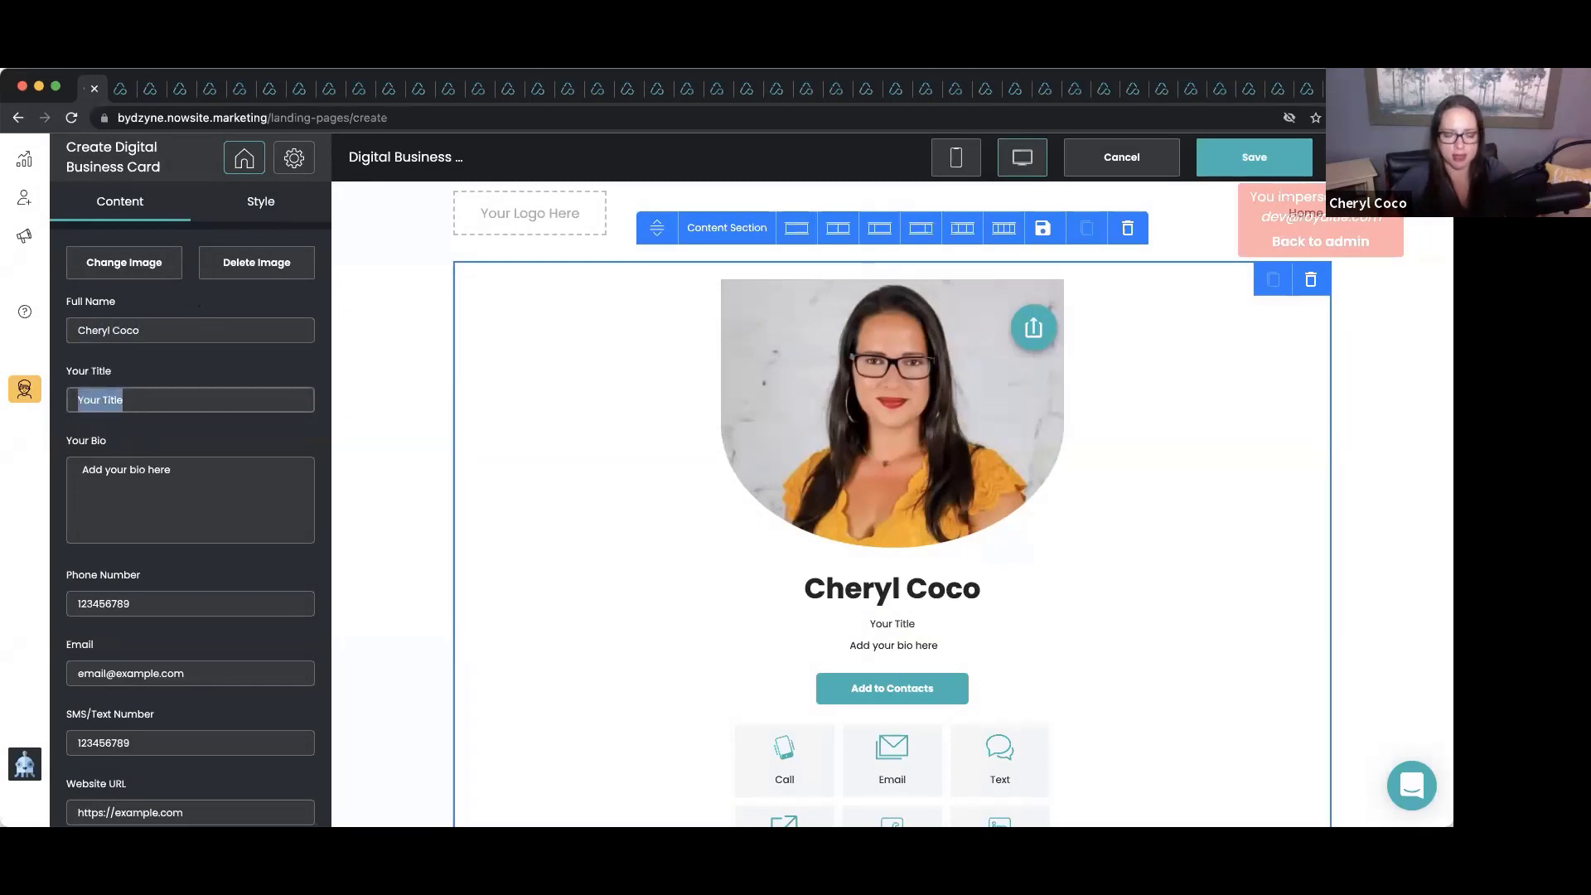
type("Vp")
key("BackSpace")
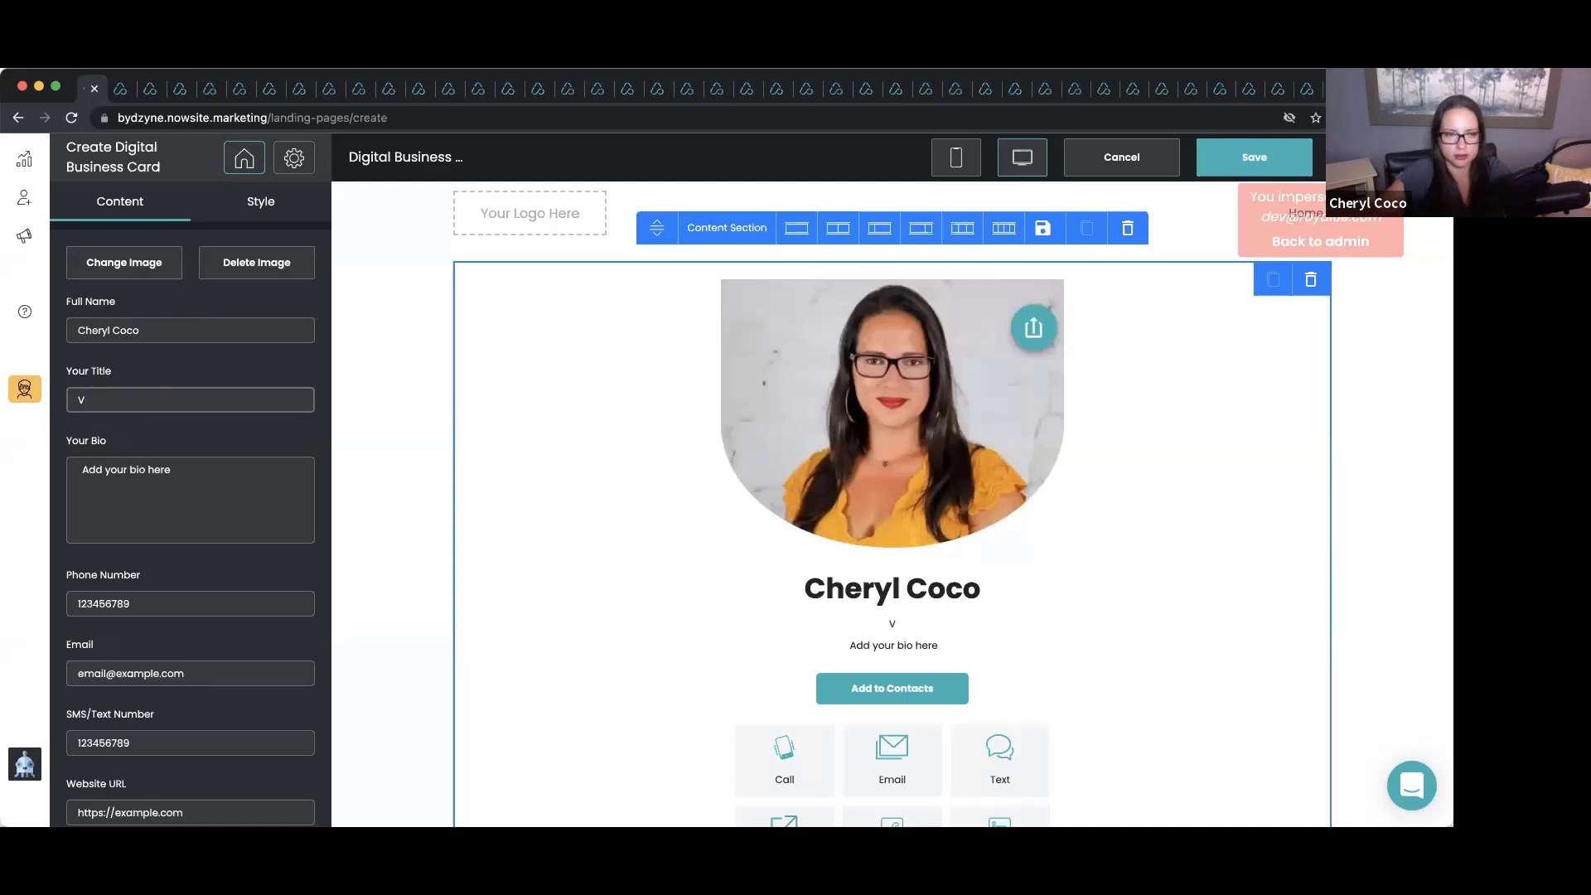
type("P Marketing")
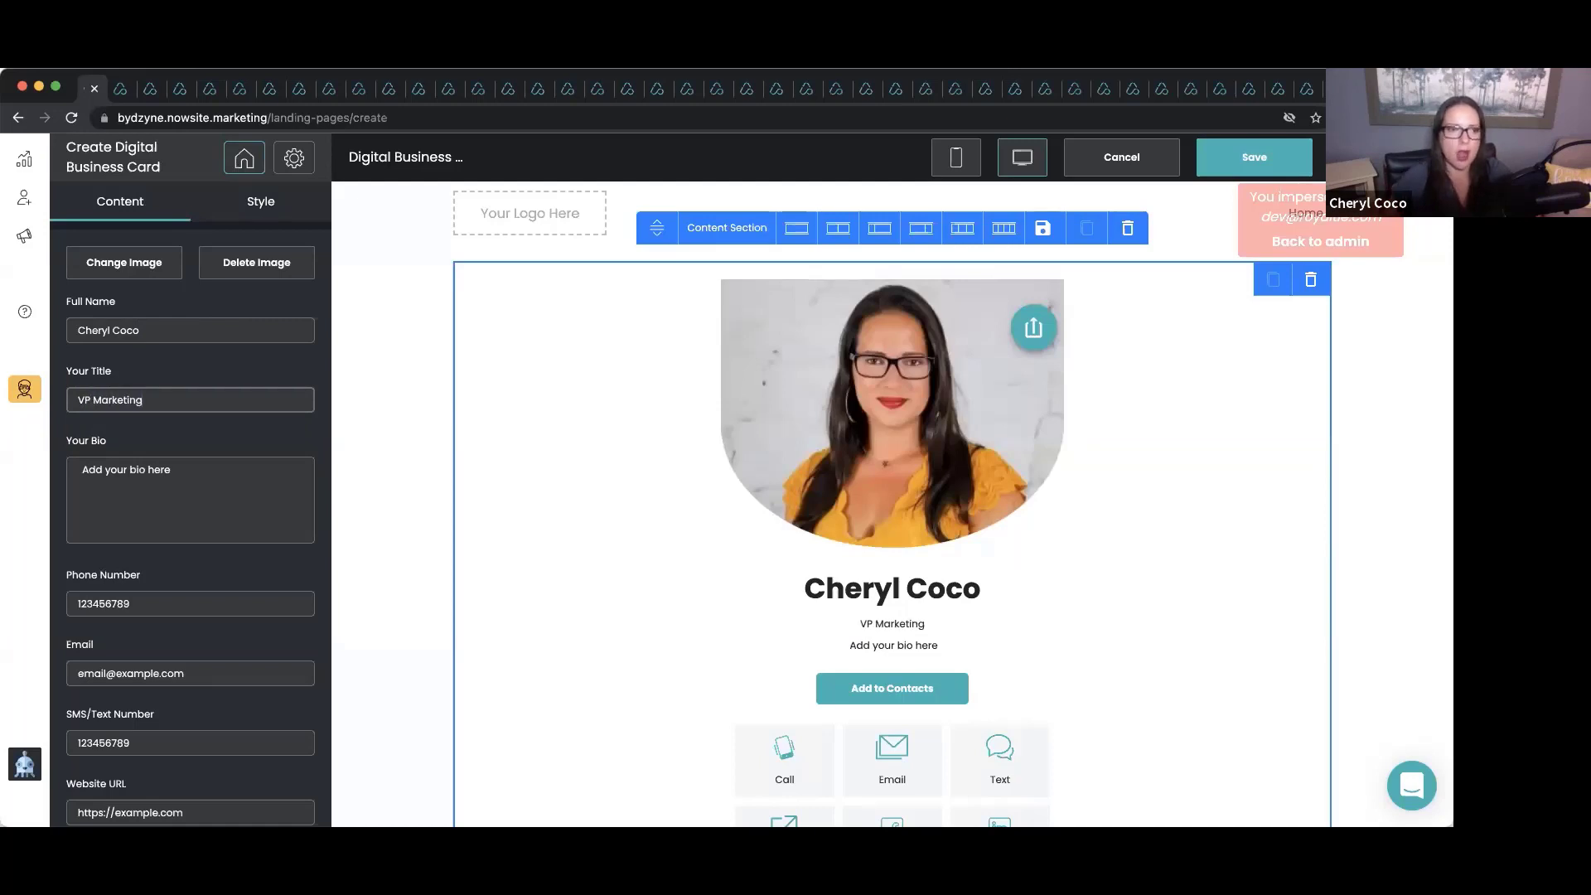
Replace the bio with 'I am the mother of 3 young children. I help people…generate leads'.
left_click_drag(172, 470, 79, 470)
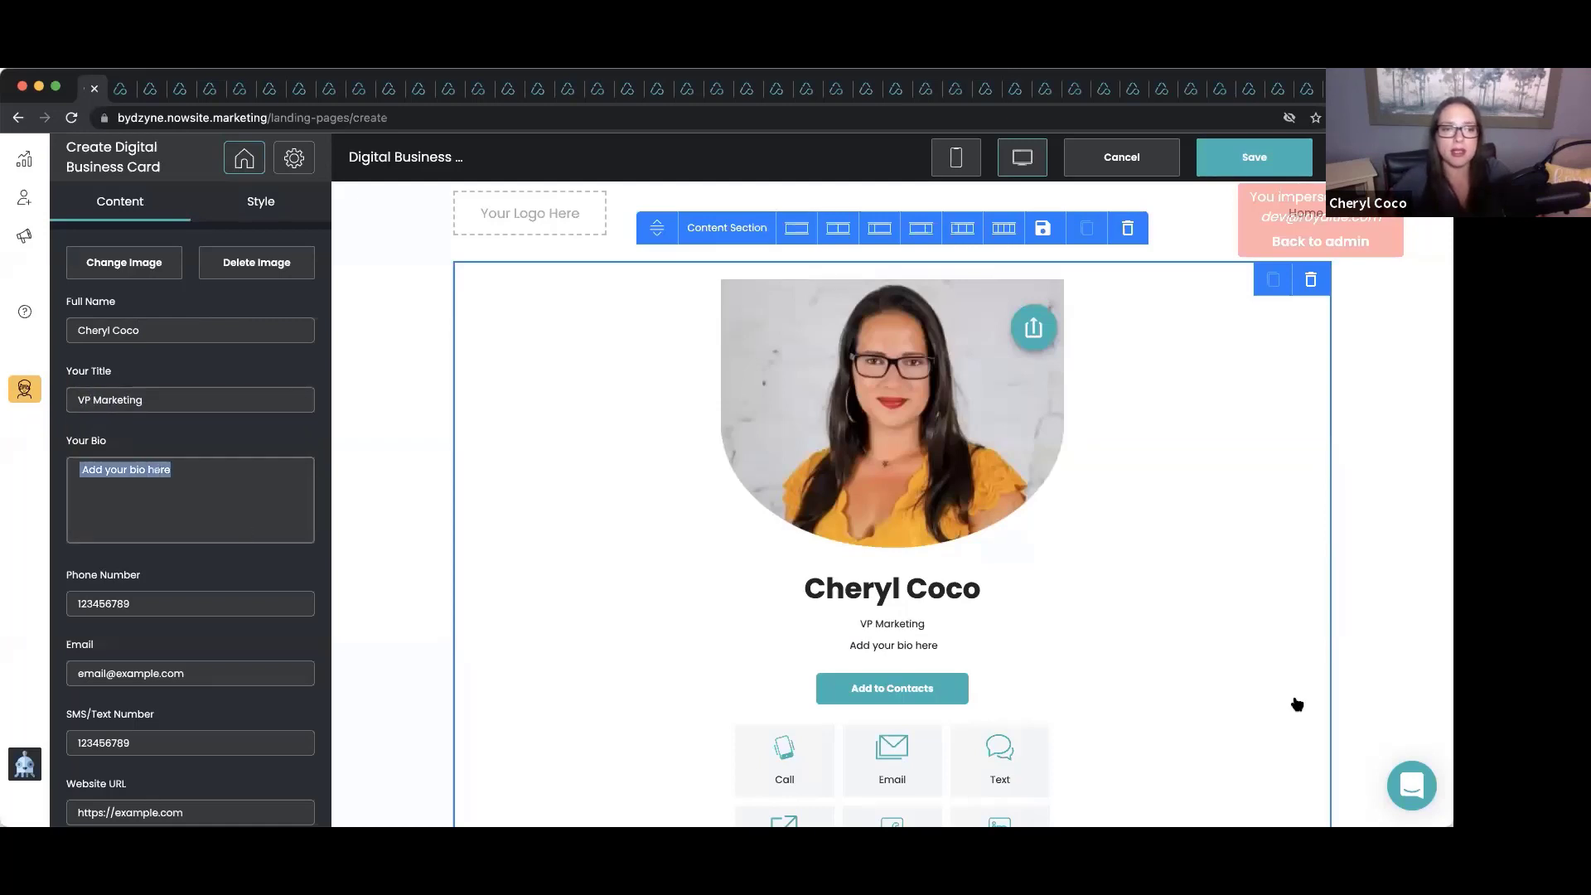
type("I")
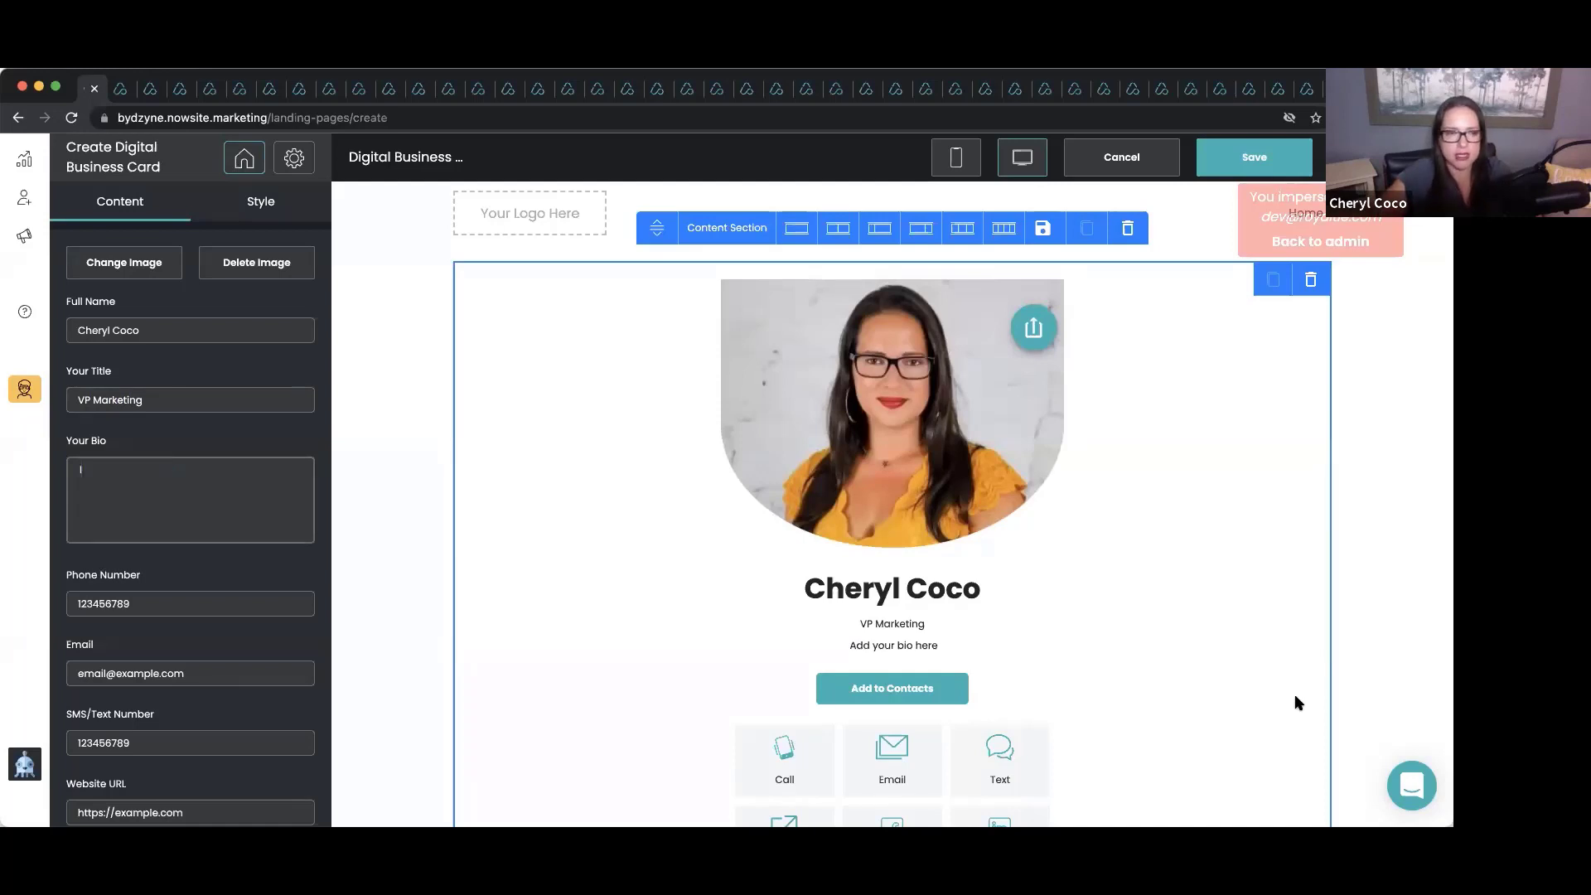
type(" am the moth")
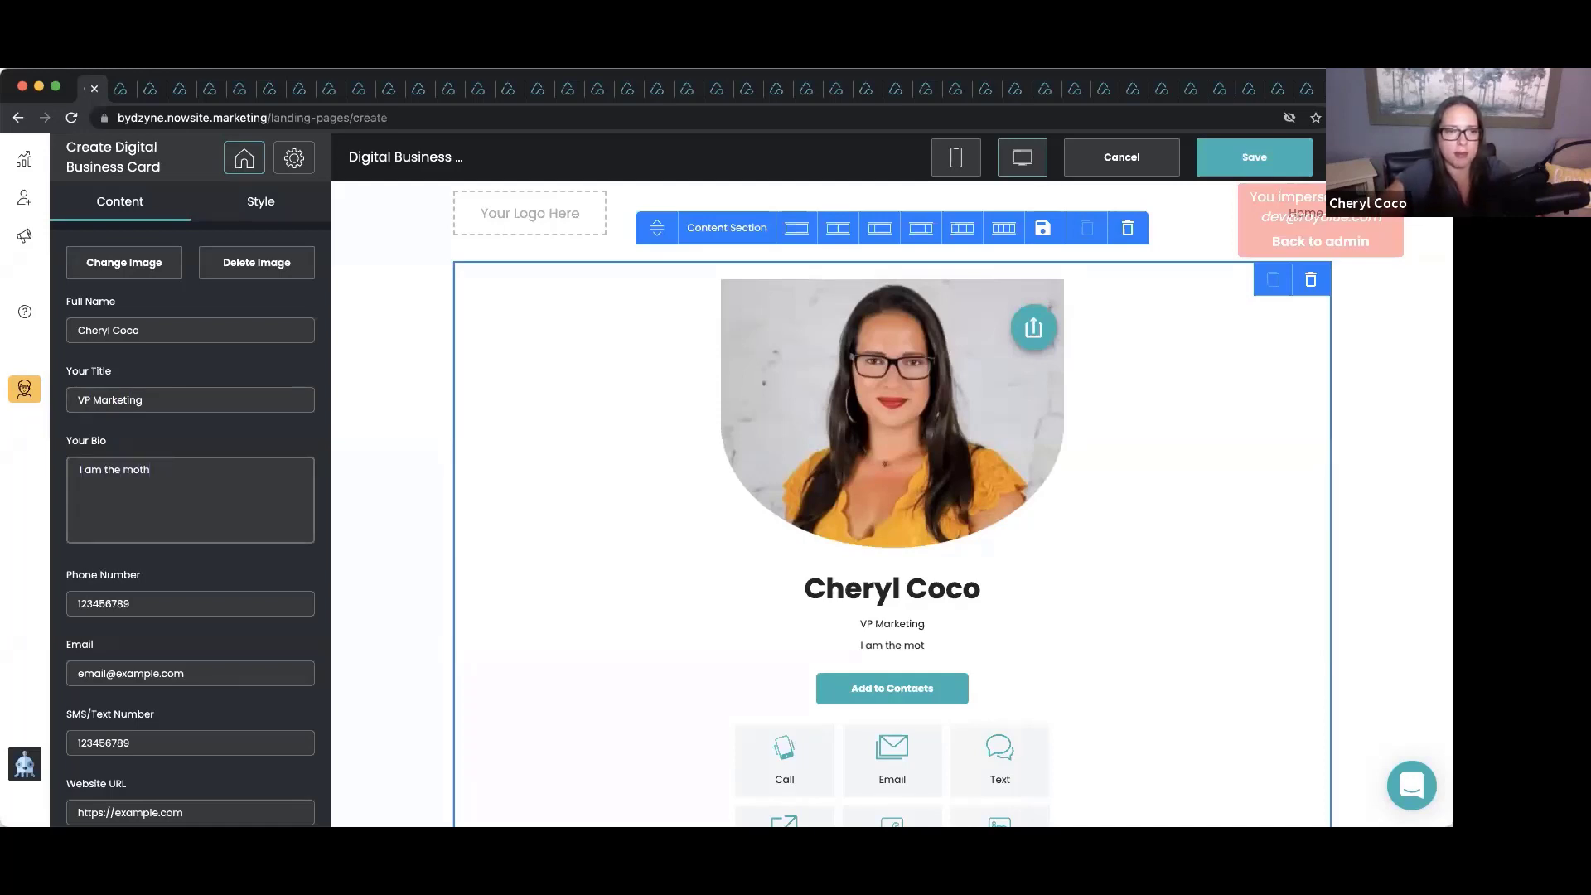
type("er of 3 youn")
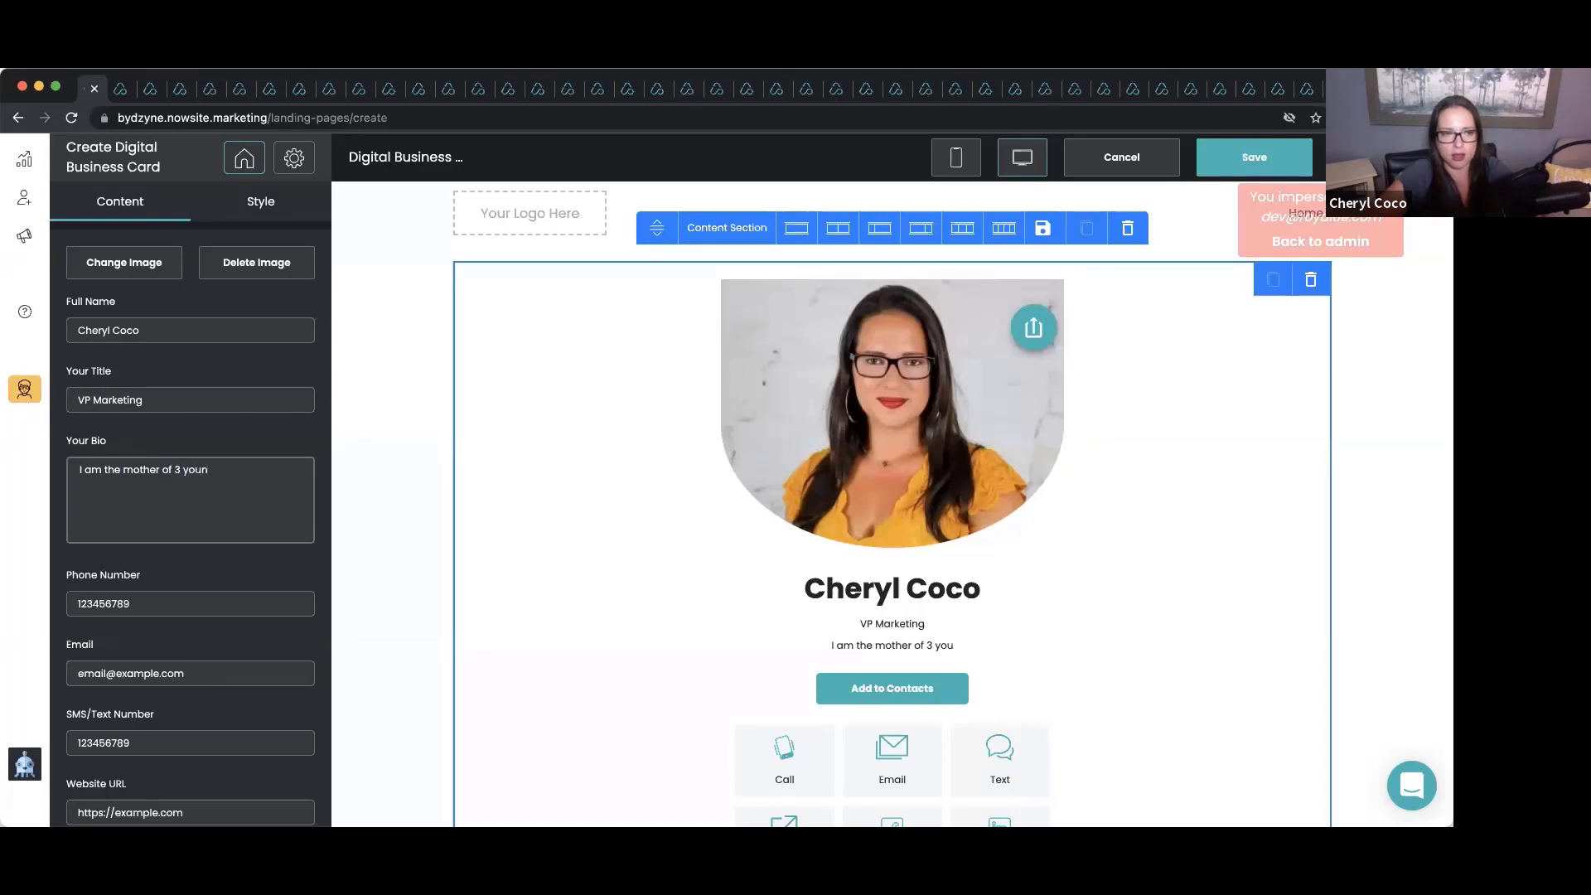
type("g children.")
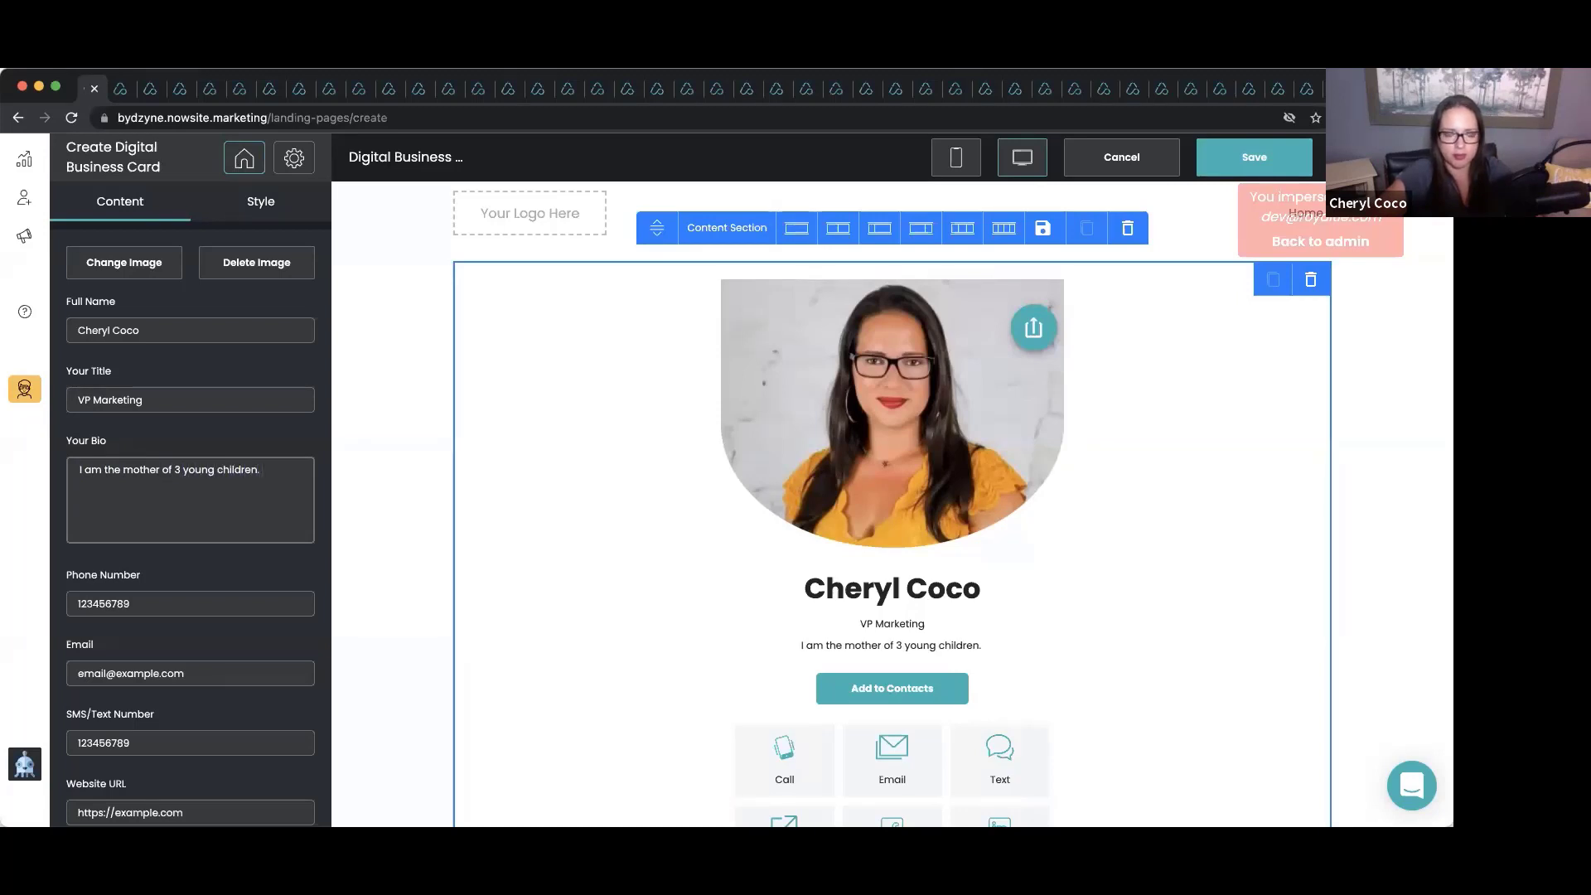
type(" I help people a")
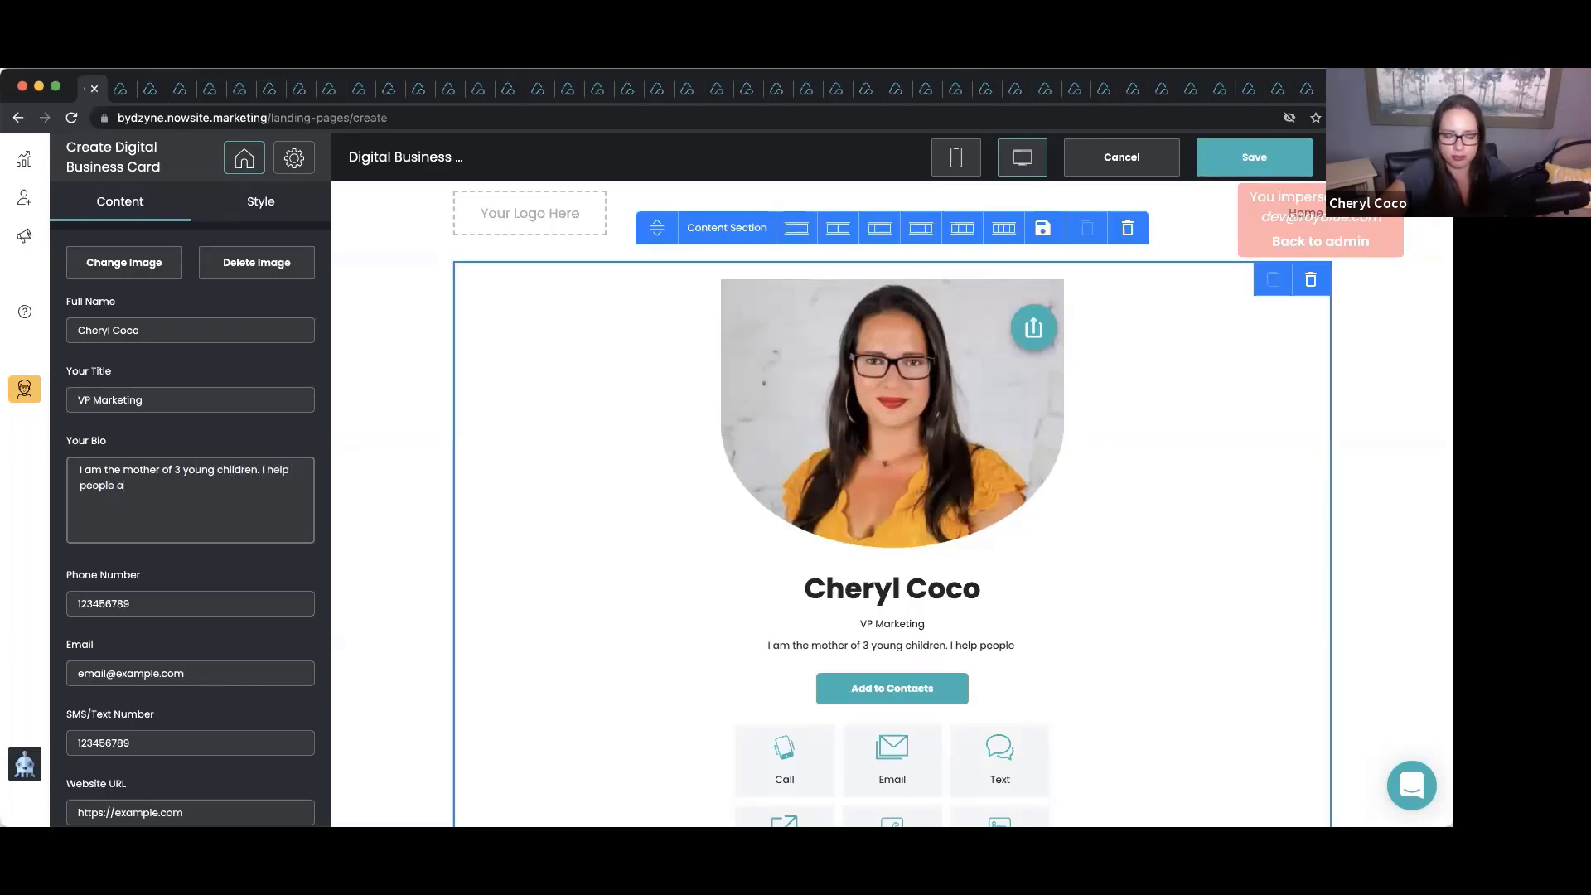
type("ll around the world gen")
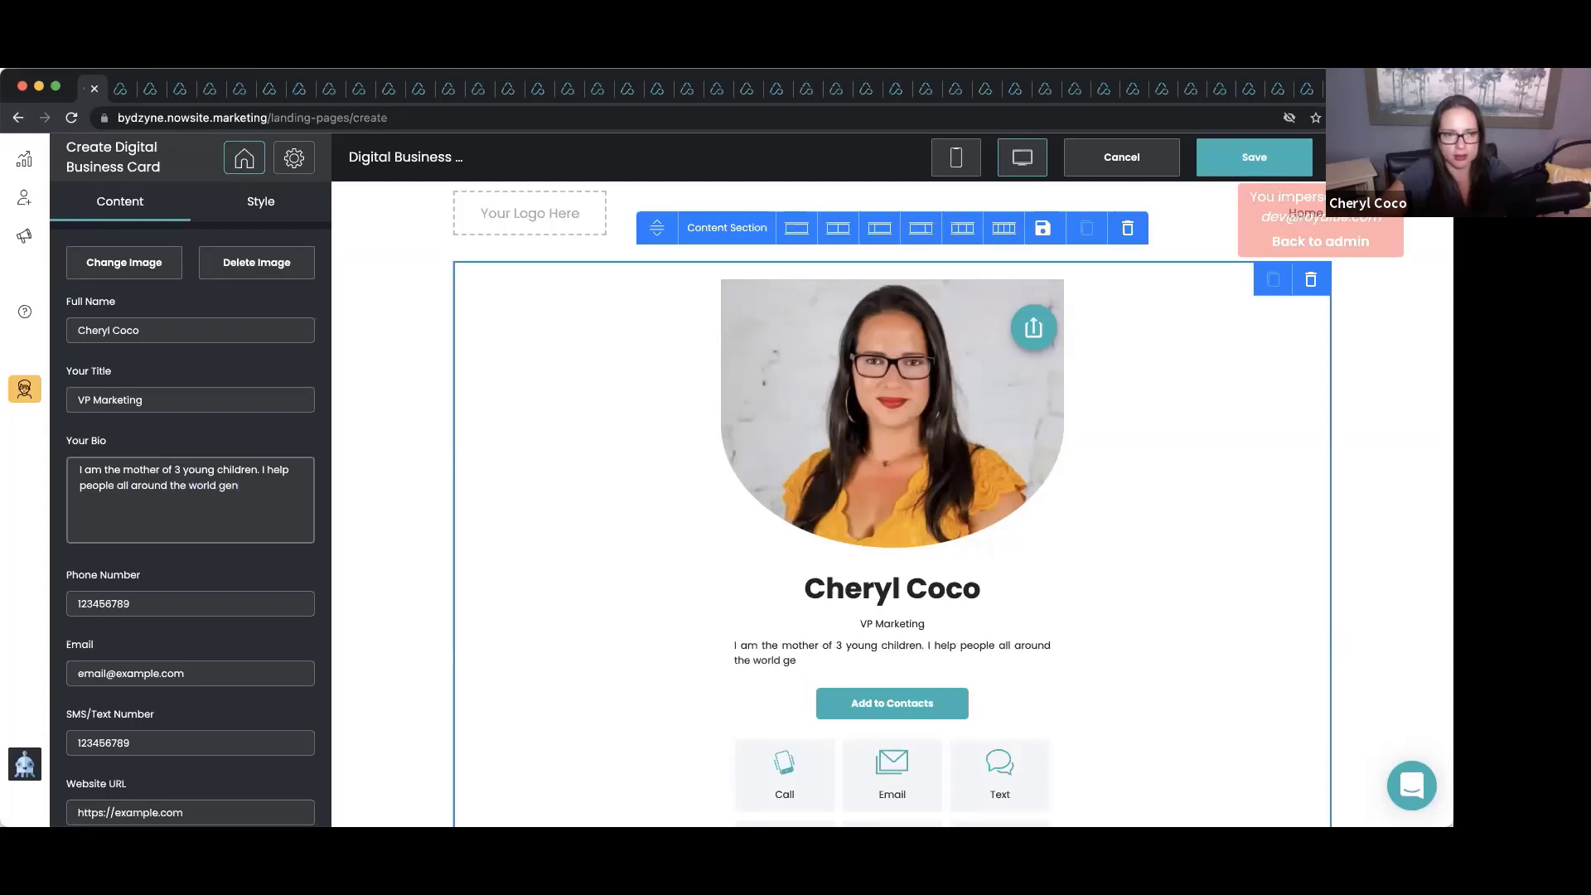
type("erate leads for t")
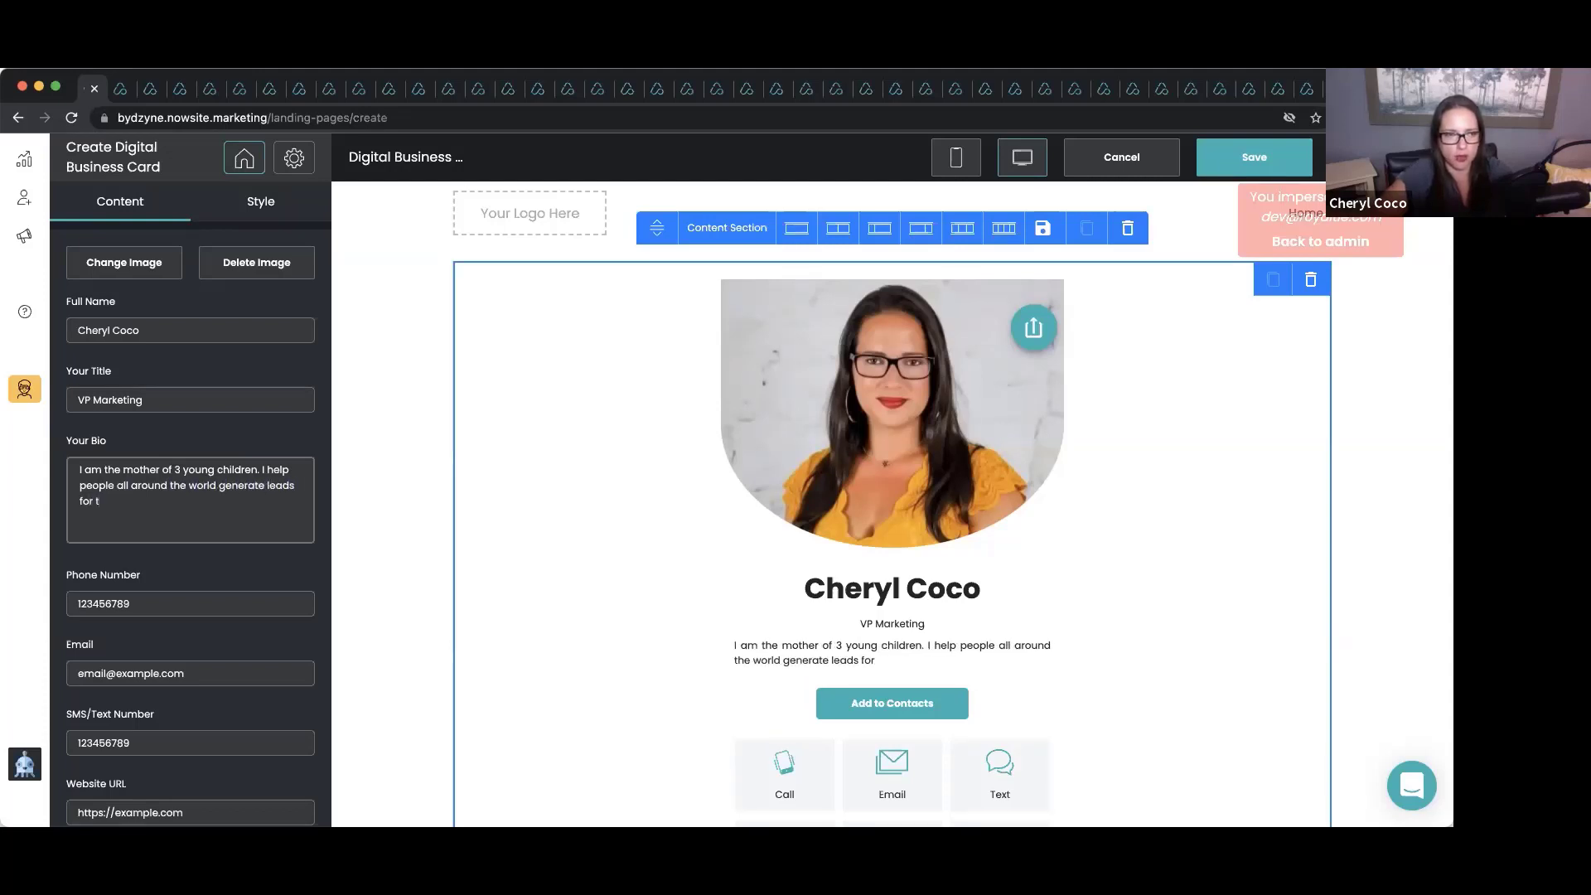
type("heir business.")
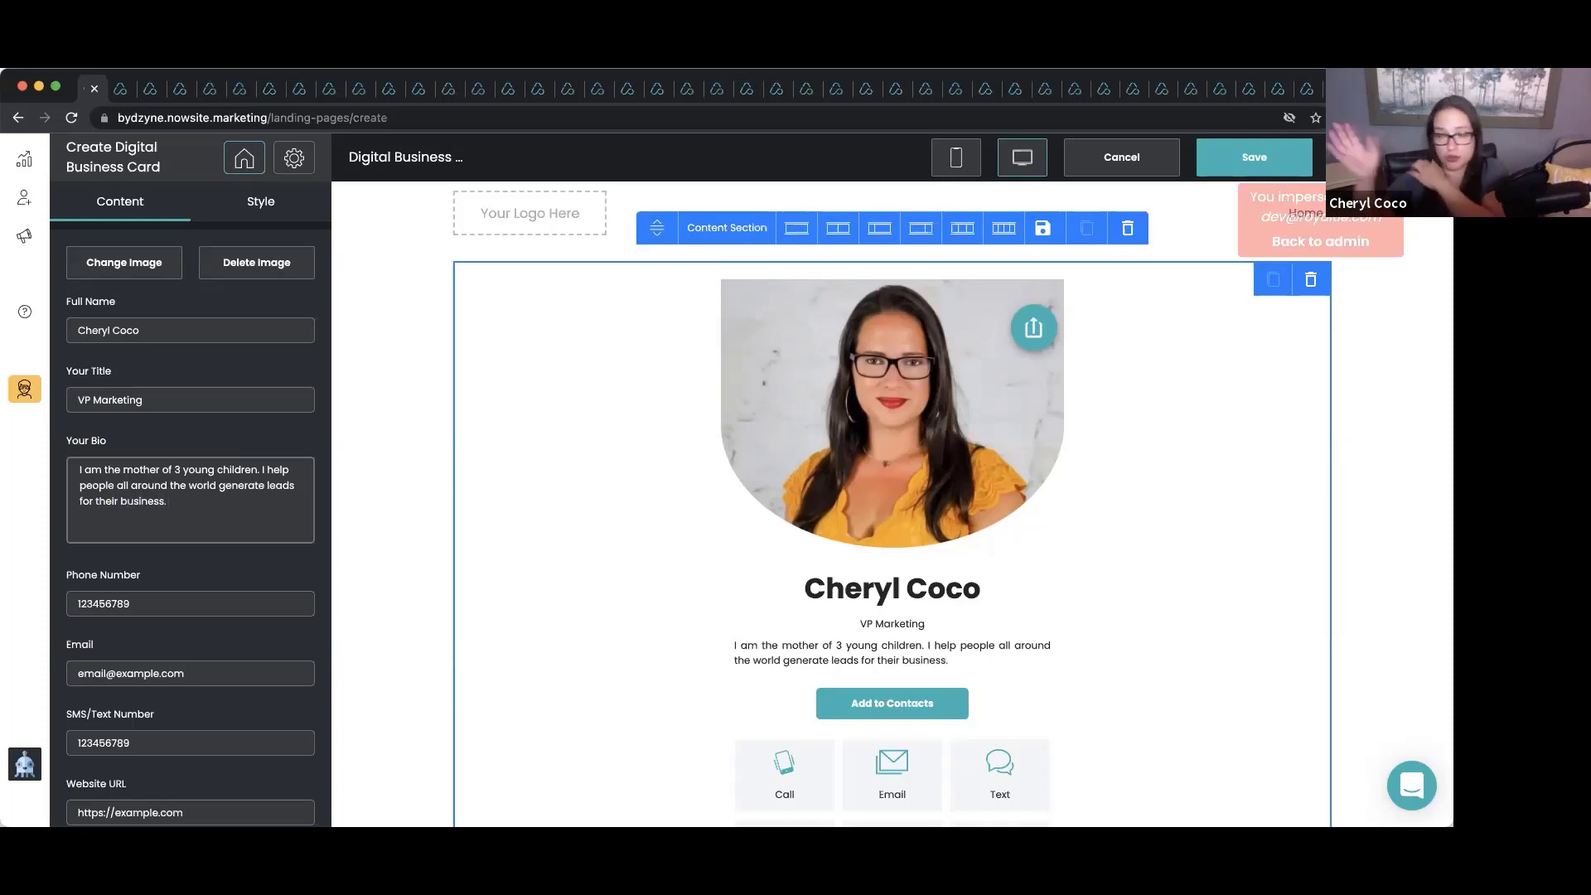
Enter the owner's phone number and fill in the e-mail from the autofill suggestion.
left_click(190, 603)
double_click(190, 604)
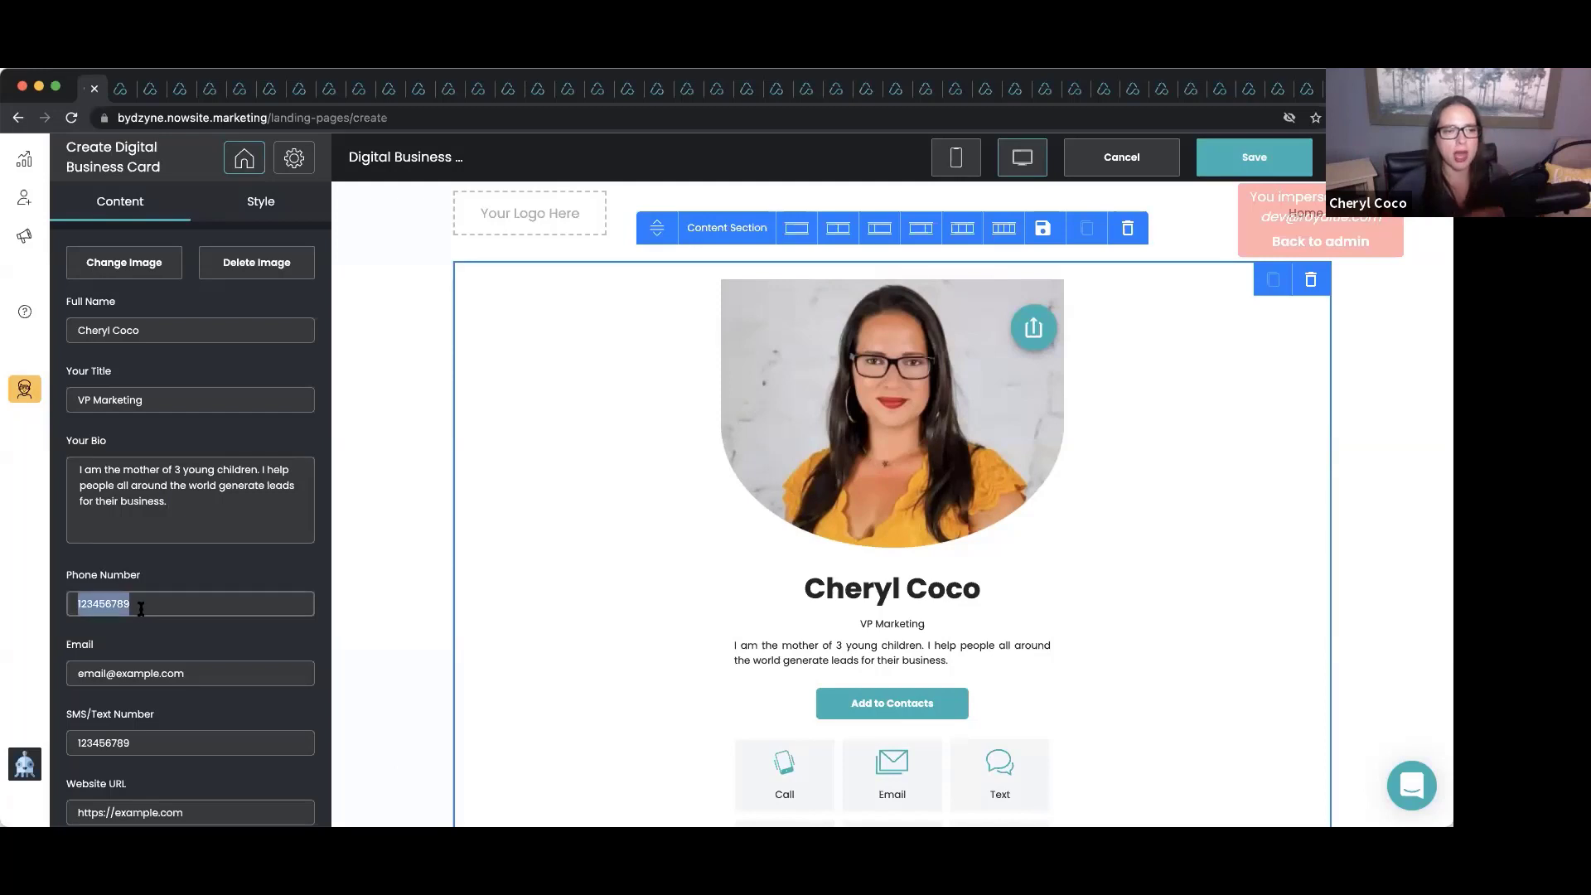
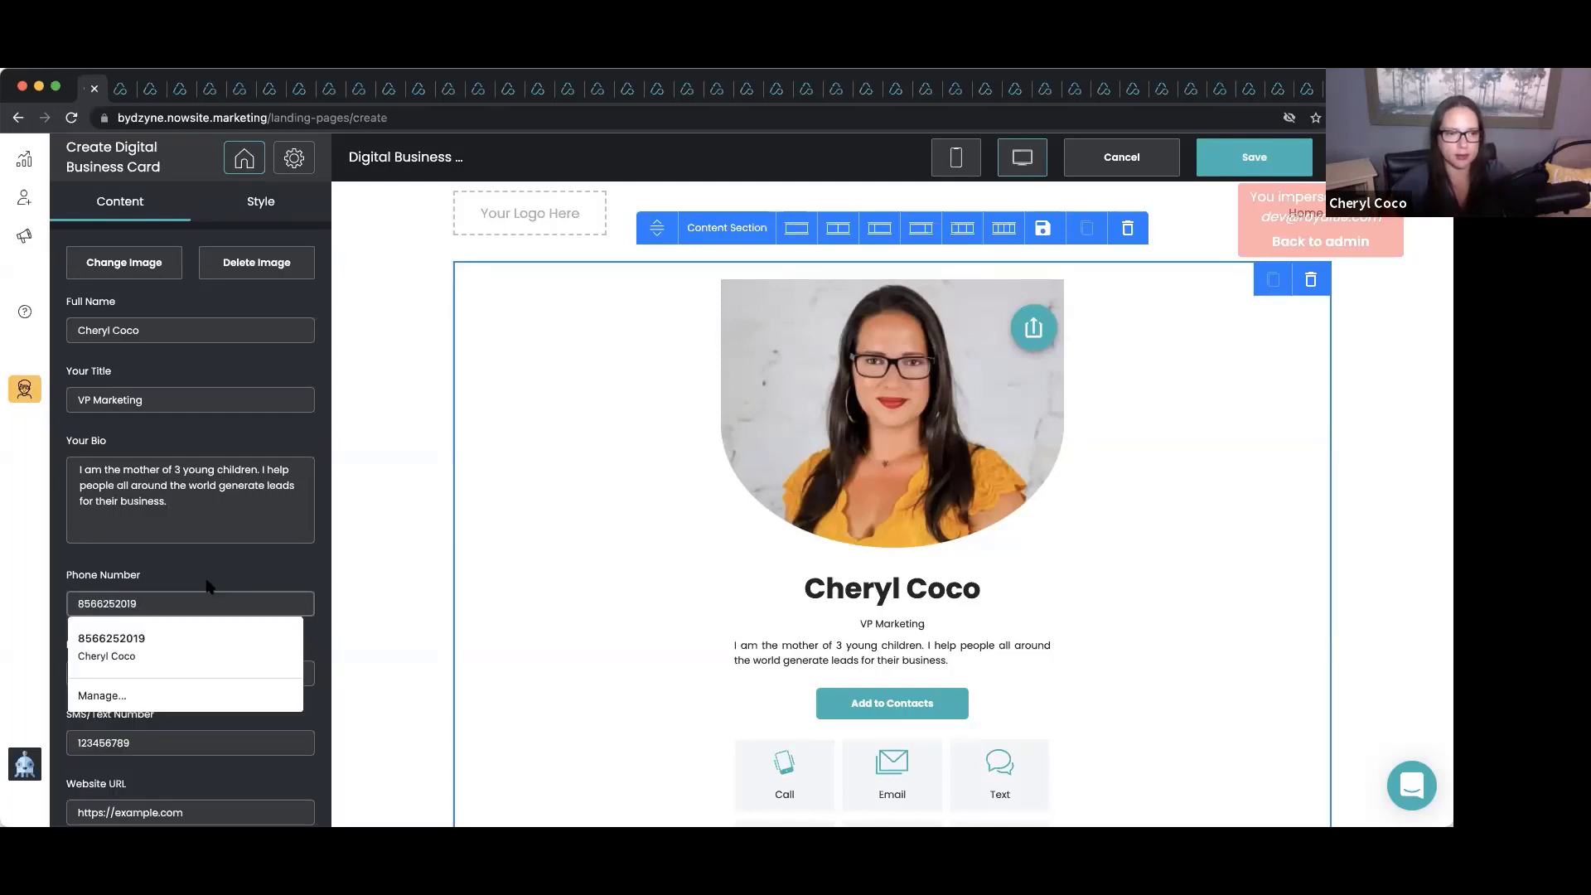
left_click(193, 619)
scroll(194, 619, "down", 2)
triple_click(172, 590)
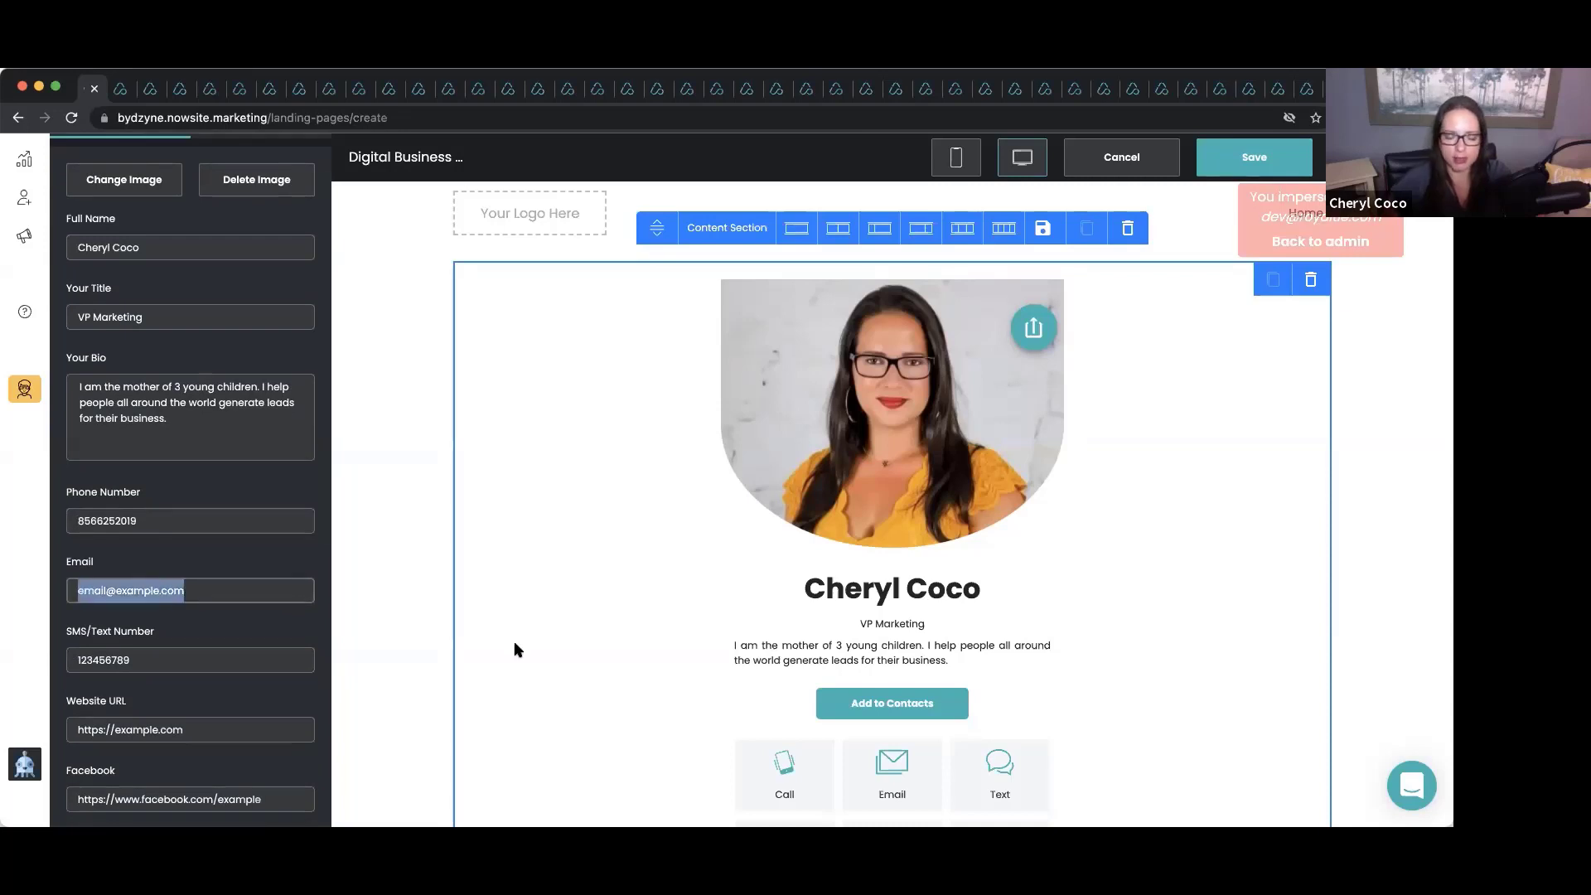
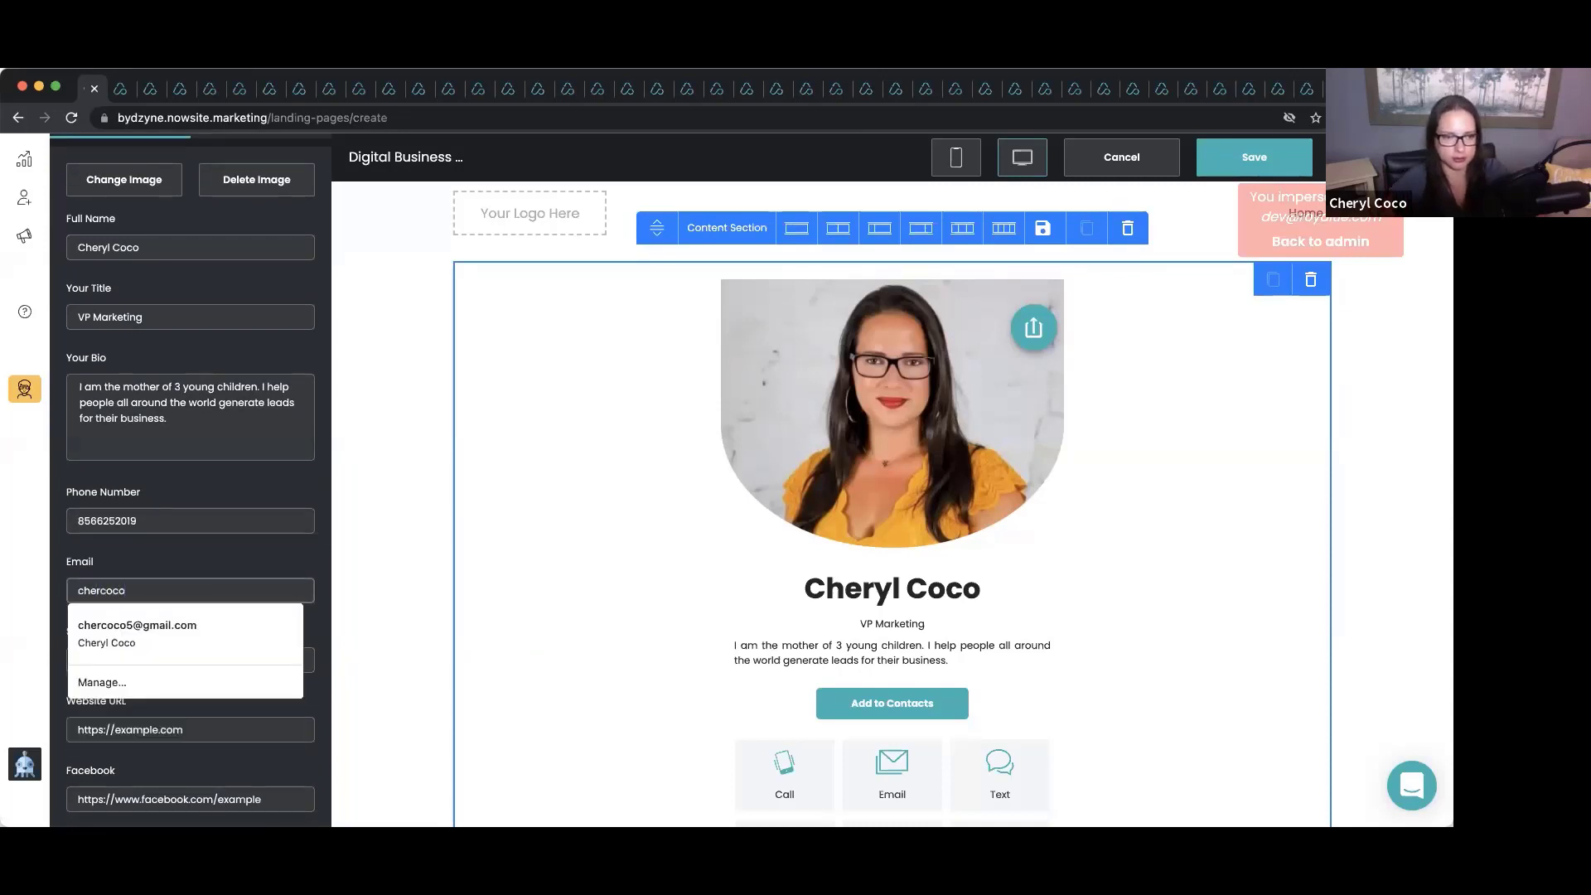
left_click(150, 631)
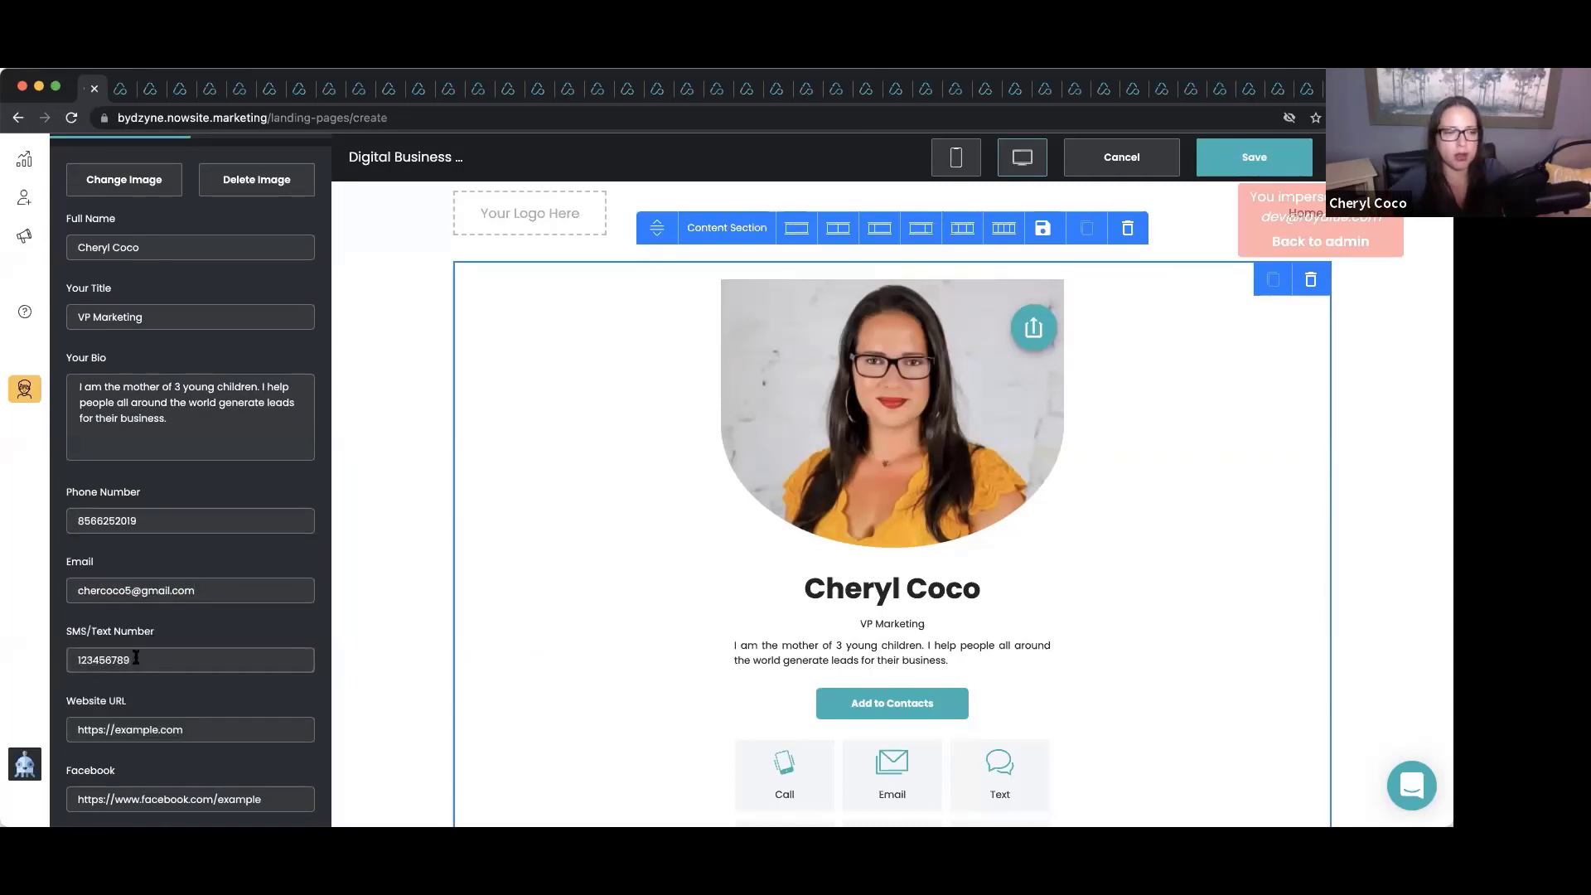
Set the SMS/Text number to the same phone number.
triple_click(153, 660)
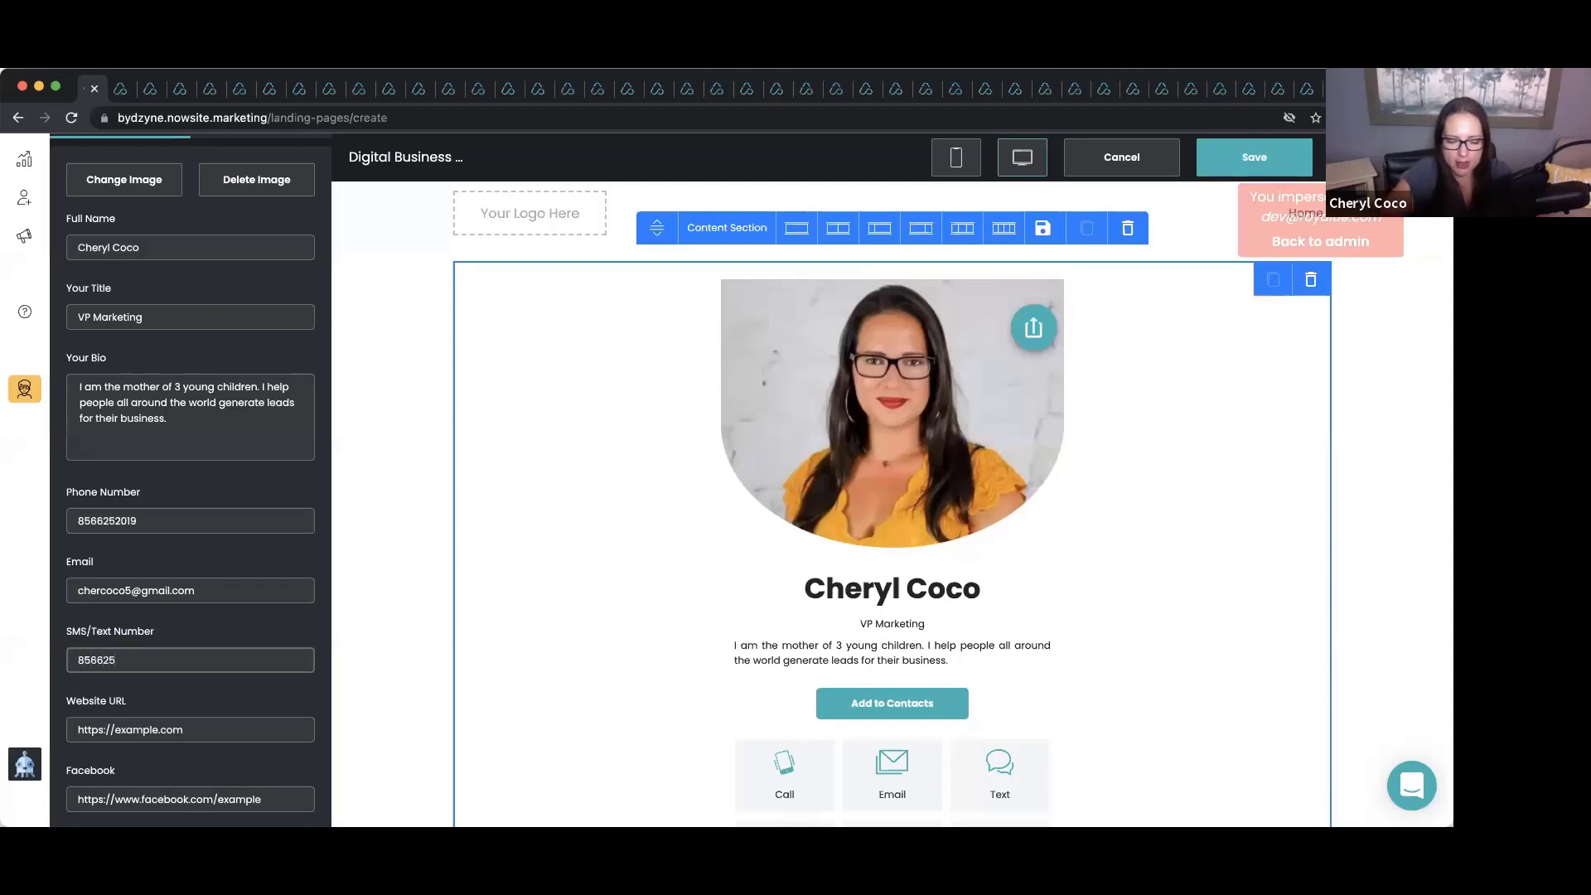
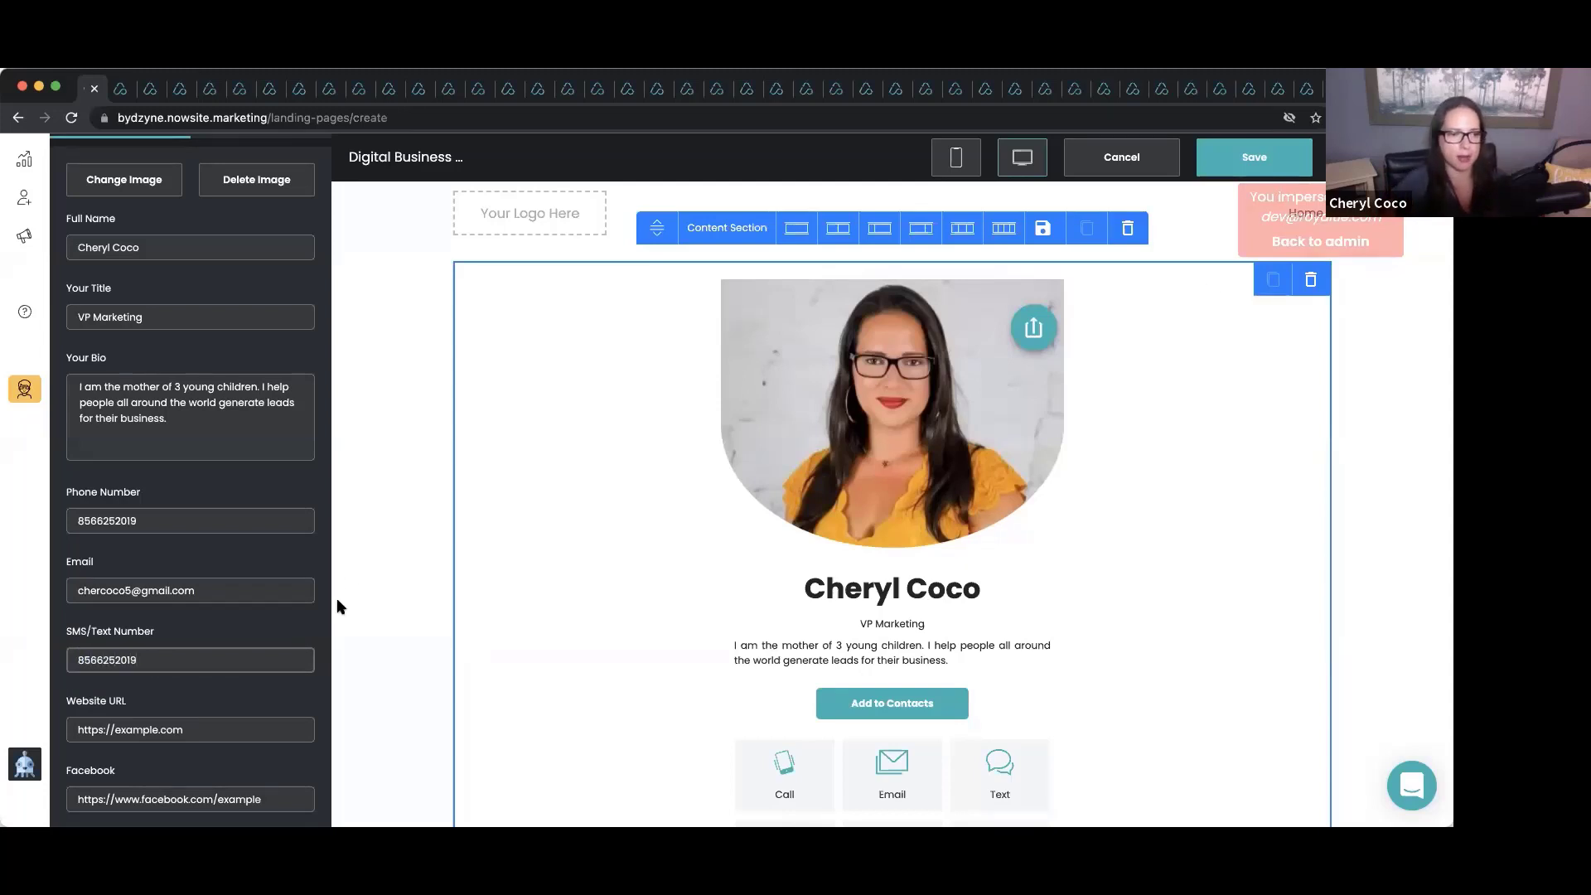
left_click(214, 622)
scroll(213, 621, "down", 5)
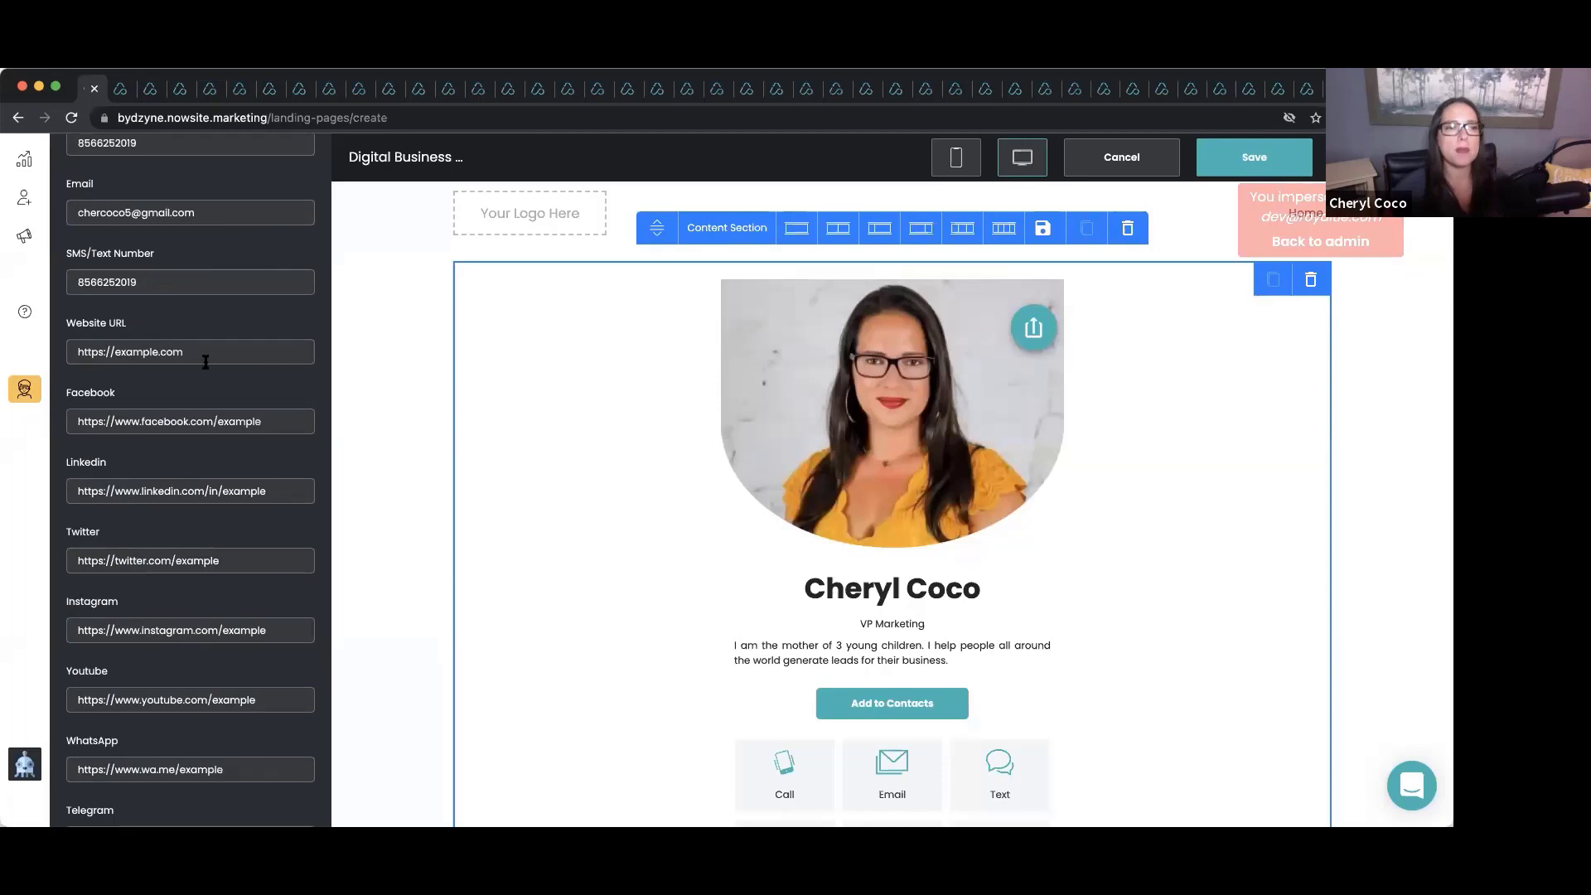
left_click(205, 361)
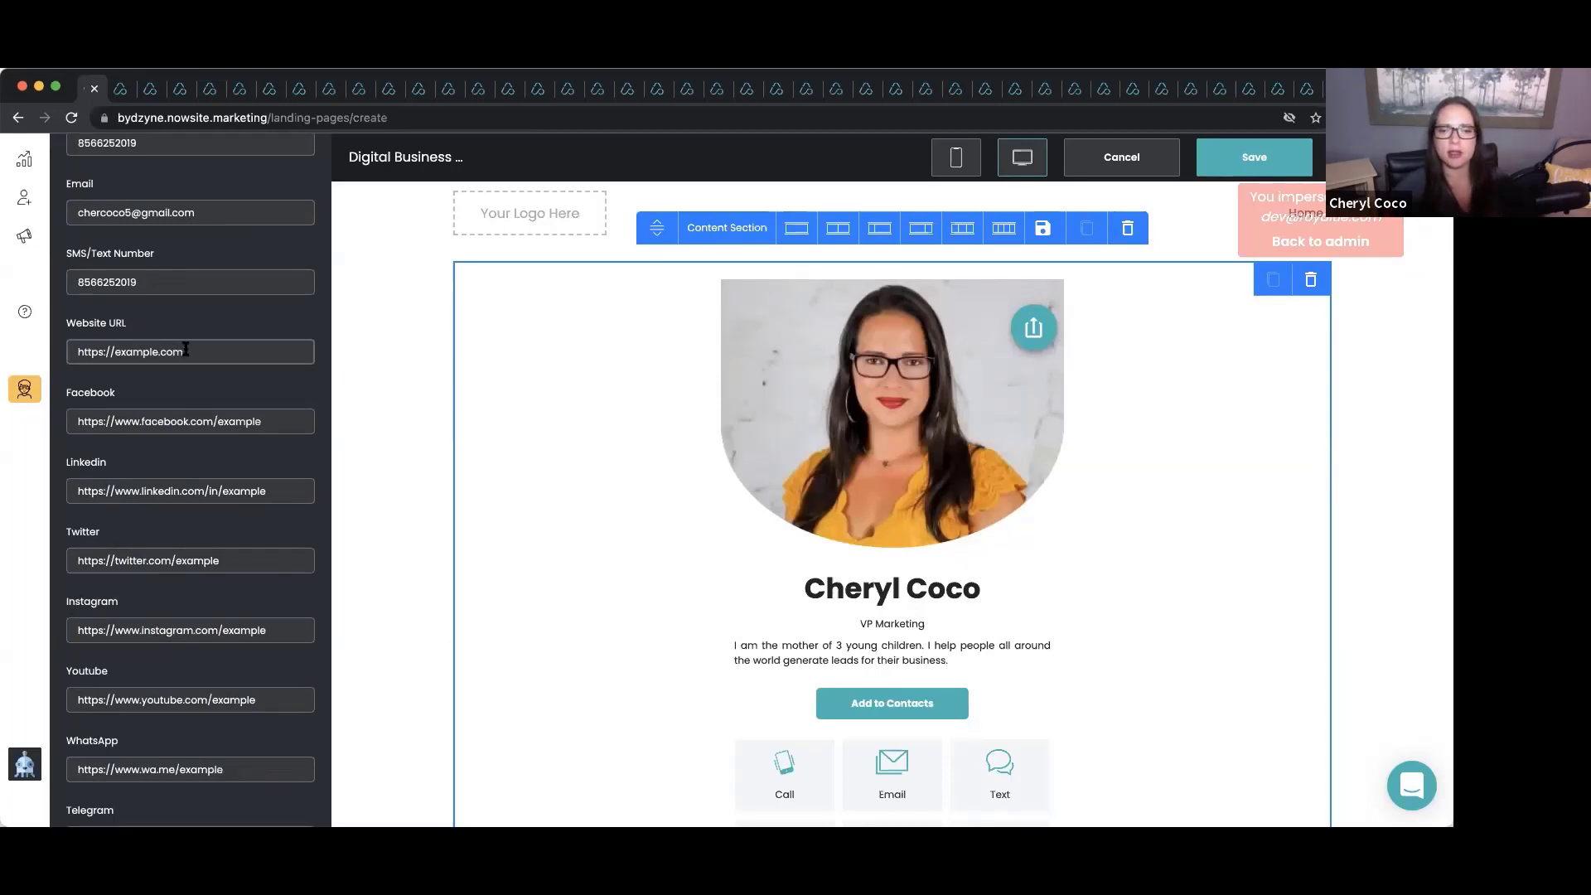
scroll(185, 349, "down", 1)
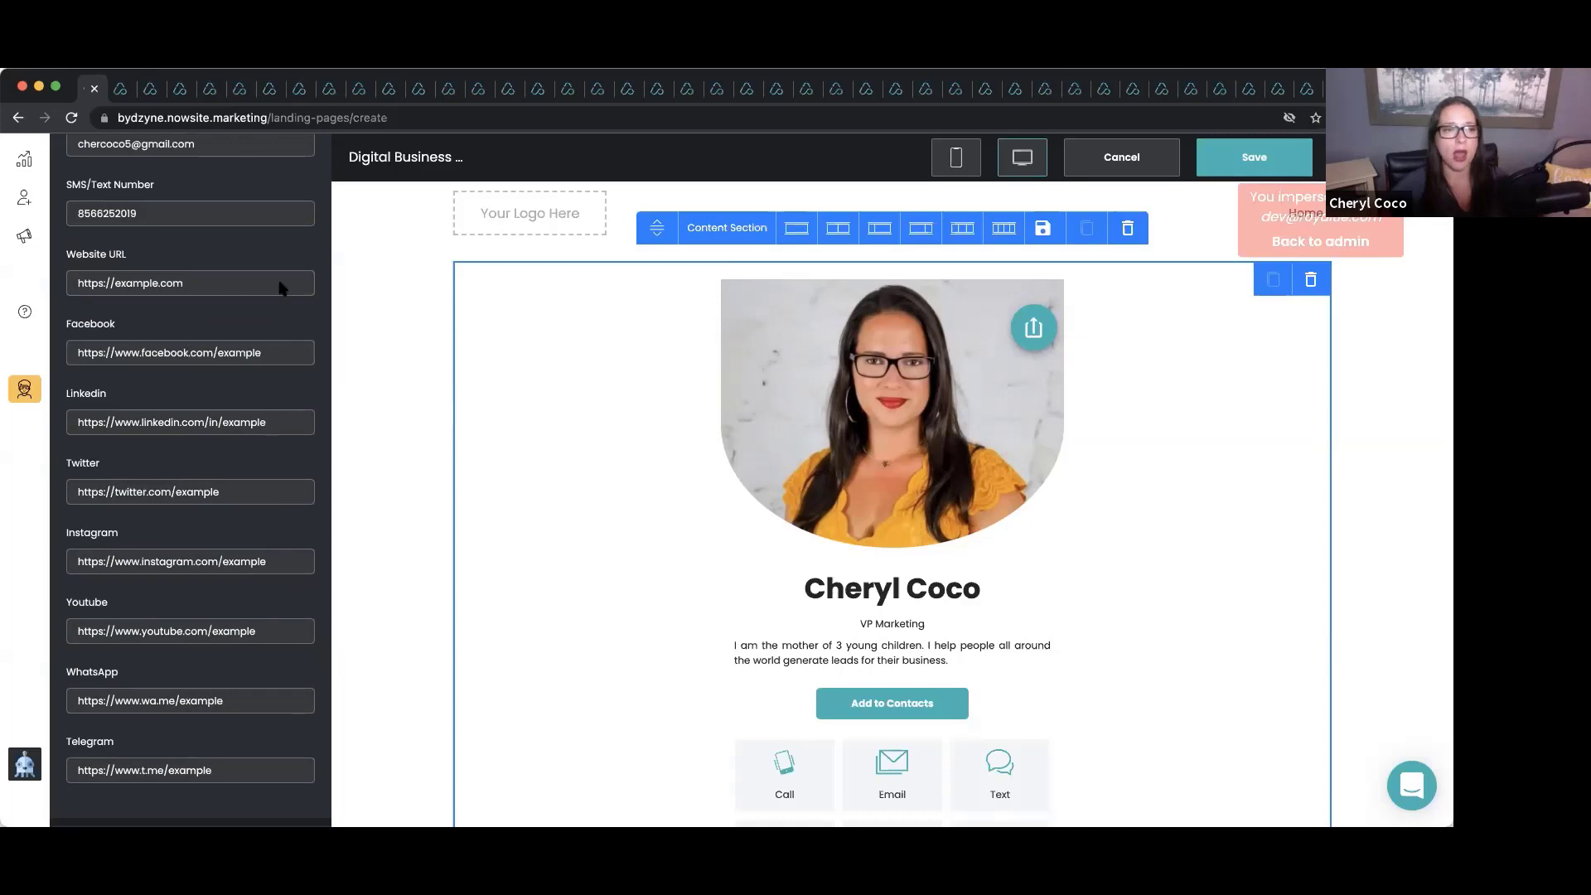
Clear the Website URL, LinkedIn and Twitter links and edit the Facebook link.
triple_click(146, 285)
key("BackSpace")
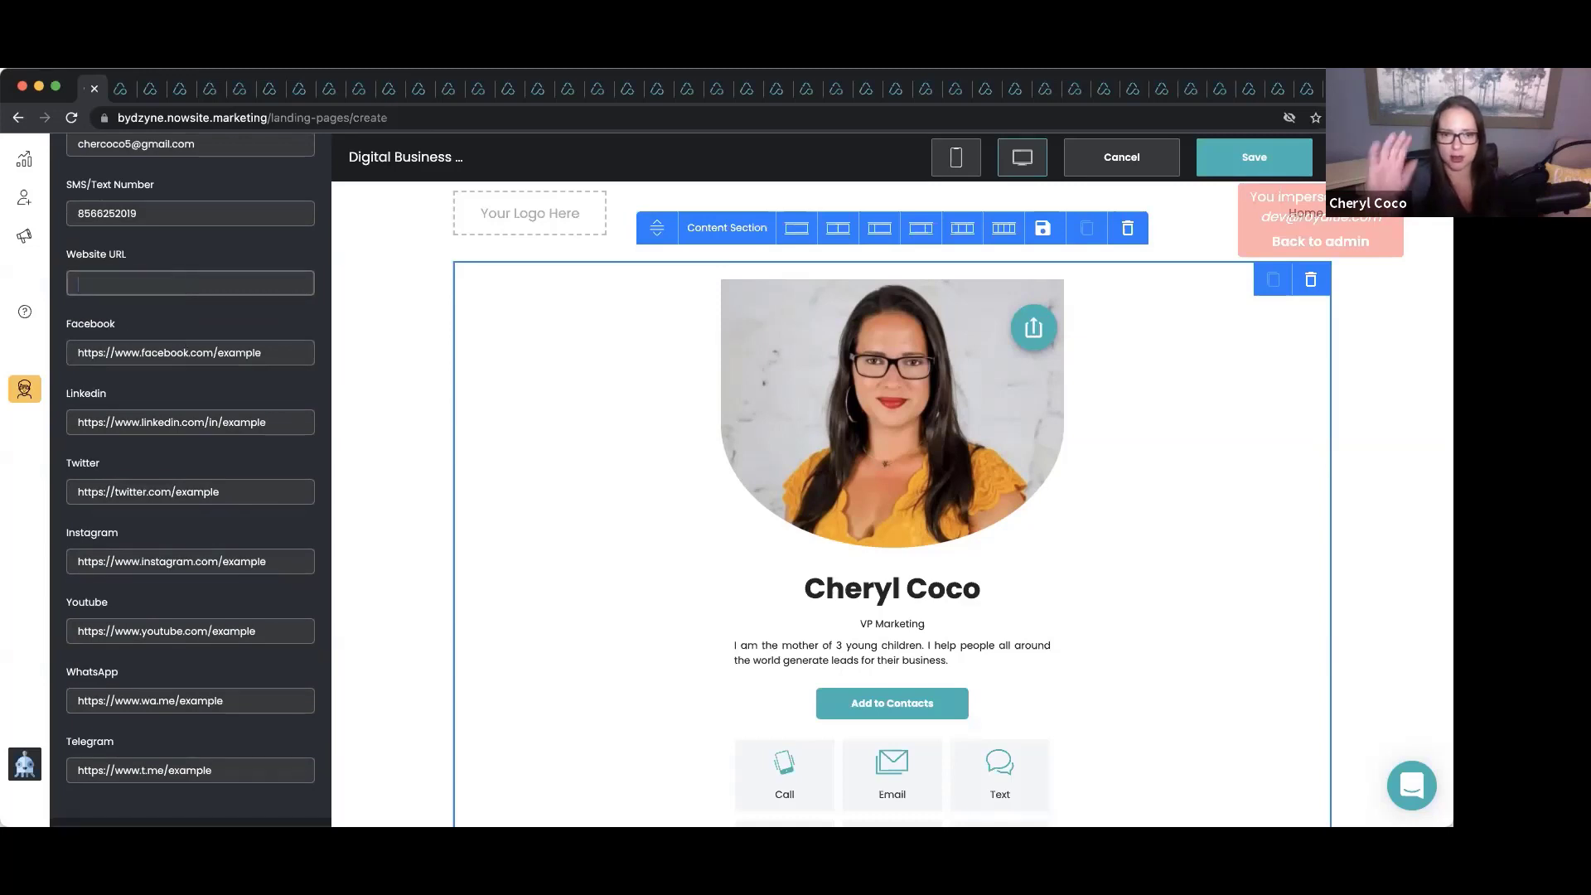
scroll(520, 447, "down", 4)
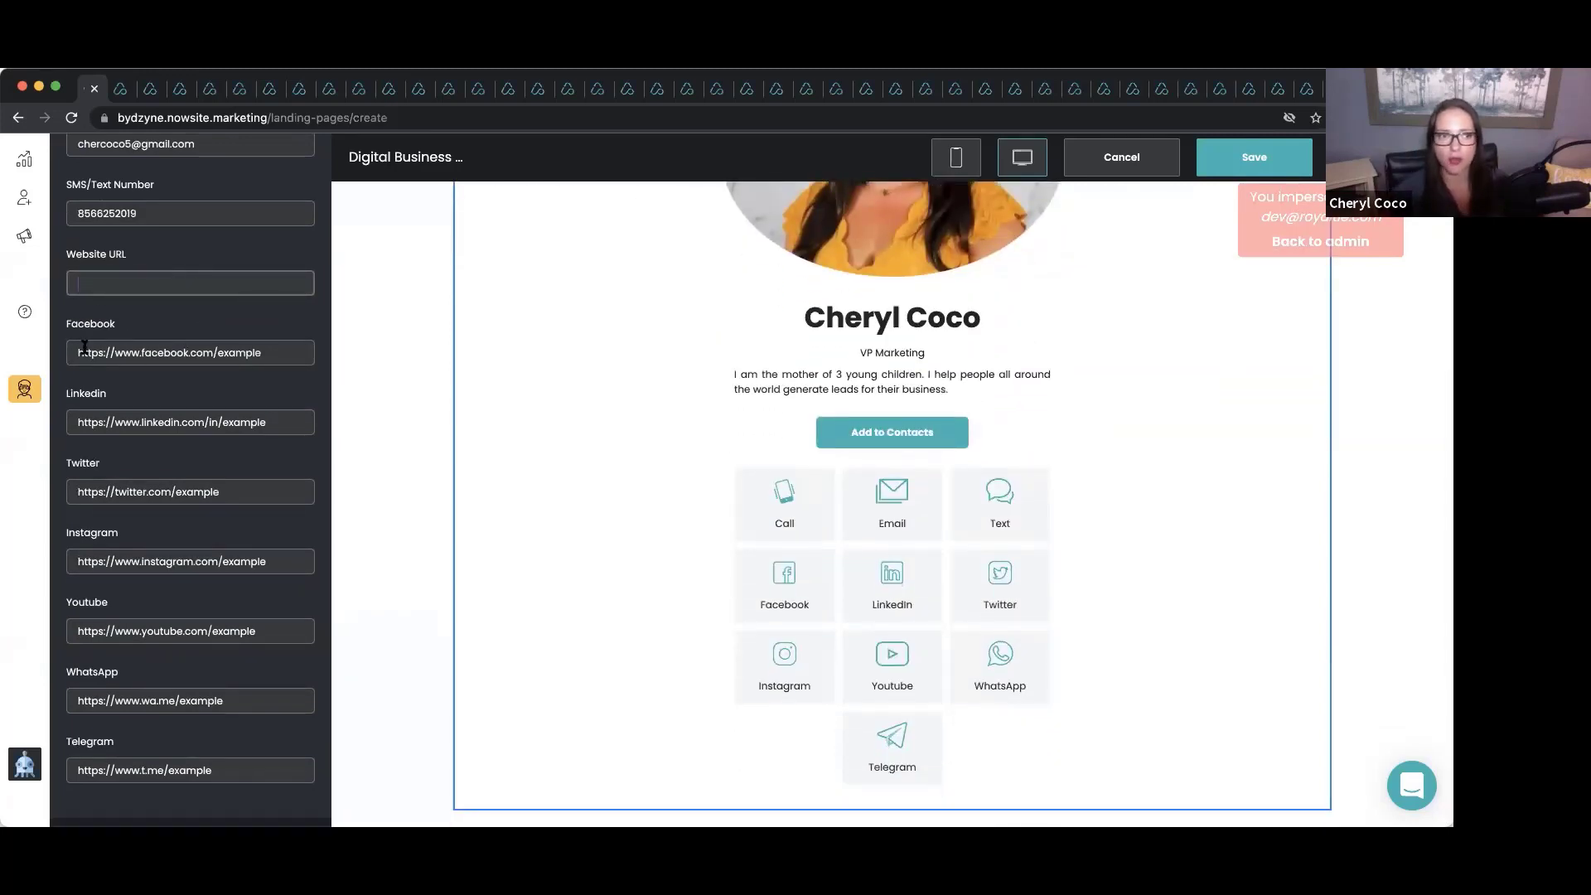
left_click(142, 356)
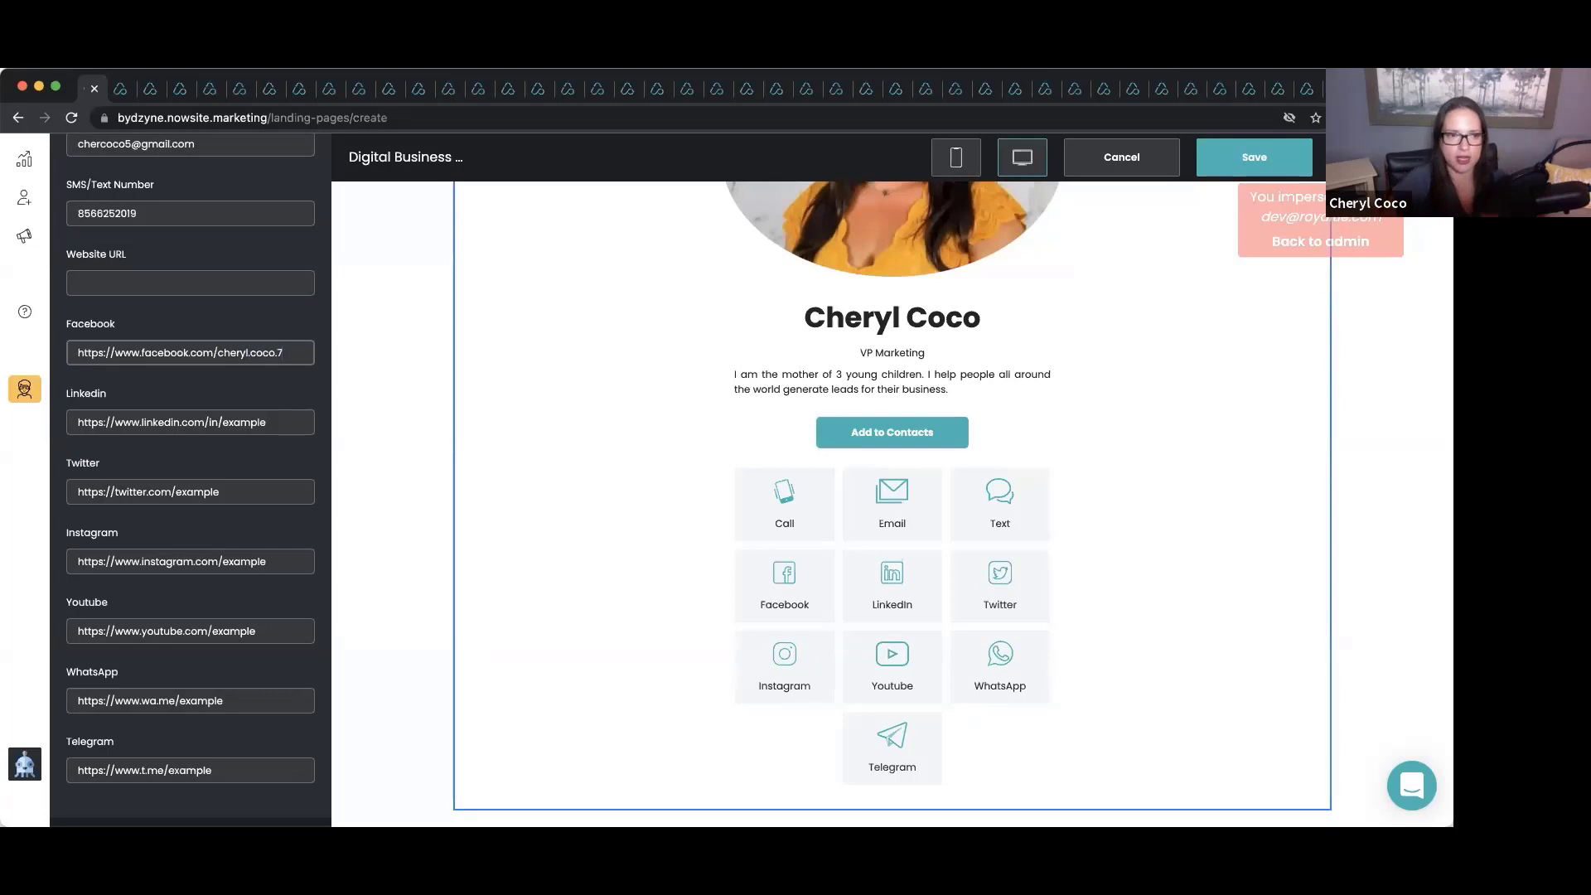
triple_click(189, 424)
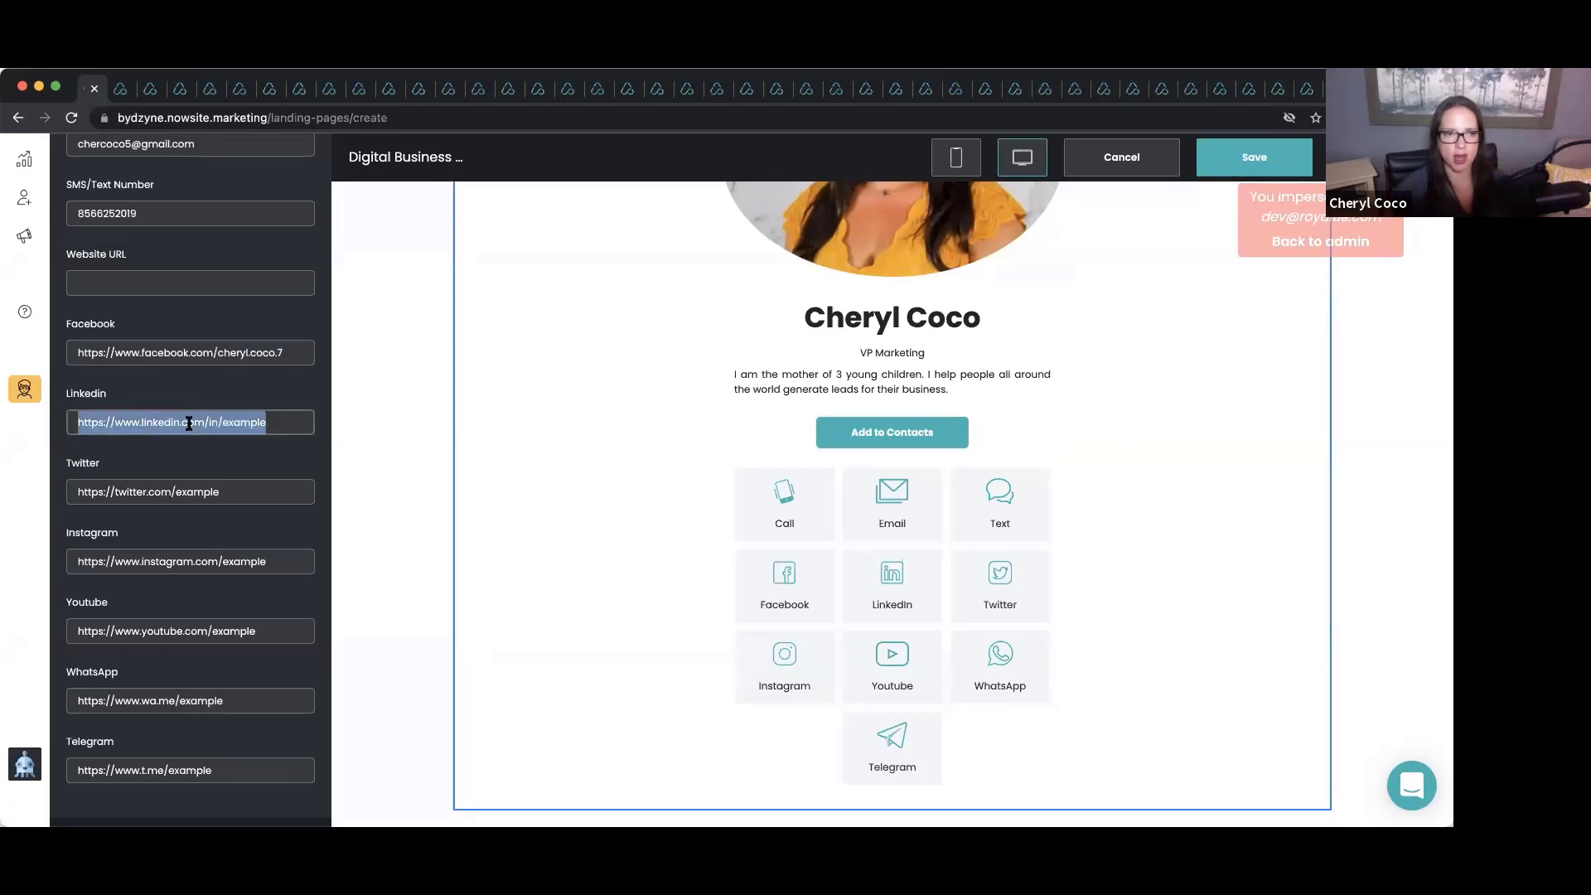
key("BackSpace")
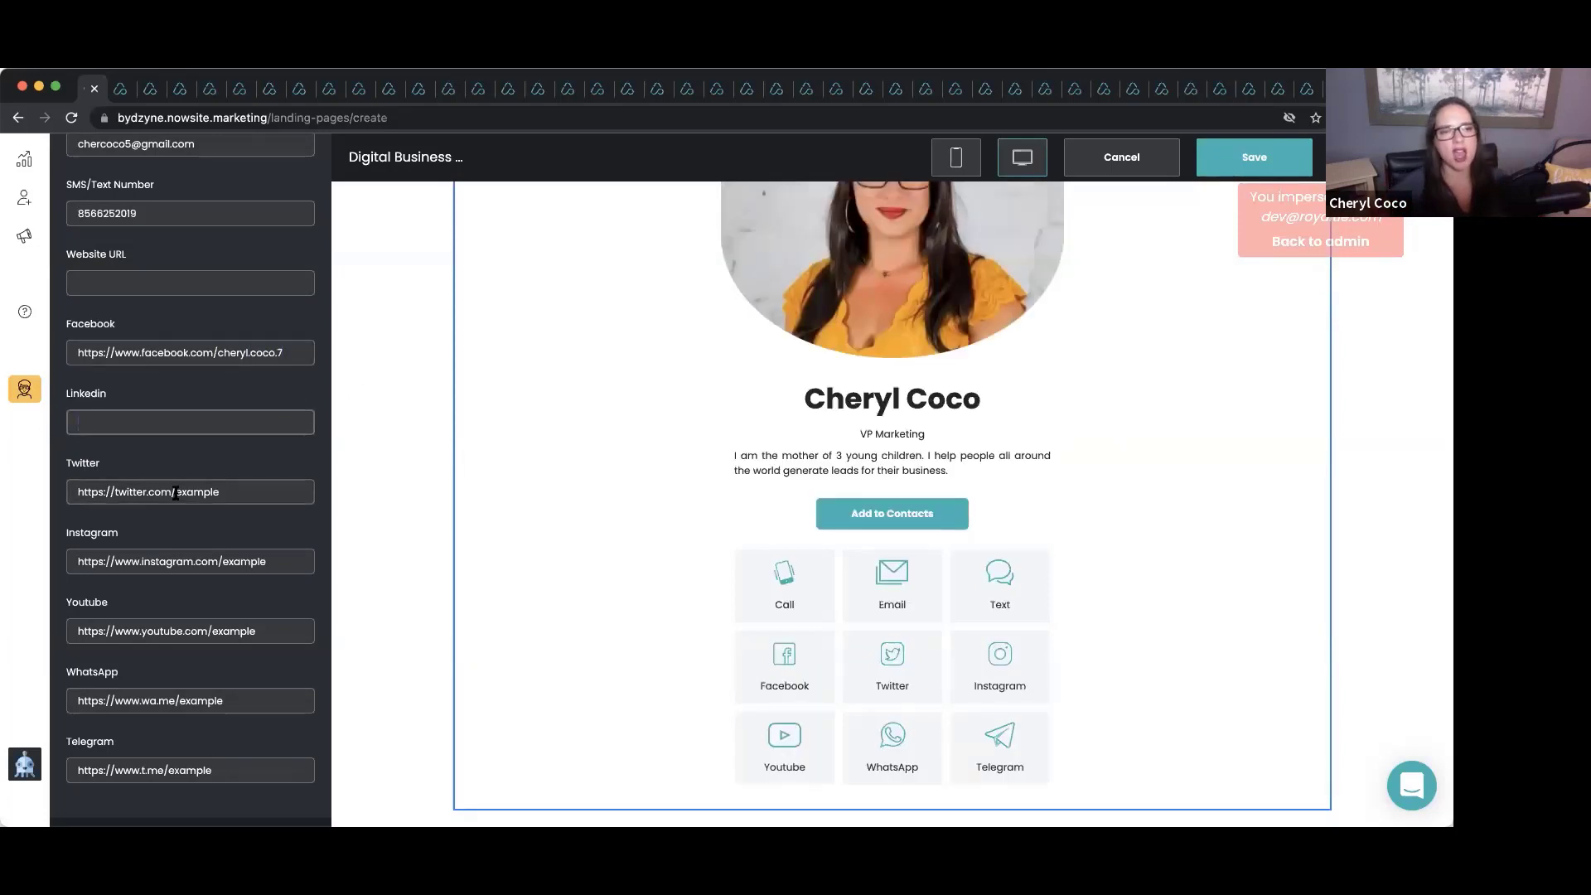
triple_click(176, 492)
key("BackSpace")
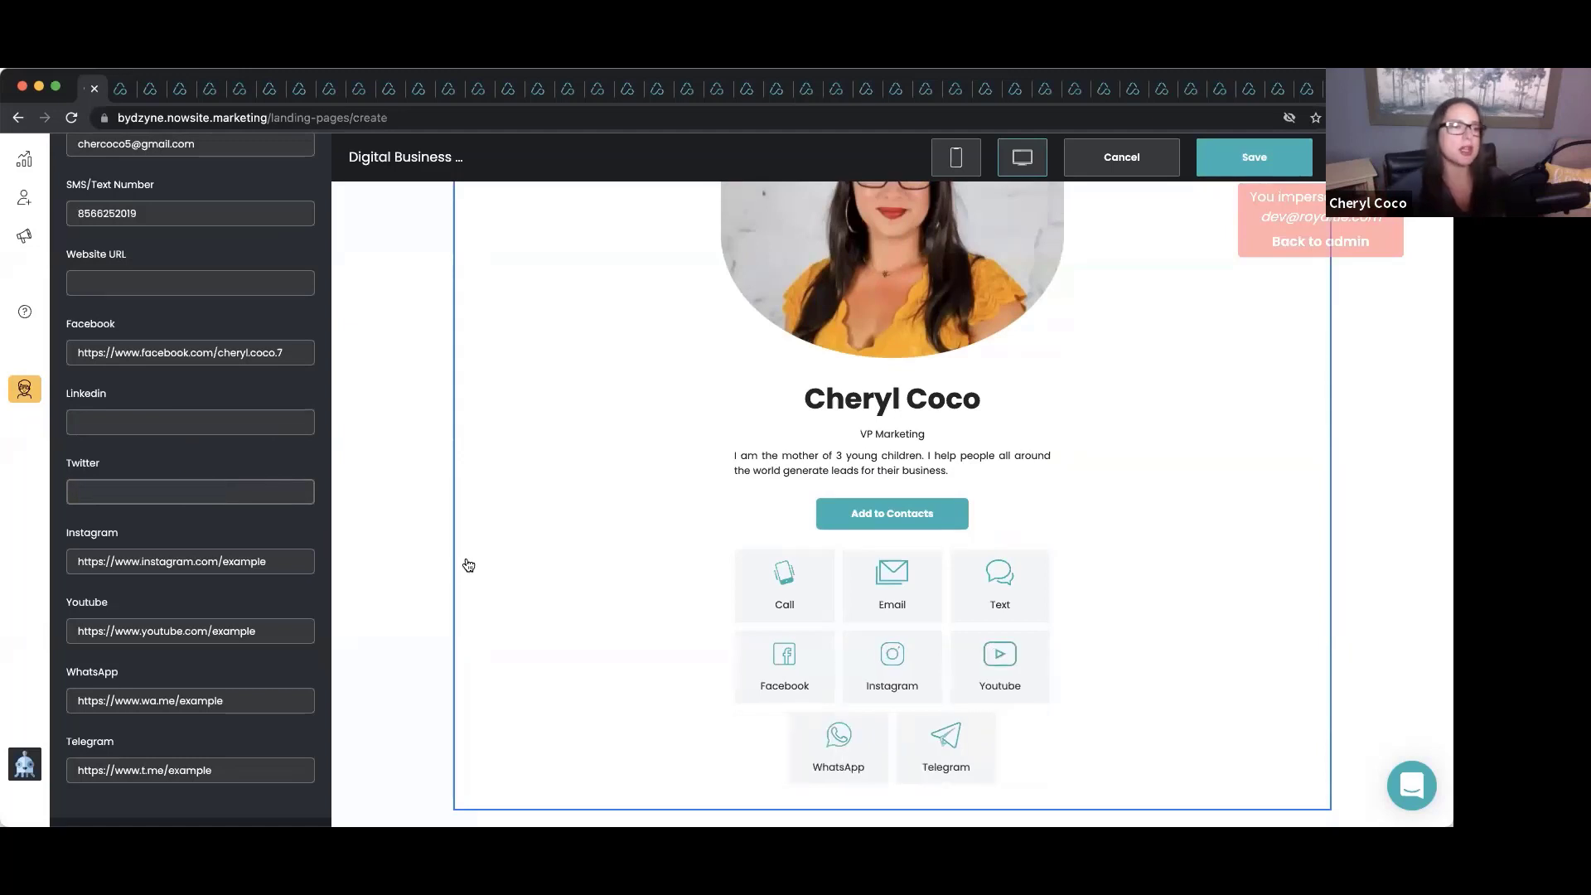
Point the Instagram and YouTube links at the owner's profiles and apply the card edits.
left_click(270, 561)
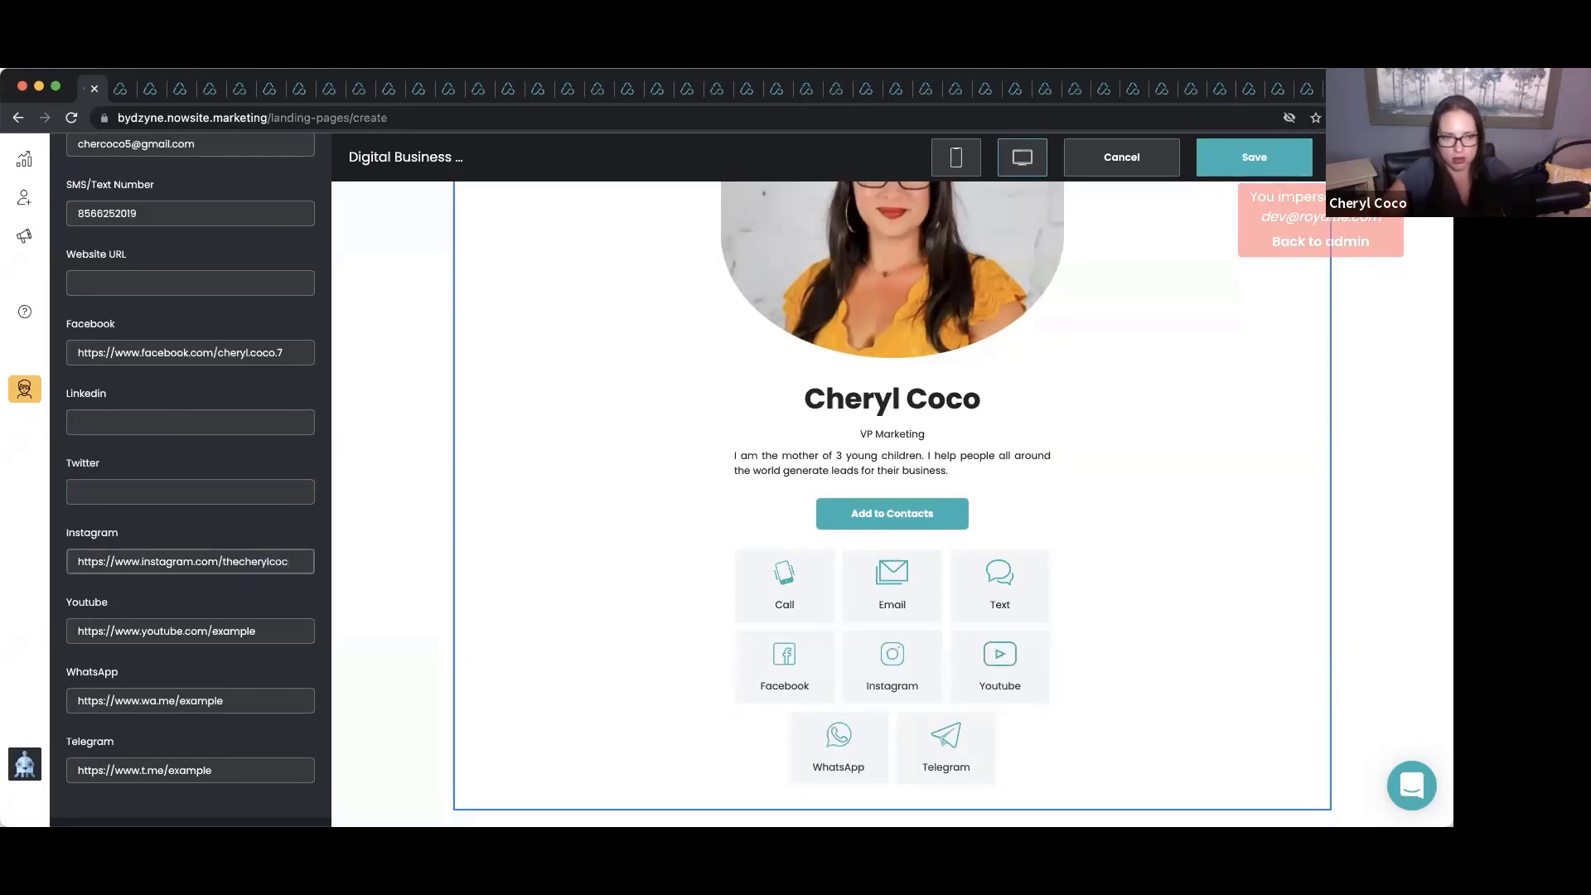
scroll(302, 600, "down", 1)
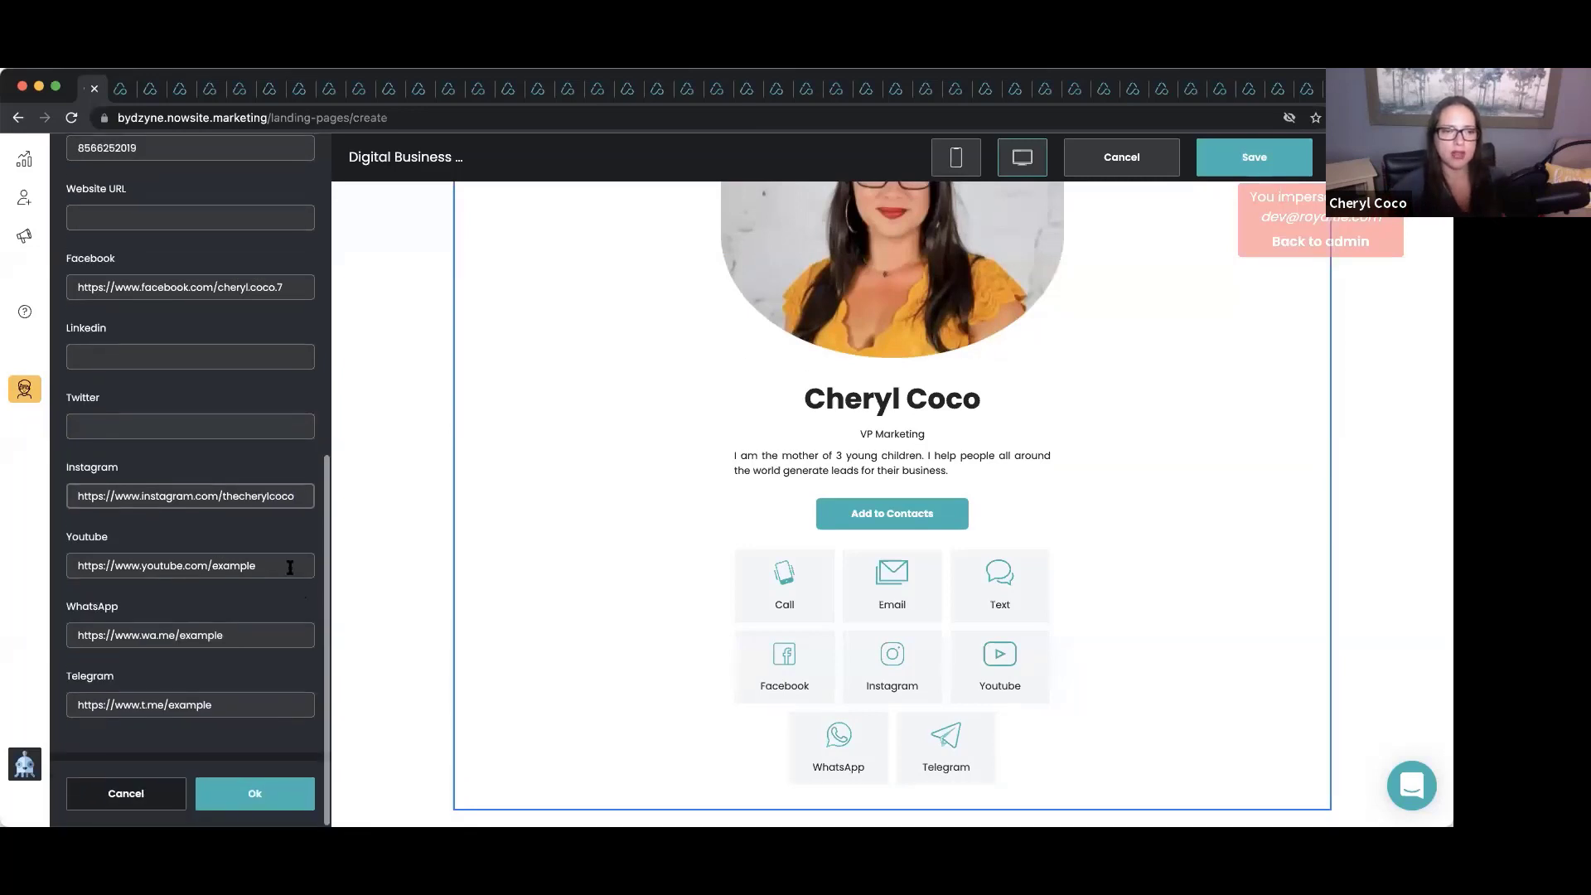
left_click(282, 565)
key("BackSpace")
key("BackSpace")
key("BackSpace")
key("BackSpace")
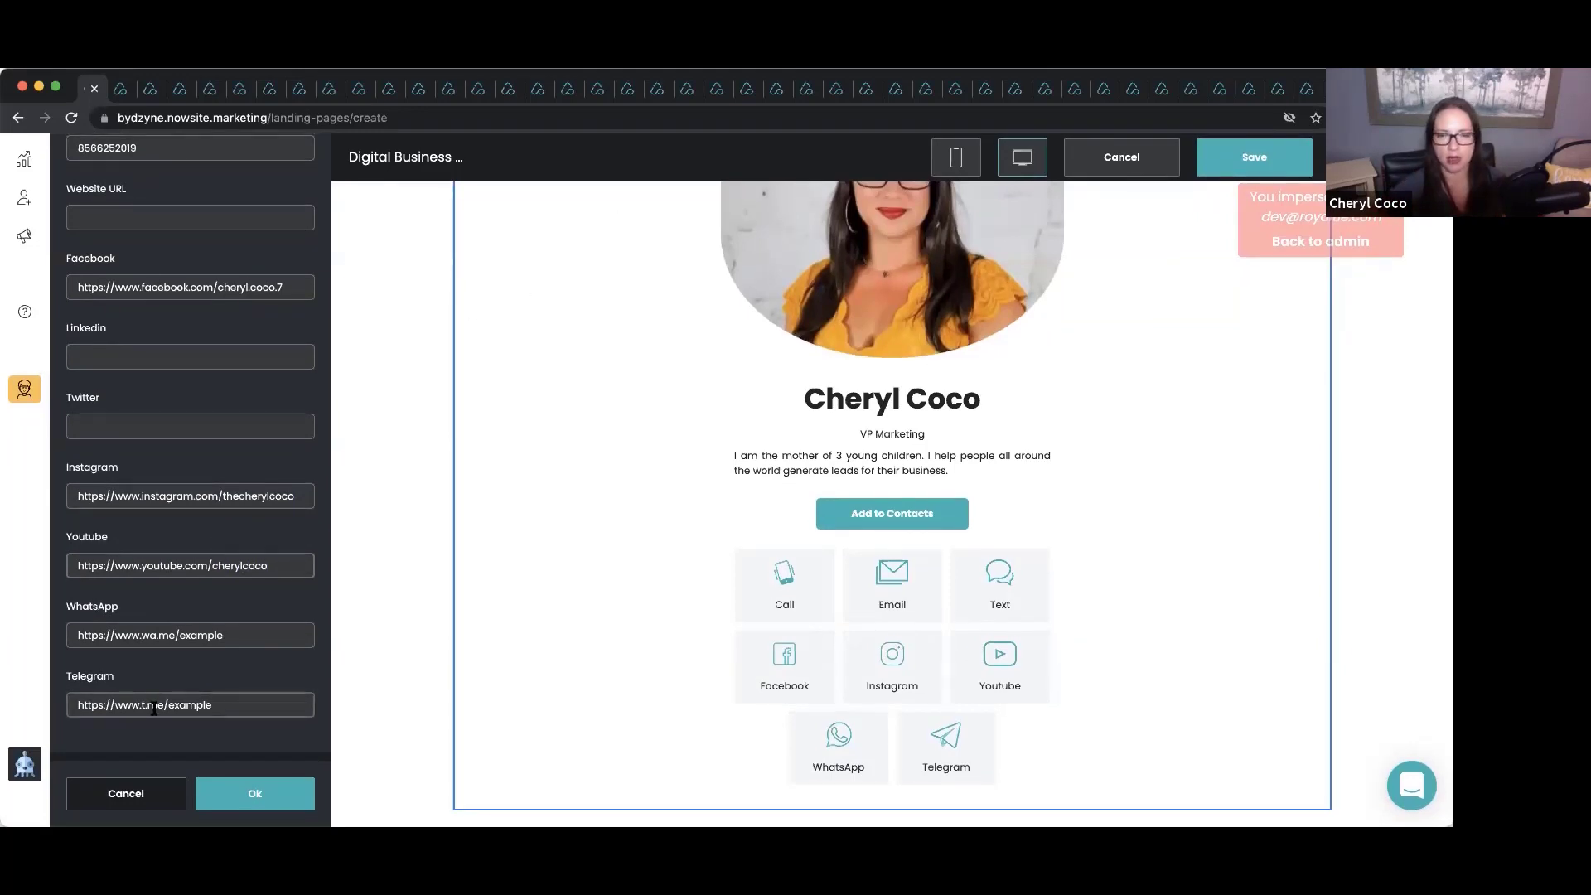
left_click(270, 795)
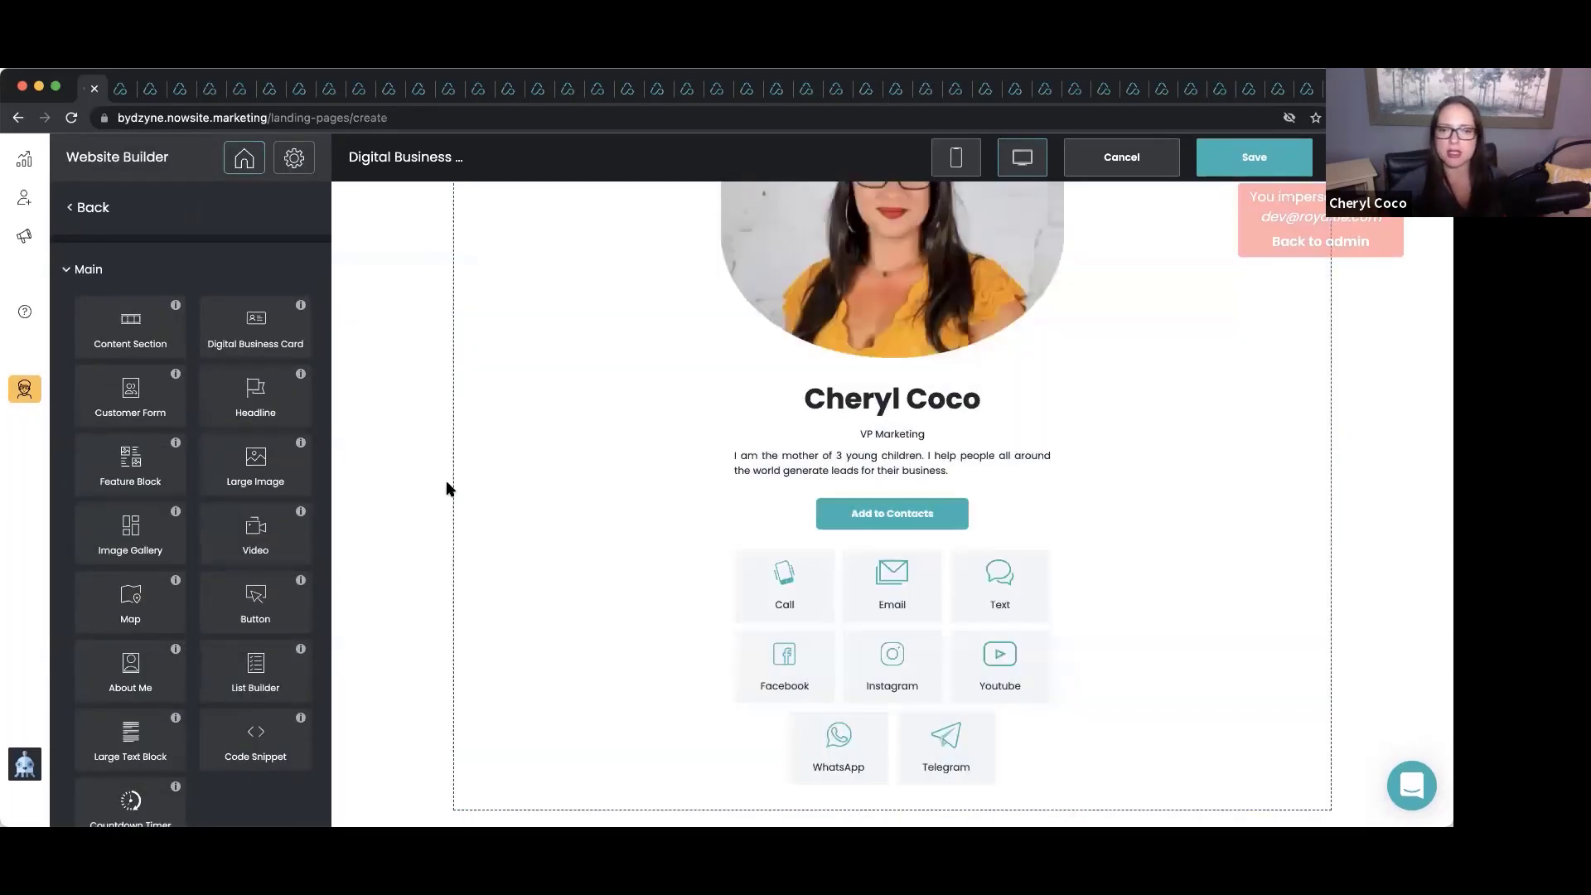
Return to the main site settings and save the card as a website.
scroll(604, 427, "up", 3)
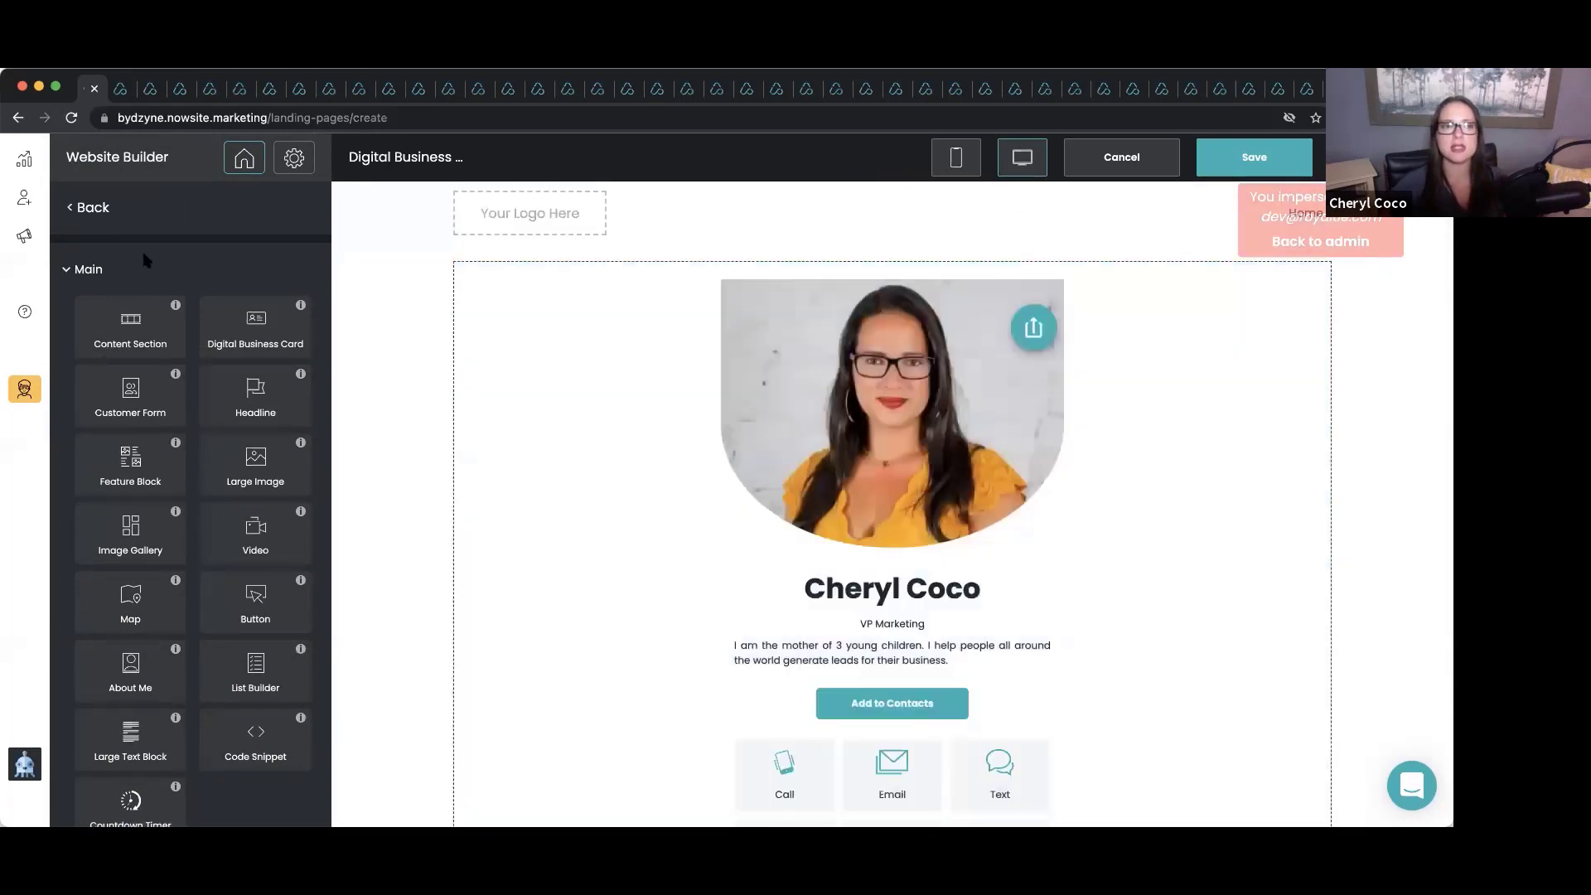
left_click(86, 209)
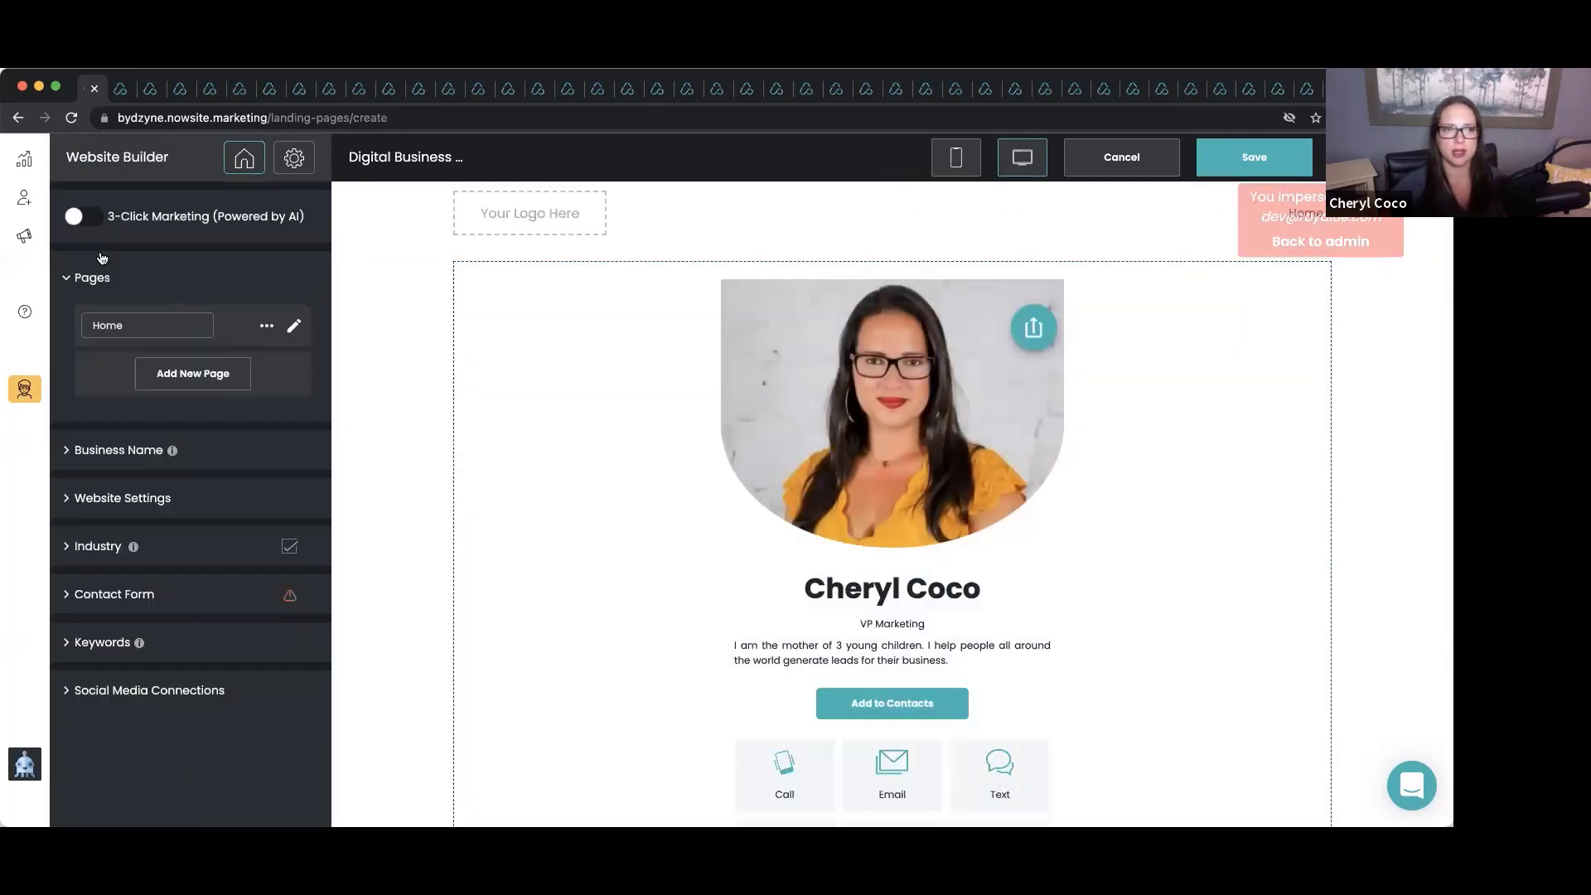
left_click(266, 327)
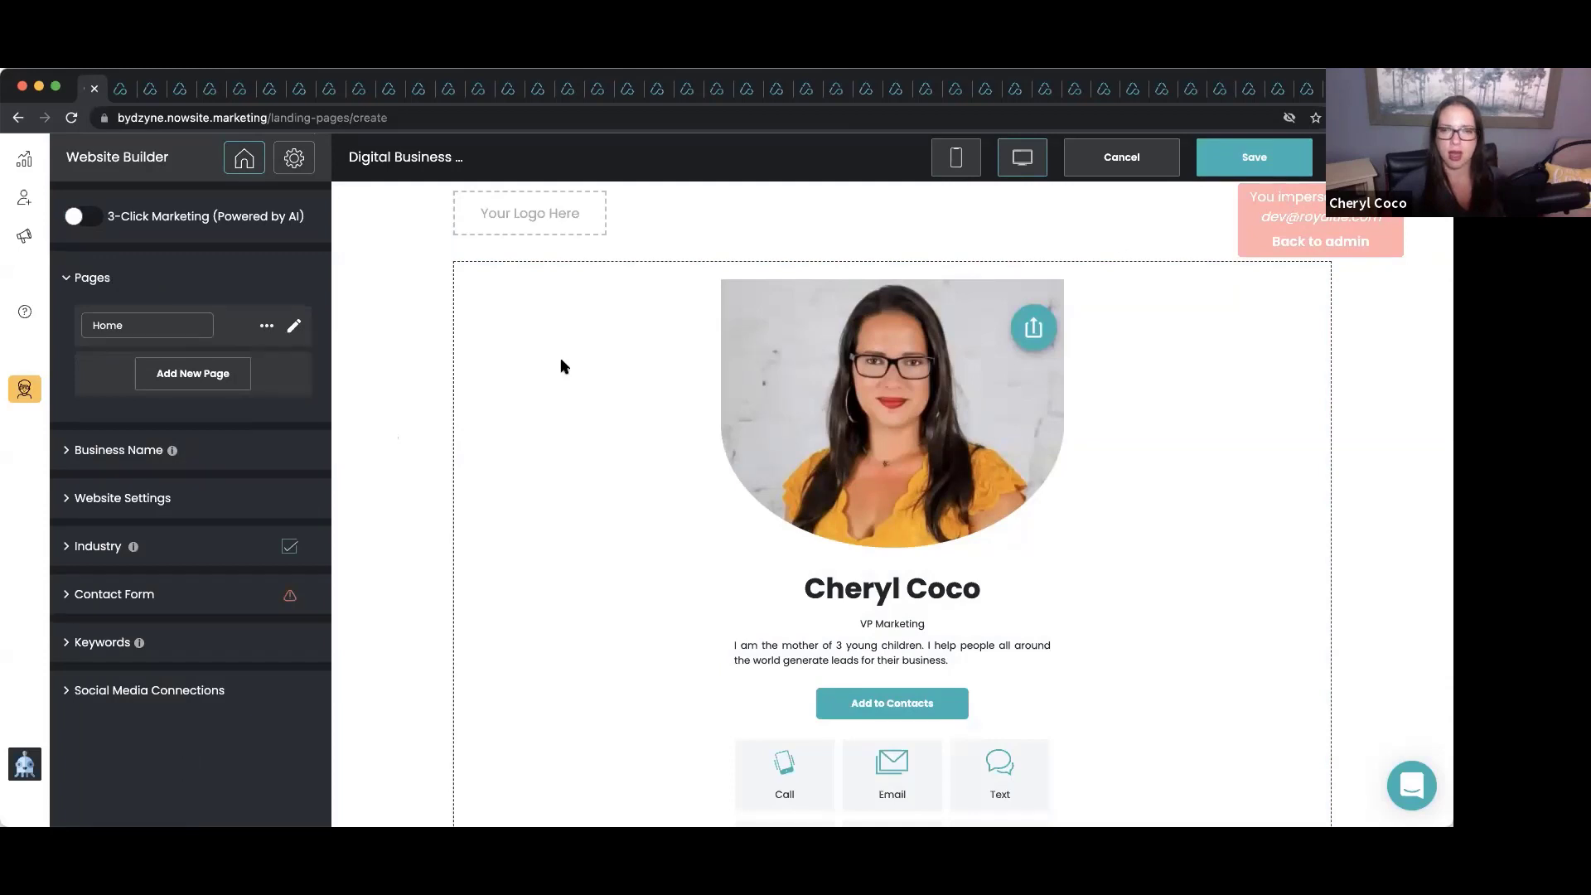
left_click(1235, 152)
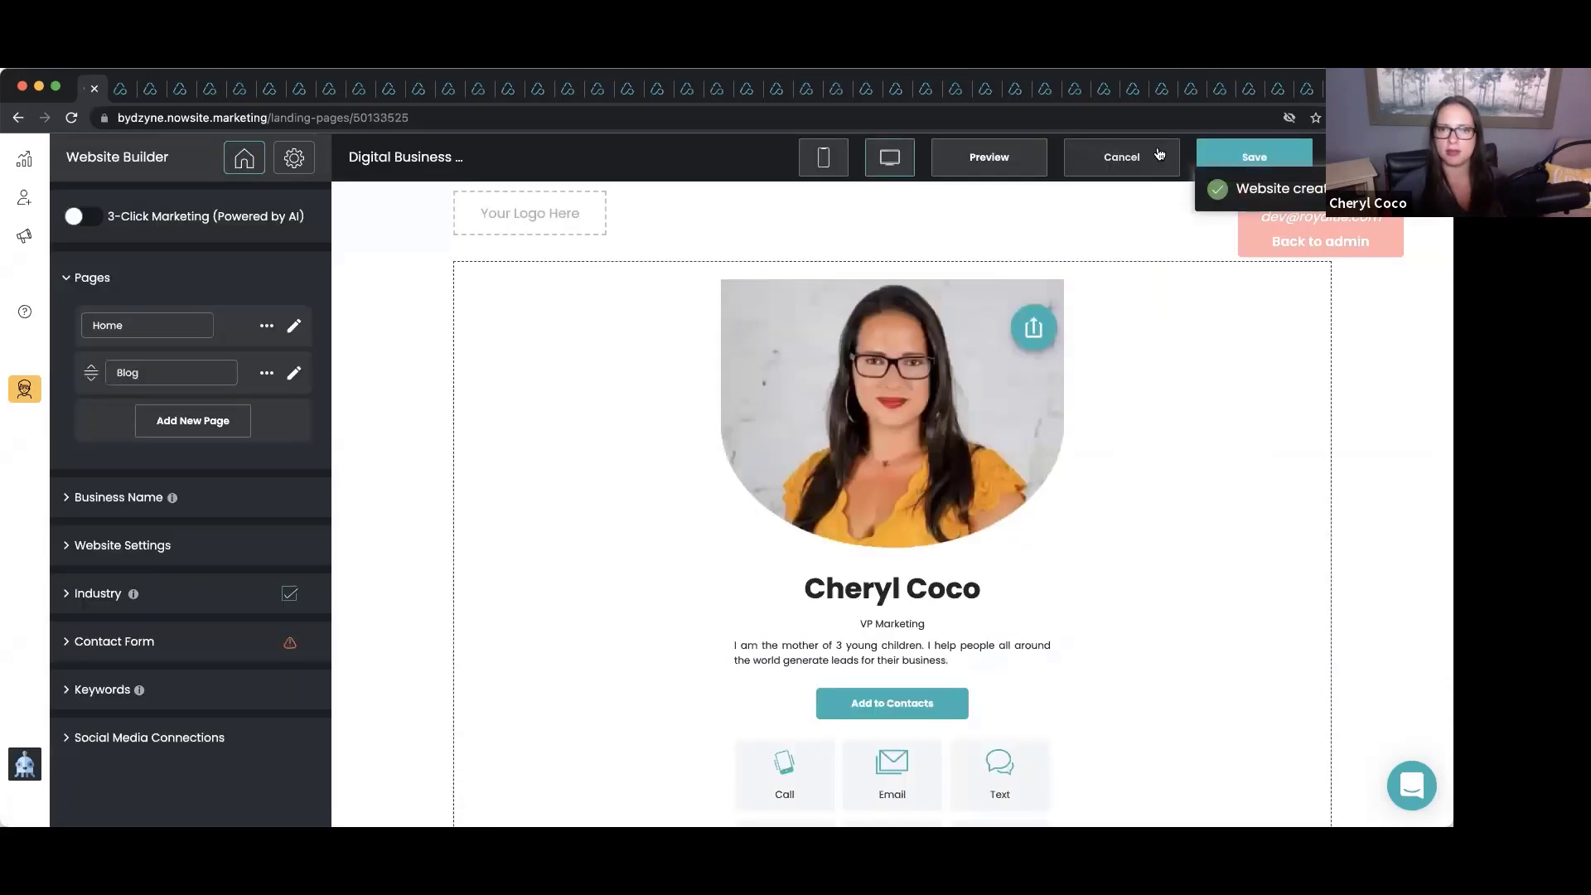
Preview the live site at digitalbusinesscard12345.now.site, copy its address, and return to the builder.
left_click(969, 161)
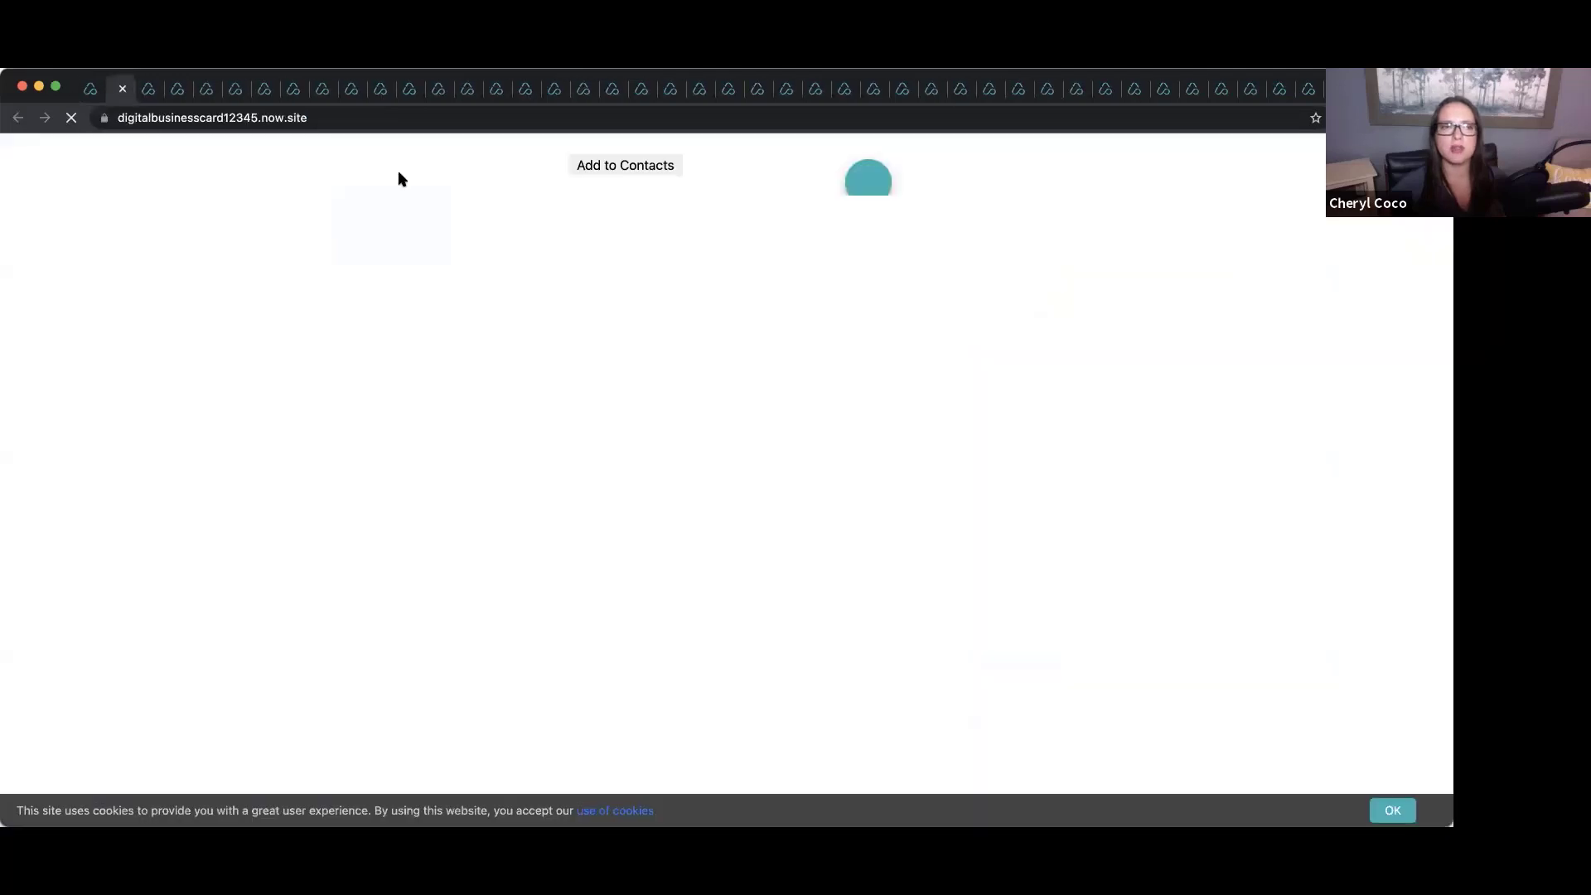
left_click(201, 122)
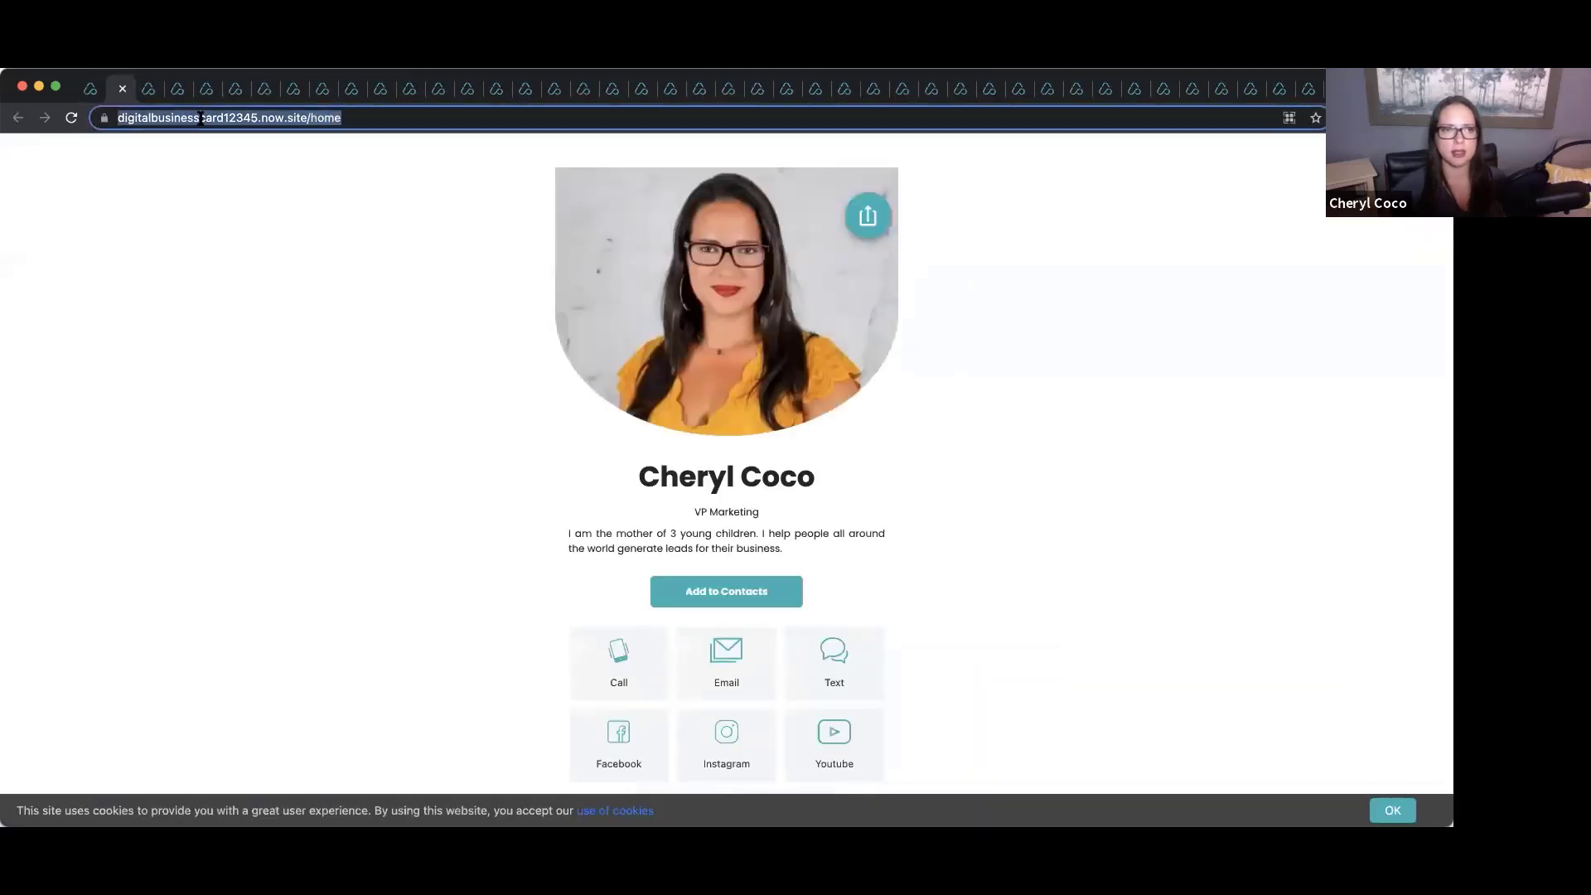
right_click(200, 117)
left_click(132, 132)
left_click(90, 89)
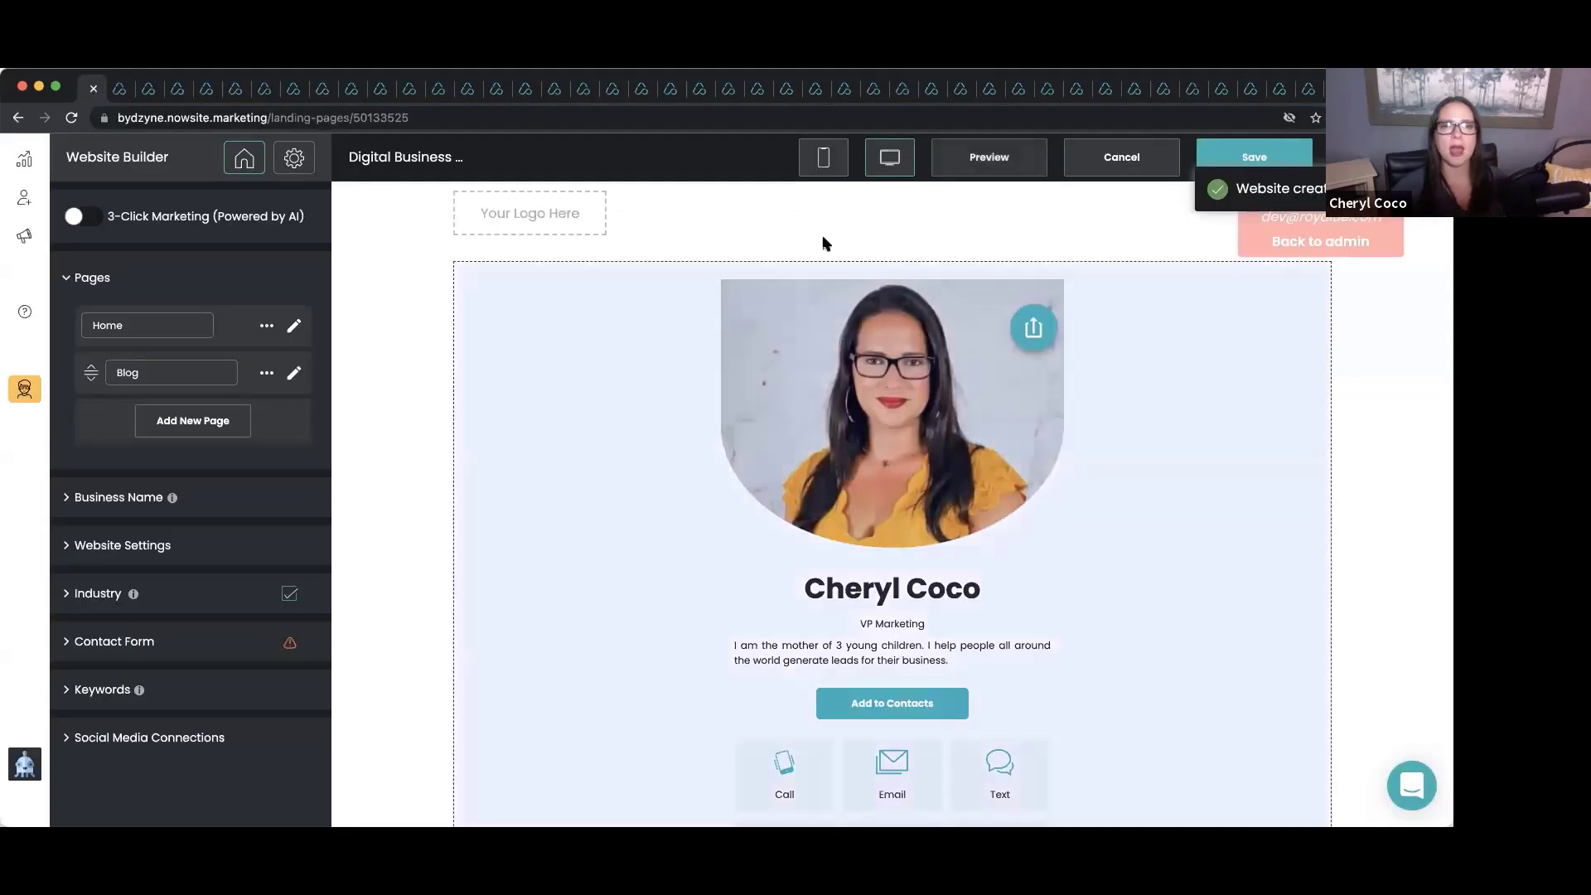
Switch the builder to mobile view and scroll through the card's contact and social tiles.
left_click(823, 156)
scroll(987, 525, "down", 2)
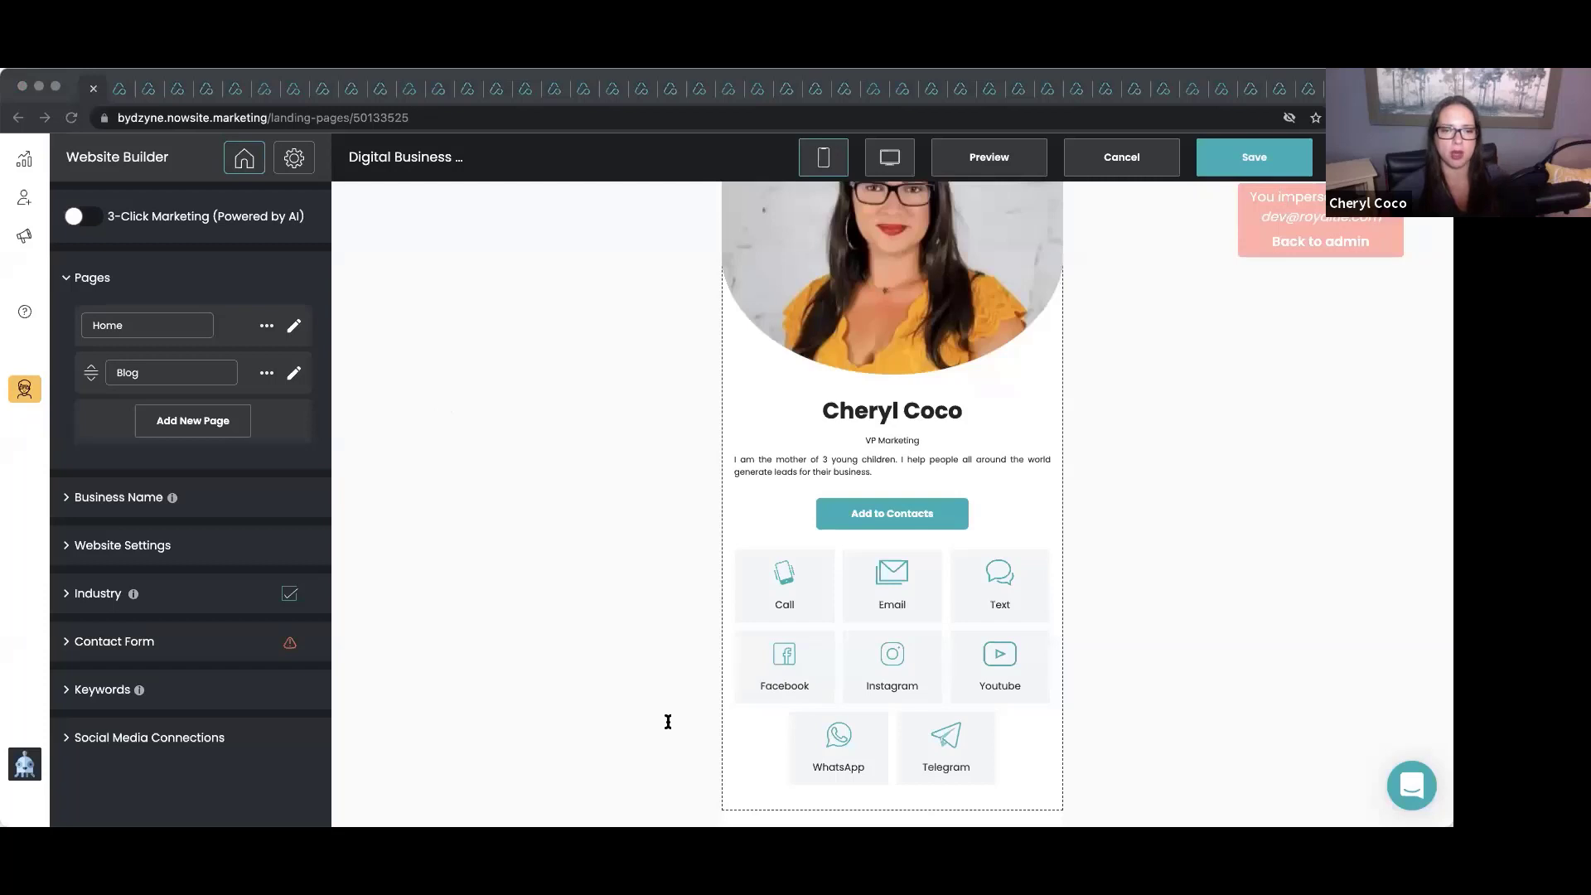
left_click(137, 203)
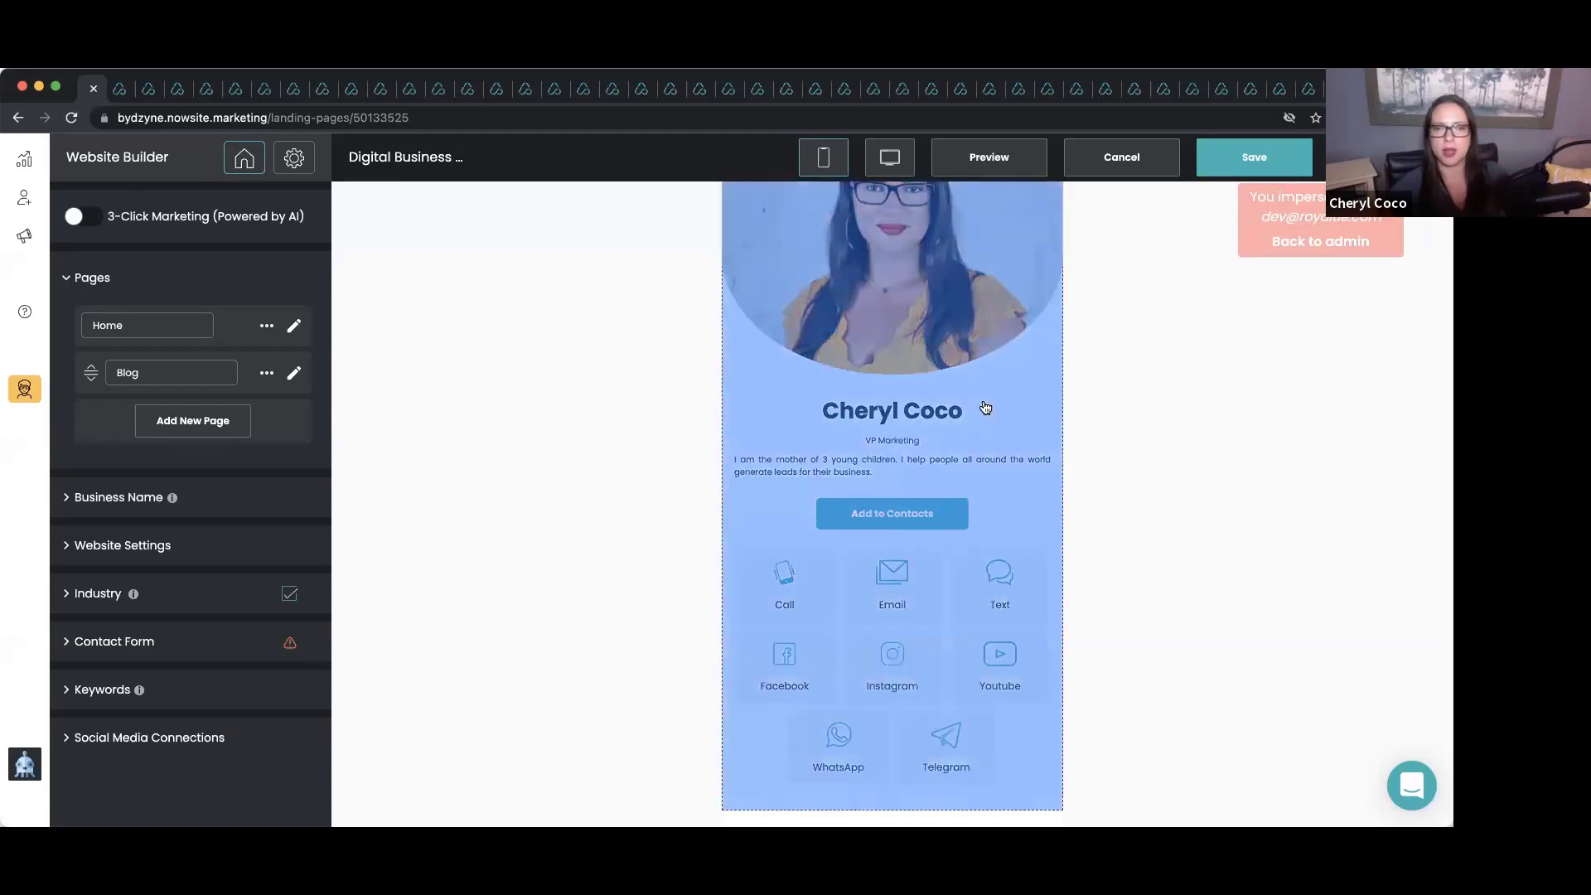
scroll(985, 411, "up", 3)
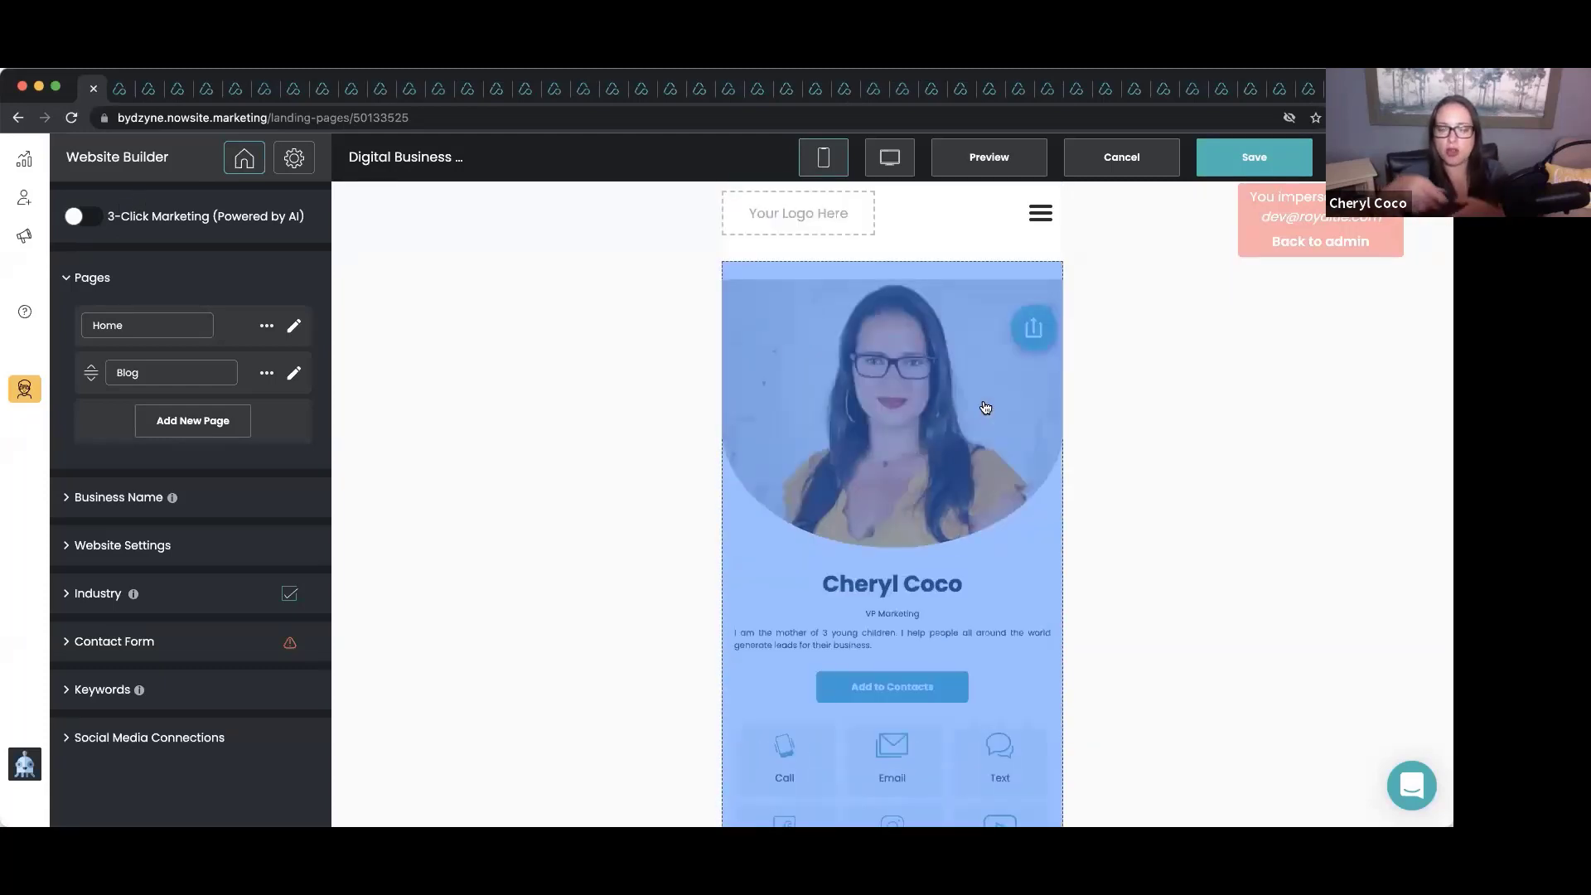
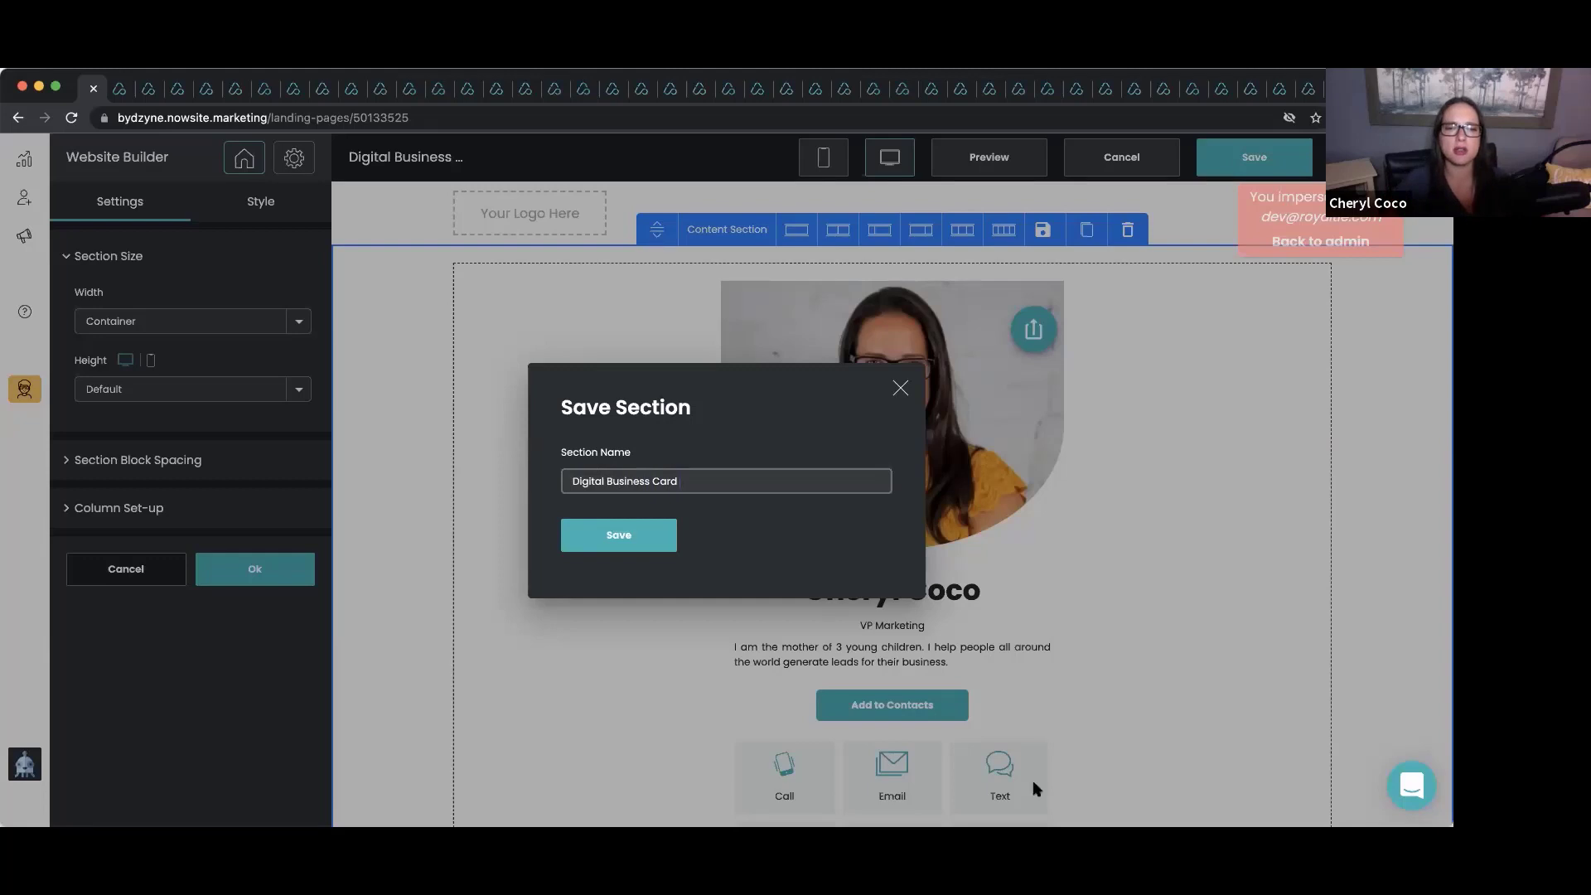
Save the section as 'Digital Business Card', then save the business card website and return to Websites.
left_click(618, 543)
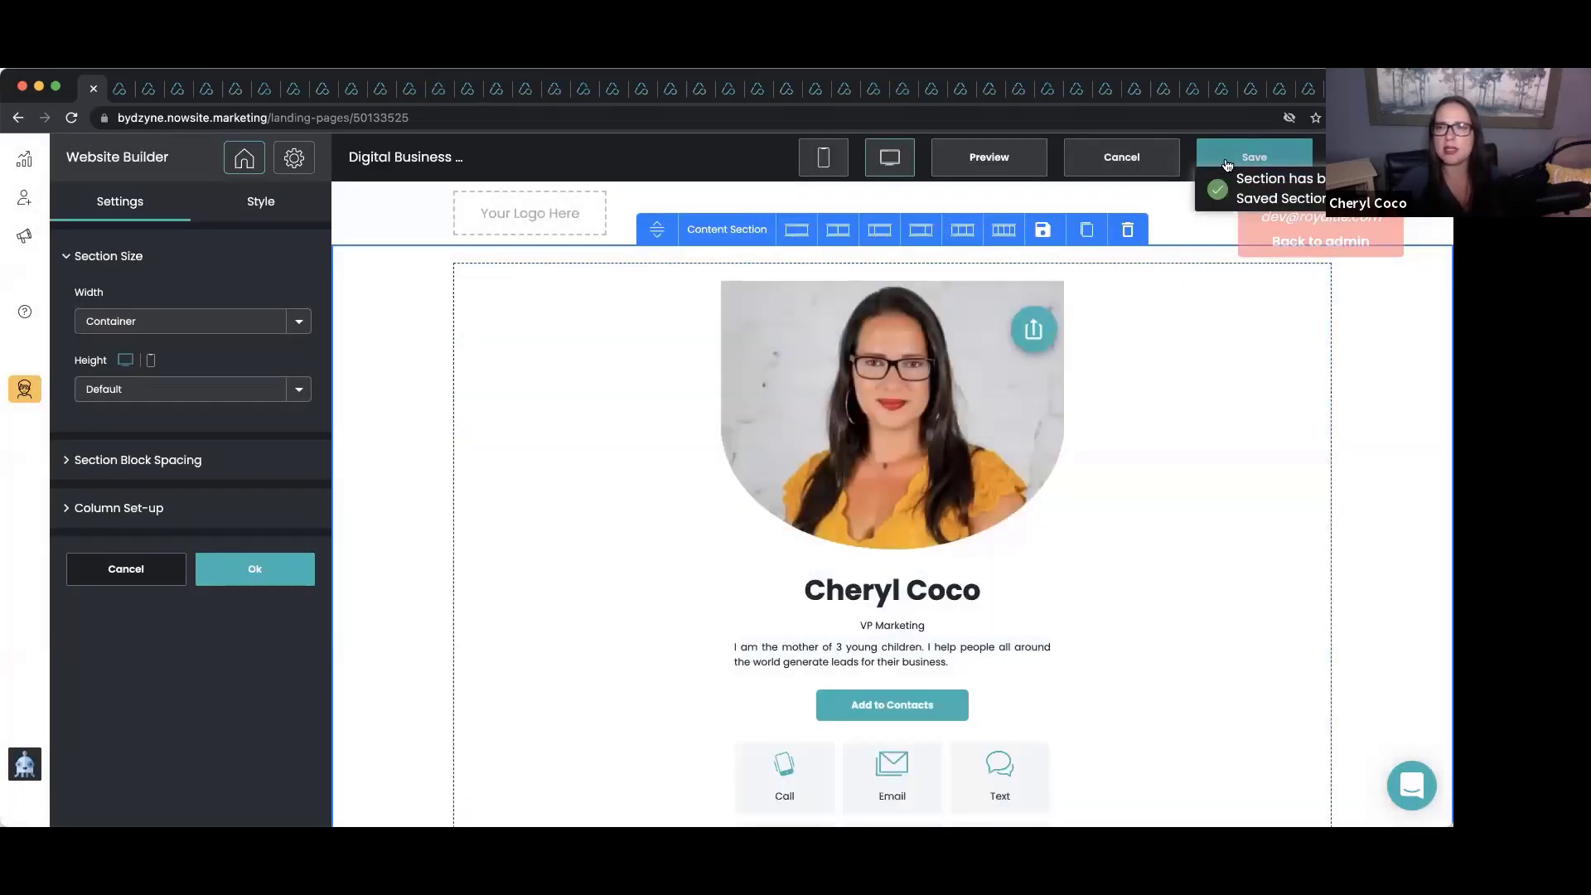
left_click(1228, 165)
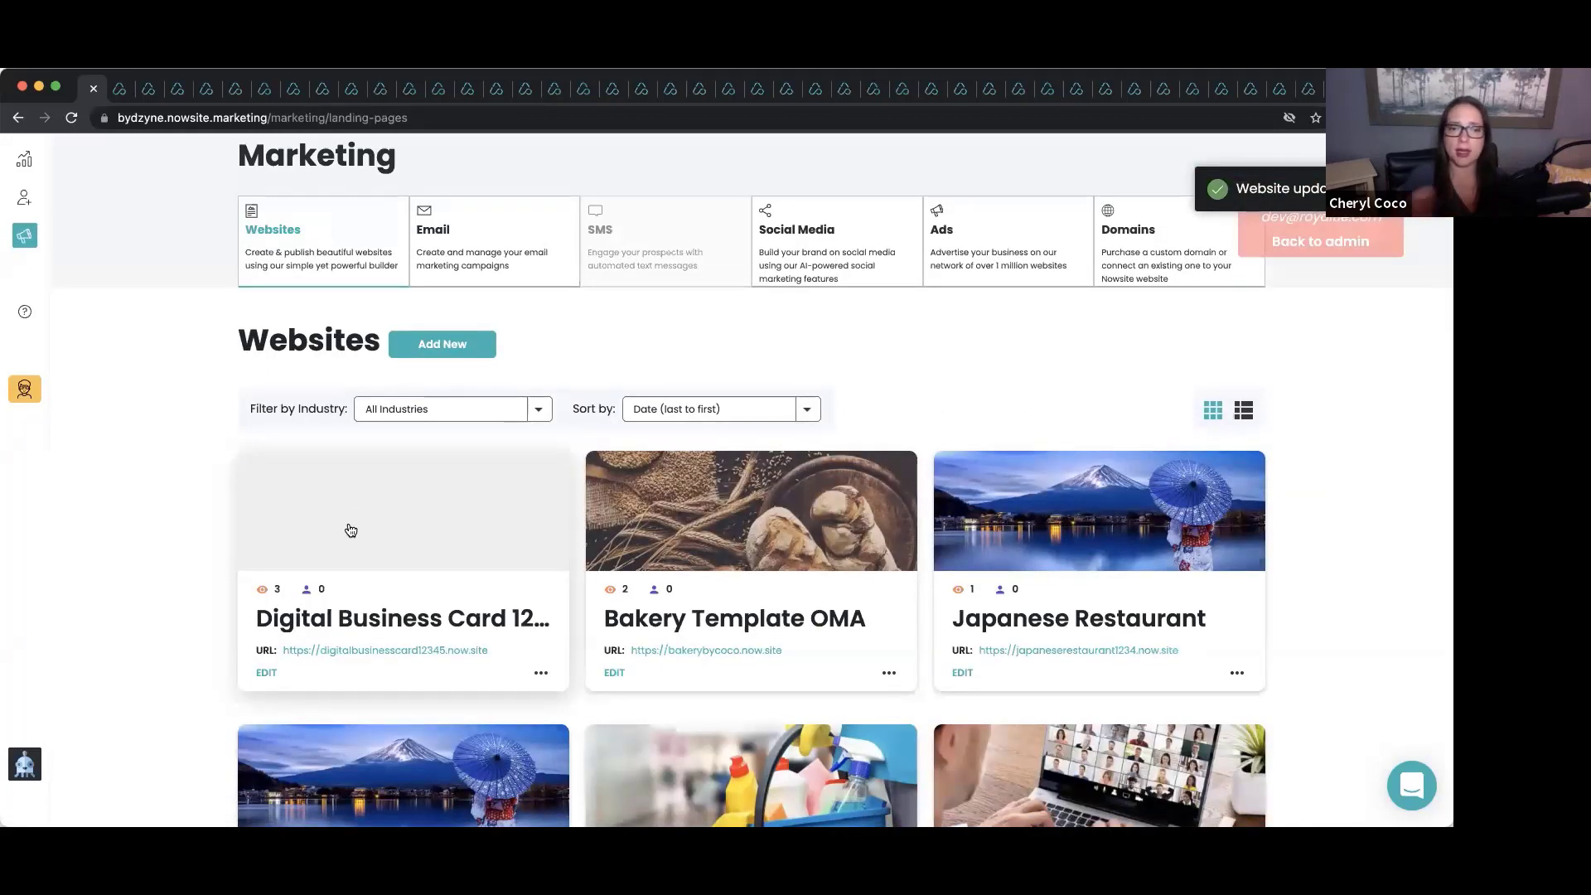
Open the About Us page of the Bakery Template OMA site for editing.
left_click(614, 673)
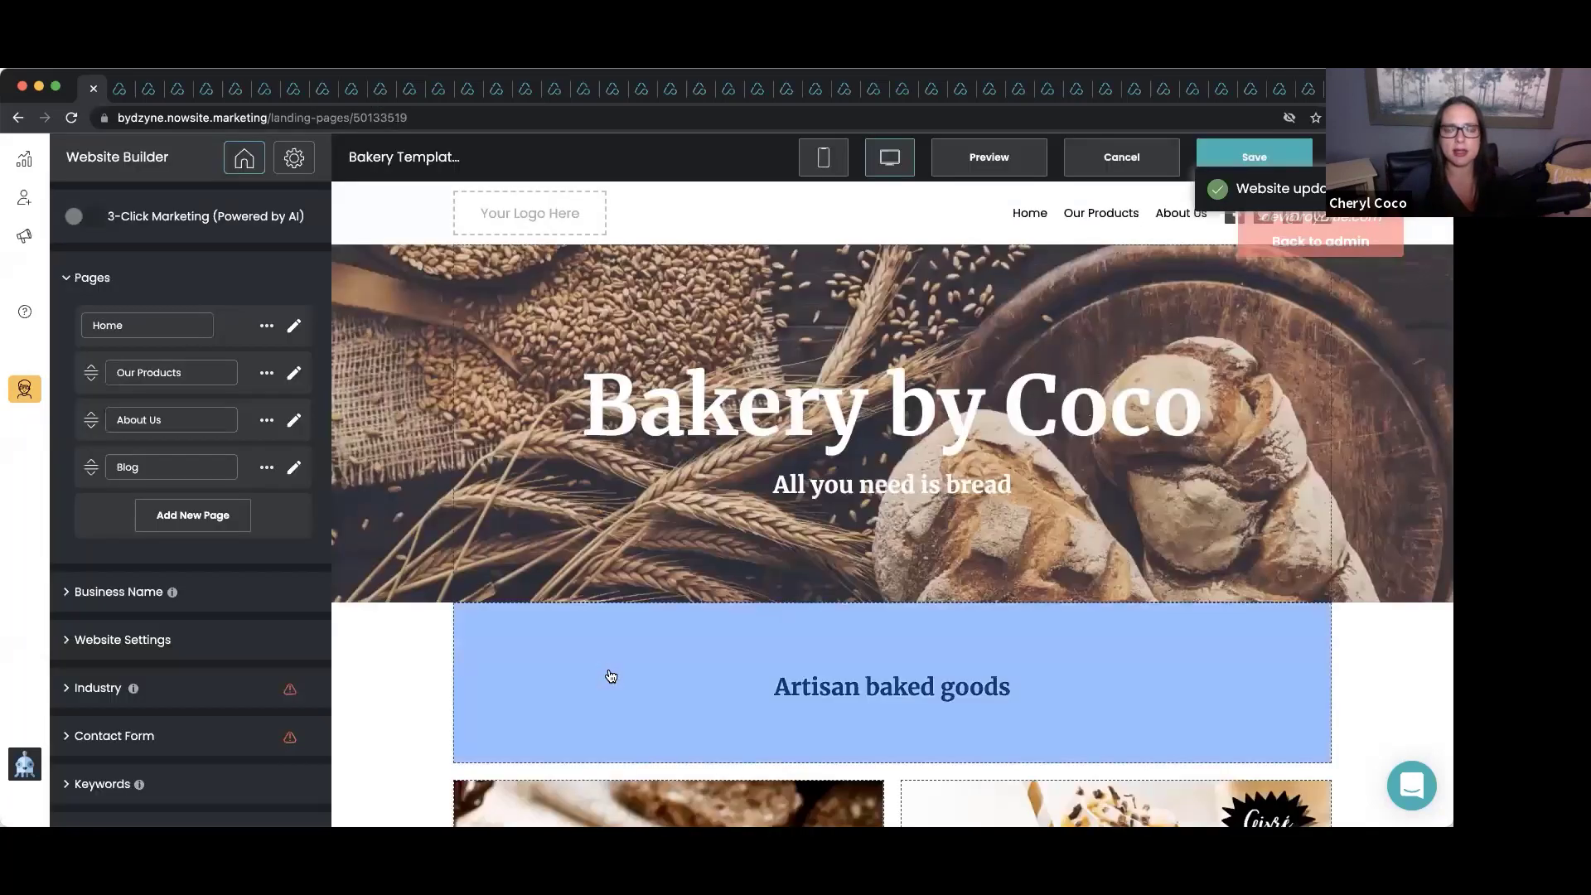
left_click(296, 423)
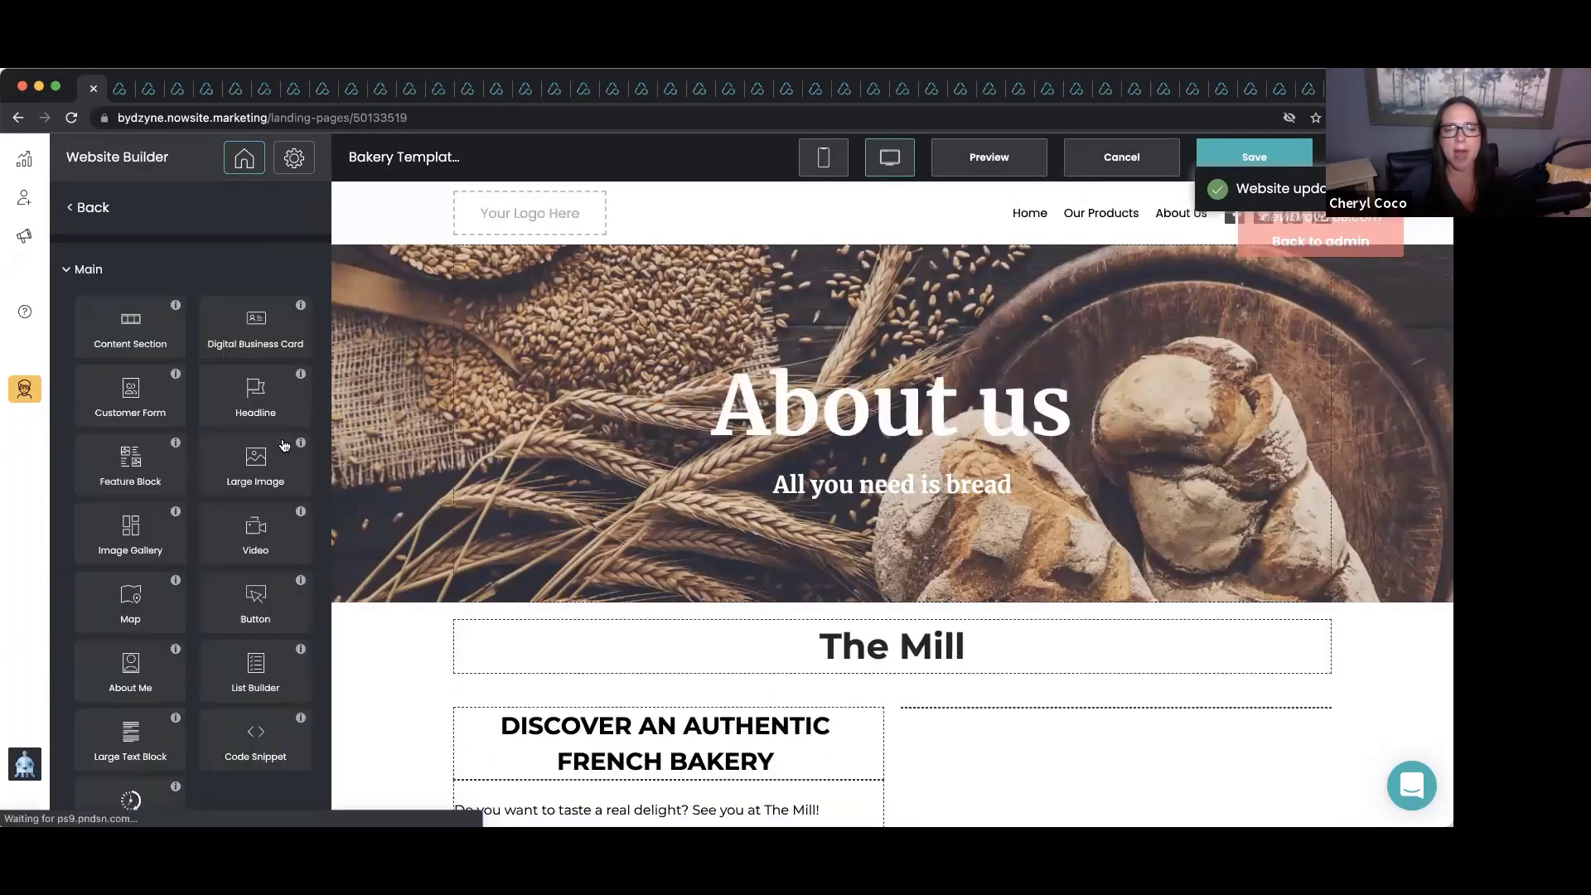
scroll(770, 539, "down", 8)
scroll(770, 540, "down", 6)
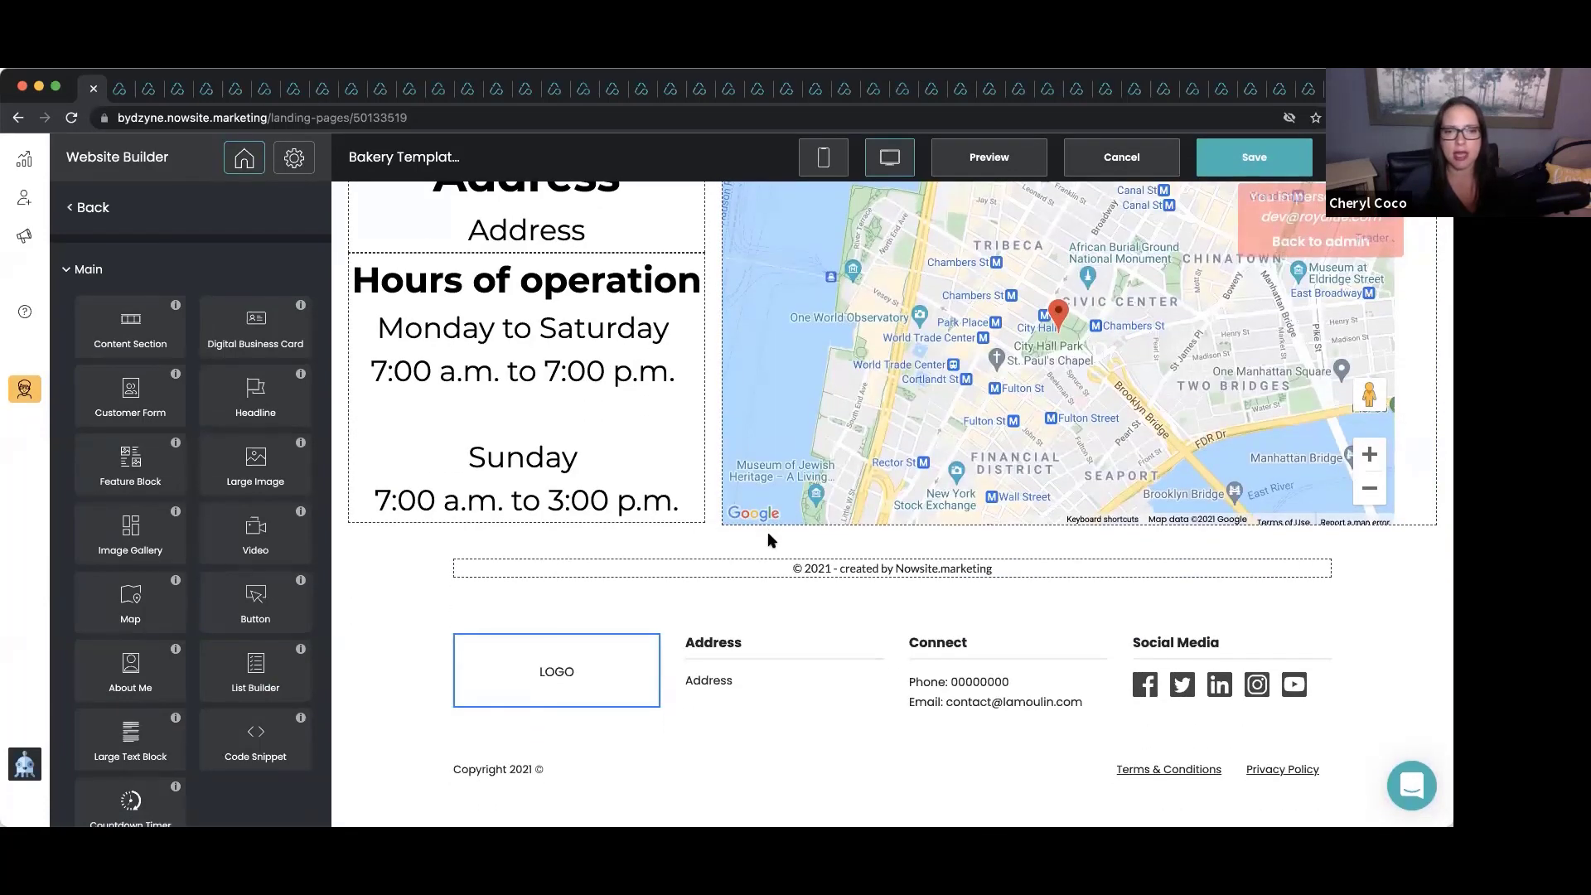
scroll(367, 521, "up", 1)
scroll(367, 521, "up", 3)
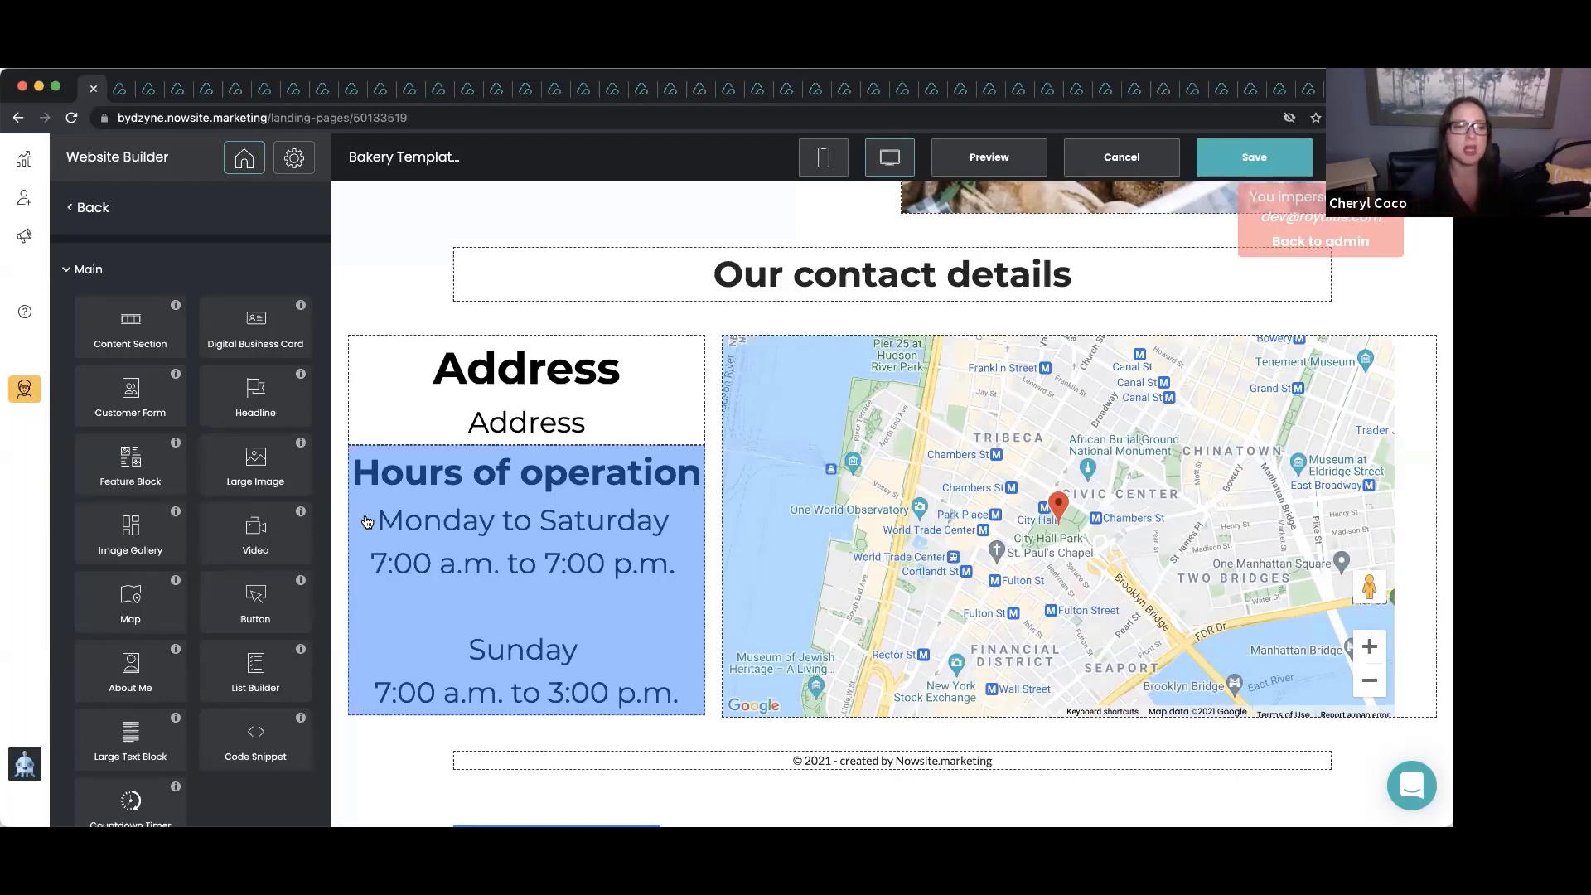
scroll(157, 579, "down", 3)
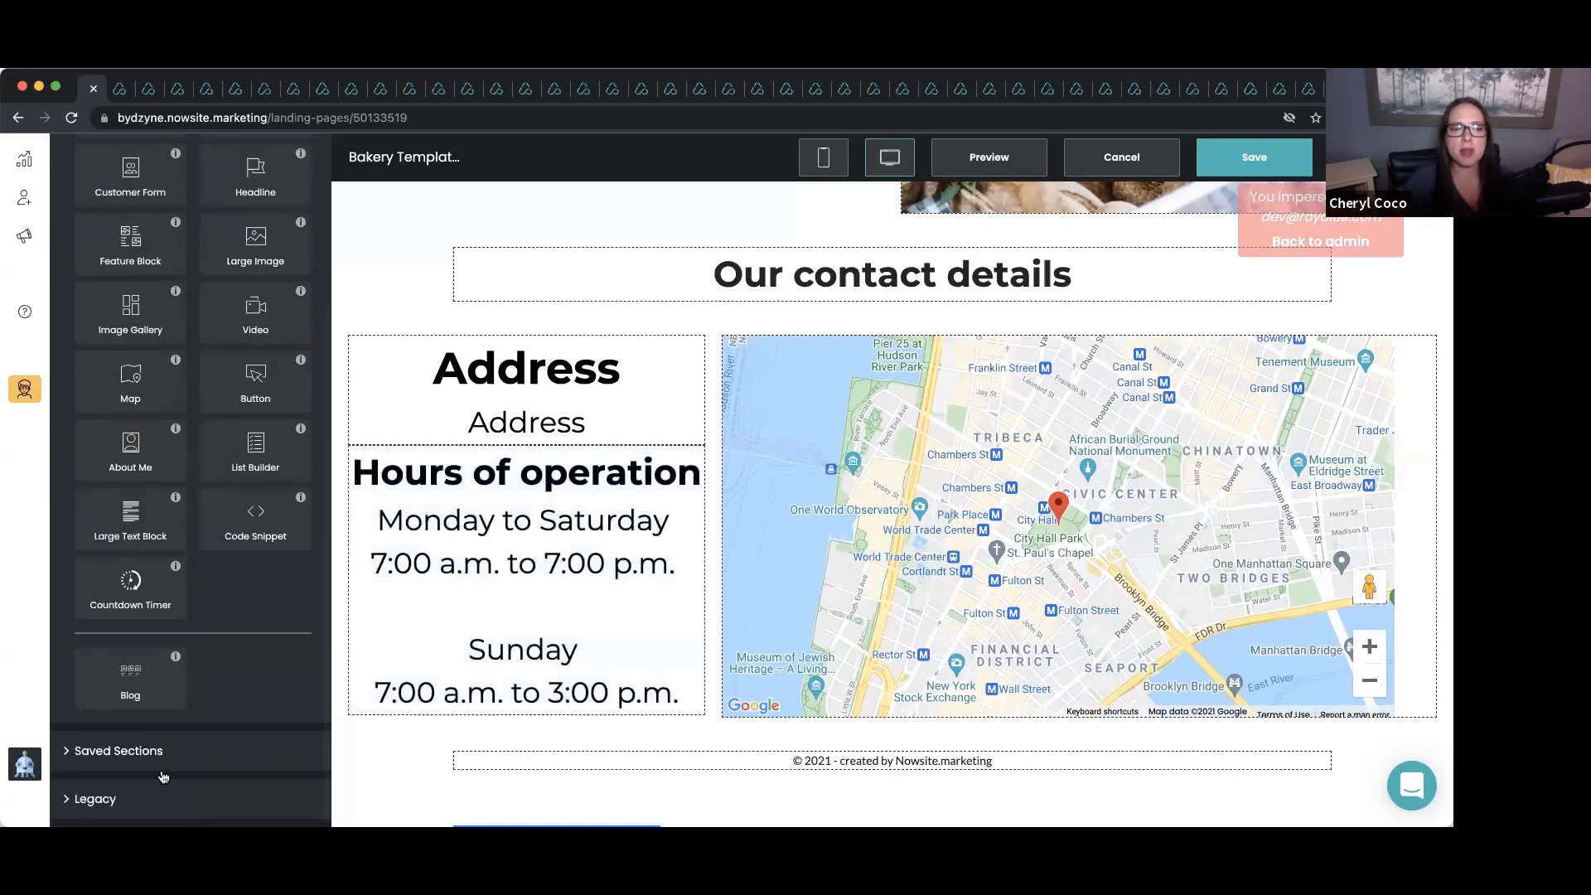
Drag the saved Digital Business Card section in below the Our contact details heading.
left_click(143, 754)
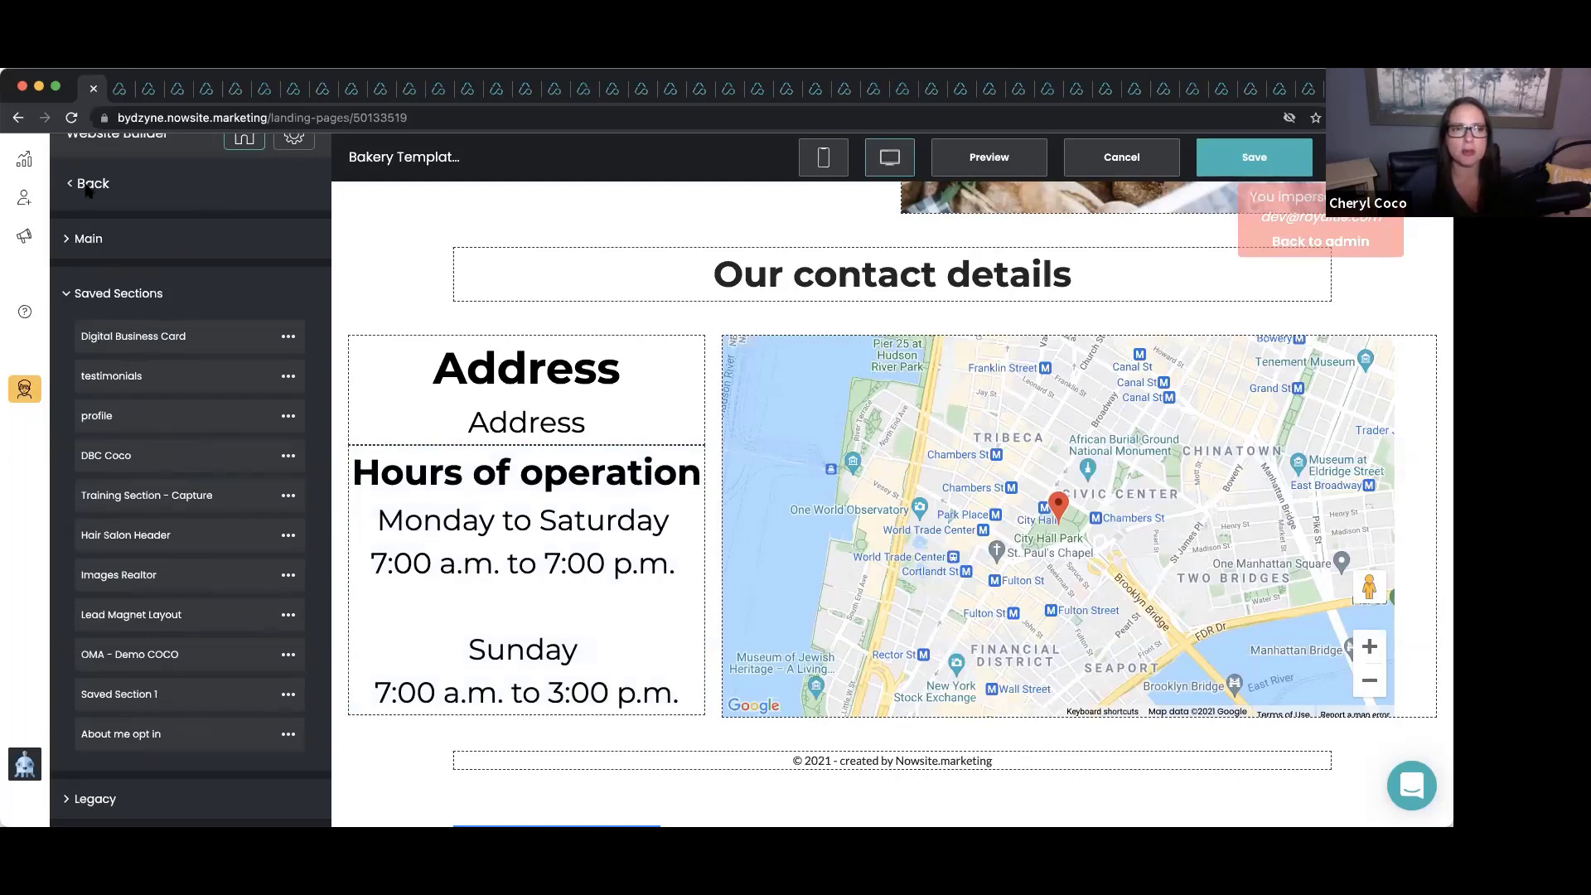
left_click(76, 249)
scroll(157, 443, "down", 5)
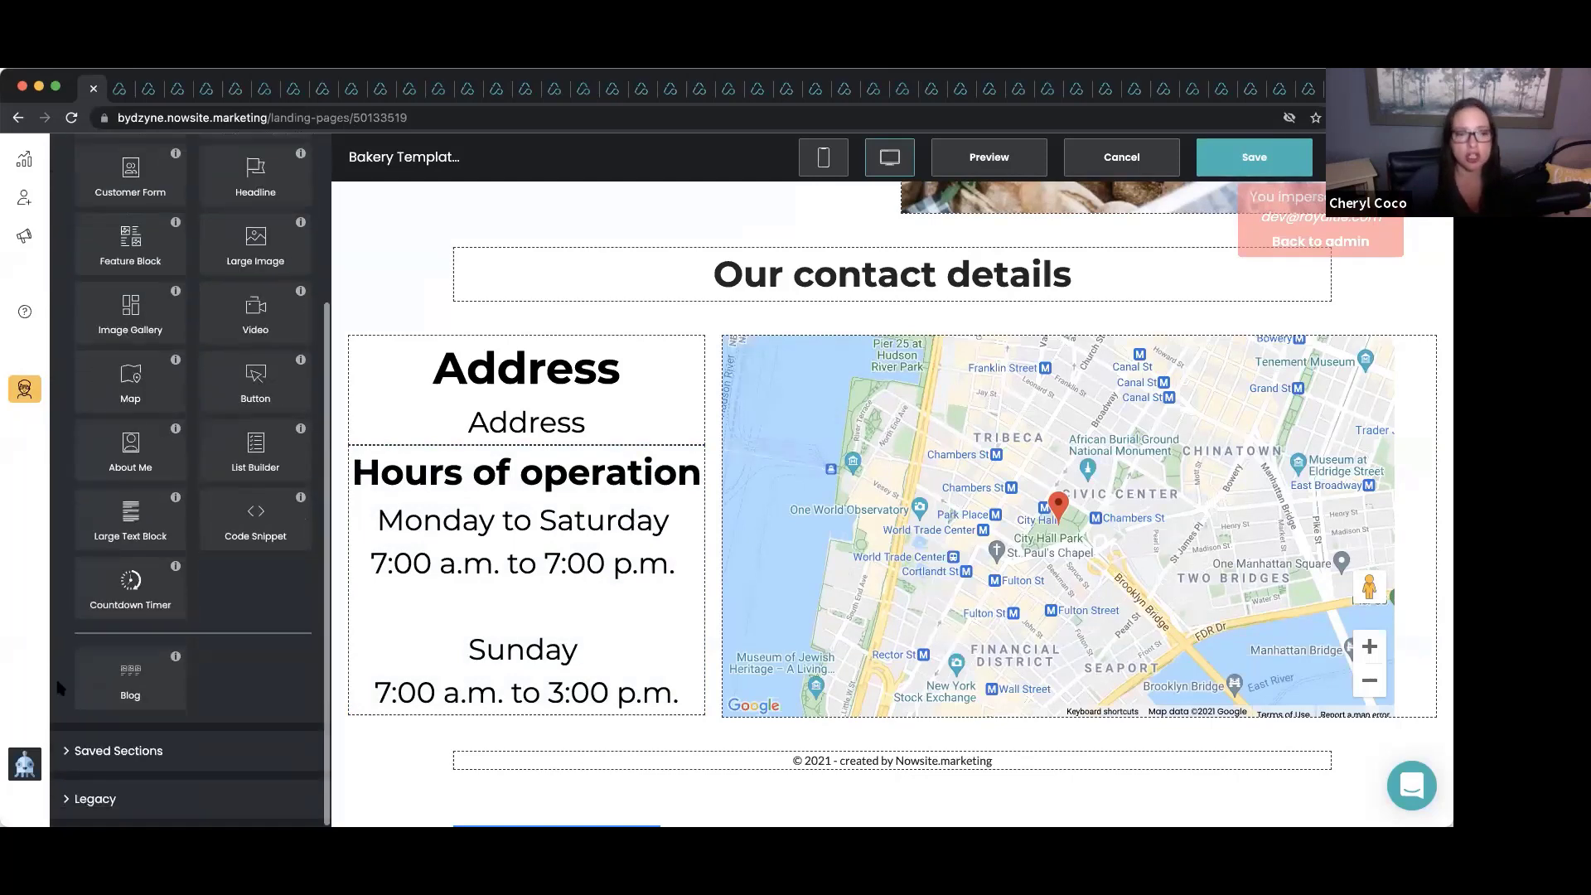
scroll(280, 431, "up", 3)
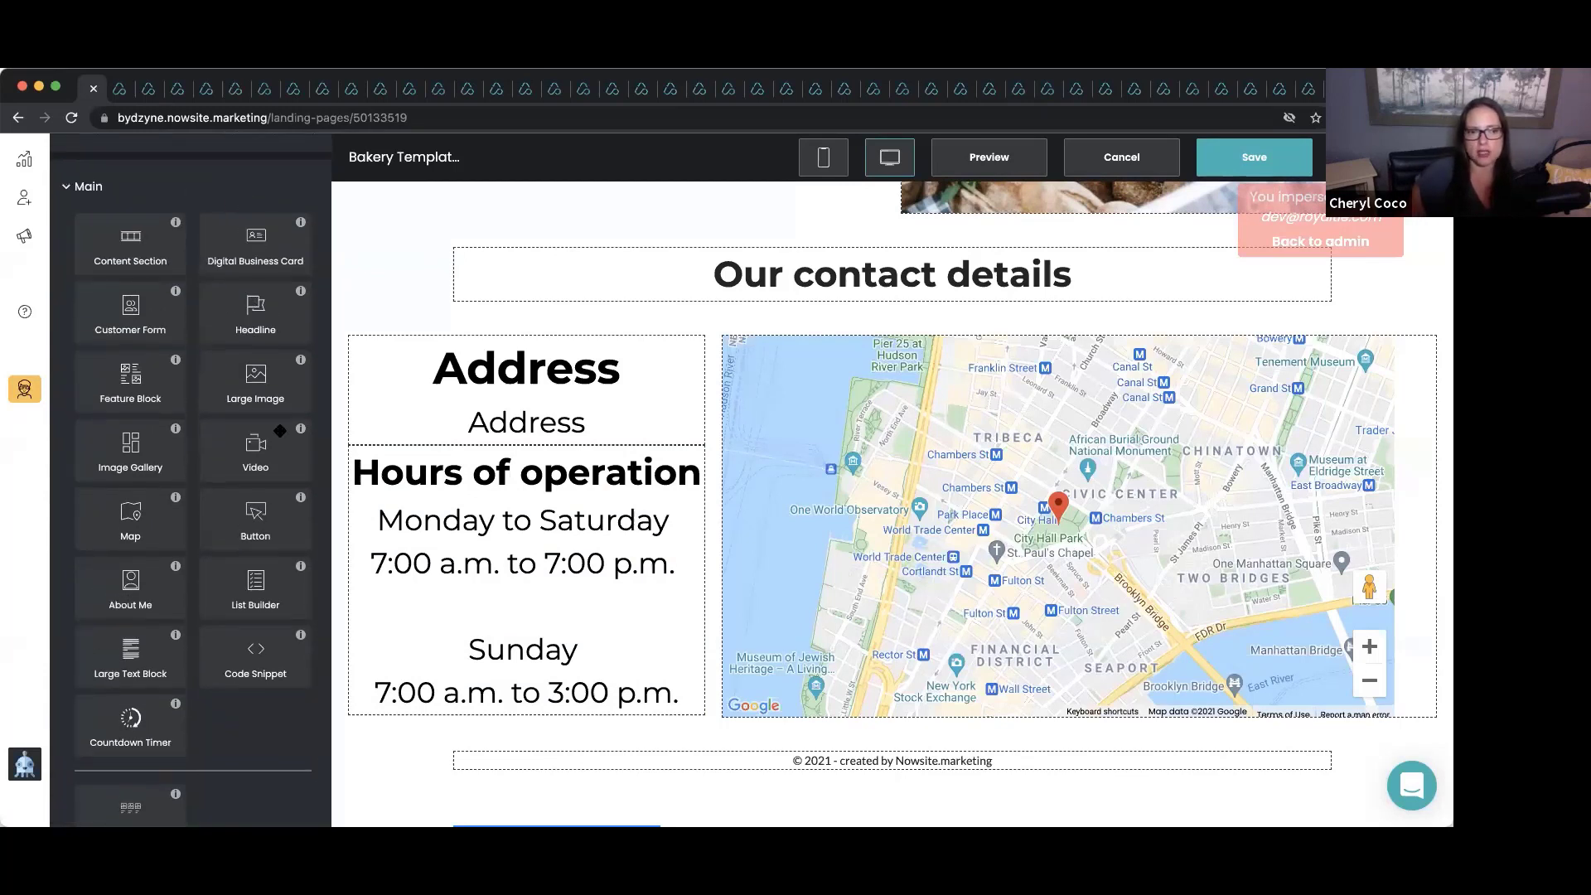
scroll(280, 431, "down", 3)
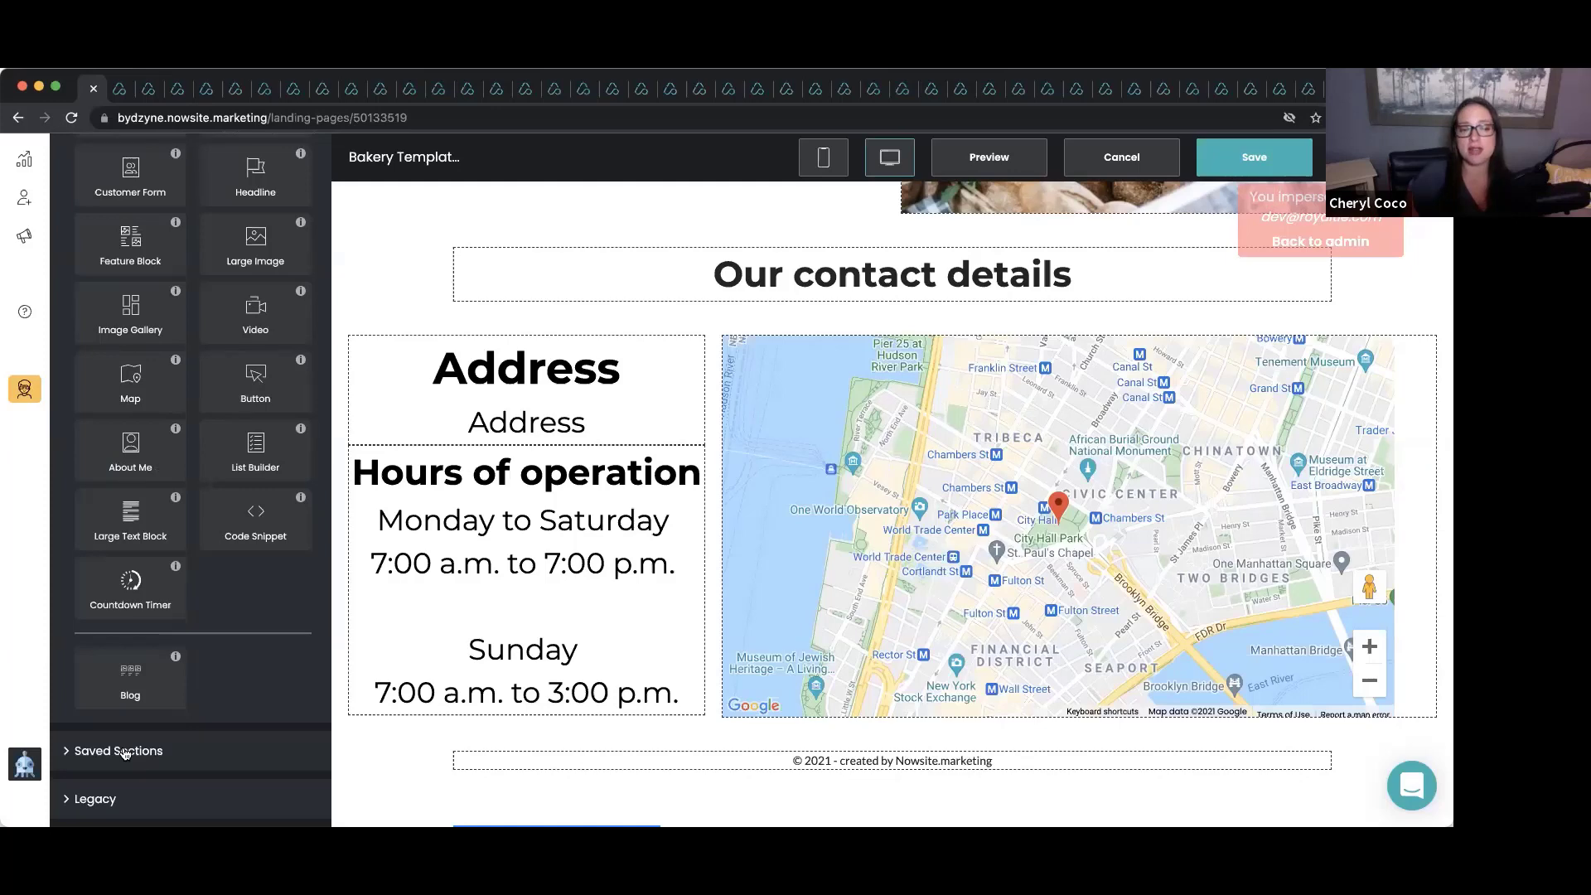
left_click(124, 751)
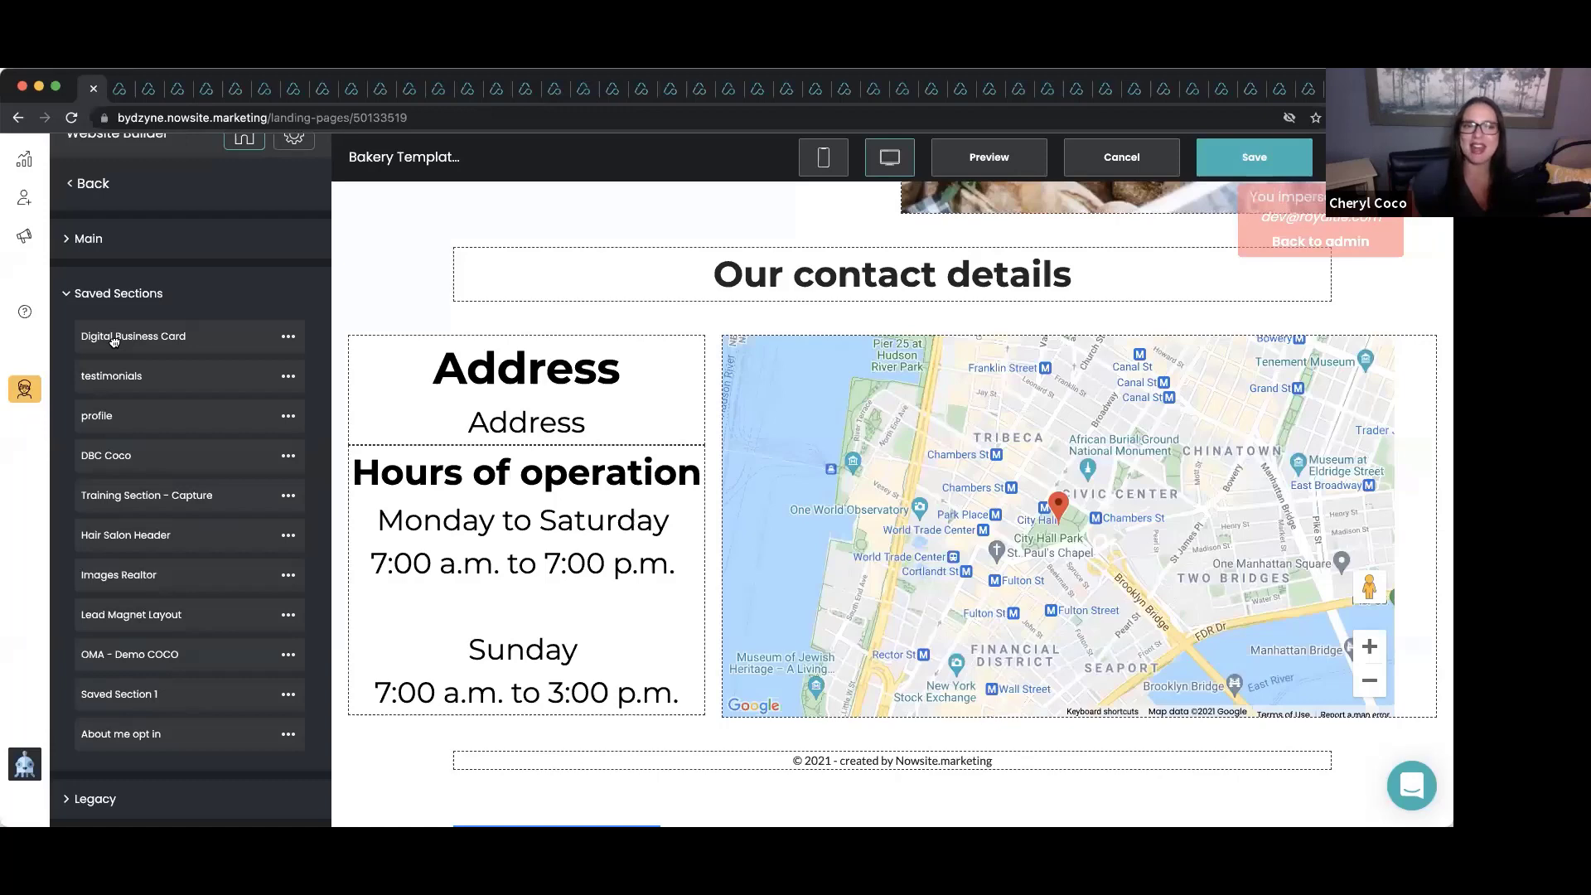
left_click_drag(115, 340, 780, 332)
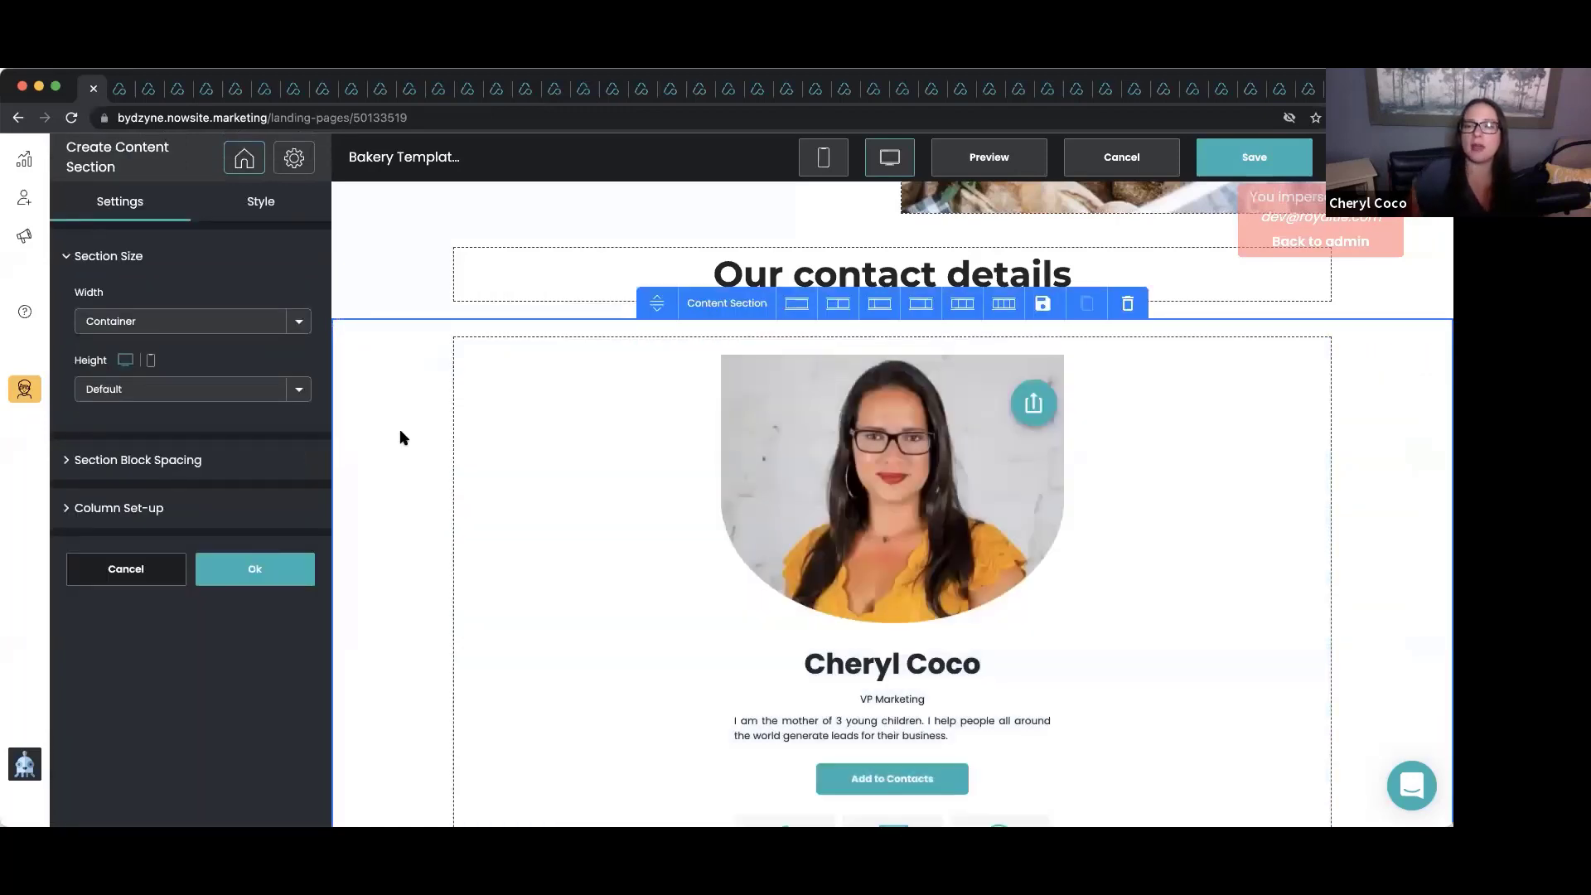
Accept the Create Content Section settings, review the inserted card, and save the Bakery website.
left_click(254, 572)
scroll(448, 562, "down", 3)
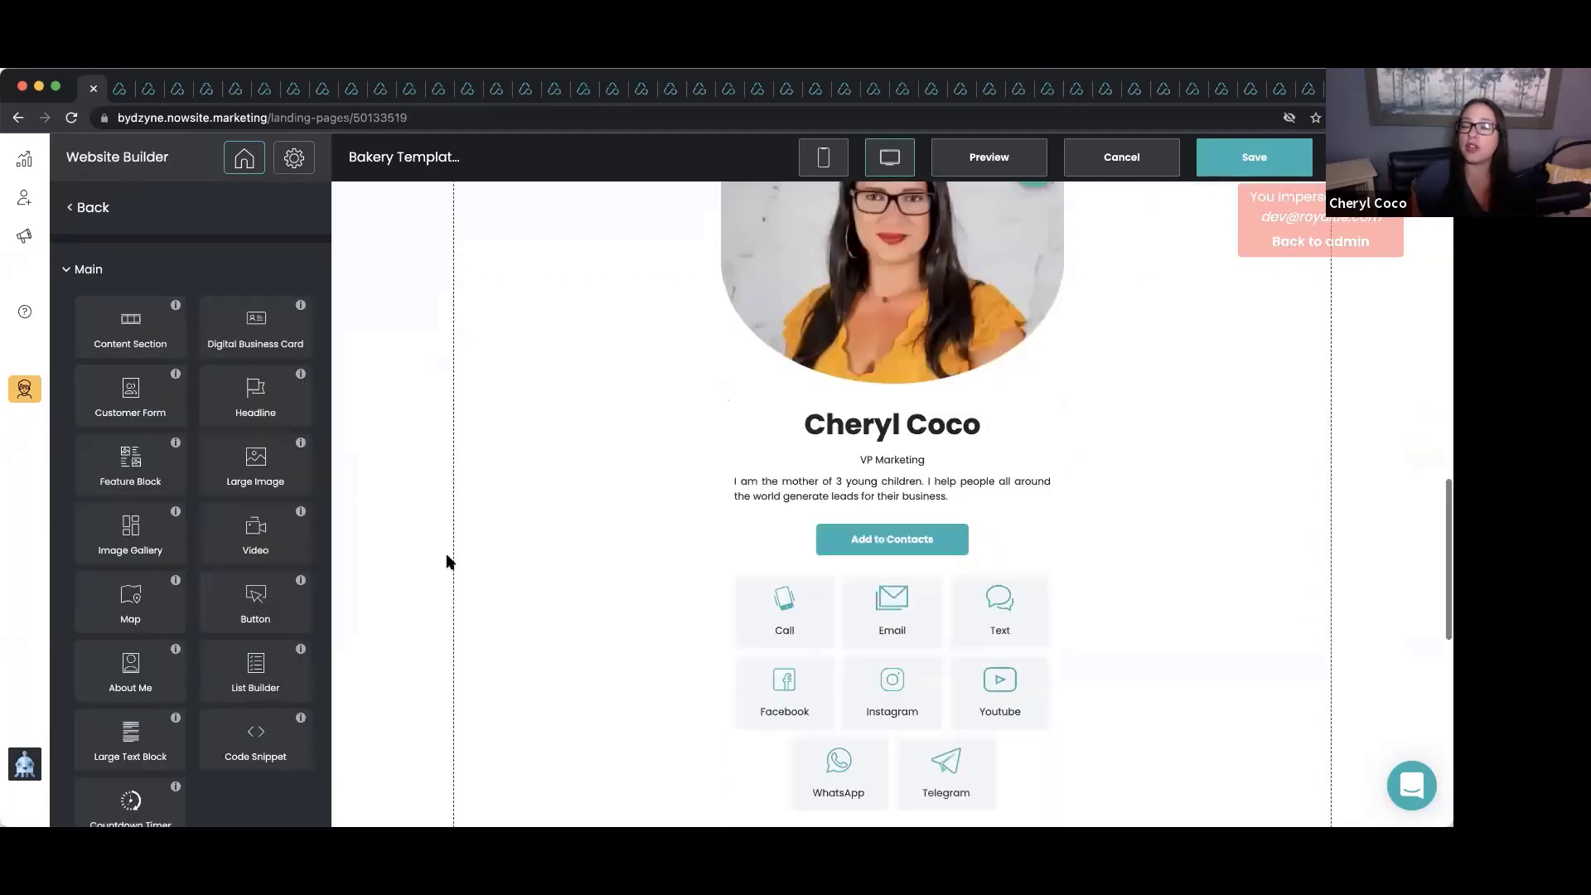
scroll(448, 562, "down", 4)
scroll(449, 564, "up", 3)
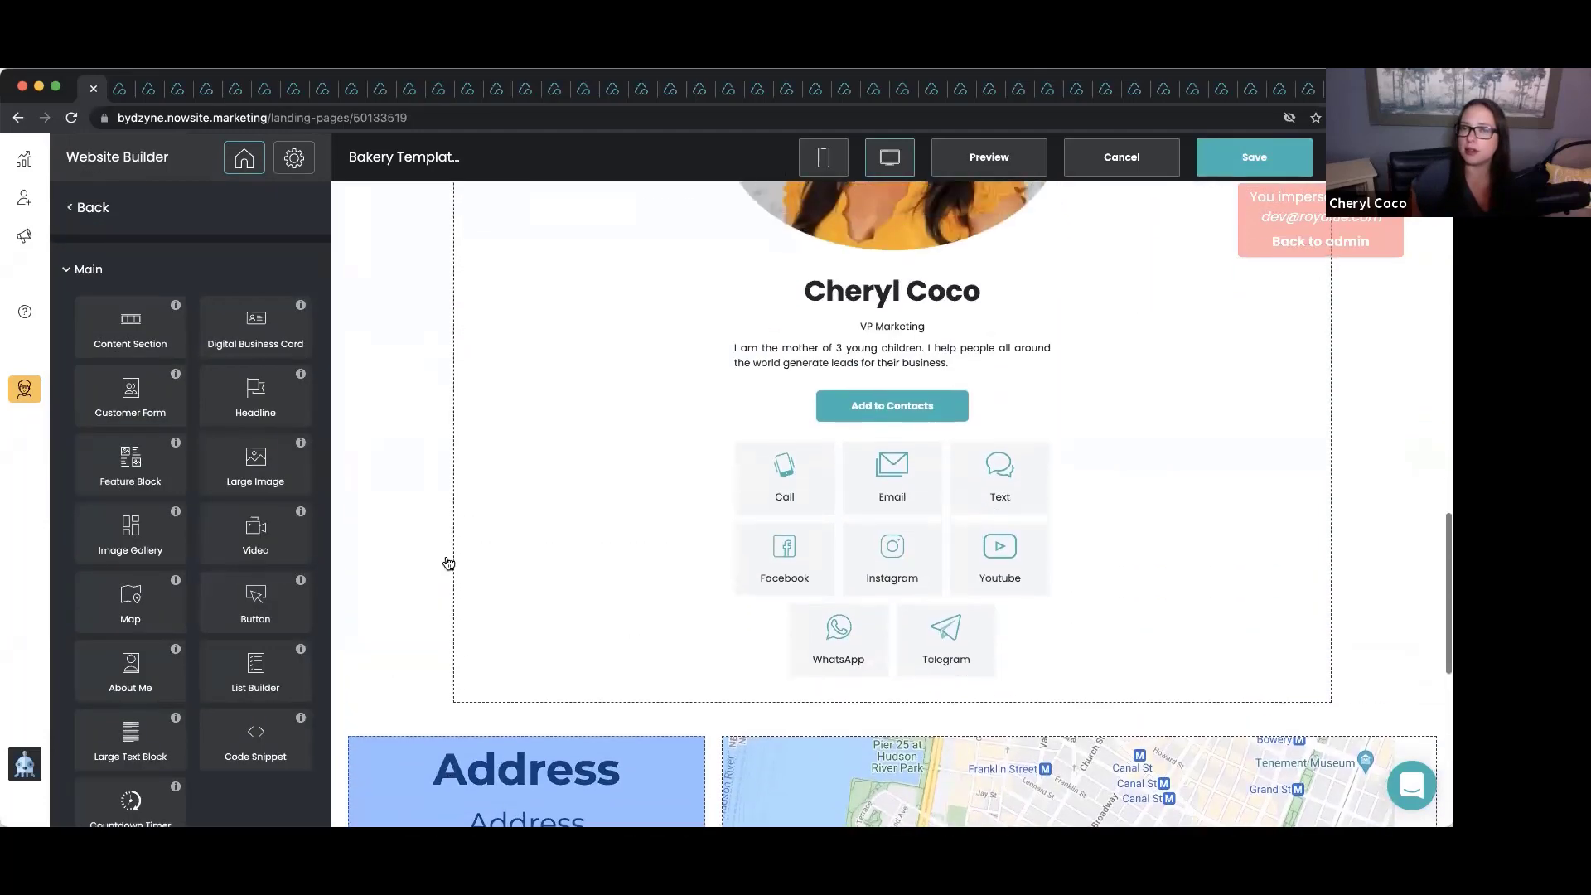
scroll(447, 564, "up", 6)
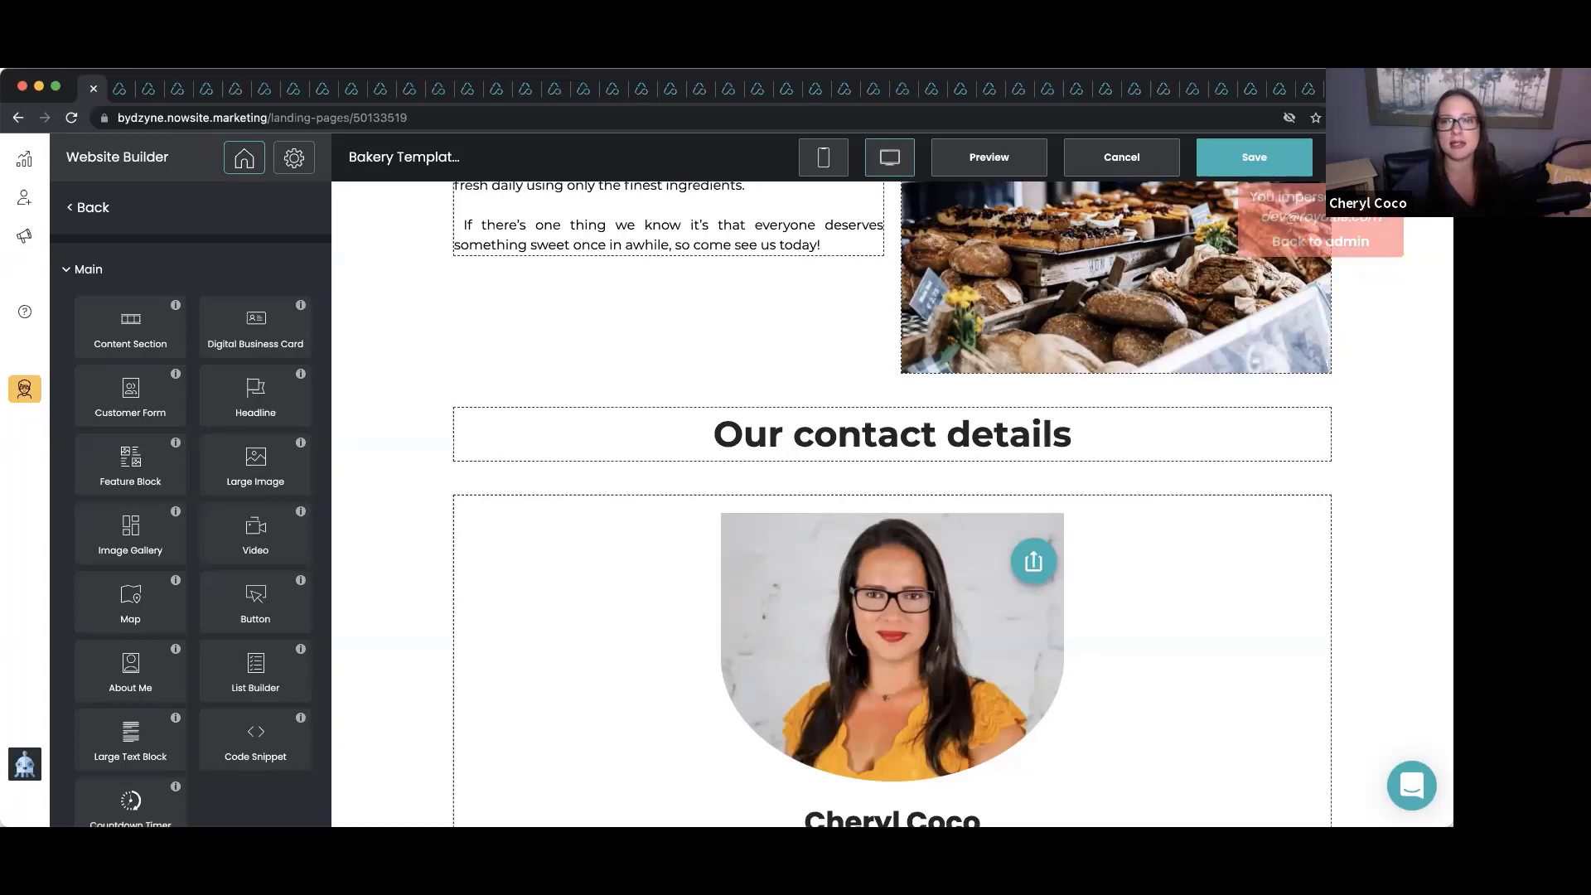
left_click(1263, 163)
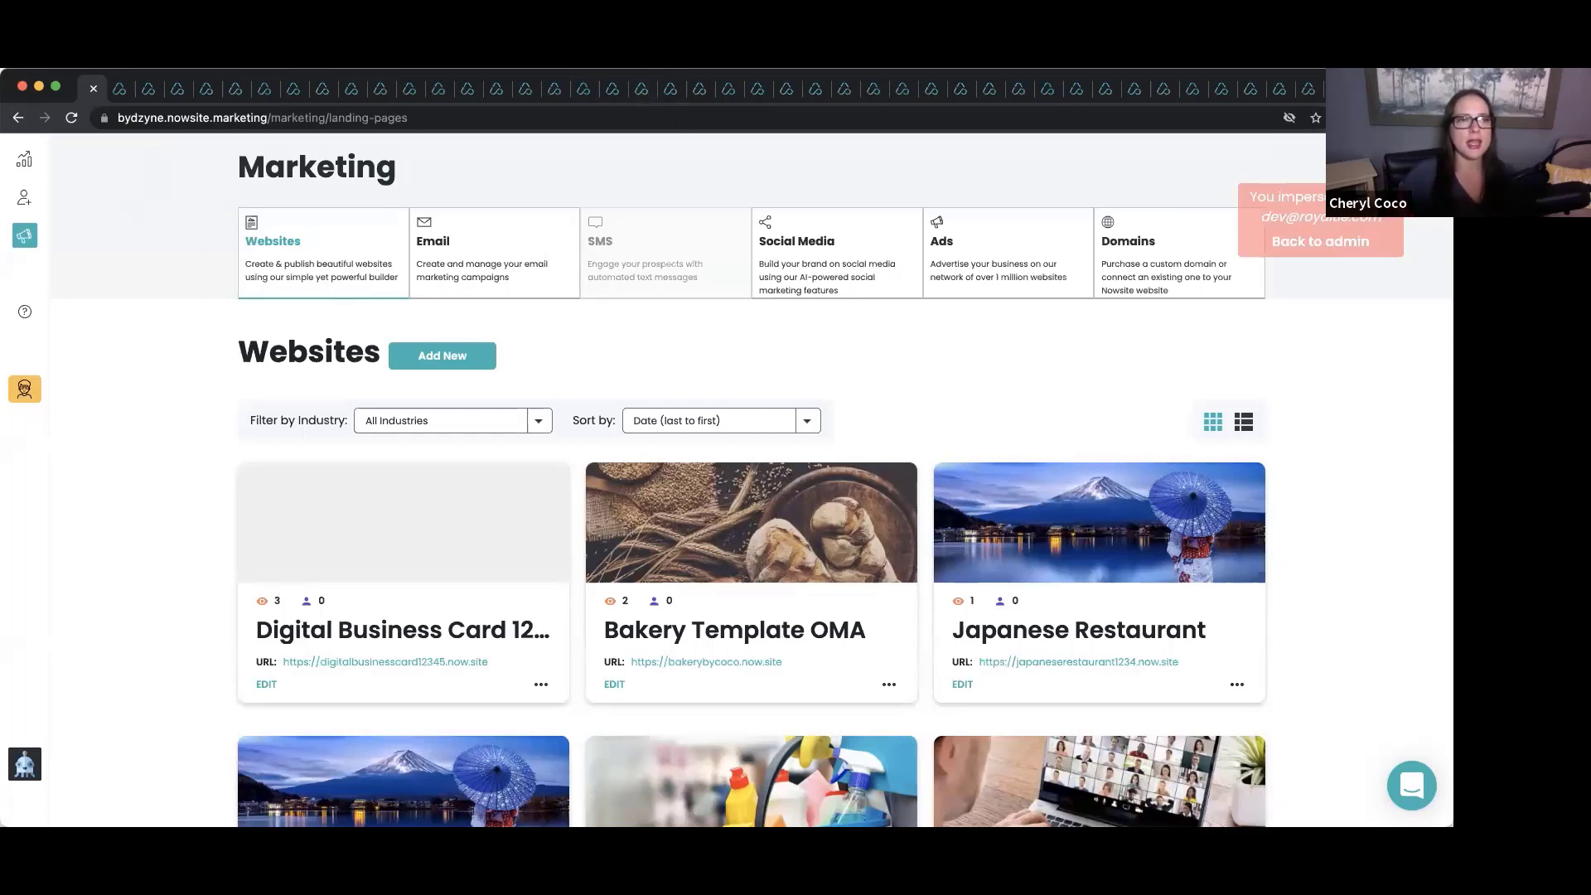
Open the Team Manager page listing the OMA Websites & Funnels team members.
left_click(24, 159)
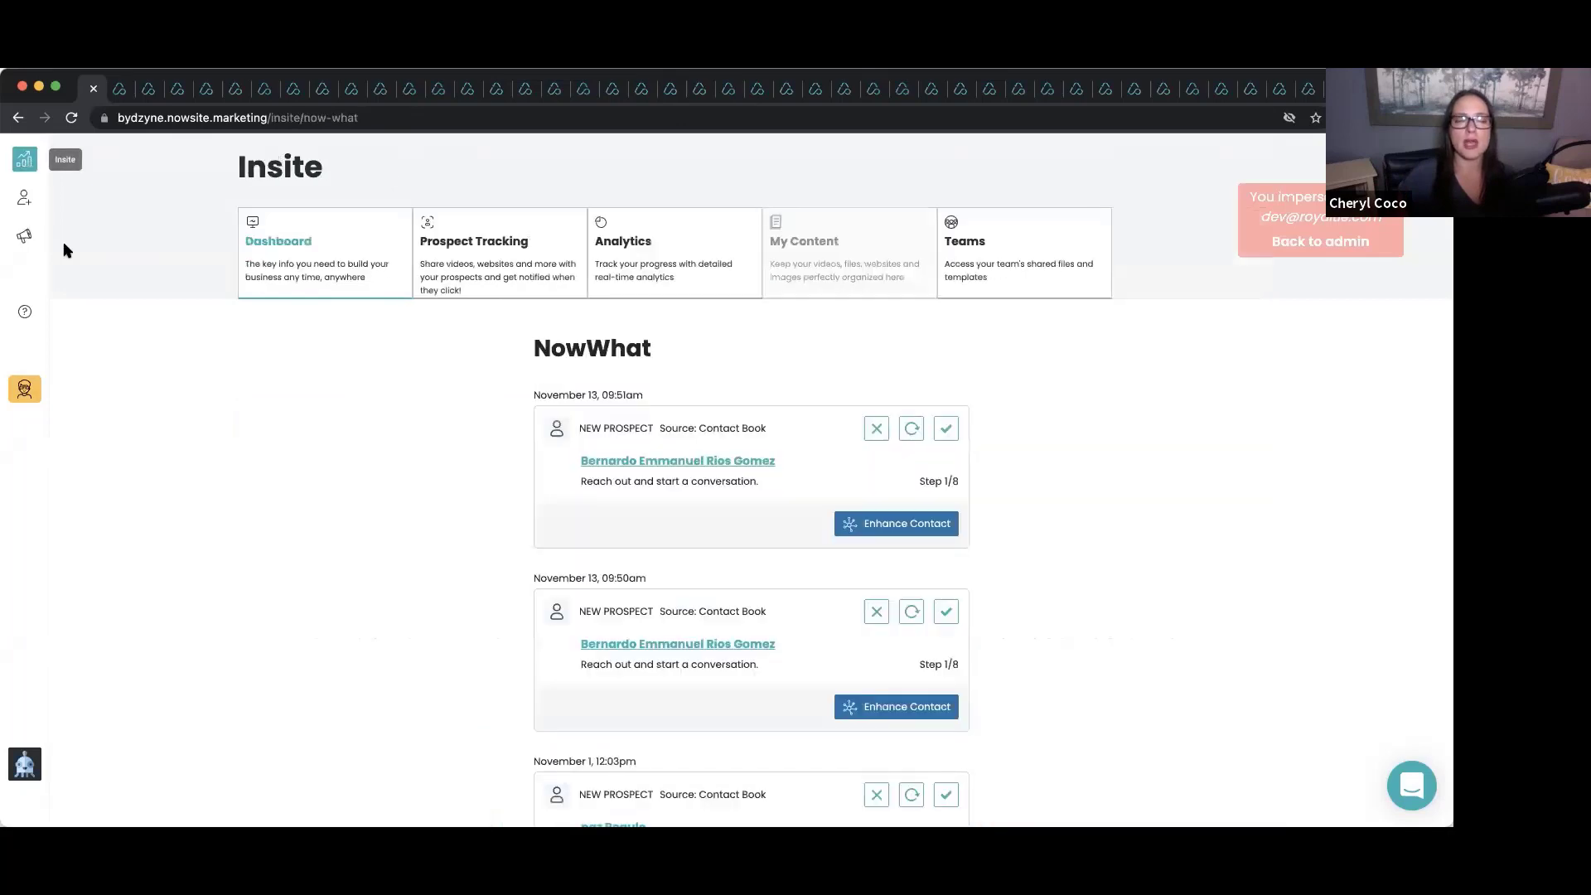
left_click(1020, 260)
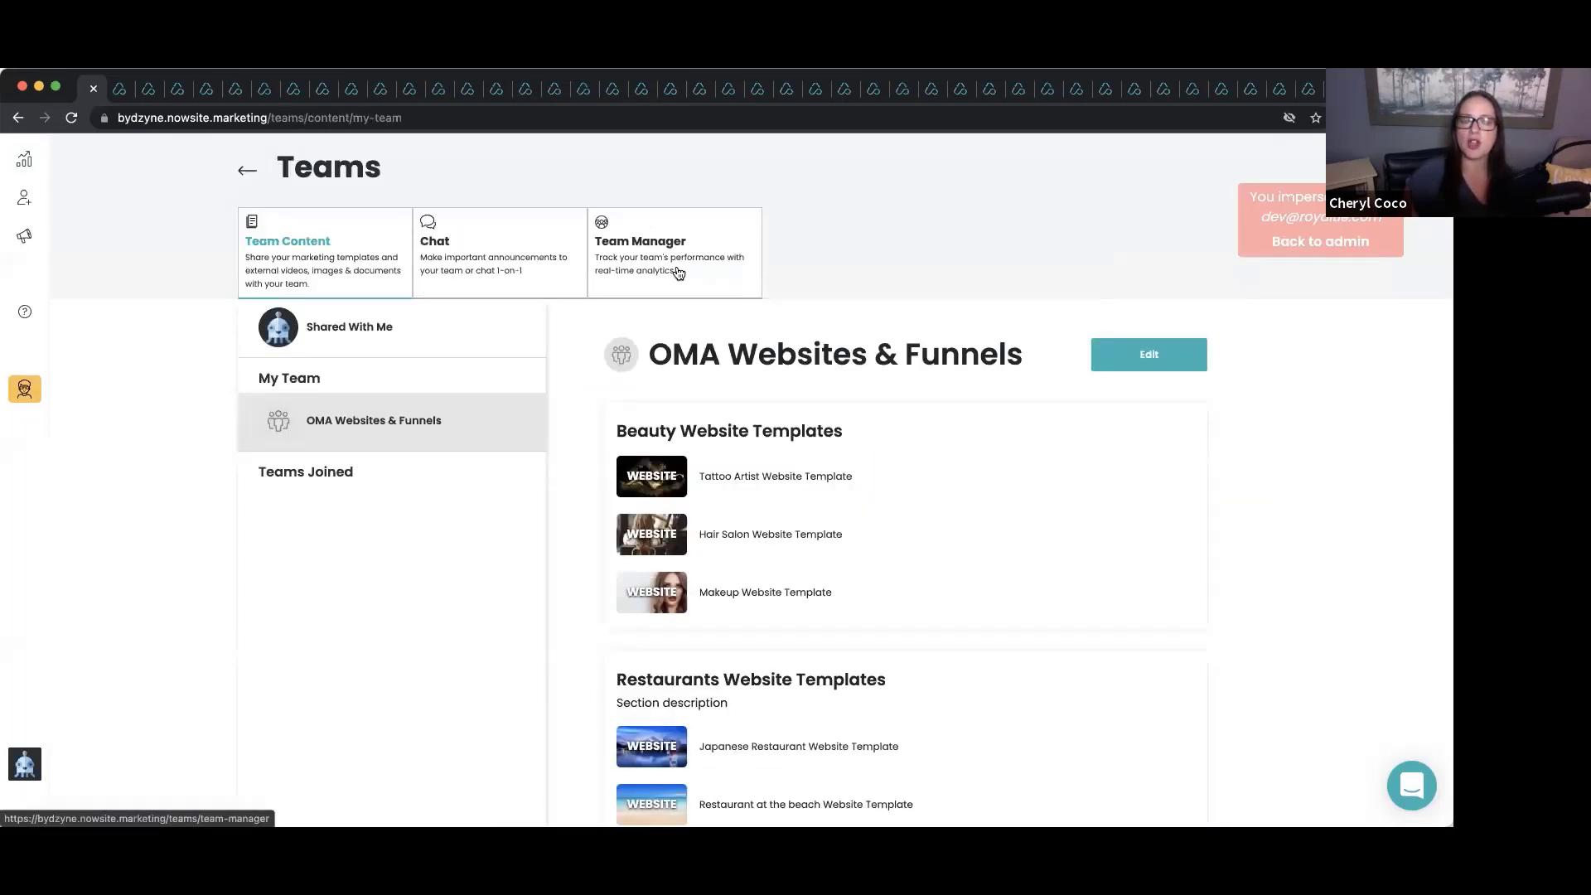
left_click(675, 272)
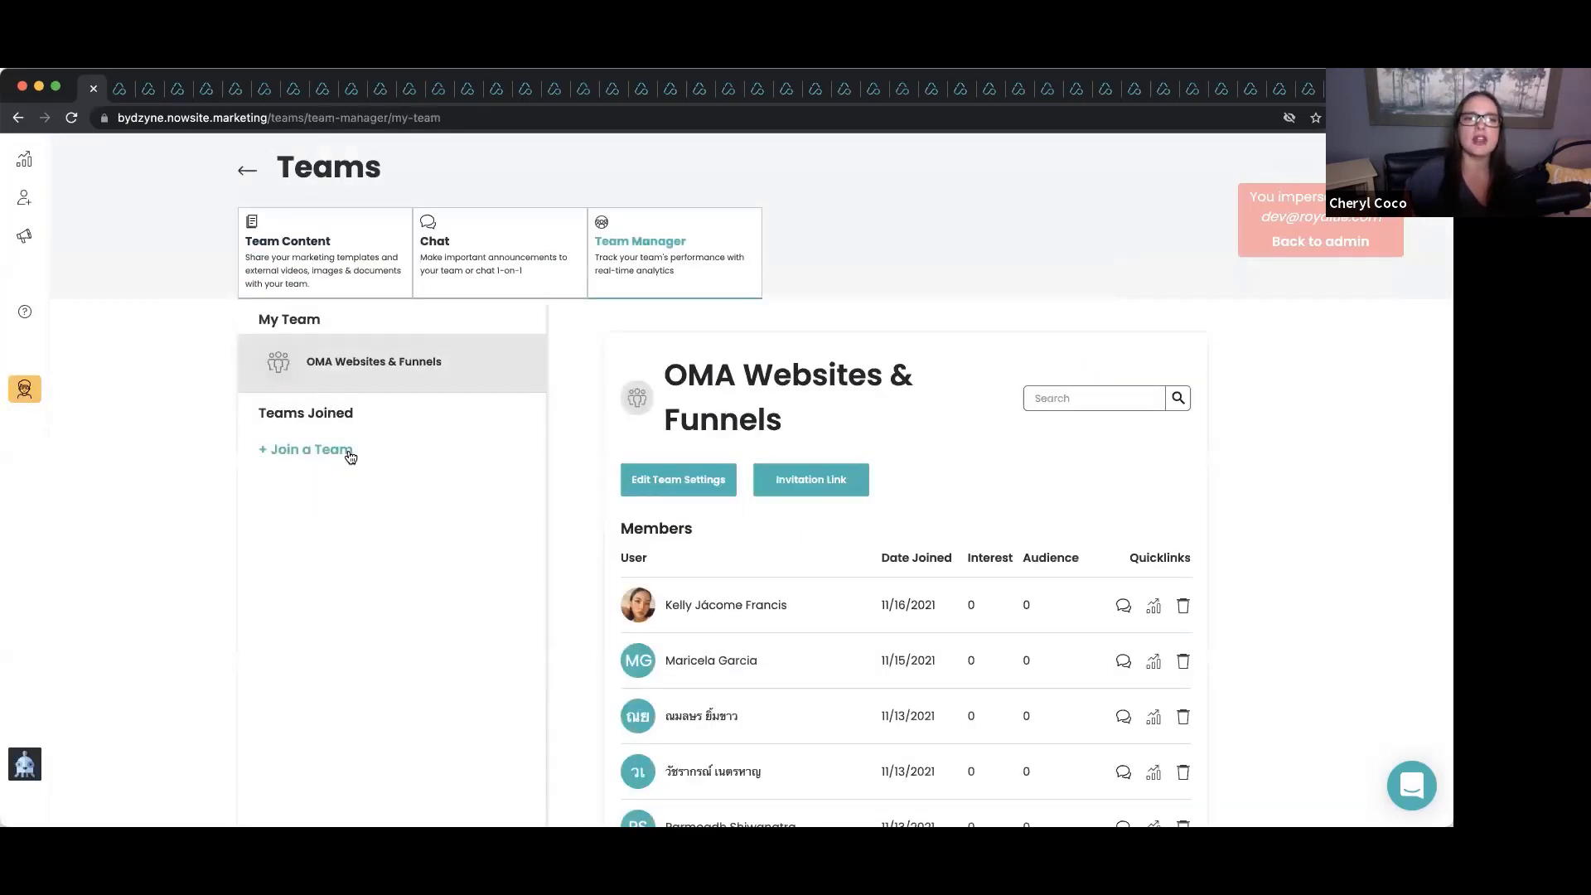
Search teams to join for 'oma we', see it is already joined, and close the search.
left_click(333, 462)
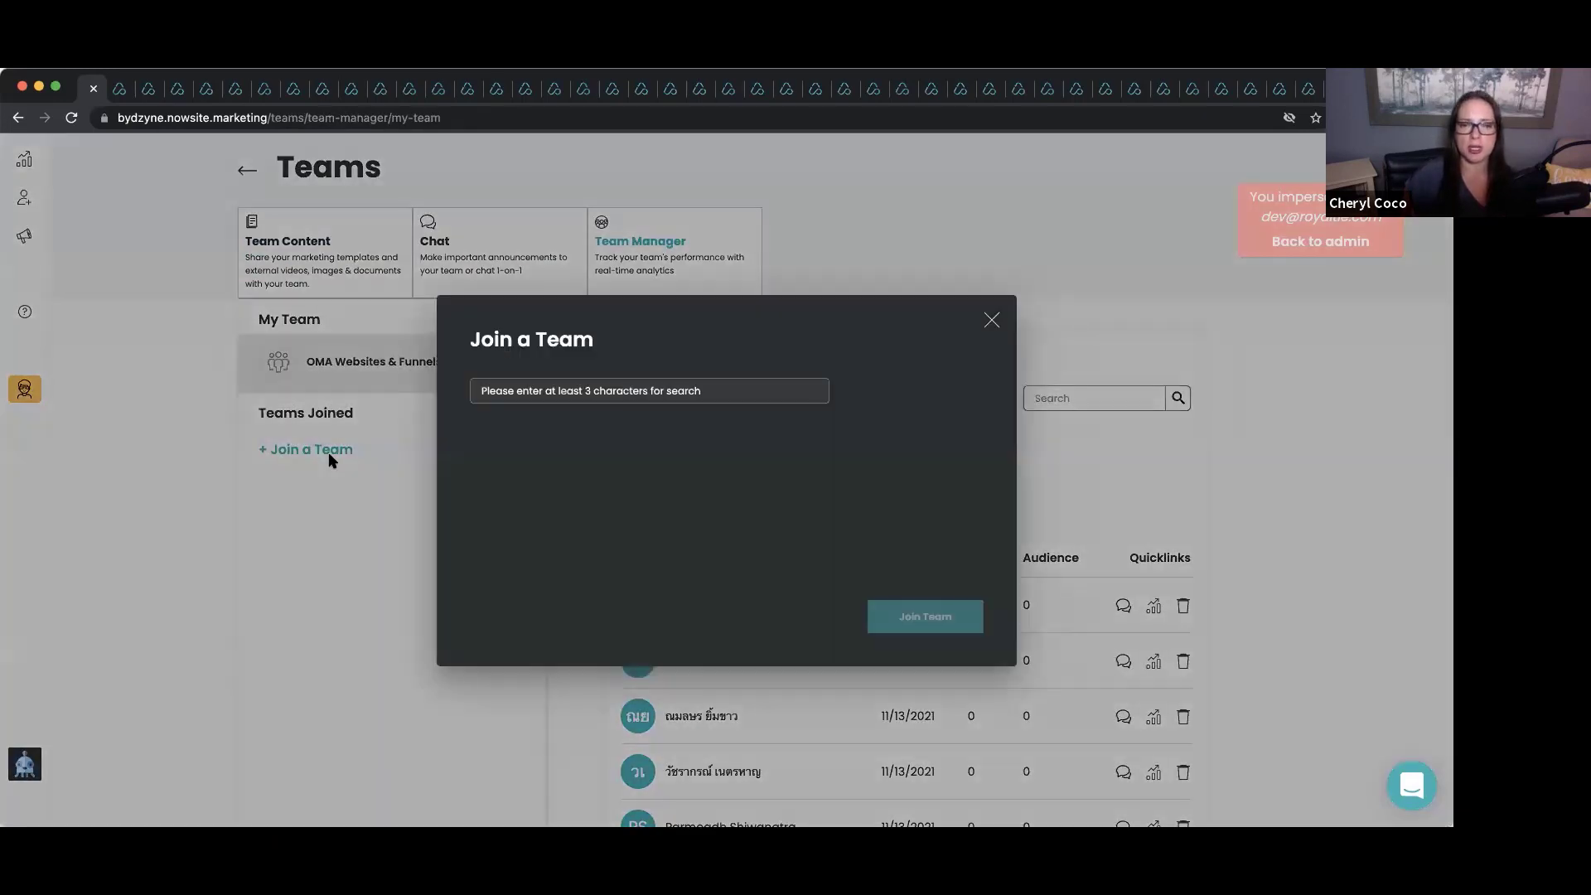
left_click(577, 400)
type("pm")
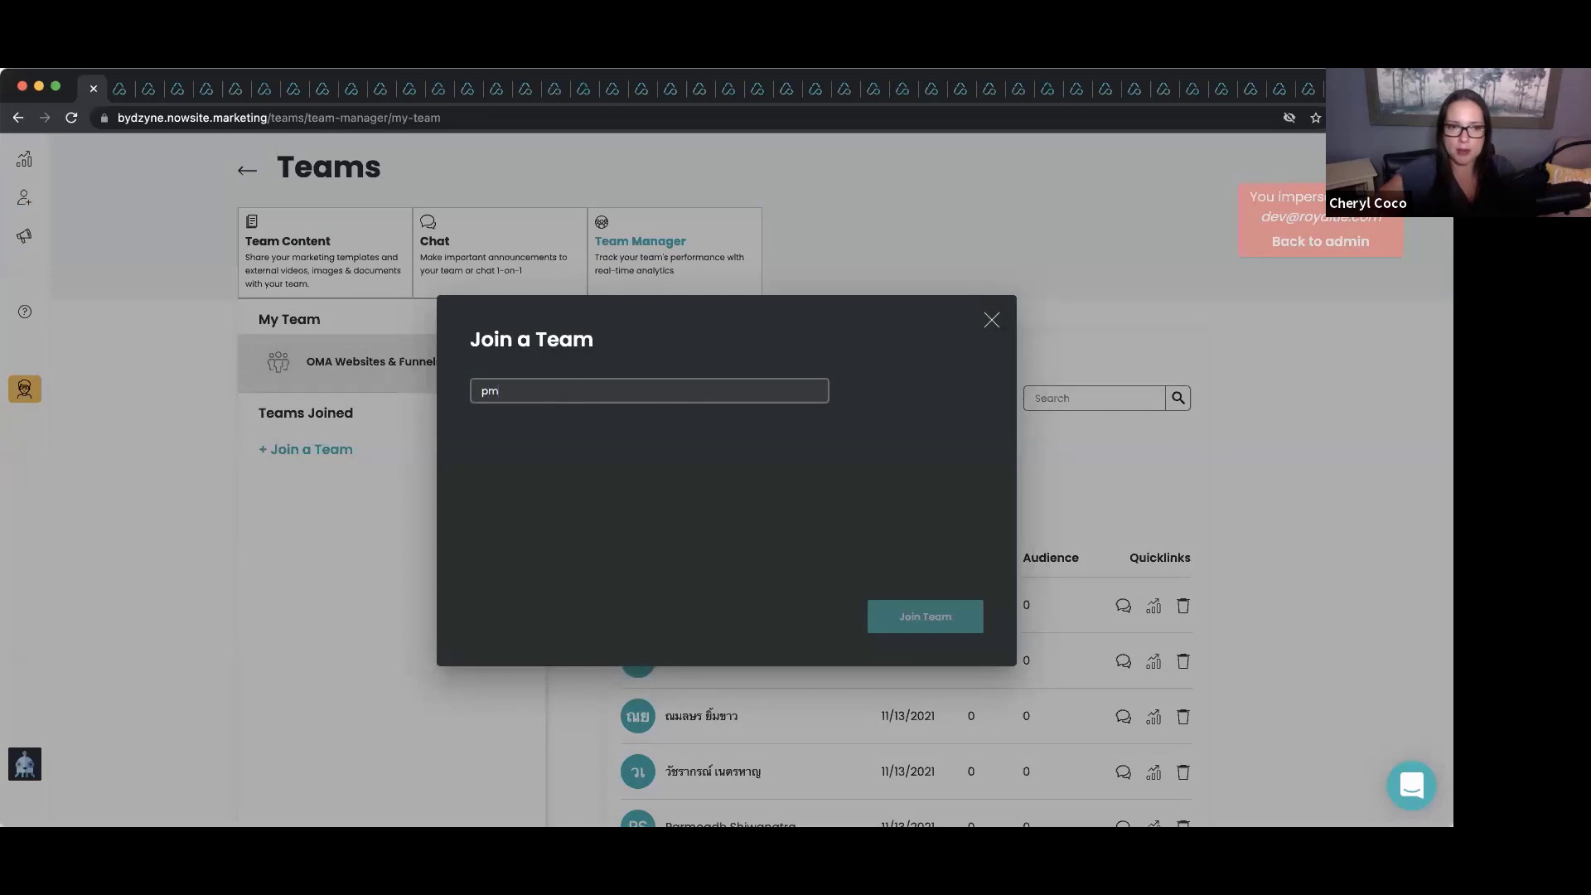
key("BackSpace")
key("BackSpace")
type("oma we")
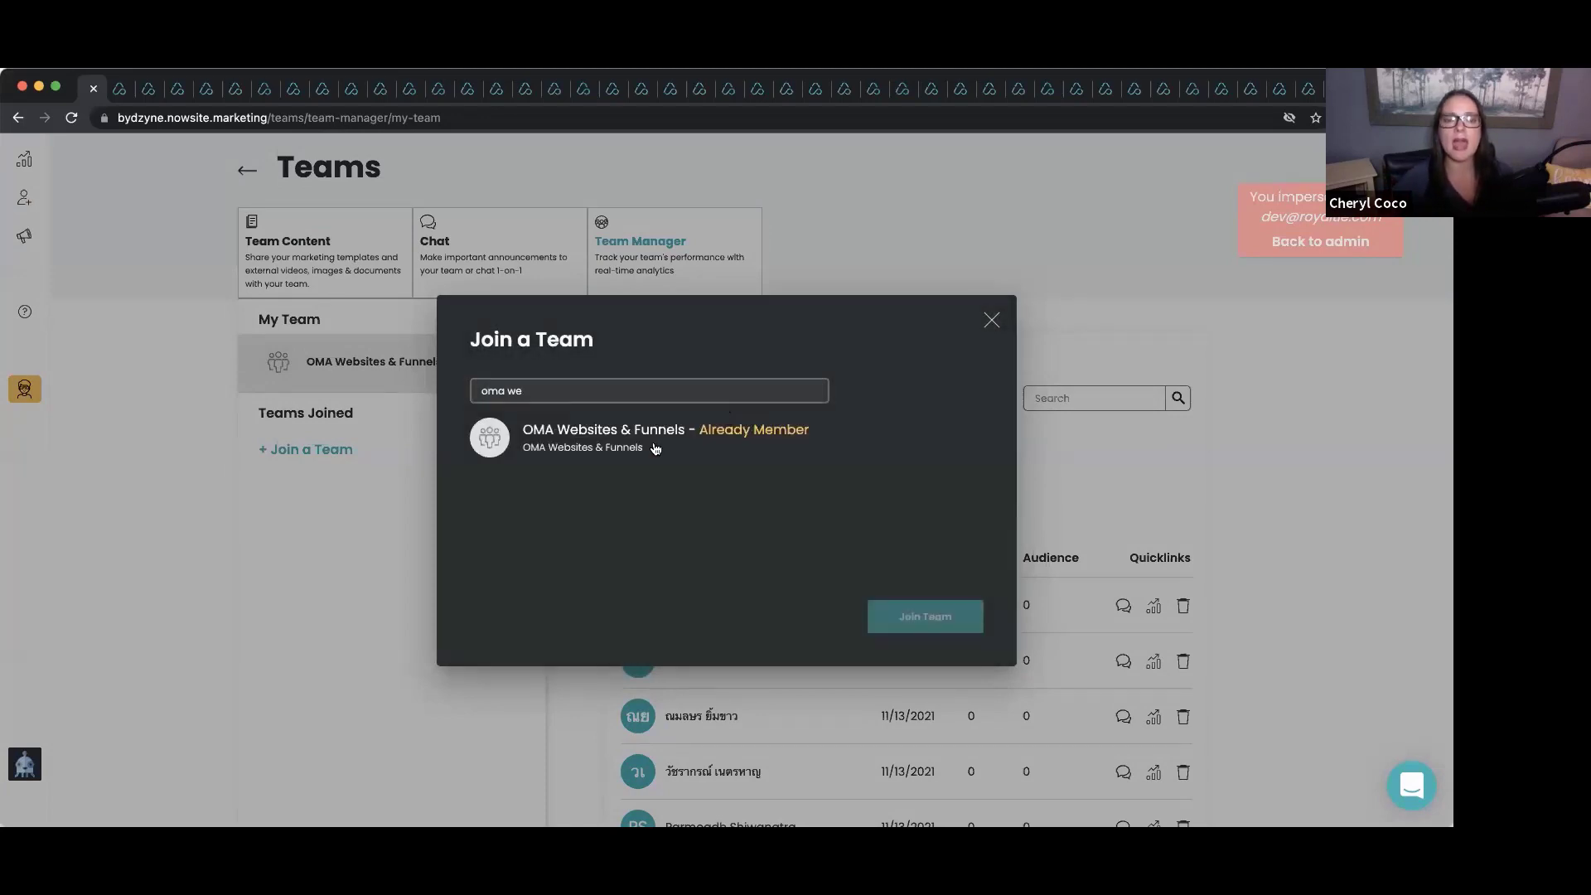
left_click(984, 322)
left_click(987, 322)
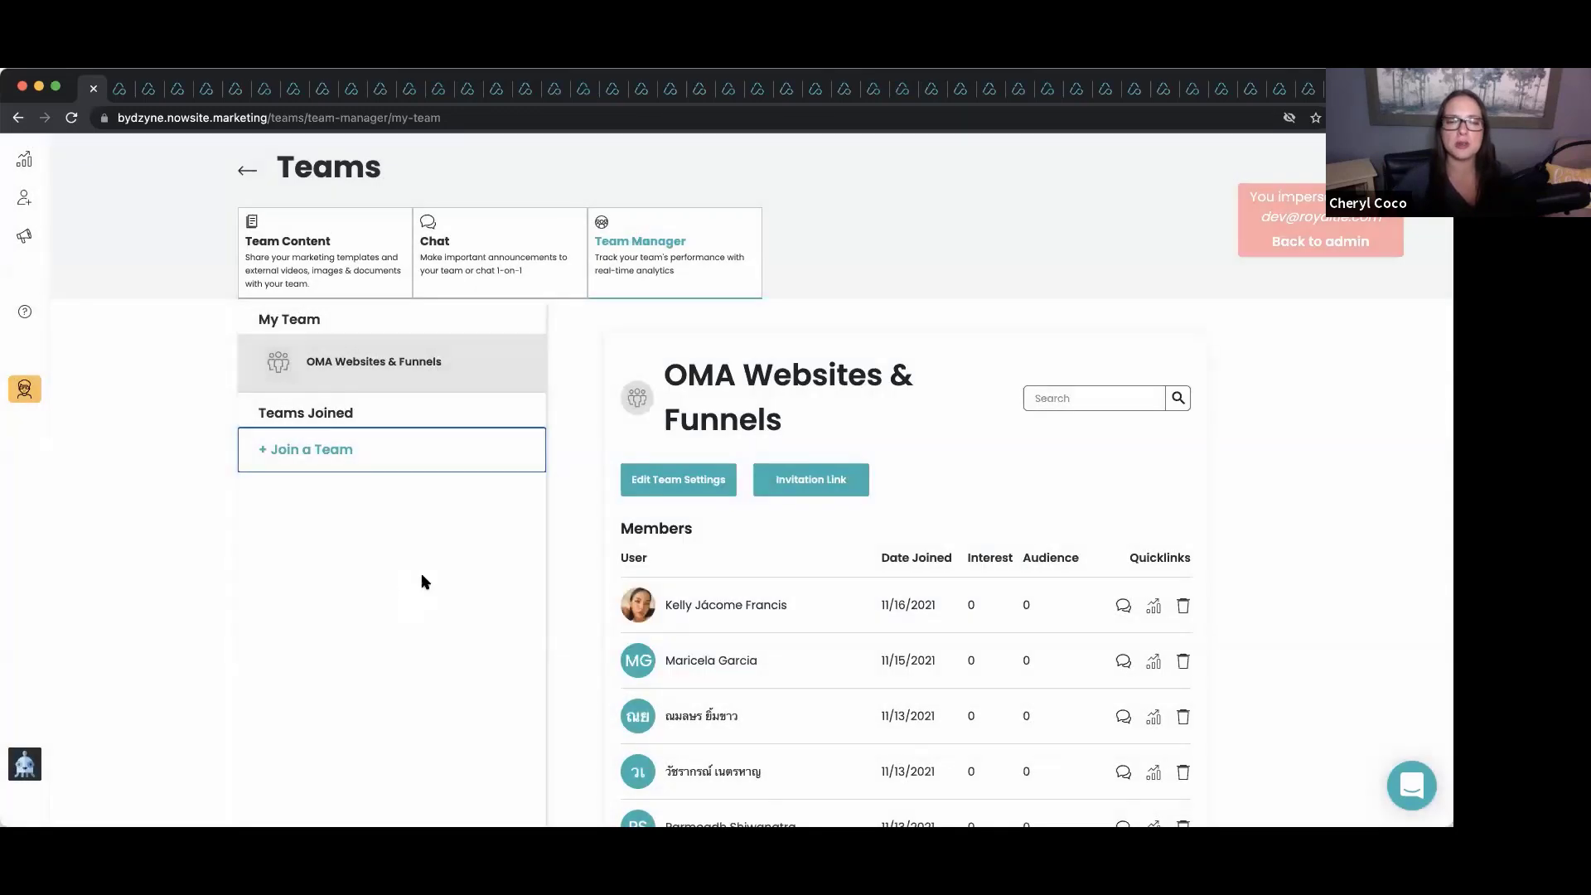
left_click(299, 242)
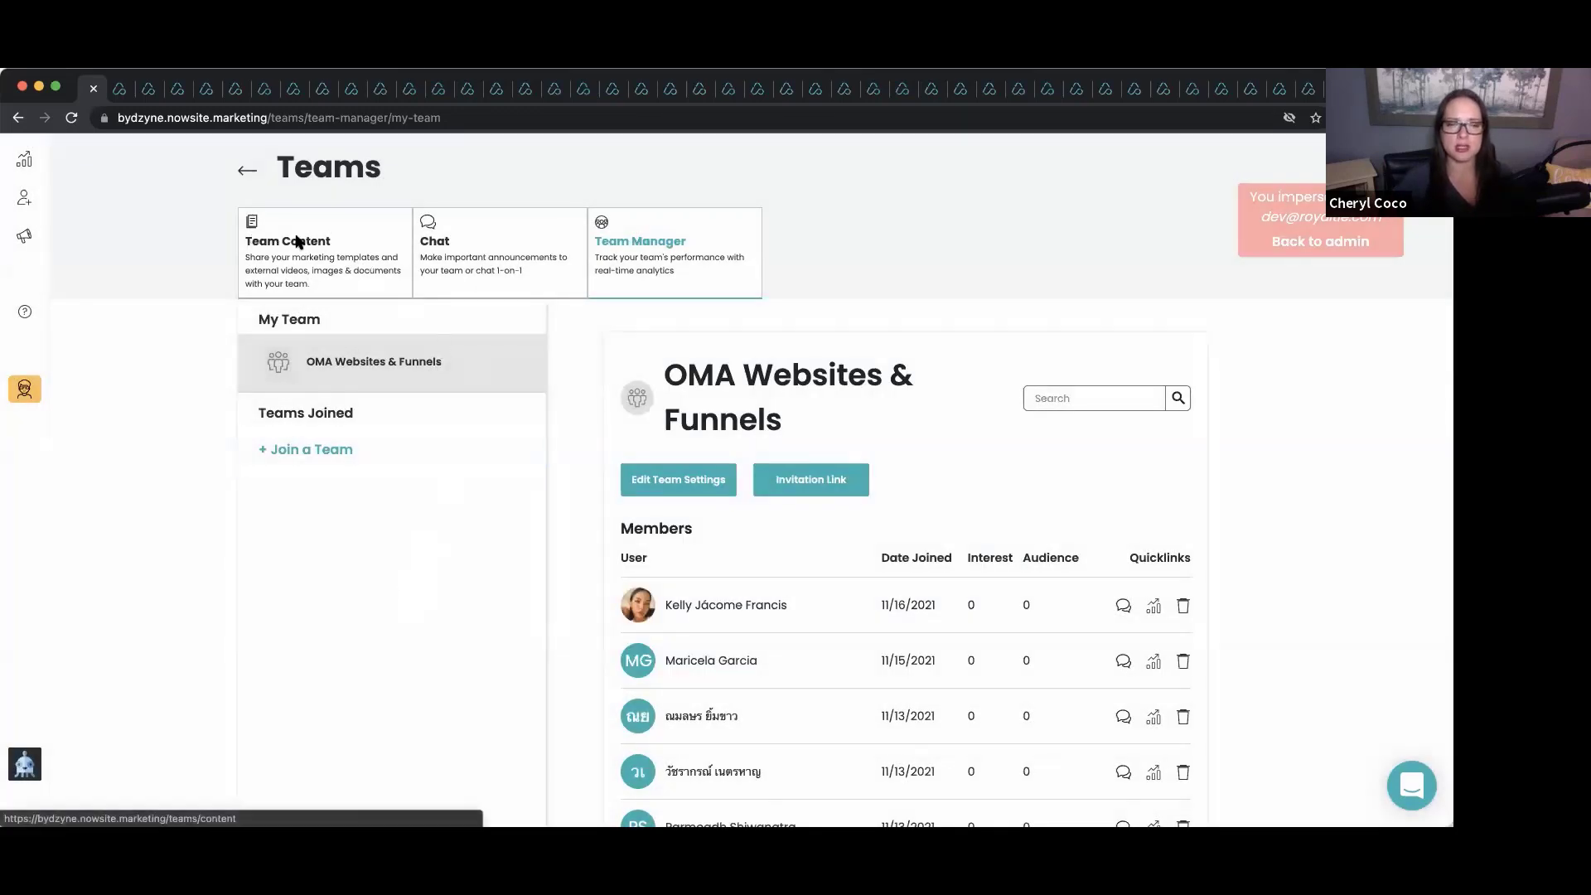
Browse the team's shared website and funnel templates in Team Content.
left_click(299, 241)
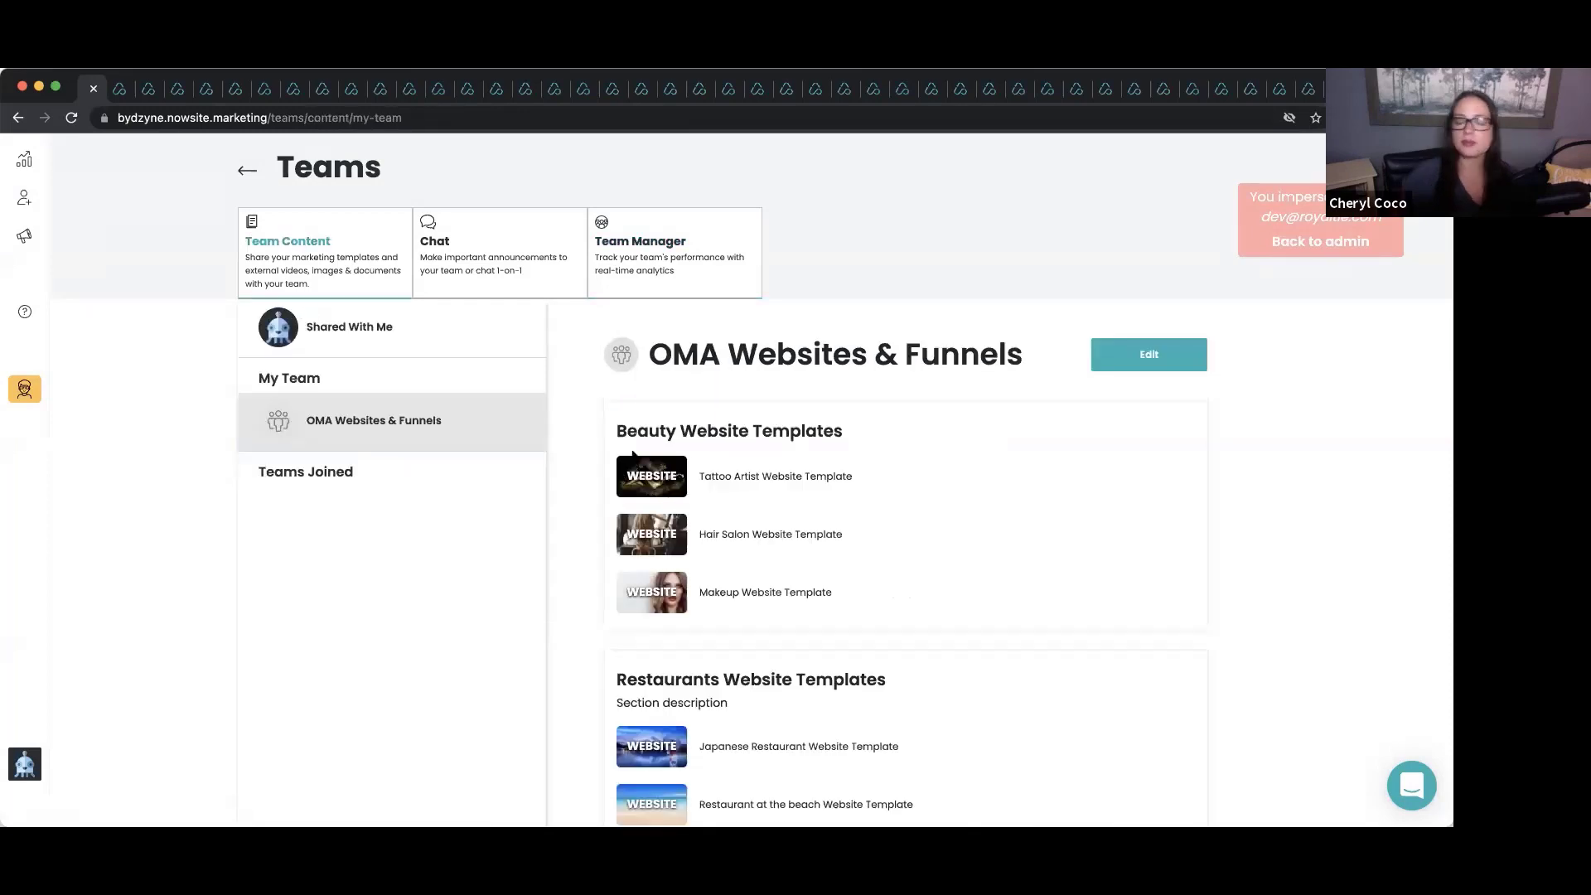
scroll(724, 509, "down", 3)
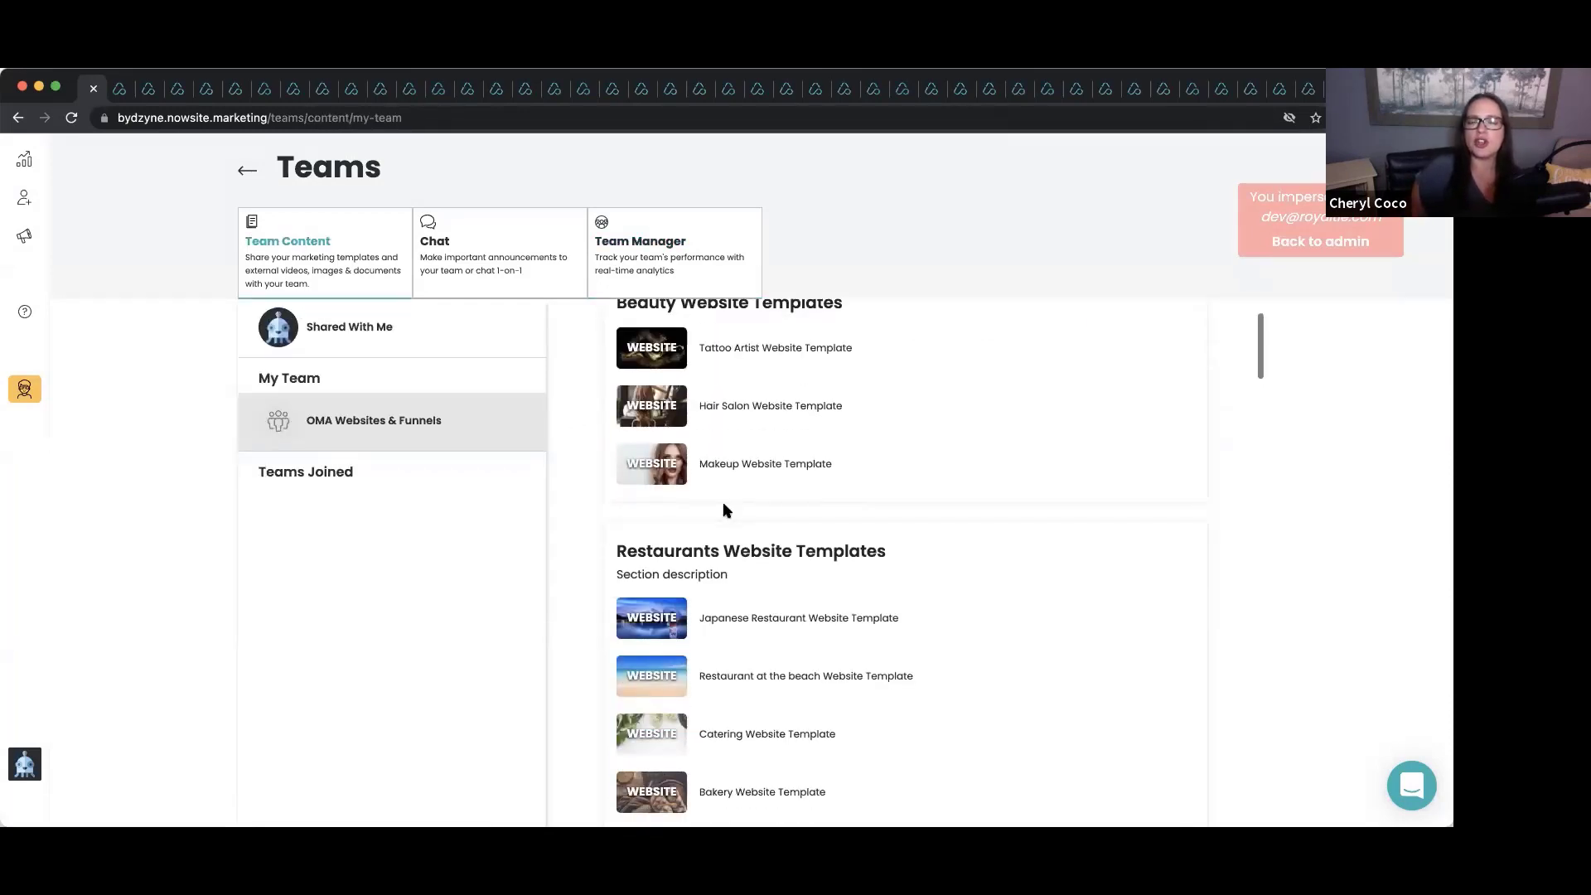
scroll(724, 509, "up", 1)
scroll(724, 504, "up", 1)
scroll(723, 504, "down", 1)
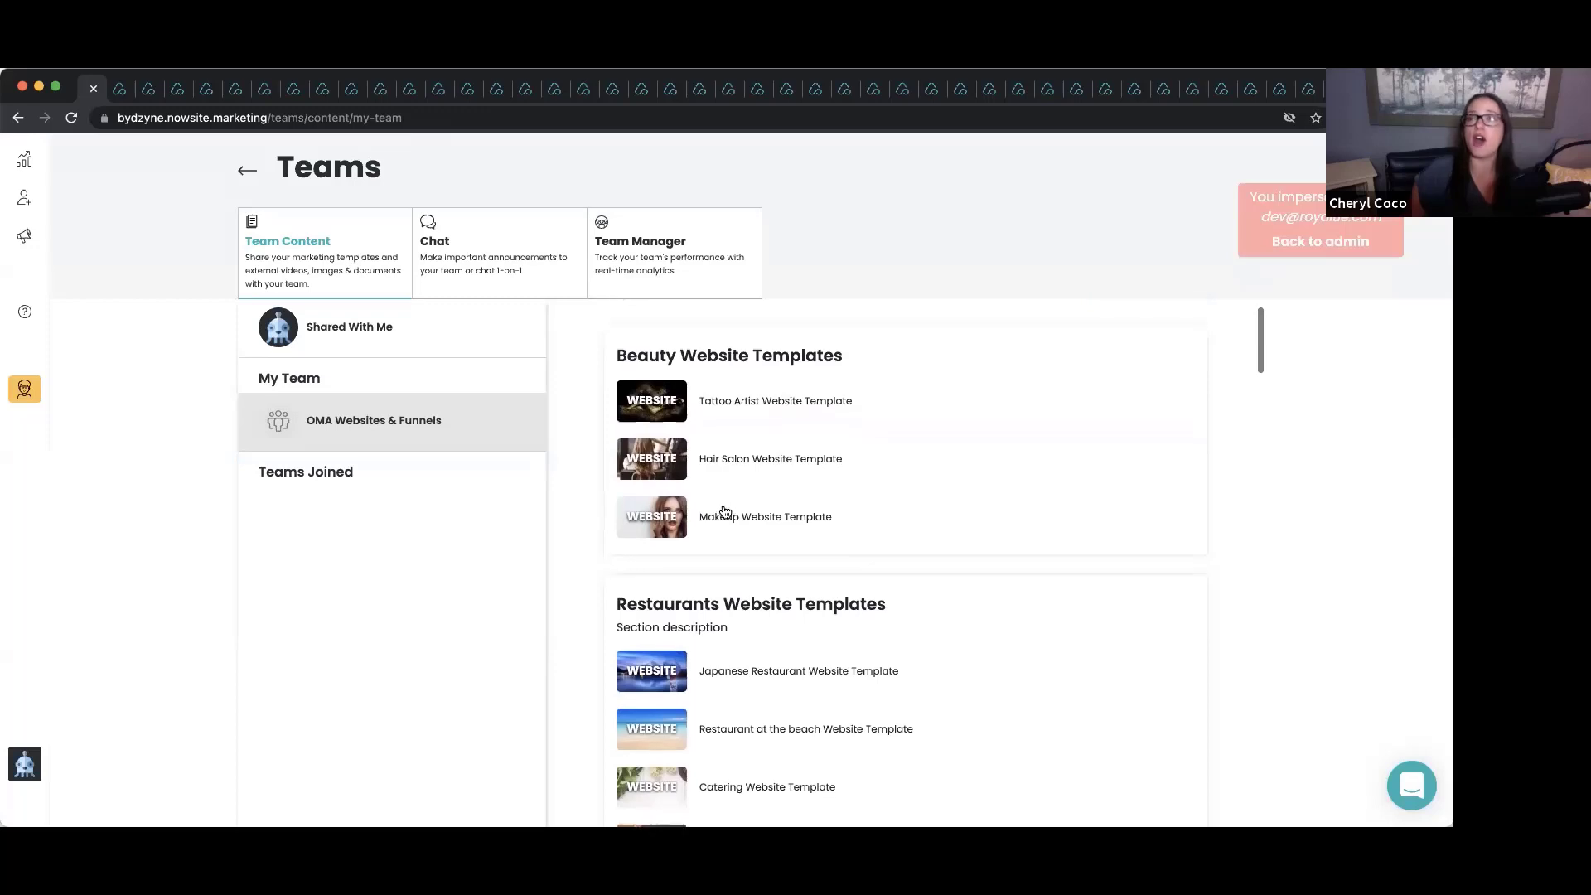
scroll(725, 511, "up", 1)
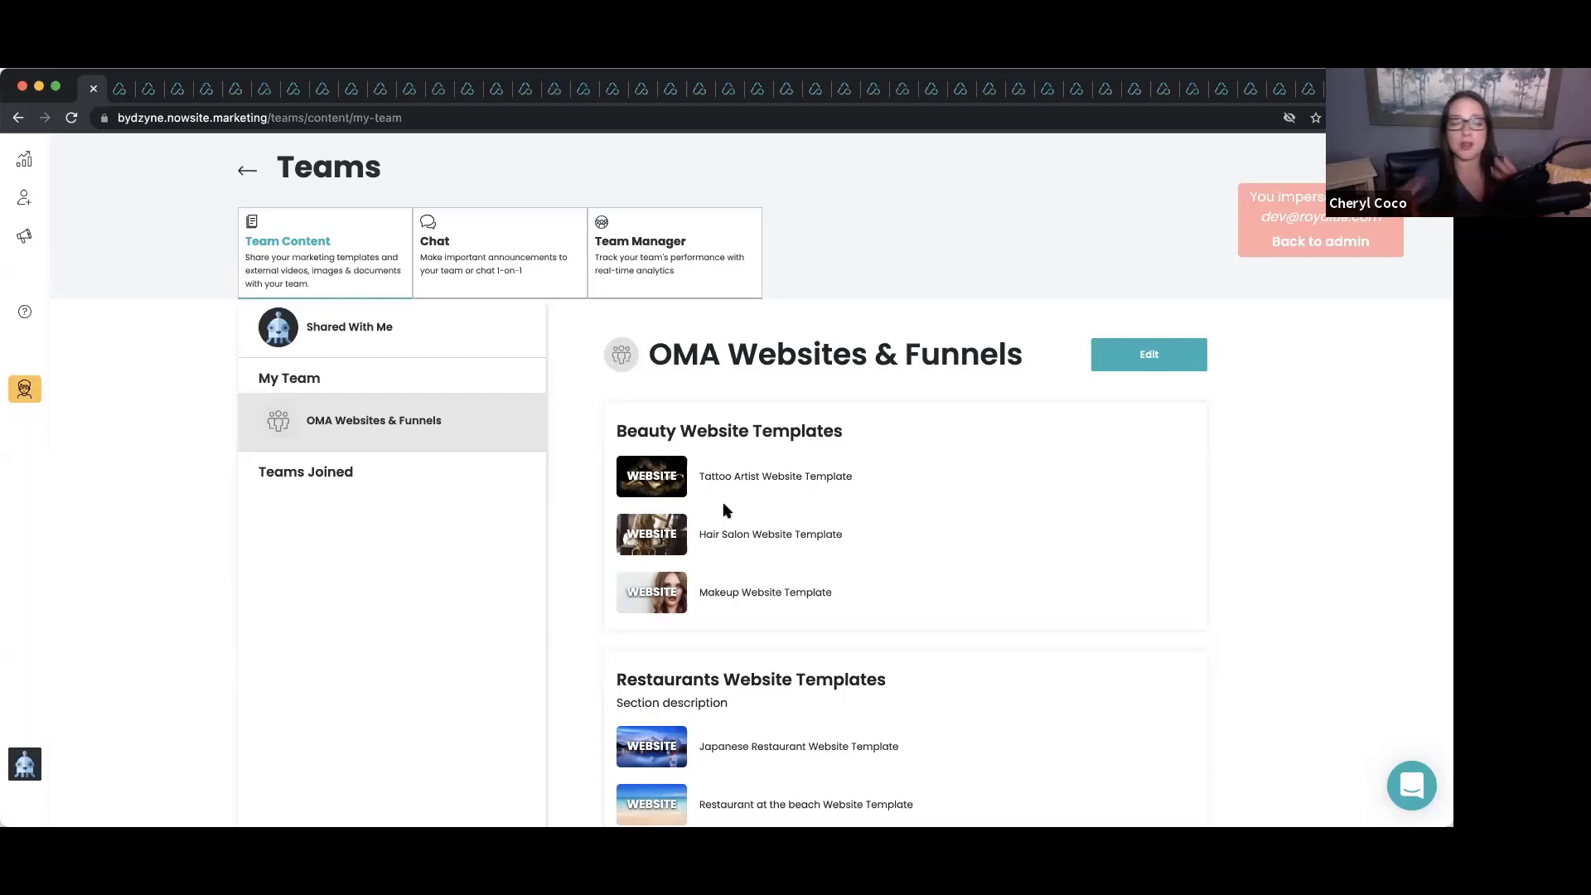
scroll(724, 508, "down", 2)
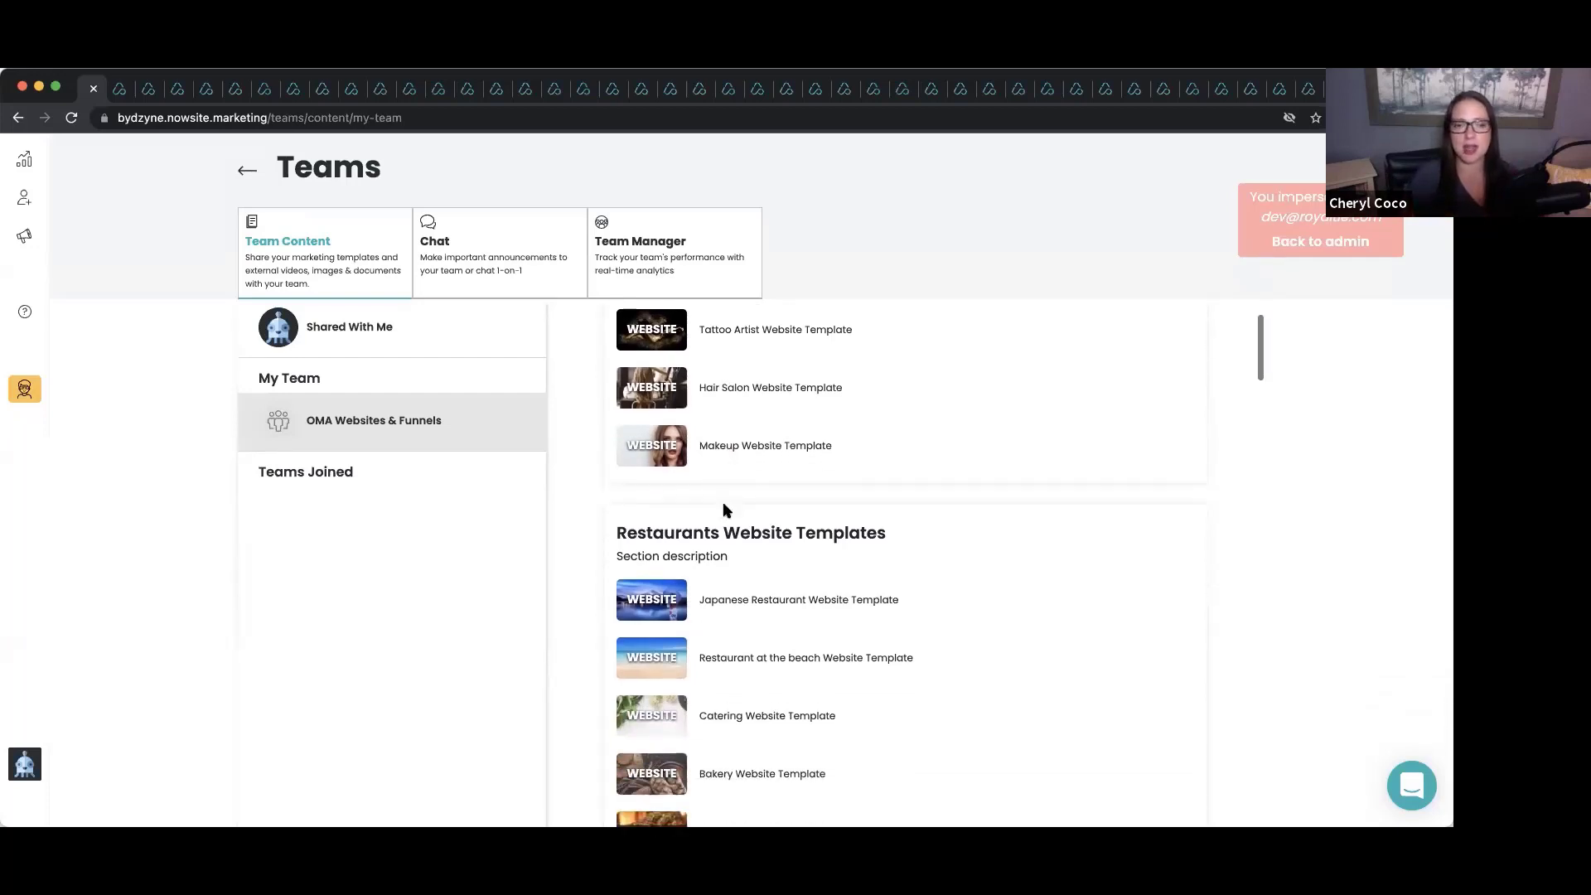
scroll(723, 510, "down", 12)
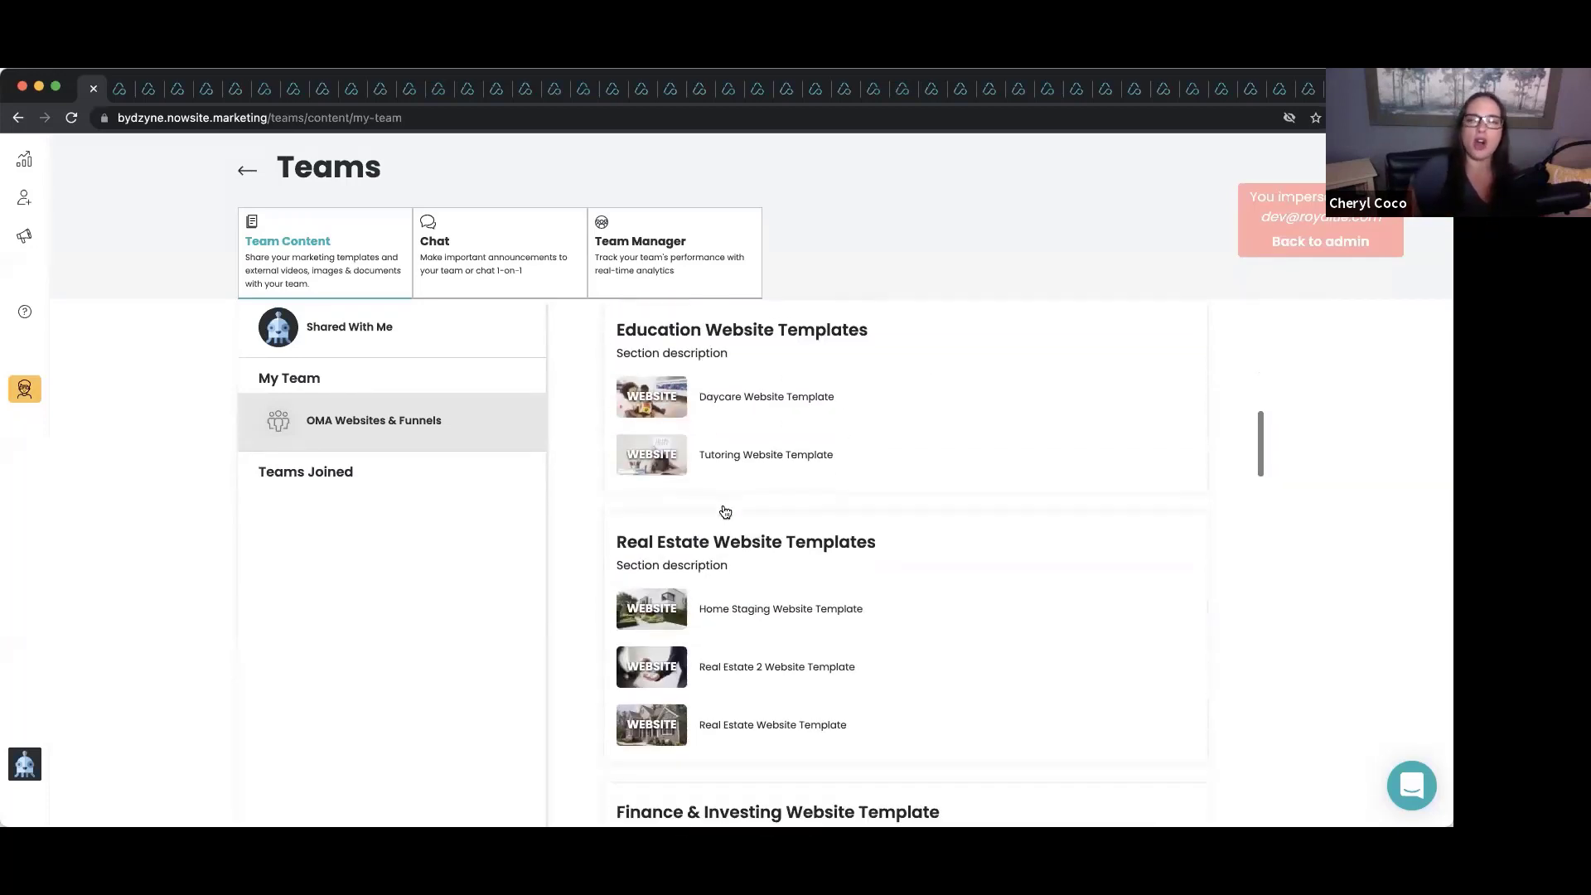
scroll(725, 512, "down", 15)
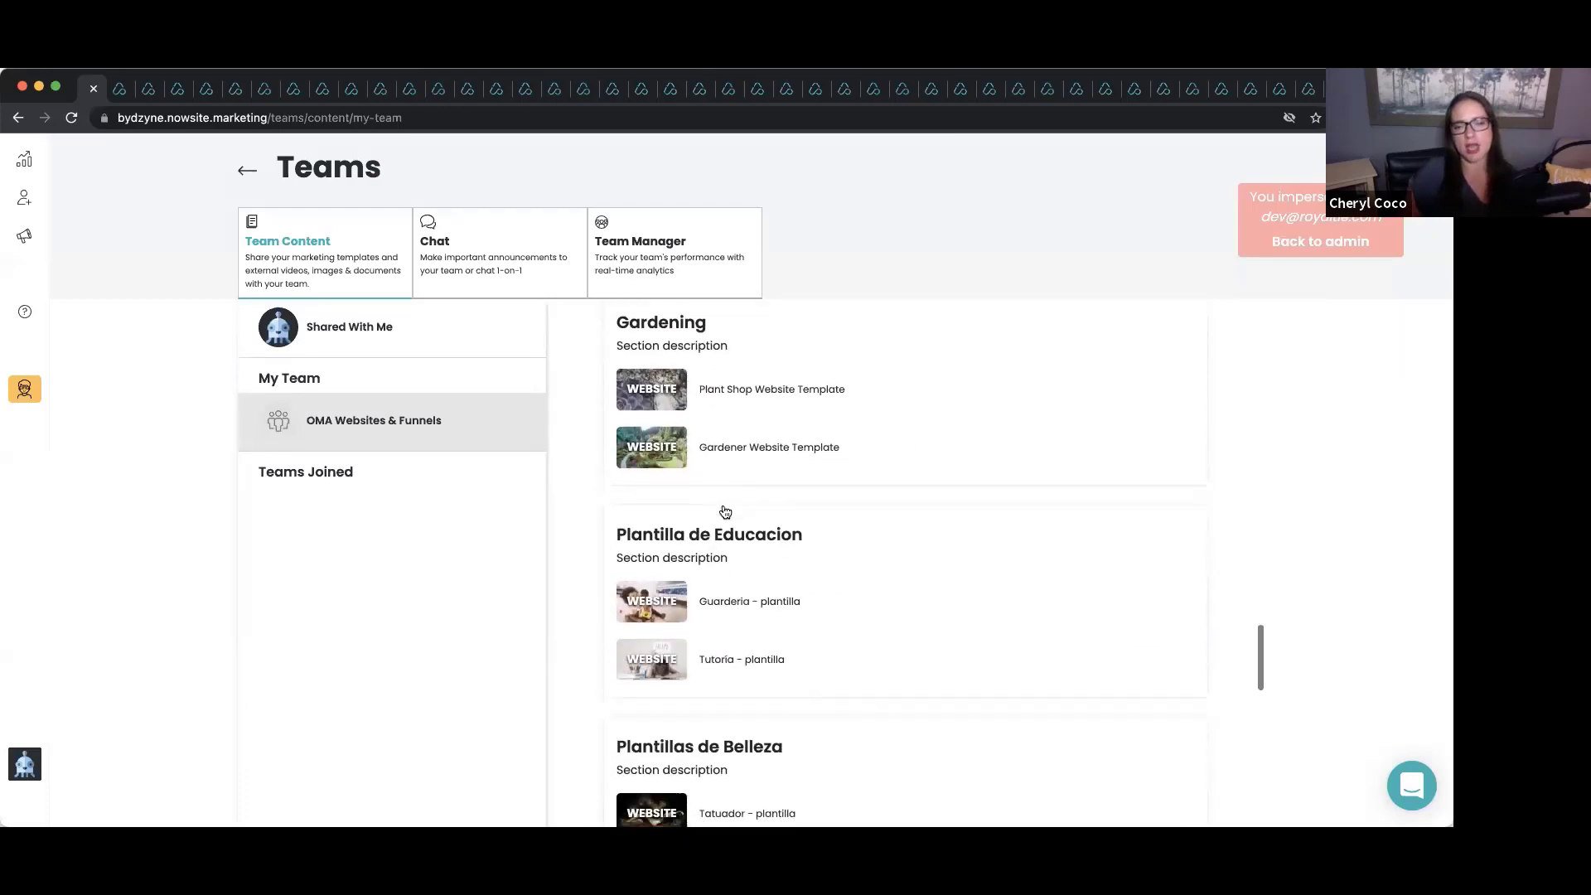
scroll(725, 512, "down", 15)
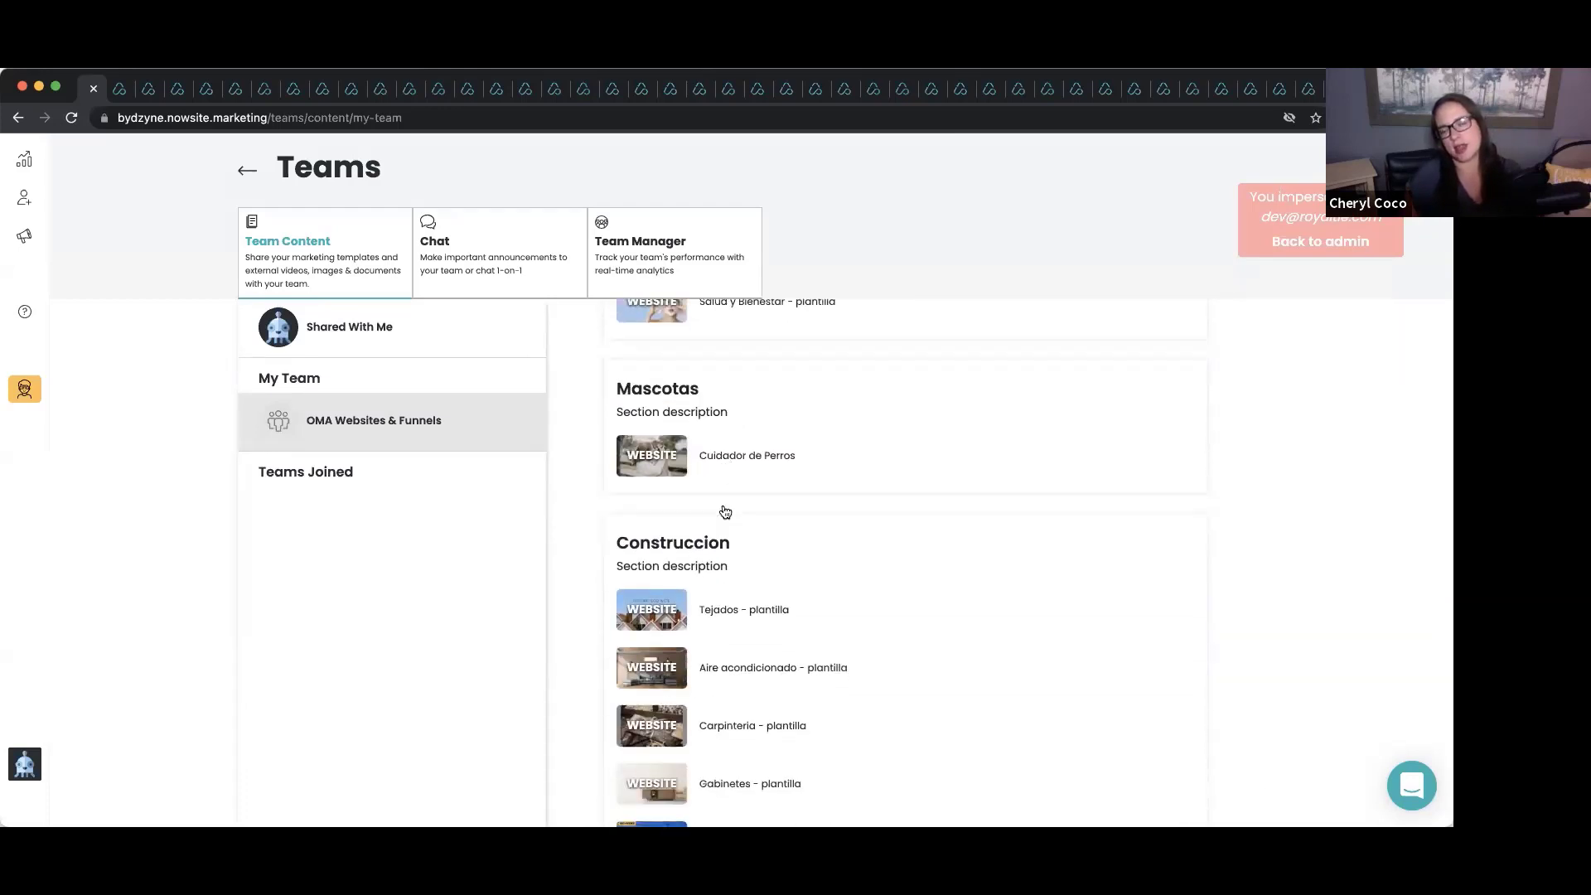
scroll(725, 512, "down", 6)
scroll(725, 511, "up", 15)
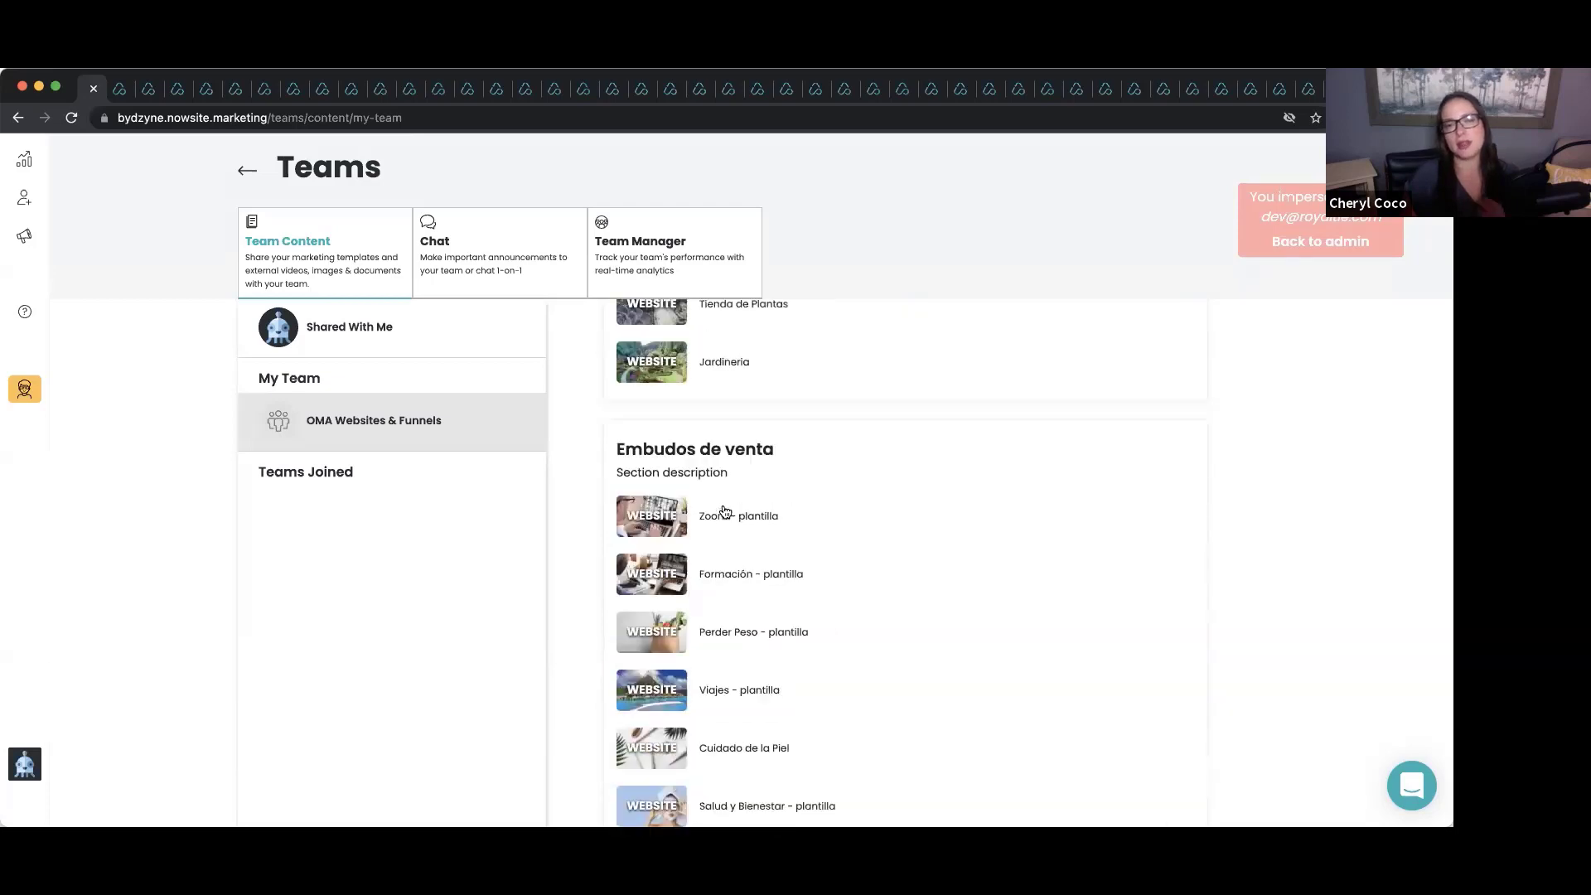
scroll(725, 512, "up", 3)
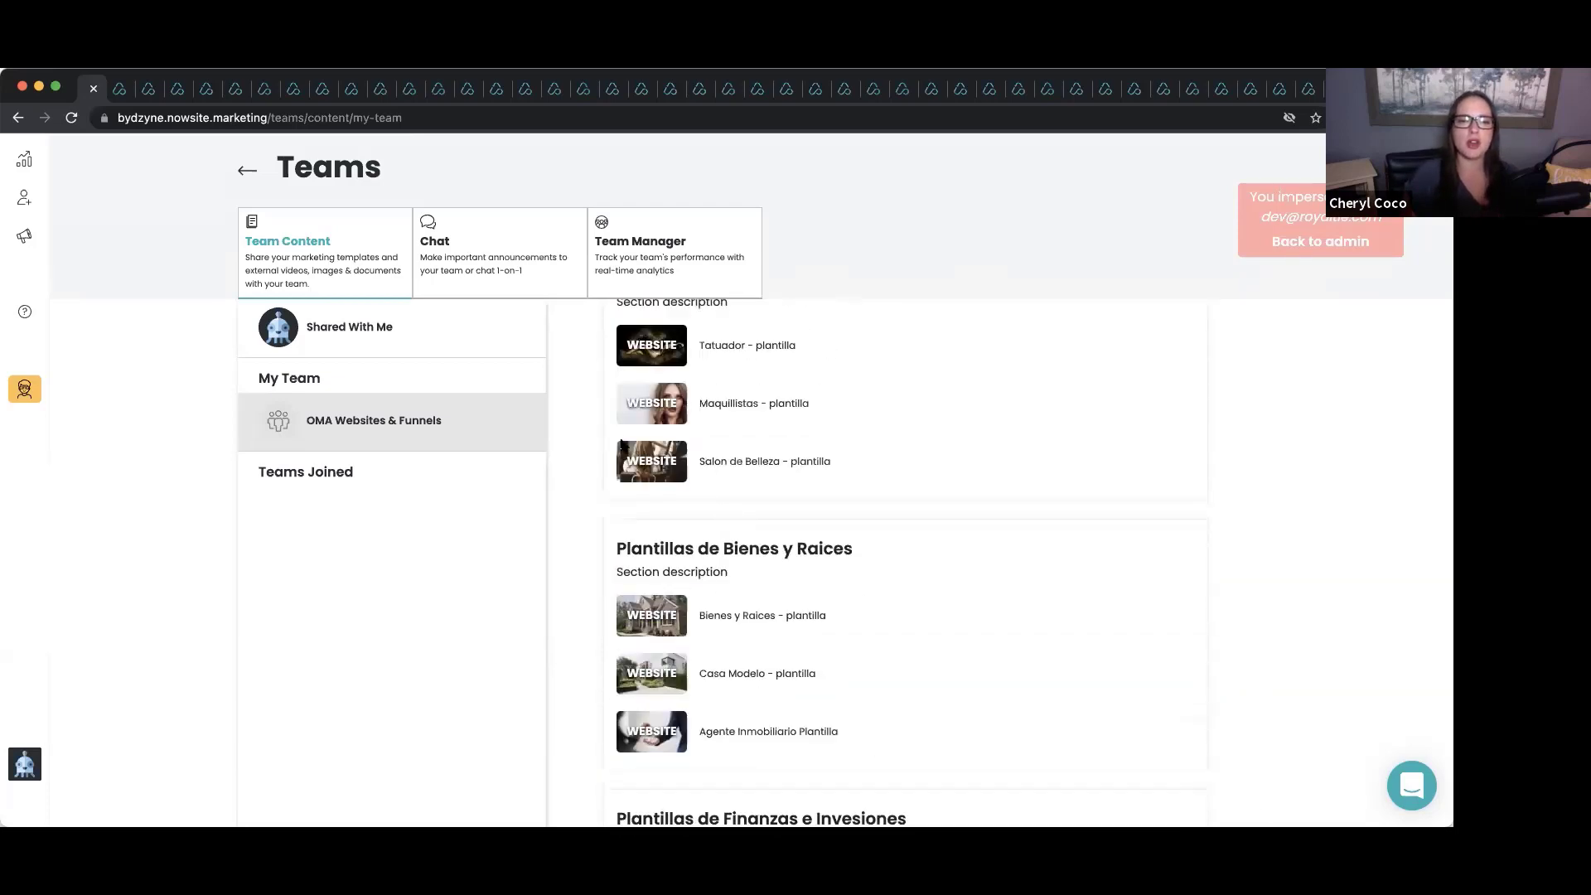
View the details of the Salon de Belleza - plantilla template, then close them.
left_click(652, 461)
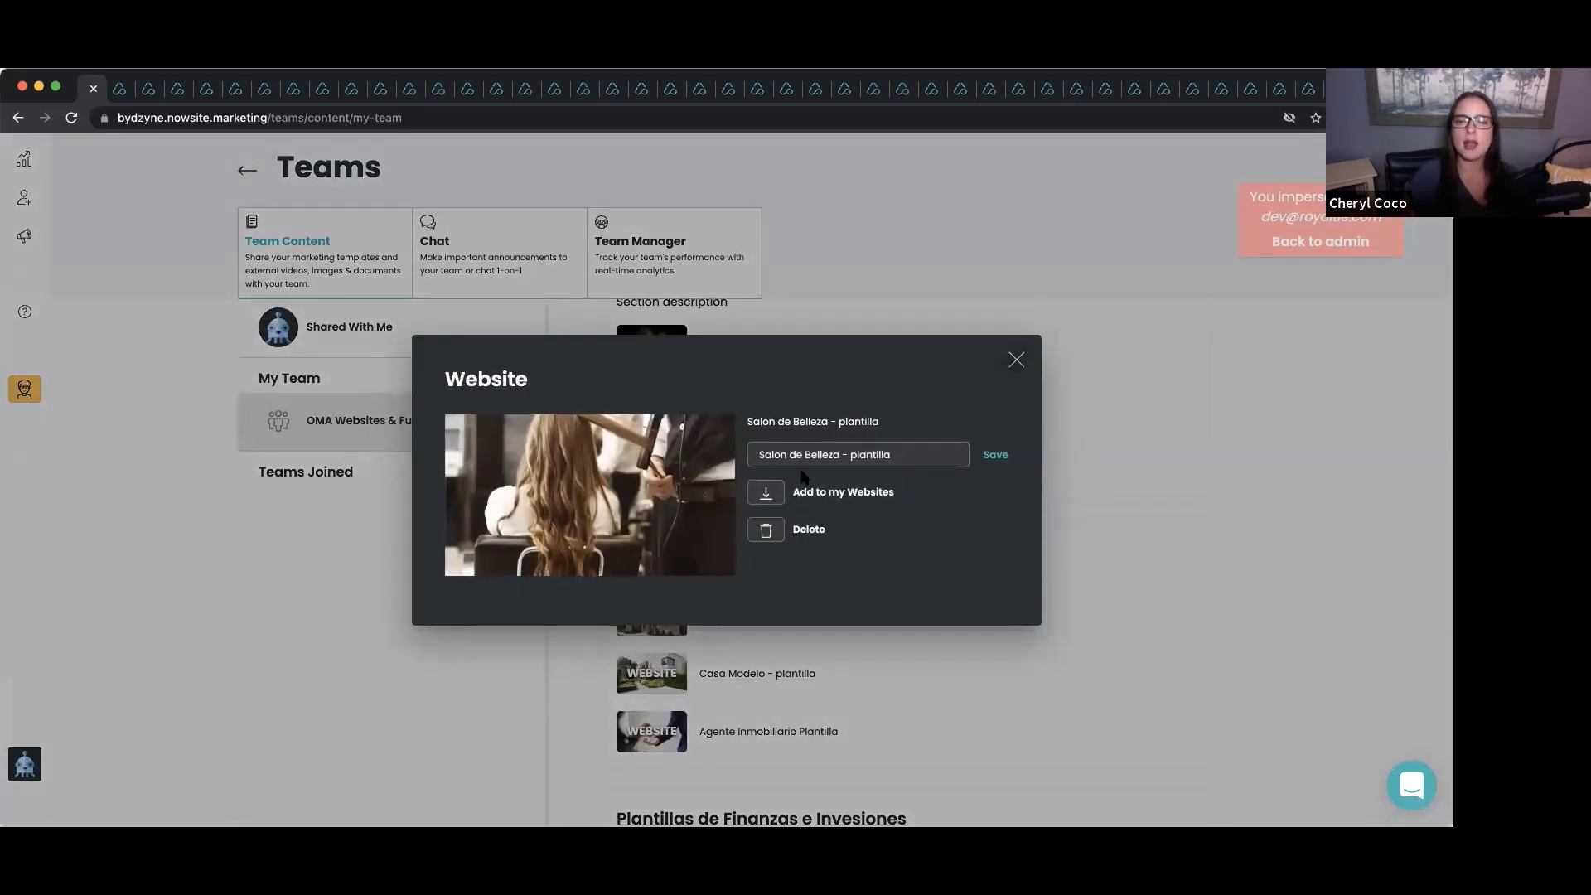
left_click(1016, 361)
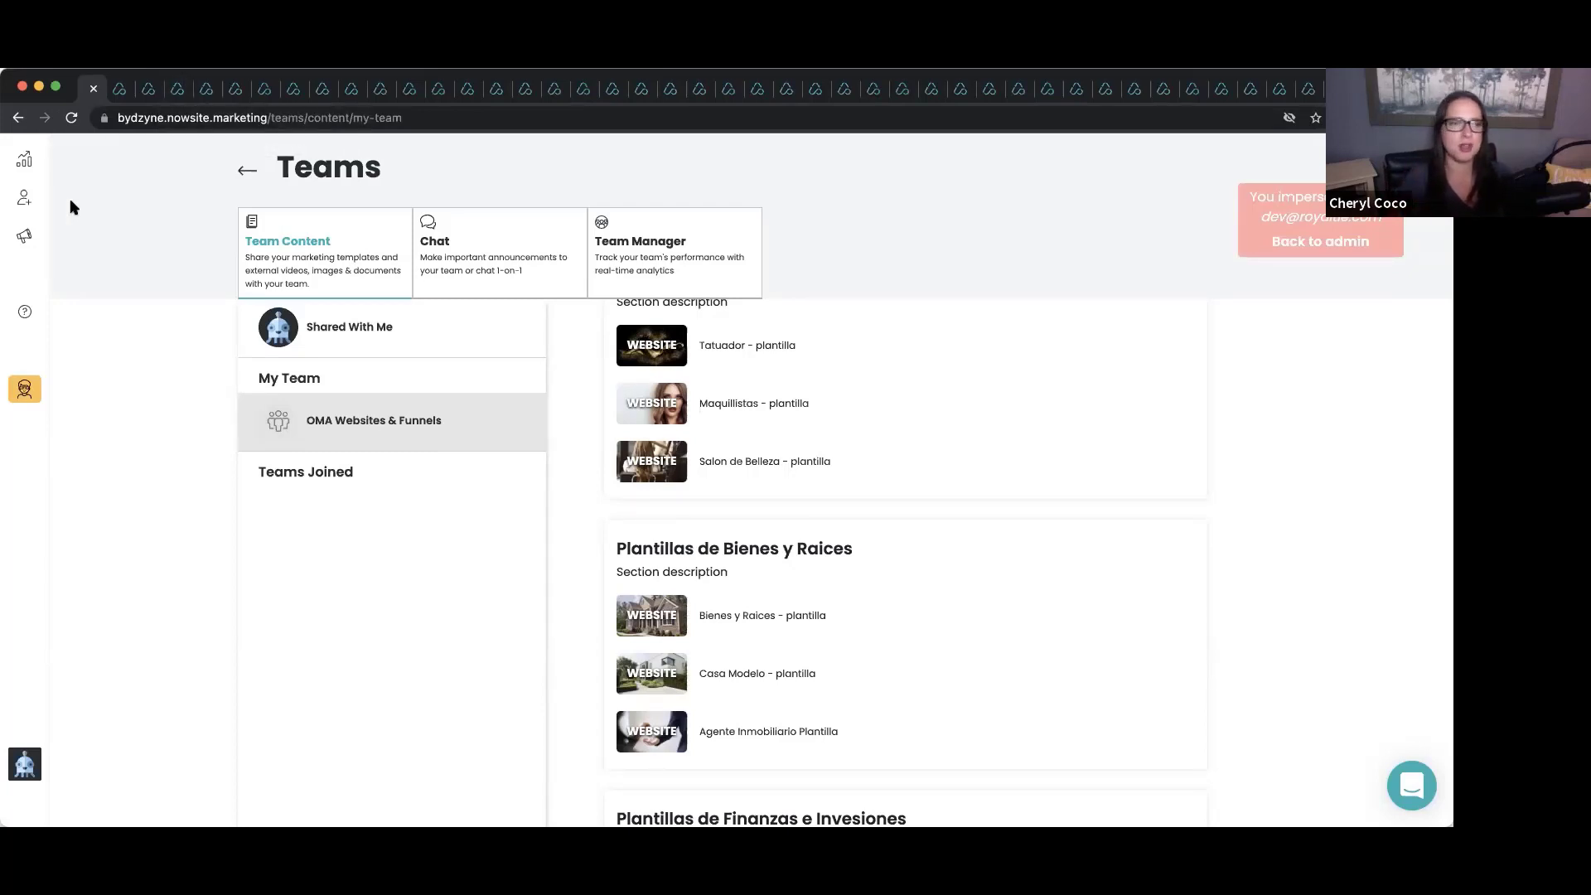
scroll(609, 383, "down", 10)
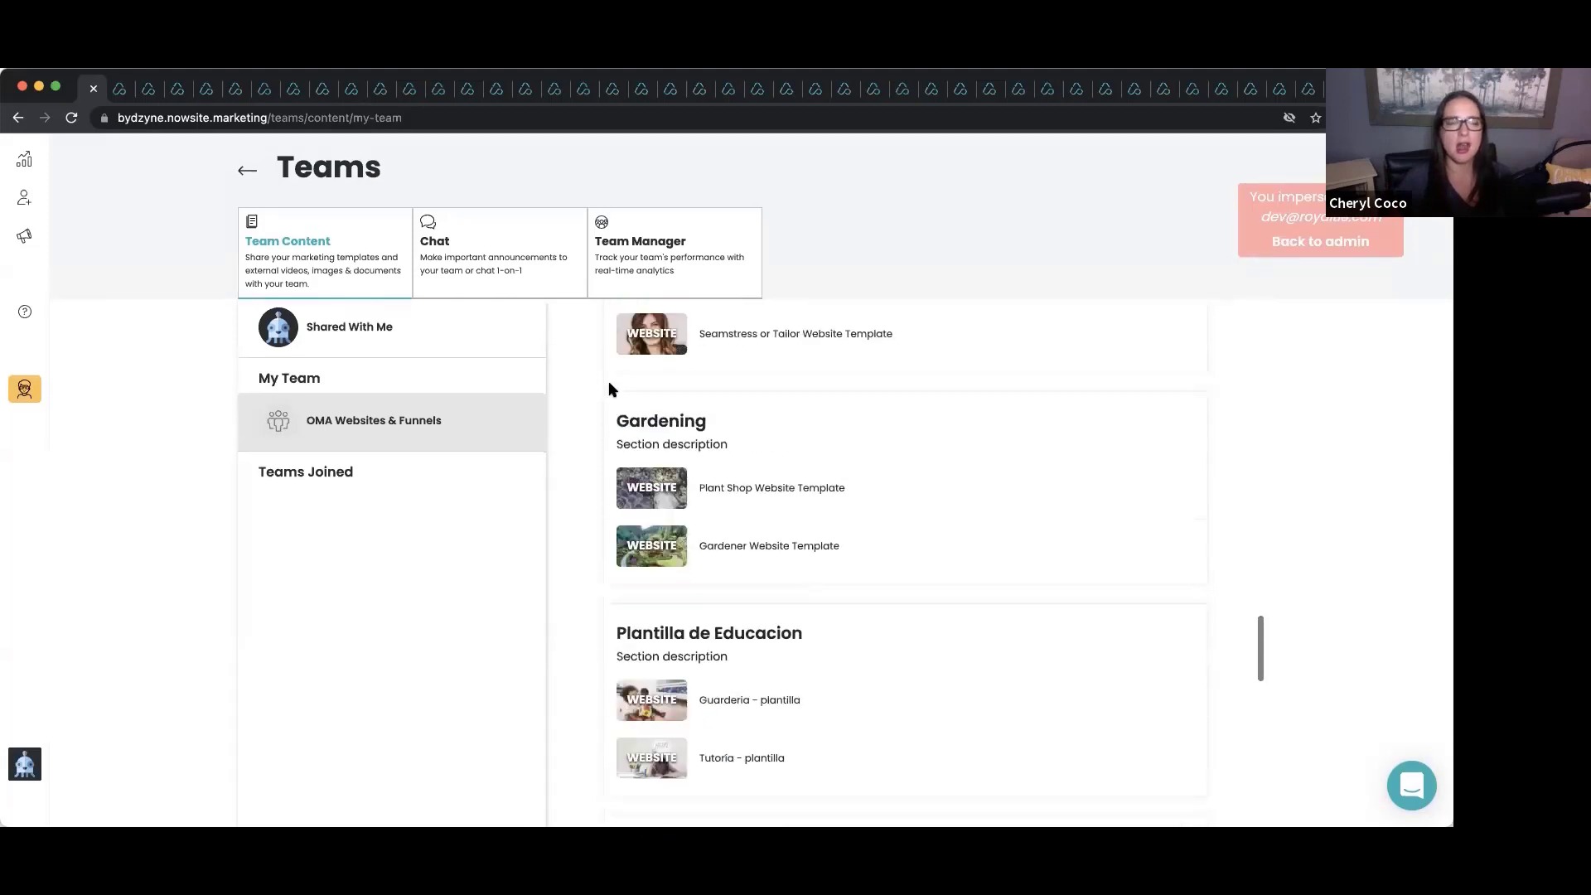
scroll(609, 383, "up", 5)
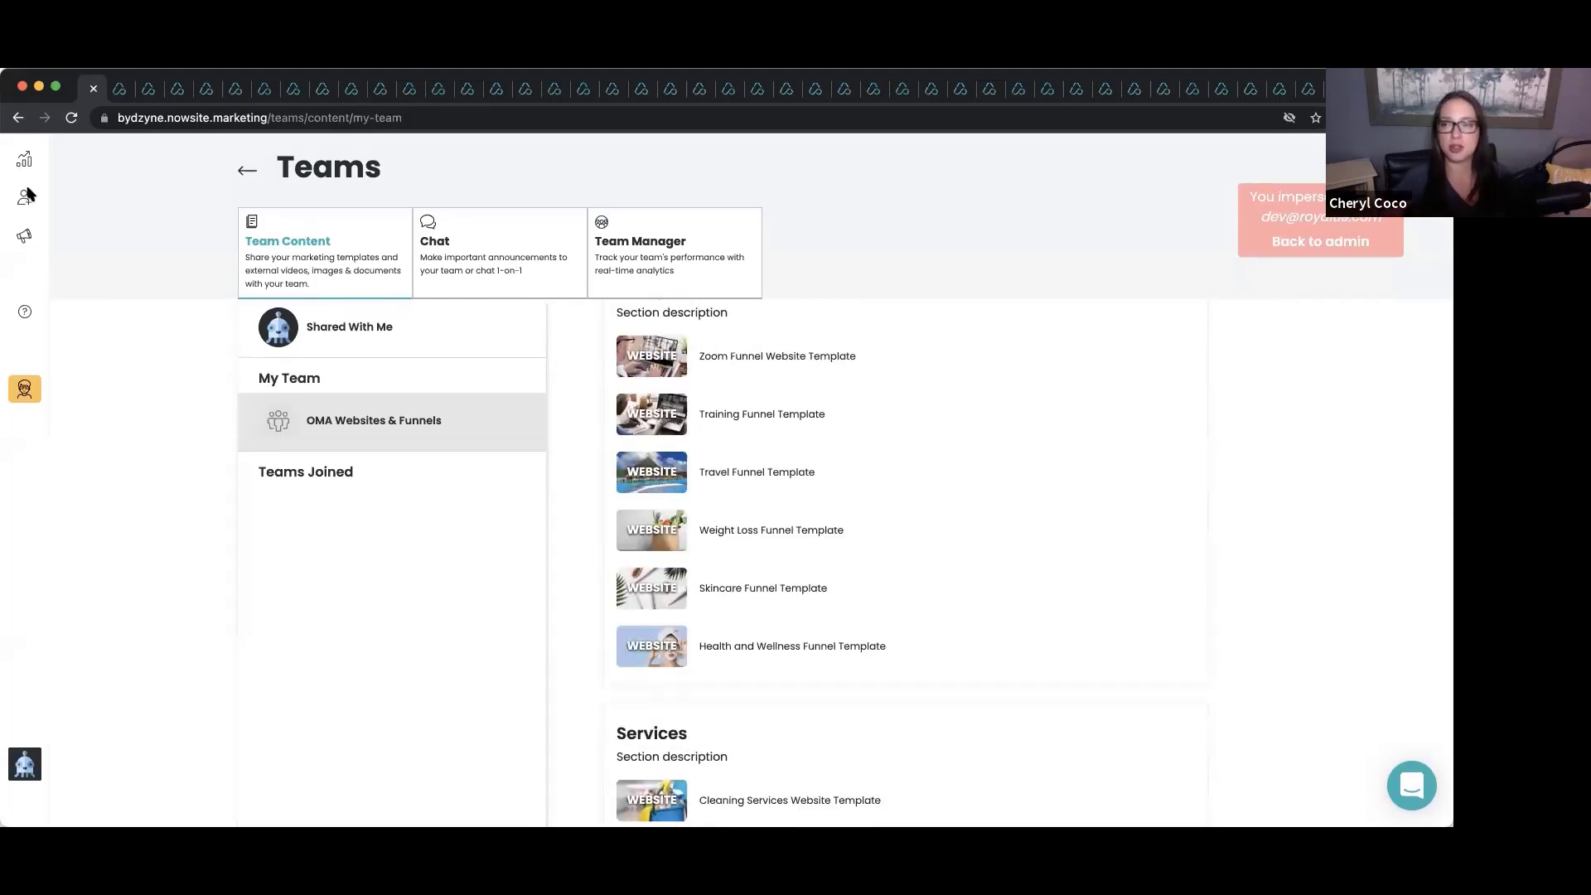